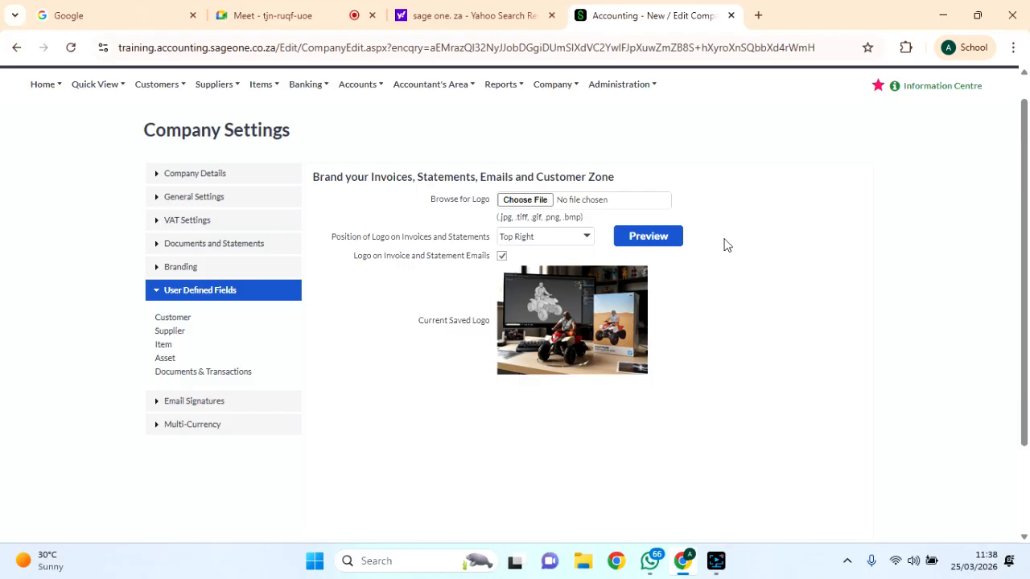
Scroll back to the top of MTAAK Company Settings and open the AK account menu.
scroll(727, 245, "up", 1)
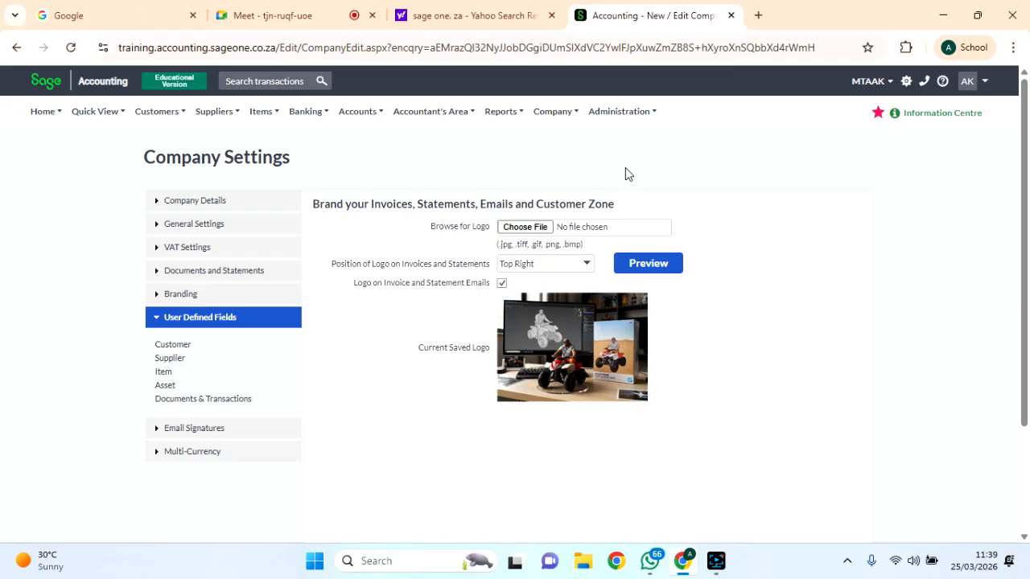
left_click(981, 86)
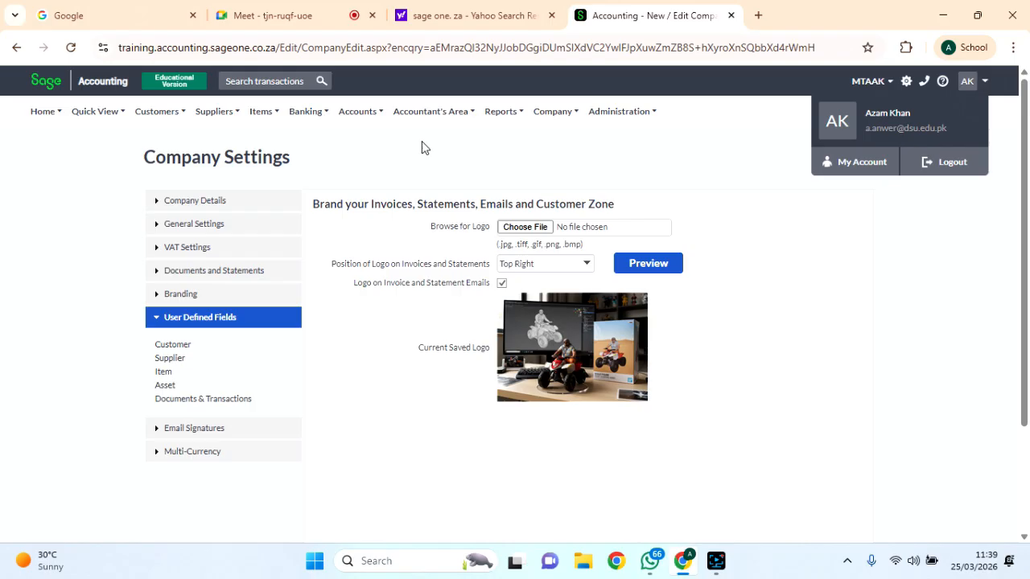
In a new browser tab, go to sage.co.za.
left_click(755, 14)
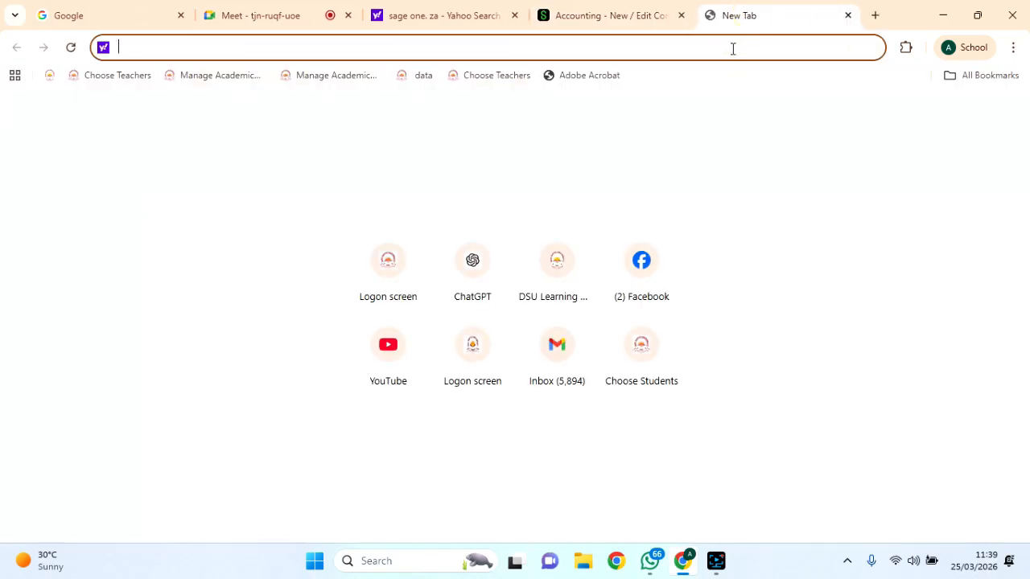
type("sage")
key("BackSpace")
key("BackSpace")
key("BackSpace")
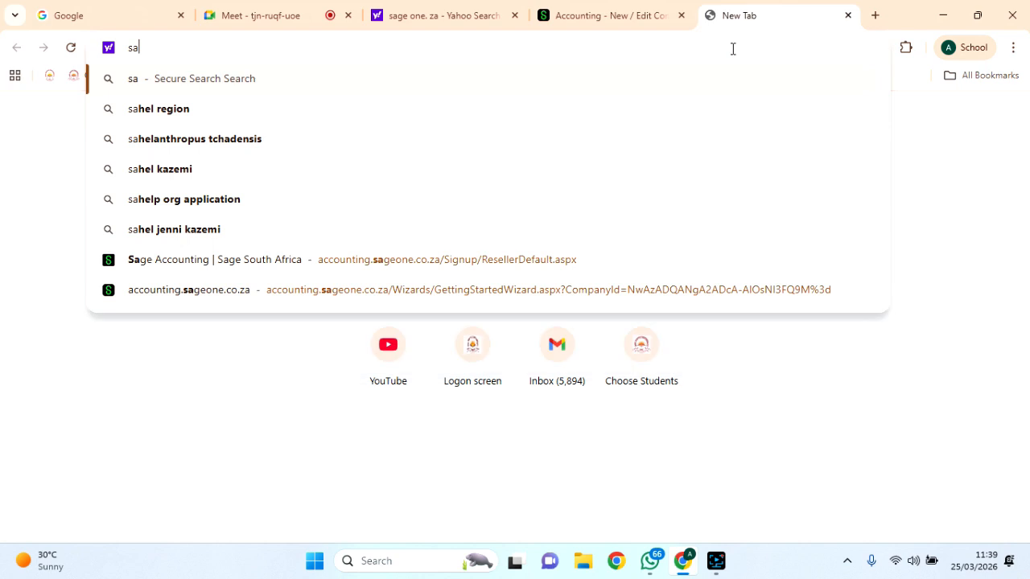
key("BackSpace")
type("sage")
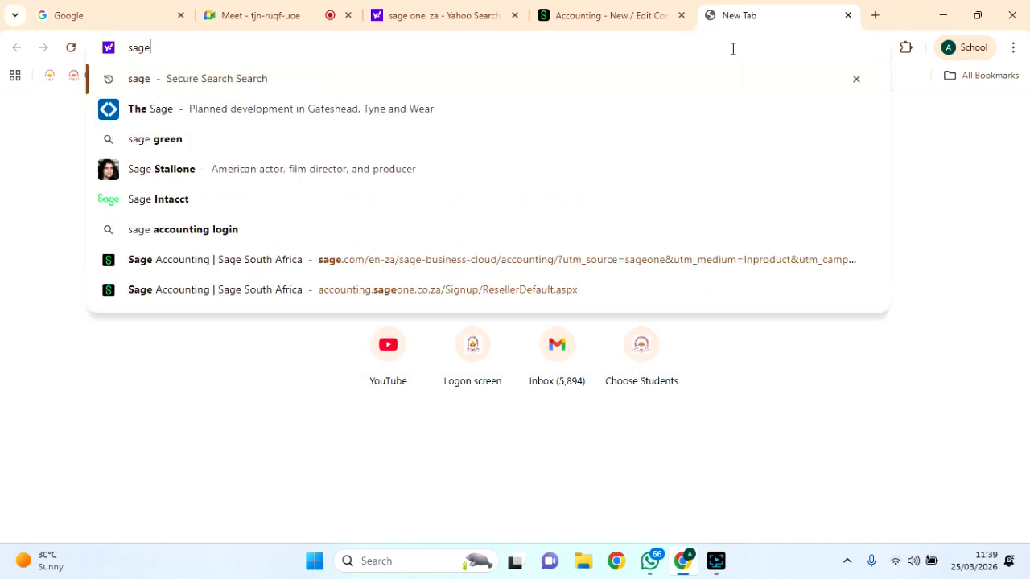
type(".co.za")
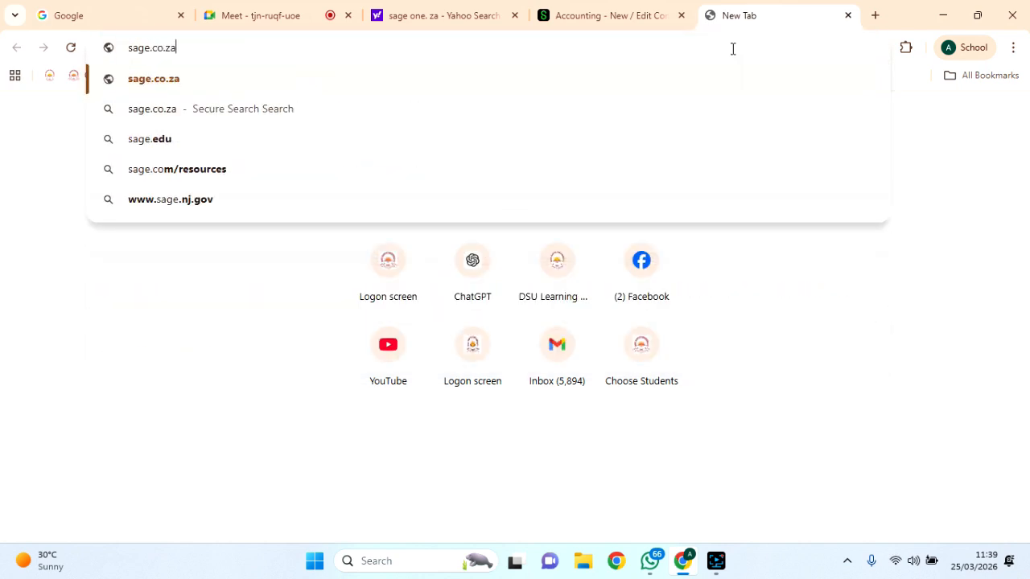
key("Return")
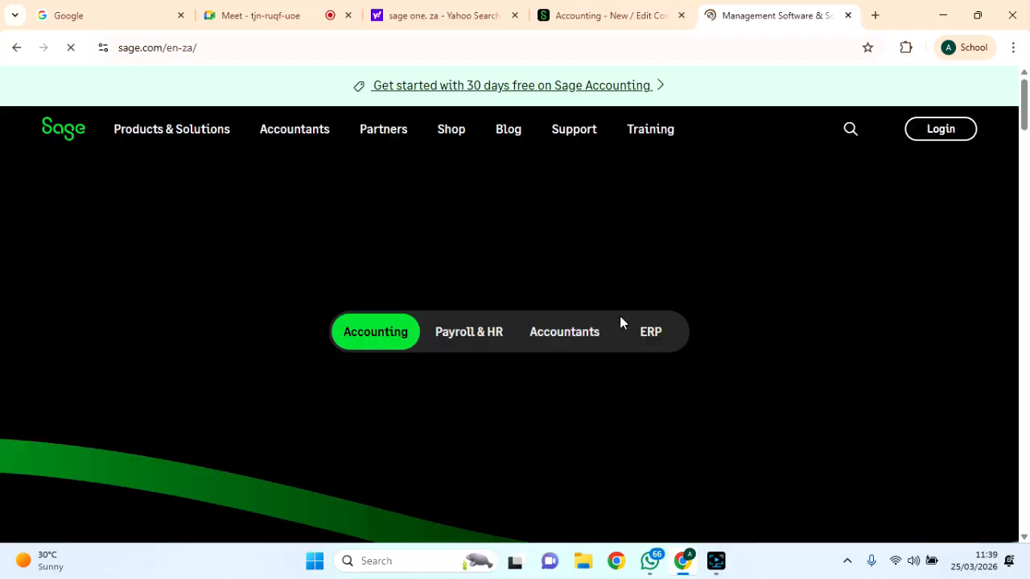
Scroll through the Sage South Africa homepage, then go back to the blank New Tab page.
scroll(621, 321, "down", 4)
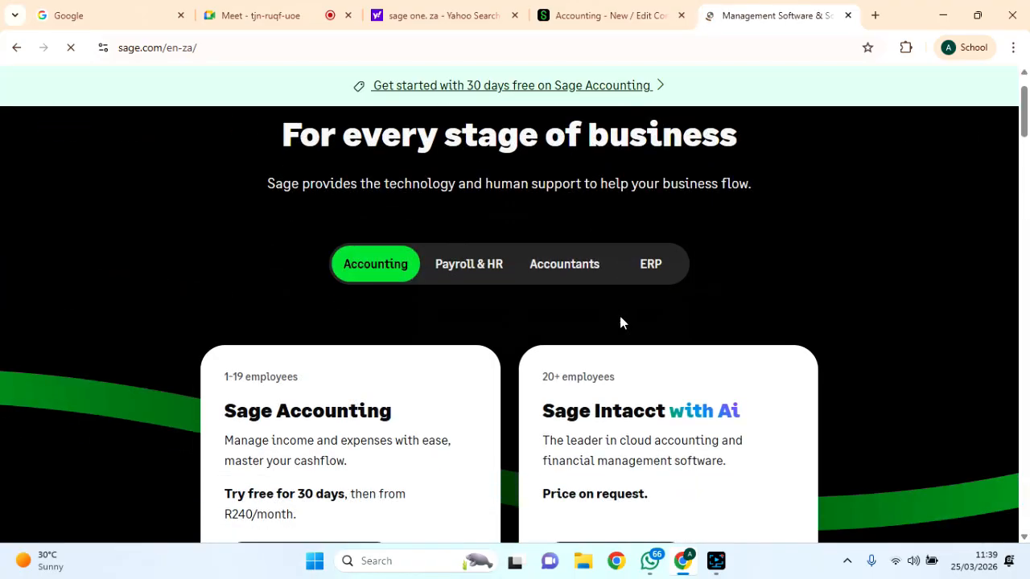
scroll(620, 321, "down", 10)
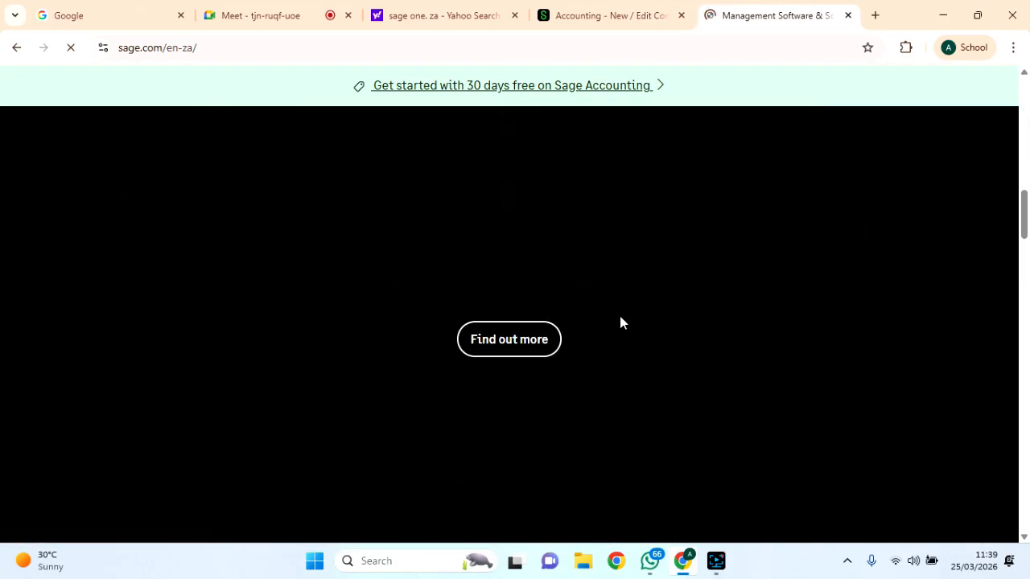
scroll(620, 323, "down", 6)
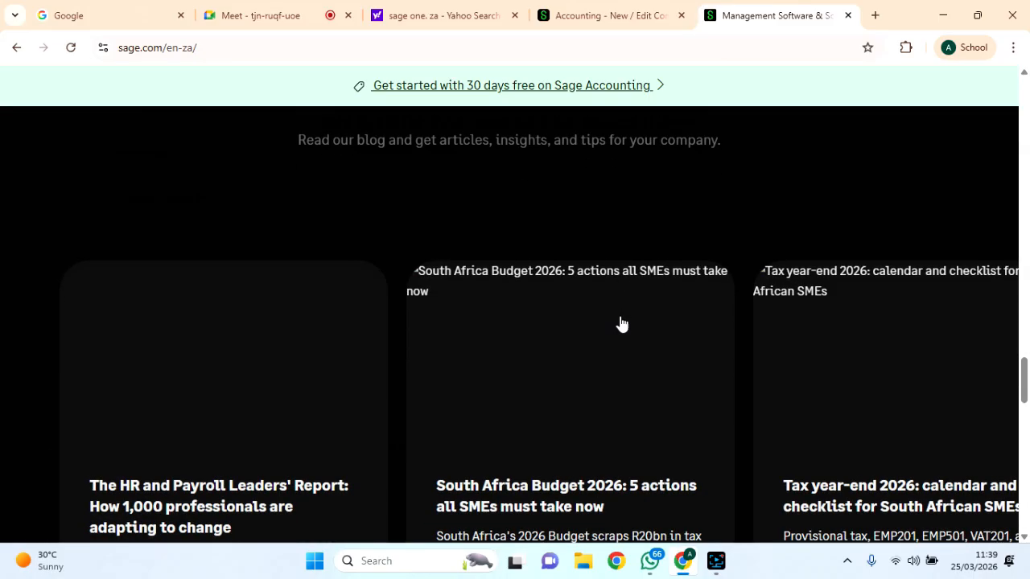
scroll(620, 322, "down", 8)
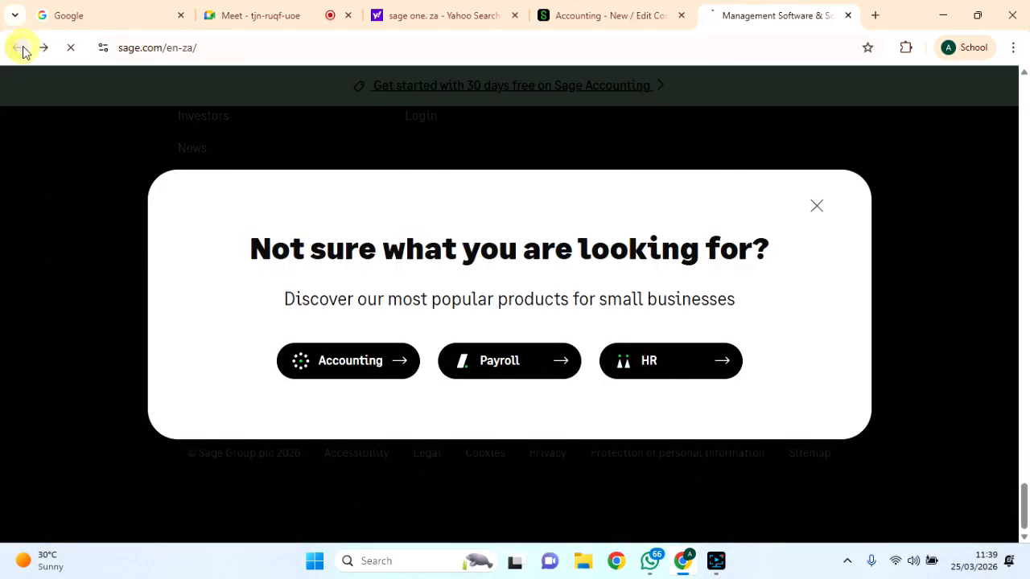
left_click(19, 49)
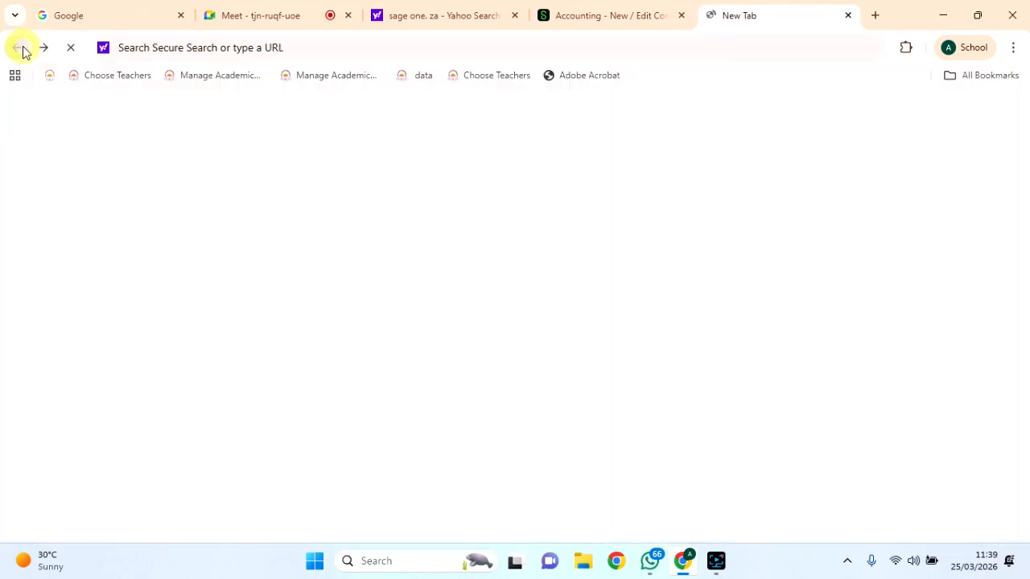
Search the web for 'sage .za .co' from the address bar.
left_click(228, 49)
type("sage .za")
key("BackSpace")
type("a .co")
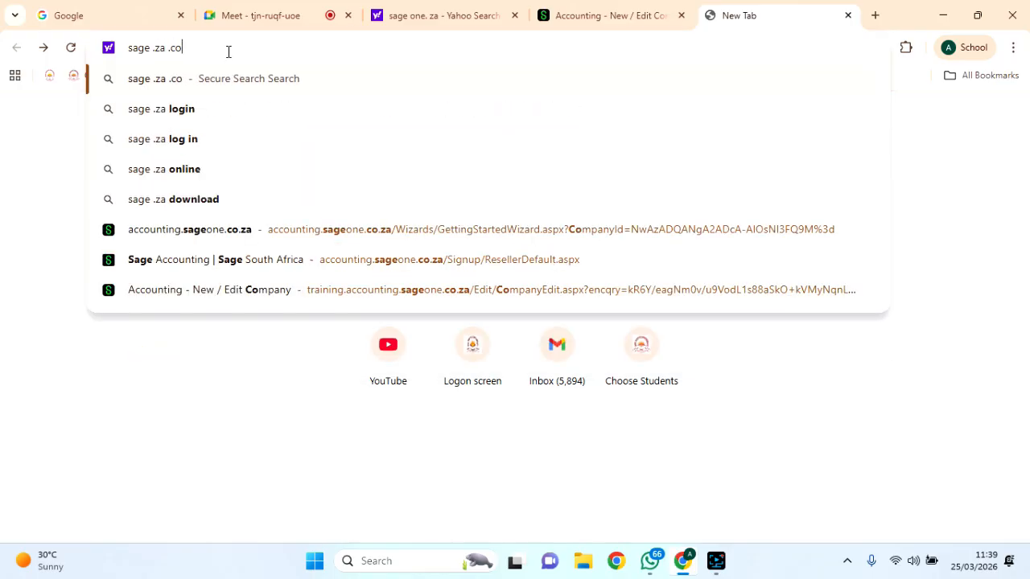
key("Return")
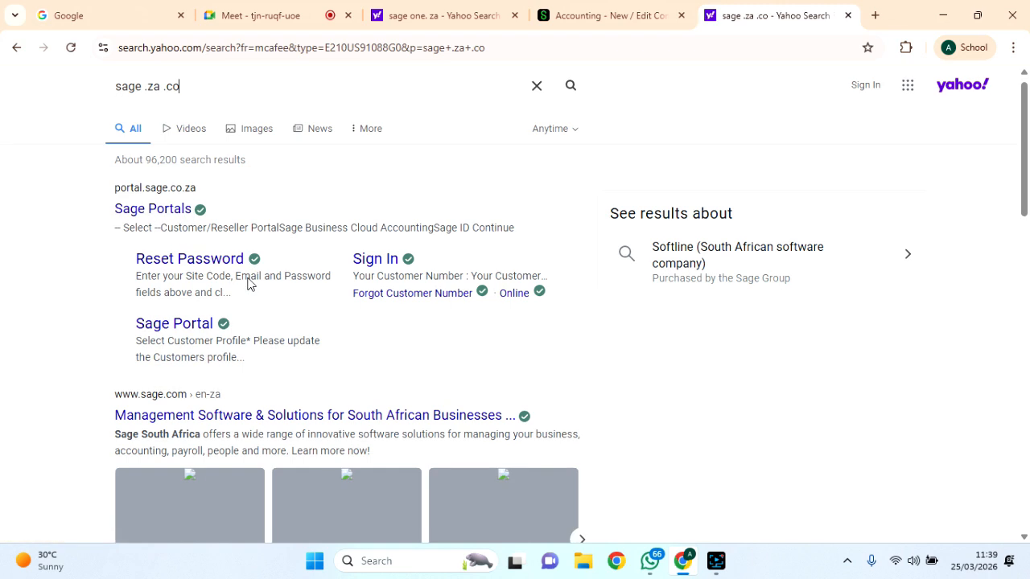
Open the Sage Portals result, return to the Yahoo results, and open Accounting - Login - Sage.
left_click(157, 209)
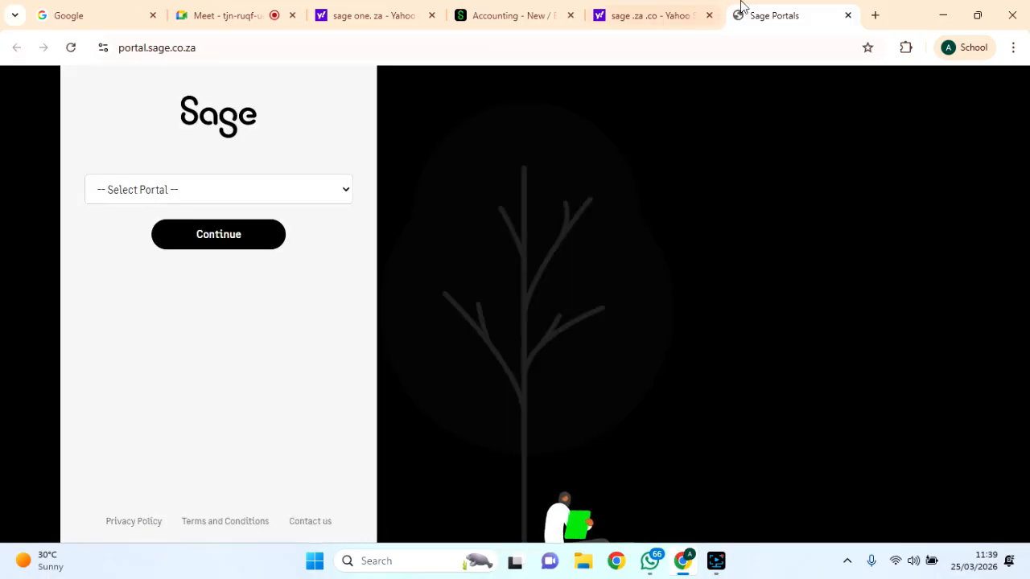
left_click(652, 15)
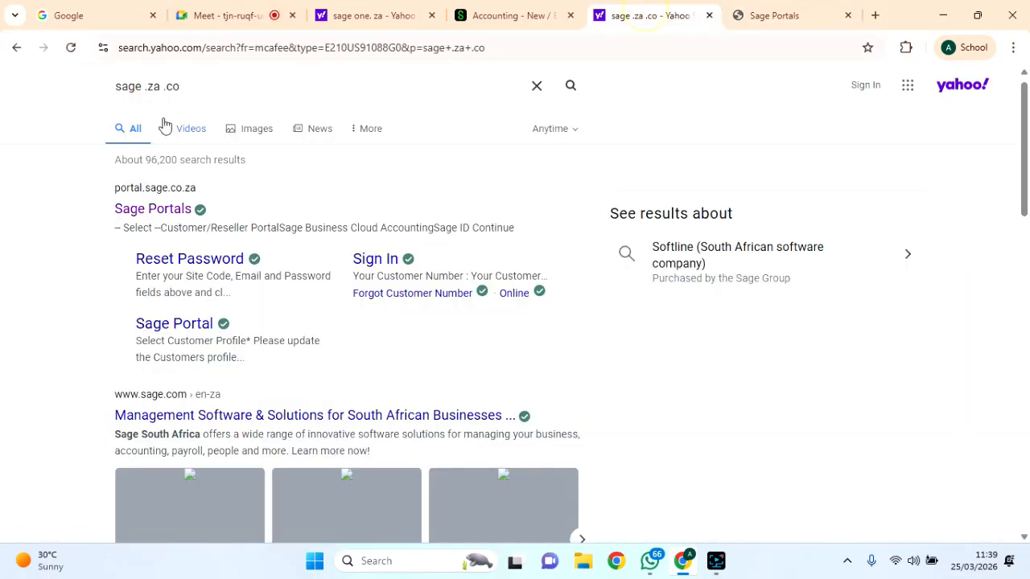
scroll(284, 285, "down", 3)
scroll(283, 285, "down", 5)
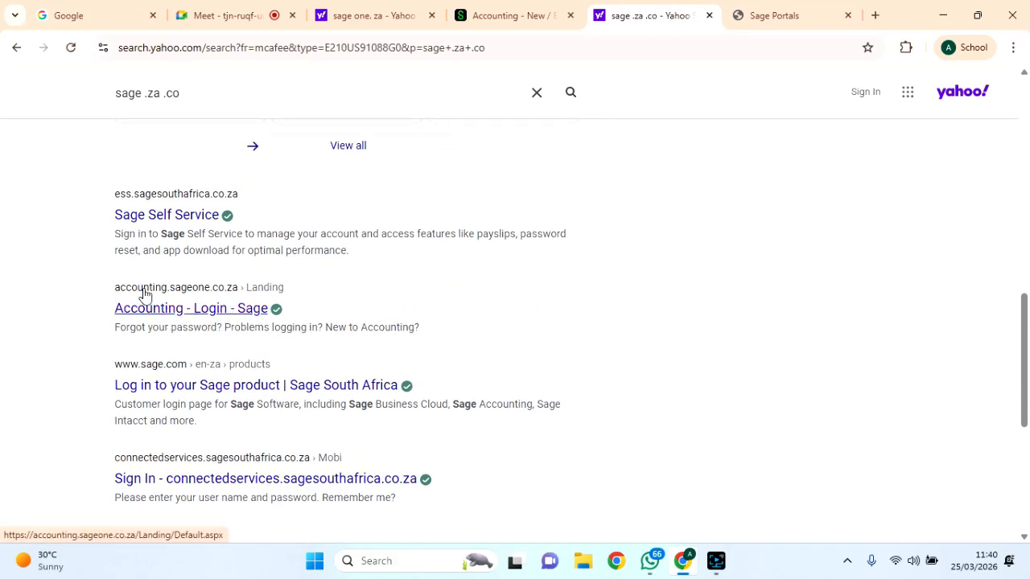
left_click(201, 313)
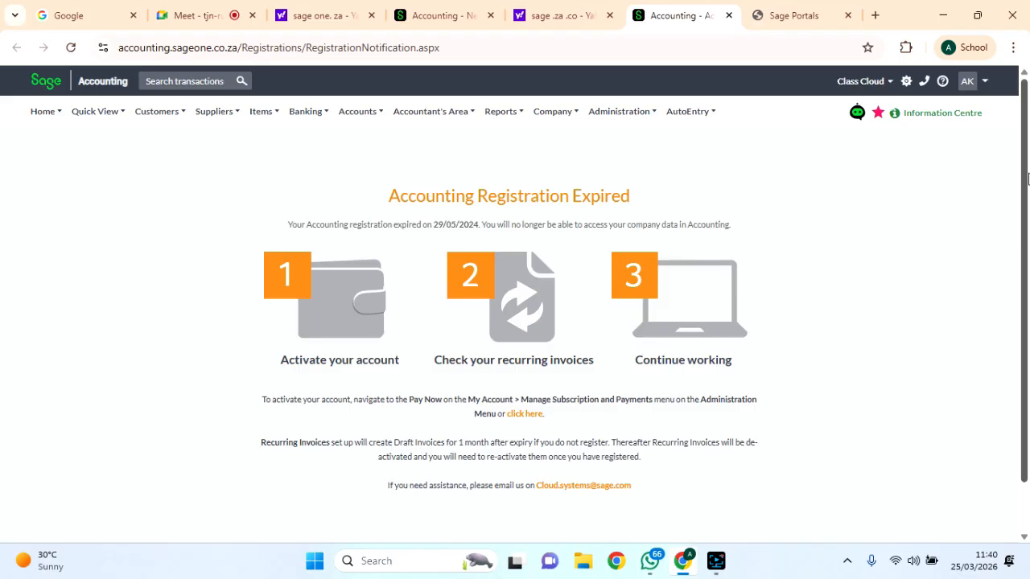
Check the signed-in account, close the expired-registration tab, and return to MTAAK Company Settings.
left_click(966, 84)
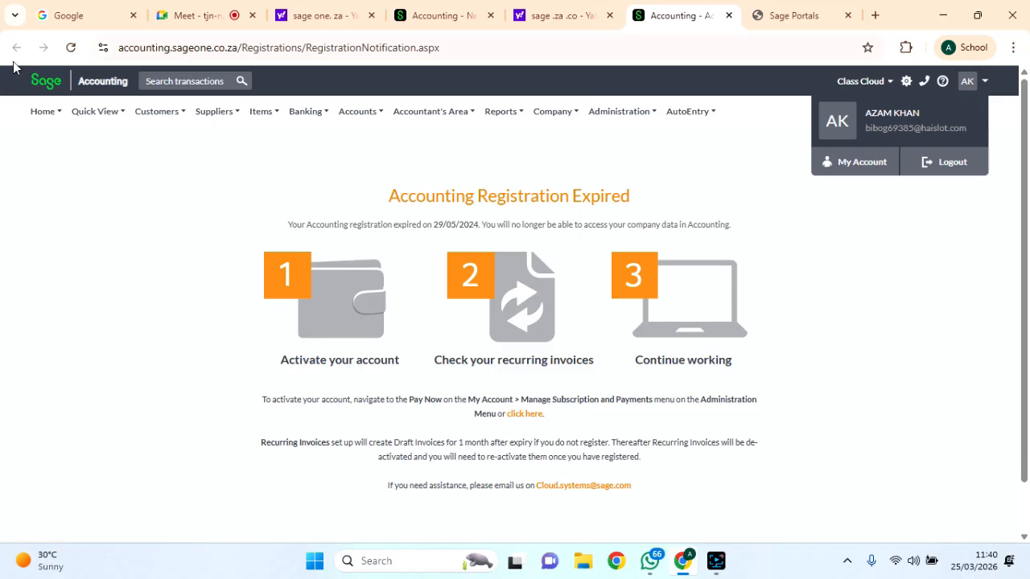
left_click(730, 15)
left_click(422, 24)
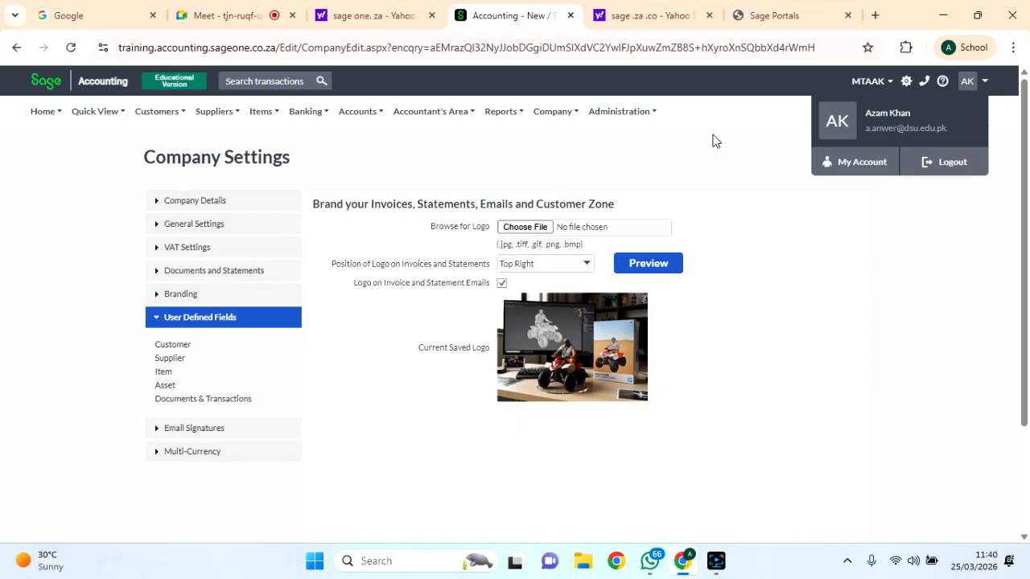
Replace Secure Search with Google as Chrome's default search engine in Settings.
left_click(985, 80)
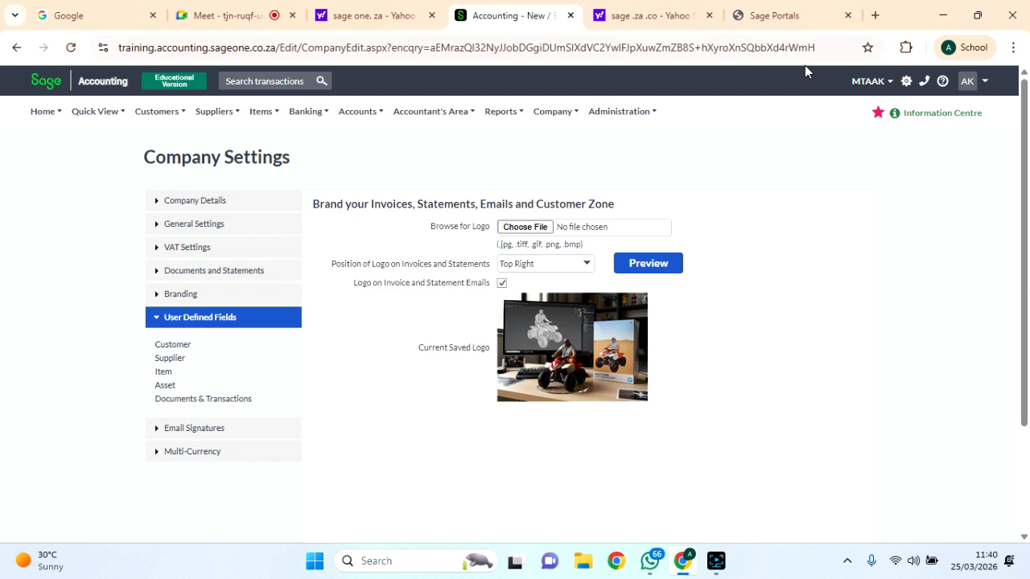
left_click(1014, 50)
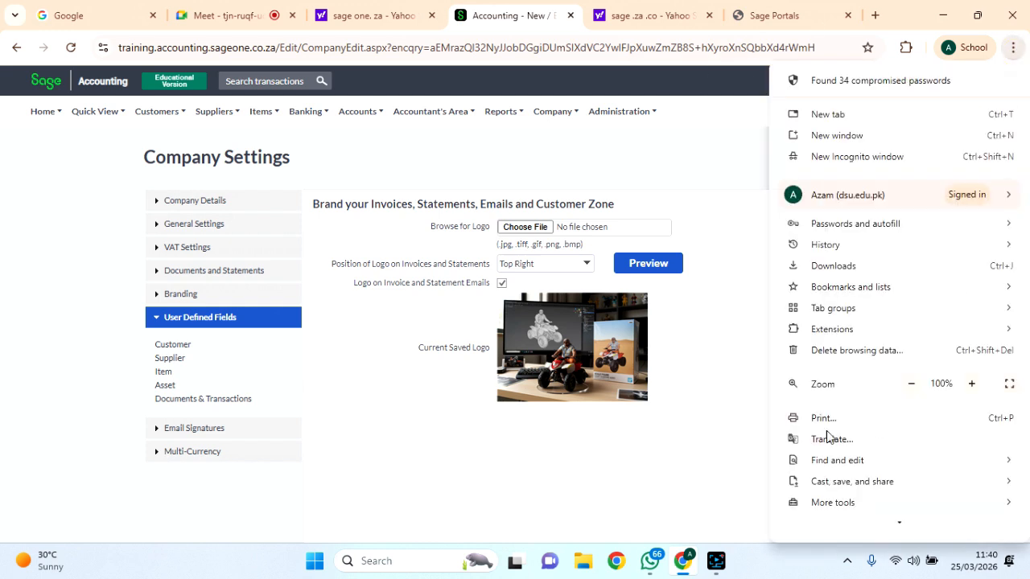
scroll(914, 521, "down", 2)
left_click(827, 469)
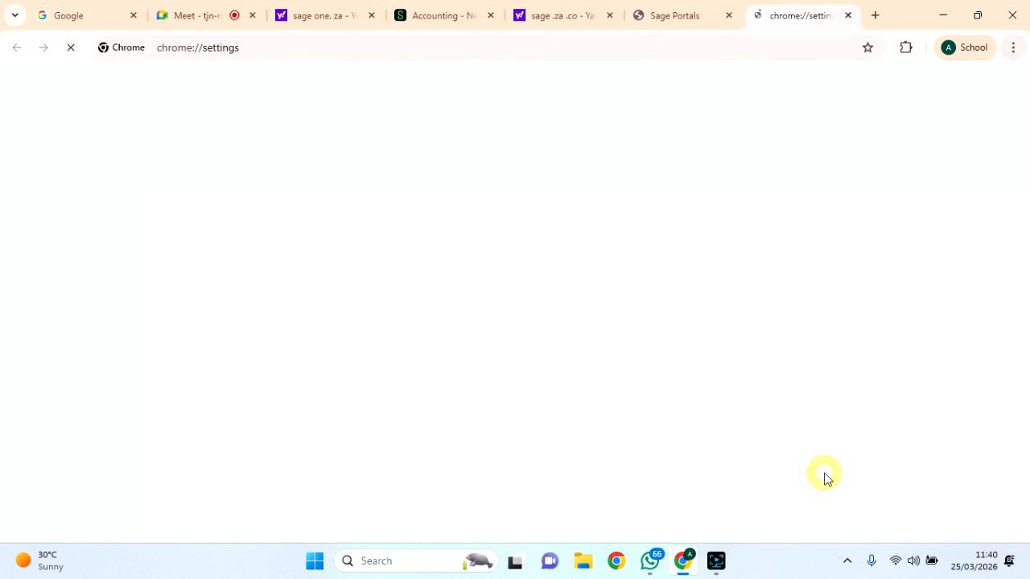
left_click(91, 189)
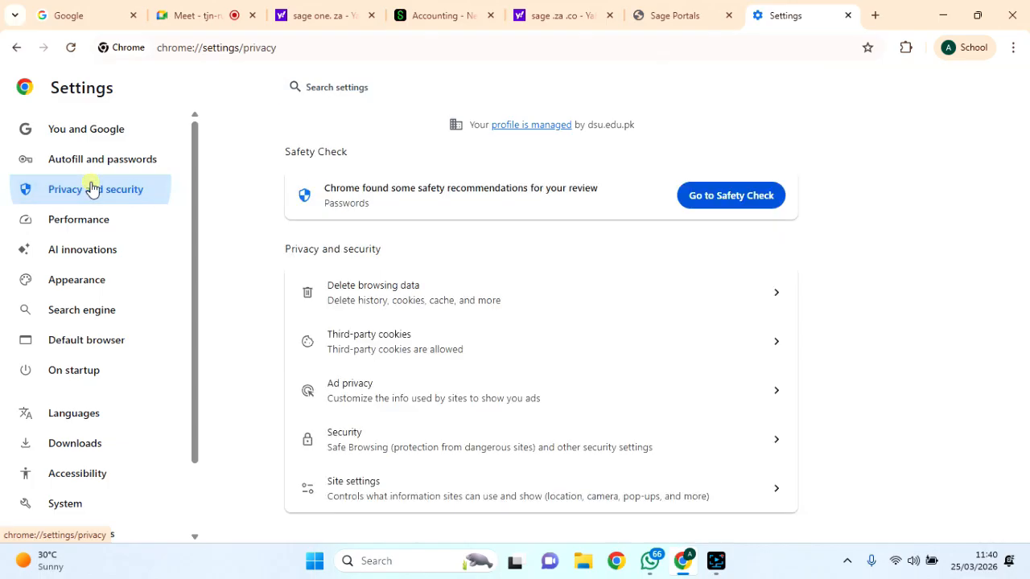
left_click(87, 166)
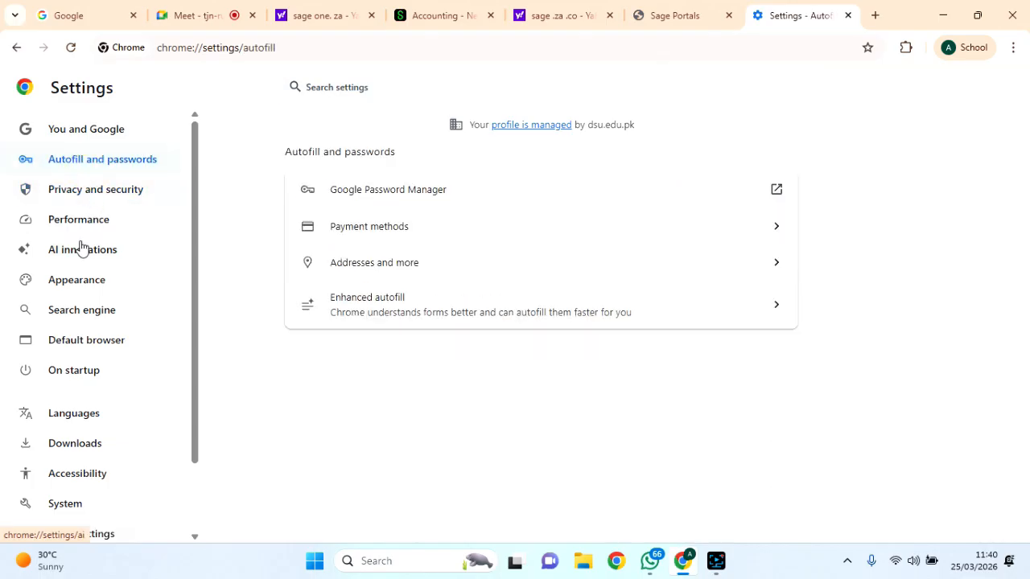
left_click(87, 314)
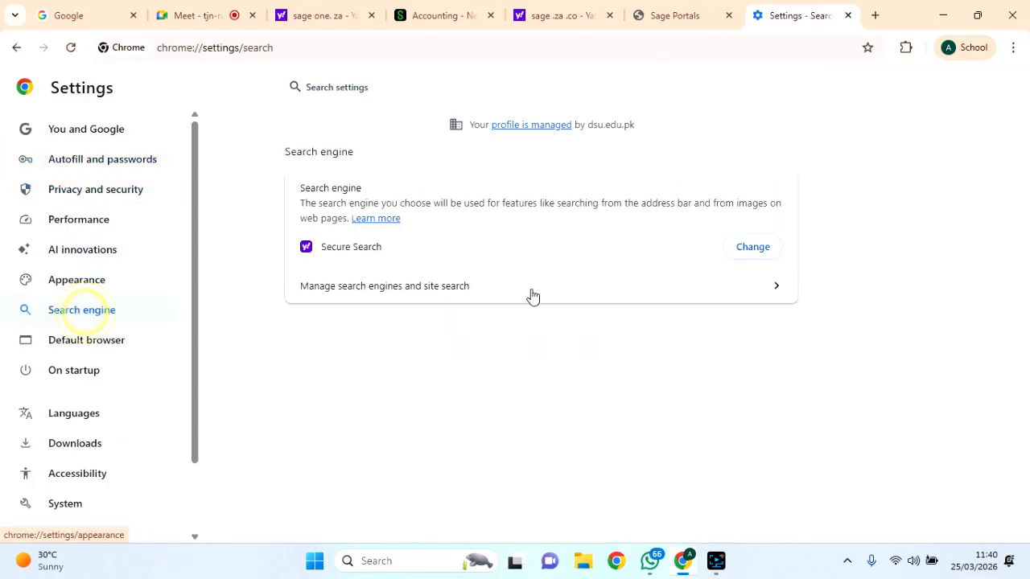
left_click(749, 248)
left_click(460, 216)
left_click(623, 454)
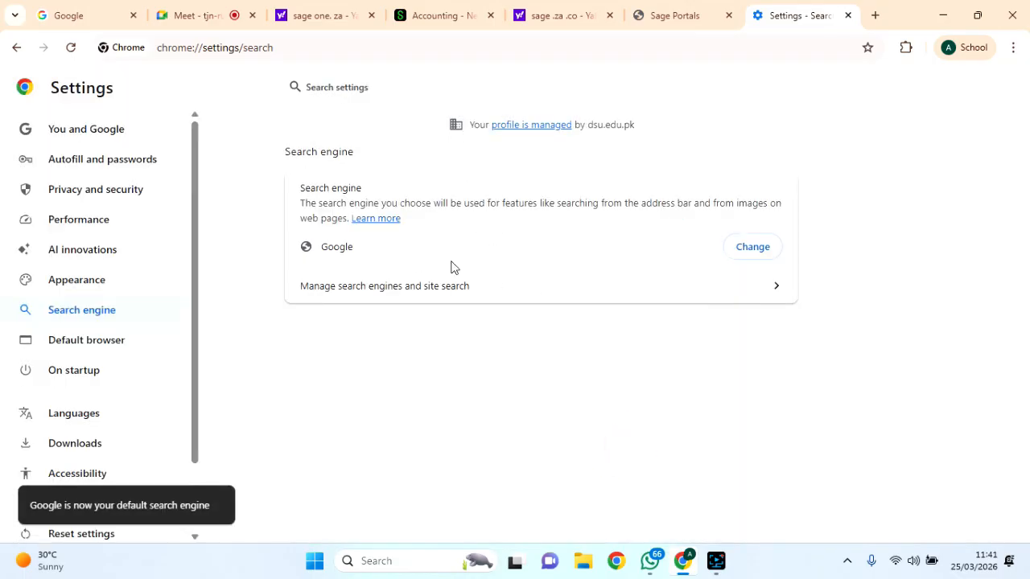
left_click(235, 48)
Load google.com and switch to the other signed-in Google account.
type("google.com")
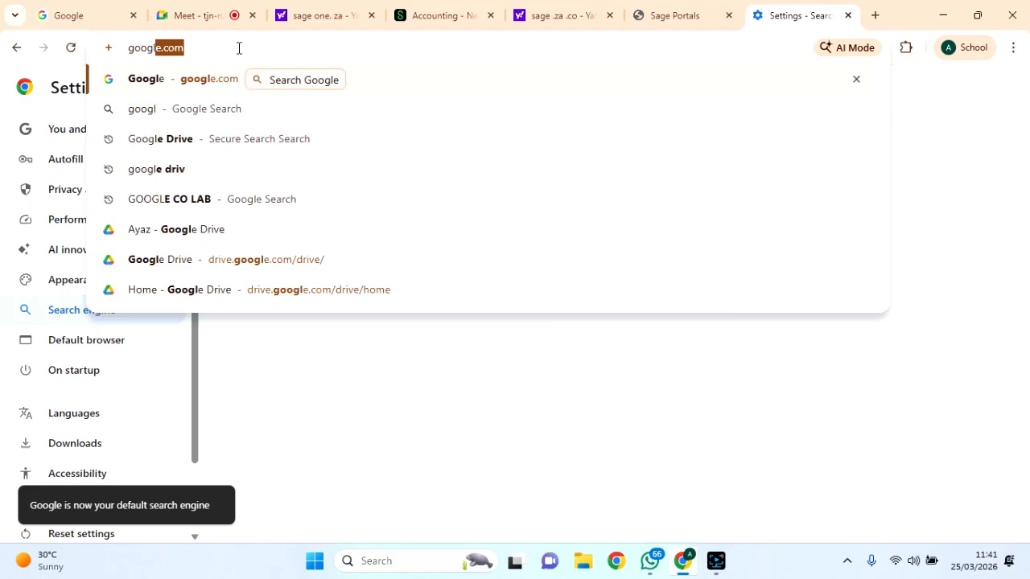
key("Return")
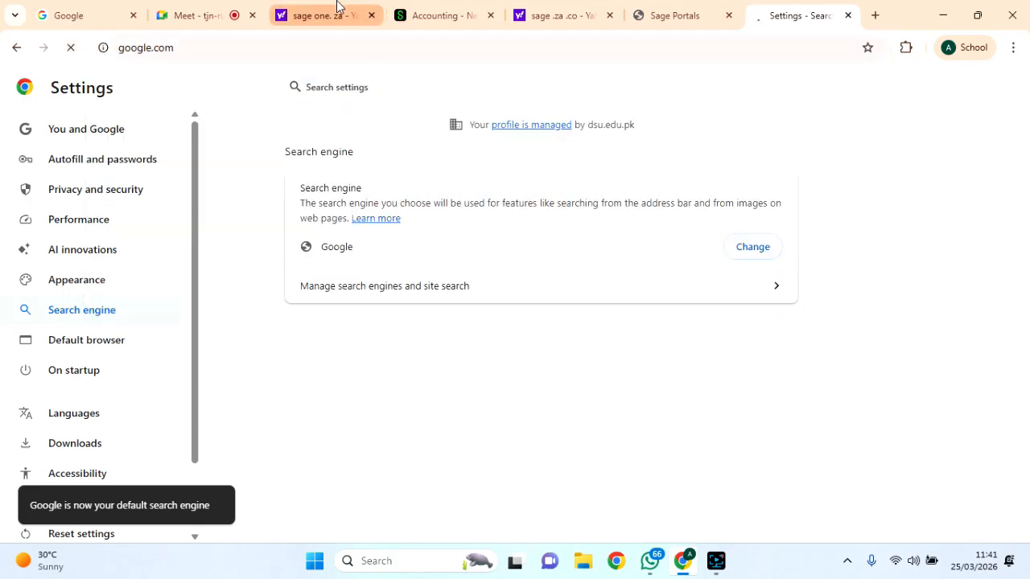
left_click(361, 214)
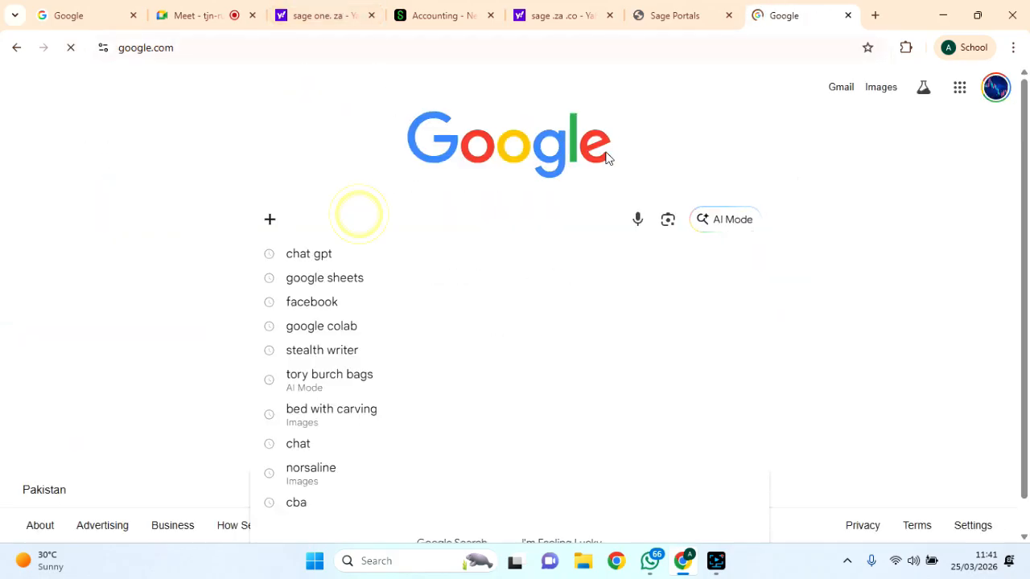
left_click(995, 93)
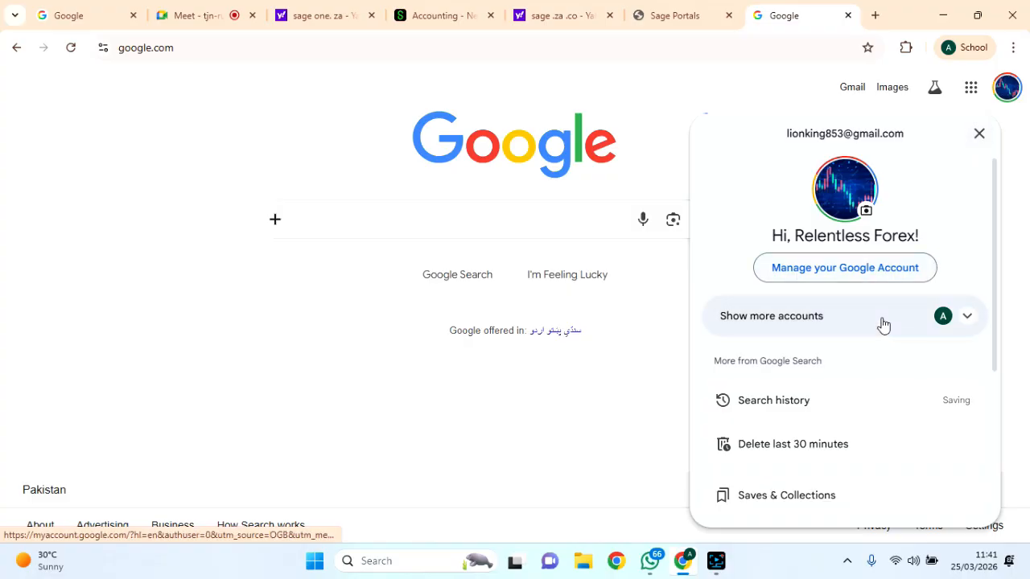
left_click(852, 321)
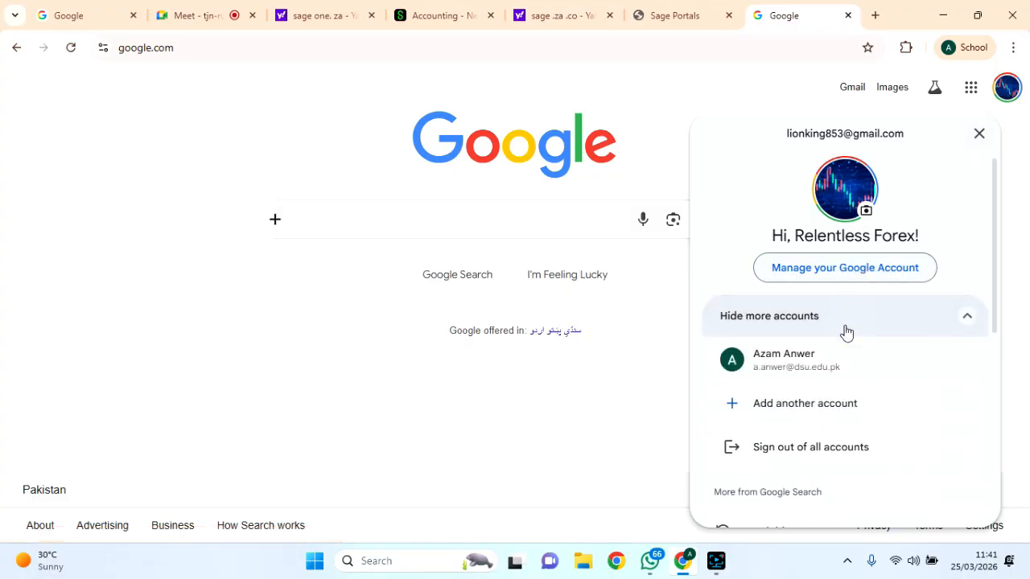
left_click(782, 359)
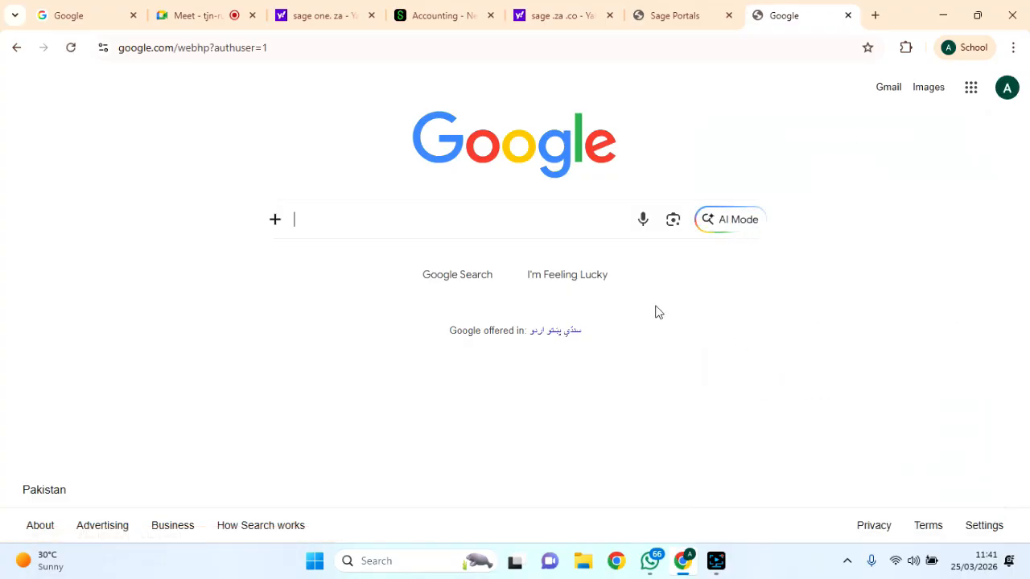
Search Google for 'sage za co' and open the Sage Accounting result.
left_click(371, 218)
type("sa")
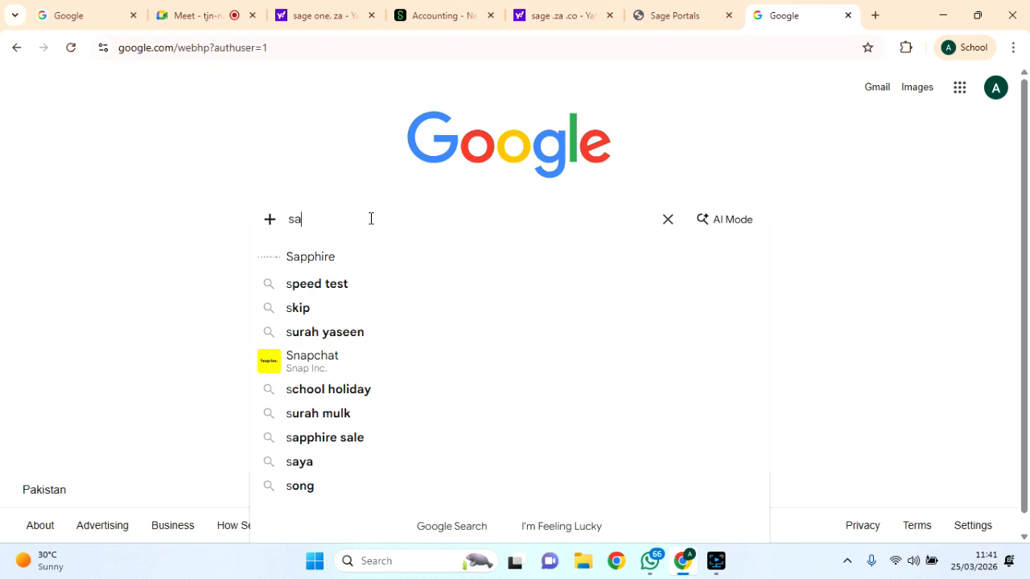
type("ge za co")
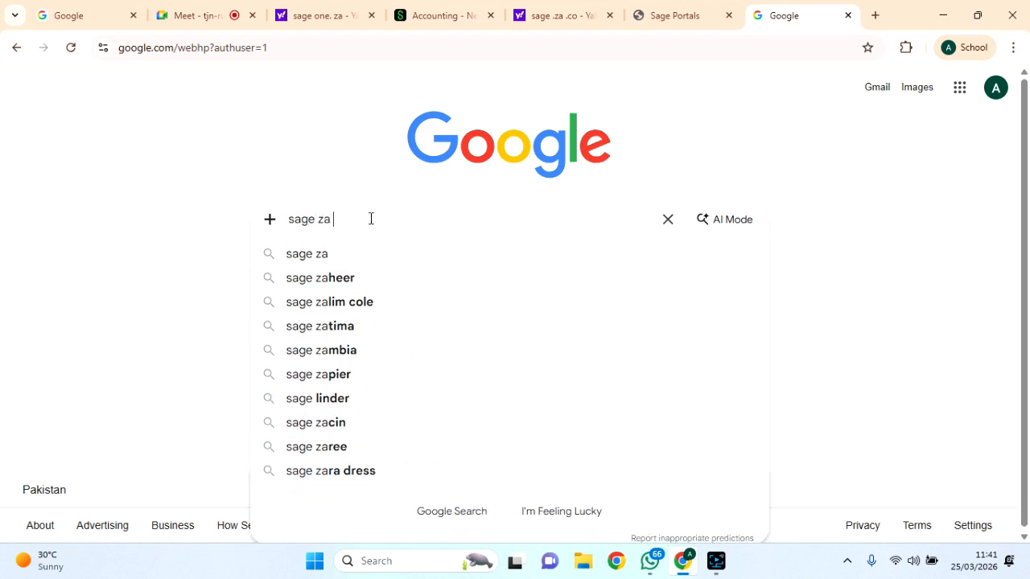
key("Return")
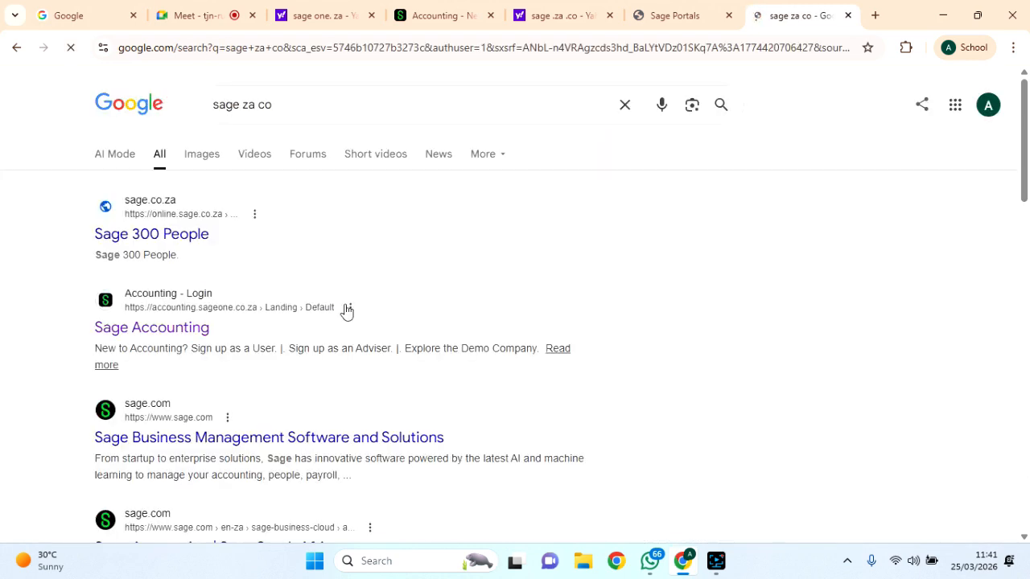
scroll(347, 310, "down", 1)
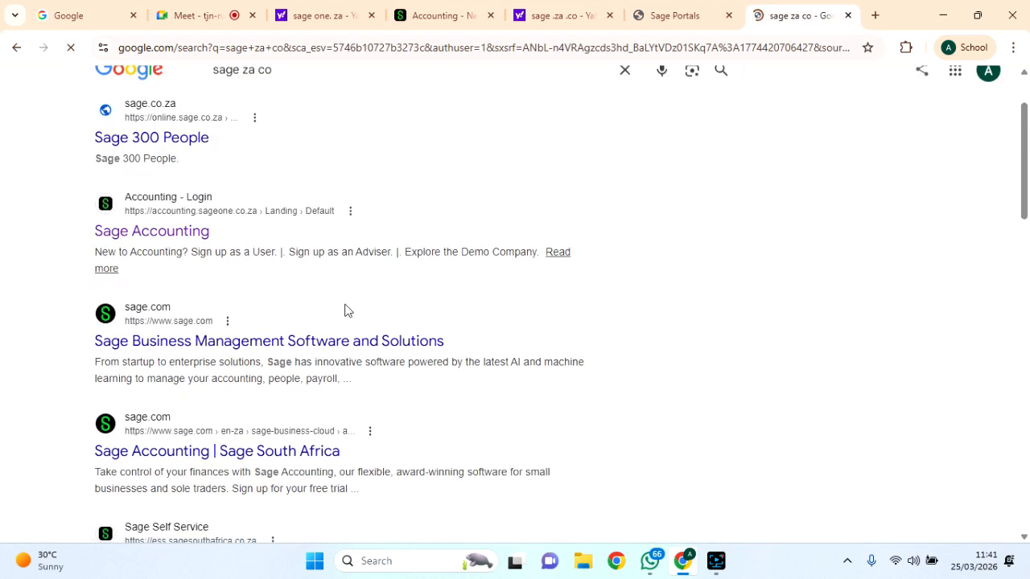
left_click(159, 227)
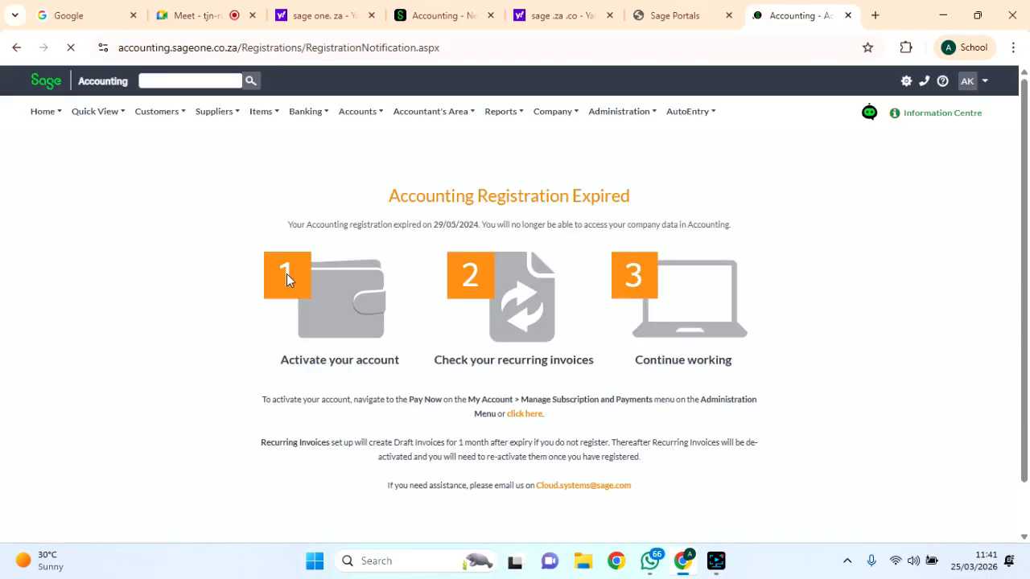
left_click(17, 50)
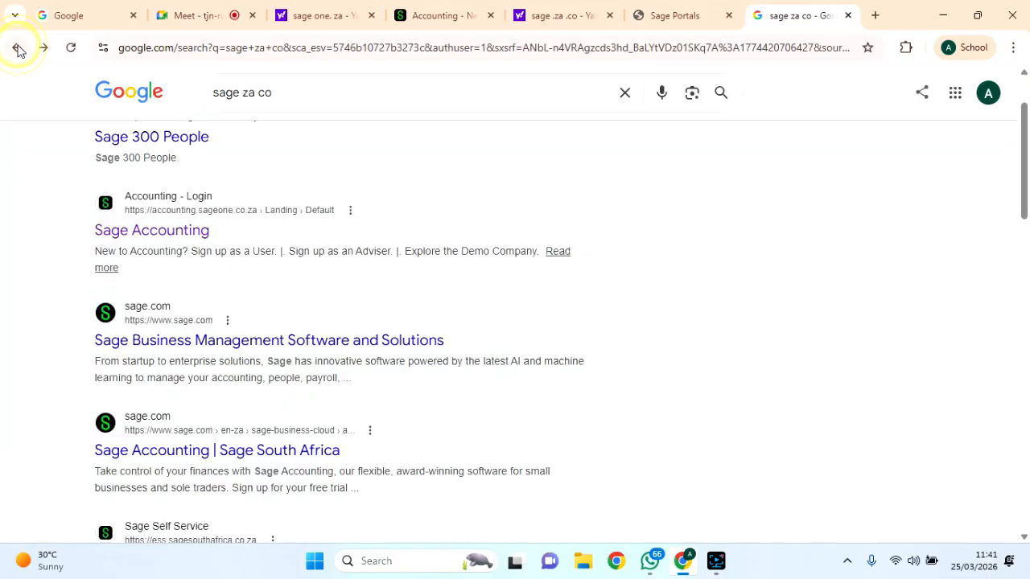
scroll(202, 287, "down", 1)
scroll(203, 288, "up", 1)
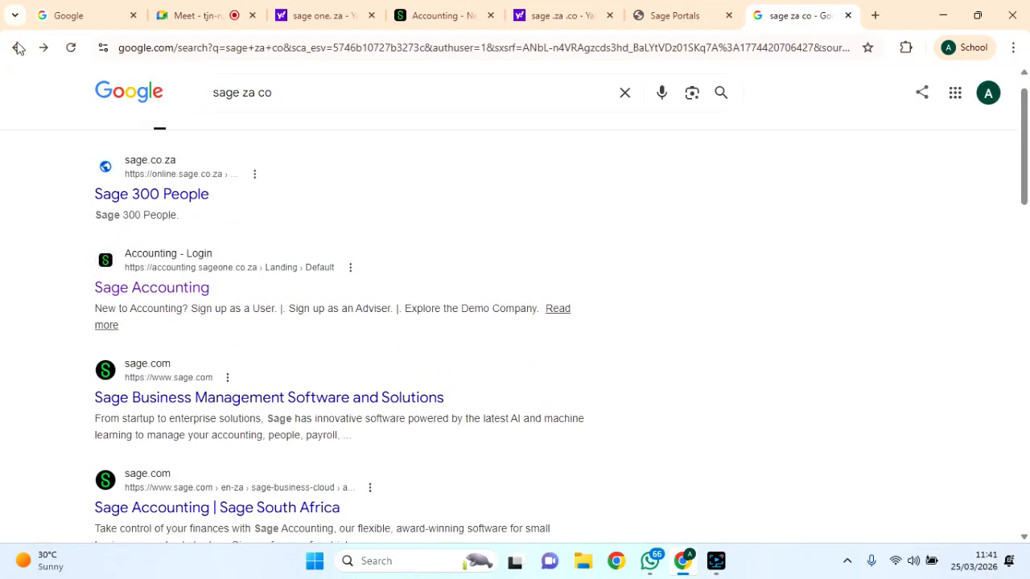
left_click(150, 288)
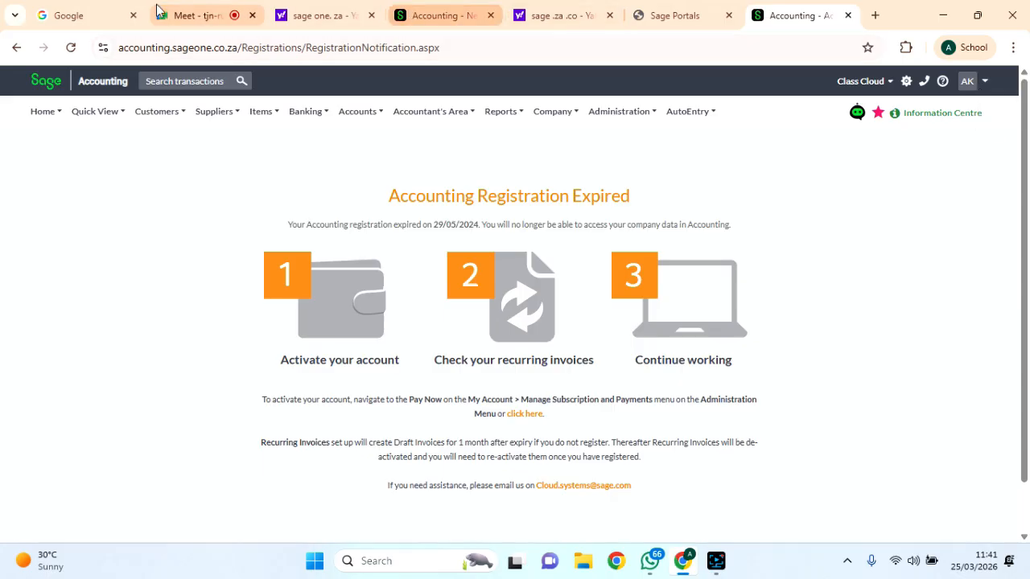
In the Google Meet call, admit the one waiting guest.
left_click(179, 14)
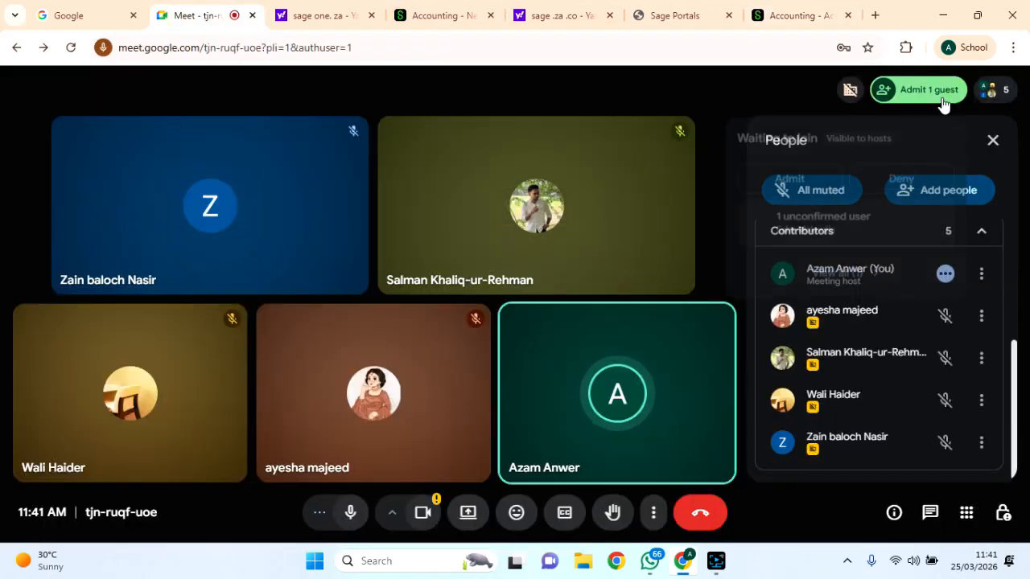
left_click(943, 103)
left_click(930, 98)
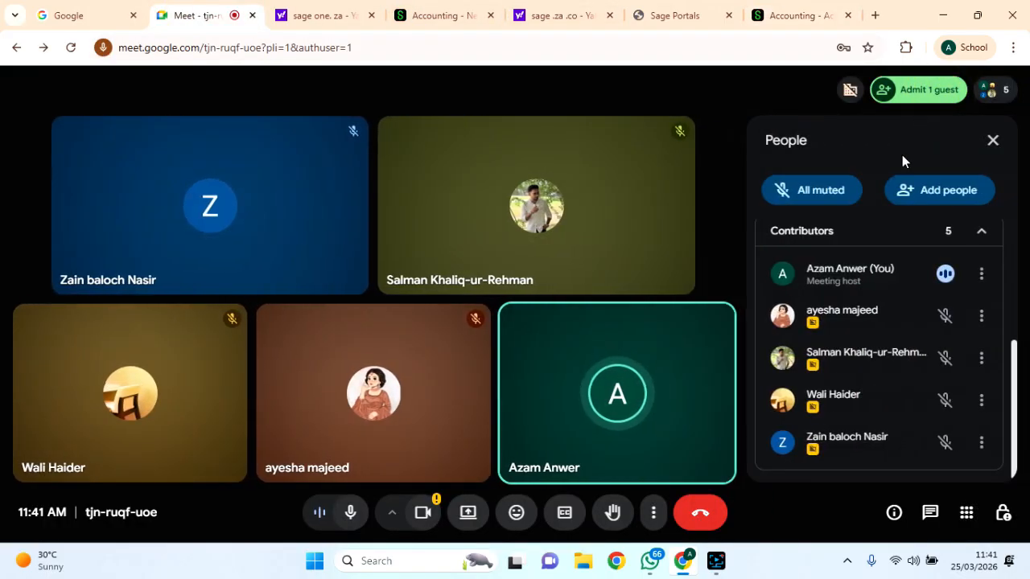
left_click(922, 103)
left_click(922, 103)
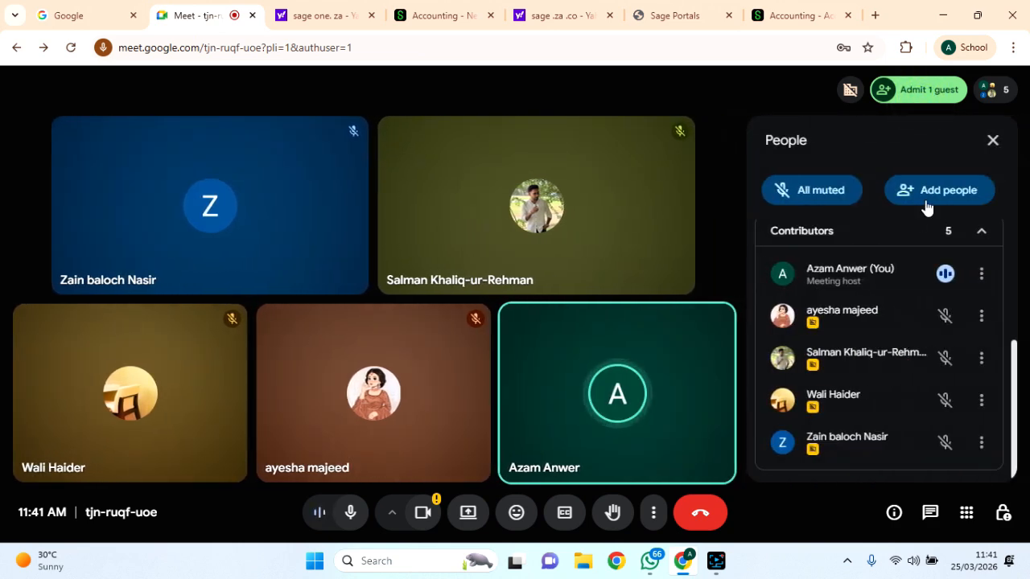
left_click(905, 108)
mouse_move(881, 89)
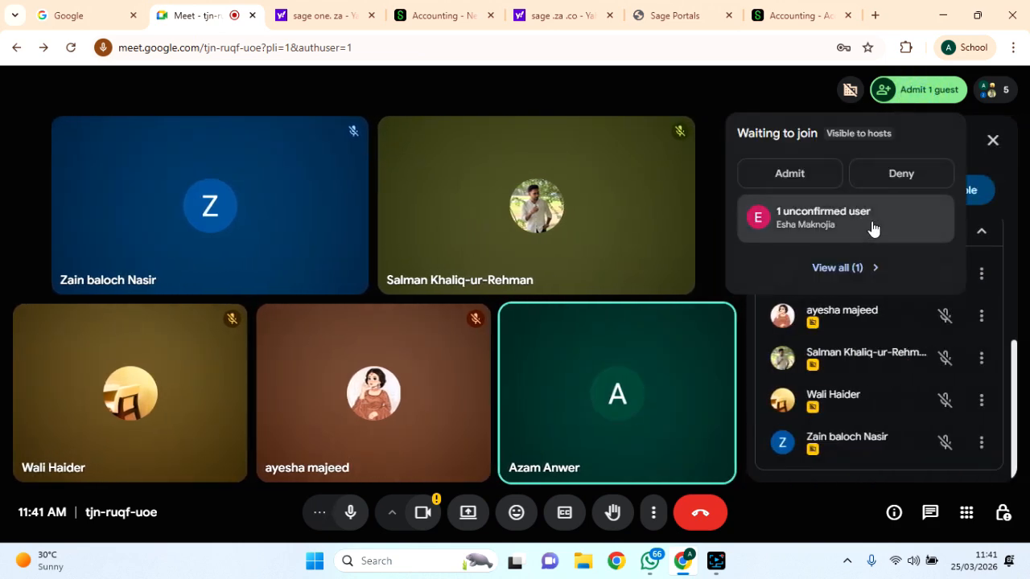
left_click(814, 171)
Log out of Sage Accounting from the AK user menu, then return to the call.
left_click(793, 15)
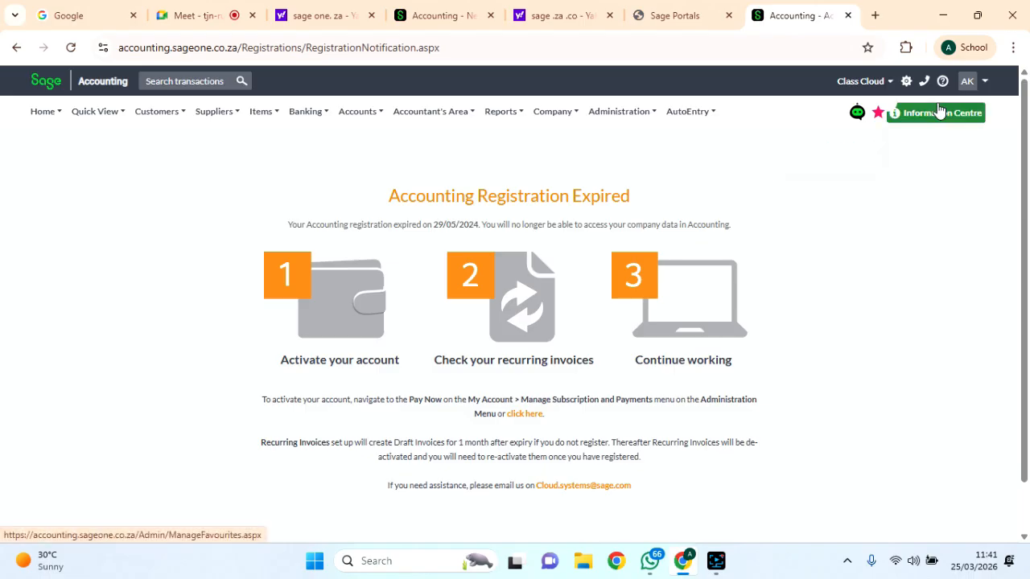
left_click(983, 81)
left_click(926, 179)
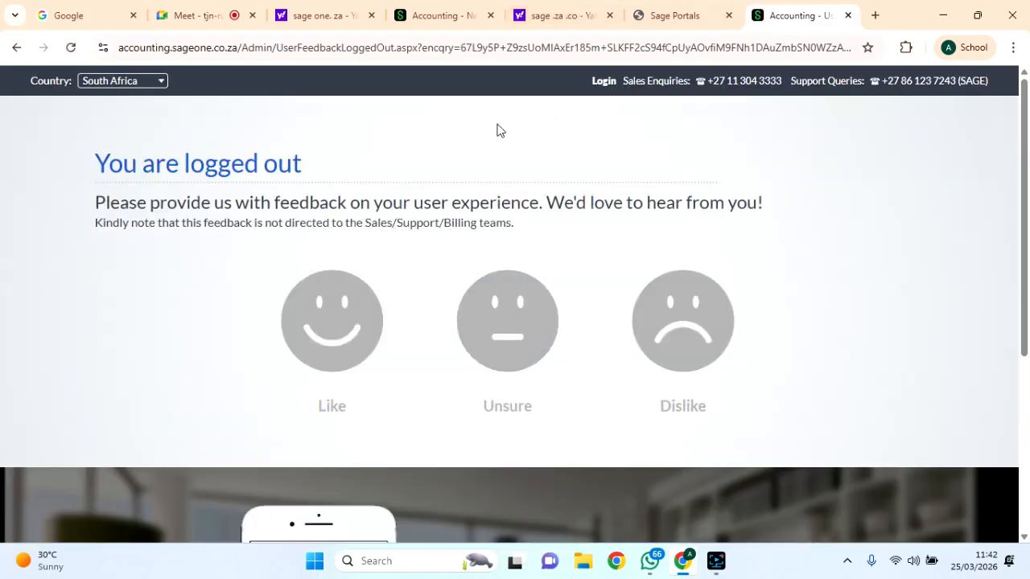
left_click(683, 561)
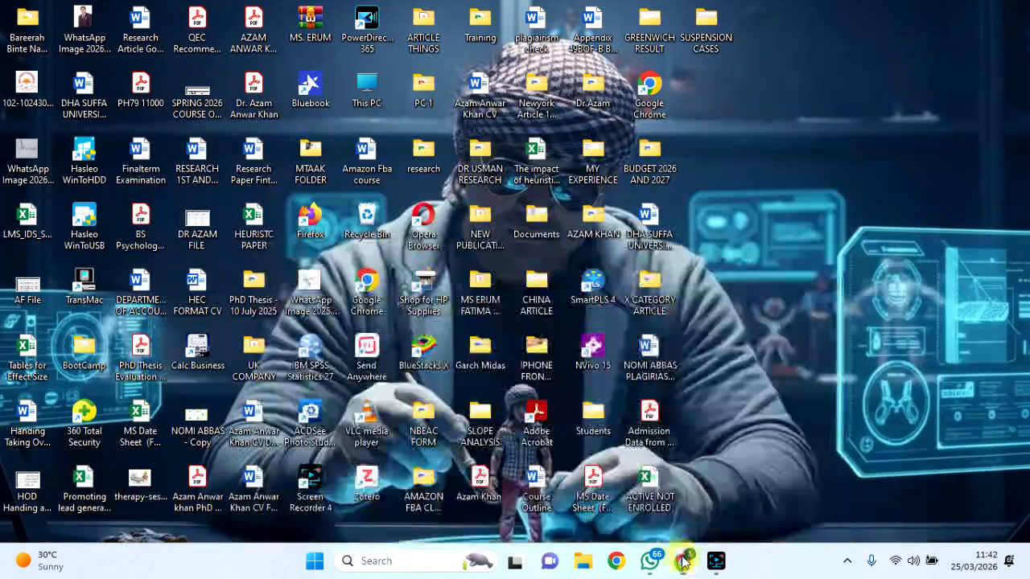
left_click(683, 561)
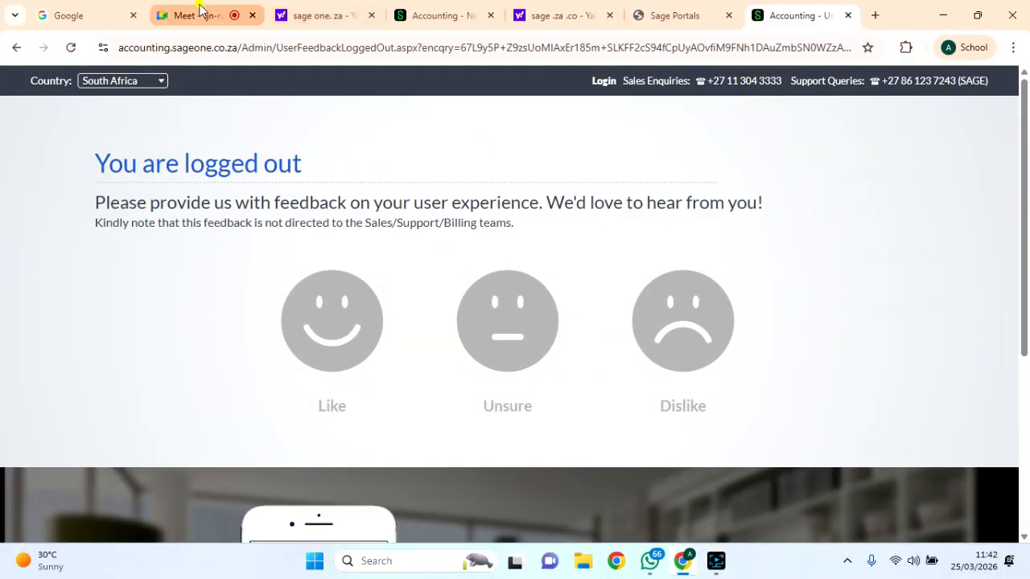
left_click(201, 13)
Share the entire screen in Meet and bring the Sage logged-out page into view.
left_click(468, 512)
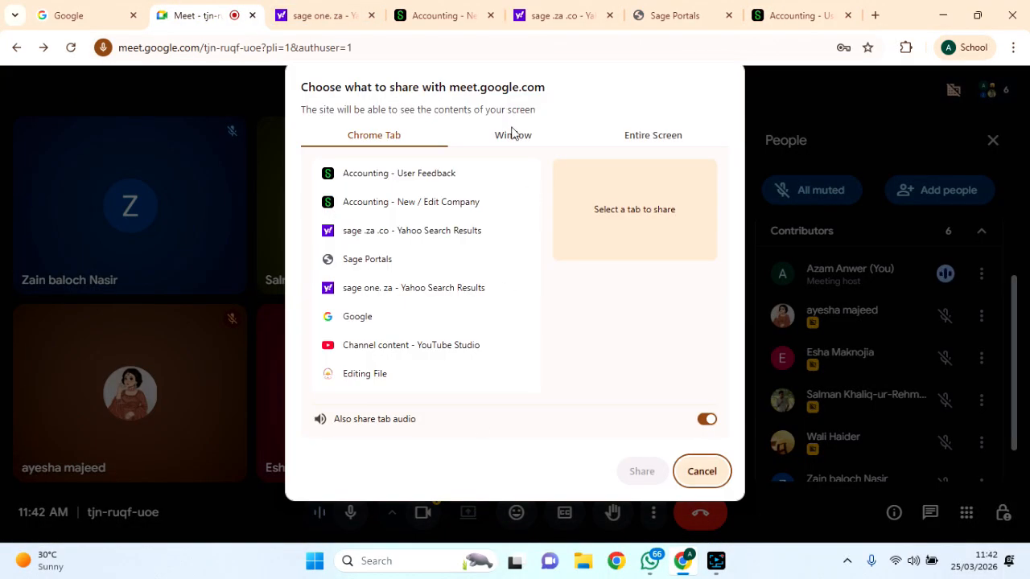
left_click(513, 134)
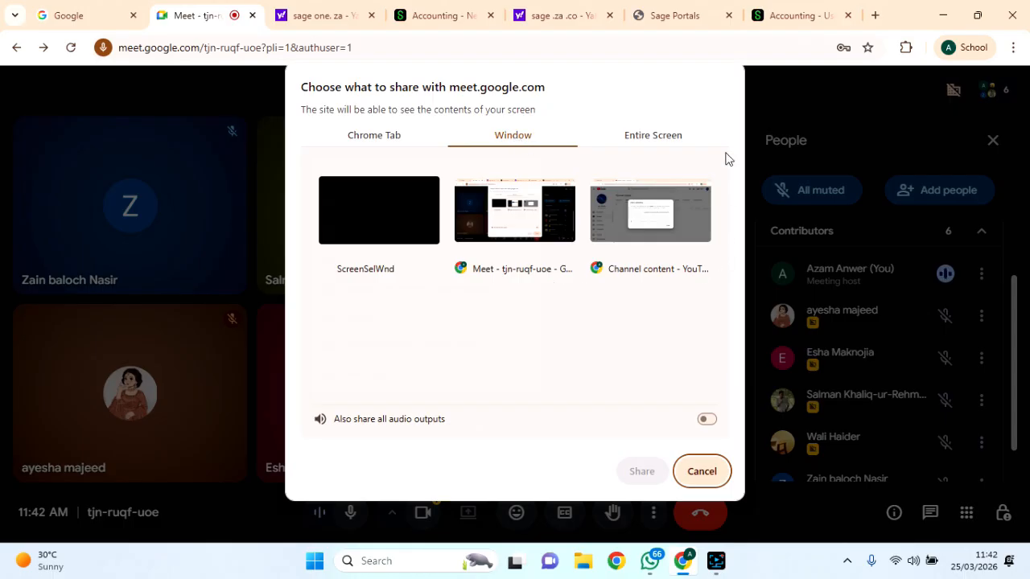
left_click(683, 143)
left_click(470, 239)
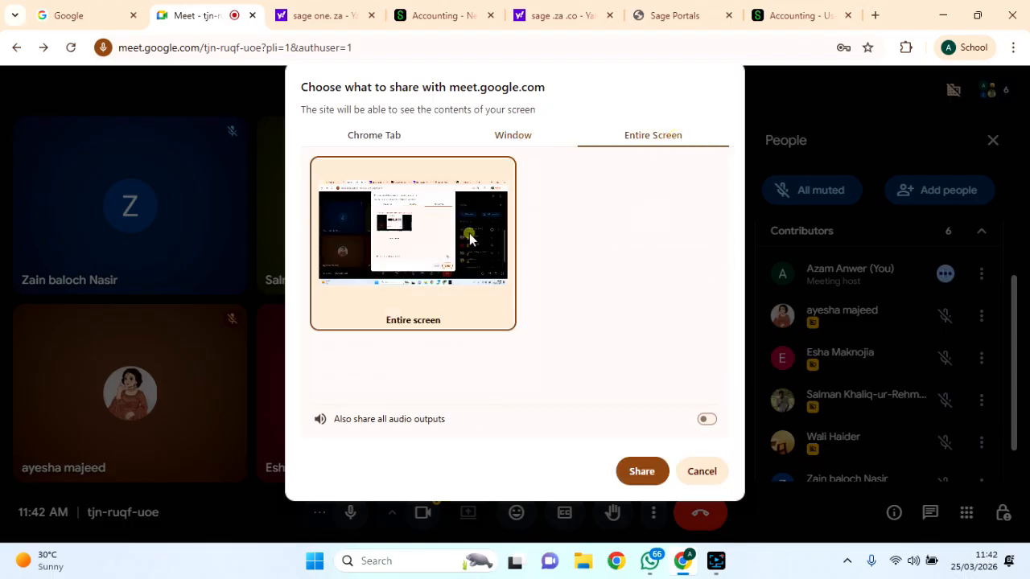
left_click(629, 480)
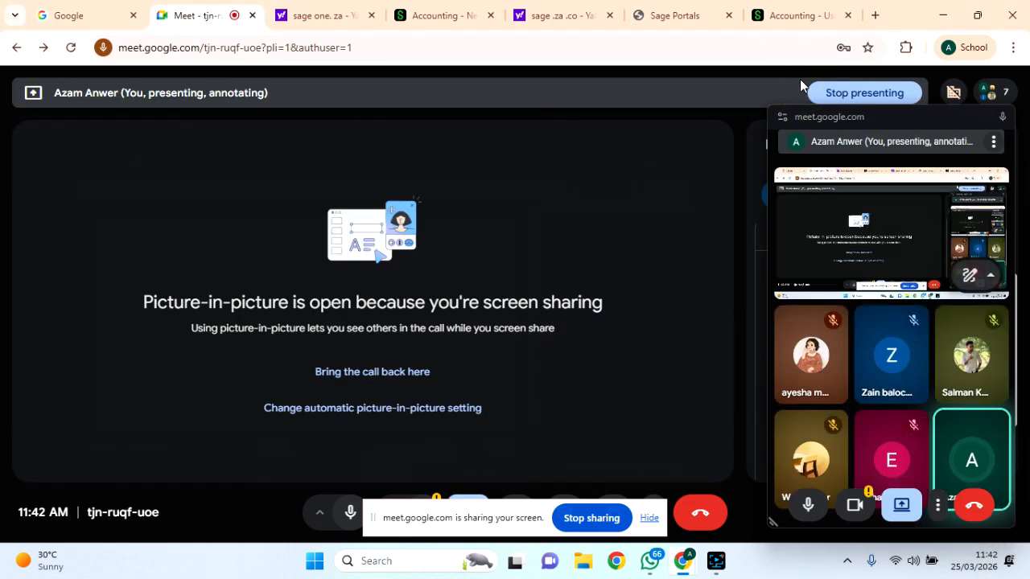
left_click(777, 6)
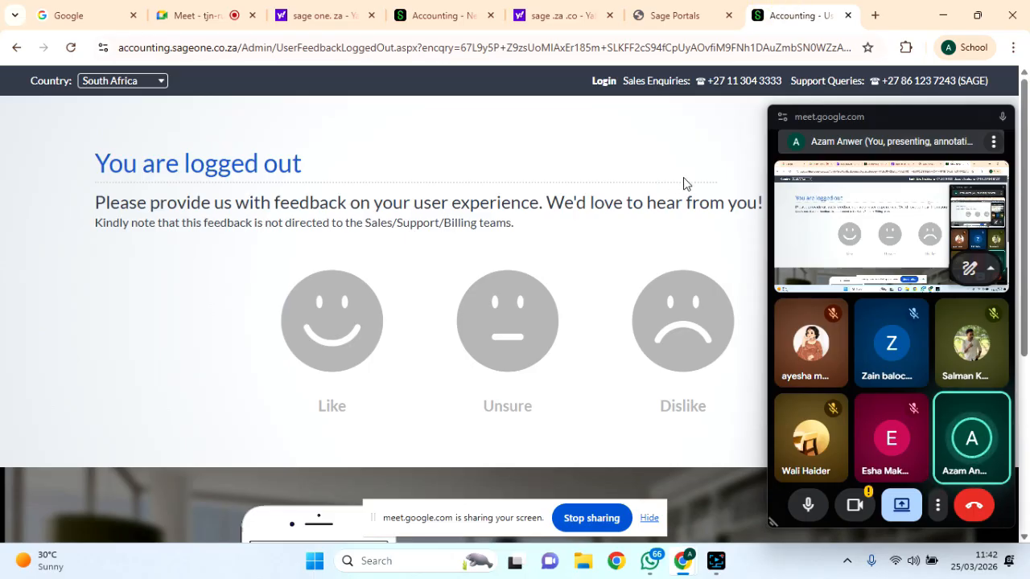
Move the call preview aside and close the Sage Portals and logged-out feedback tabs.
left_click_drag(900, 119, 952, 481)
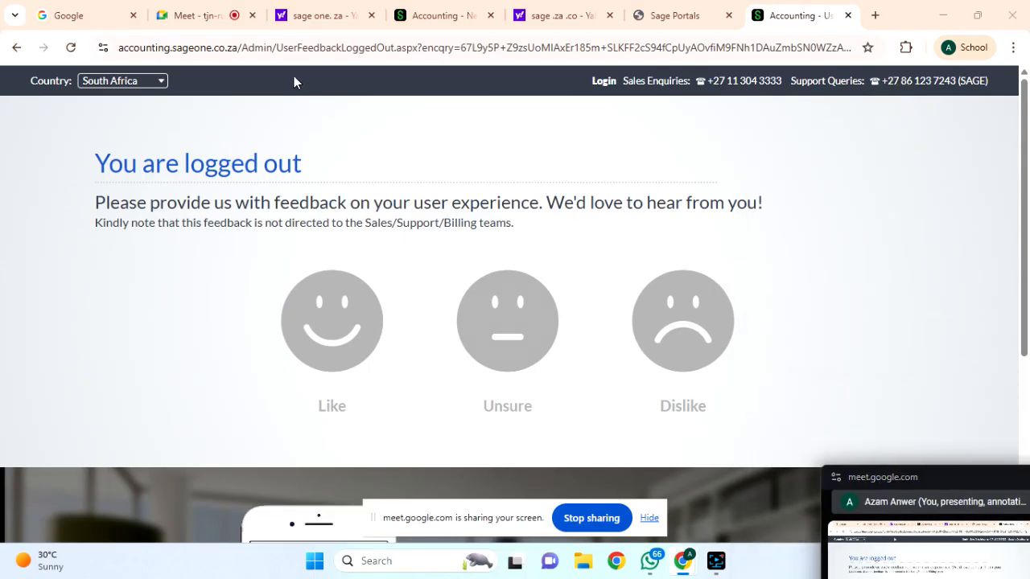
left_click(679, 15)
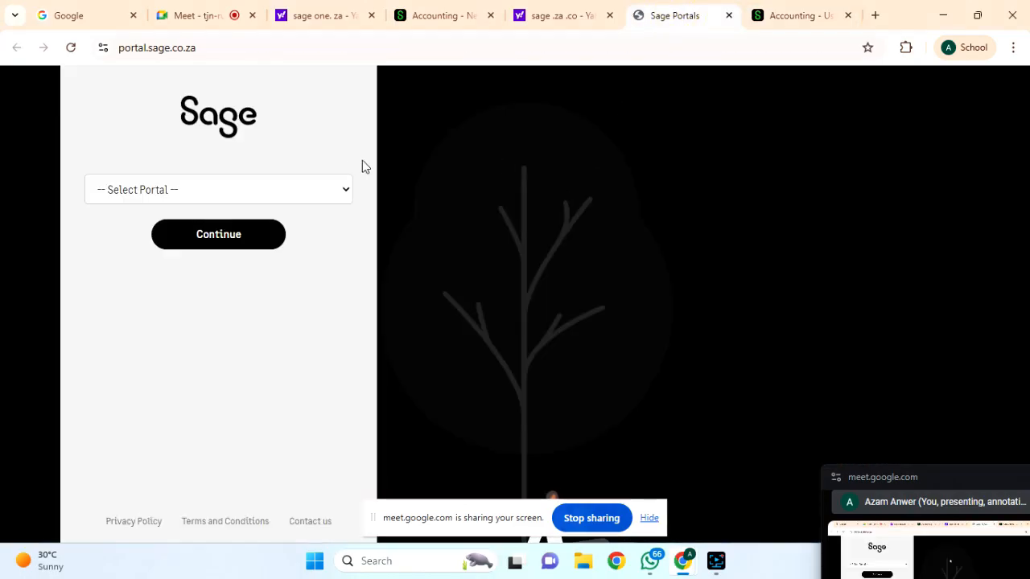
left_click(729, 15)
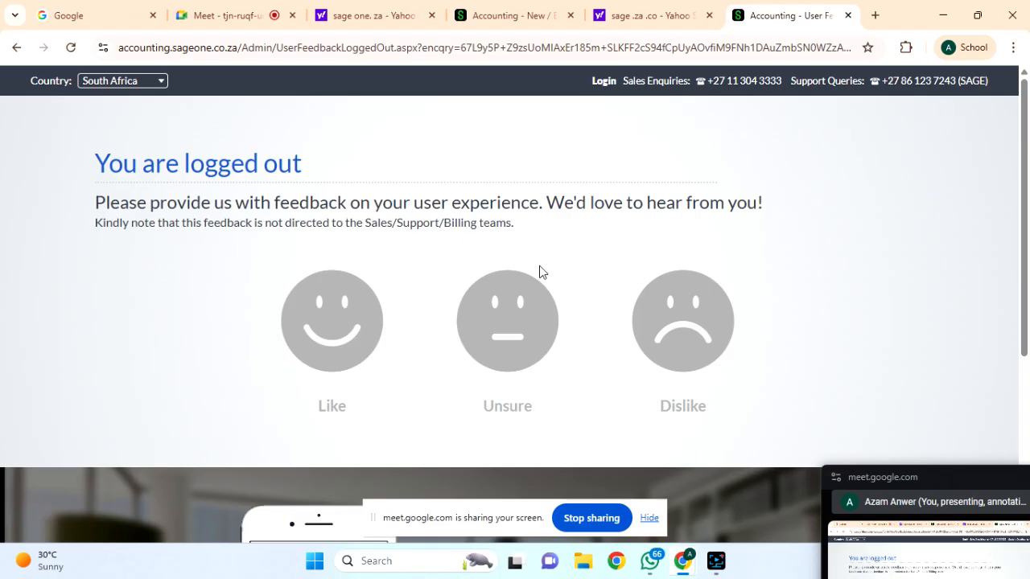
scroll(541, 268, "down", 4)
scroll(541, 269, "up", 4)
left_click(848, 16)
Load the Google homepage (google.co) in the former Yahoo results tab.
scroll(294, 281, "down", 5)
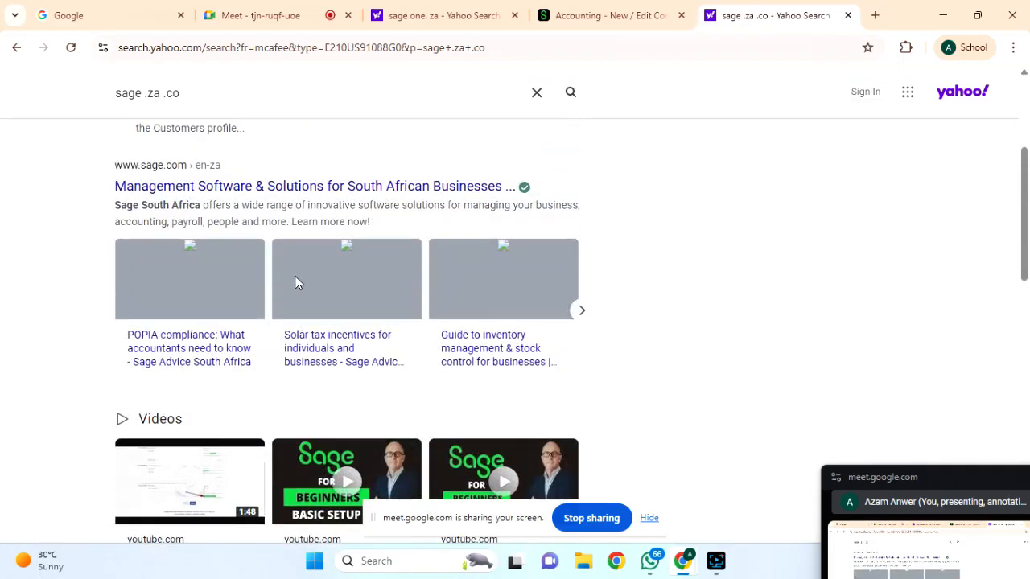
scroll(294, 276, "up", 1)
scroll(451, 109, "up", 3)
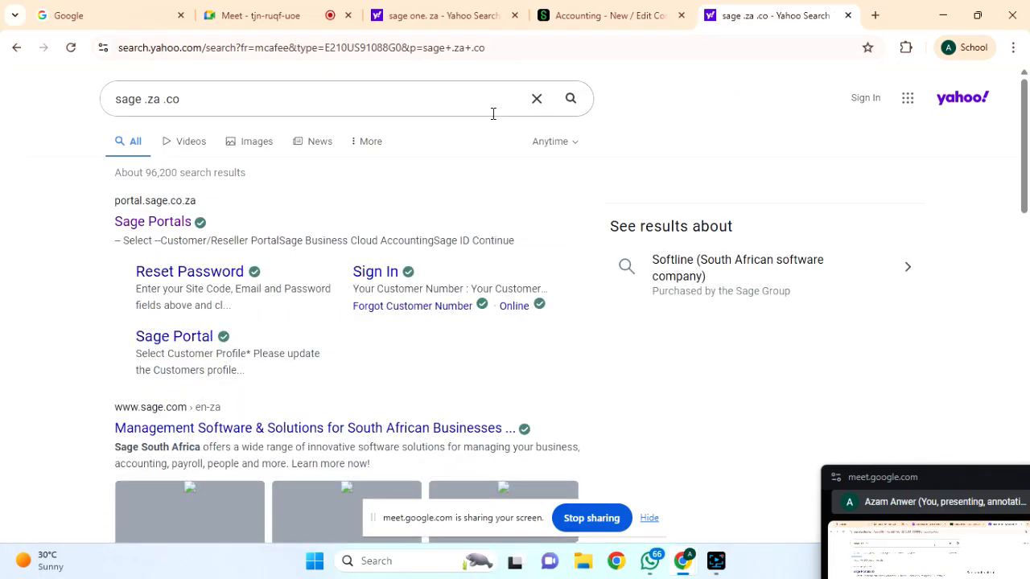
left_click(572, 99)
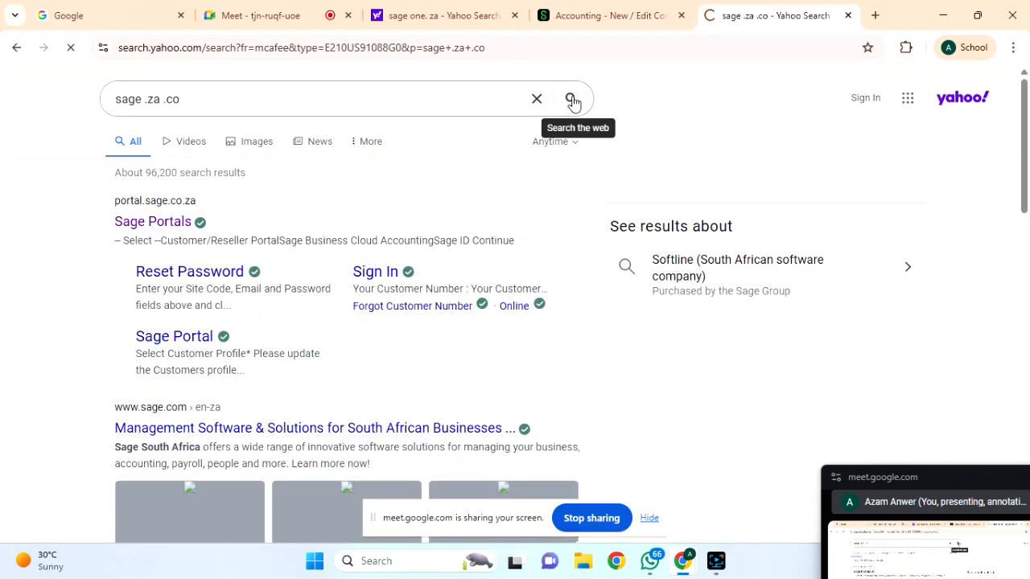
left_click(362, 47)
type("google.co")
key("Return")
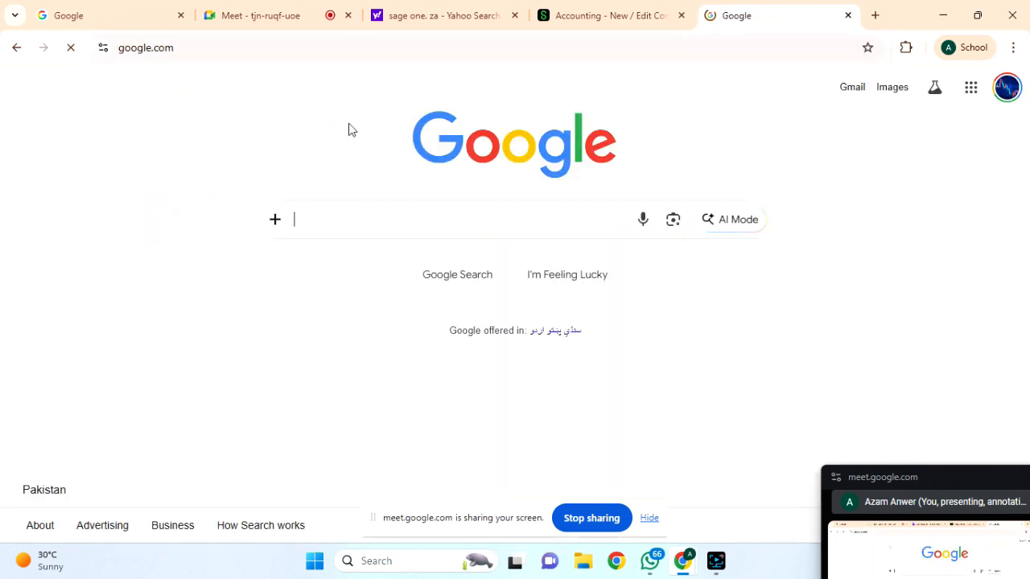
Switch to the other Google account, search 'sage za co', and open the Sage Accounting result.
left_click(1009, 100)
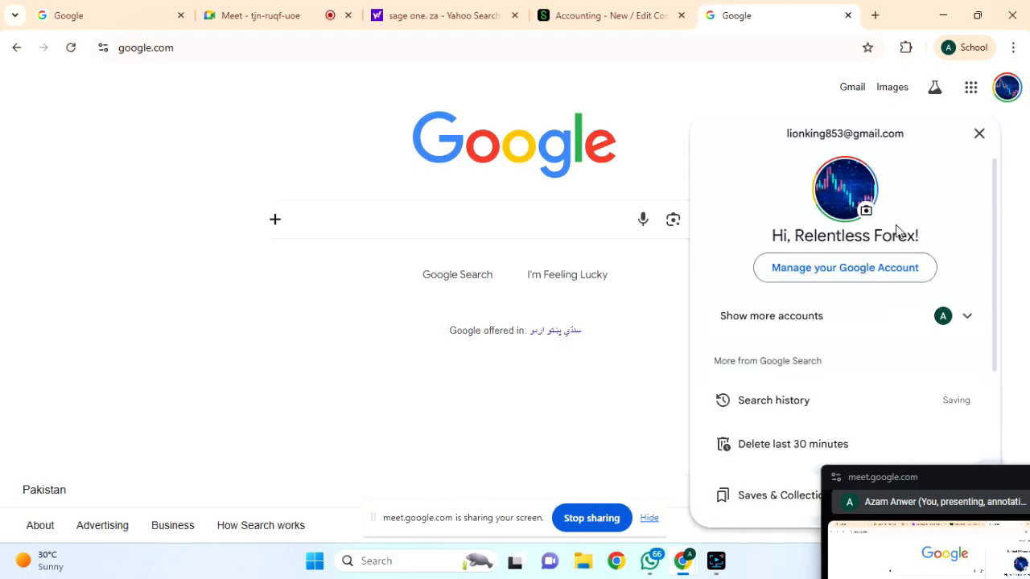
left_click(964, 322)
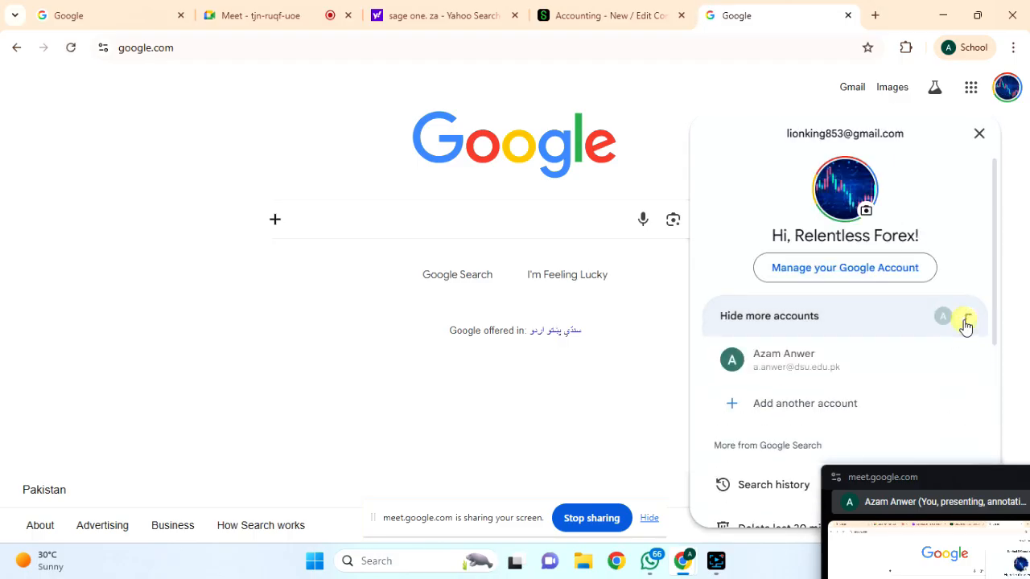
left_click(772, 375)
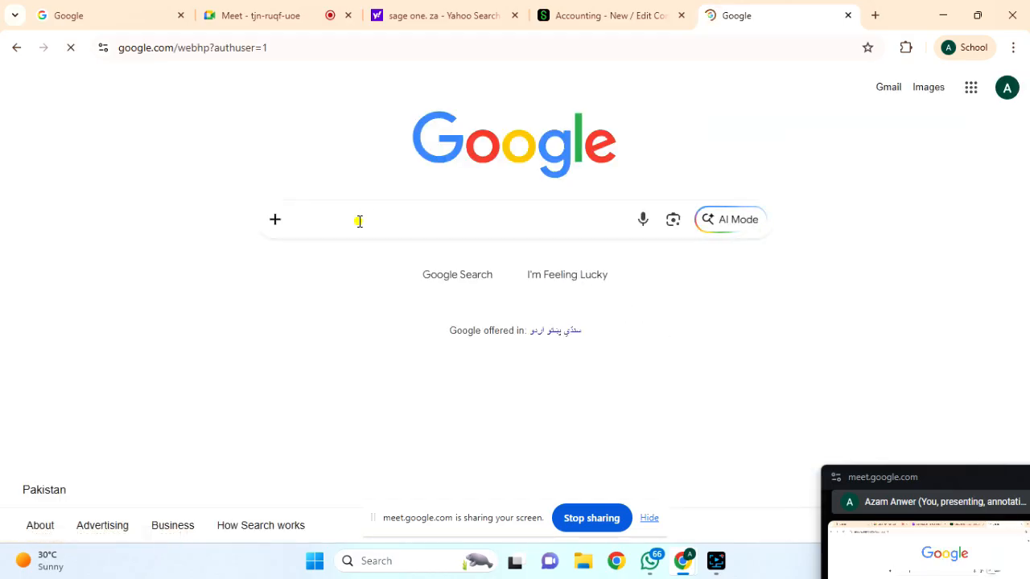
type("sage")
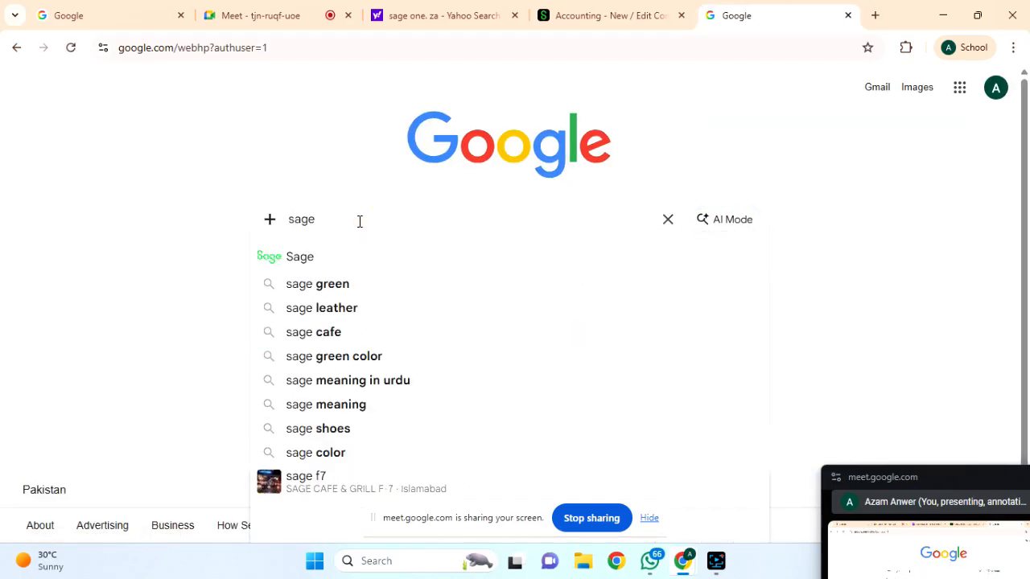
type(" za co")
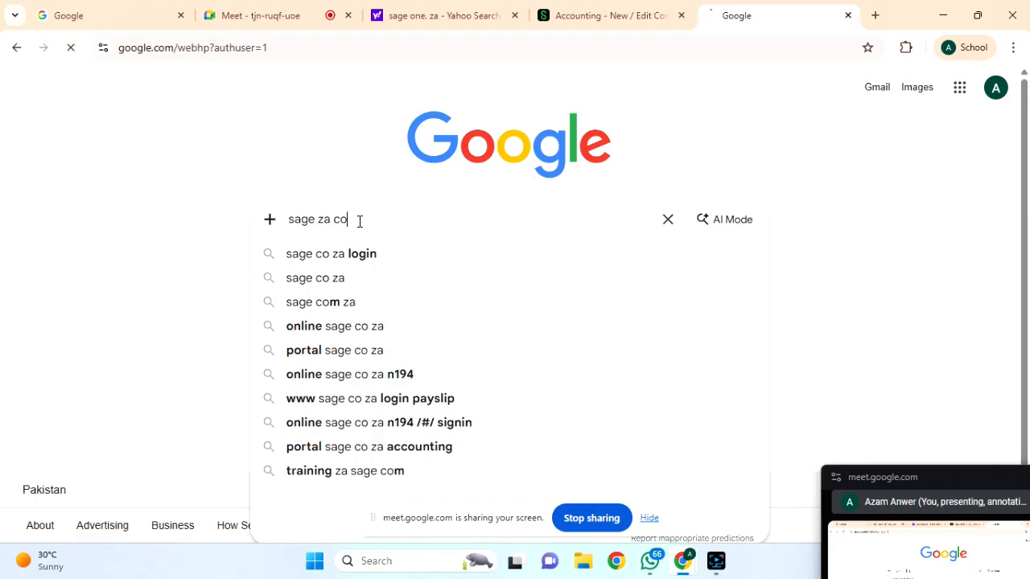
key("Return")
left_click(159, 331)
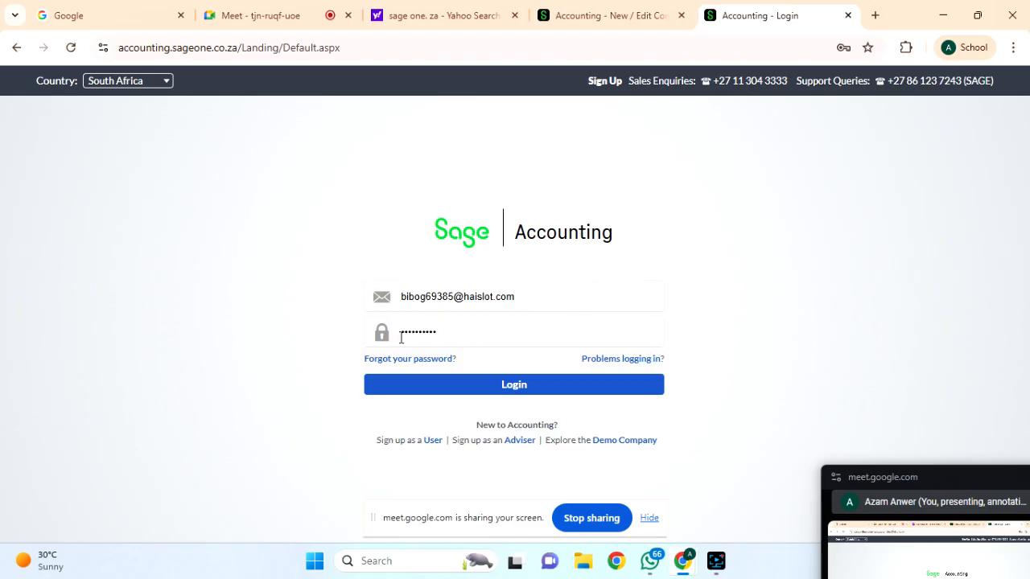
Check the autofilled saved email and password, then log in to Sage Accounting.
left_click_drag(452, 330, 402, 332)
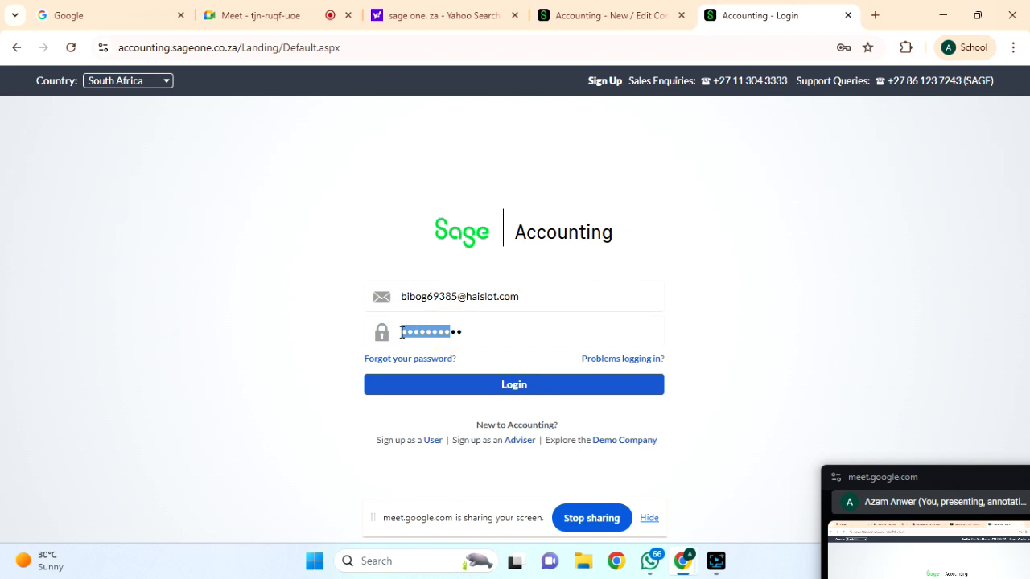
left_click(531, 301)
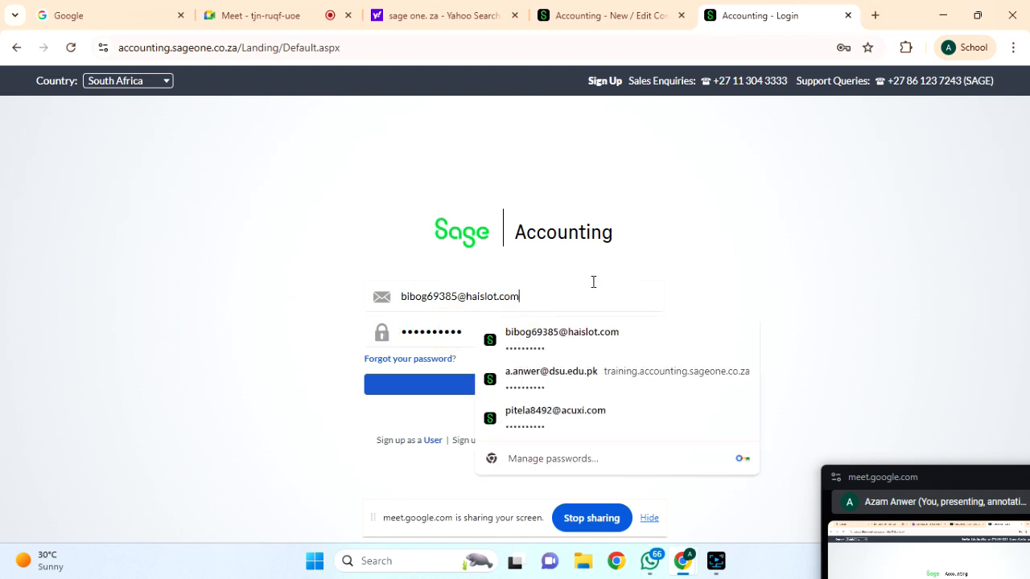
left_click(779, 286)
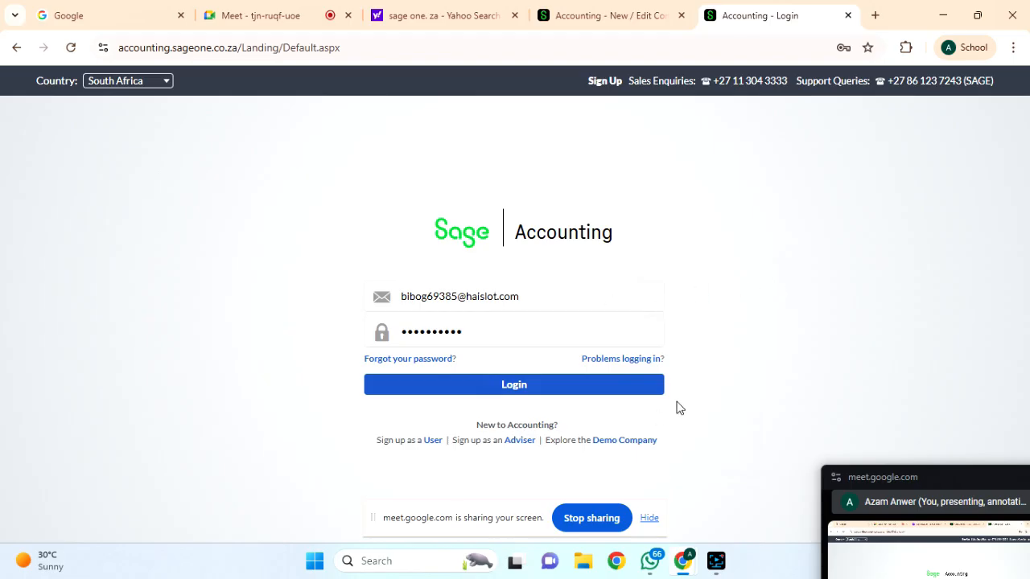
left_click(527, 390)
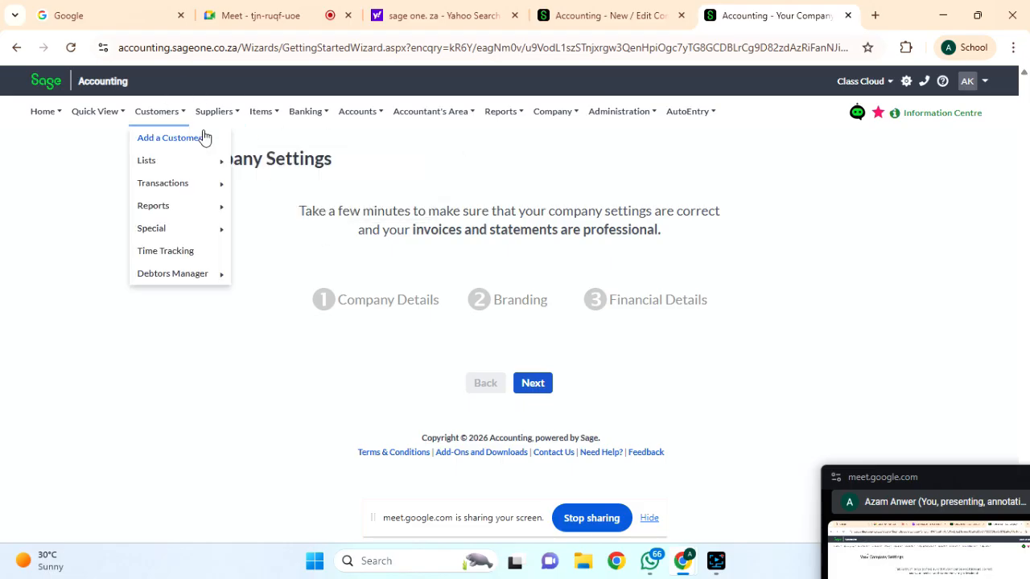
Open Class Cloud's Change Company Settings, then switch to the MTAAK company settings tab.
mouse_move(561, 114)
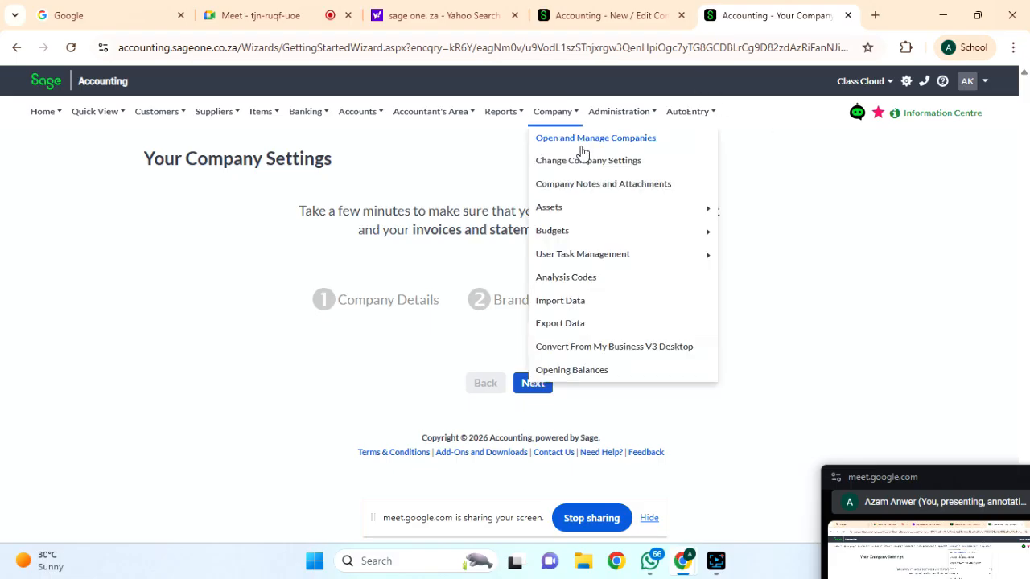
left_click(583, 161)
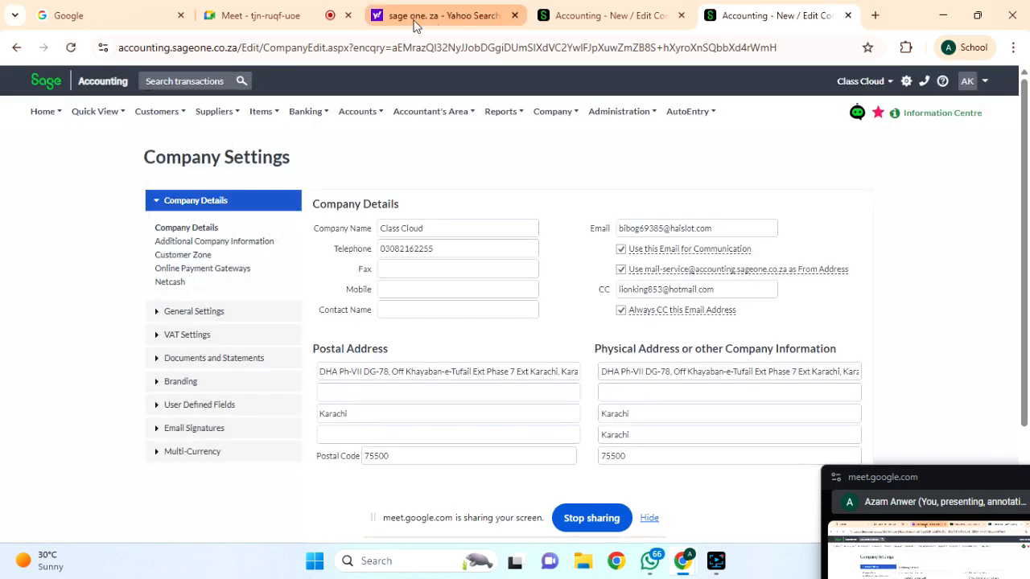
left_click(449, 14)
left_click(593, 11)
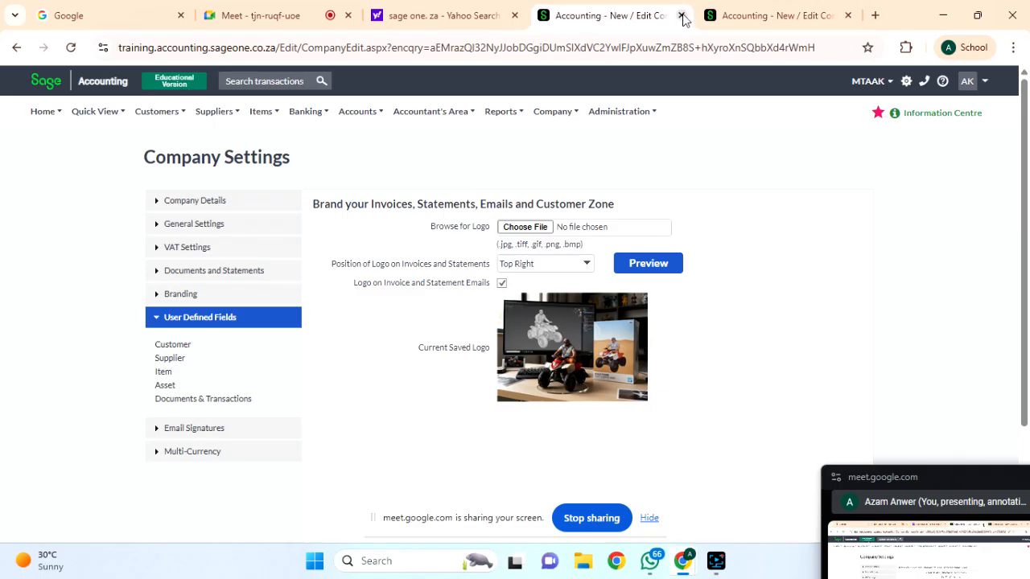
Return to the Class Cloud Company Details tab and log out from the AK user menu.
left_click(748, 13)
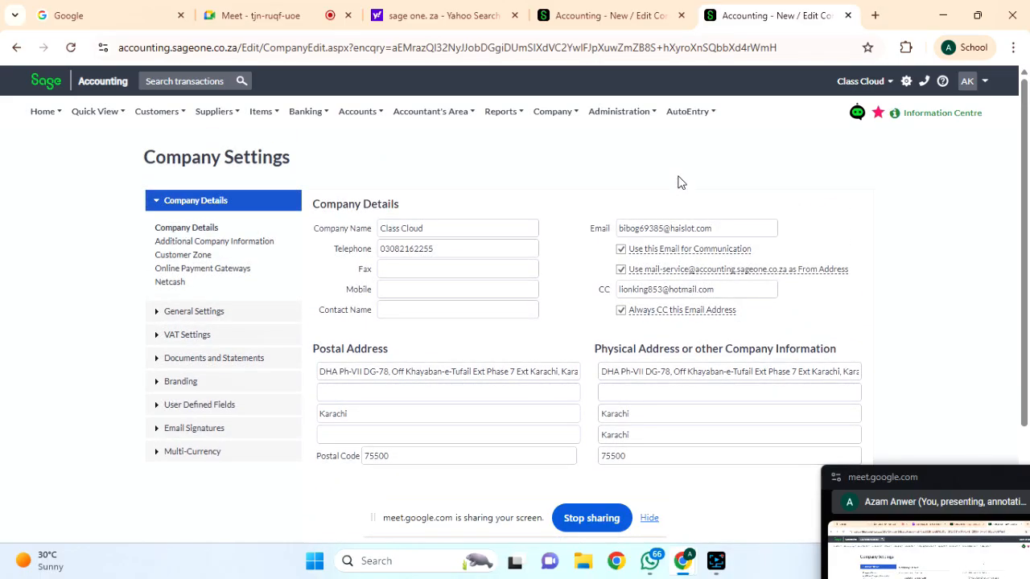
left_click(980, 81)
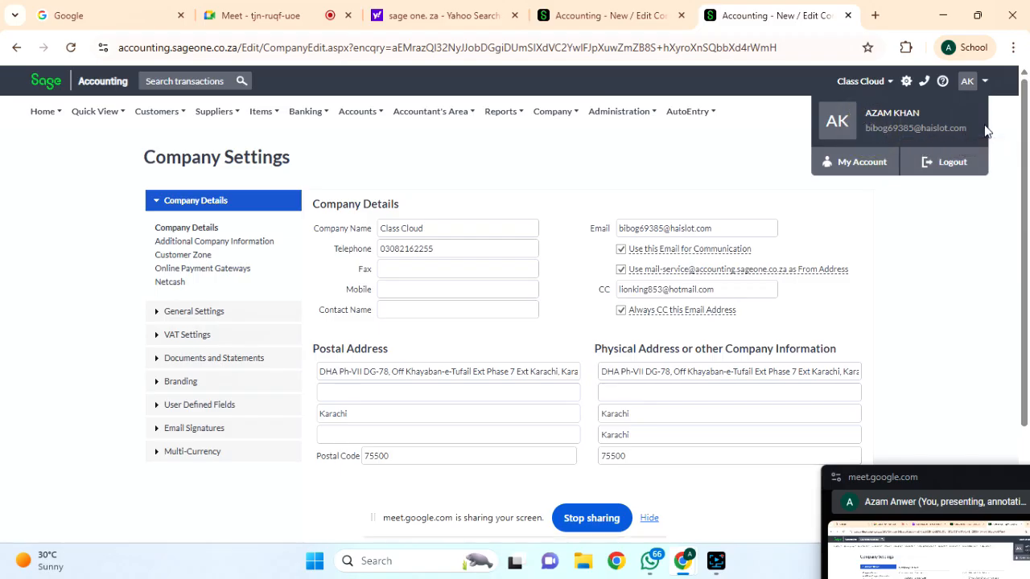
left_click(941, 164)
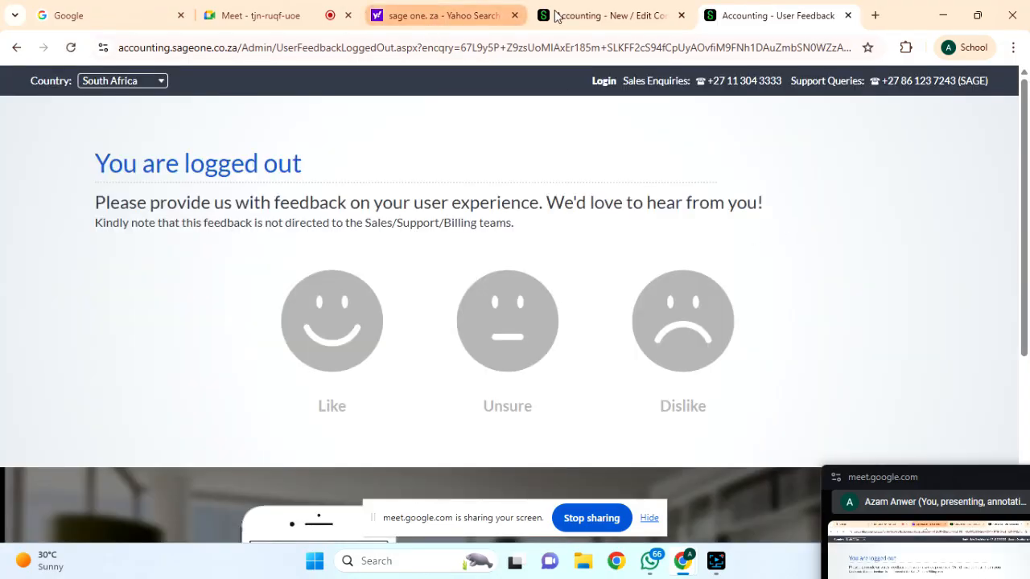
Go back to the login page, select the saved password, then follow the sign-up link.
left_click(17, 48)
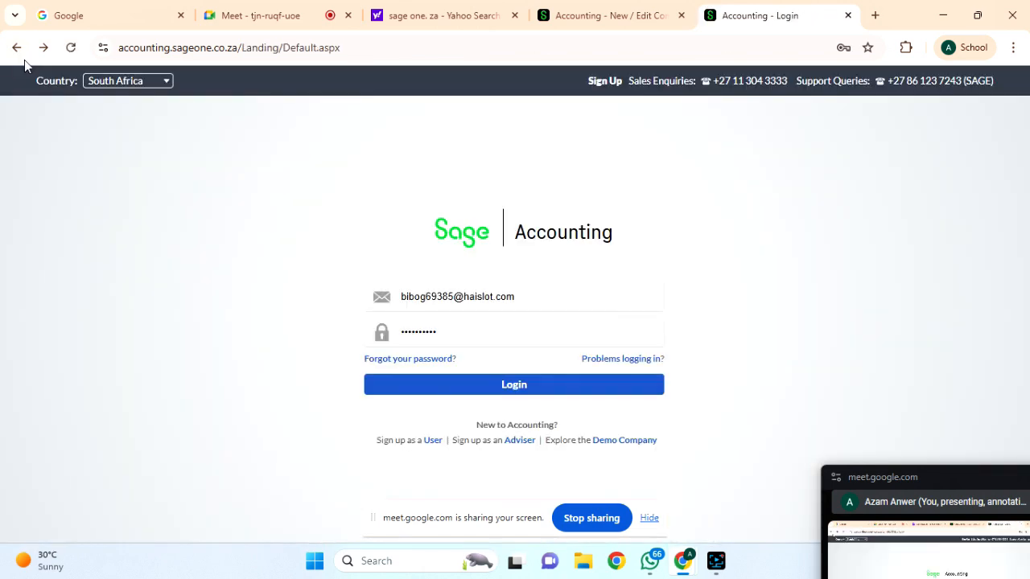
left_click(21, 56)
double_click(467, 330)
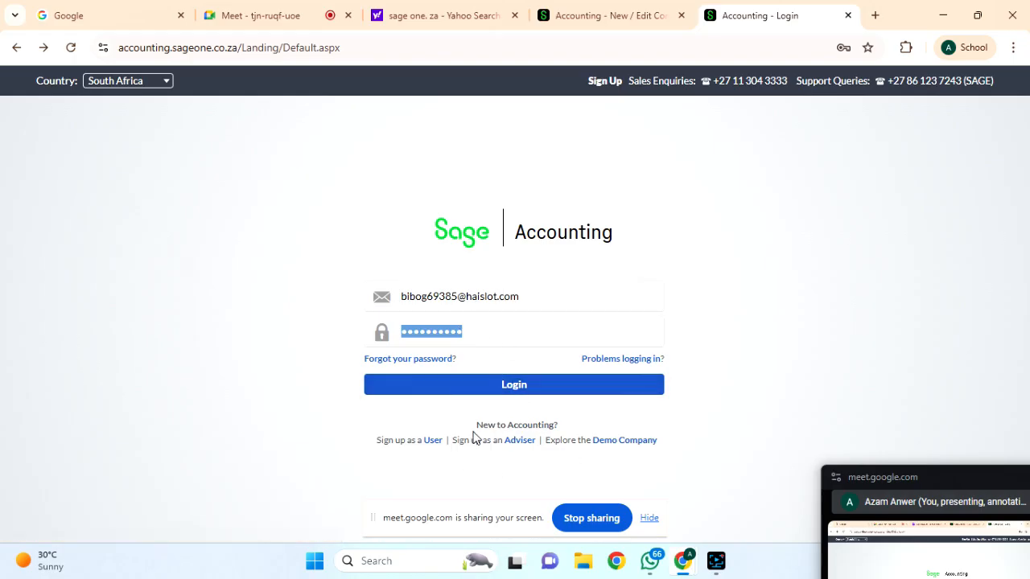
left_click(433, 442)
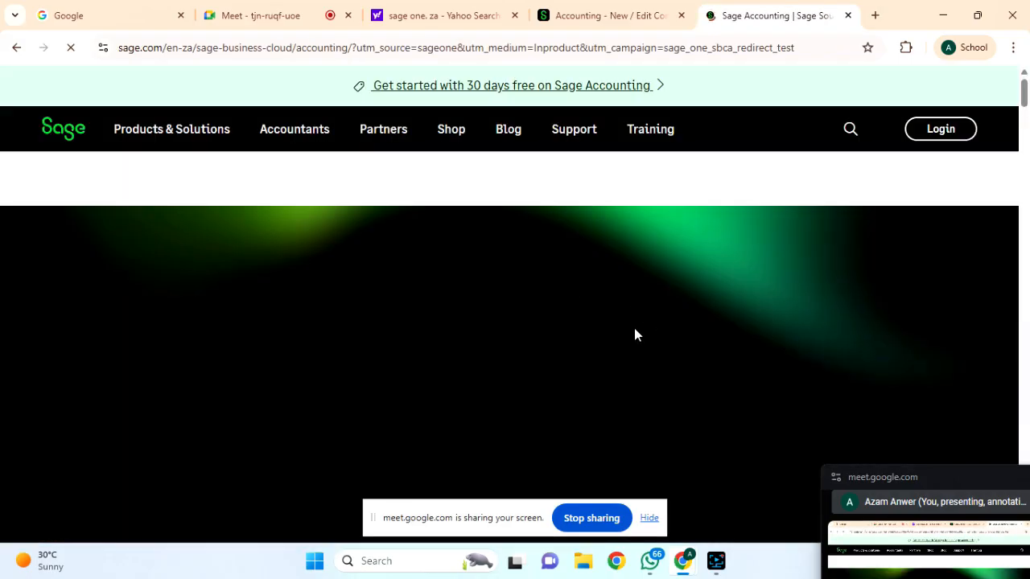
Scroll the Sage Accounting page past the R240 and R435 plans to the free-trial form.
scroll(610, 374, "down", 5)
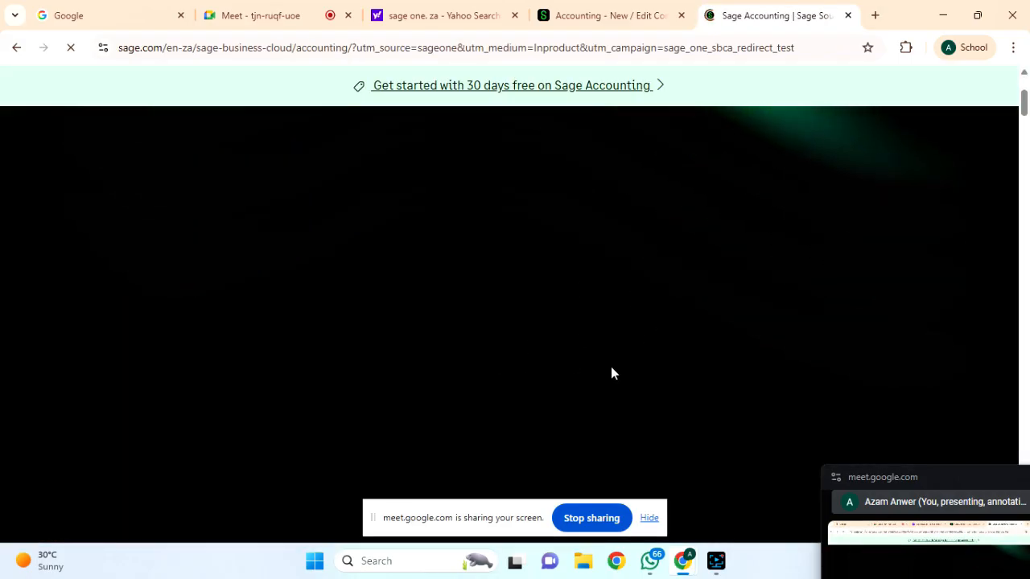
scroll(611, 368, "down", 5)
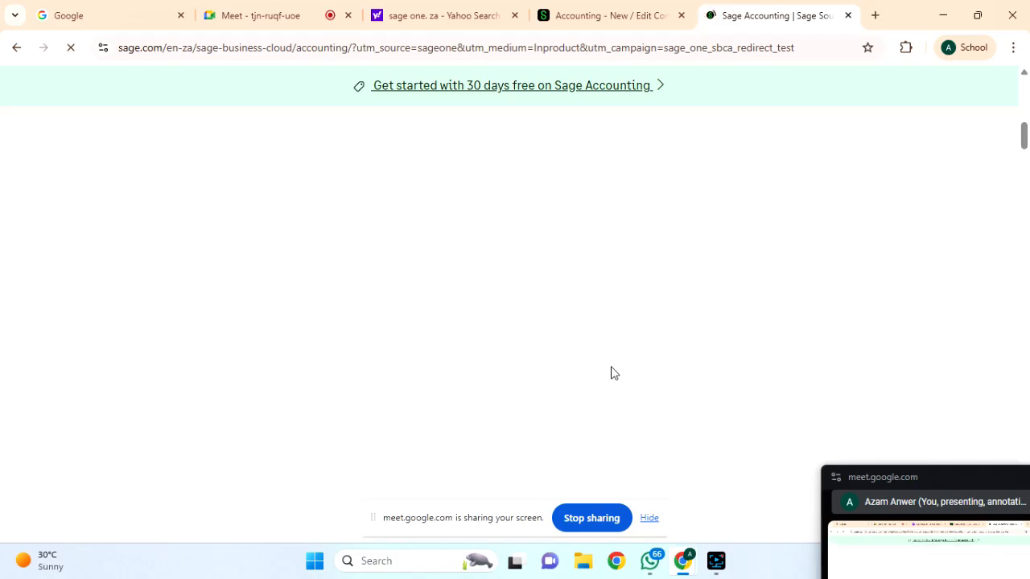
scroll(611, 373, "up", 3)
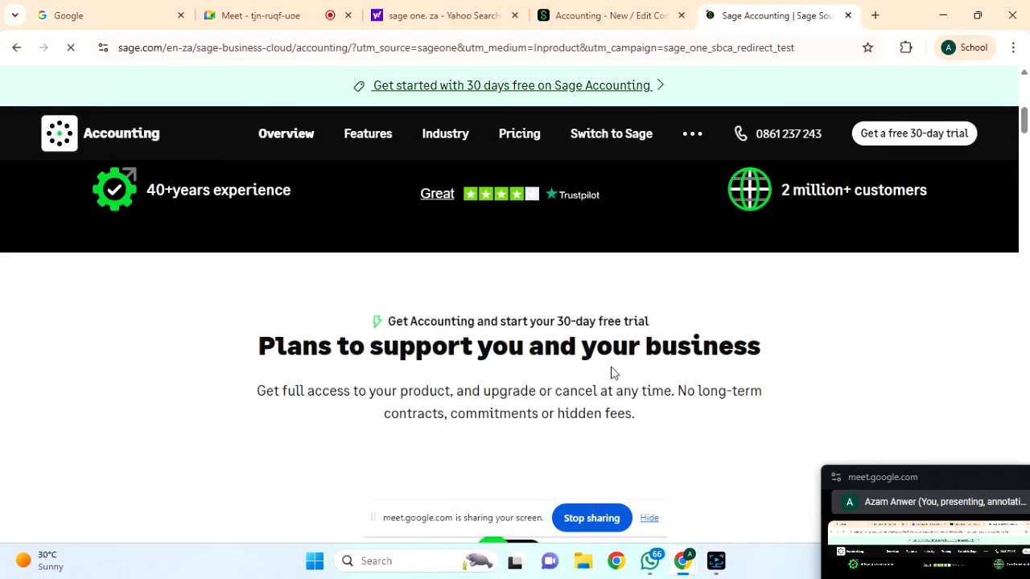
scroll(612, 372, "down", 2)
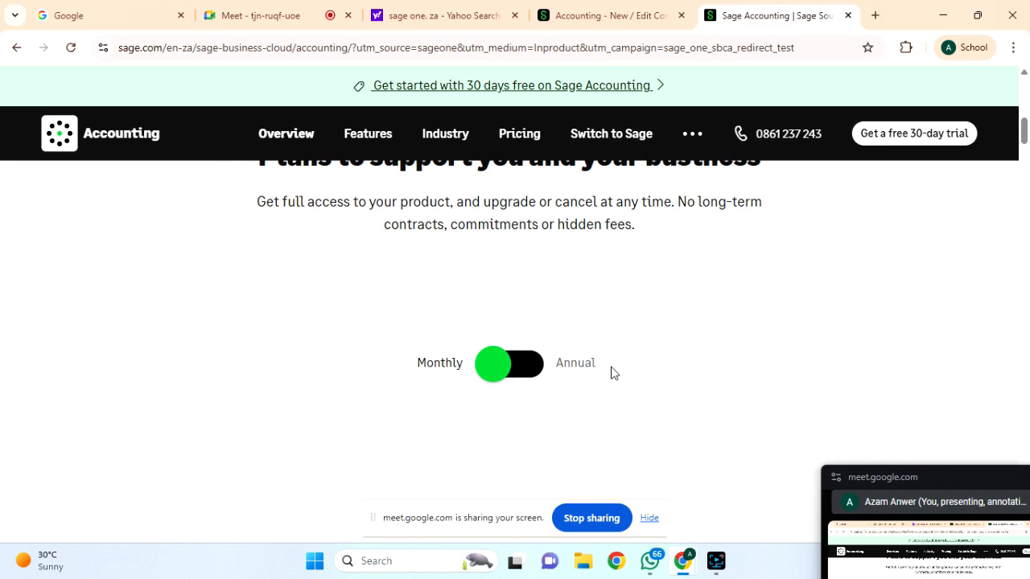
scroll(612, 373, "down", 5)
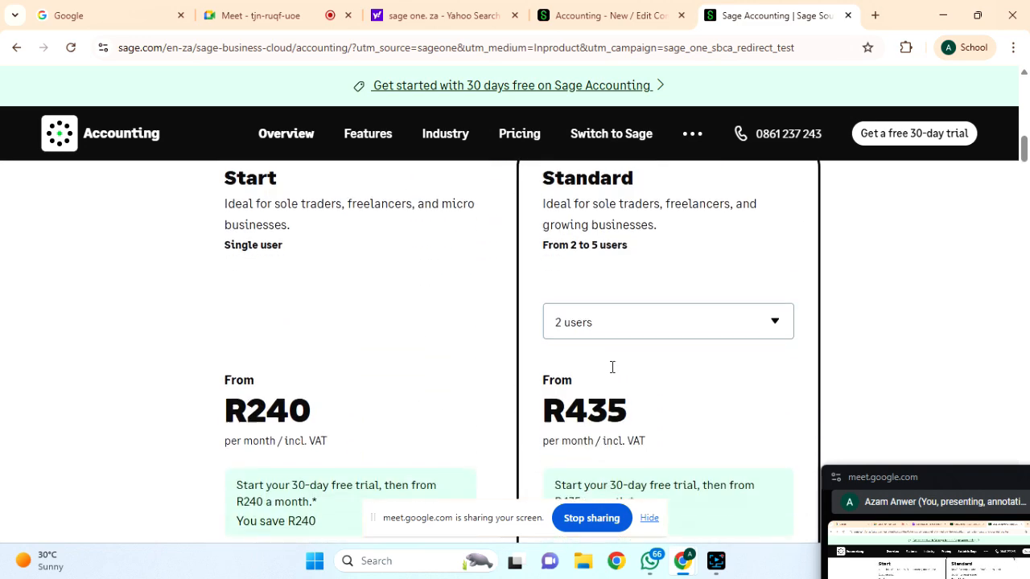
scroll(611, 370, "down", 9)
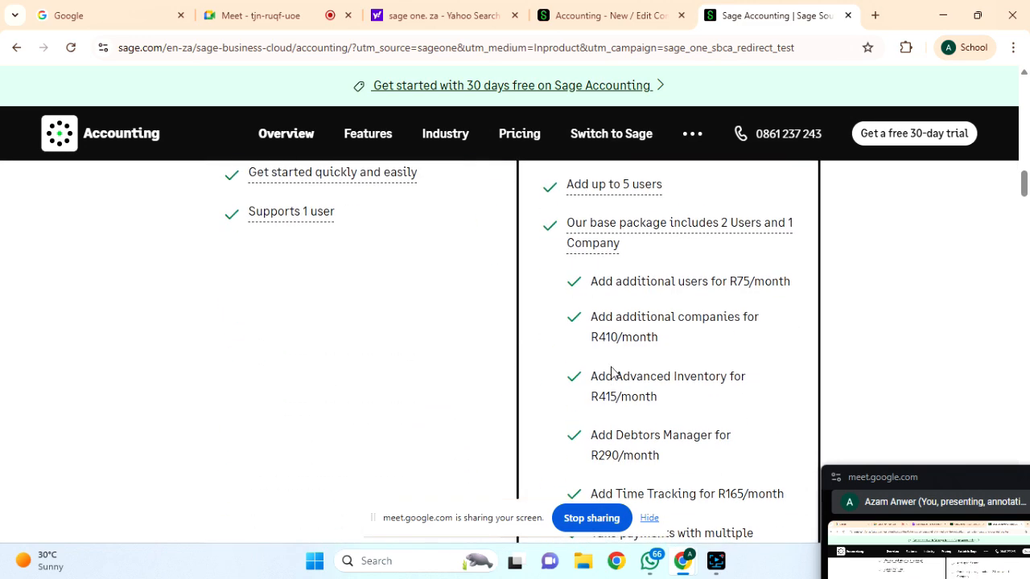
scroll(611, 373, "down", 10)
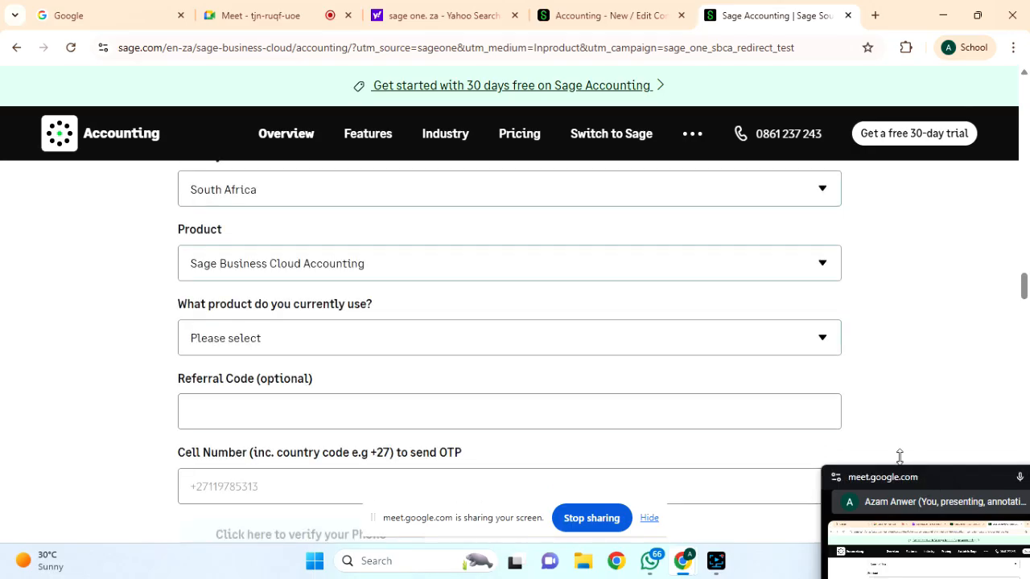
scroll(699, 407, "up", 5)
scroll(700, 406, "down", 4)
scroll(700, 406, "up", 8)
scroll(699, 406, "down", 1)
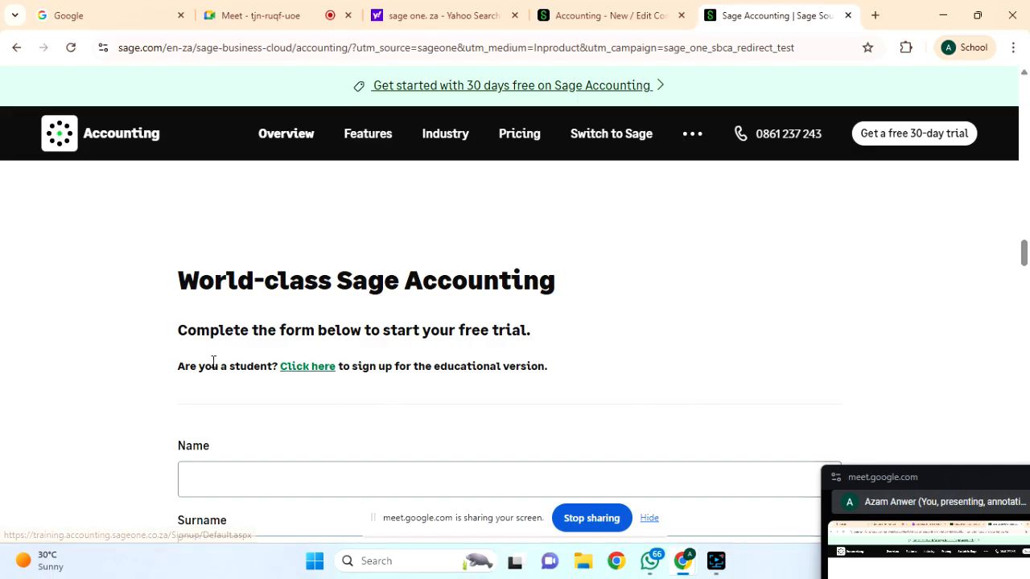
Open the student educational-version sign-up page and use its Log in link to reach MTAAK Workspace.
left_click(307, 367)
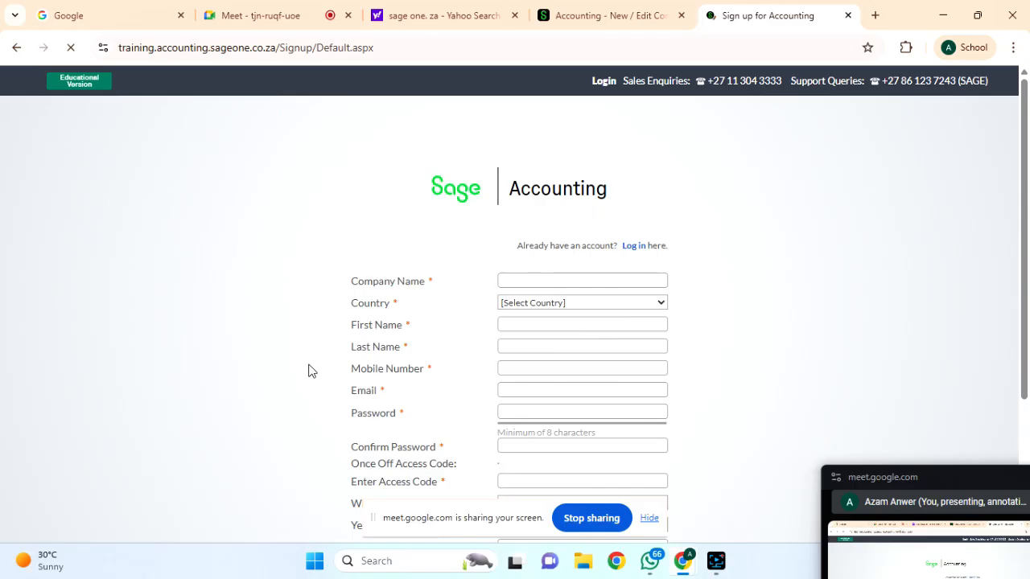
scroll(761, 334, "down", 1)
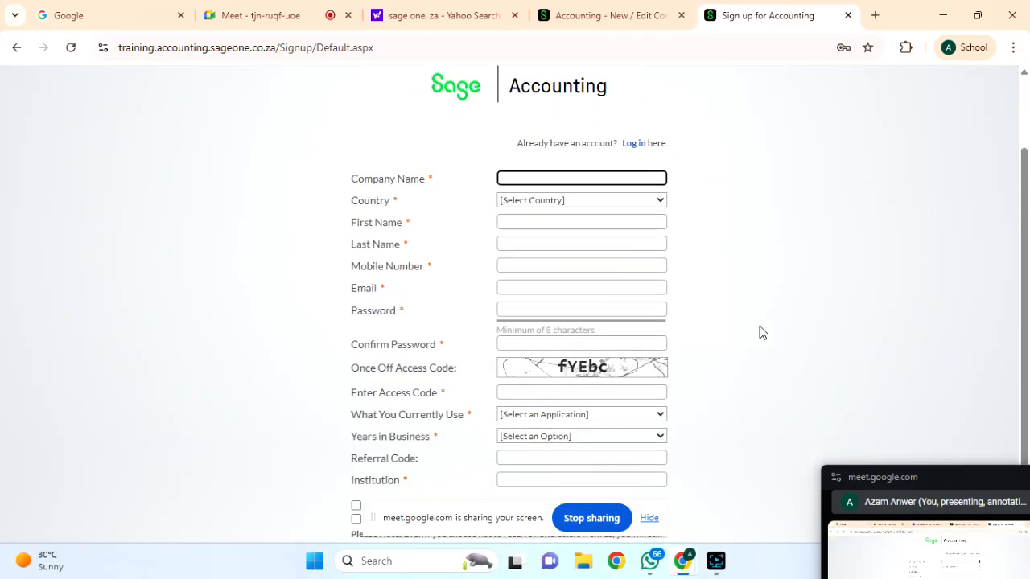
scroll(698, 345, "down", 1)
scroll(699, 344, "up", 2)
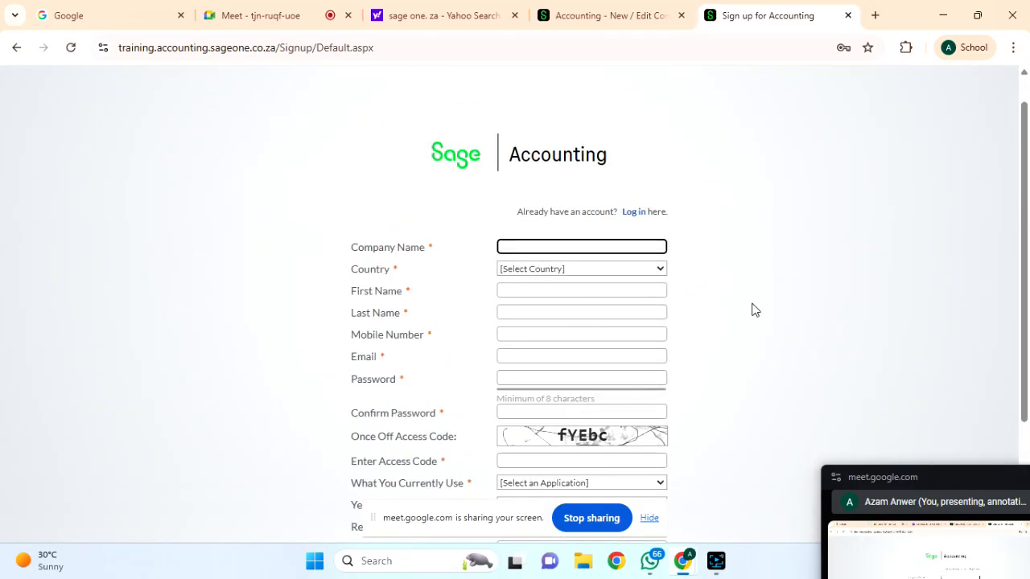
left_click(635, 214)
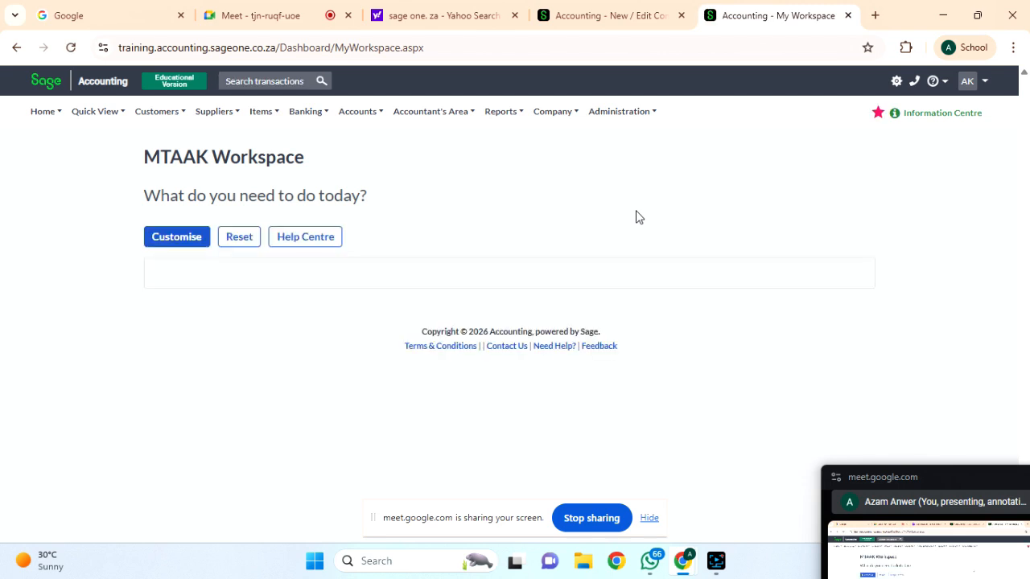
Log out of the MTAAK account from the AK user dropdown.
left_click(982, 84)
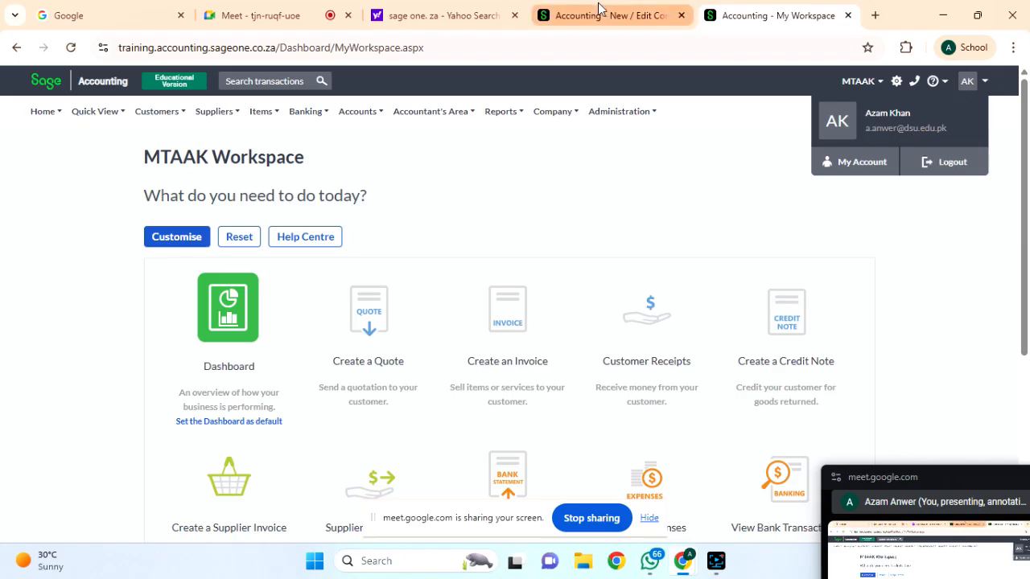
left_click(944, 165)
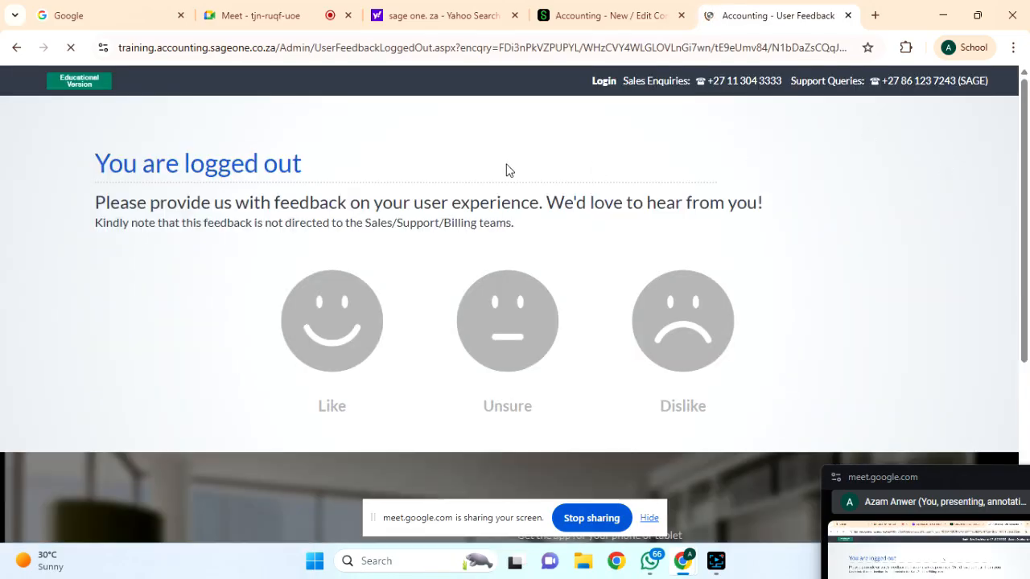
Return to the login page and try signing in with the second saved login.
left_click(85, 80)
left_click(18, 50)
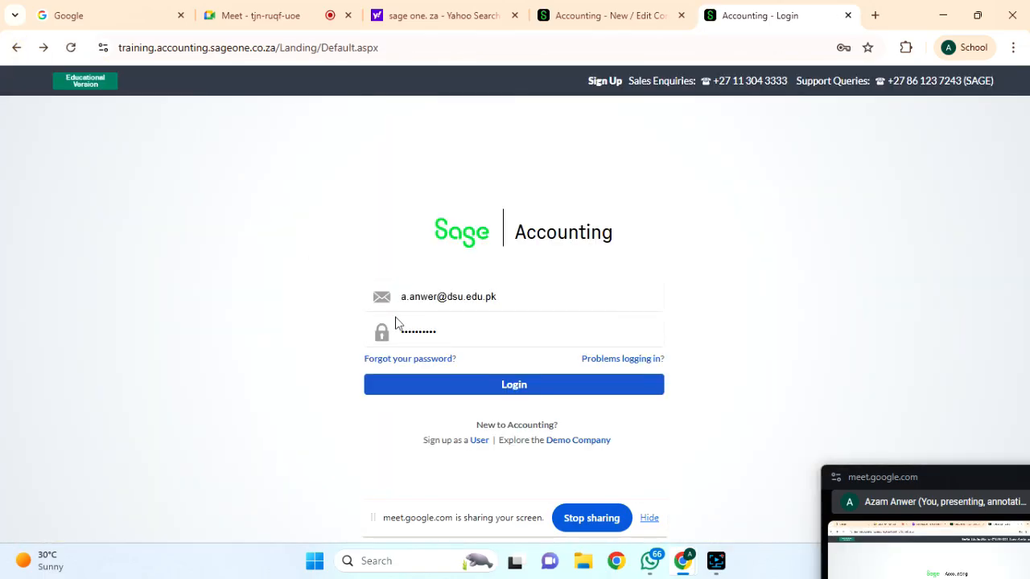
triple_click(457, 300)
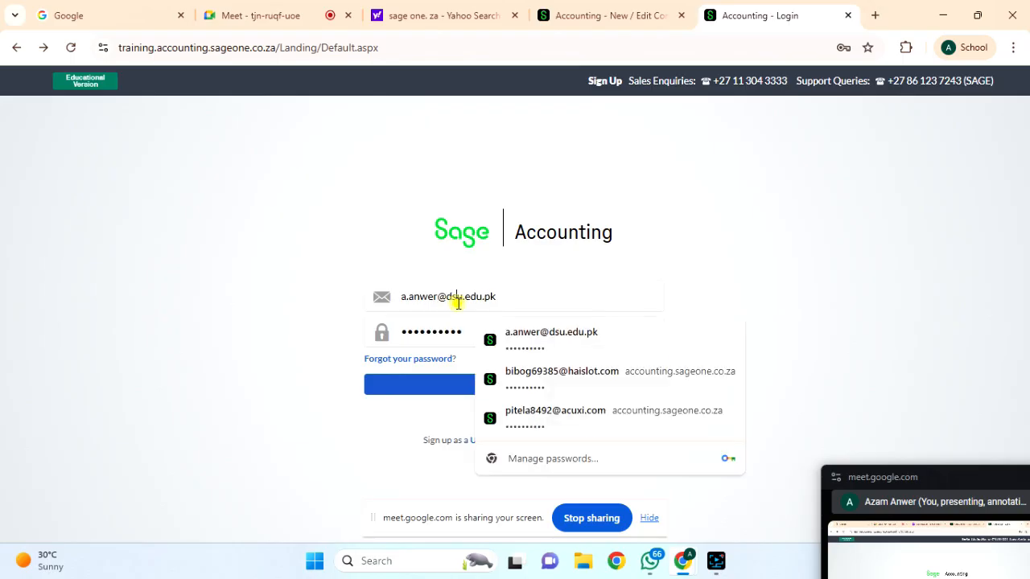
left_click(555, 373)
left_click(503, 386)
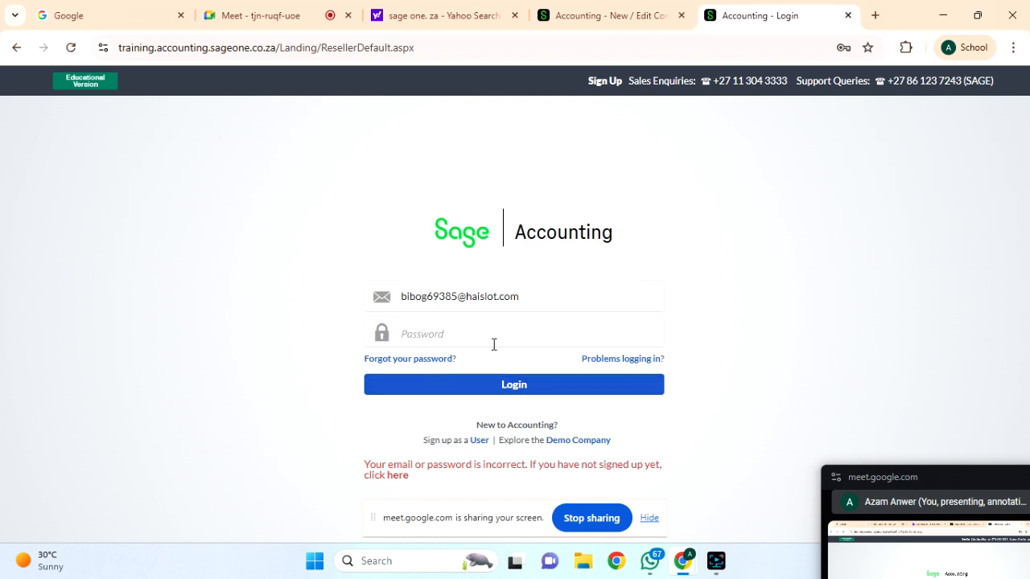
left_click(450, 339)
left_click(417, 384)
Try the third saved login, then sign in with the original first saved account.
left_click(548, 302)
left_click(557, 412)
left_click(451, 387)
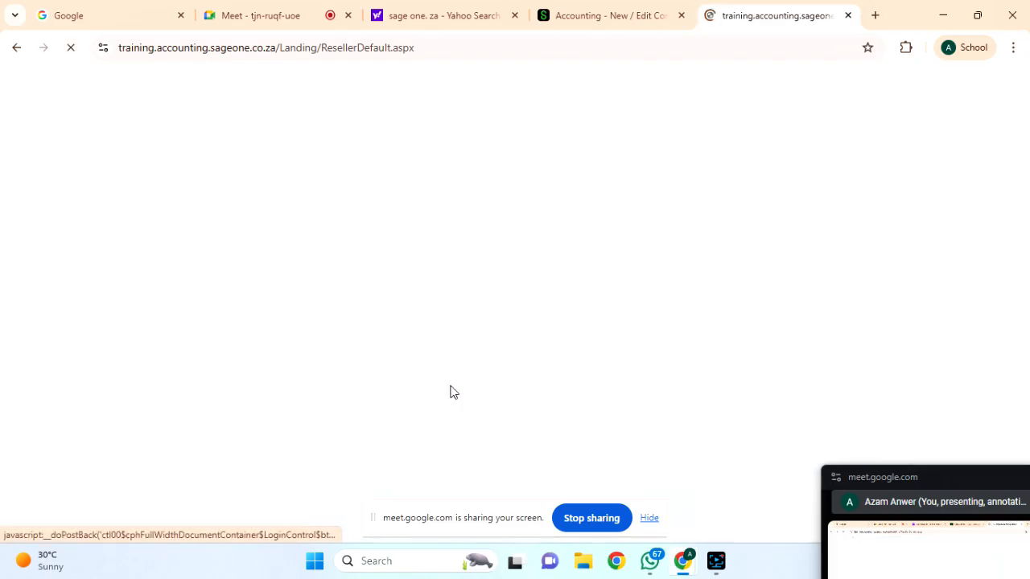
left_click(473, 296)
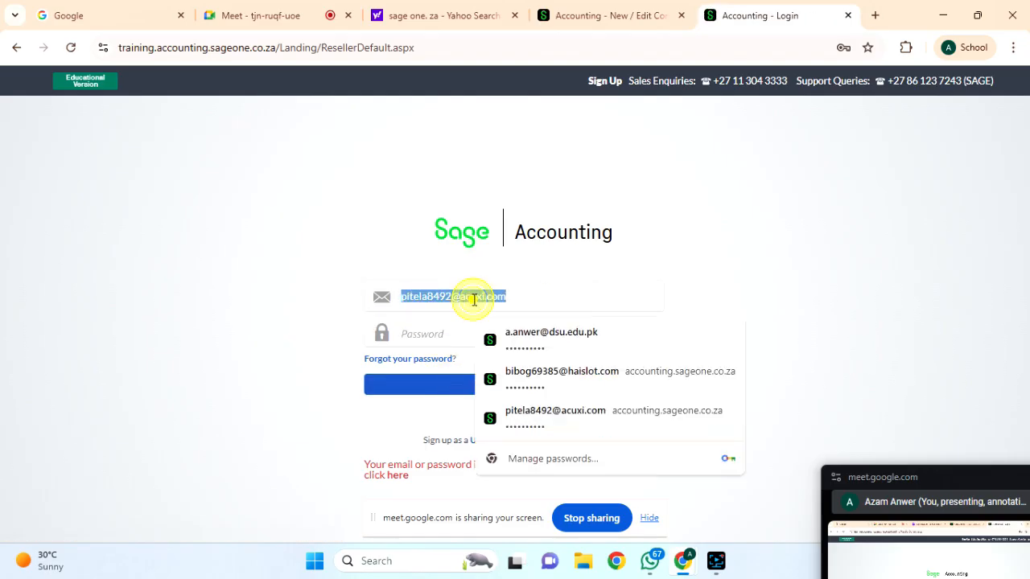
left_click(544, 344)
left_click(484, 385)
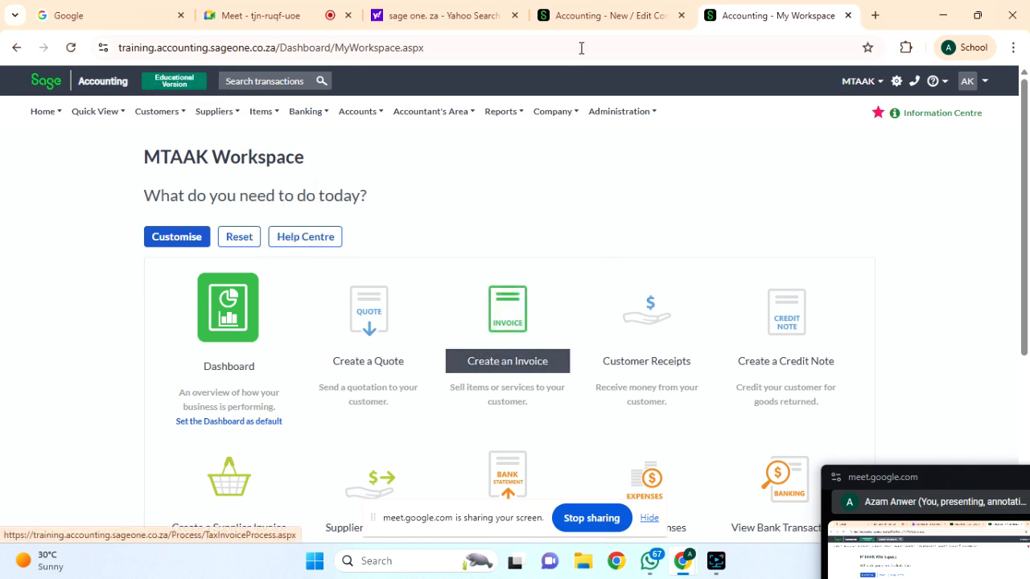
Switch through the Company Settings and MTAAK Workspace tabs to the Google Meet call.
left_click(576, 15)
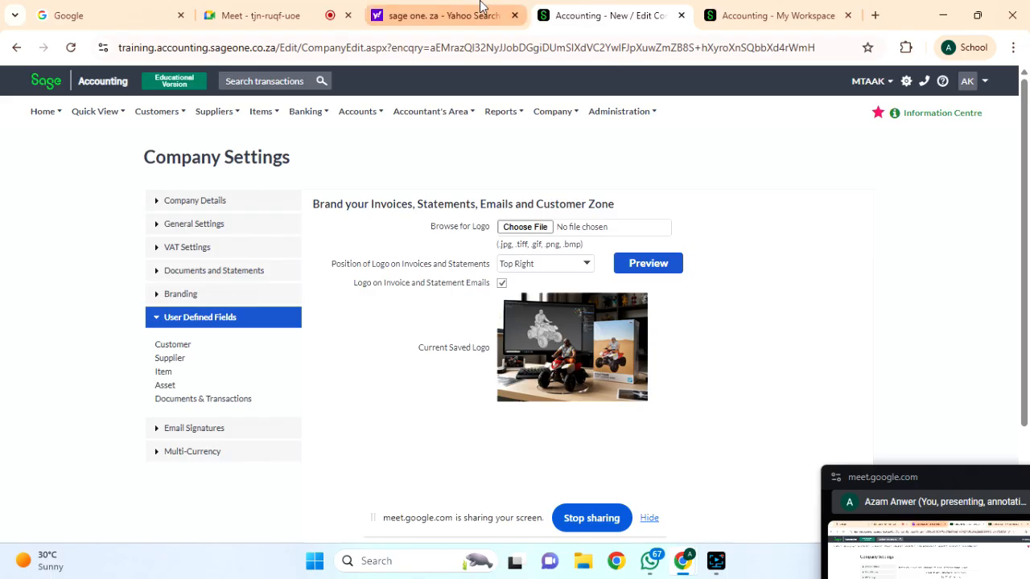
left_click(730, 15)
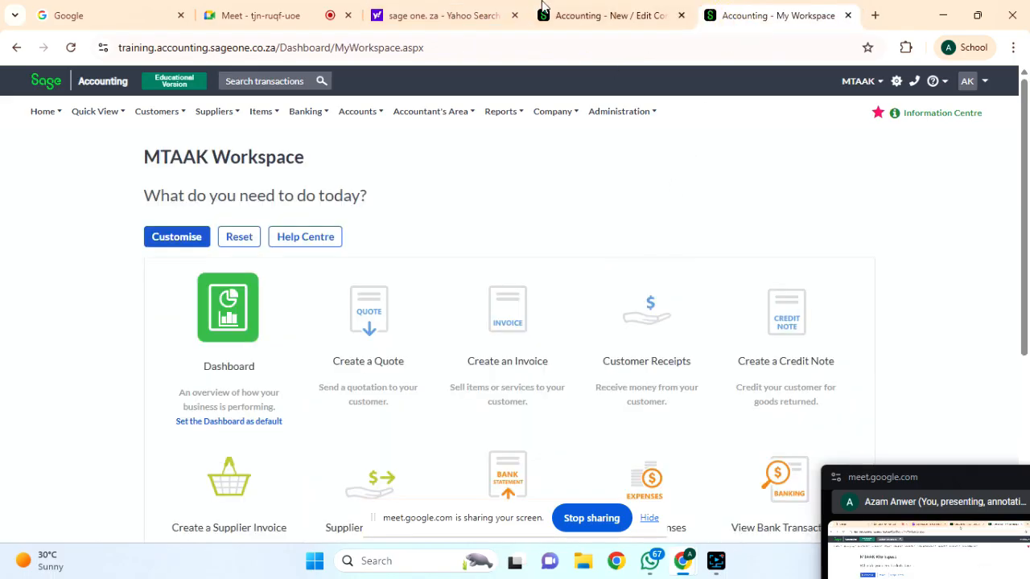
left_click(294, 15)
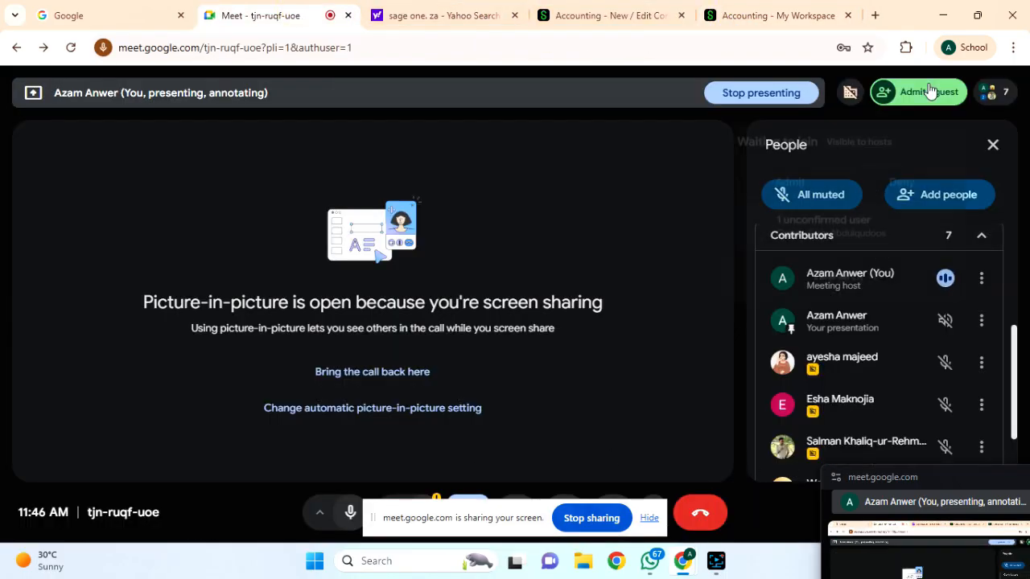
Admit the waiting guest from the Waiting to join panel, bringing the call to 8 participants.
left_click(927, 90)
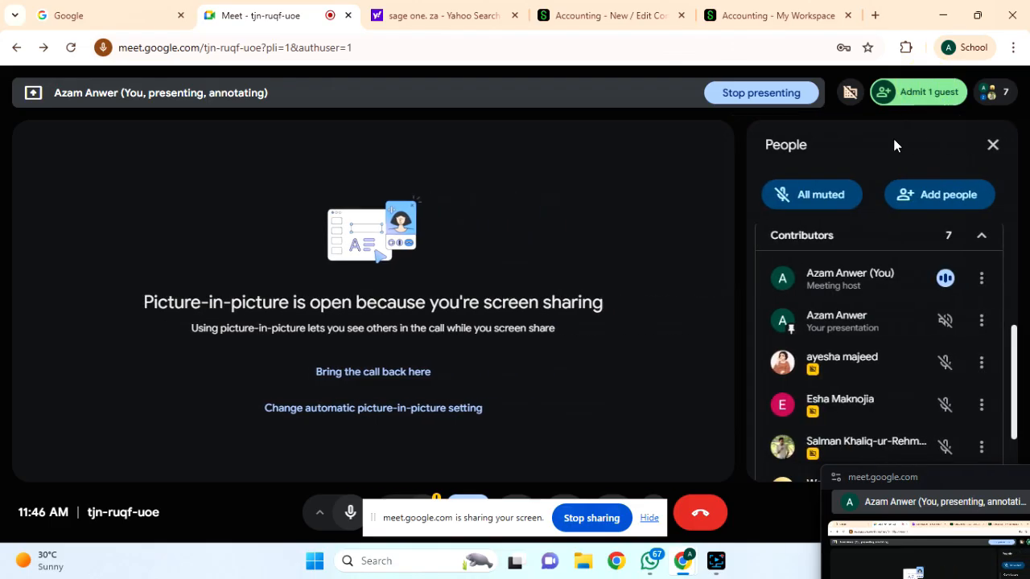
left_click(924, 103)
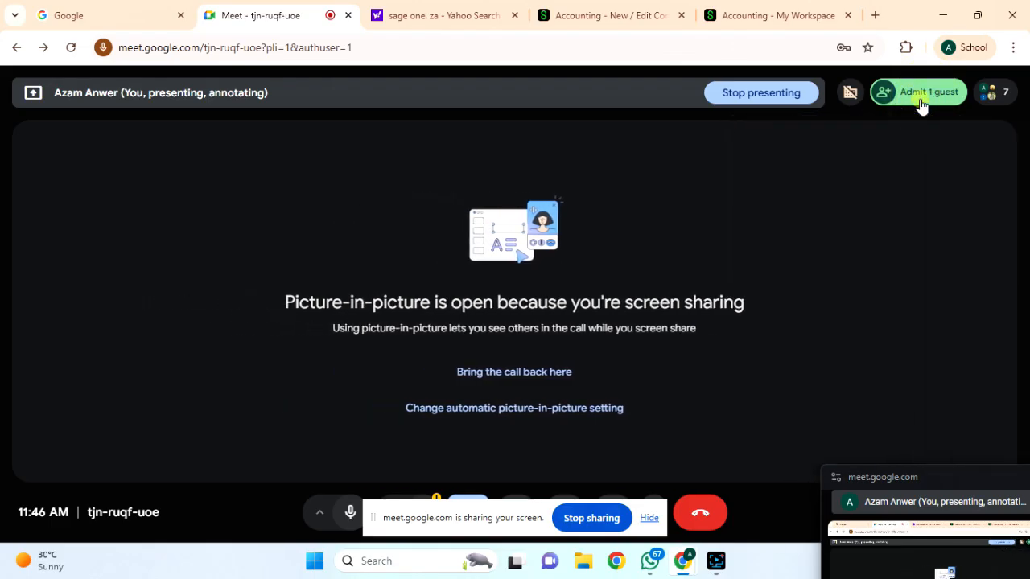
left_click(923, 104)
left_click(917, 104)
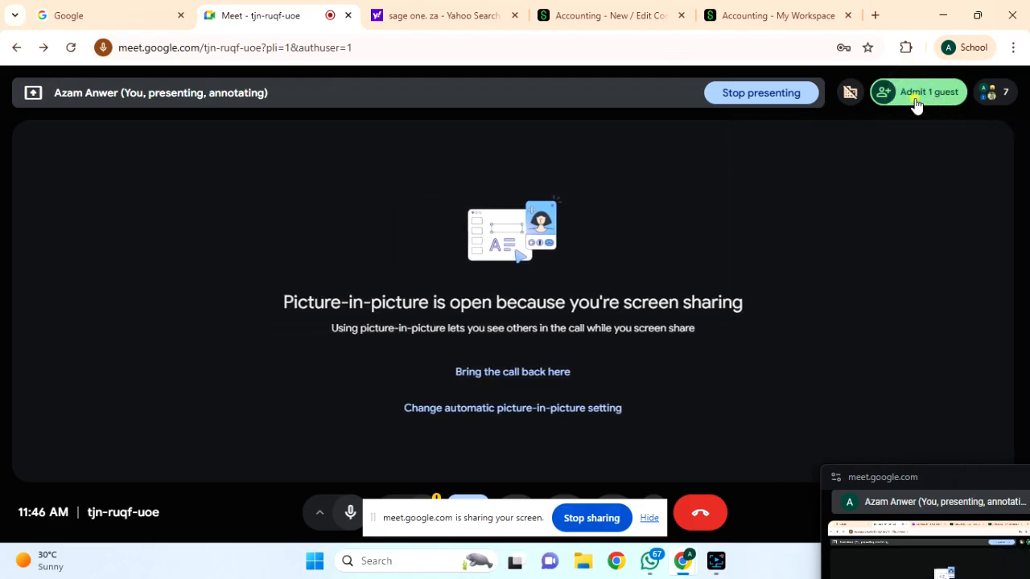
left_click(915, 105)
left_click(907, 103)
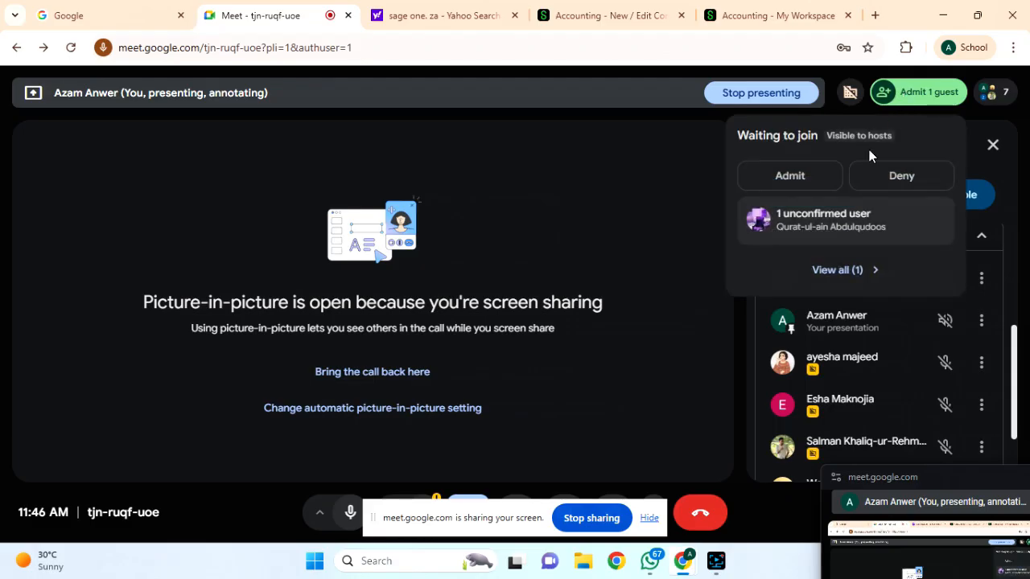
left_click(808, 172)
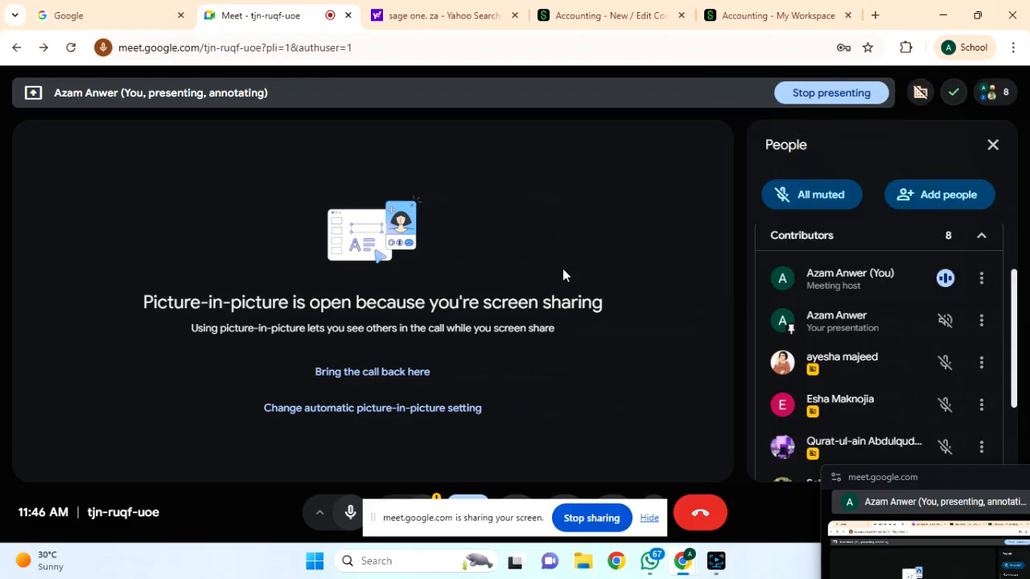
scroll(825, 368, "down", 2)
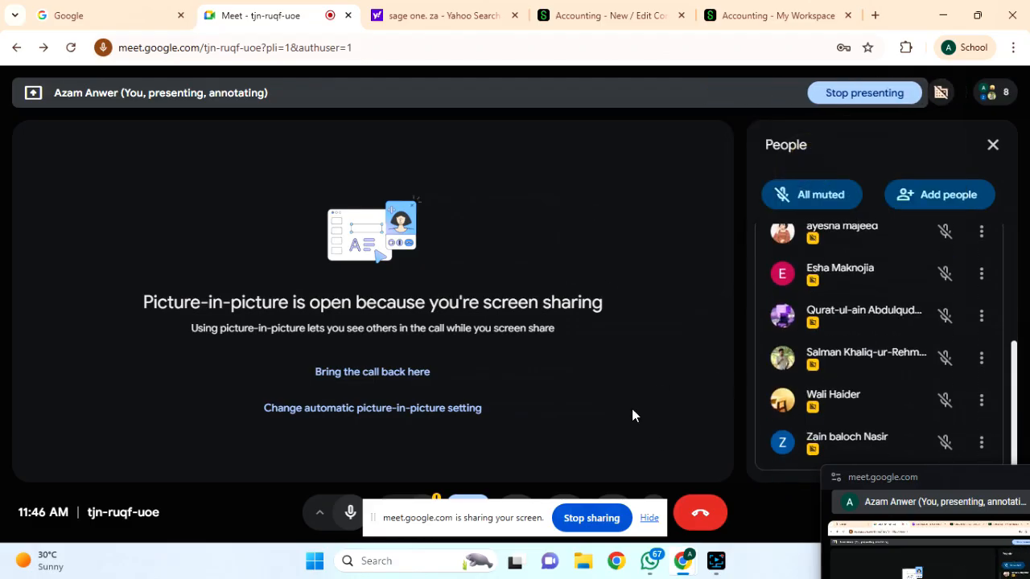
Open MTAAK's Company Settings from the Company menu in the Sage Accounting workspace.
left_click(749, 22)
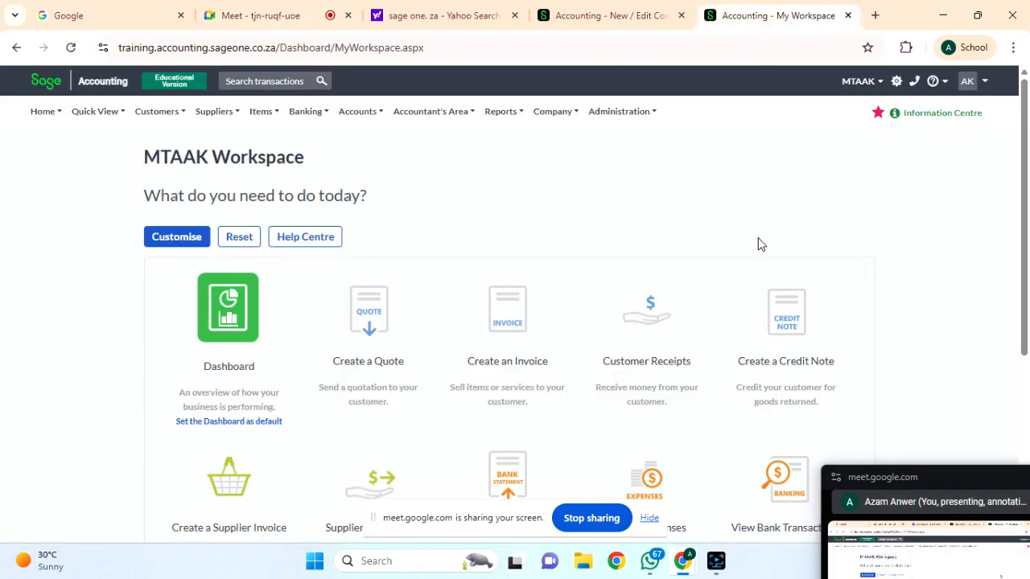
left_click(547, 111)
left_click(551, 111)
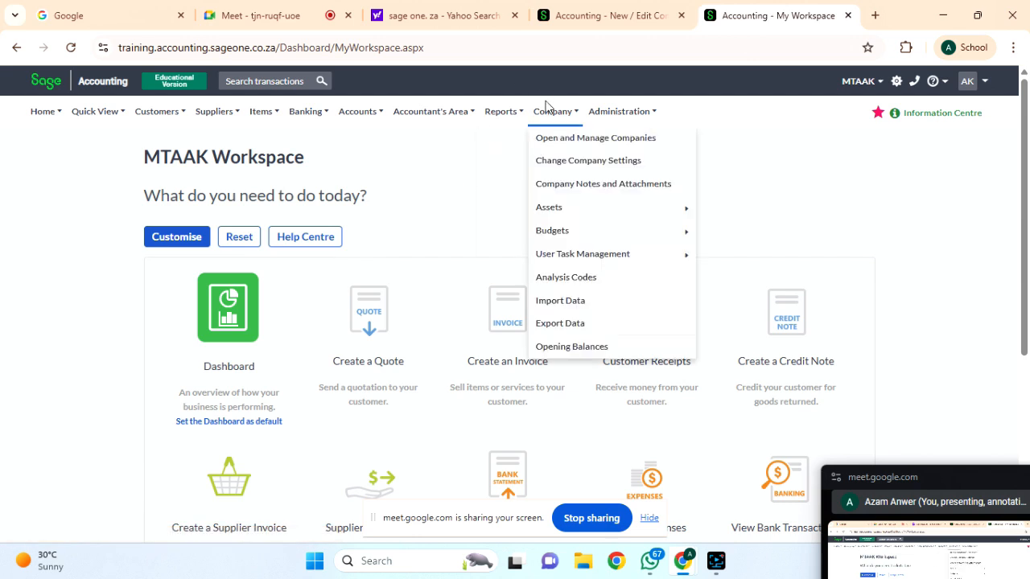
left_click(571, 160)
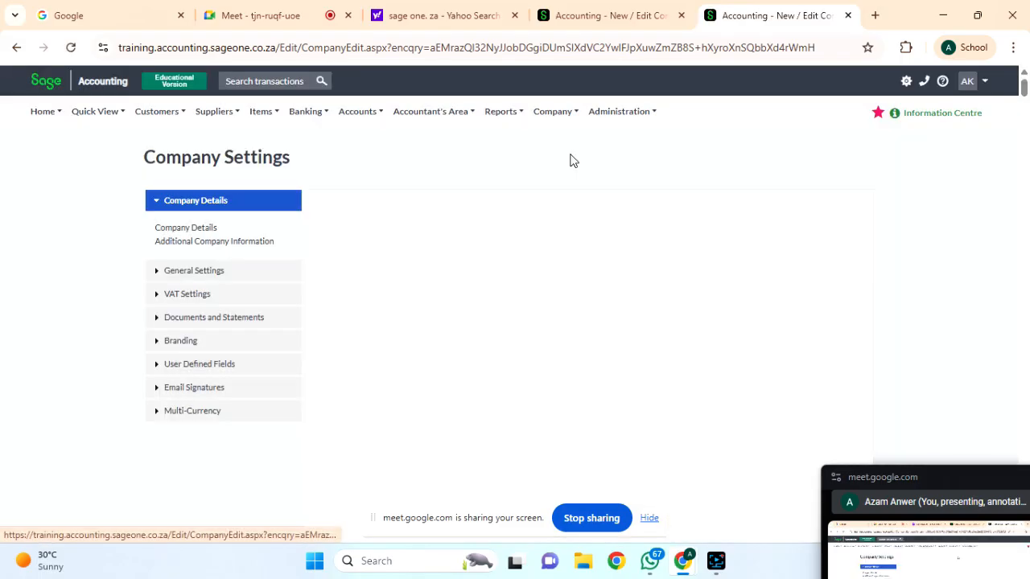
Browse Company Details, General Settings and Additional Company Information in the settings sidebar.
left_click(171, 229)
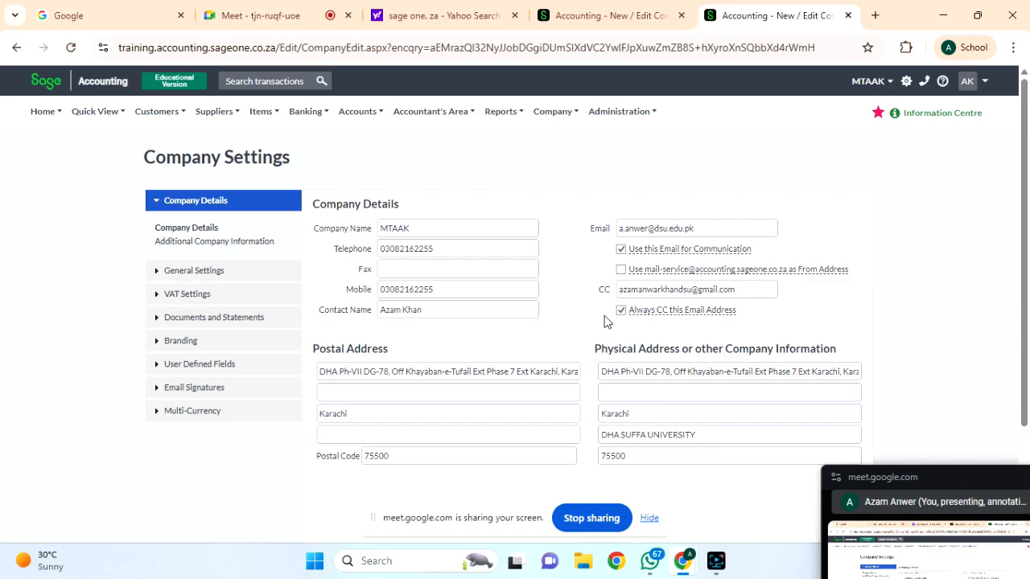
scroll(643, 392, "down", 1)
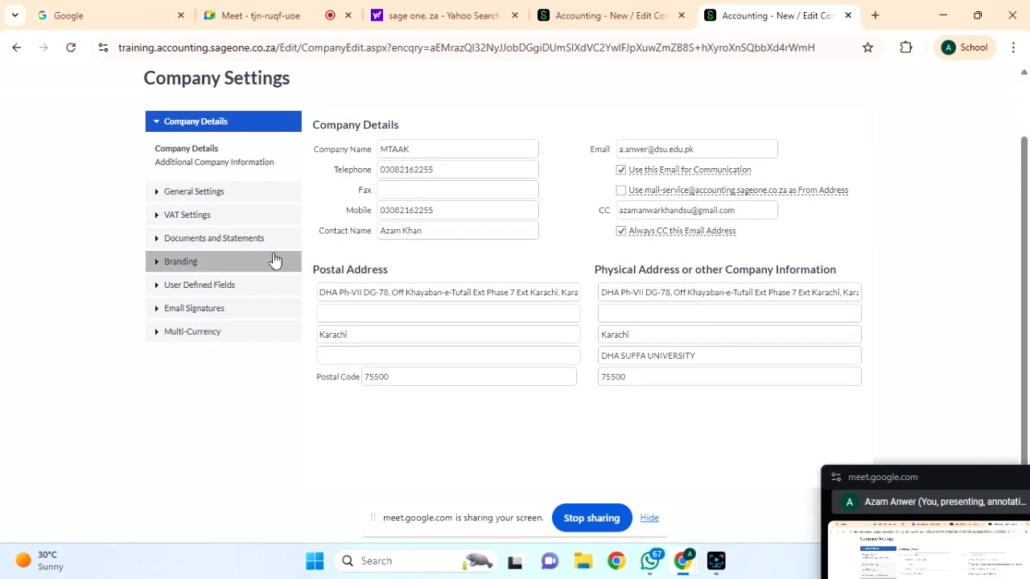
left_click(190, 193)
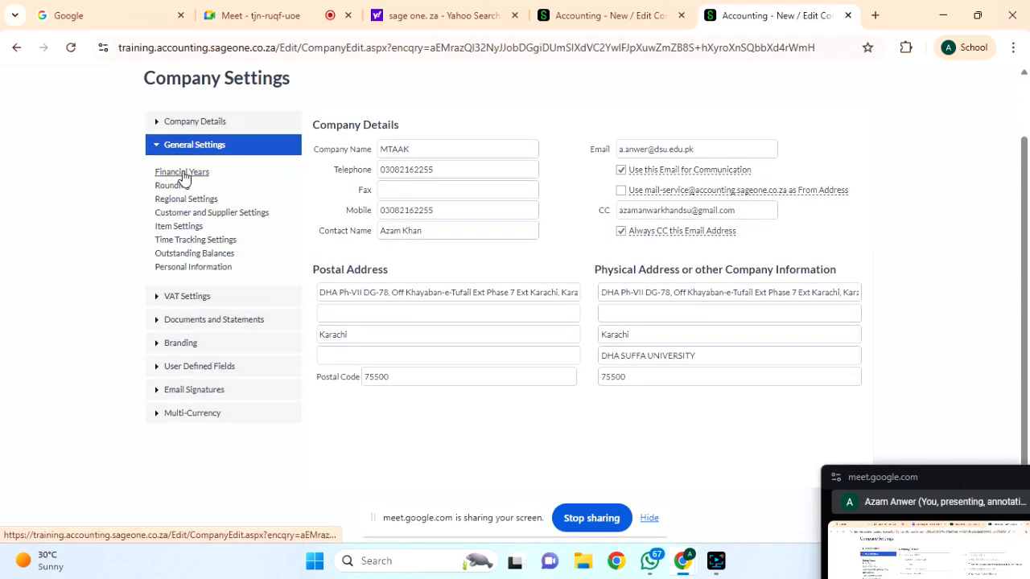
left_click(188, 121)
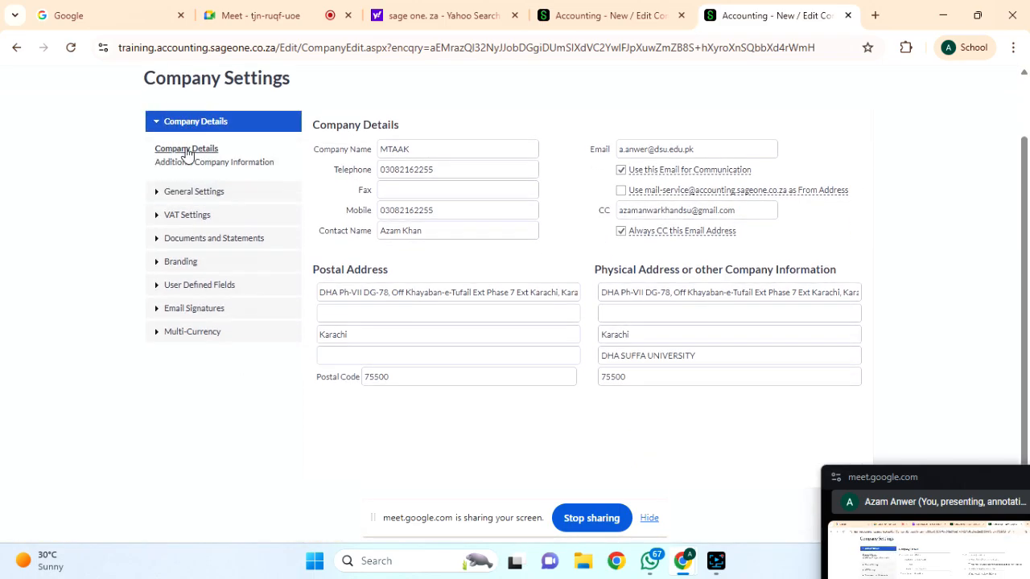
left_click(184, 163)
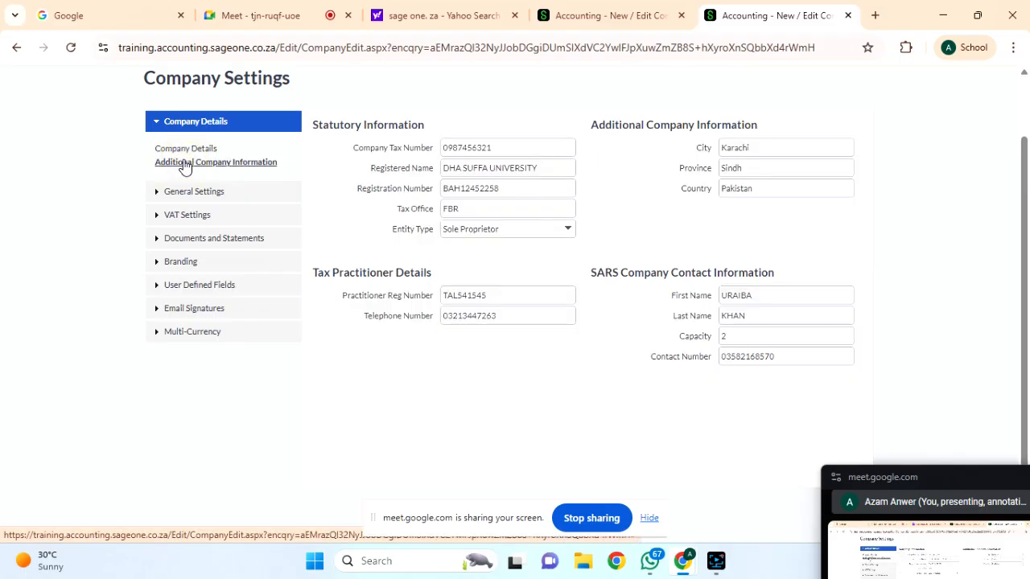
left_click(200, 192)
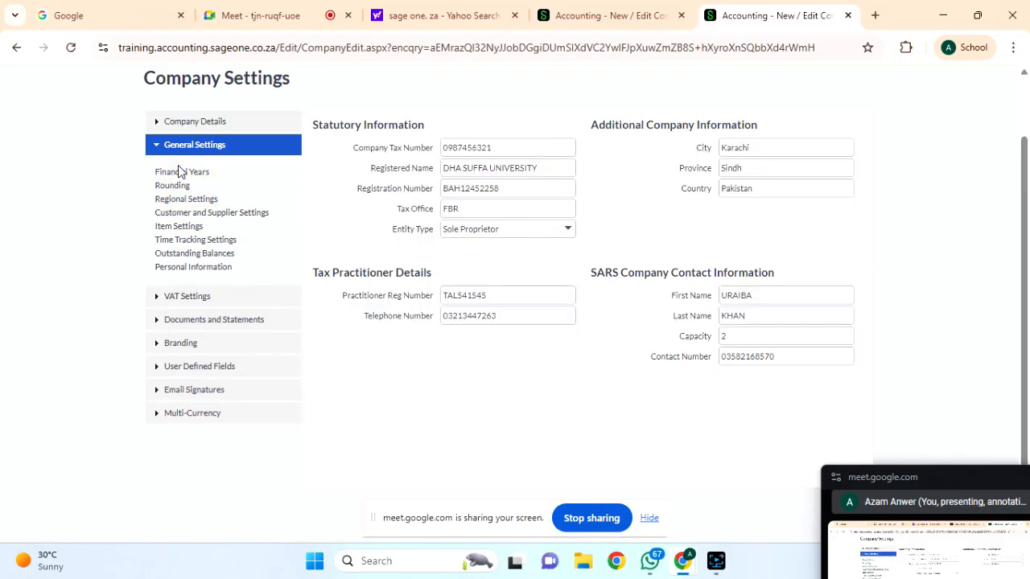
Review the 2026 financial year and the Round Down to nearest 5 cents setting, then go to Google Meet.
left_click(180, 172)
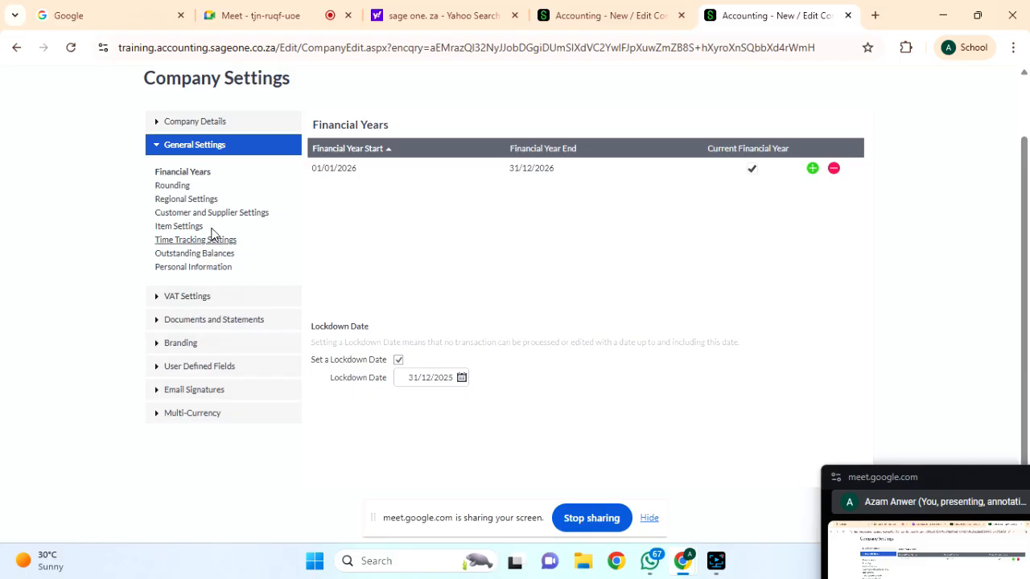
left_click(174, 188)
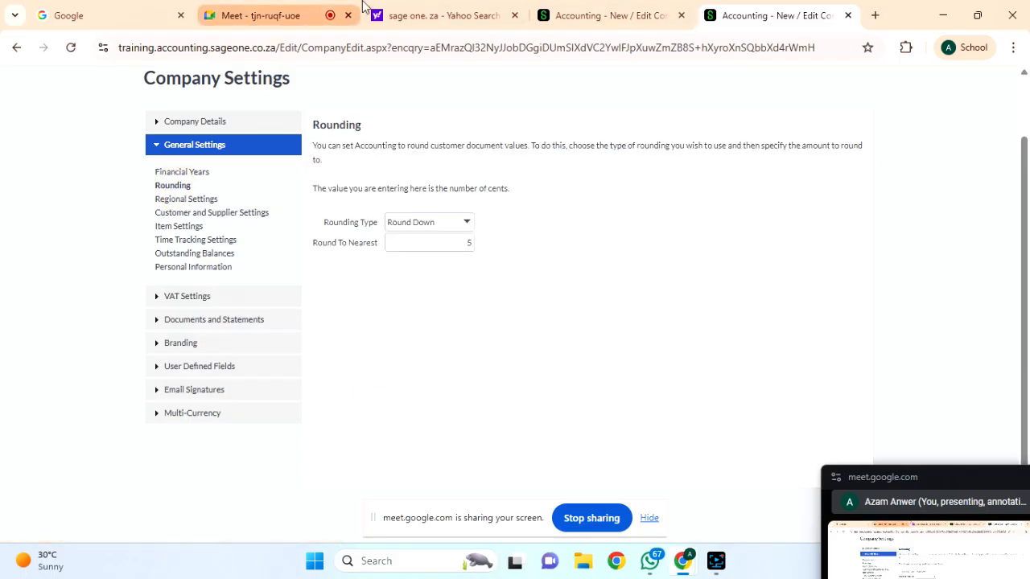
left_click(260, 15)
Admit the waiting guest to the Google Meet call and return to Sage's Rounding settings.
left_click(885, 98)
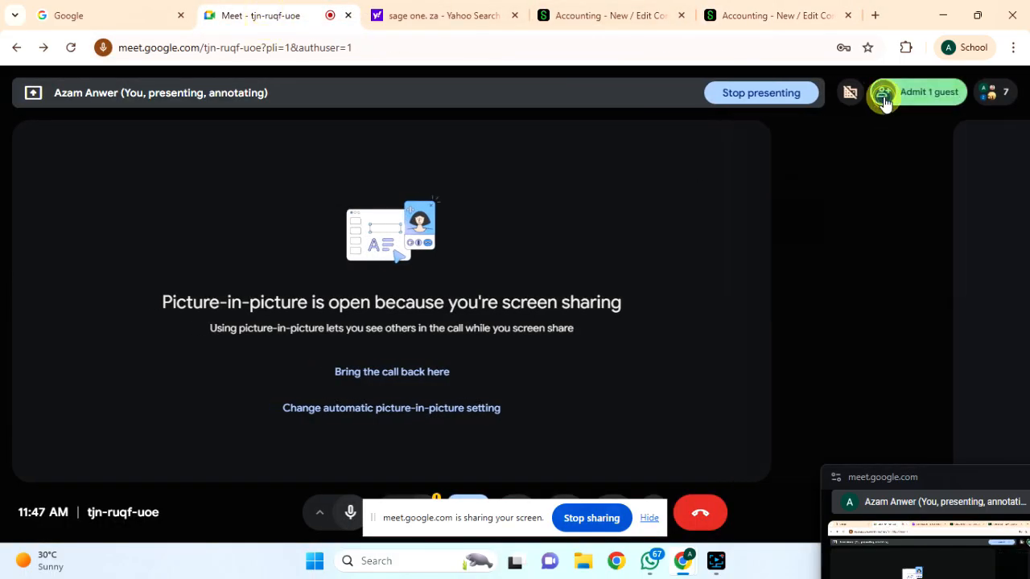
left_click(907, 97)
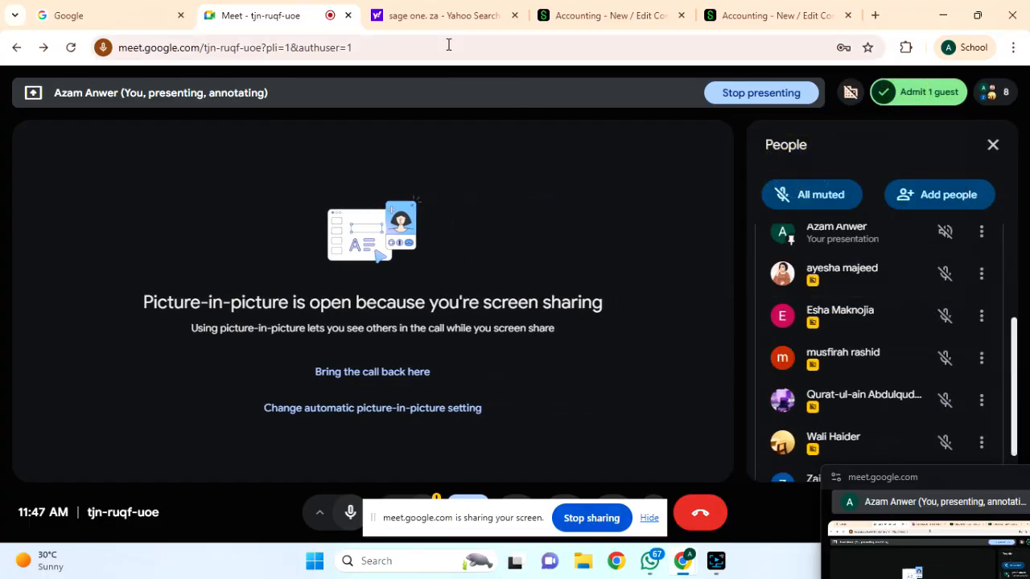
left_click(760, 17)
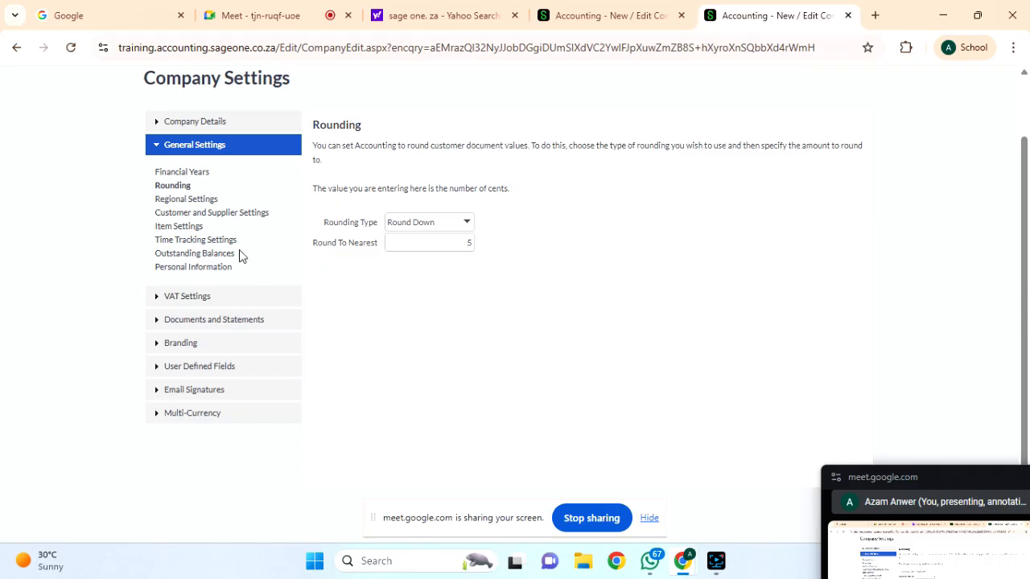
Open Regional Settings (currency PKR) and keep the date format at dd/mm/yyyy.
left_click(180, 203)
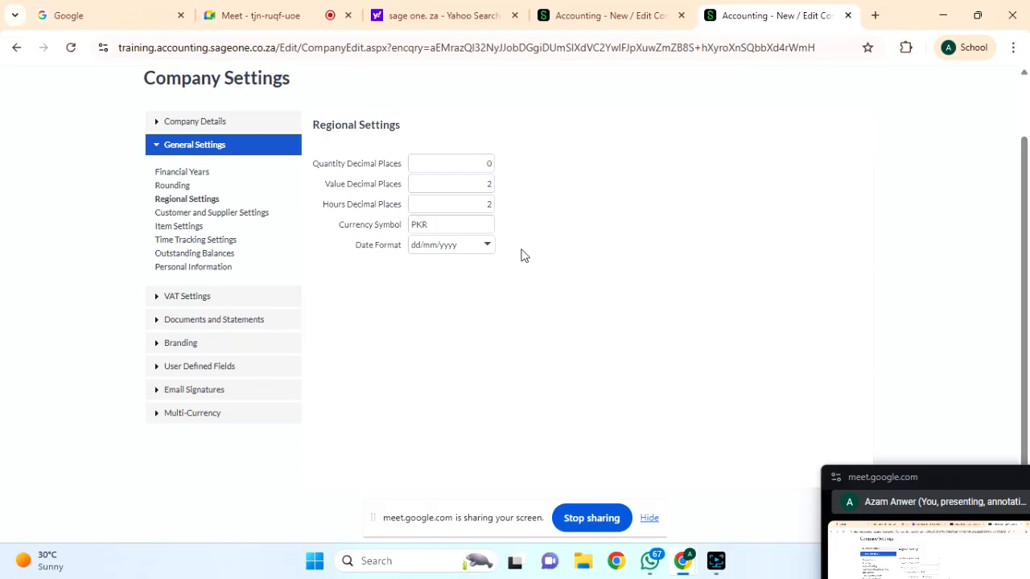
left_click(487, 246)
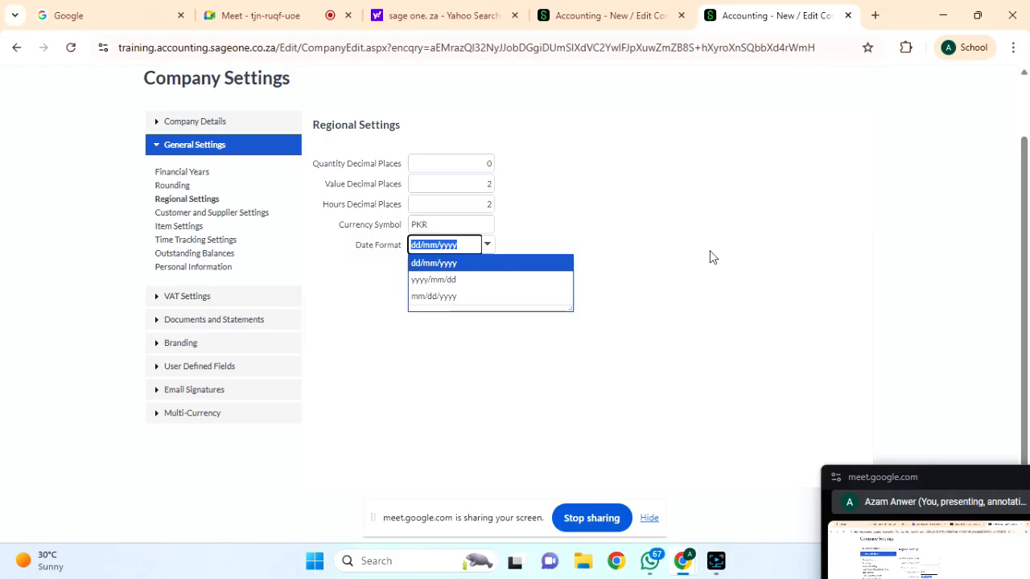
left_click(360, 286)
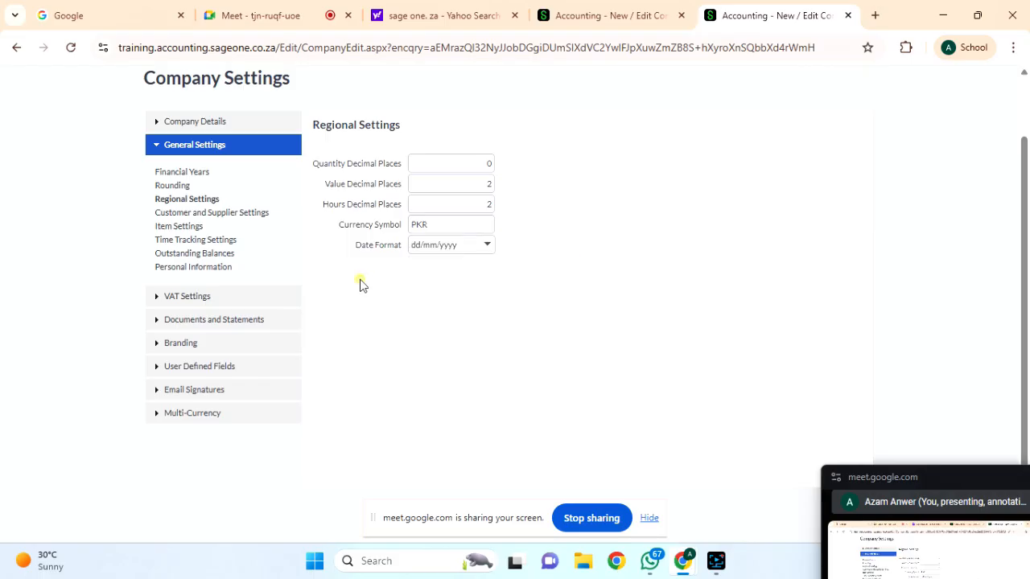
In Customer and Supplier Settings, stop offering inactive customers for selection when processing.
left_click(208, 216)
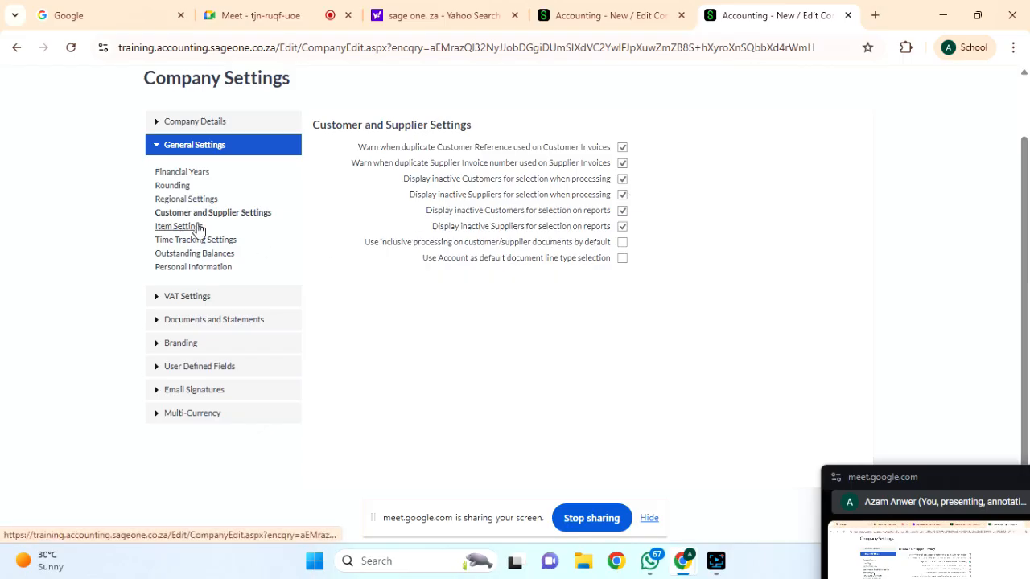
left_click(622, 182)
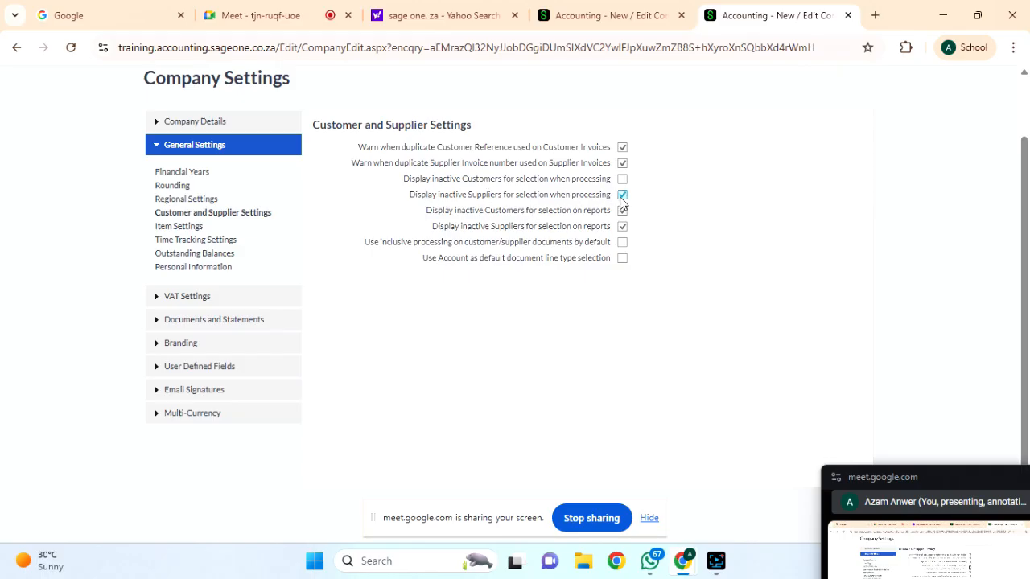
Hide inactive suppliers when processing, default to inclusive processing and Account line type, and save.
left_click(621, 197)
scroll(671, 222, "down", 1)
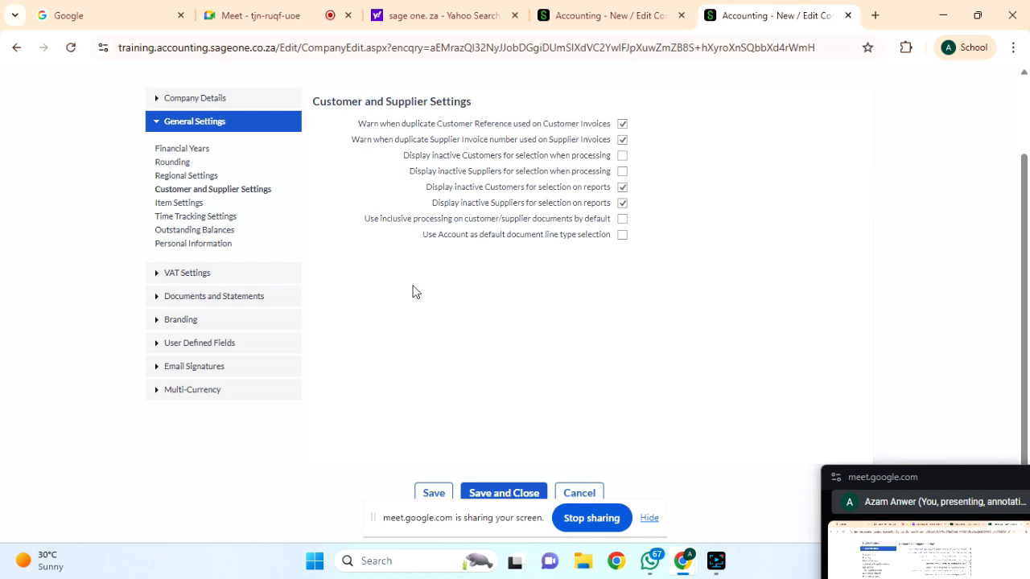
left_click(622, 219)
left_click(622, 235)
scroll(590, 266, "down", 1)
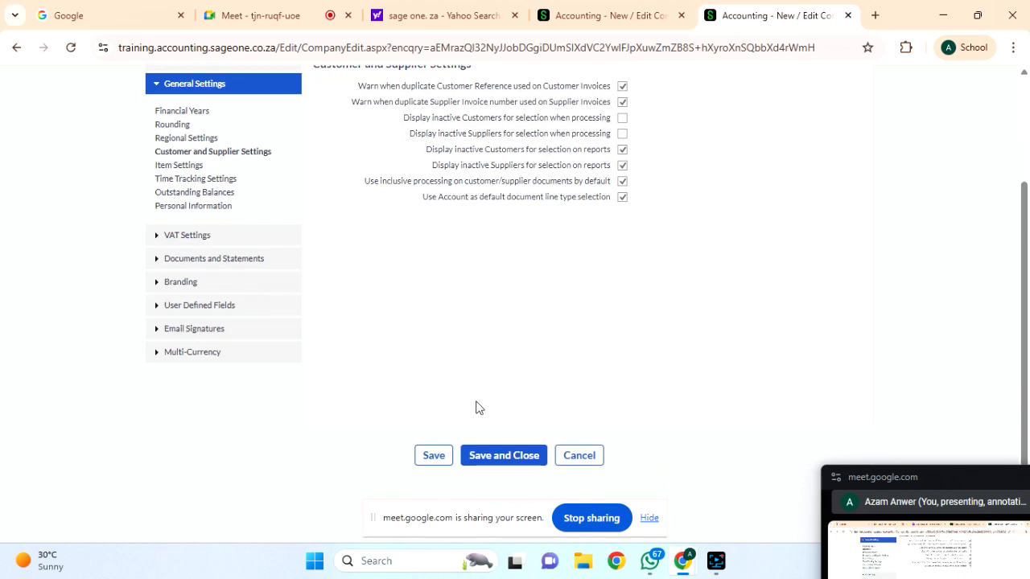
left_click(433, 456)
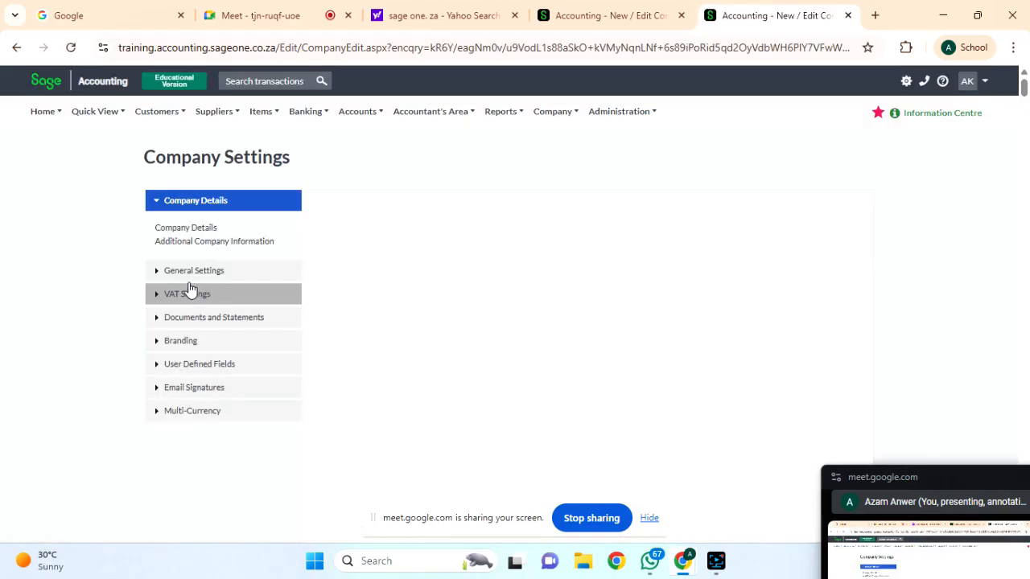
Expand General Settings and open the Item Settings page.
left_click(156, 274)
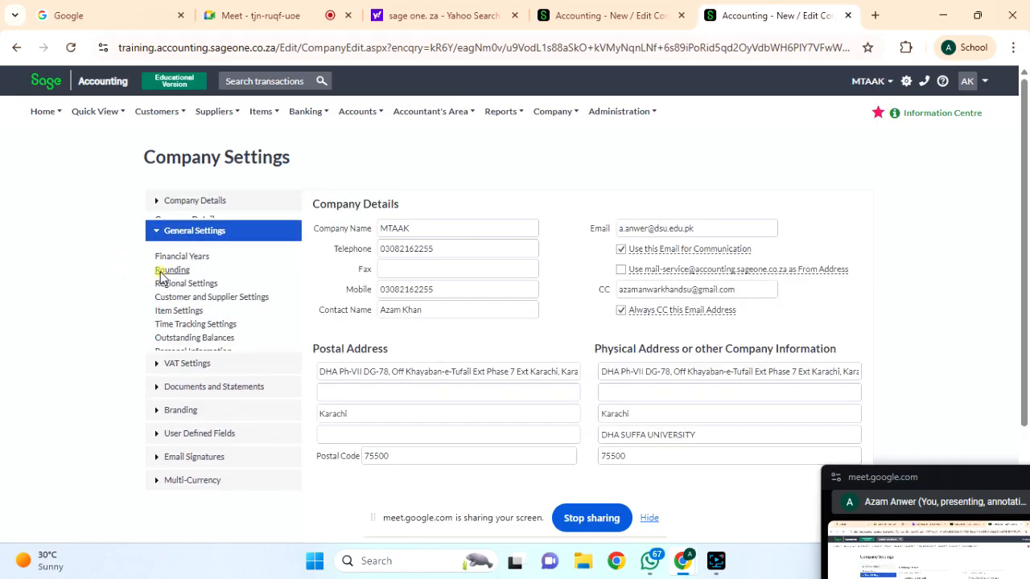
left_click(173, 310)
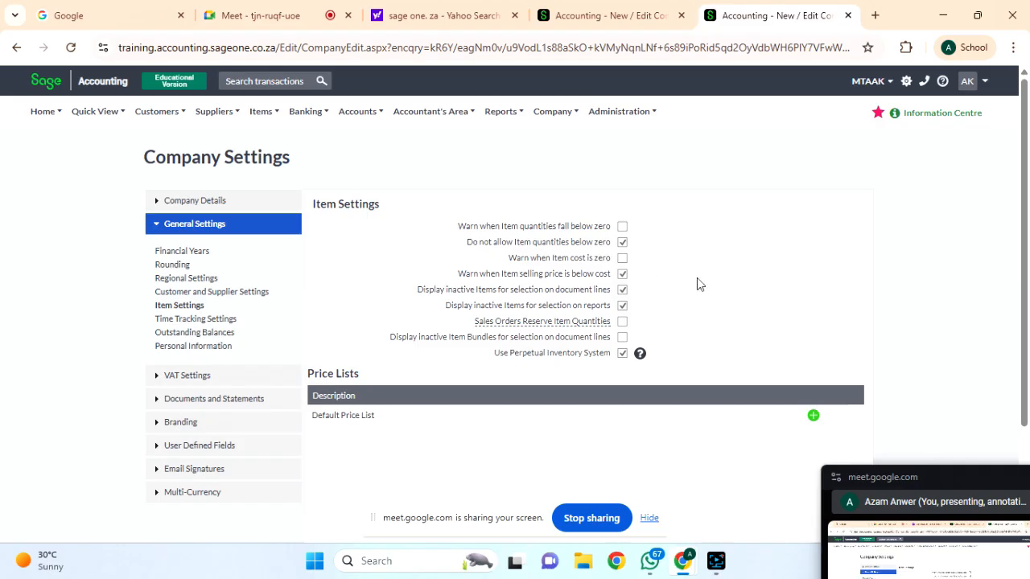
Turn on zero-cost and below-cost warnings, hide inactive items on document lines, and view Reserve Item Quantities help.
left_click(622, 258)
left_click(622, 274)
left_click(622, 290)
mouse_move(498, 325)
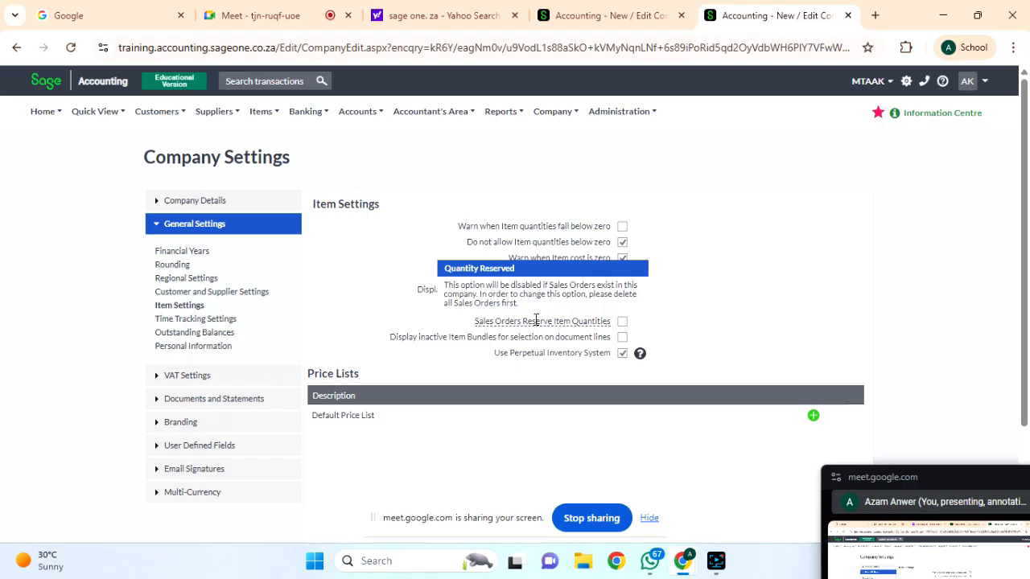
Enable reserving item quantities for sales orders in Item Settings.
left_click(622, 321)
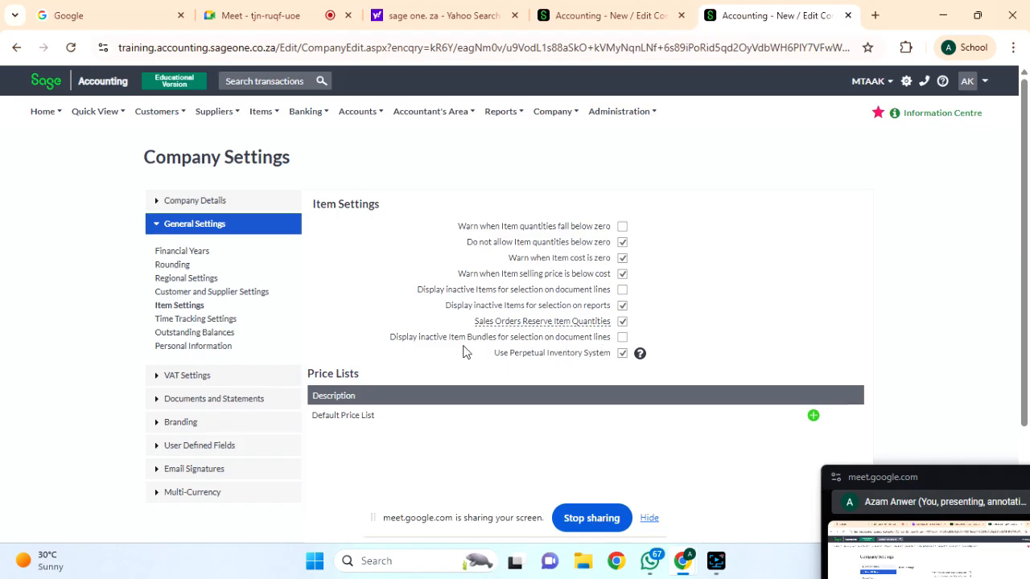
Scroll down the Item Settings panel to the Default Price List and back up to the Company Settings heading.
scroll(751, 324, "down", 1)
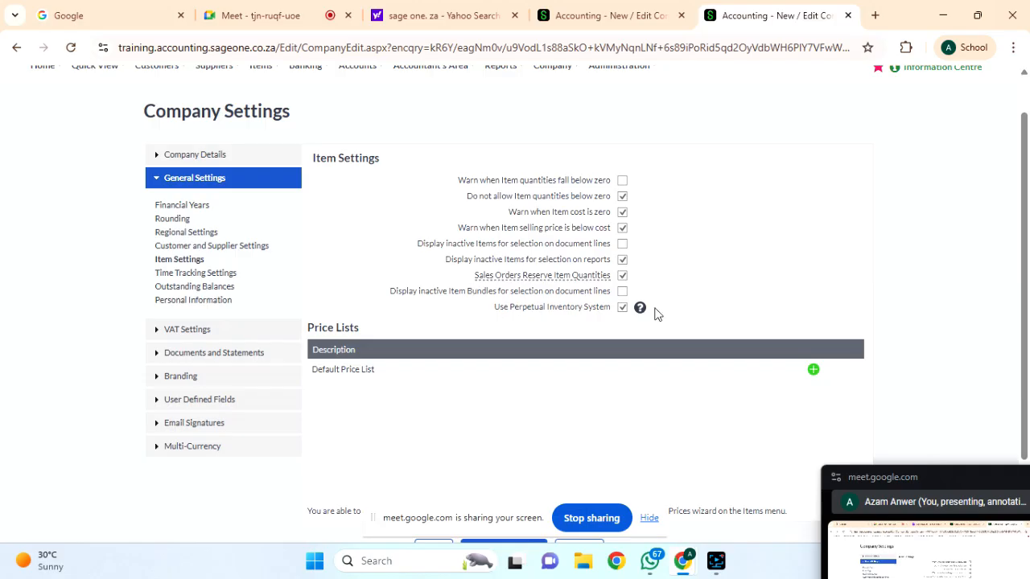
scroll(655, 313, "down", 1)
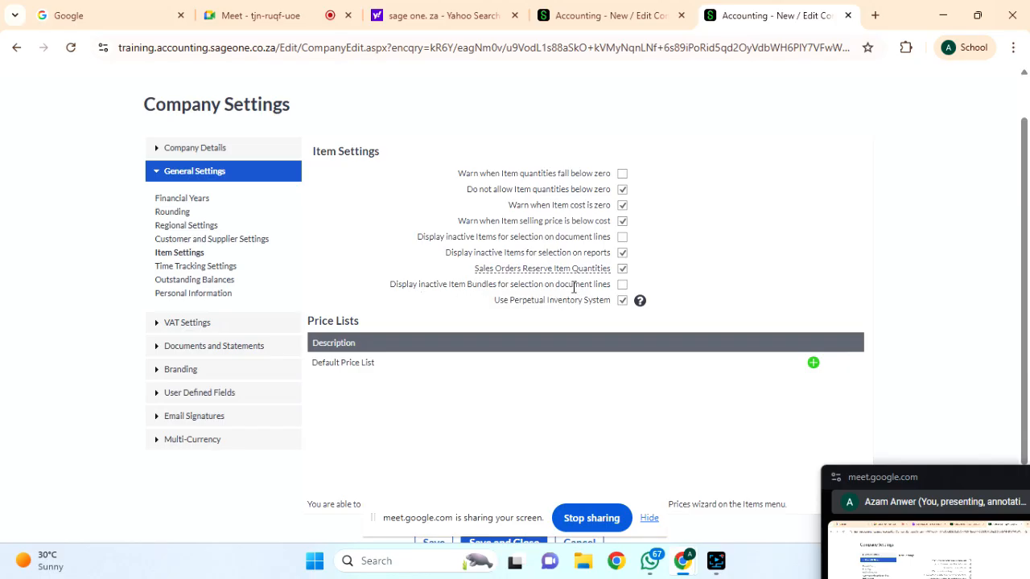
scroll(674, 304, "down", 1)
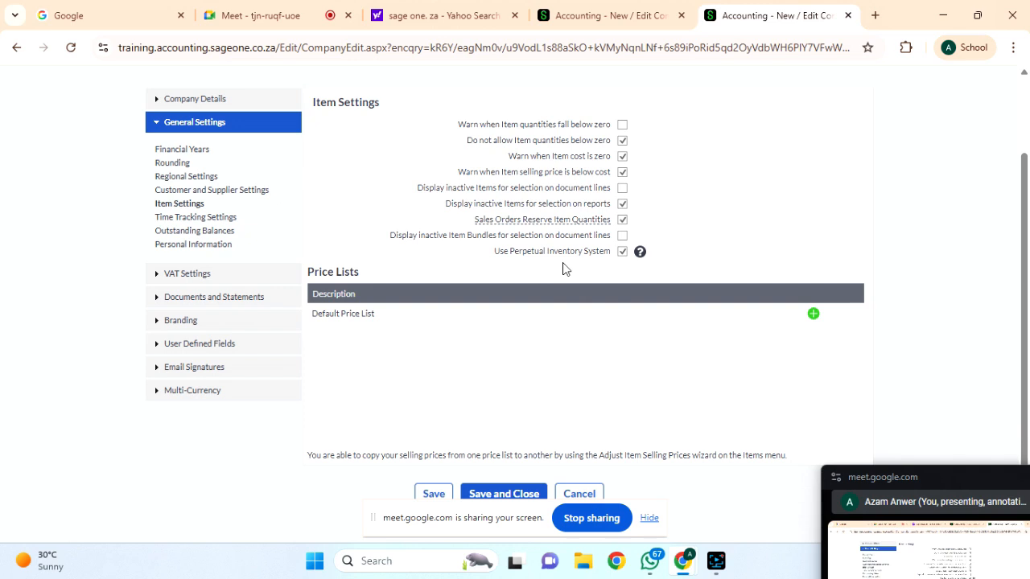
scroll(563, 269, "down", 1)
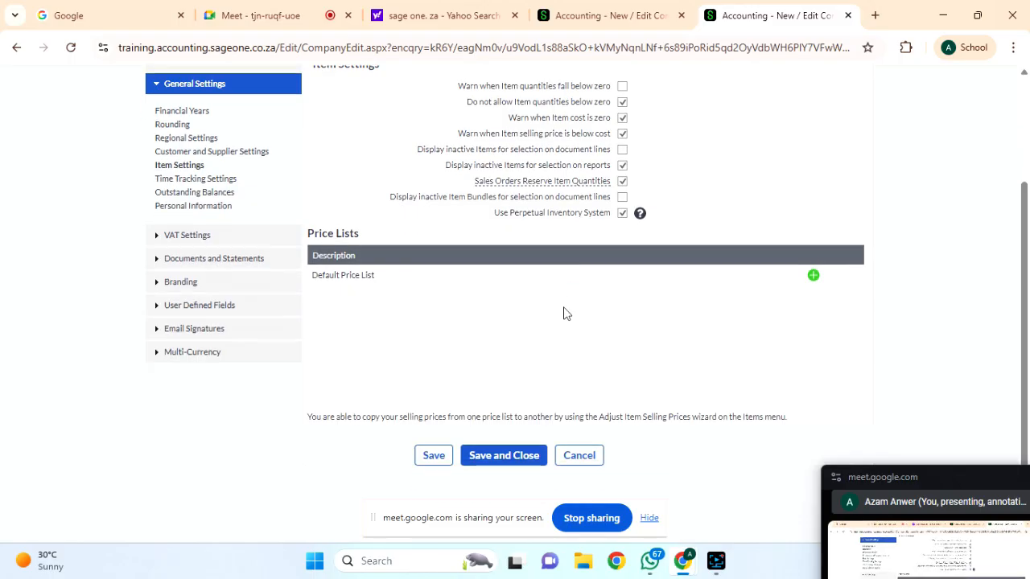
scroll(563, 314, "up", 1)
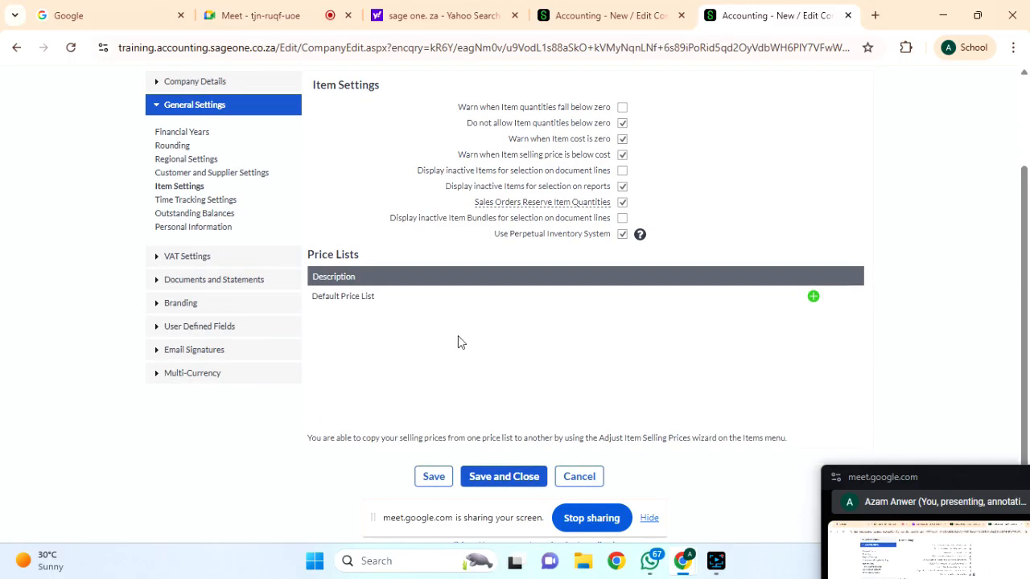
scroll(370, 259, "up", 2)
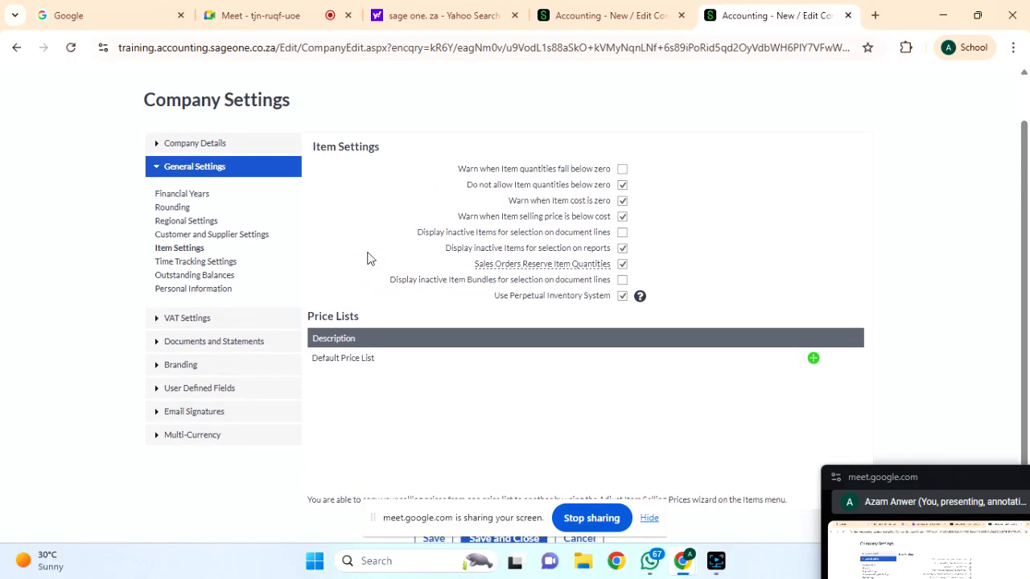
Check Time Tracking Settings with no lockdown date, then view Outstanding Balances ageing (Monthly, Invoice Date).
left_click(178, 265)
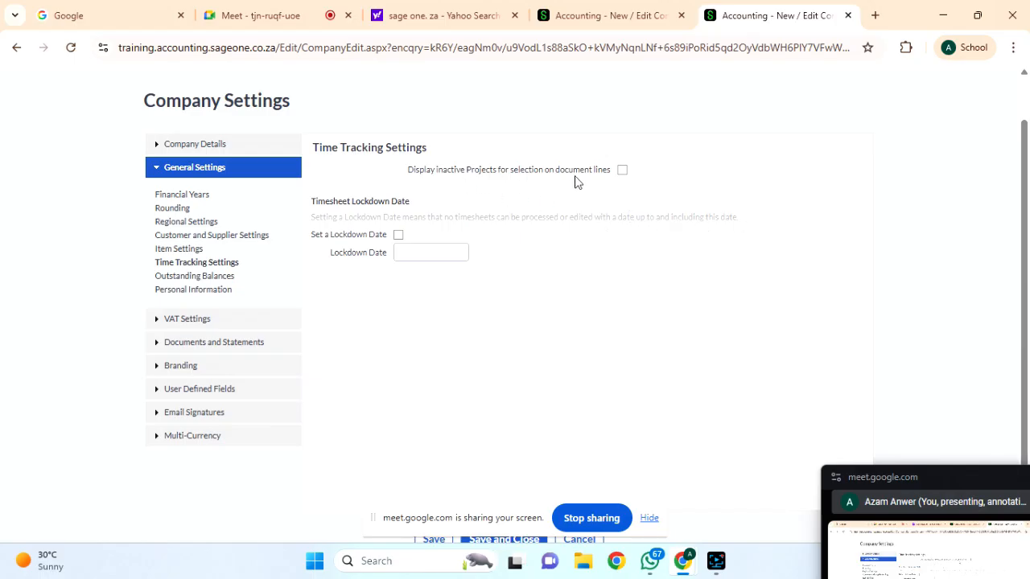
left_click(398, 234)
left_click(398, 235)
left_click(193, 277)
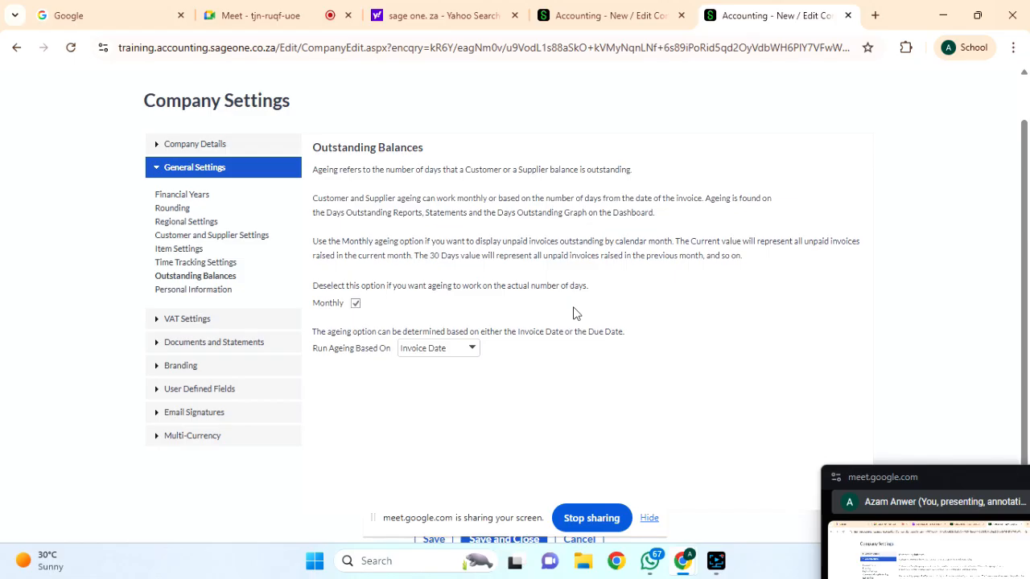
Leave the Run Ageing Based On choice set to Invoice Date.
left_click(470, 350)
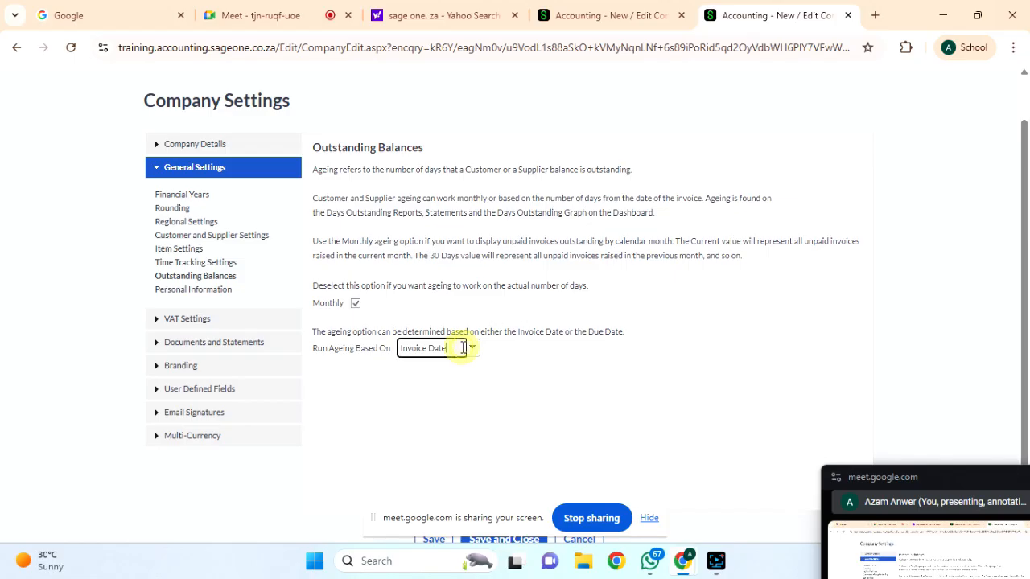
left_click(549, 332)
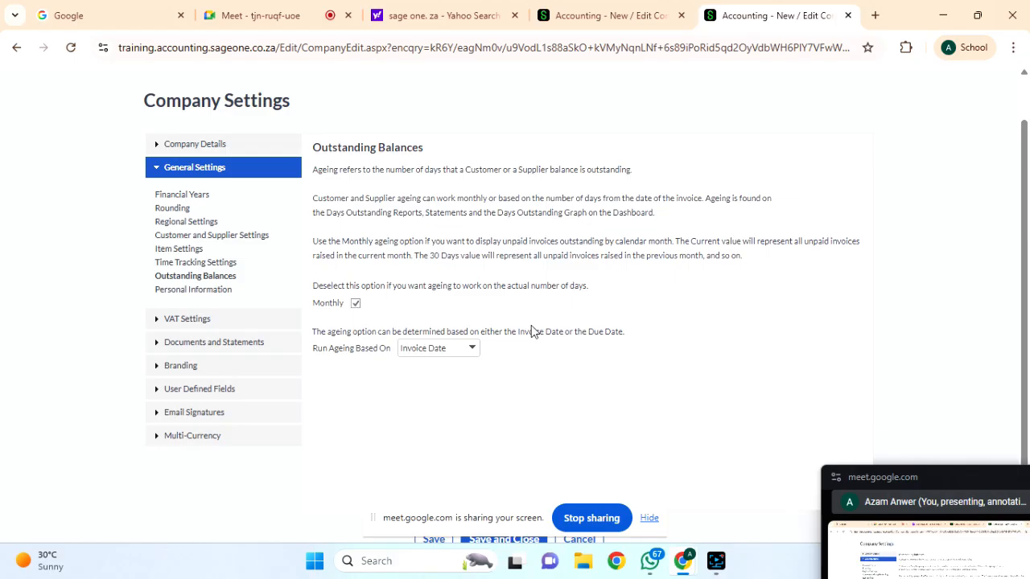
left_click(470, 349)
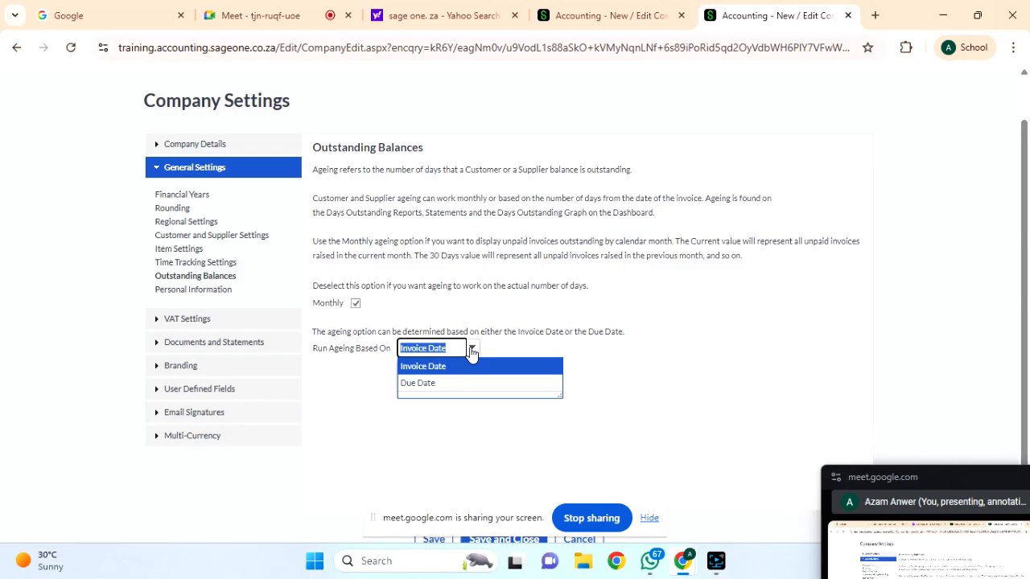
left_click(423, 366)
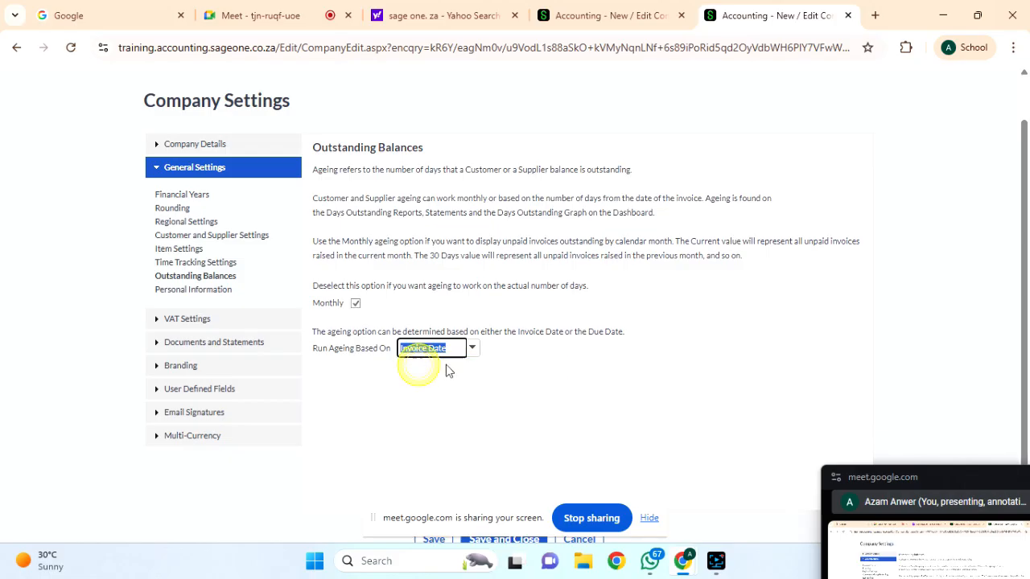
left_click(516, 413)
Save the company settings and expand the General Settings section.
scroll(515, 412, "down", 2)
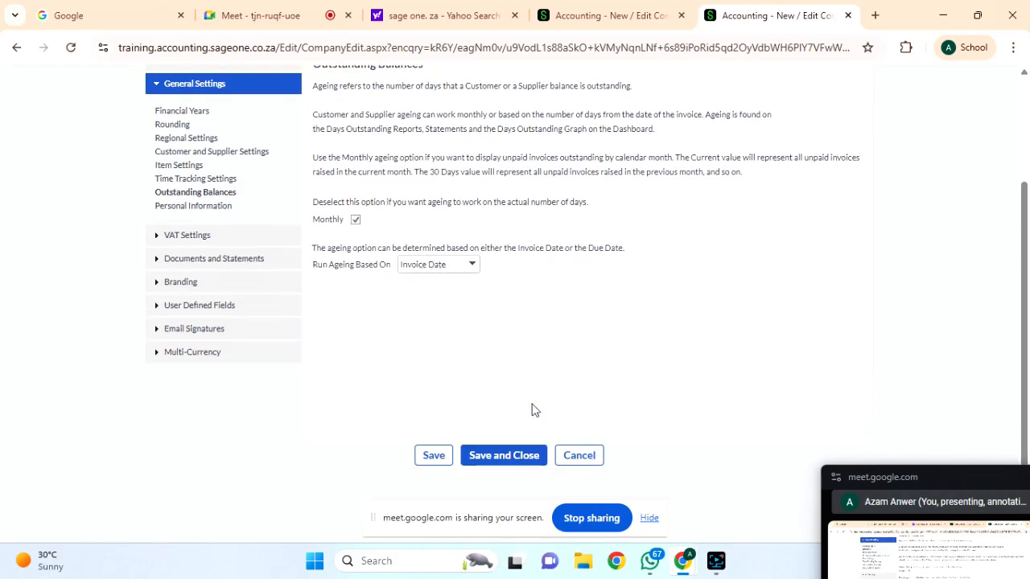
left_click(441, 457)
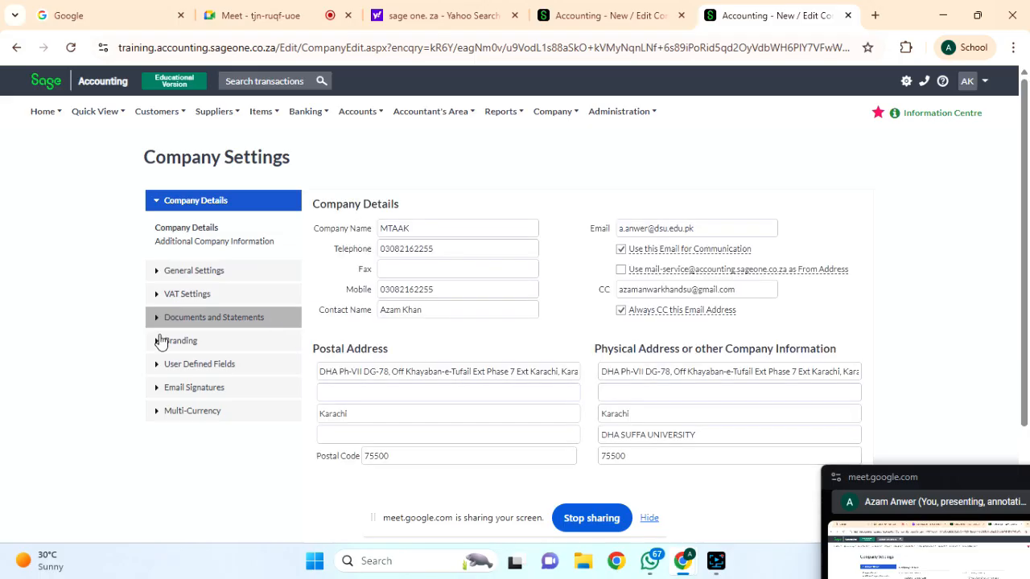
scroll(316, 360, "down", 1)
left_click(173, 241)
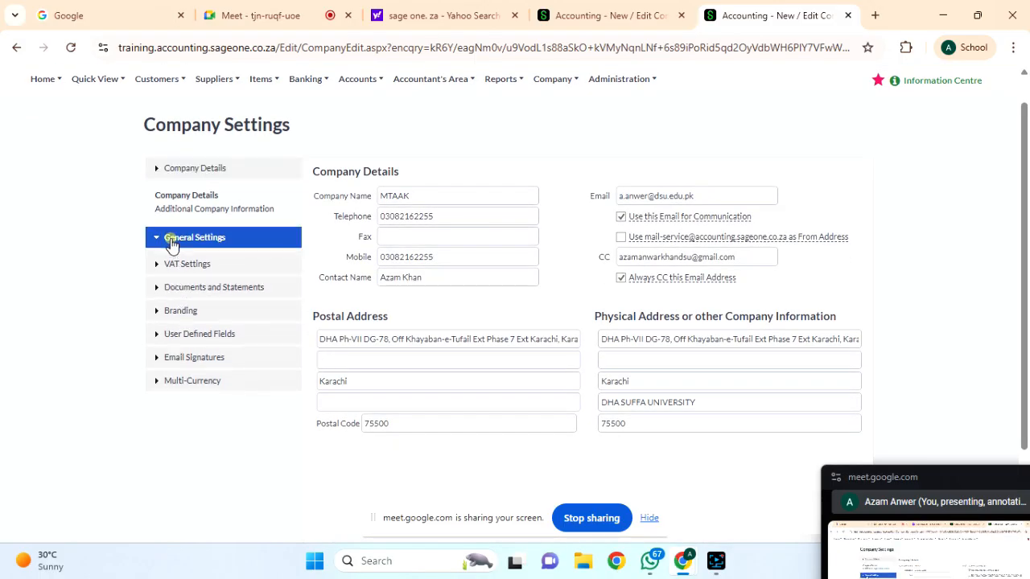
left_click(193, 314)
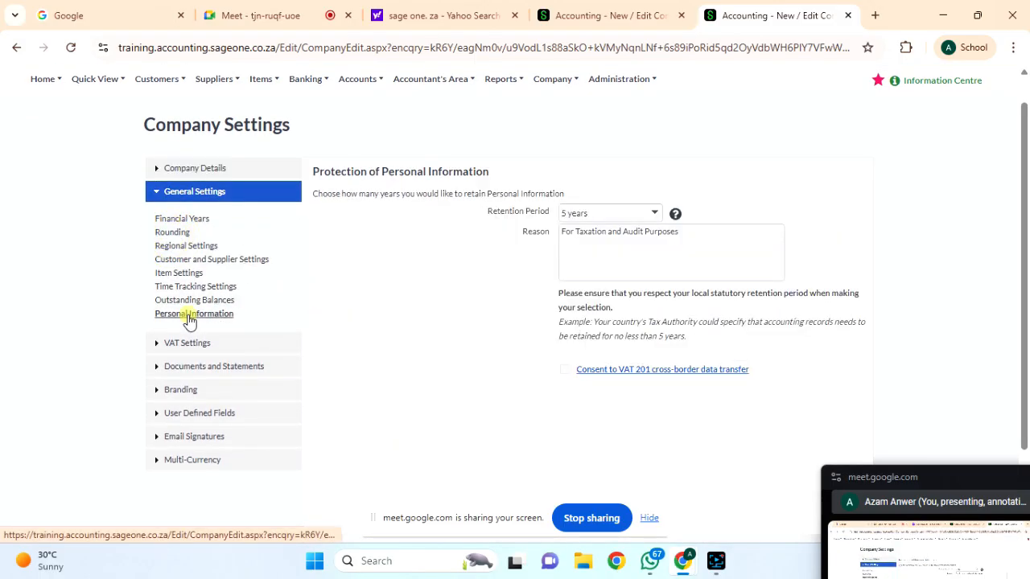
scroll(441, 375, "down", 1)
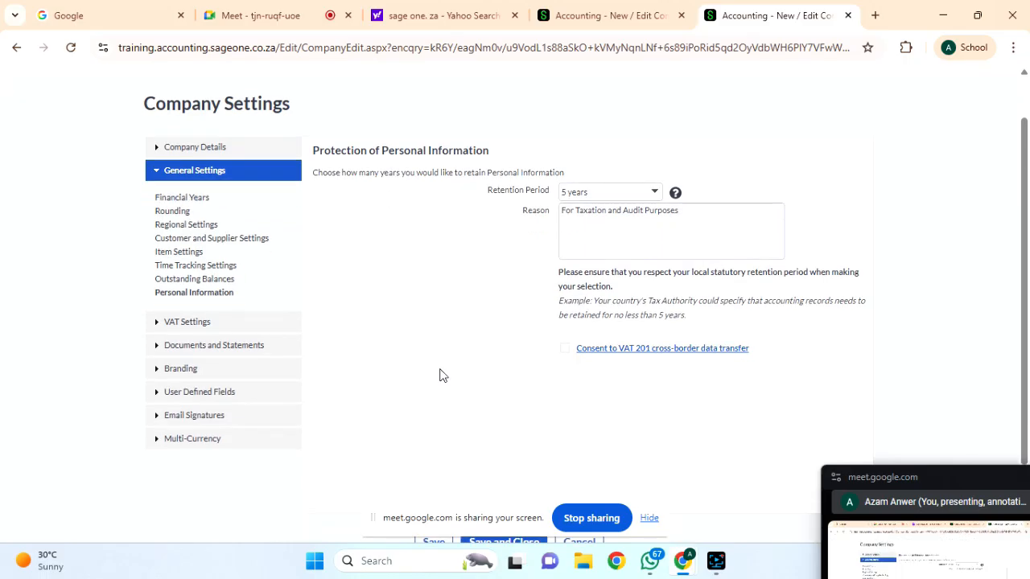
left_click(654, 195)
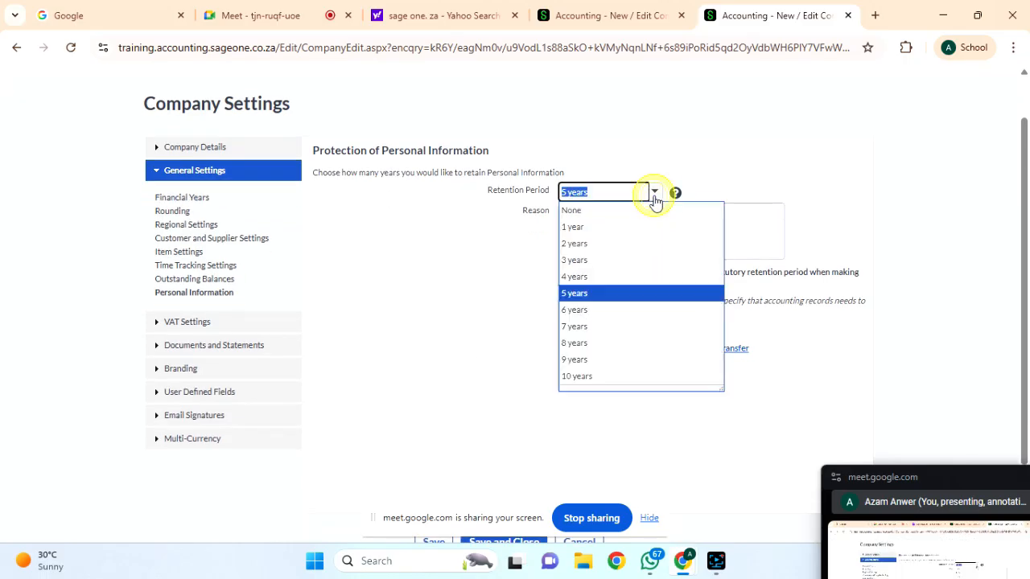
left_click(767, 168)
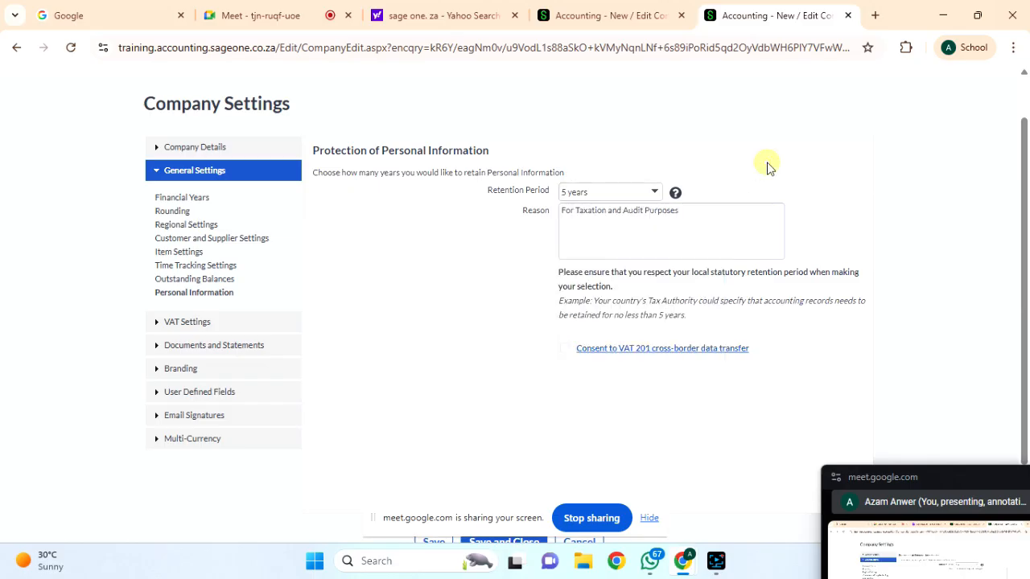
left_click(657, 193)
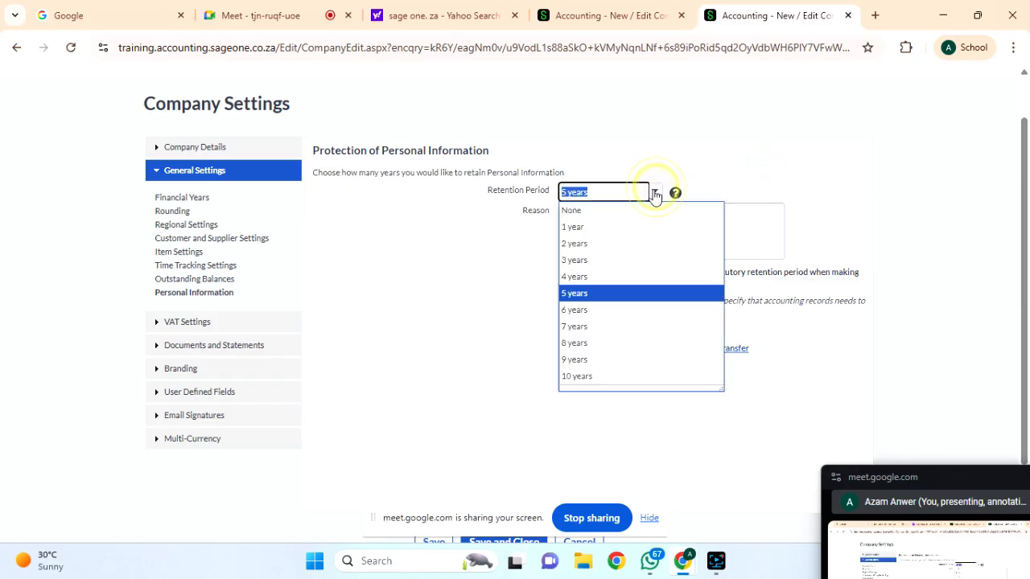
left_click(579, 292)
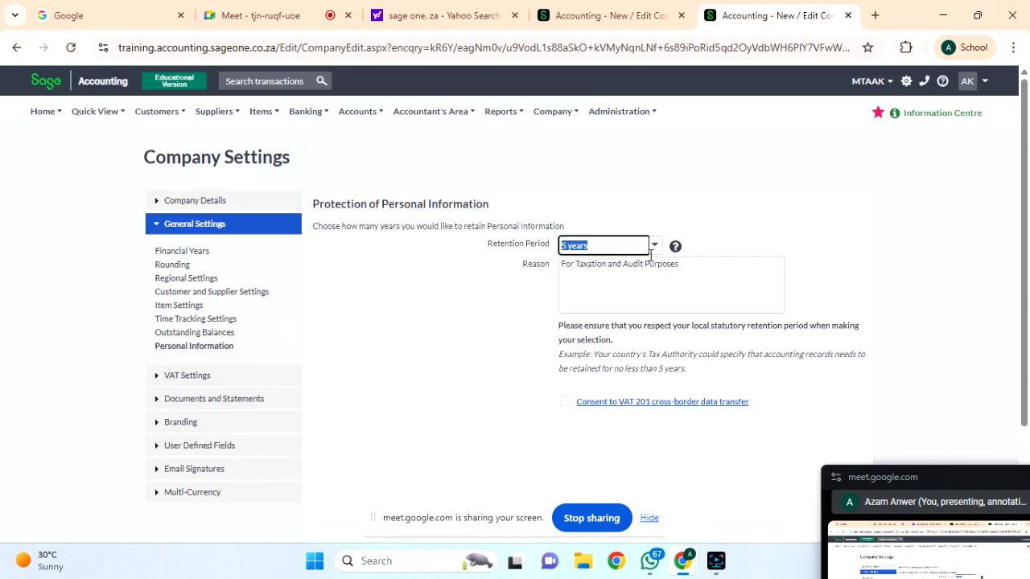
scroll(670, 256, "up", 1)
triple_click(697, 272)
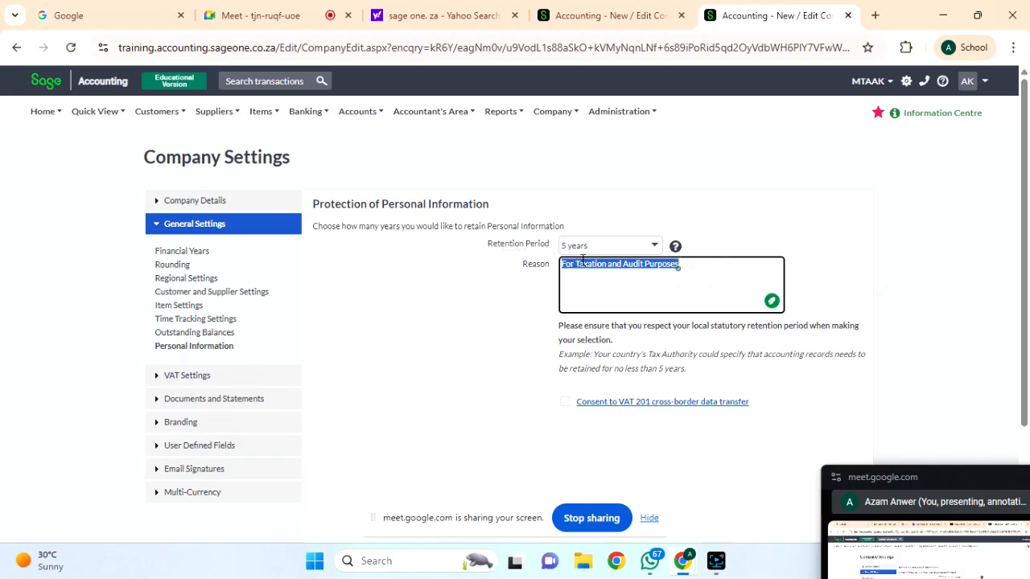
left_click(655, 245)
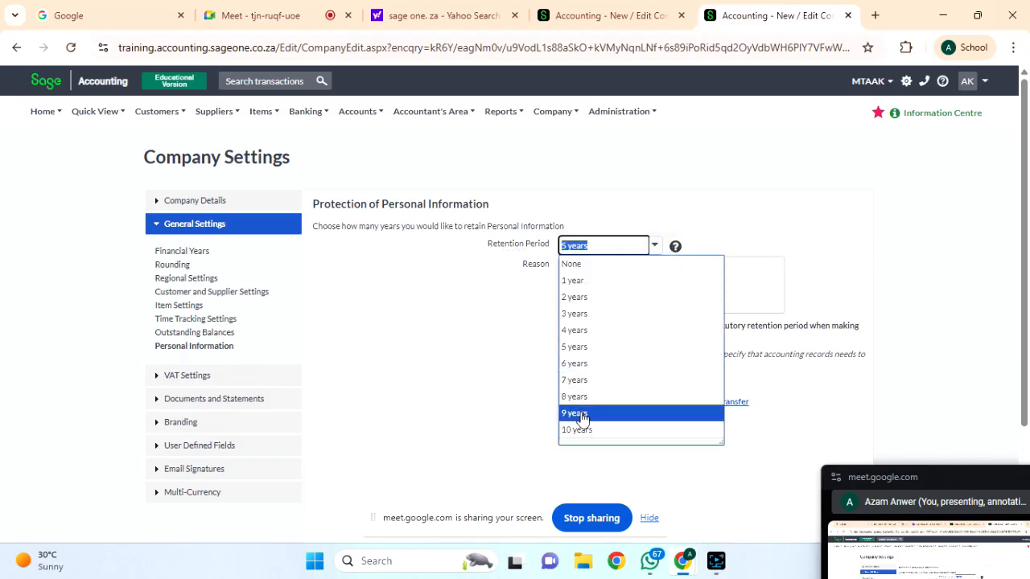
left_click(477, 394)
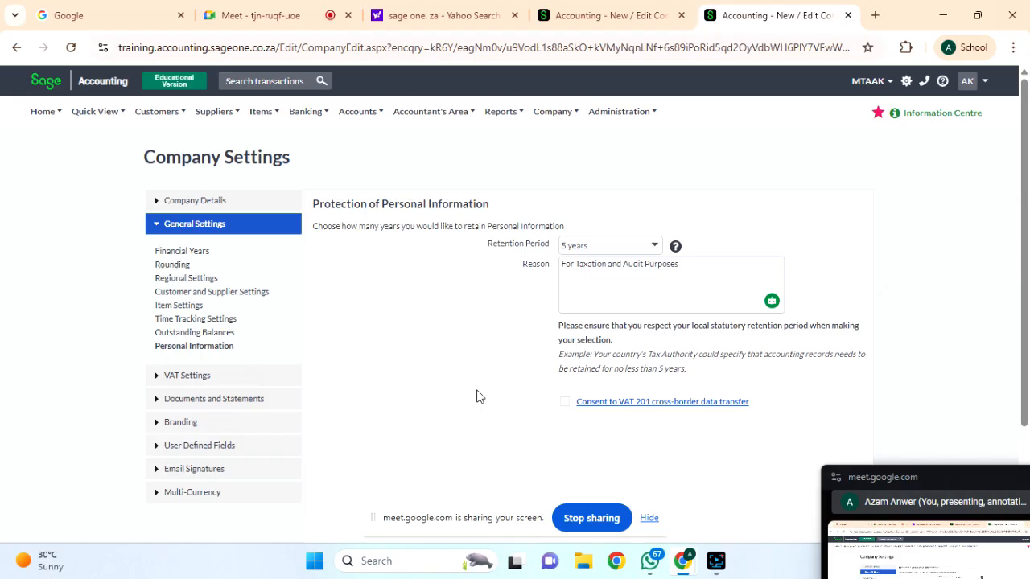
scroll(464, 358, "down", 1)
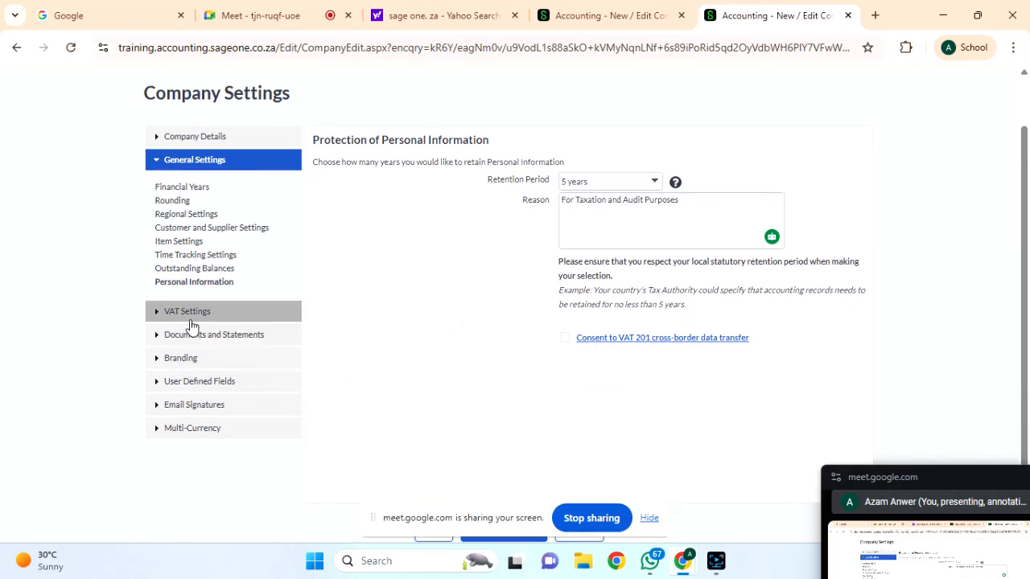
Show VAT Settings (Invoice Based VAT, Standard Rate 15% default) and inspect the VAT Number field.
left_click(189, 314)
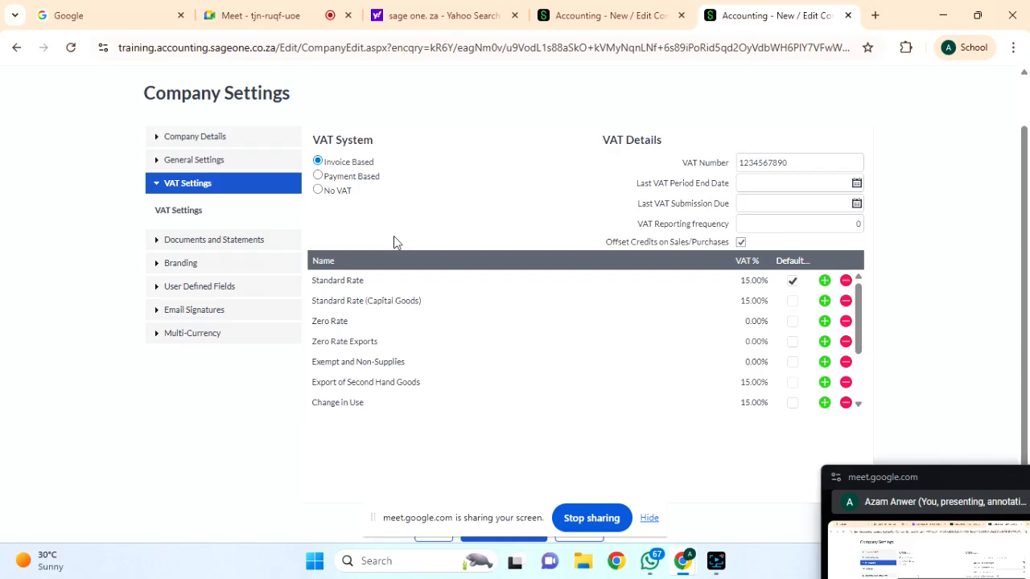
double_click(761, 164)
left_click(794, 162)
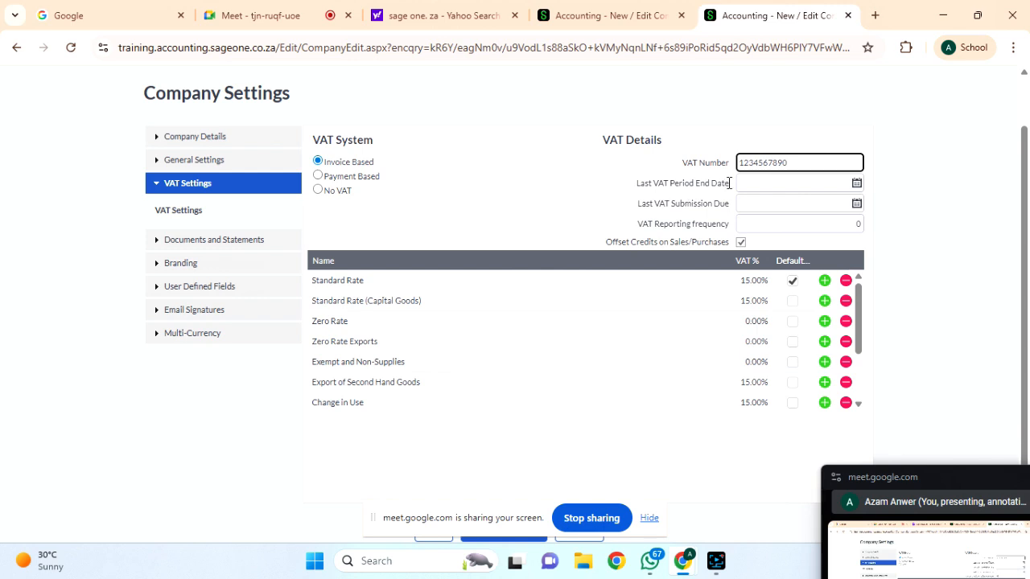
Set the Last VAT Period End Date to 30/06/2025 with the calendar picker.
left_click(857, 183)
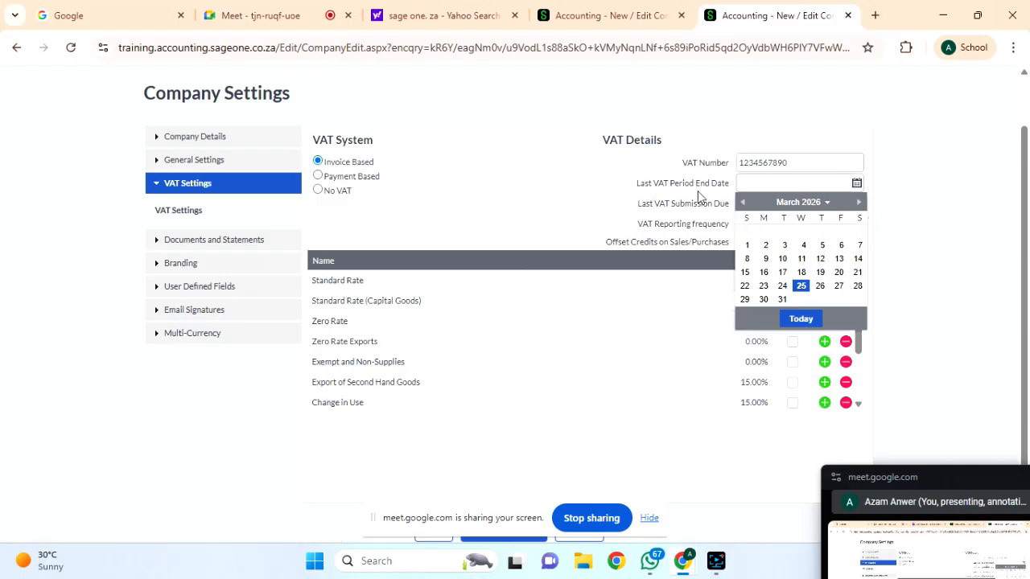
left_click(743, 202)
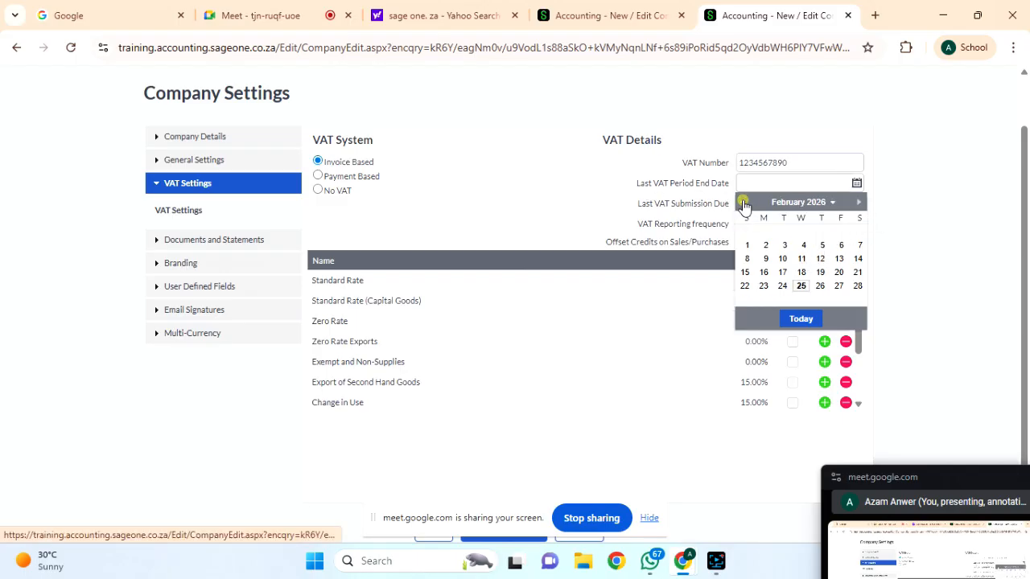
left_click(742, 202)
left_click(805, 203)
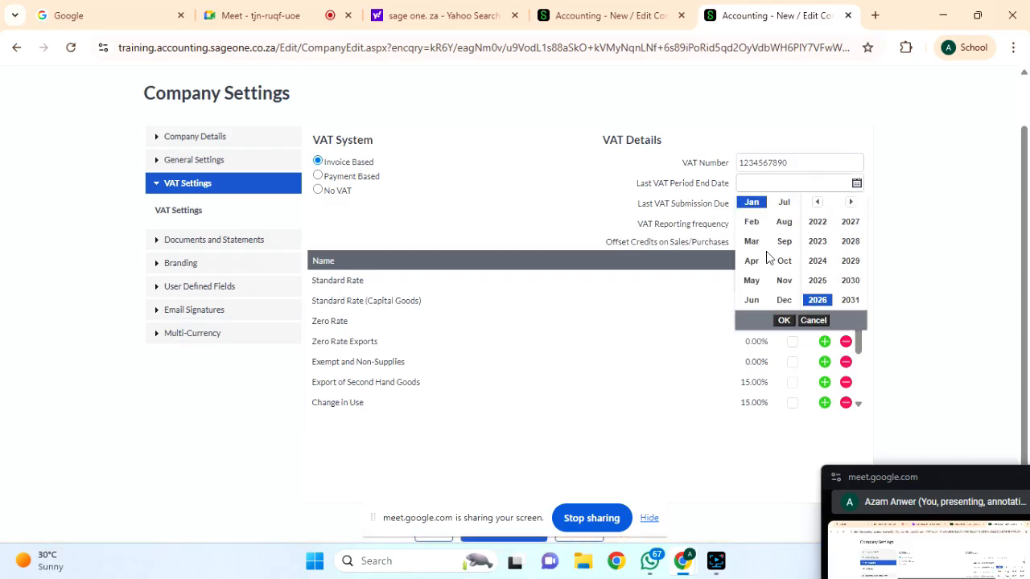
left_click(751, 302)
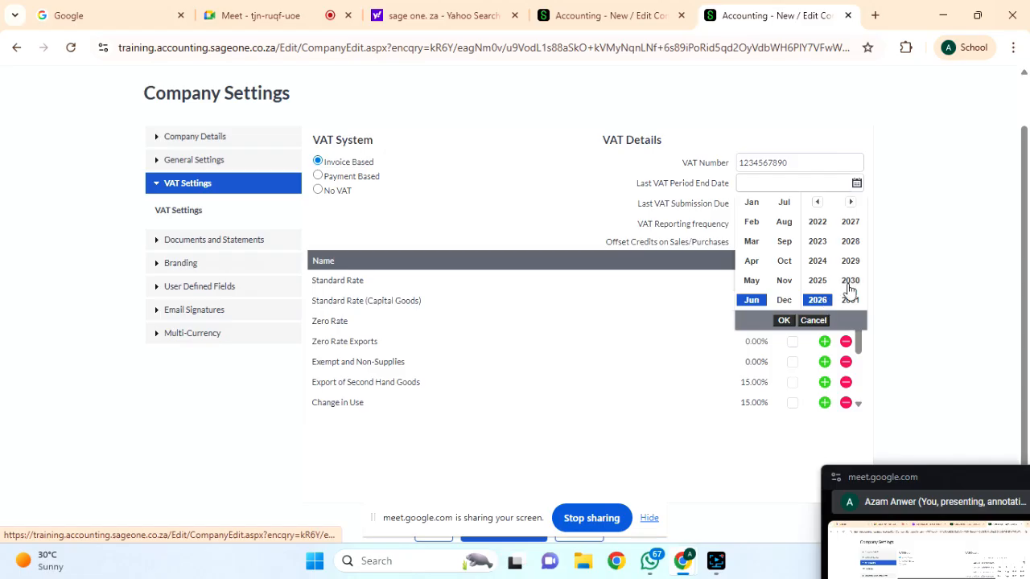
left_click(819, 283)
left_click(784, 320)
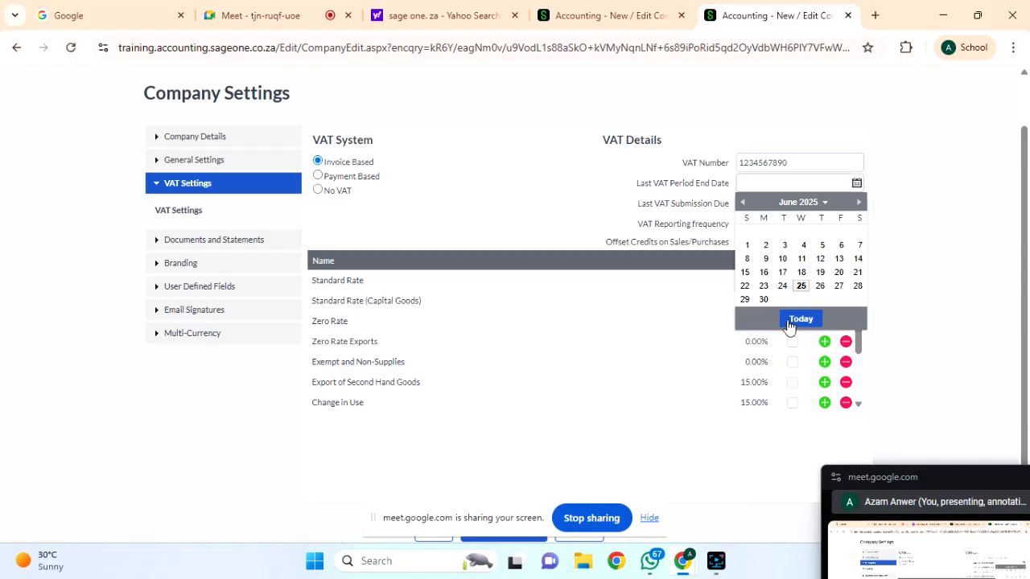
left_click(762, 300)
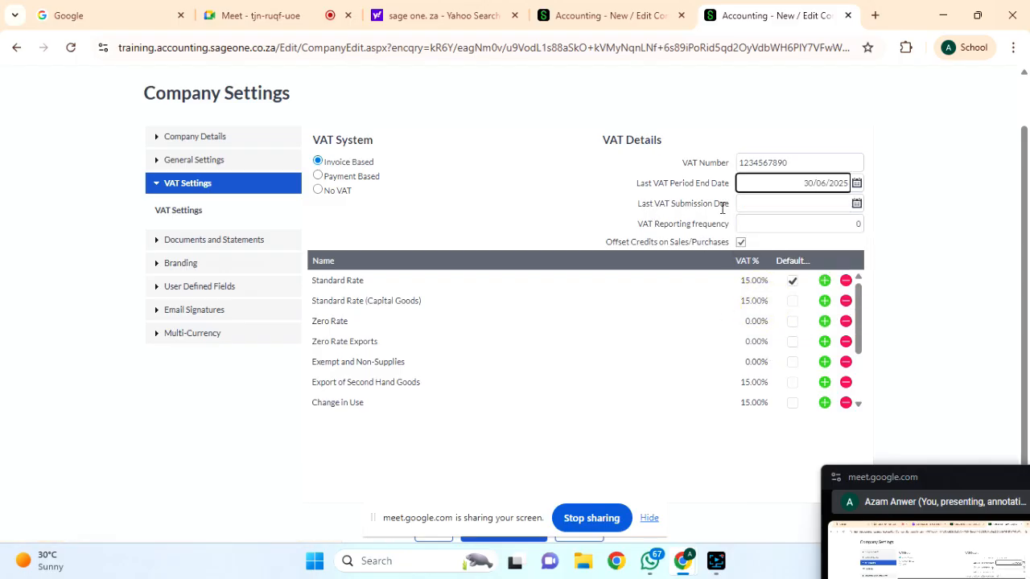
mouse_move(722, 208)
Set the Last VAT Submission Due date to 25/06/2026.
left_click(856, 206)
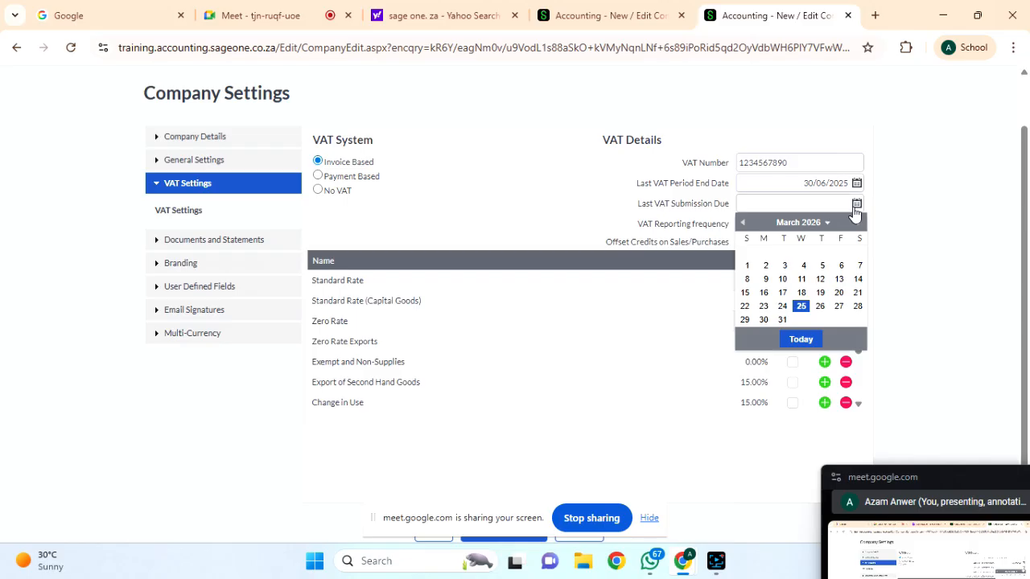
left_click(811, 225)
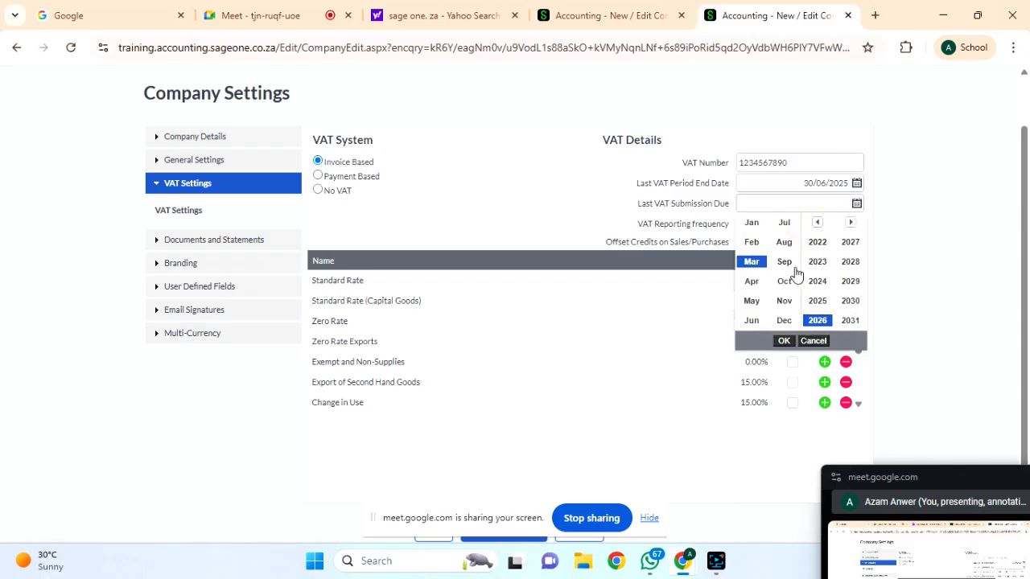
left_click(752, 320)
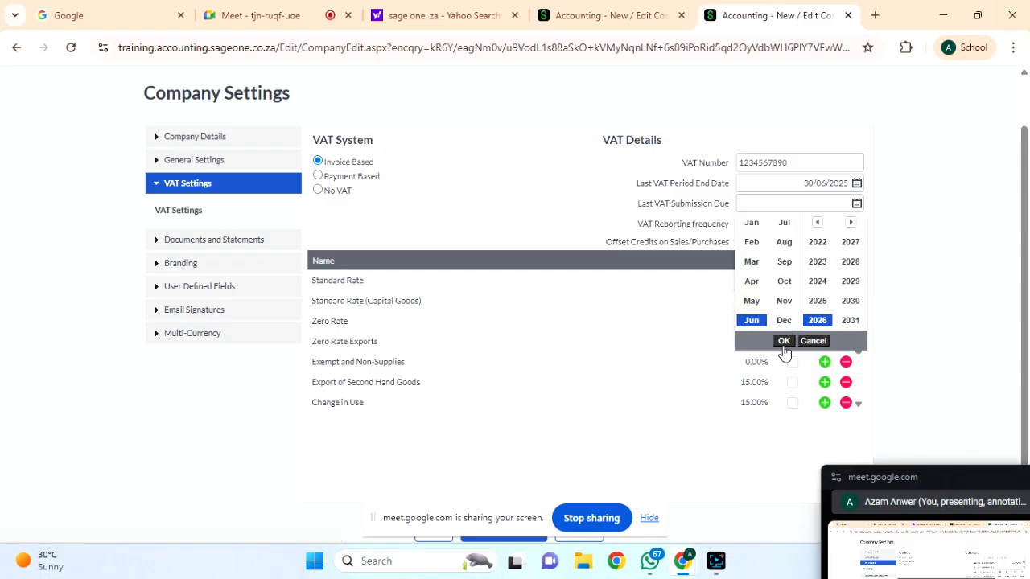
left_click(784, 342)
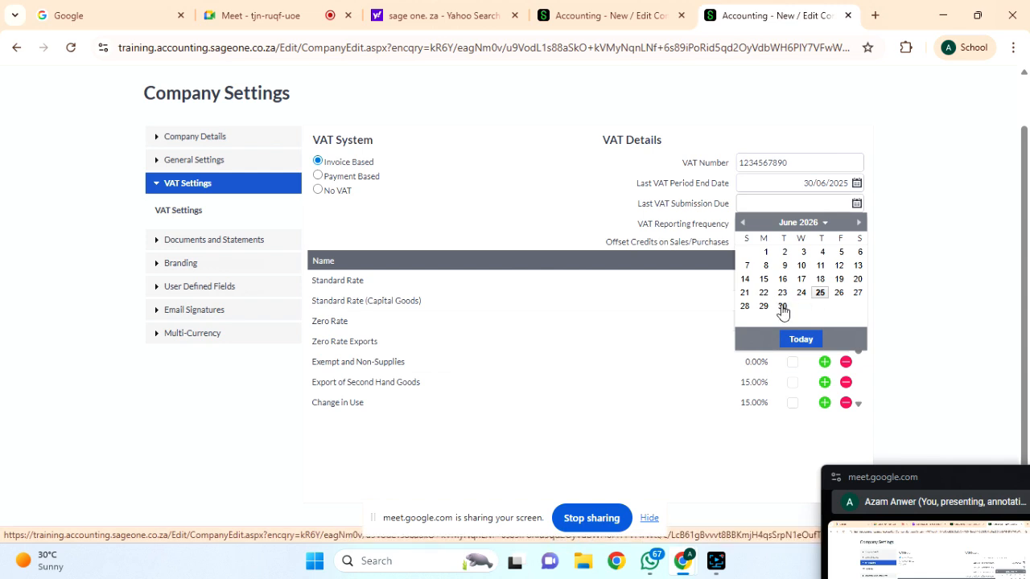
left_click(821, 295)
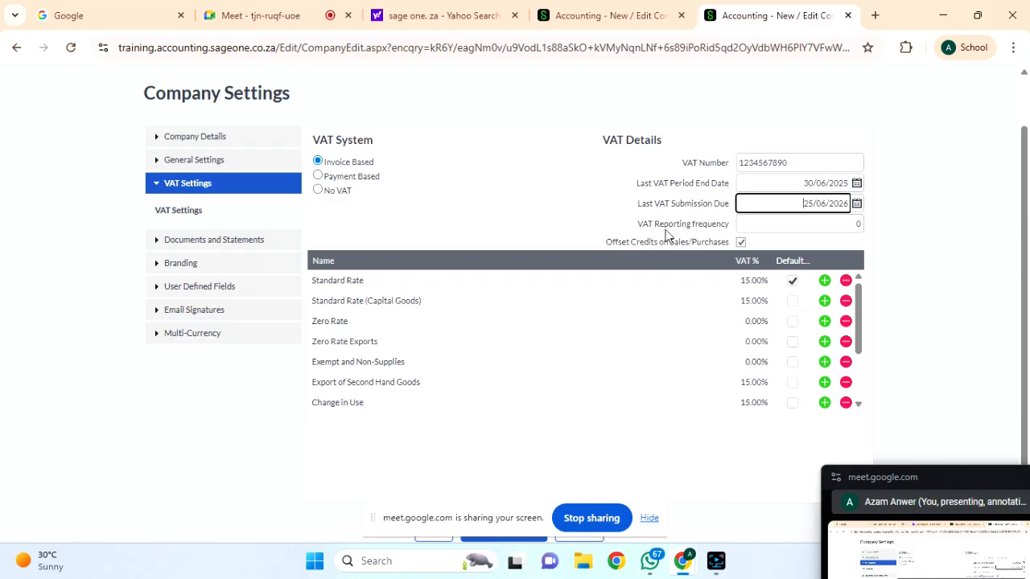
Change the VAT Reporting frequency to 2.
left_click(792, 228)
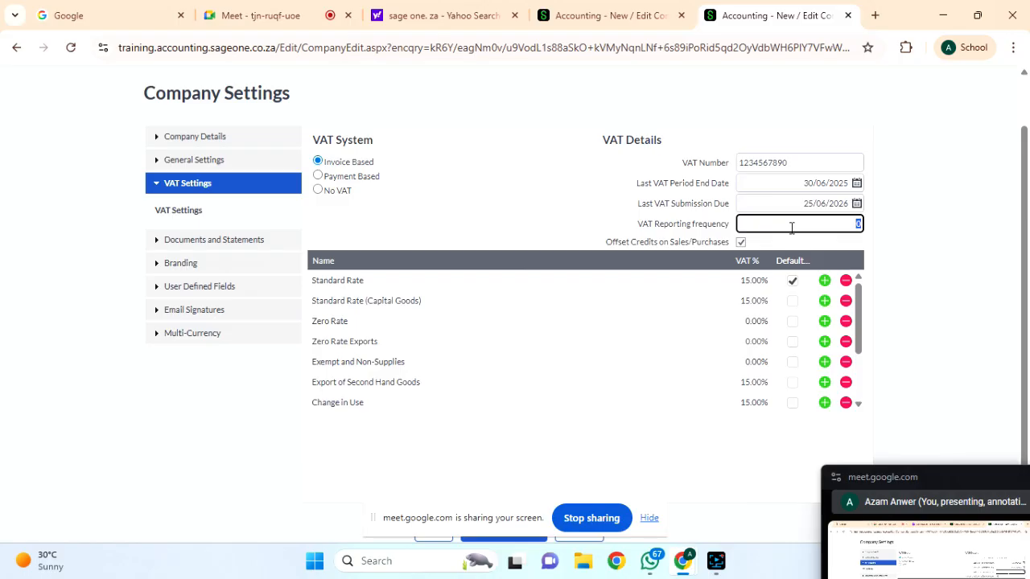
type("2")
left_click(844, 241)
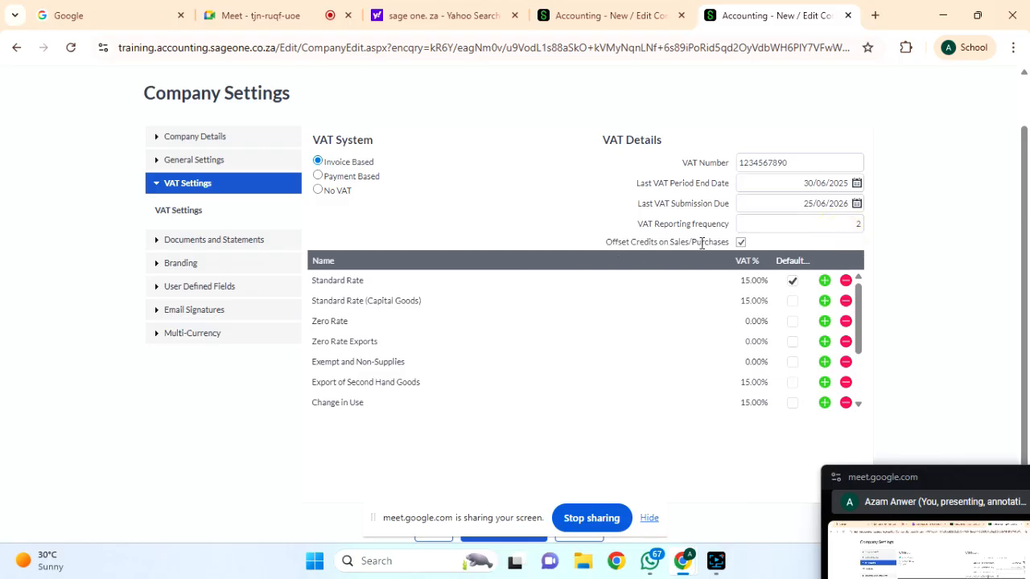
mouse_move(678, 569)
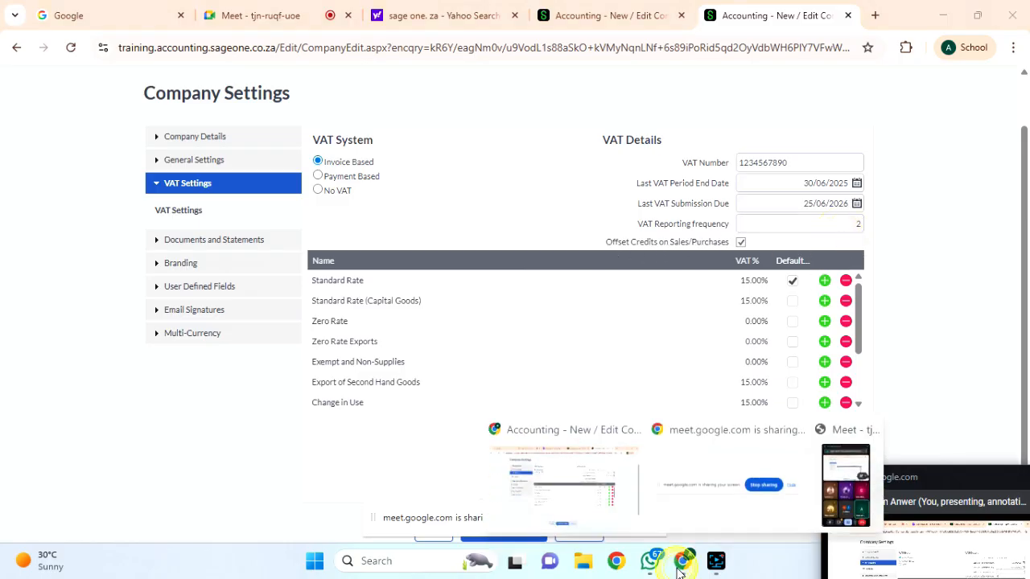
Admit the waiting guest into the Google Meet call.
left_click(305, 16)
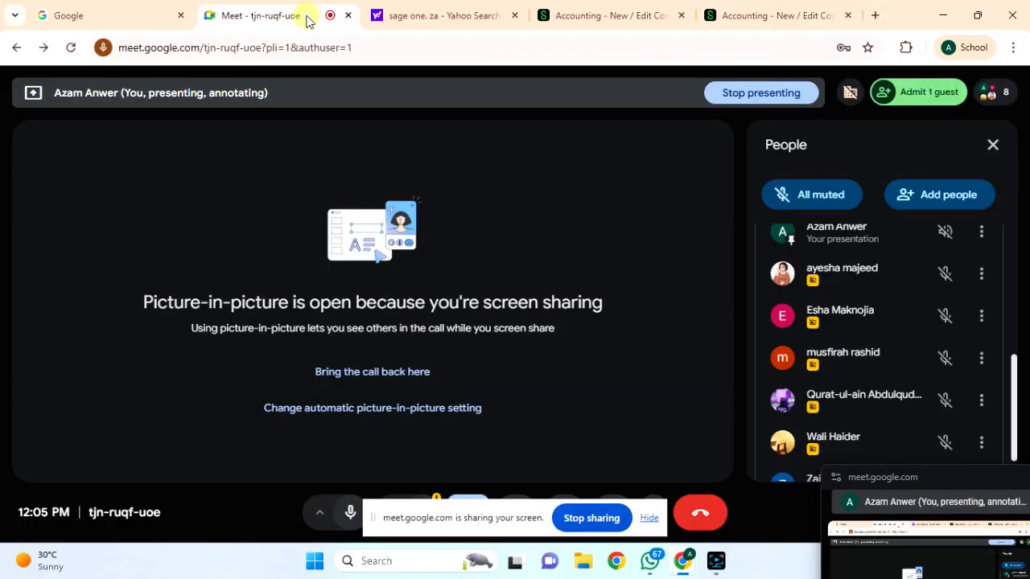
left_click(926, 92)
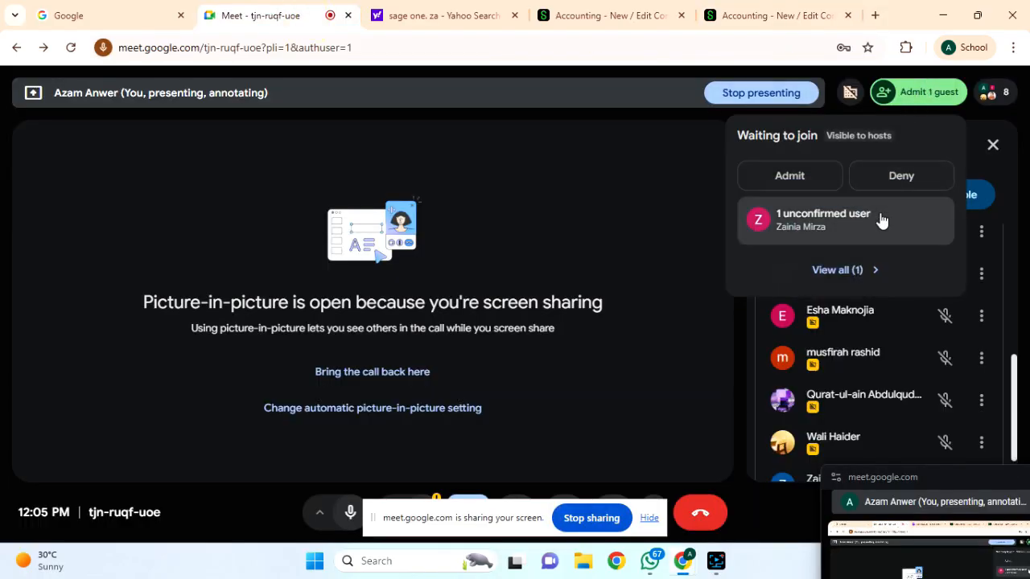
left_click(810, 184)
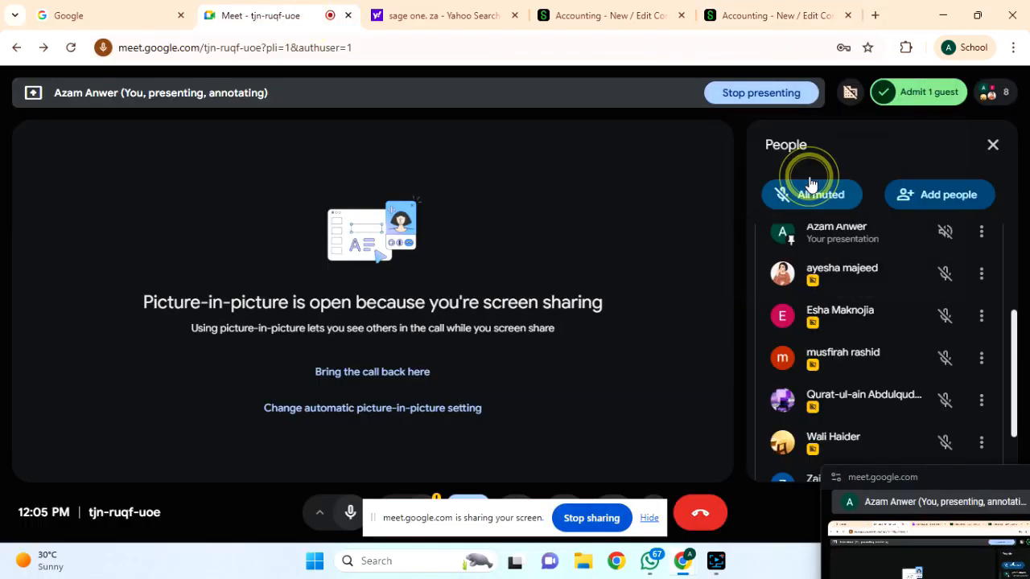
Glance at the WhatsApp chats, then return to Sage's Company Settings.
left_click(666, 568)
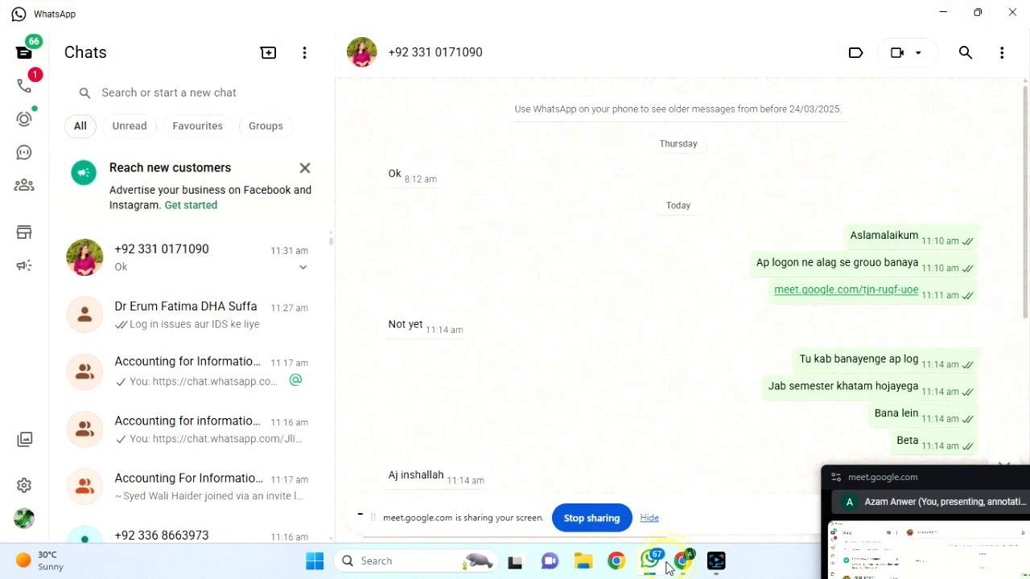
mouse_move(712, 573)
mouse_move(683, 563)
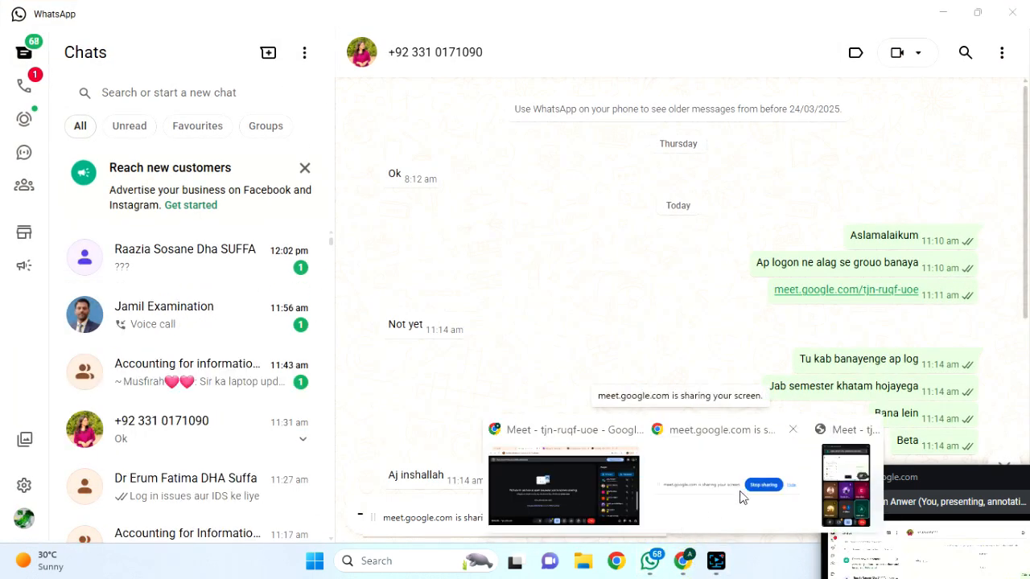
left_click(564, 483)
scroll(846, 353, "down", 2)
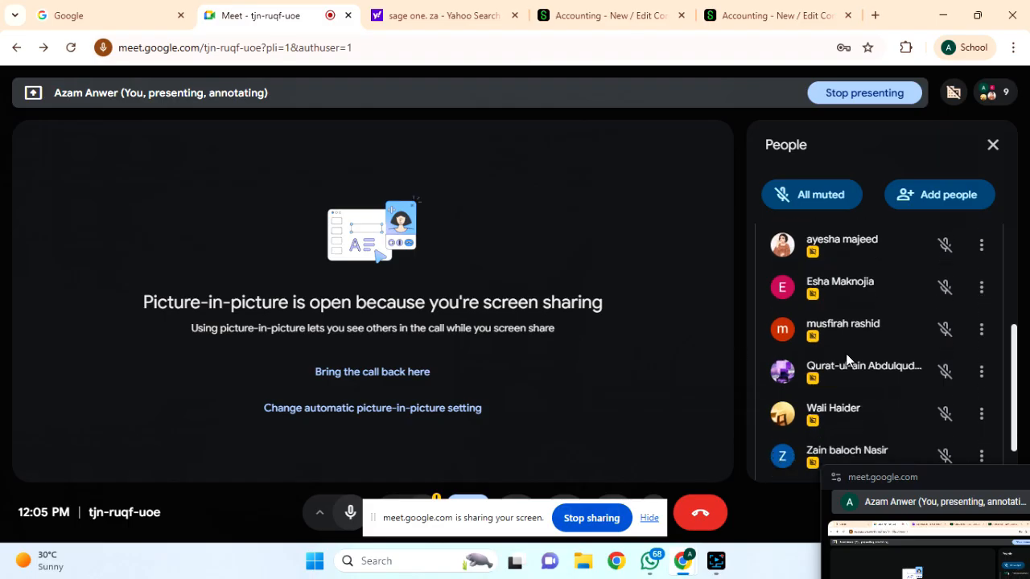
scroll(846, 354, "up", 5)
scroll(846, 353, "down", 5)
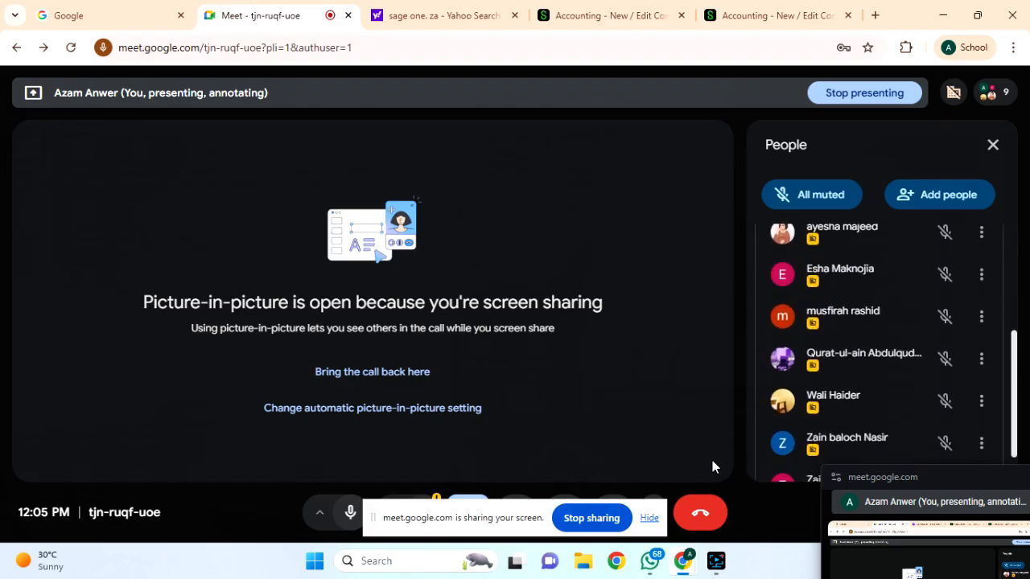
left_click(756, 14)
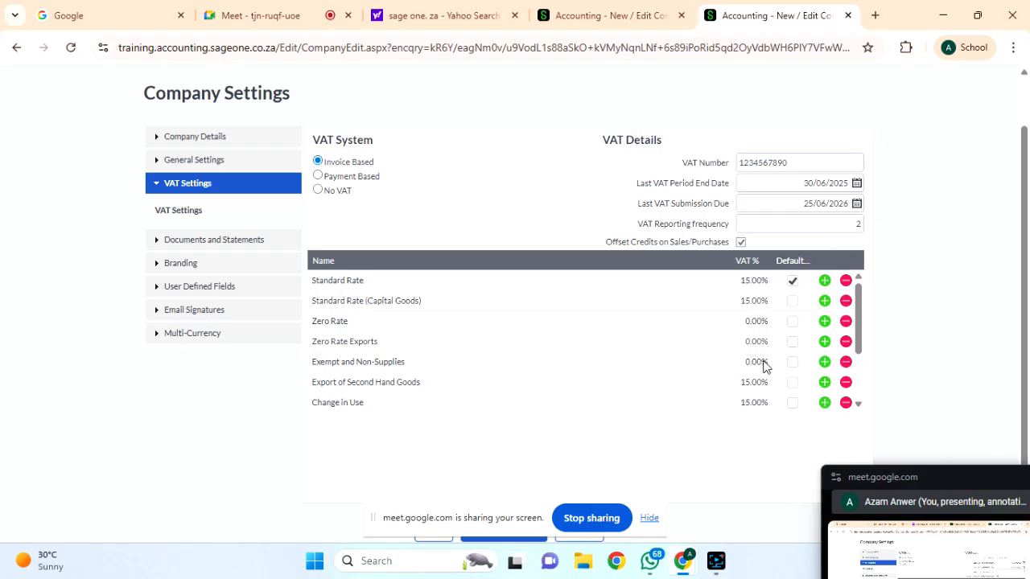
scroll(813, 388, "down", 3)
scroll(812, 390, "down", 1)
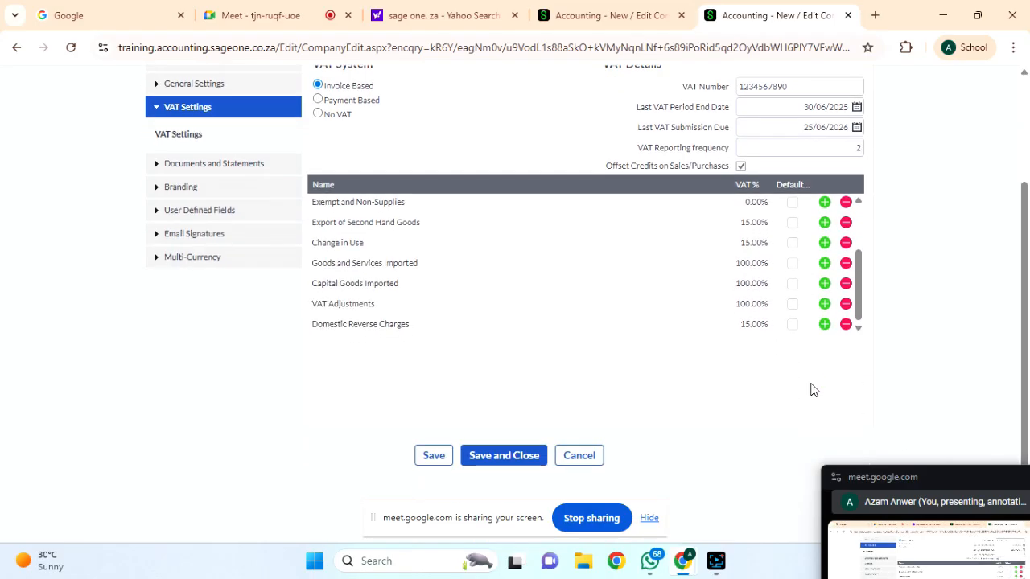
scroll(812, 389, "up", 1)
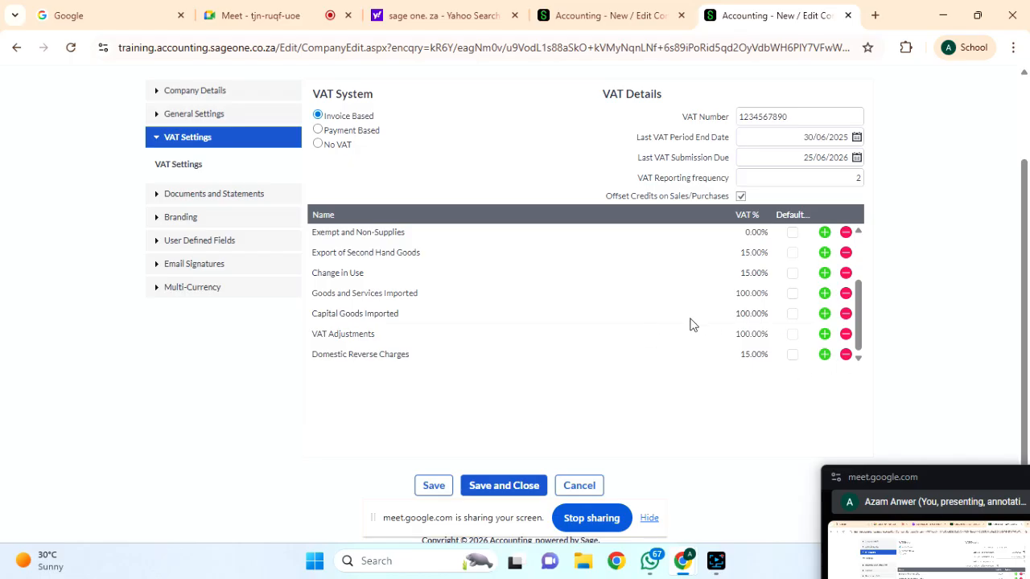
Make Export of Second Hand Goods the default VAT type; Domestic Reverse Charges and Exempt can't be deleted.
left_click(845, 355)
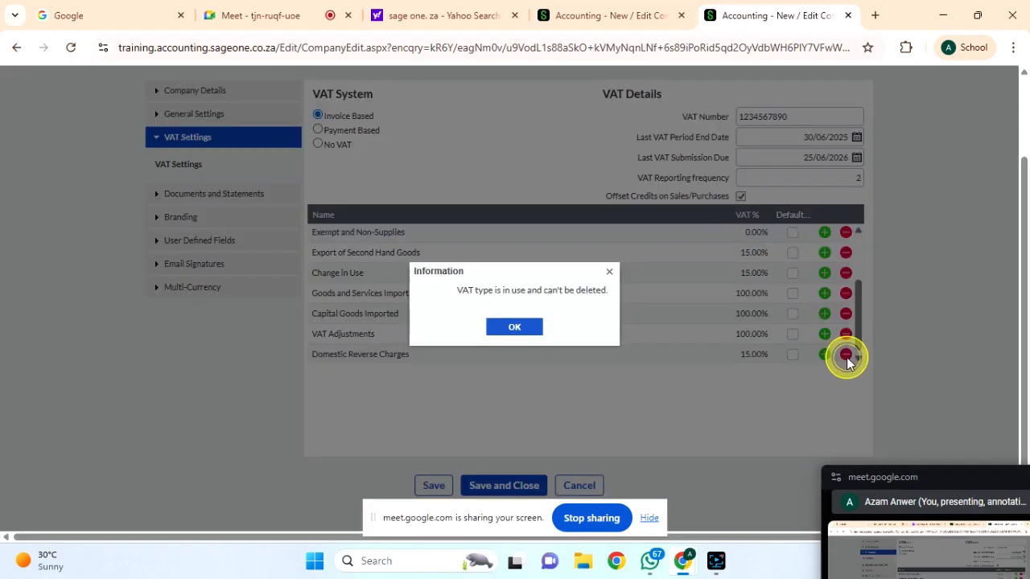
left_click(522, 328)
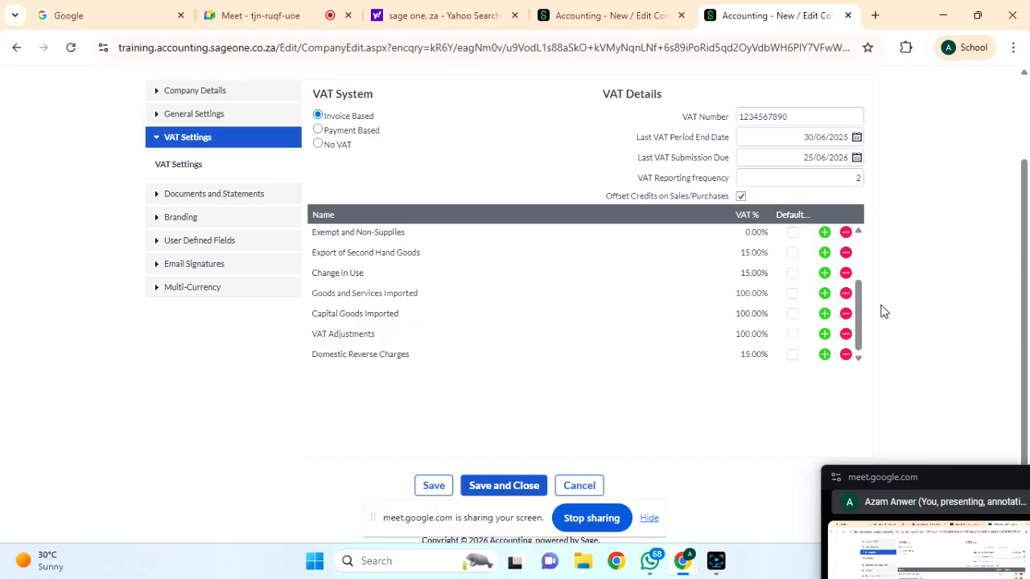
left_click(792, 253)
left_click(846, 233)
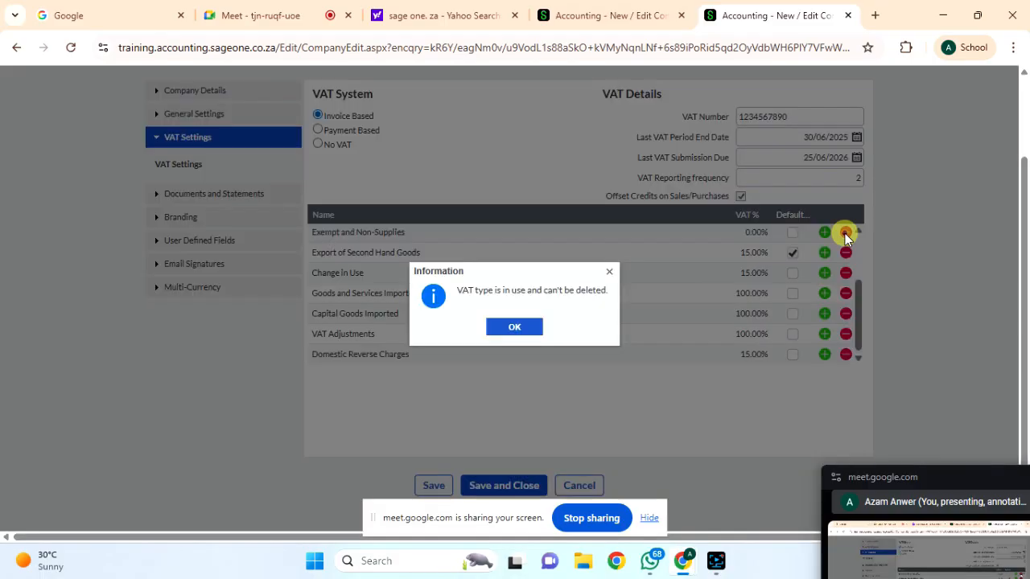
left_click(514, 327)
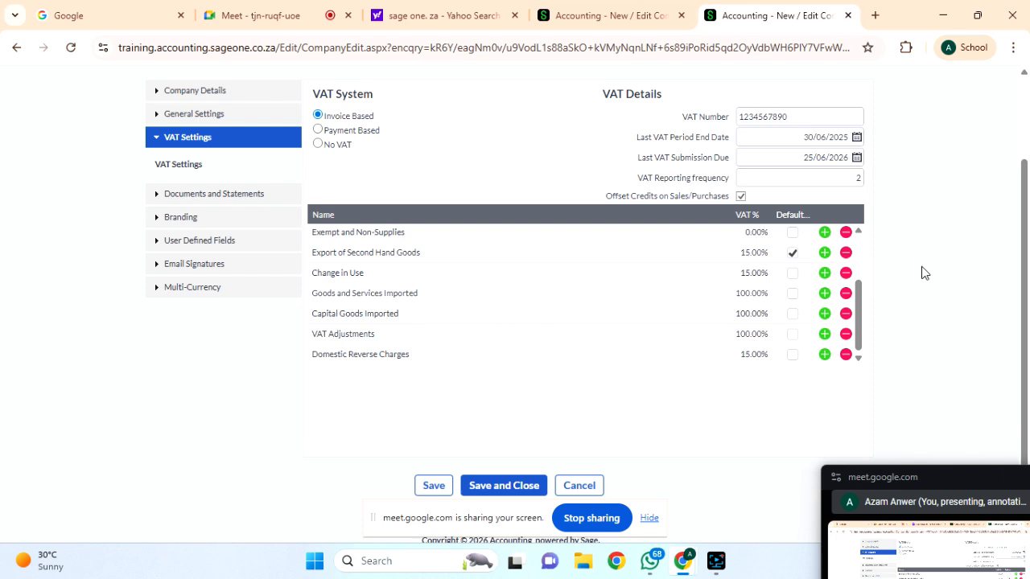
left_click(790, 255)
left_click(792, 252)
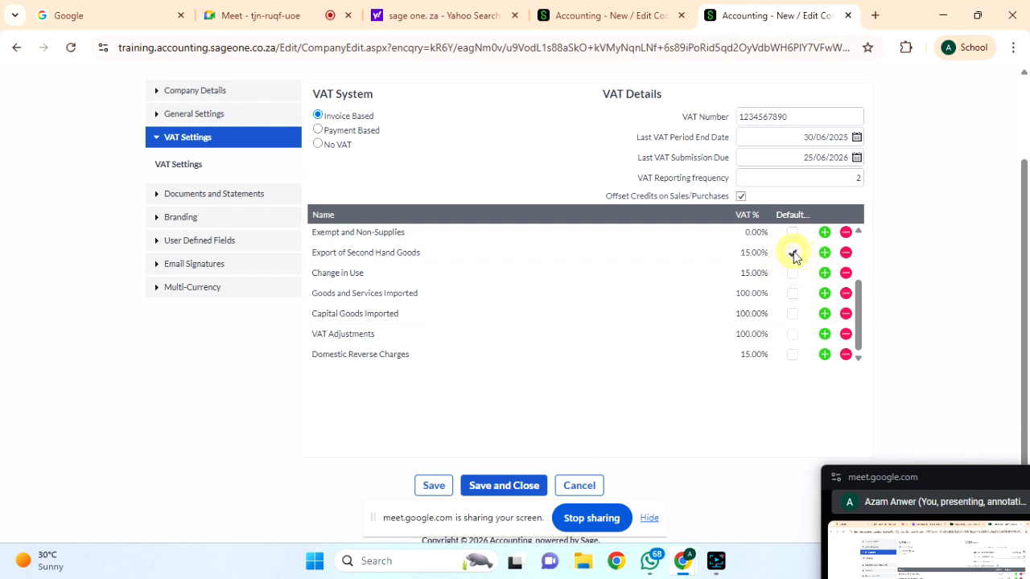
Delete Change in Use, Goods and Services Imported, Capital Goods Imported and VAT Adjustments VAT types.
left_click(846, 274)
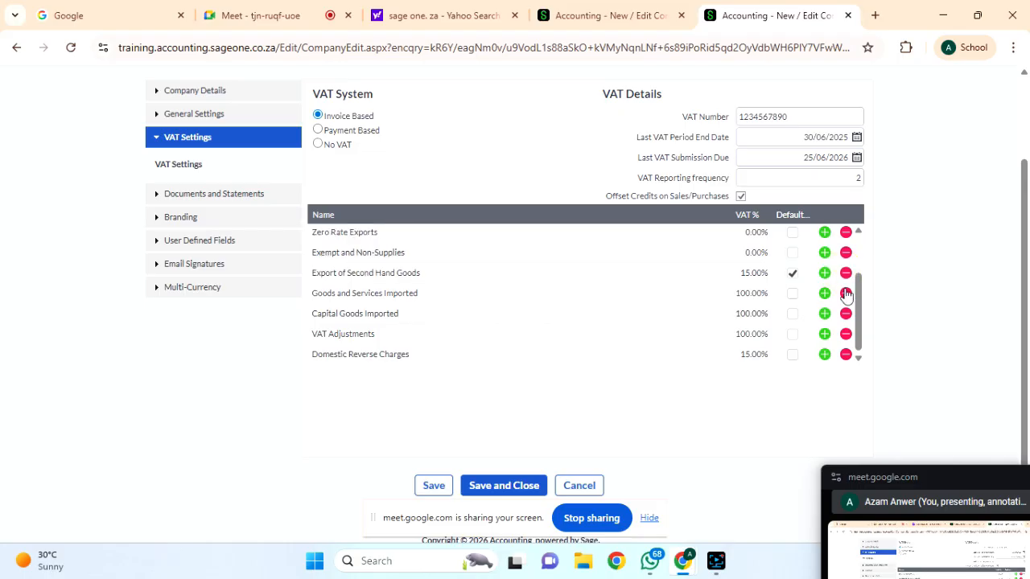
left_click(846, 293)
left_click(846, 313)
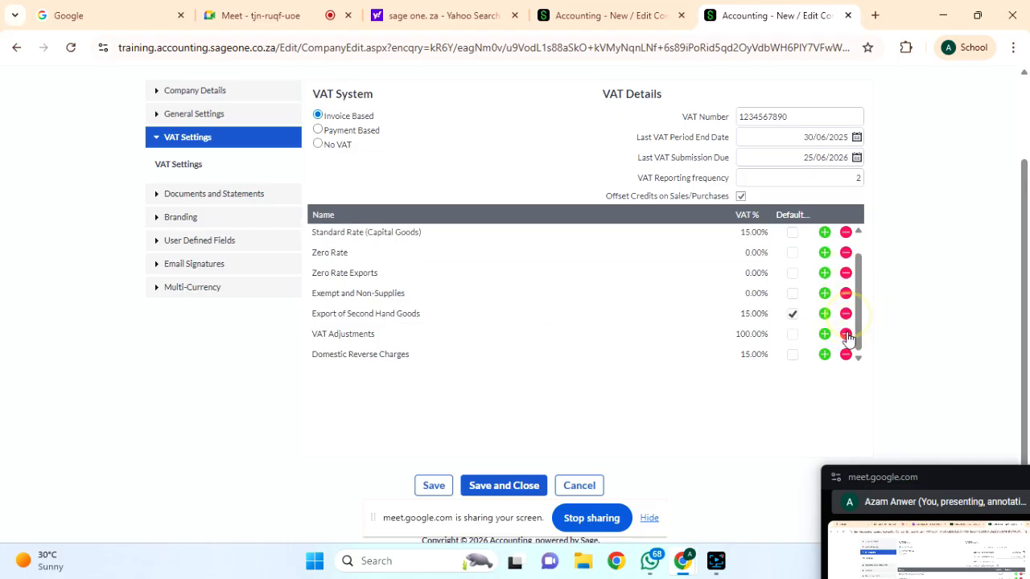
left_click(846, 334)
left_click(845, 355)
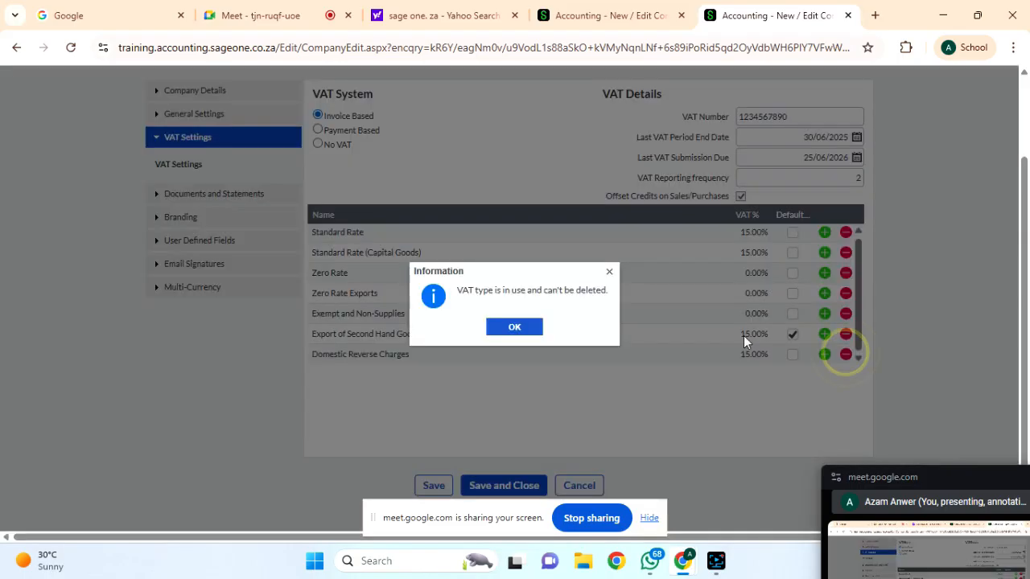
left_click(517, 326)
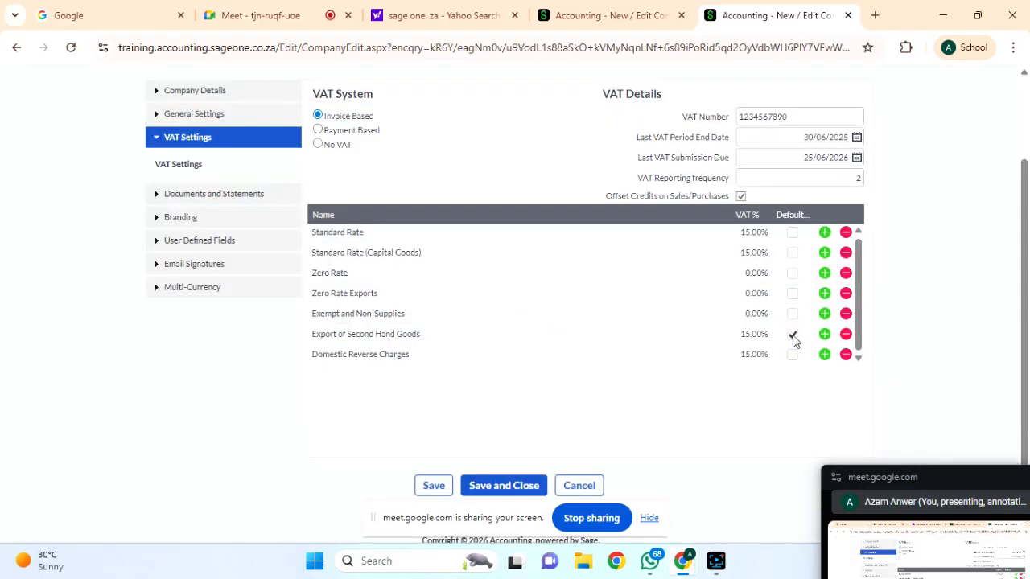
left_click(845, 233)
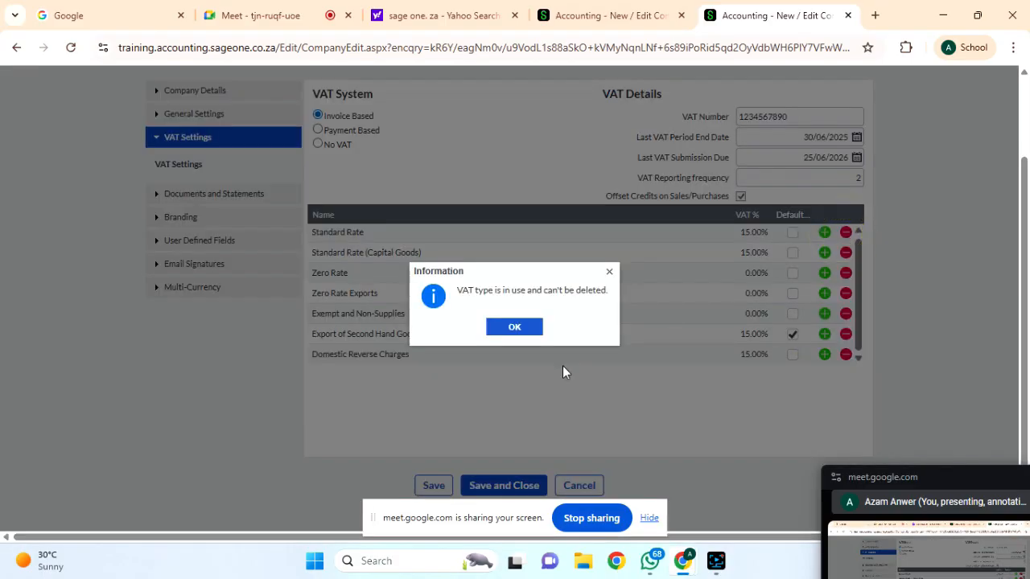
left_click(524, 328)
scroll(436, 301, "down", 1)
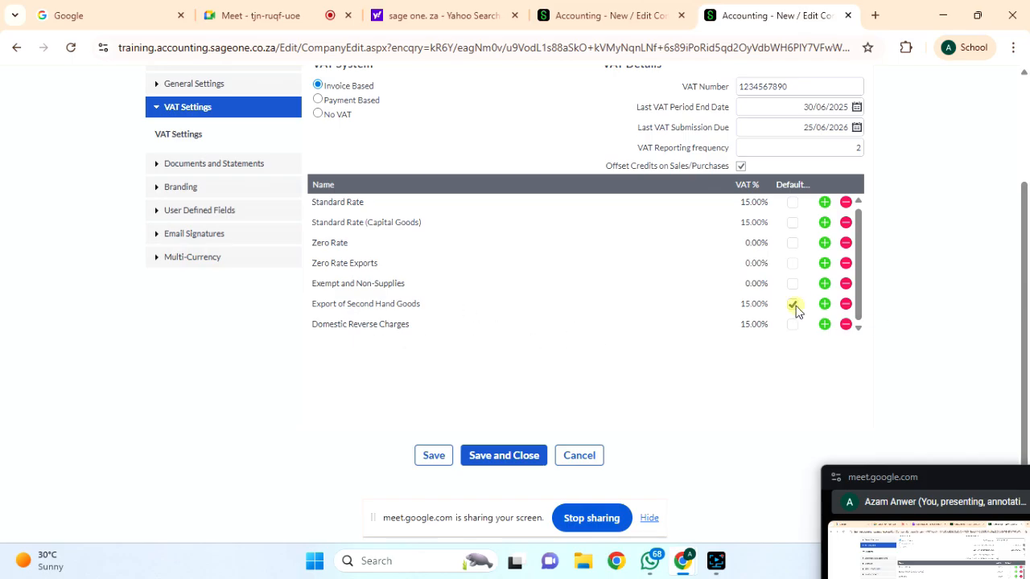
Add a new VAT type row named 'VAT on Sales and Goods'.
left_click(823, 305)
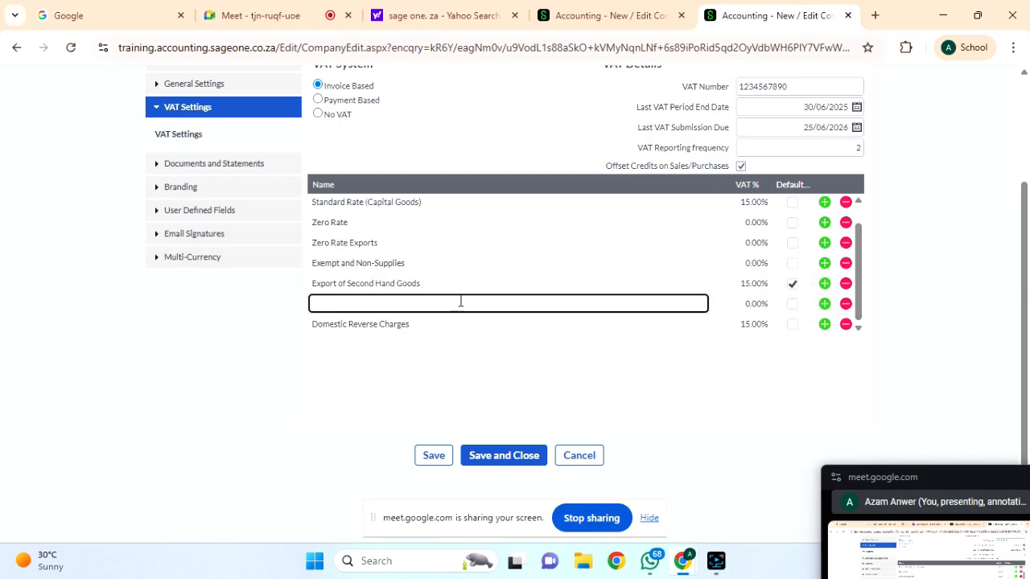
left_click(347, 308)
type("VAT on Sales and Goods")
key("Return")
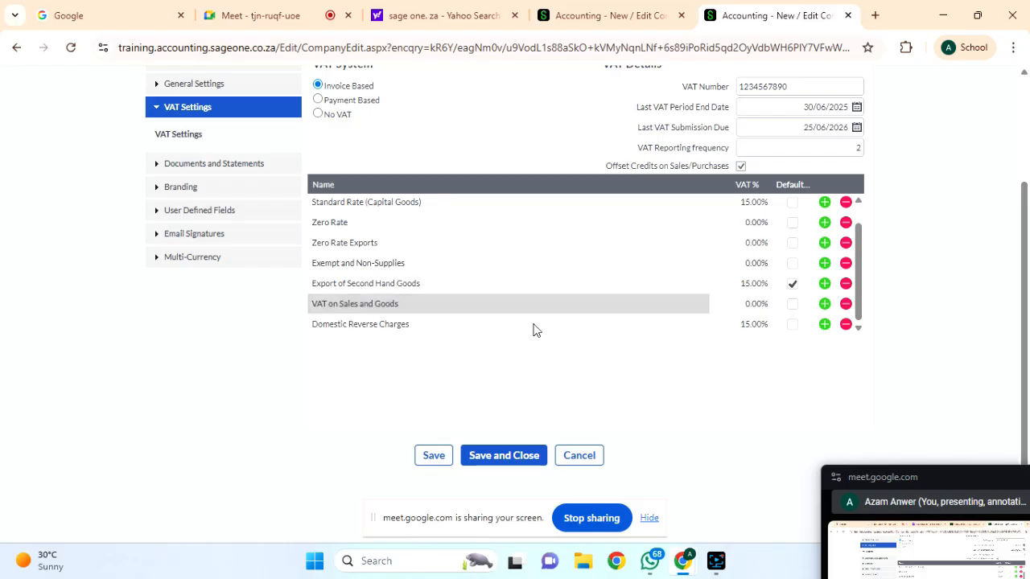
Make VAT on Sales and Goods the default and delete Export of Second Hand Goods.
left_click(792, 304)
left_click(845, 284)
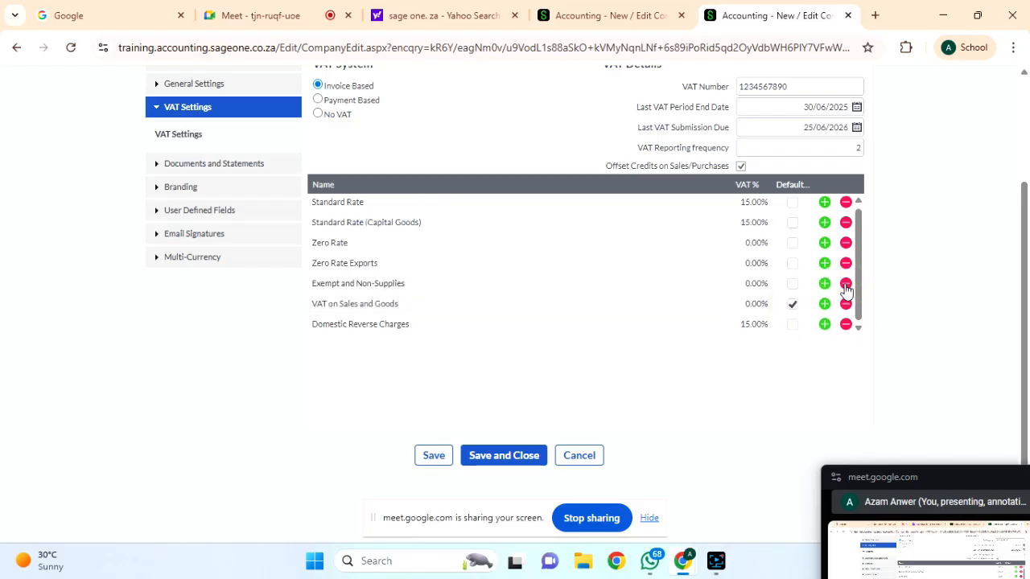
left_click(846, 202)
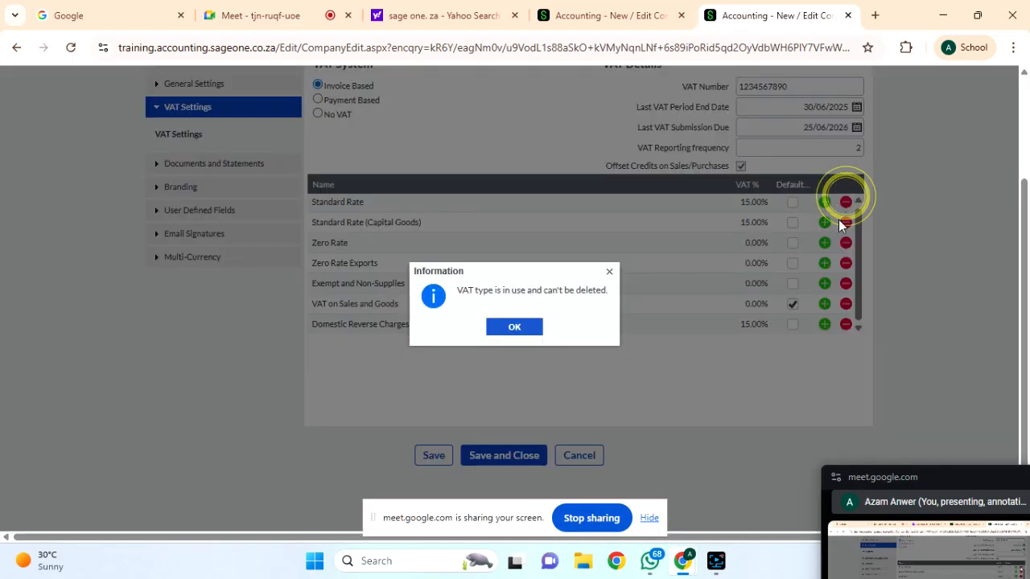
left_click(519, 331)
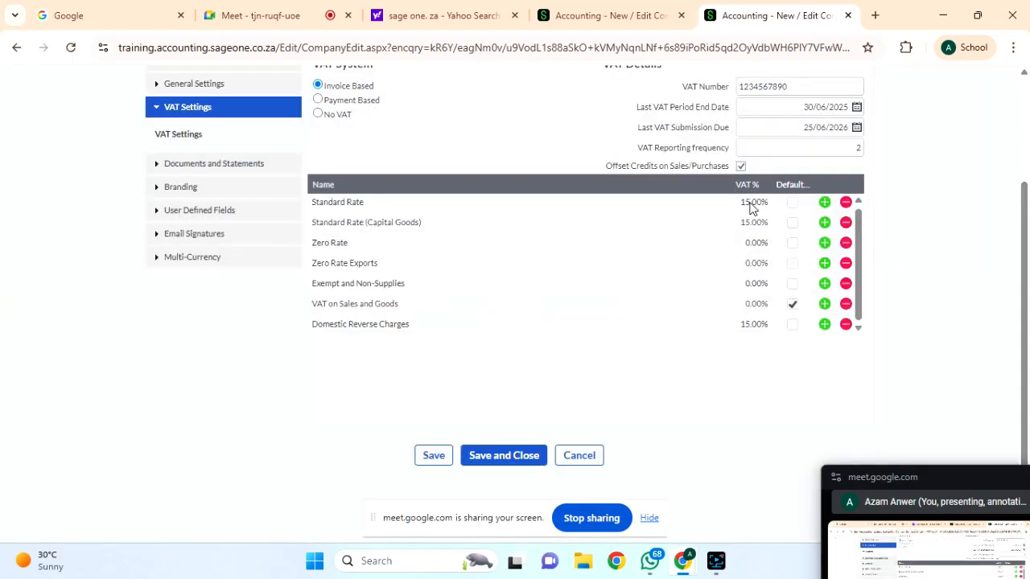
left_click(757, 302)
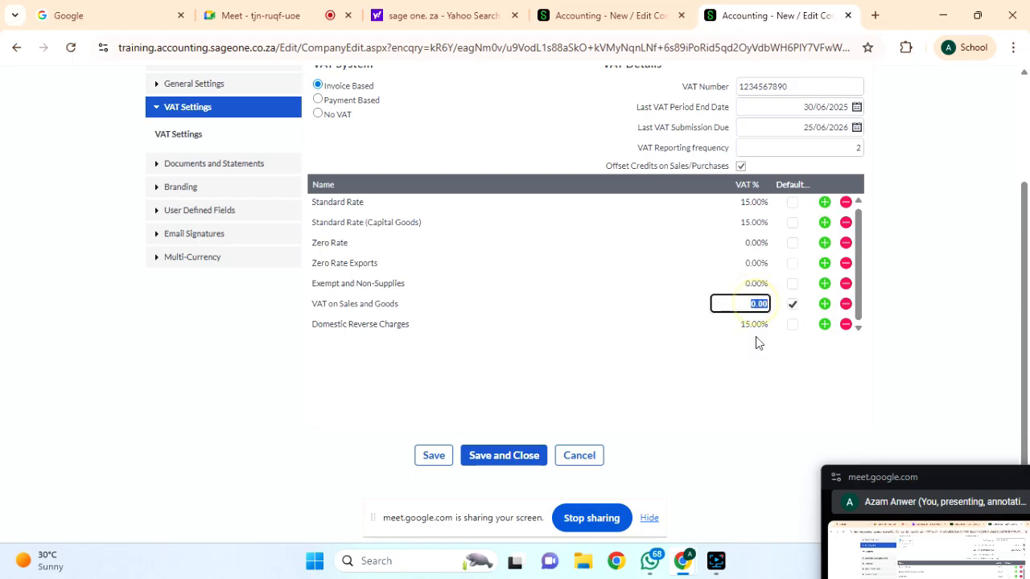
Set VAT on Sales and Goods to 18% and keep it as the default.
type("18")
left_click(762, 401)
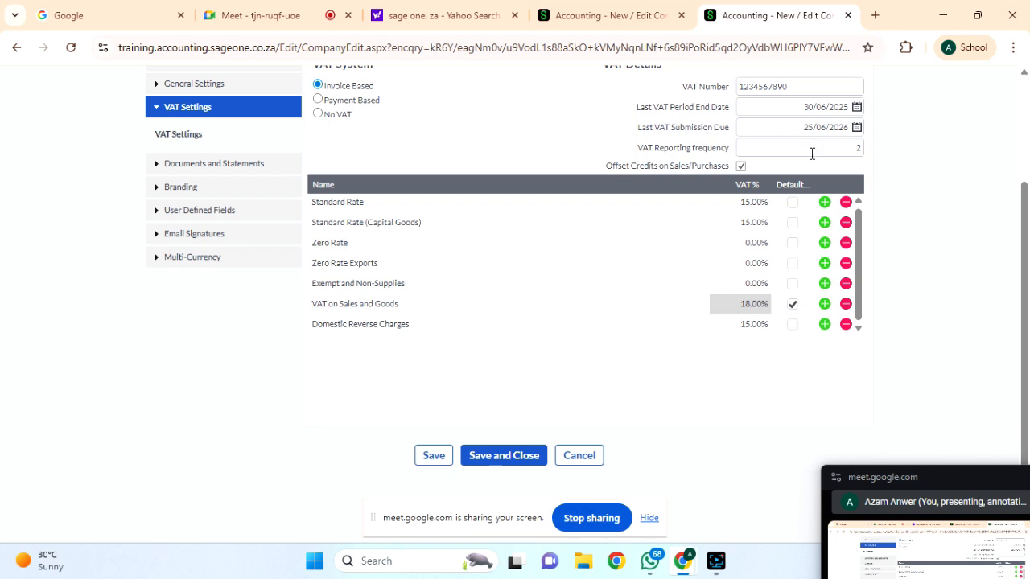
left_click(794, 202)
left_click(794, 304)
Attempt deleting Standard Rate and Domestic Reverse Charges, accepting that both are in use.
left_click(845, 202)
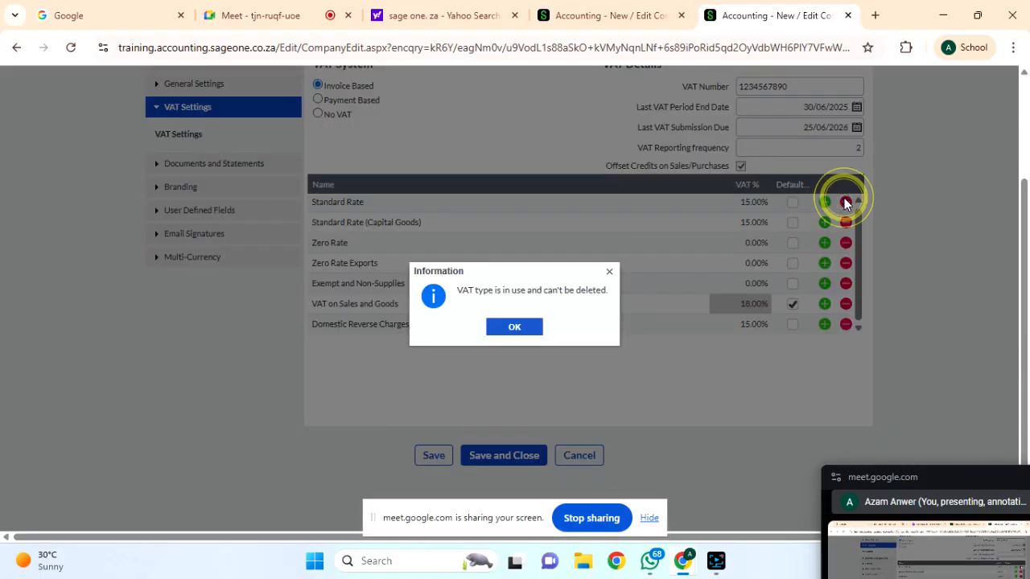
left_click(512, 329)
left_click(845, 329)
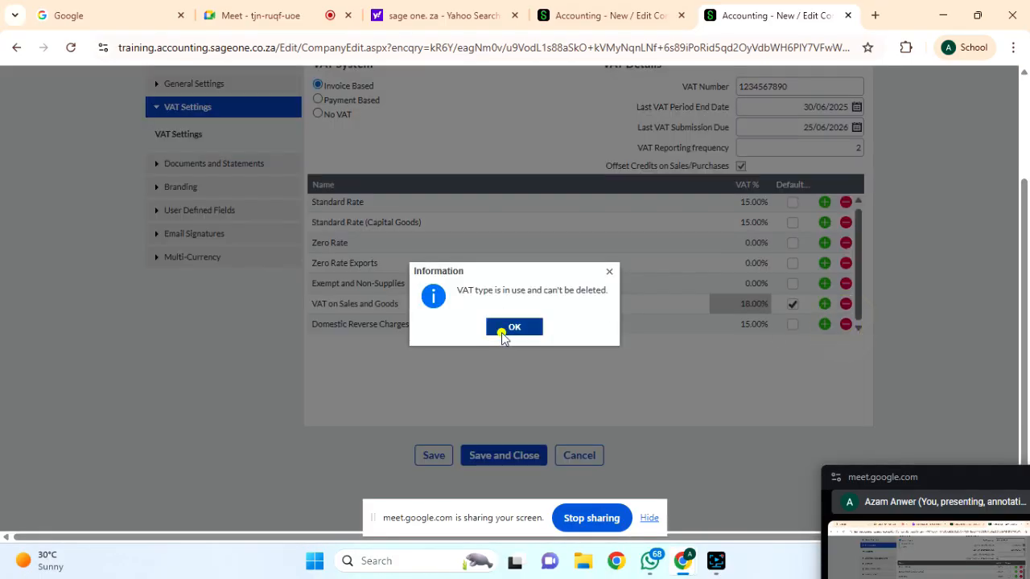
left_click(502, 330)
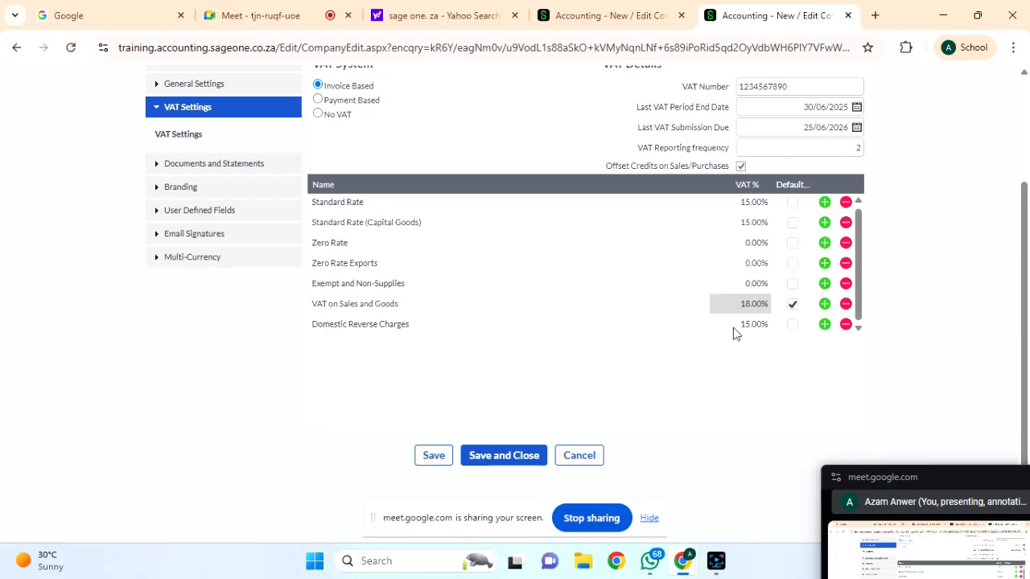
scroll(733, 328, "up", 1)
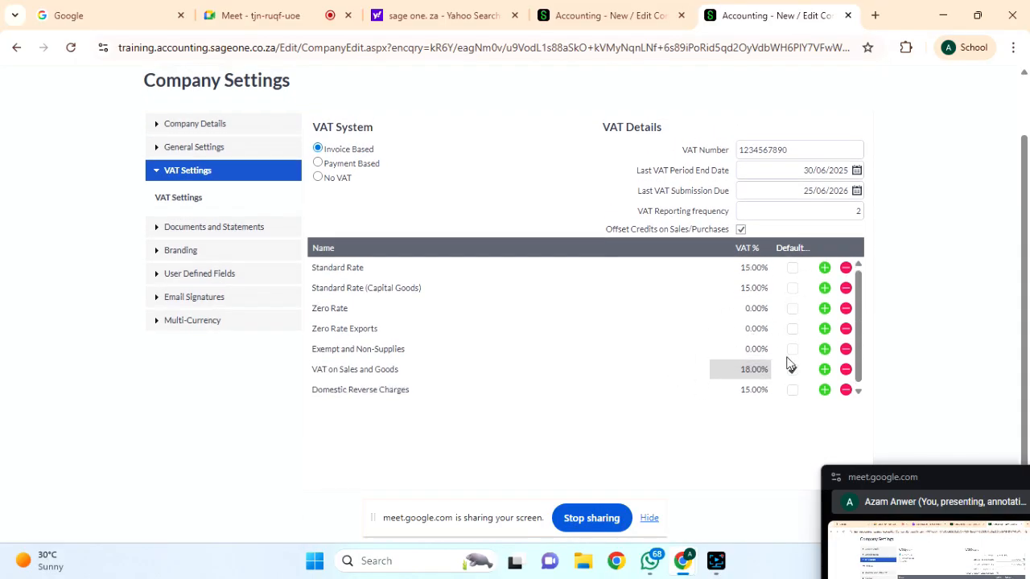
scroll(694, 427, "down", 1)
scroll(396, 467, "up", 1)
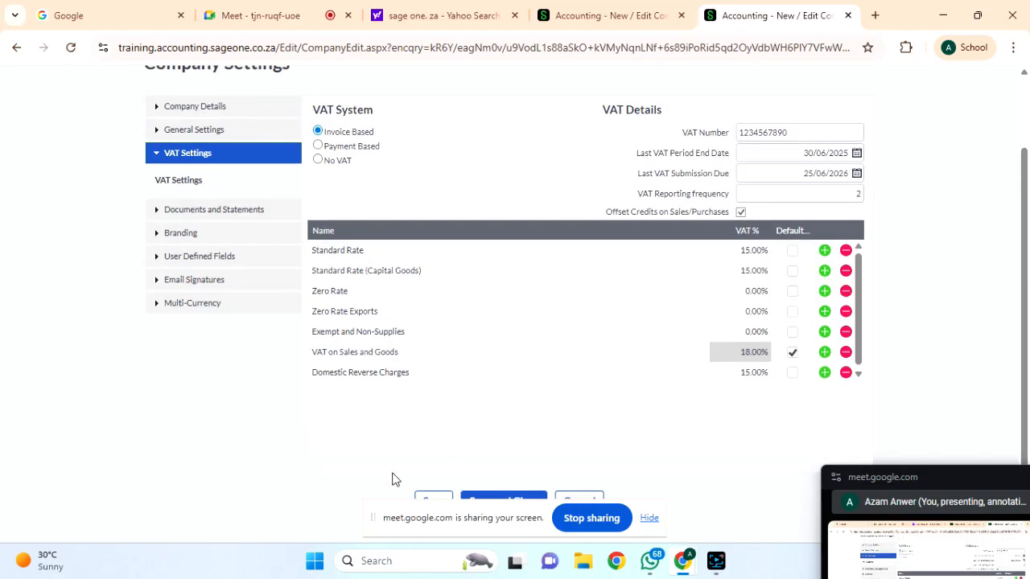
scroll(580, 338, "down", 1)
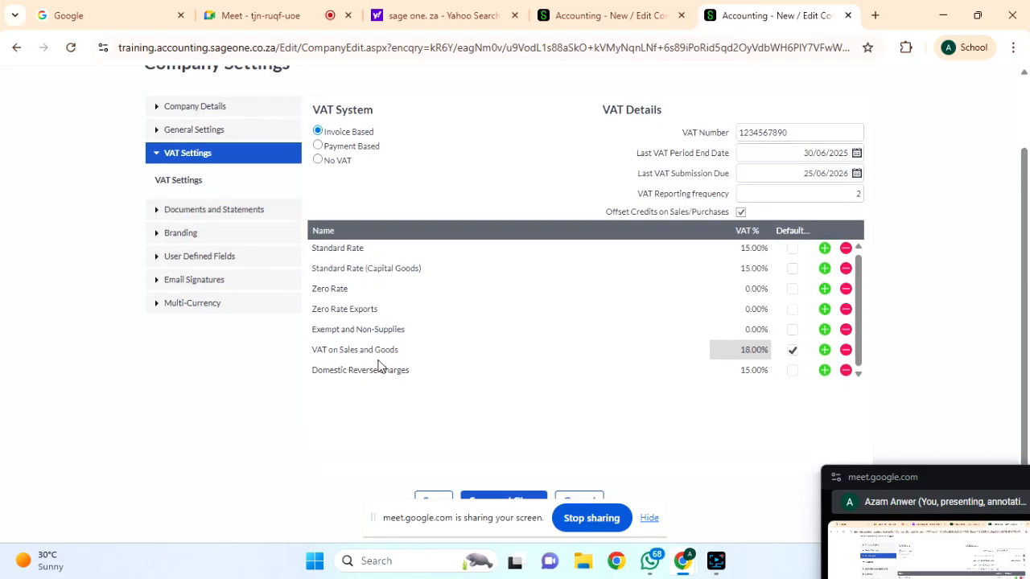
scroll(522, 390, "down", 1)
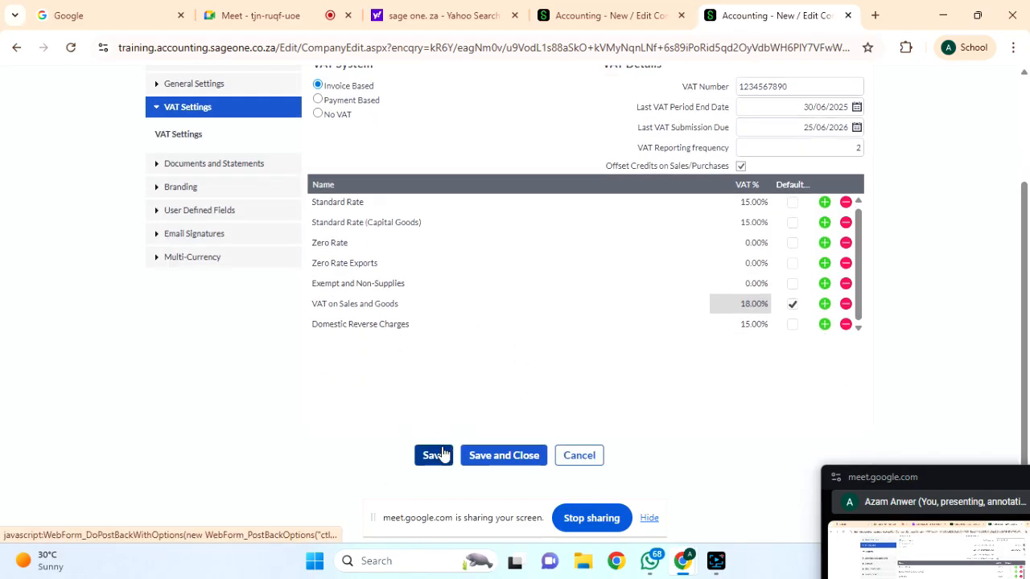
Save the settings, review Personal Information and VAT rates, then open Statement Messages.
left_click(441, 455)
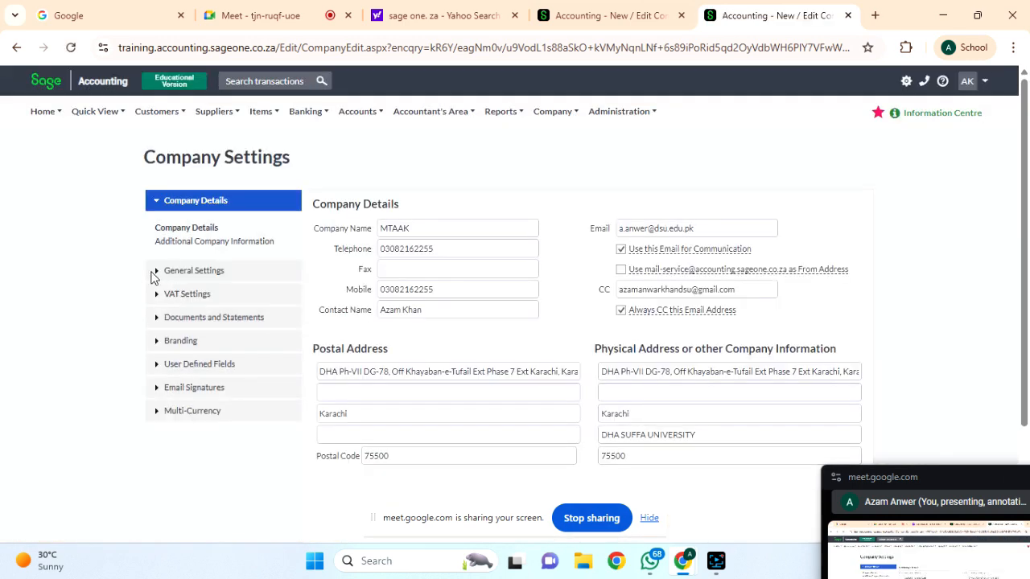
left_click(157, 270)
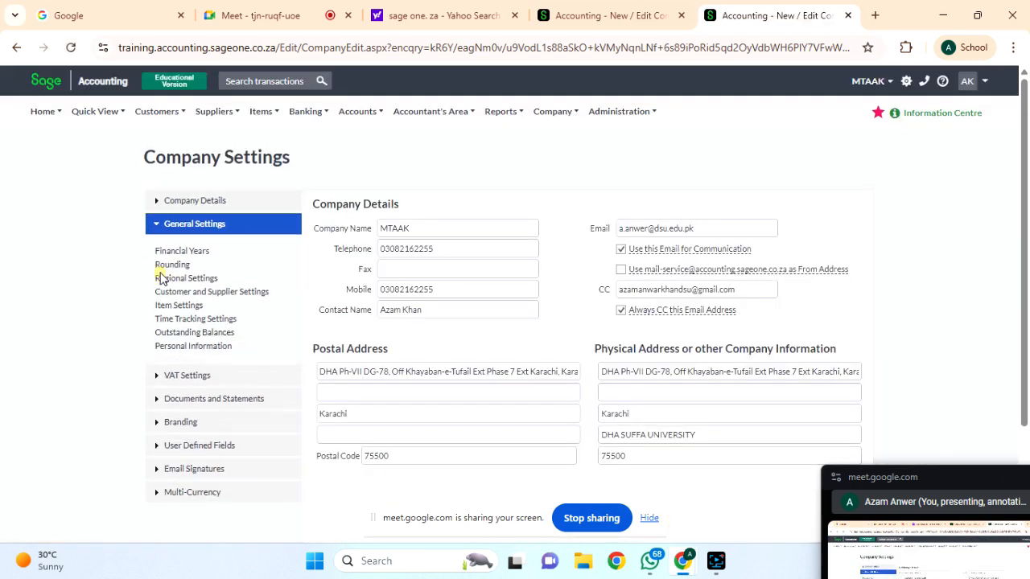
left_click(174, 348)
scroll(232, 379, "down", 1)
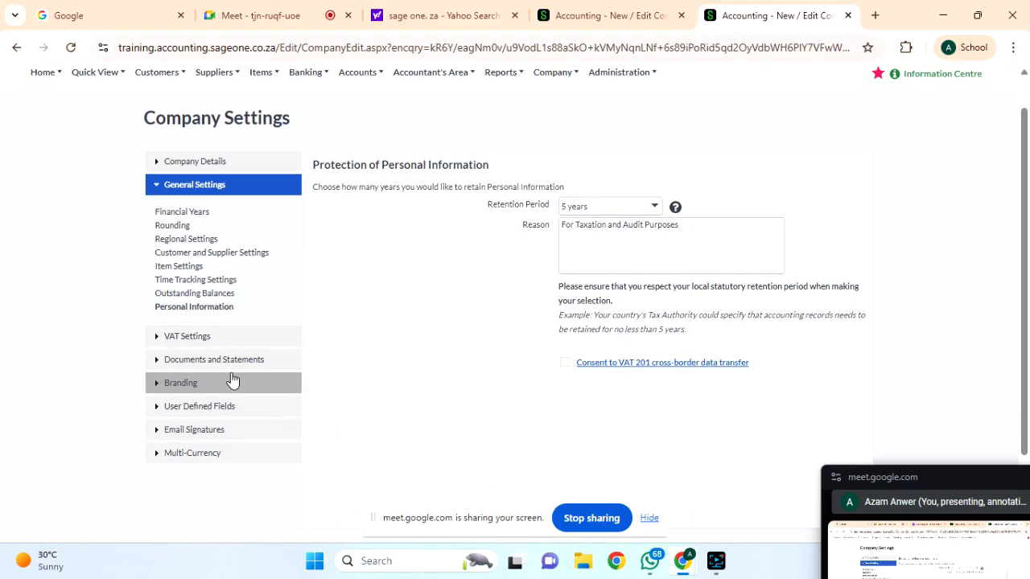
left_click(249, 338)
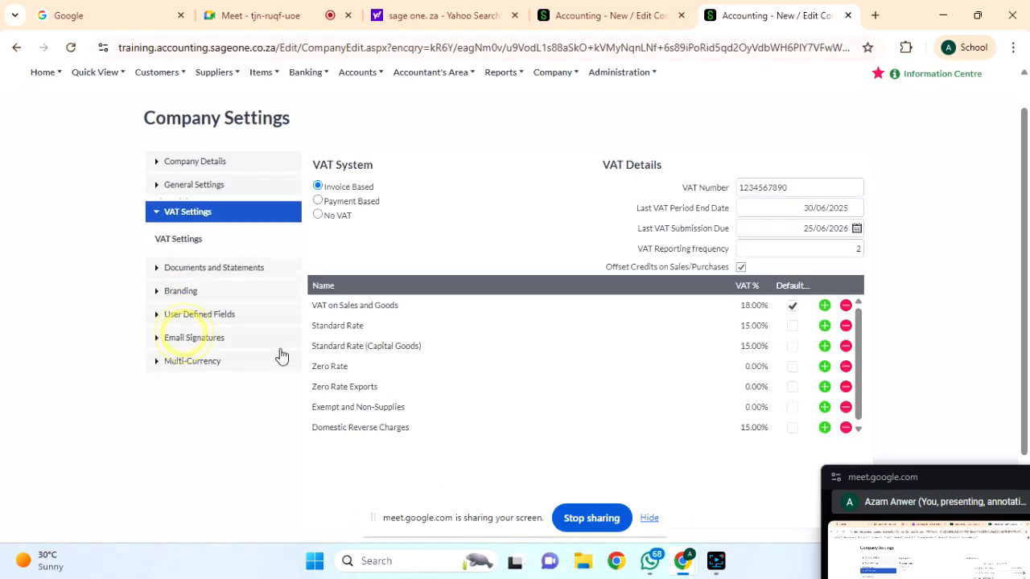
left_click(203, 266)
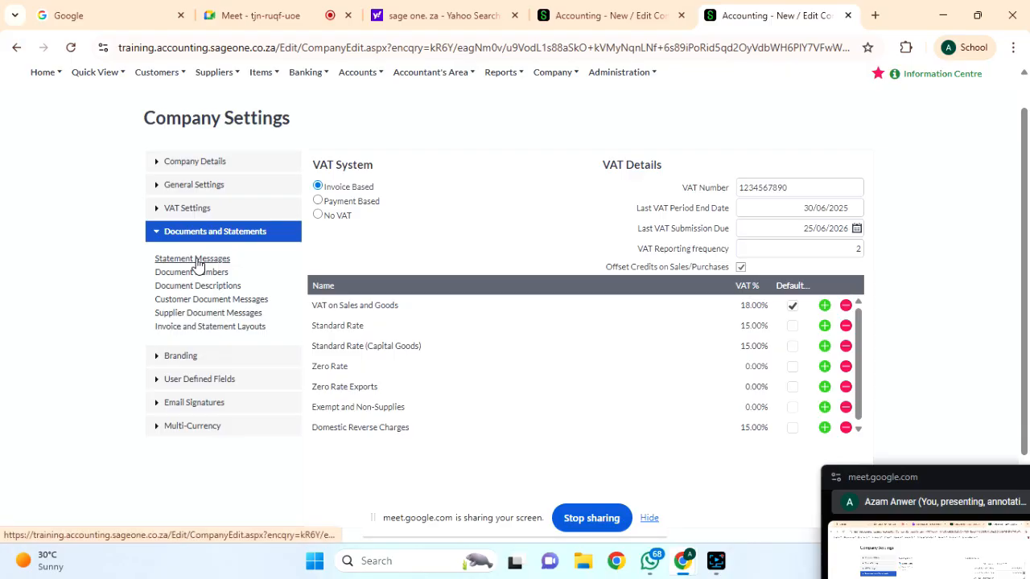
left_click(197, 262)
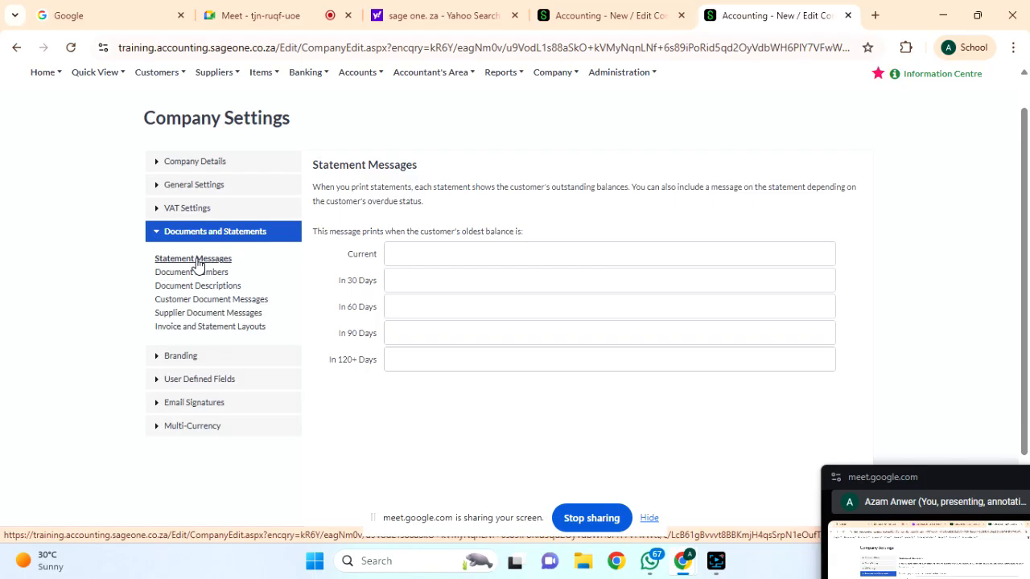
Set the Current statement message to 'Please make a payment.'.
left_click(408, 251)
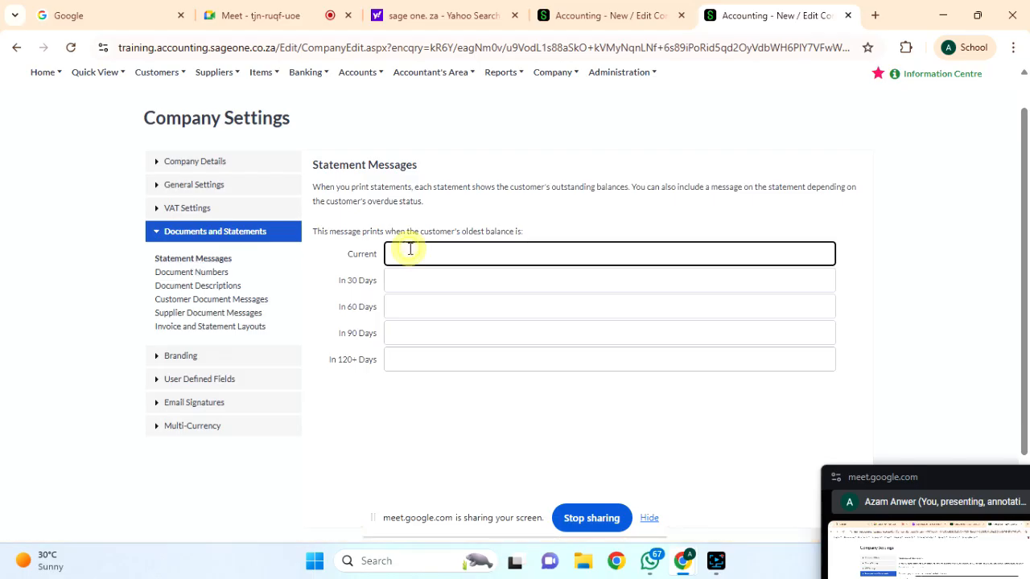
type("Amount is due kindly make a payment")
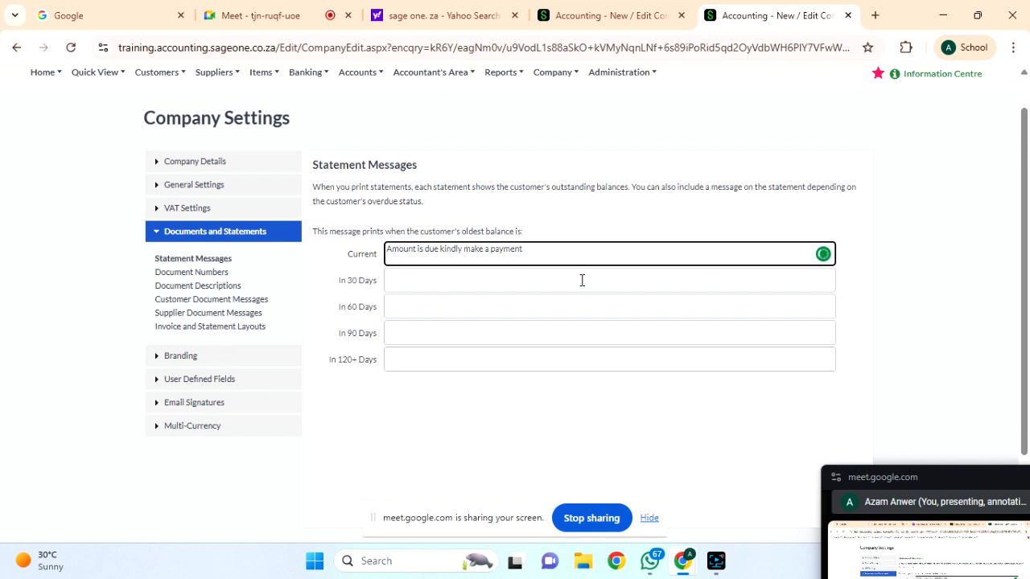
left_click_drag(540, 253, 375, 264)
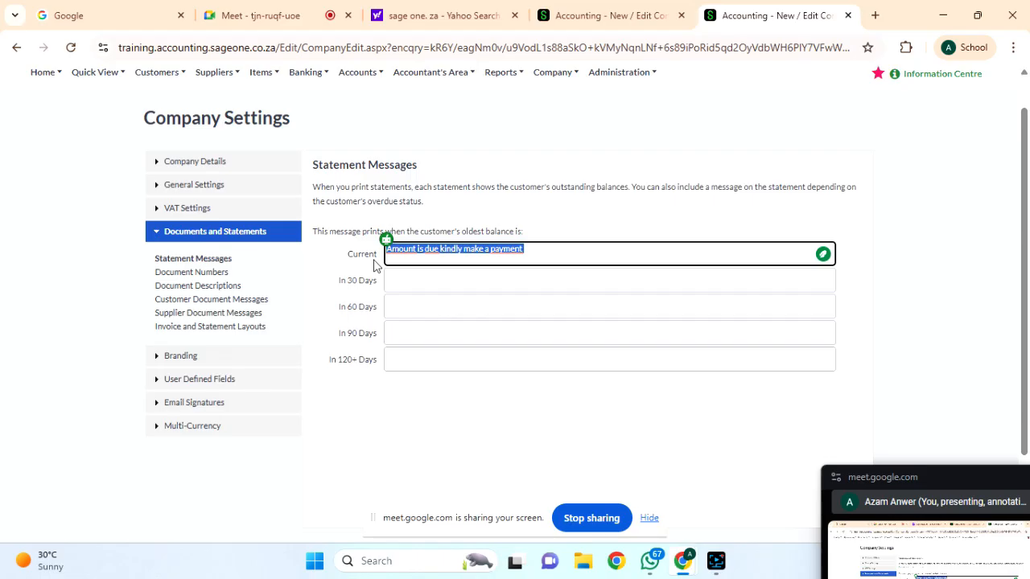
key("BackSpace")
type("Plea")
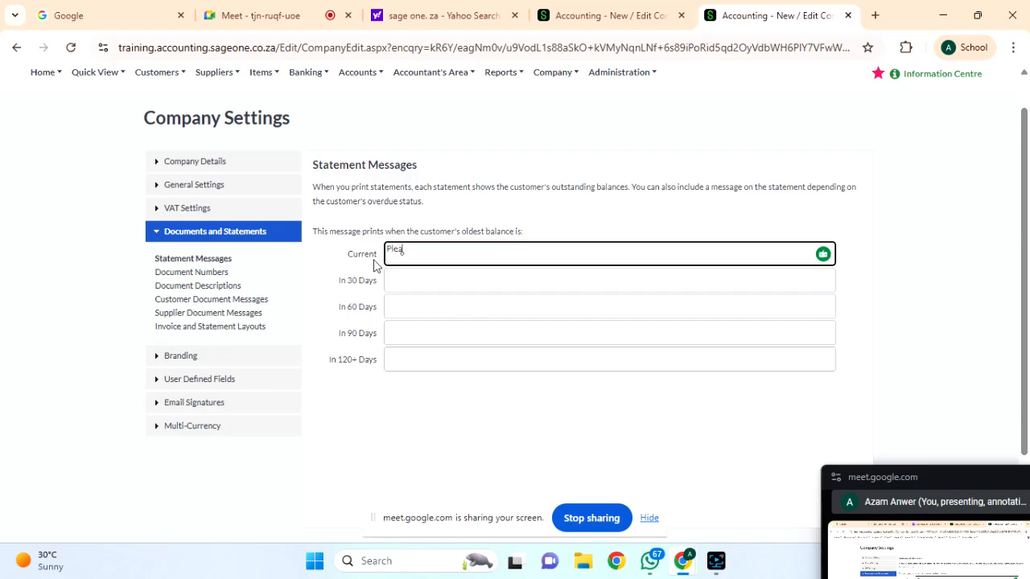
type("se make a payment")
left_click(392, 281)
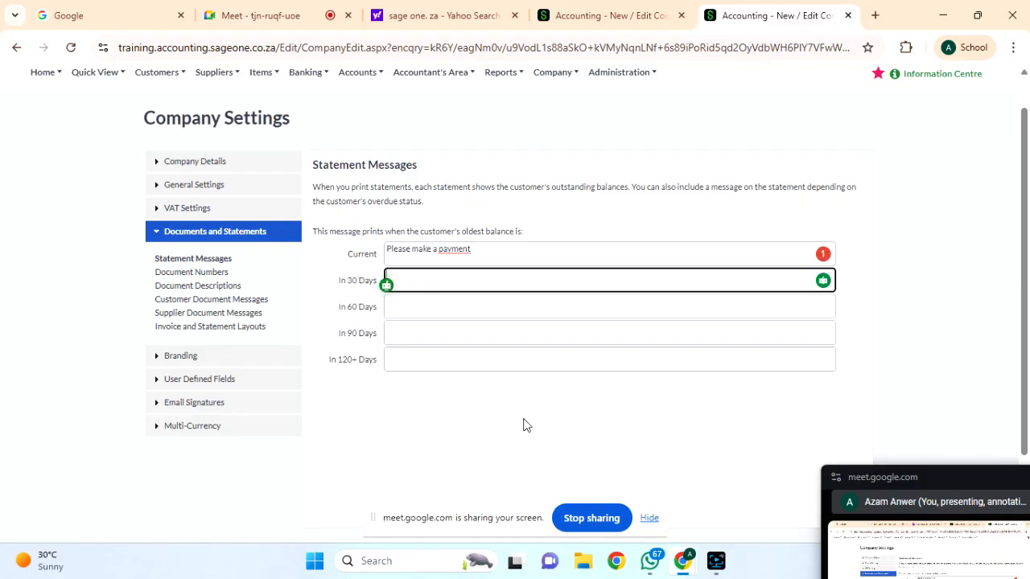
mouse_move(455, 250)
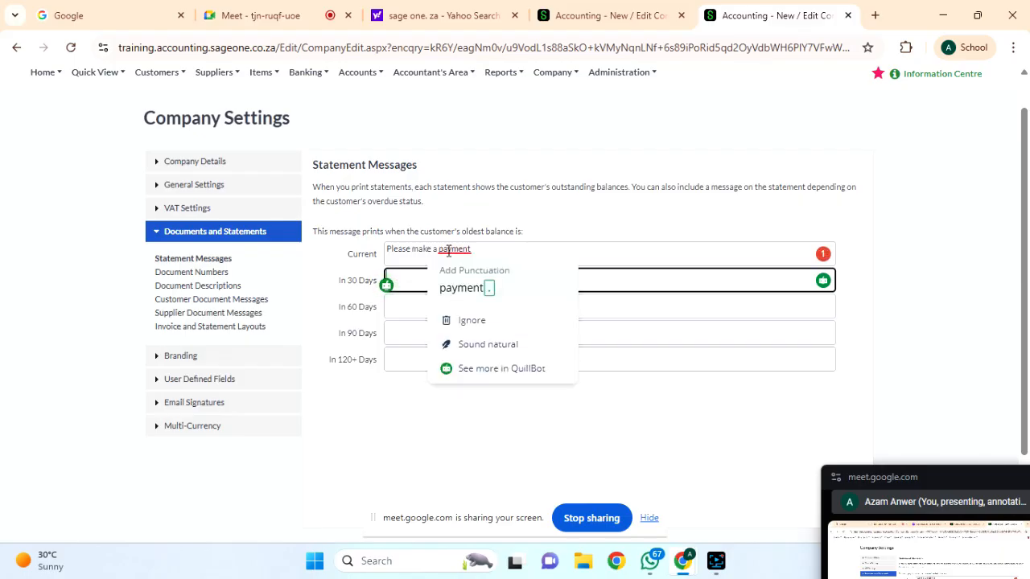
left_click(455, 294)
Set the In 30 Days message to 'Payment is due kindly make a payment to avail discount'.
left_click(427, 281)
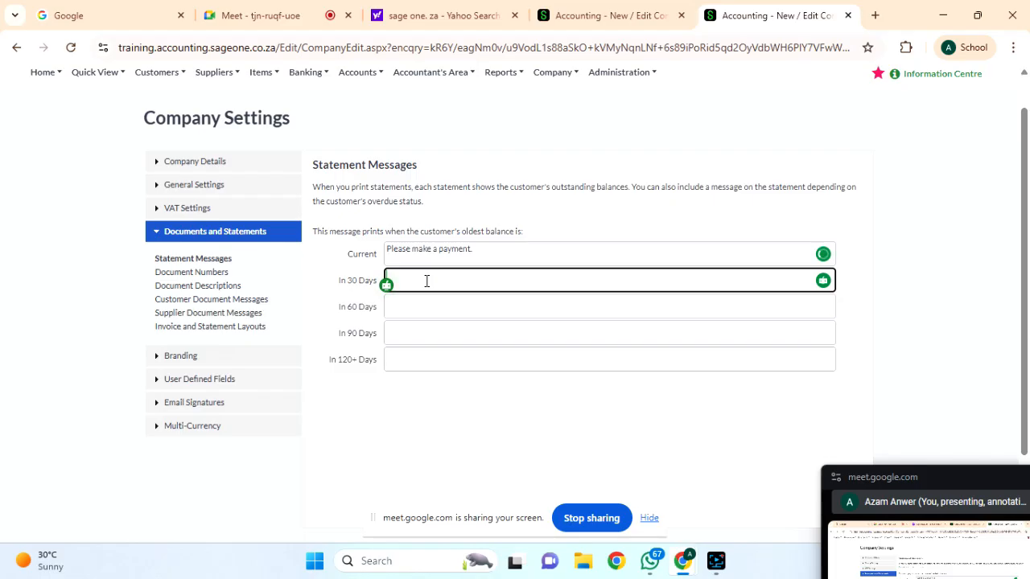
type("account")
key("BackSpace")
key("BackSpace")
key("BackSpace")
key("BackSpace")
key("BackSpace")
key("BackSpace")
key("BackSpace")
type("Payment is due")
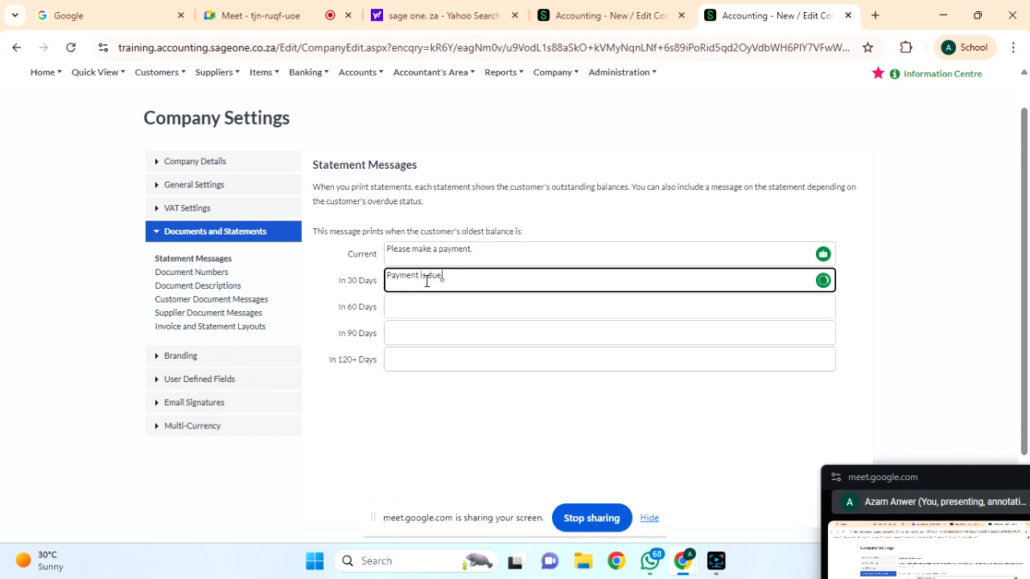
type(" kindly make a payment.")
key("BackSpace")
type("to avail discount")
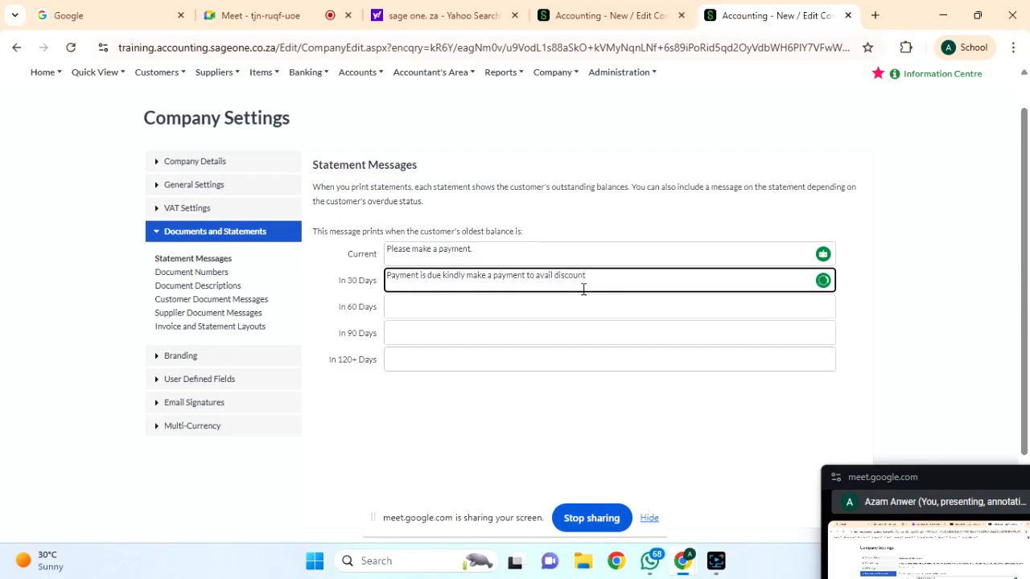
Enter 'Payment is pending from 60 days, kindly make a payment before product get out of stock' for In 60 Days.
left_click(402, 304)
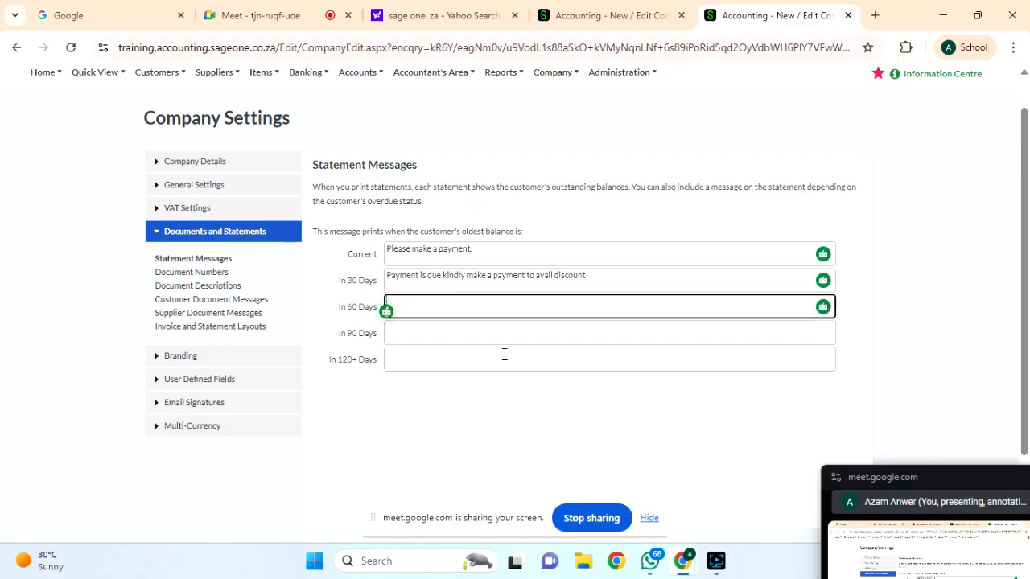
type("Payment")
type("is pe")
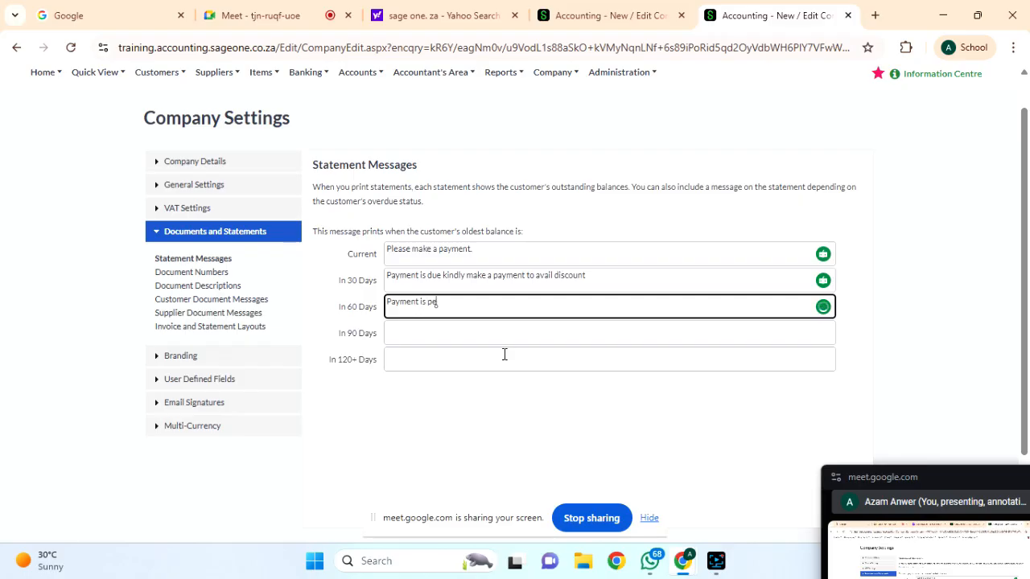
type("nding from 60 days, kindly ma")
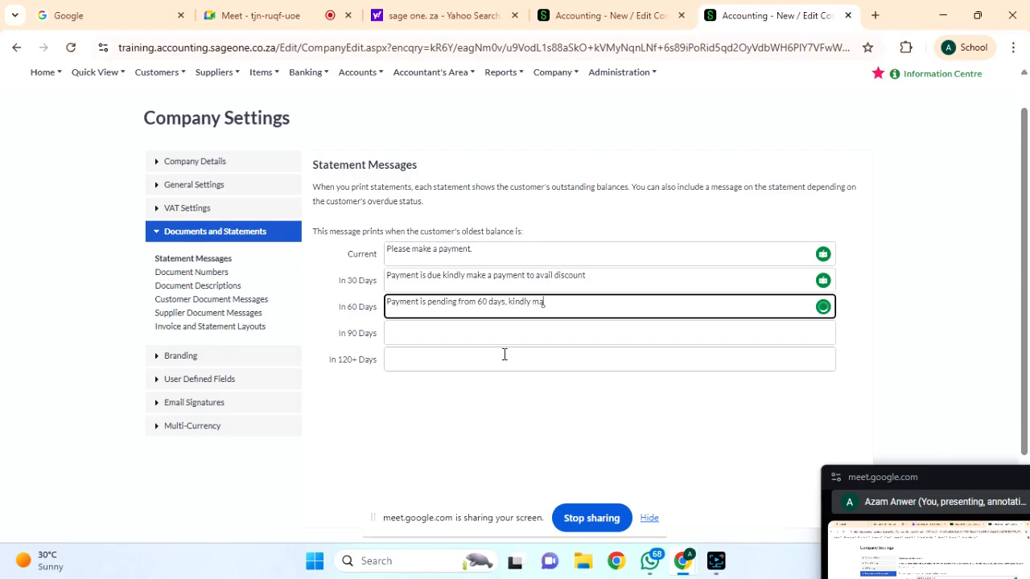
type("ke a payment before product")
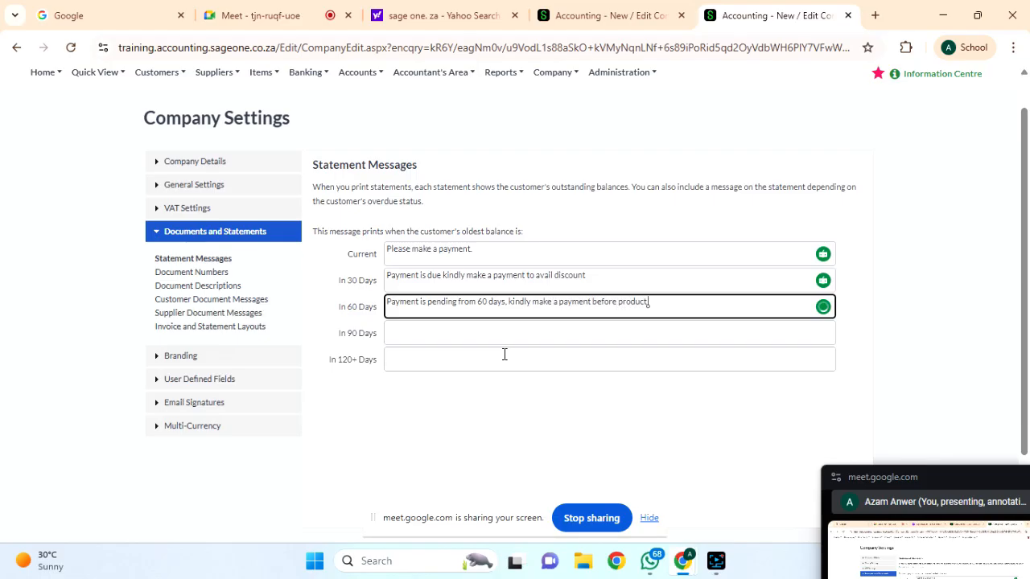
type(" get out.")
type("f stock")
left_click(419, 335)
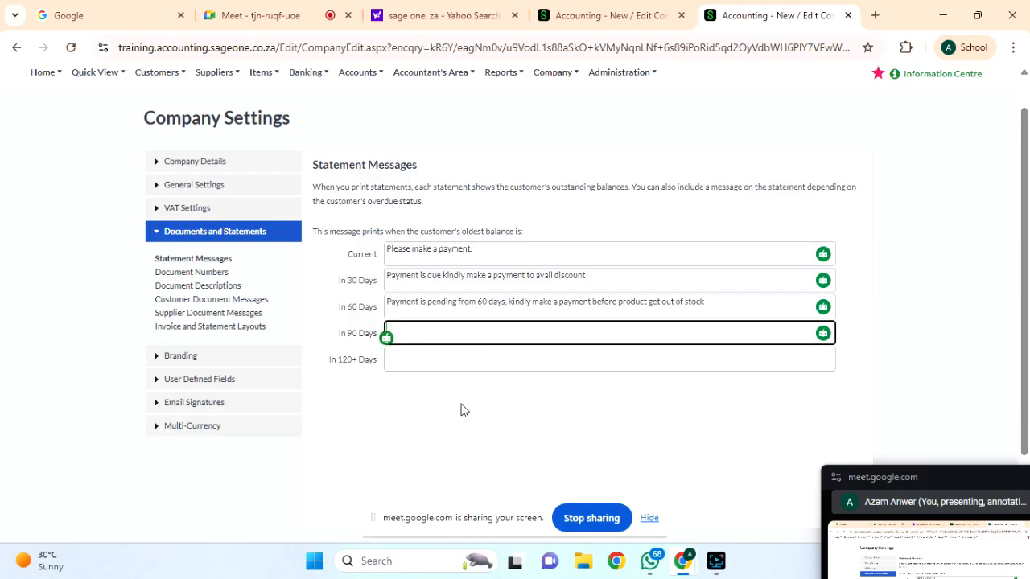
Copy the 60-day message into In 90 Days, changing it to 90 days and 'before the product prices go up'.
triple_click(573, 302)
key("ctrl+c")
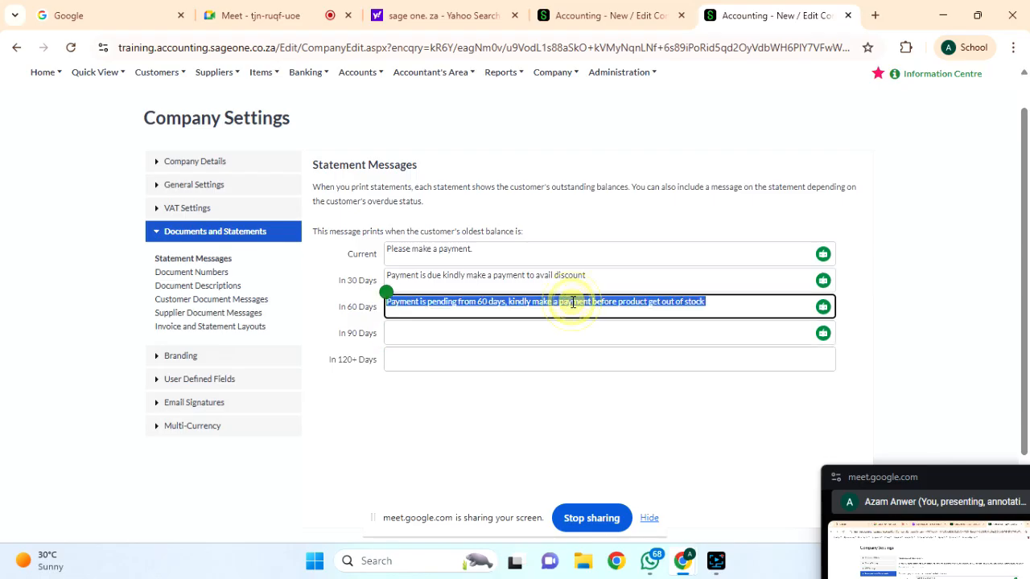
left_click(444, 338)
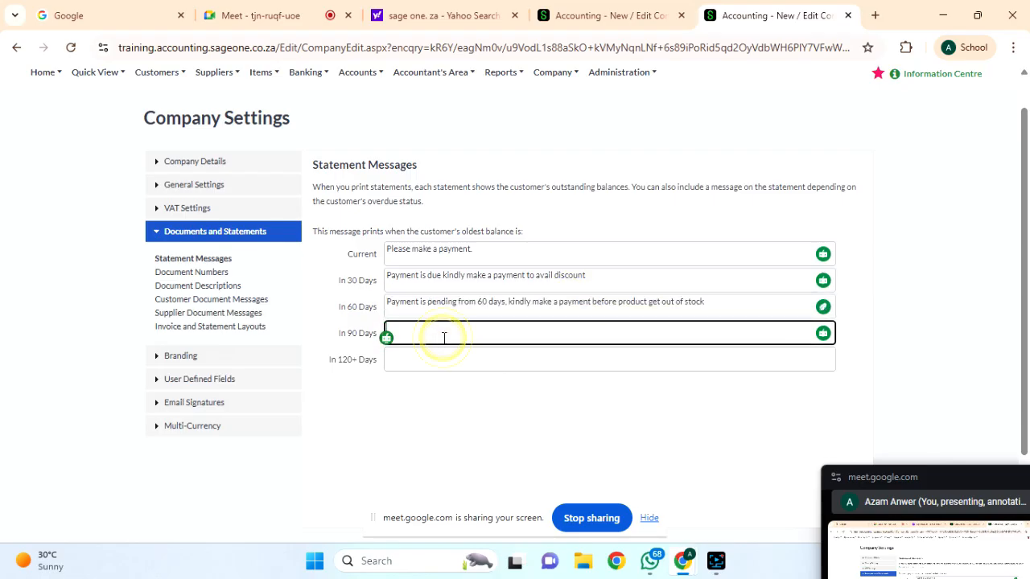
key("ctrl+v")
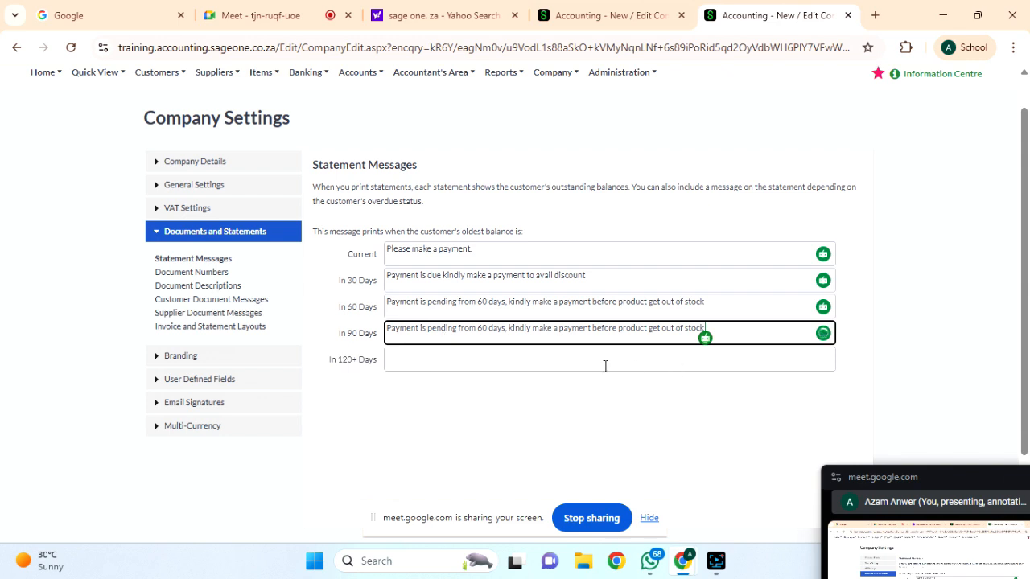
left_click(487, 330)
key("BackSpace")
key("BackSpace")
key("BackSpace")
type("90")
left_click(751, 326)
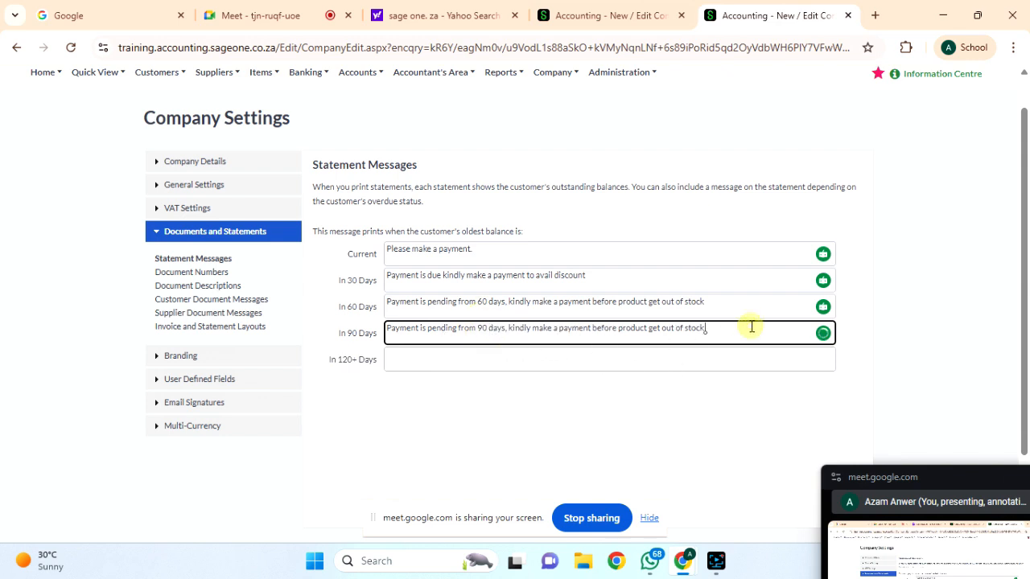
key("BackSpace")
key("BackSpace")
key("BackSpace")
key("BackSpace")
key("BackSpace")
key("BackSpace")
key("BackSpace")
key("BackSpace")
key("BackSpace")
key("BackSpace")
key("BackSpace")
key("BackSpace")
key("BackSpace")
key("BackSpace")
key("BackSpace")
key("BackSpace")
key("BackSpace")
key("BackSpace")
key("BackSpace")
key("BackSpace")
type("re the product prices go up")
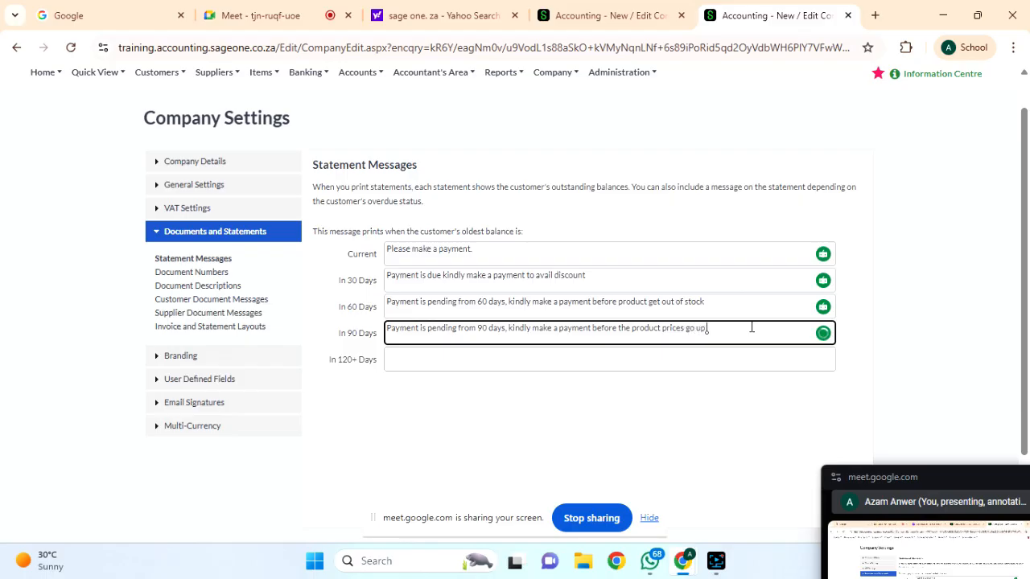
Copy the 90-day message into In 120+ Days and accept the suggested full stop.
triple_click(629, 325)
key("ctrl+c")
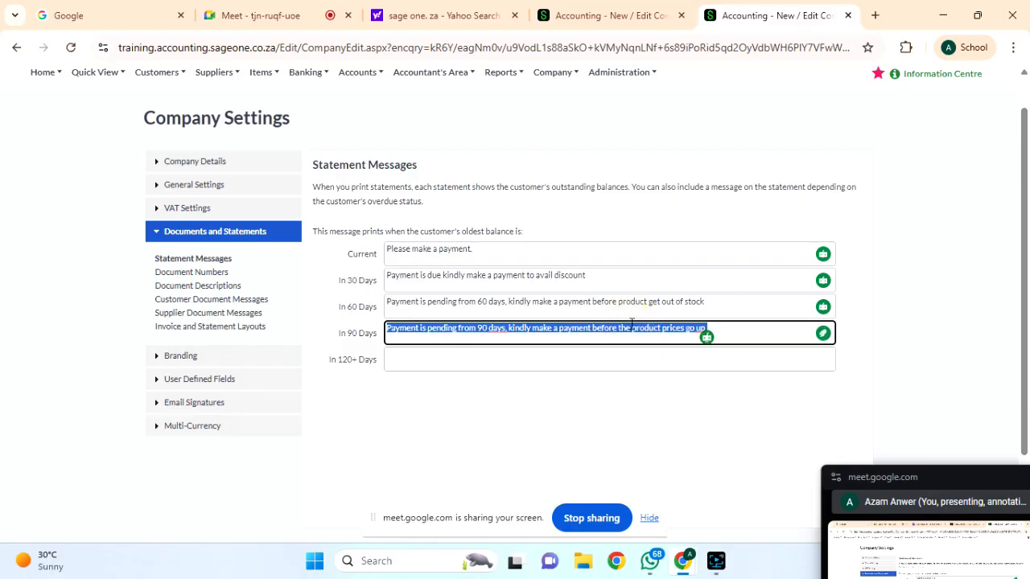
left_click(460, 356)
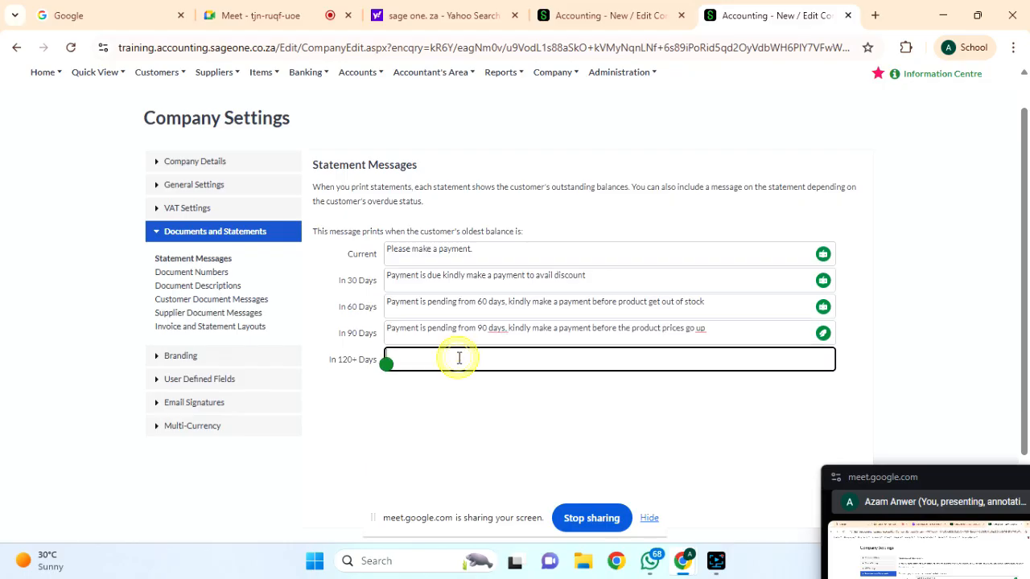
key("ctrl+v")
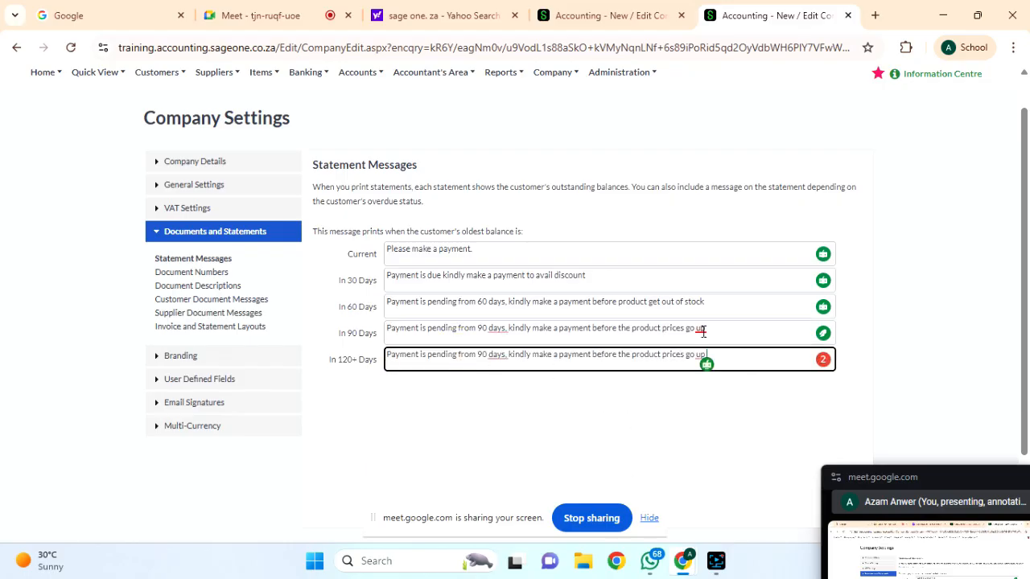
mouse_move(701, 330)
left_click(713, 368)
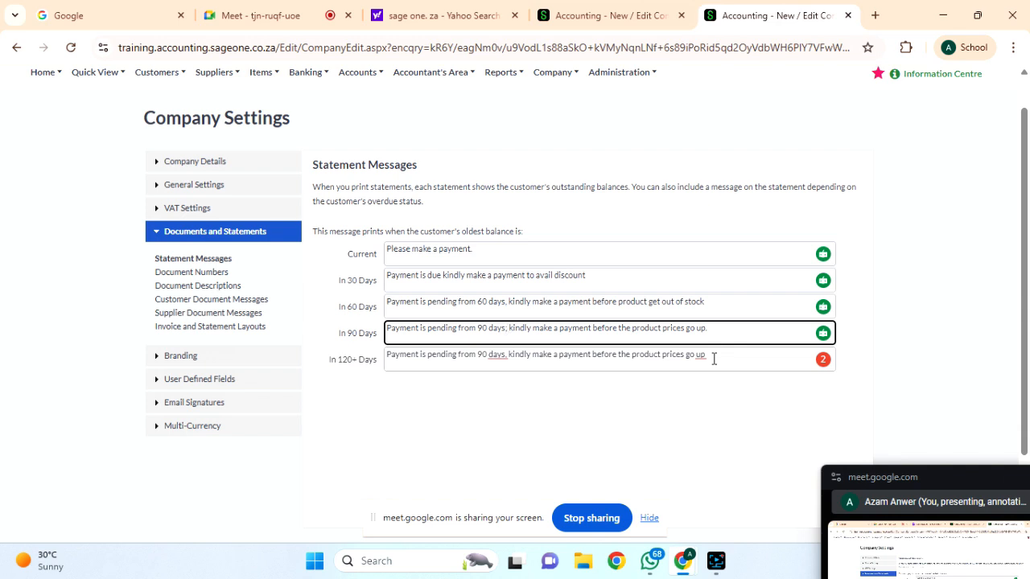
Replace the 120+ Days text with a new 'Not hear from you for the product... kindly make payment' message.
triple_click(713, 359)
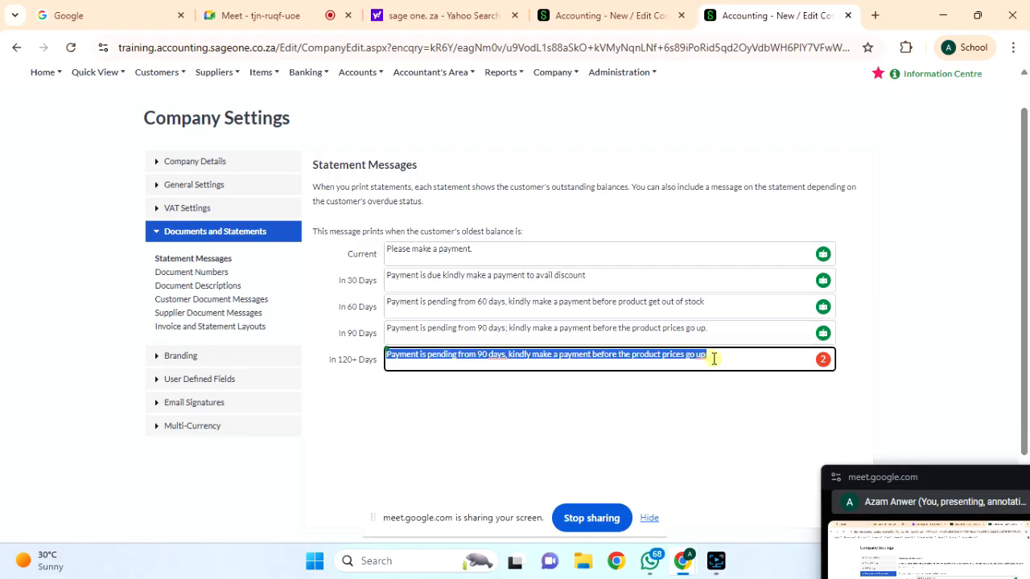
left_click(710, 355)
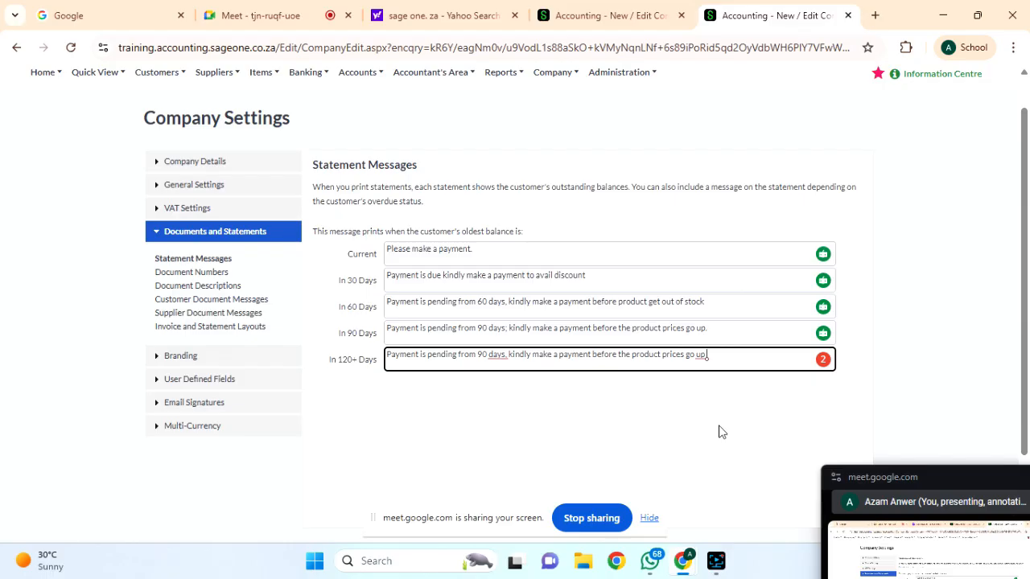
key("BackSpace")
key("BackSpace")
key("BackSpace")
key("BackSpace")
key("BackSpace")
key("BackSpace")
key("BackSpace")
key("BackSpace")
key("BackSpace")
key("BackSpace")
key("BackSpace")
key("BackSpace")
key("BackSpace")
key("BackSpace")
key("BackSpace")
key("BackSpace")
key("BackSpace")
key("BackSpace")
key("BackSpace")
key("BackSpace")
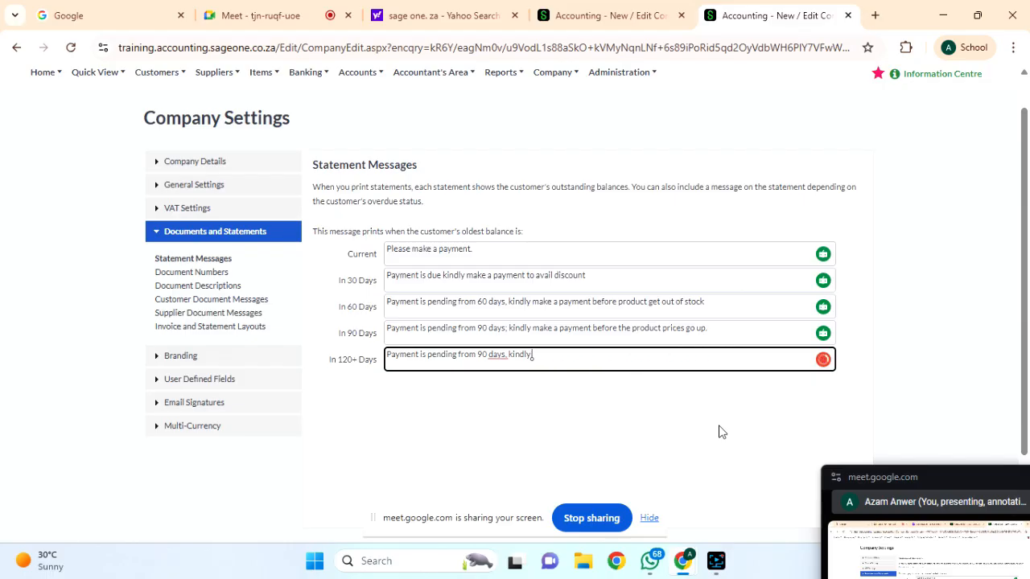
key("BackSpace")
key("BackSpace")
key("BackSpace")
key("BackSpace")
key("BackSpace")
key("BackSpace")
key("BackSpace")
key("BackSpace")
key("BackSpace")
key("BackSpace")
key("BackSpace")
key("BackSpace")
key("BackSpace")
key("BackSpace")
key("BackSpace")
key("BackSpace")
key("BackSpace")
key("BackSpace")
key("BackSpace")
key("BackSpace")
type("Not")
type(" hear from y")
type("ou from")
key("BackSpace")
key("BackSpace")
key("BackSpace")
type("or the prod")
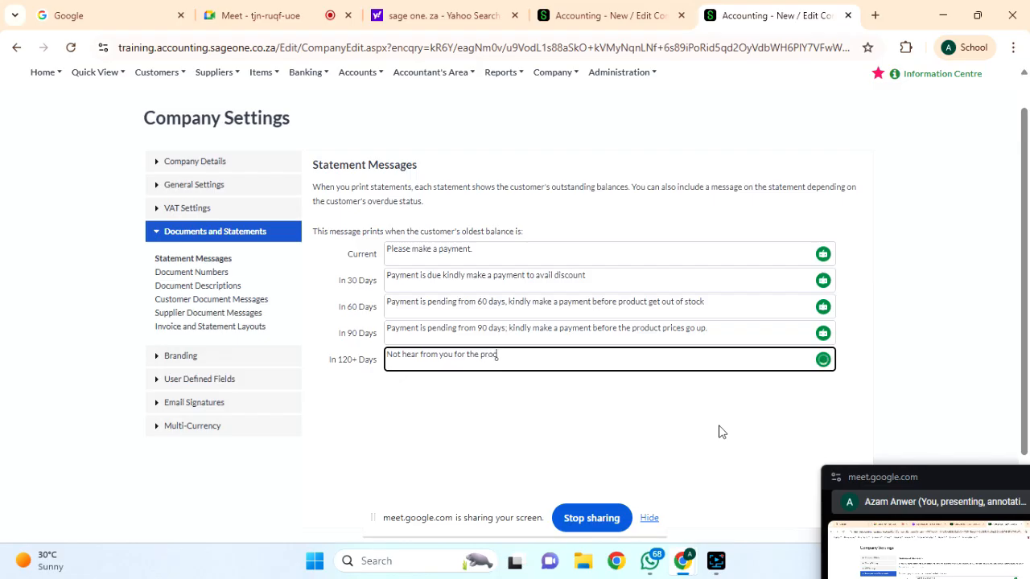
type("duct. kindly make payment.")
key("BackSpace")
Insert 'for the product for over quarter', add a period after payment, and append 'to get the product'.
left_click(510, 354)
type("for the product for over ")
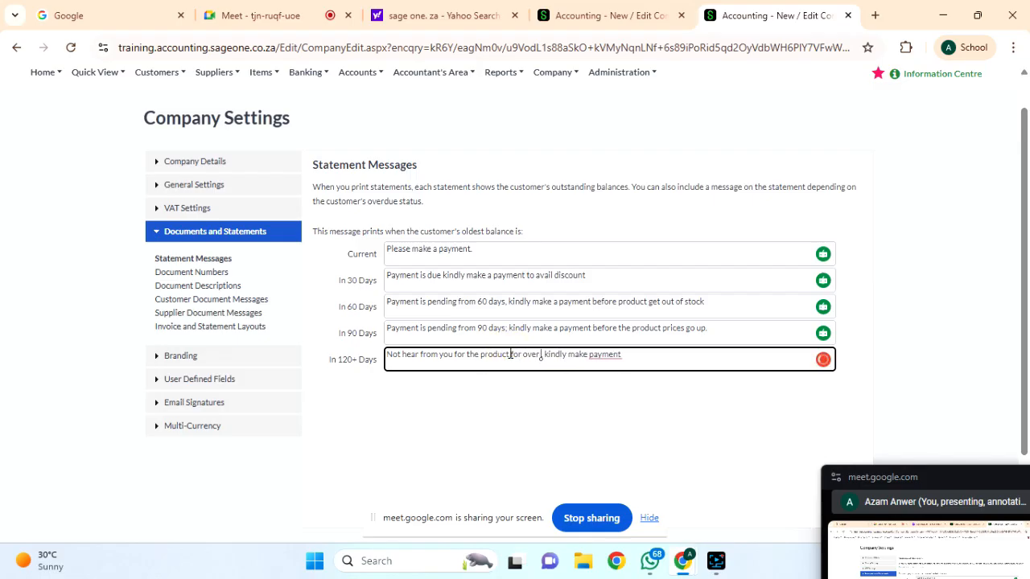
type("qu")
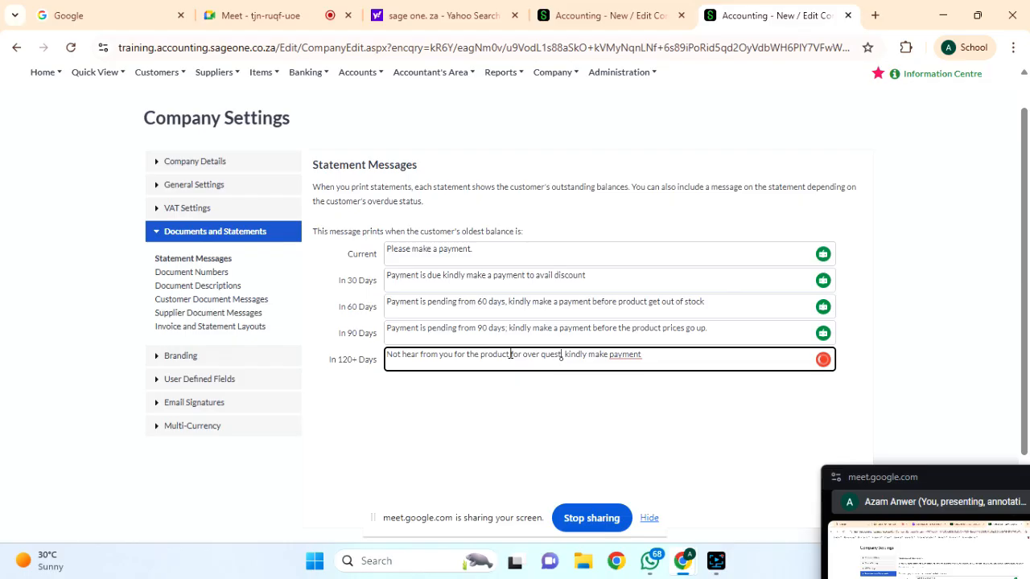
type("arter")
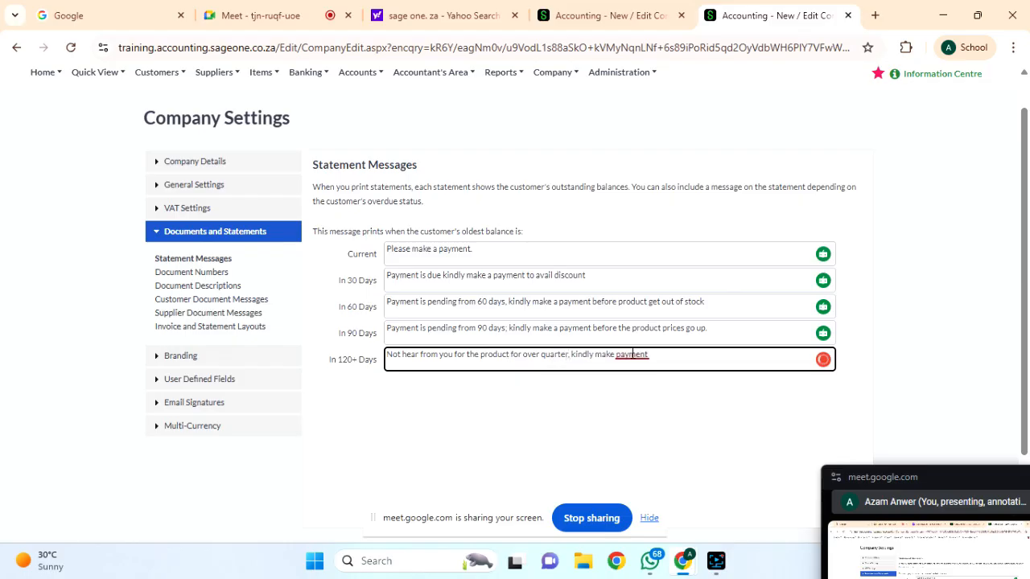
mouse_move(636, 356)
left_click(636, 390)
type("to")
key("BackSpace")
key("BackSpace")
type("get the product.")
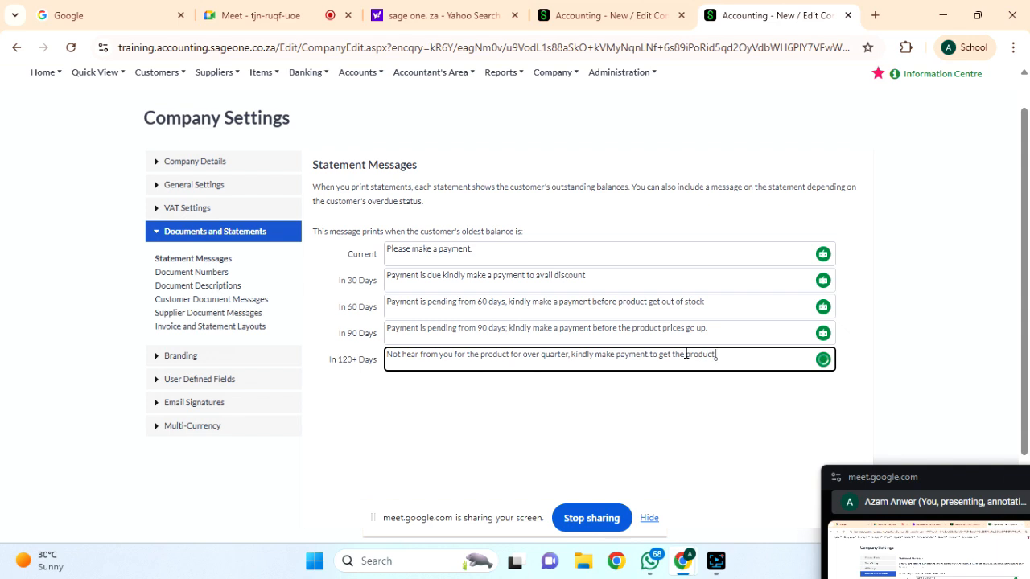
scroll(686, 354, "down", 2)
Save the statement messages and go to Document Descriptions under Documents and Statements.
left_click(433, 453)
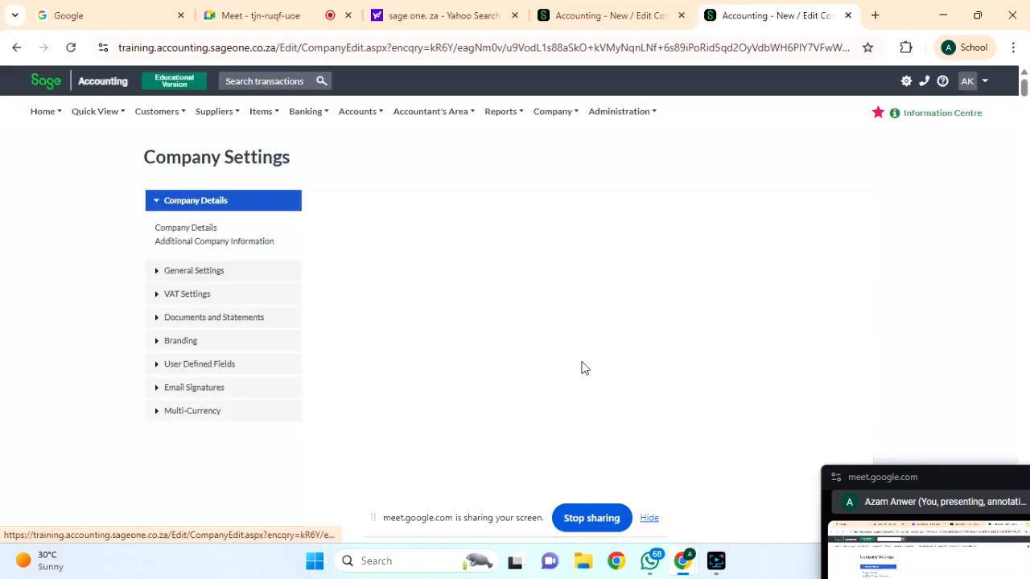
scroll(446, 342, "down", 2)
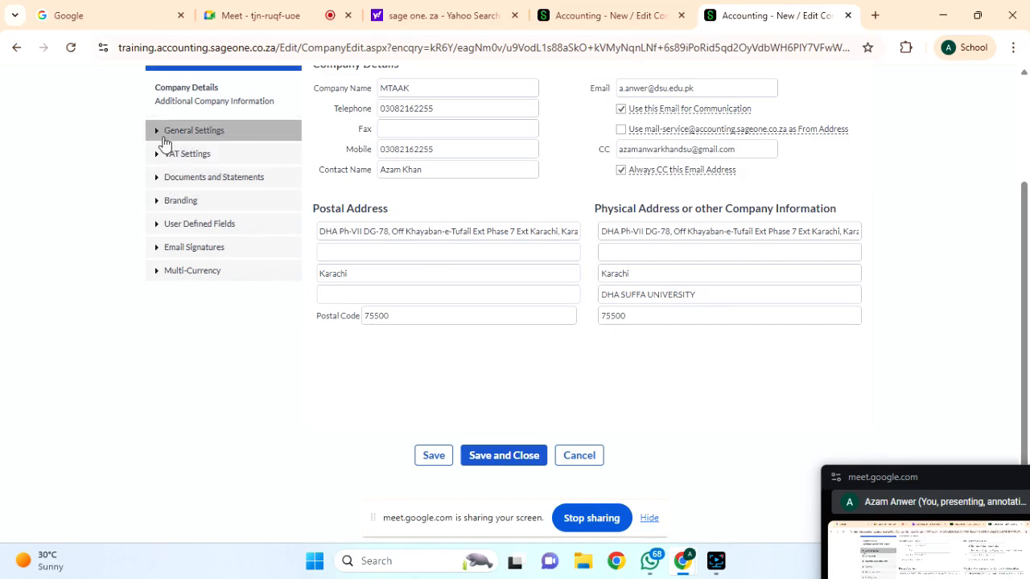
left_click(165, 176)
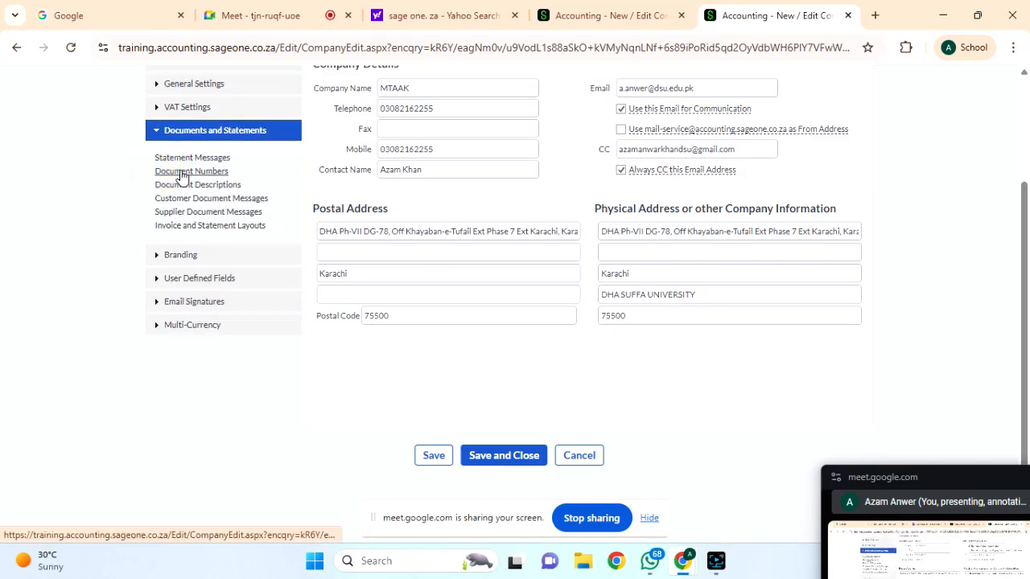
left_click(181, 186)
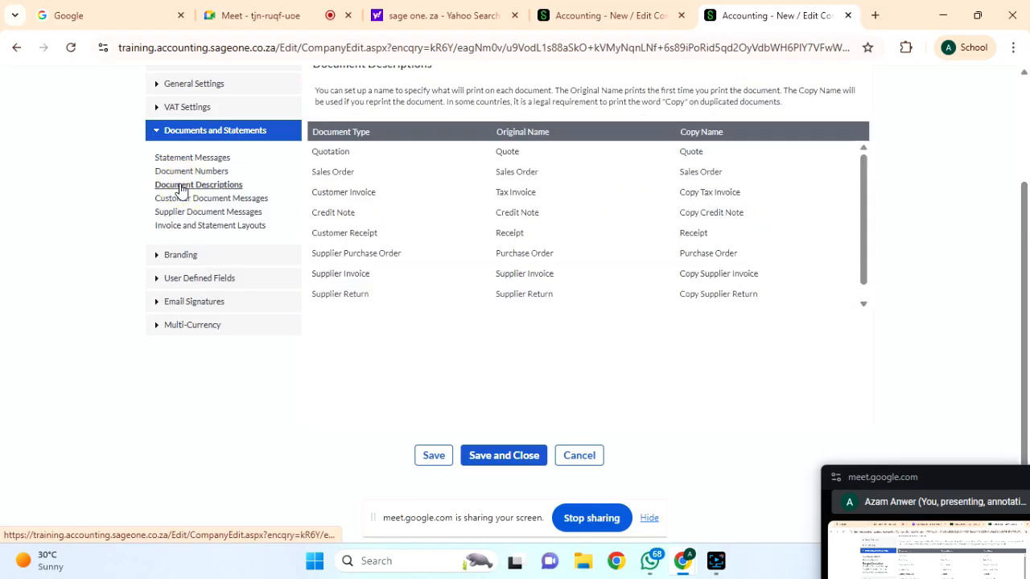
Scroll through the Document Descriptions table of original and copy document names.
scroll(586, 416, "up", 1)
scroll(586, 416, "down", 1)
scroll(587, 416, "up", 1)
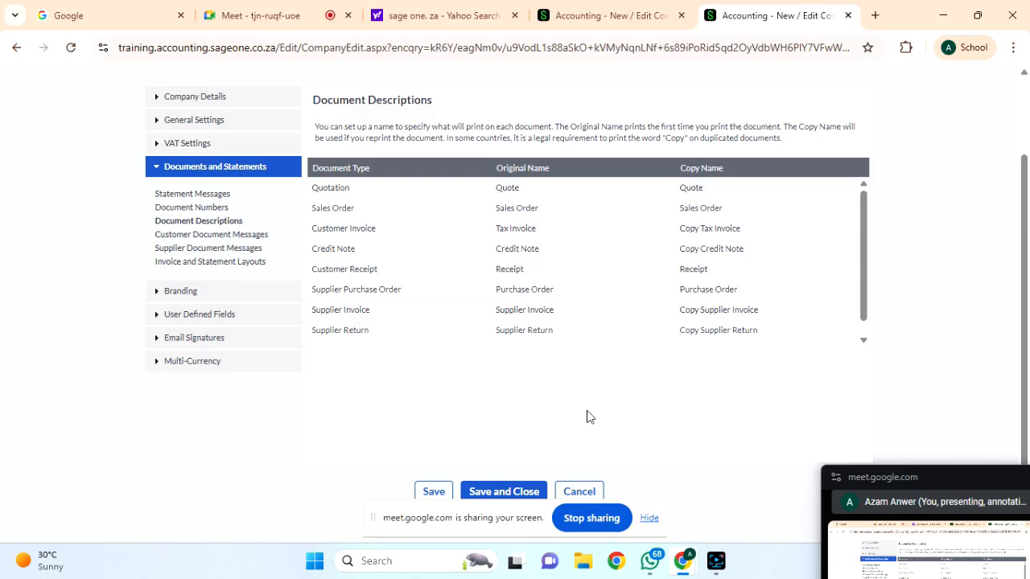
scroll(513, 273, "down", 1)
scroll(512, 276, "up", 1)
scroll(521, 326, "down", 1)
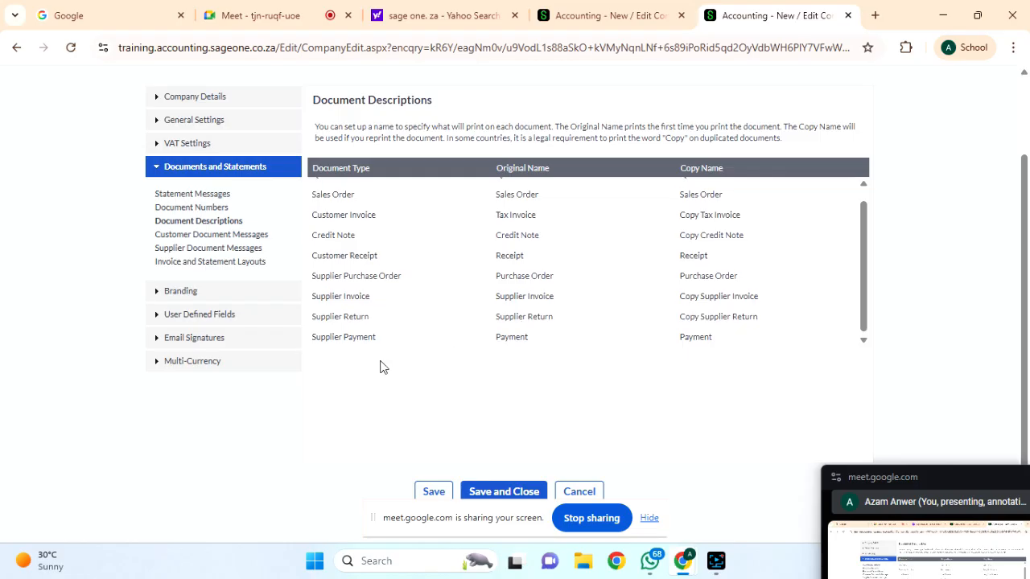
scroll(572, 328, "up", 1)
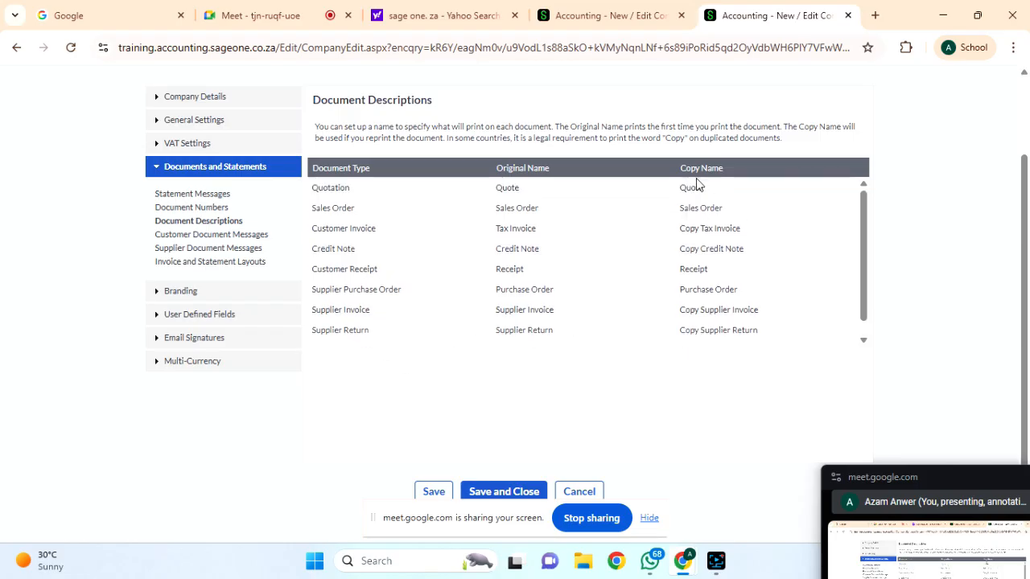
Leave the Quote and Tax Invoice original names unchanged and go to Customer Document Messages.
left_click(517, 190)
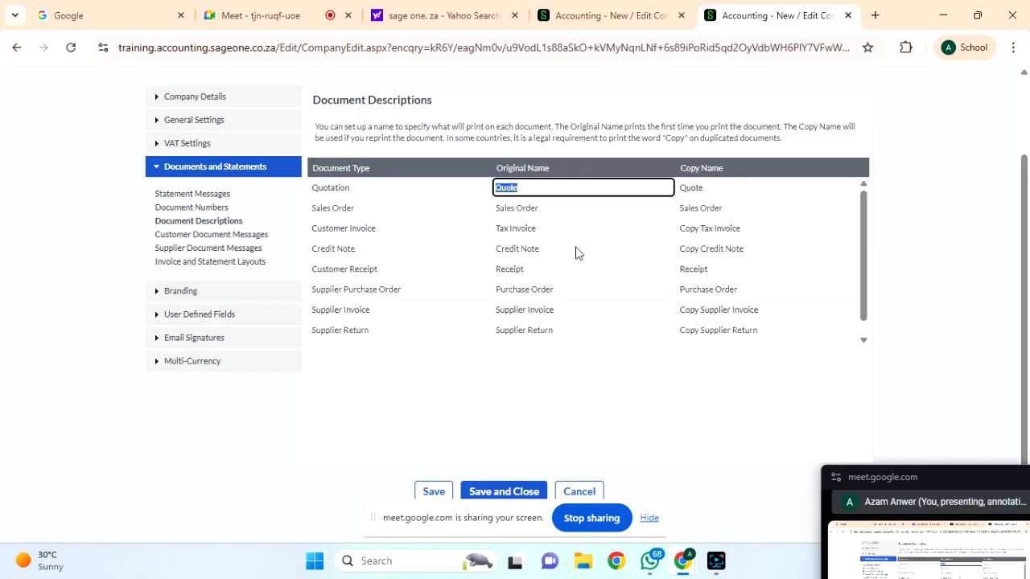
left_click(633, 380)
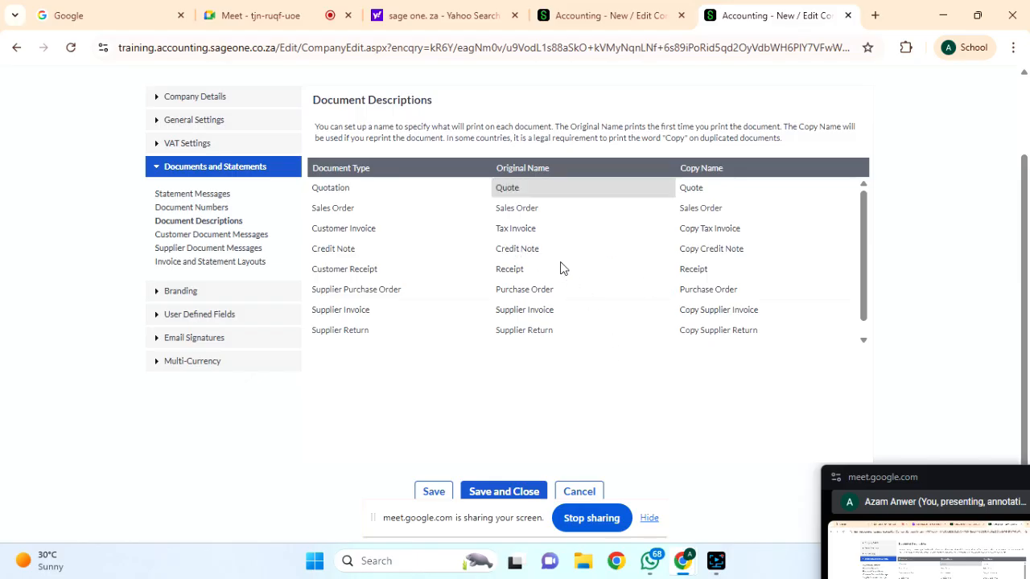
left_click(513, 231)
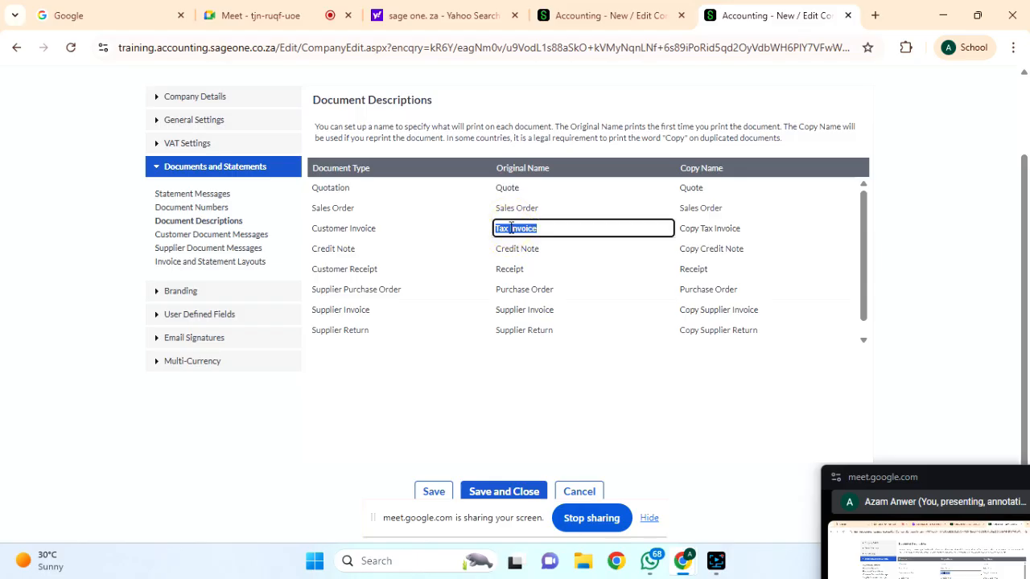
left_click(578, 408)
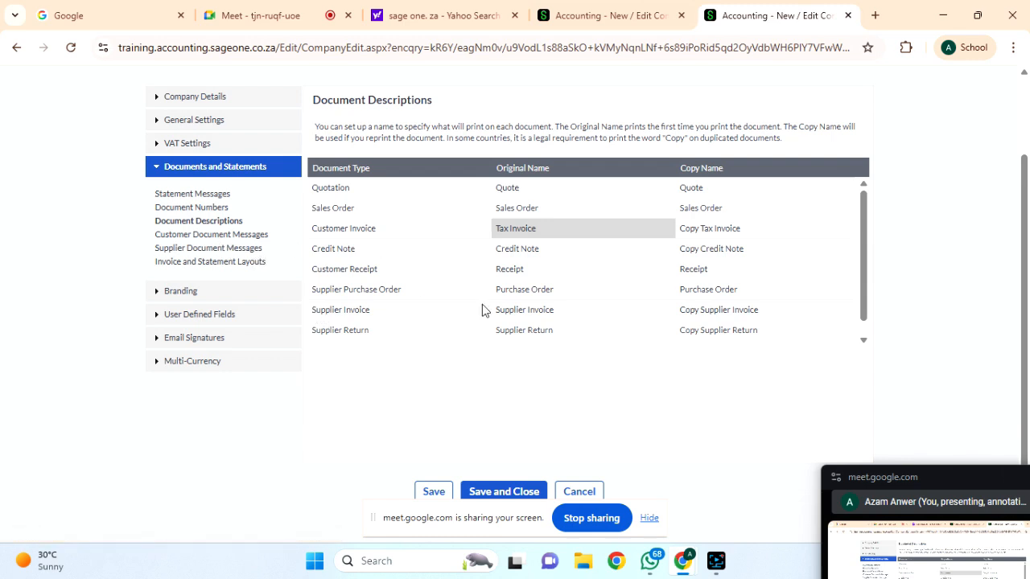
scroll(482, 304, "up", 1)
left_click(231, 283)
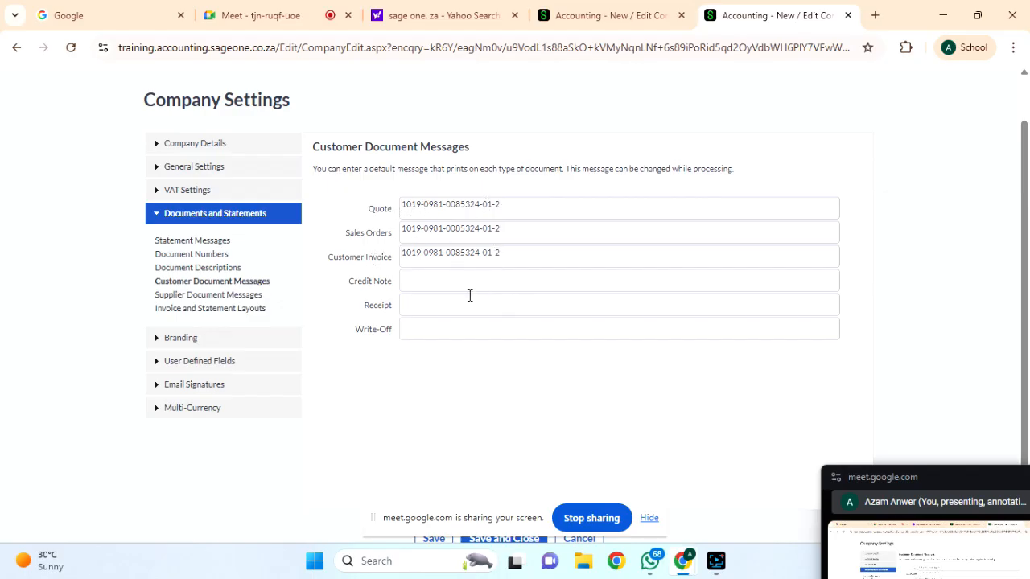
Leave the Credit Note, Receipt and Write-Off messages empty and go to Supplier Document Messages.
left_click(434, 282)
left_click(428, 304)
left_click(427, 328)
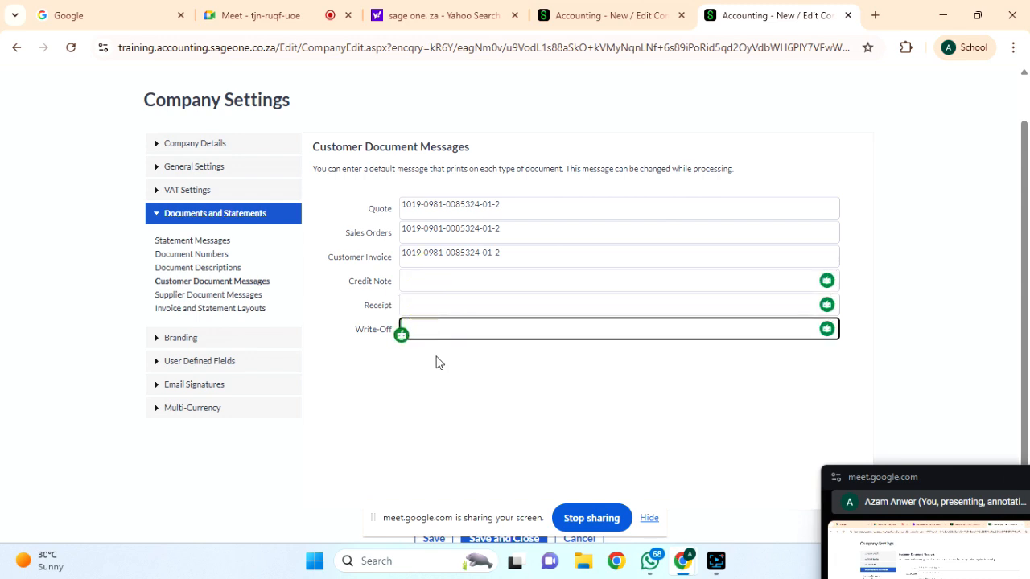
scroll(436, 362, "down", 1)
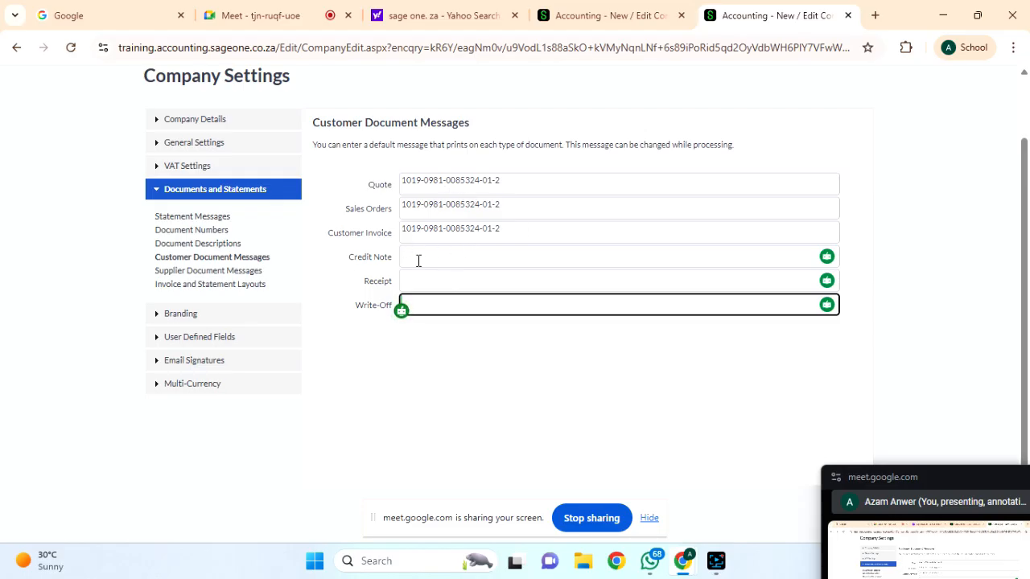
left_click(201, 273)
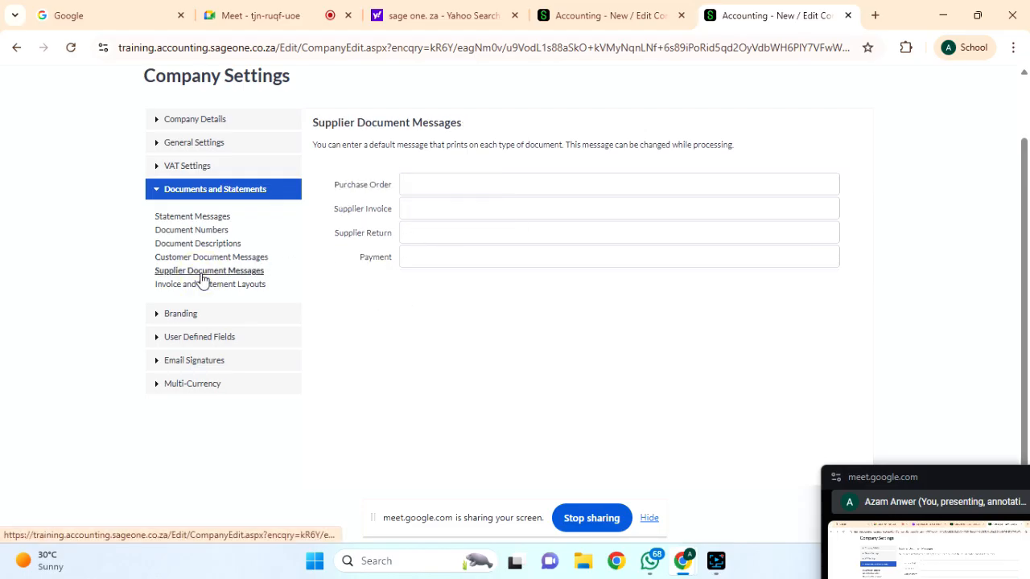
Write the Purchase Order message 'Kindly make sure all the products are in line with purchase order.'.
left_click(454, 186)
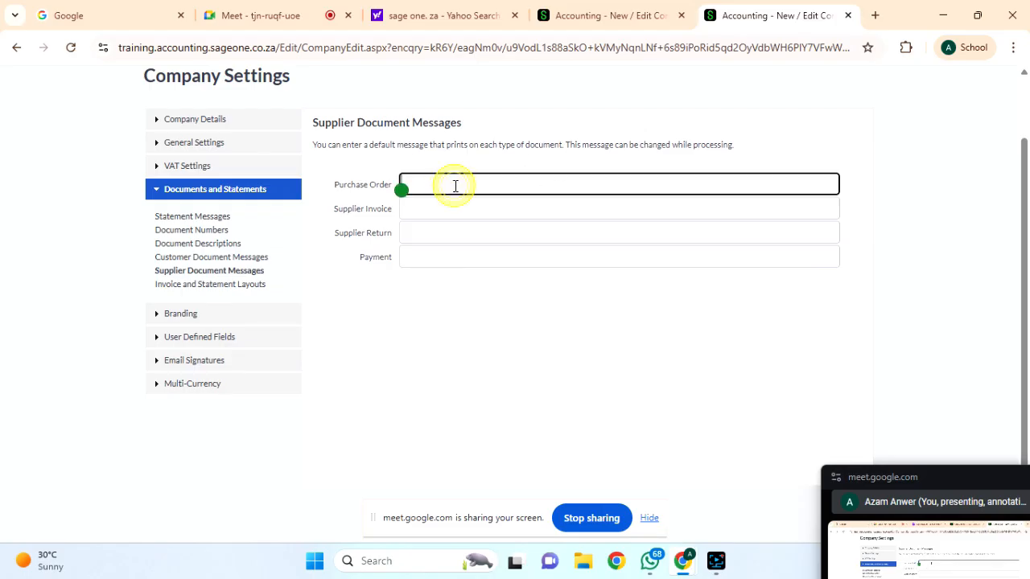
type("Kind")
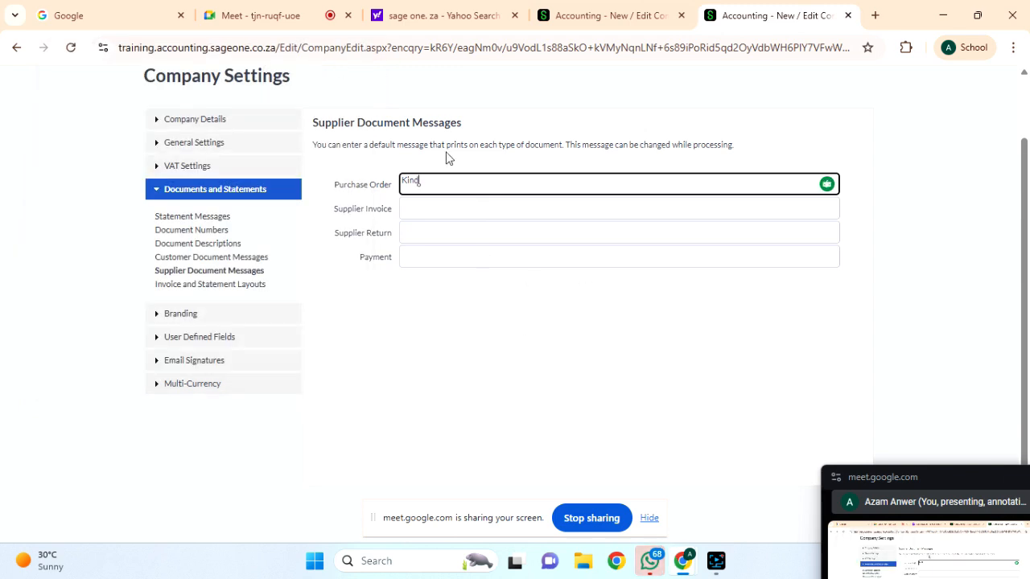
type("ly make")
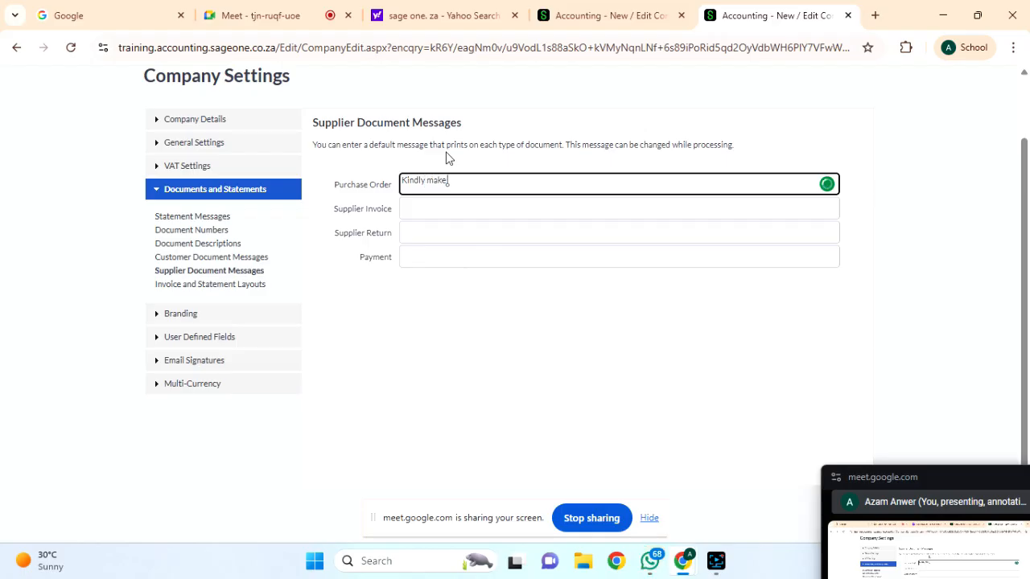
type(" sure all the roducts are in line")
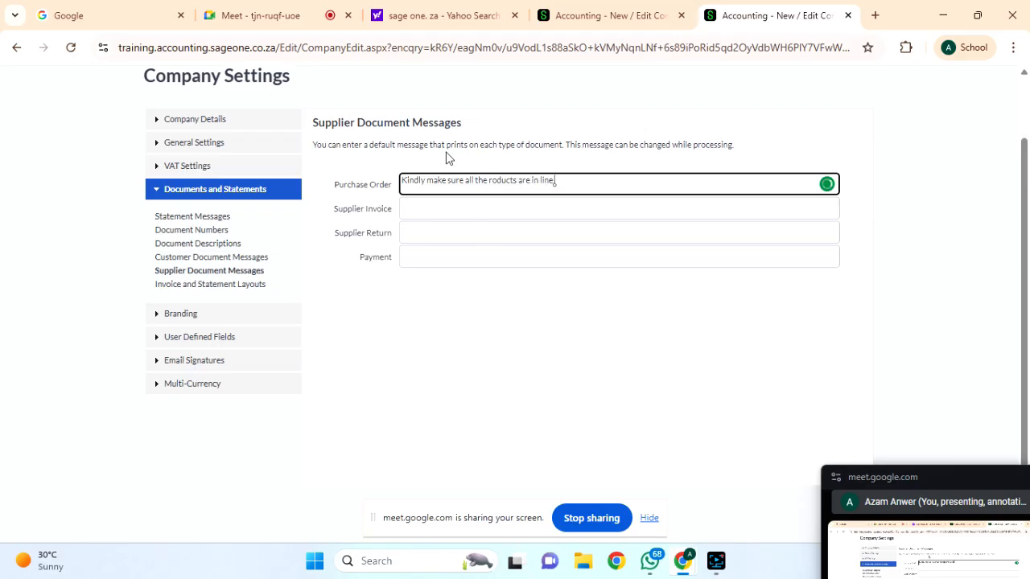
type("  with purchas")
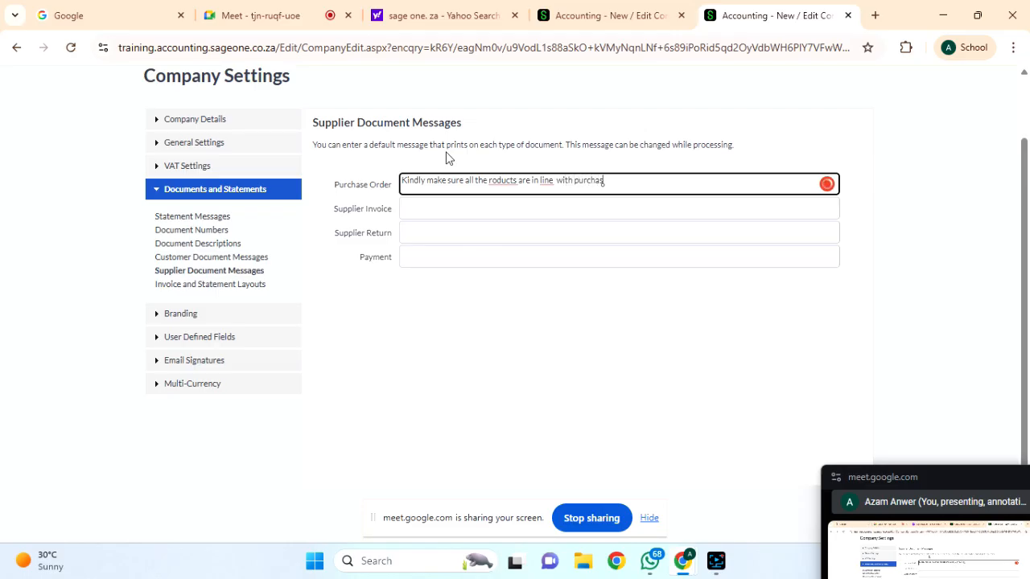
type("e order")
right_click(499, 180)
left_click(502, 216)
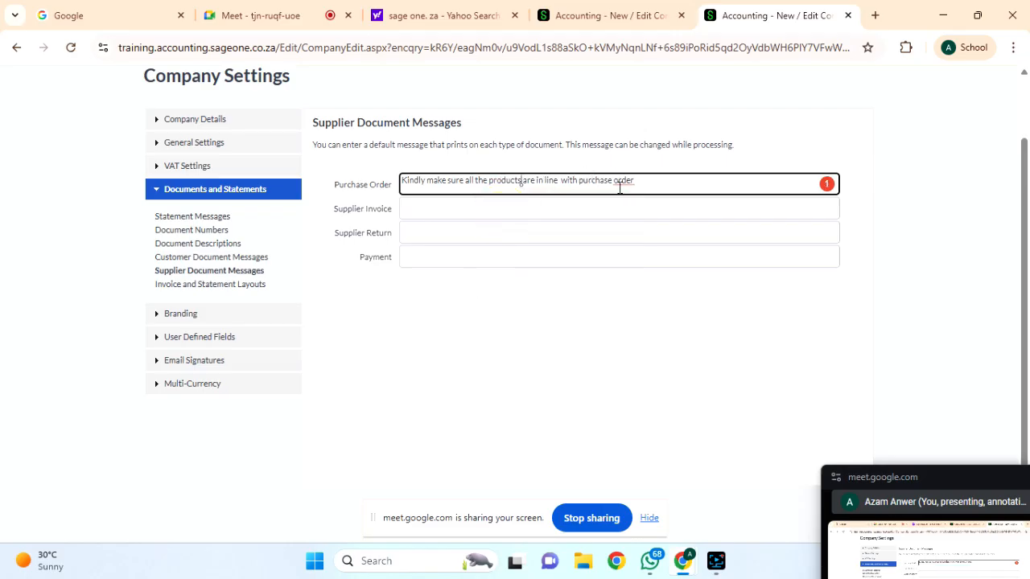
mouse_move(616, 180)
left_click(625, 218)
left_click(420, 210)
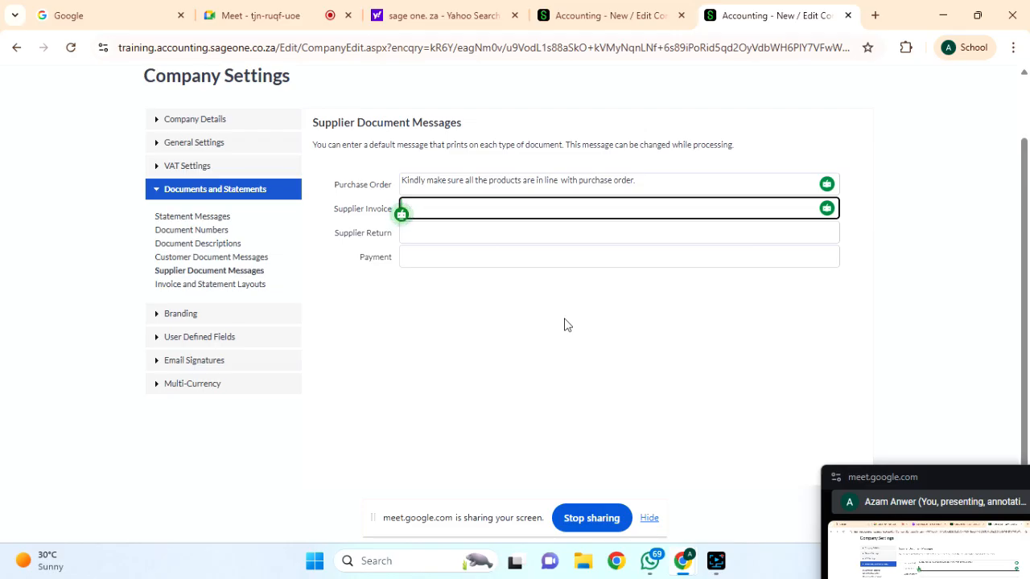
Enter Supplier Invoice 'Kindly make a payment if all items are checked.' and Supplier Return 'Kindly accept returns of'.
type("Kindly make a")
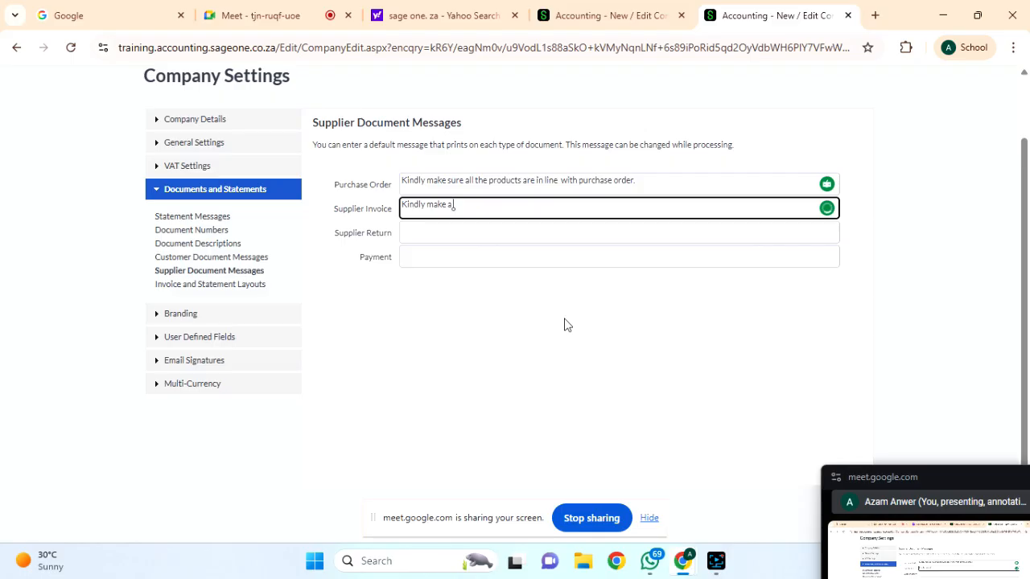
type(" payment if all items are checked")
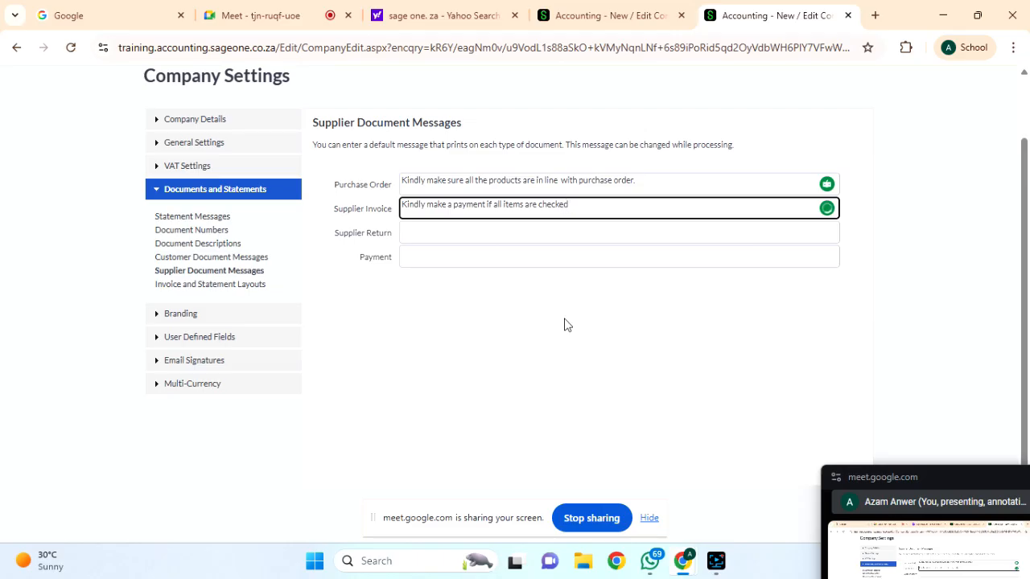
left_click(440, 234)
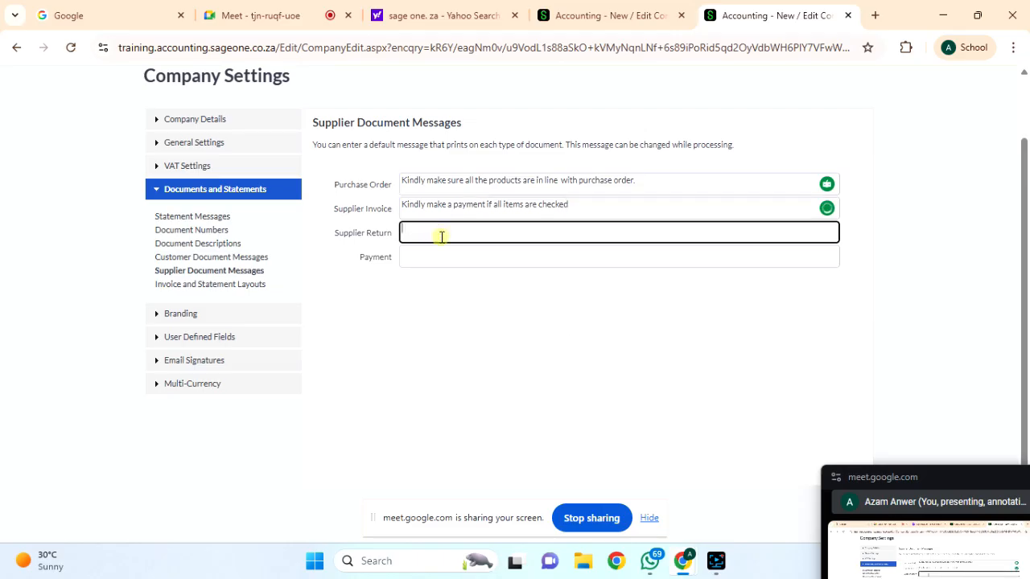
type("Kindly acc")
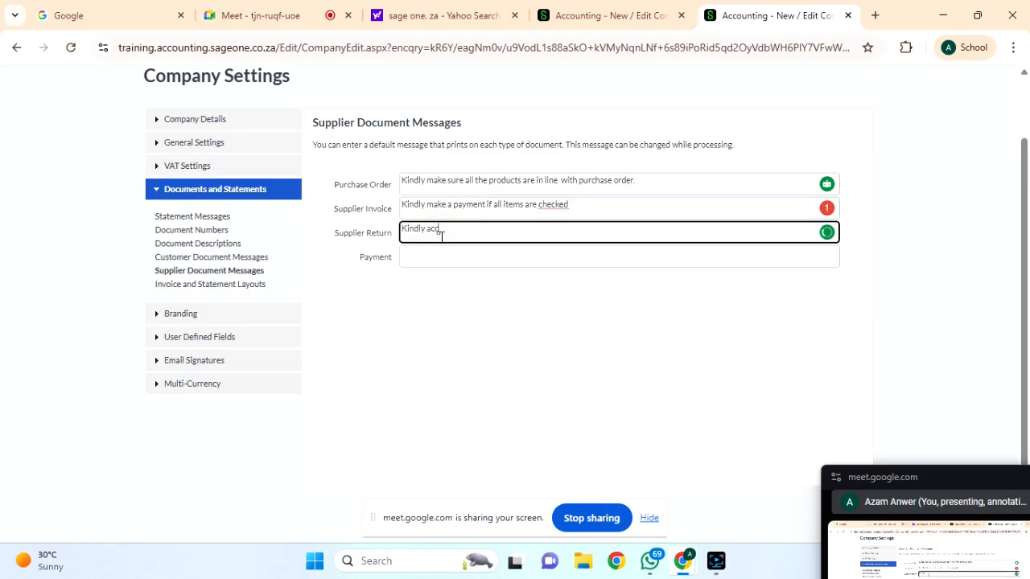
type("ept reutrns of items")
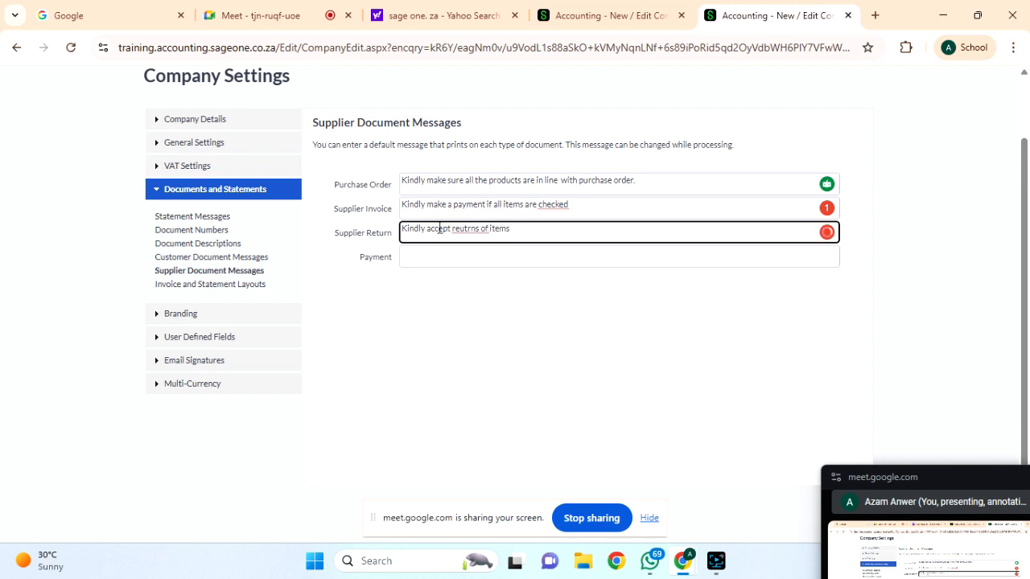
left_click(471, 229)
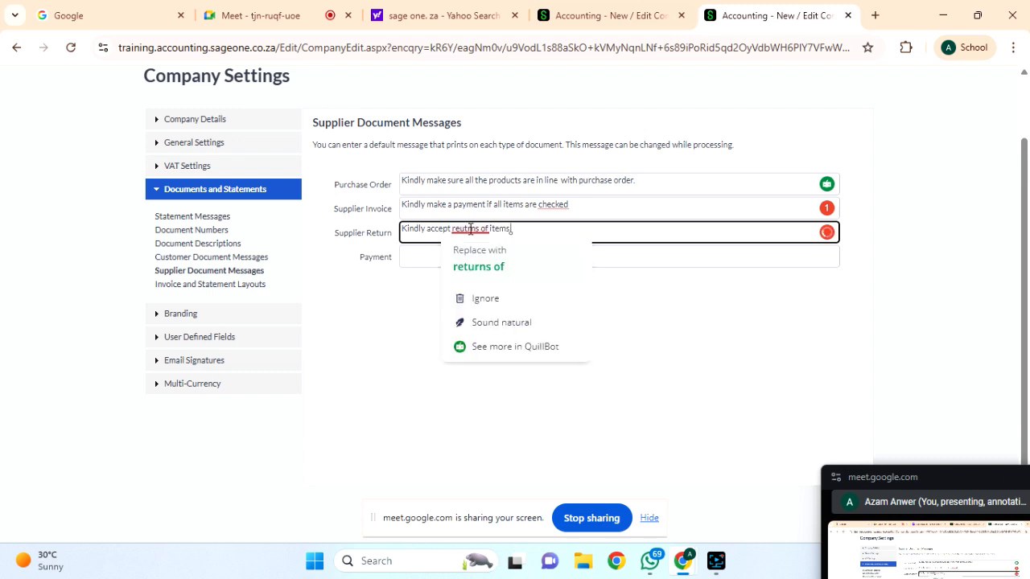
left_click(475, 261)
mouse_move(552, 207)
left_click(557, 245)
Set the Payment message to 'Kindly make a payment' and save the supplier messages.
left_click(430, 253)
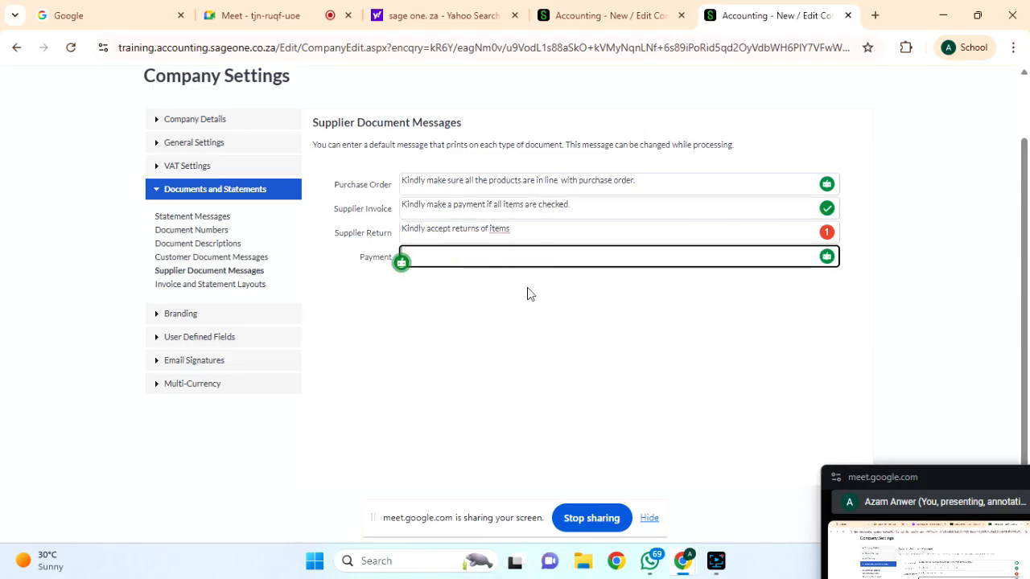
type("Kindly make a")
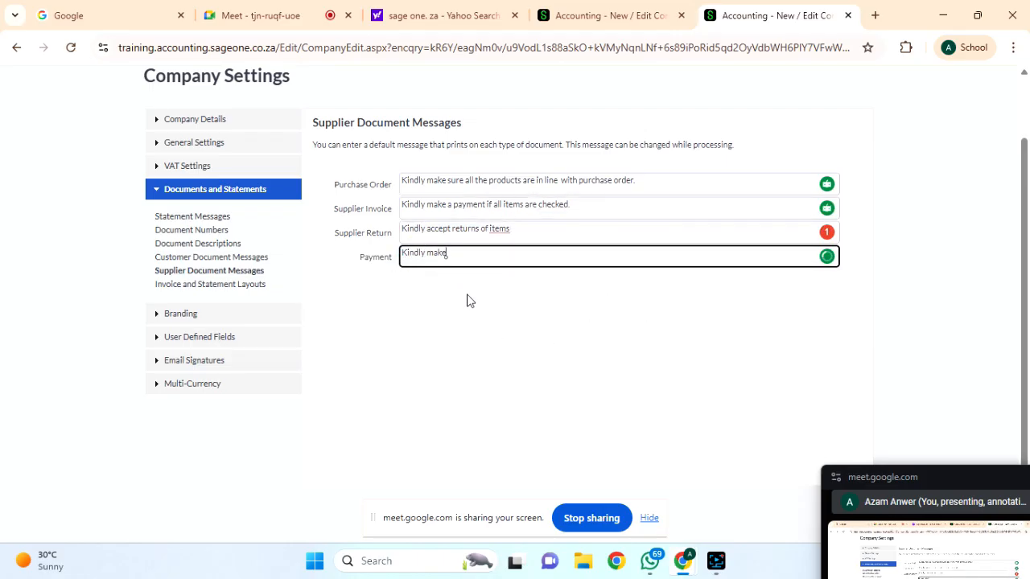
key("BackSpace")
key("BackSpace")
key("BackSpace")
key("BackSpace")
type("make a payment")
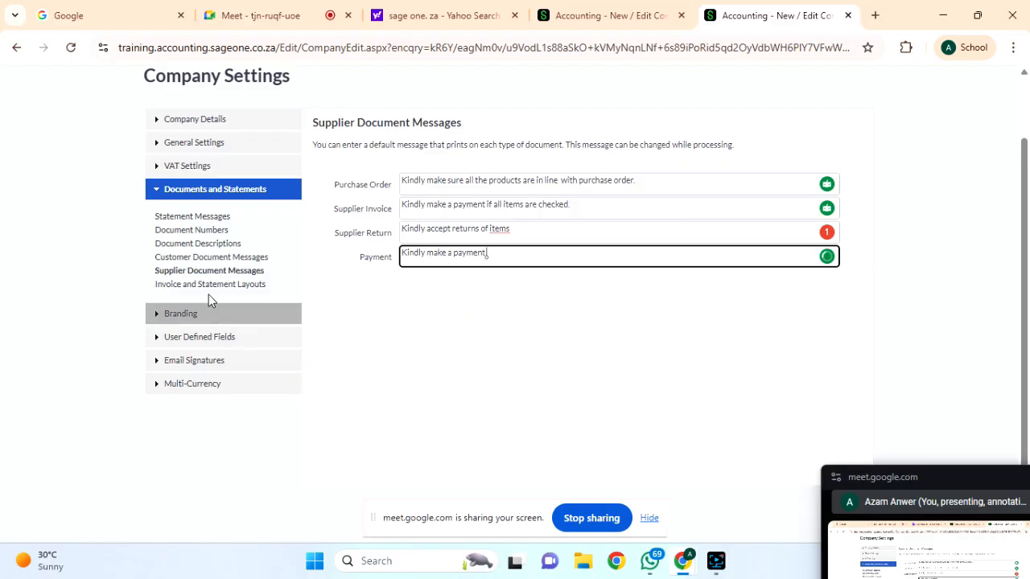
scroll(467, 418, "down", 2)
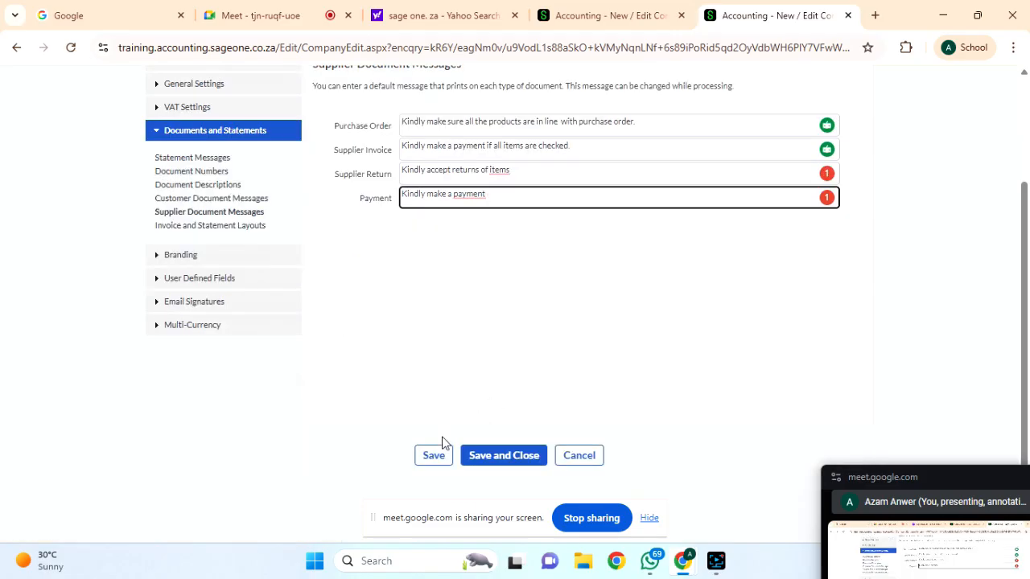
left_click(428, 454)
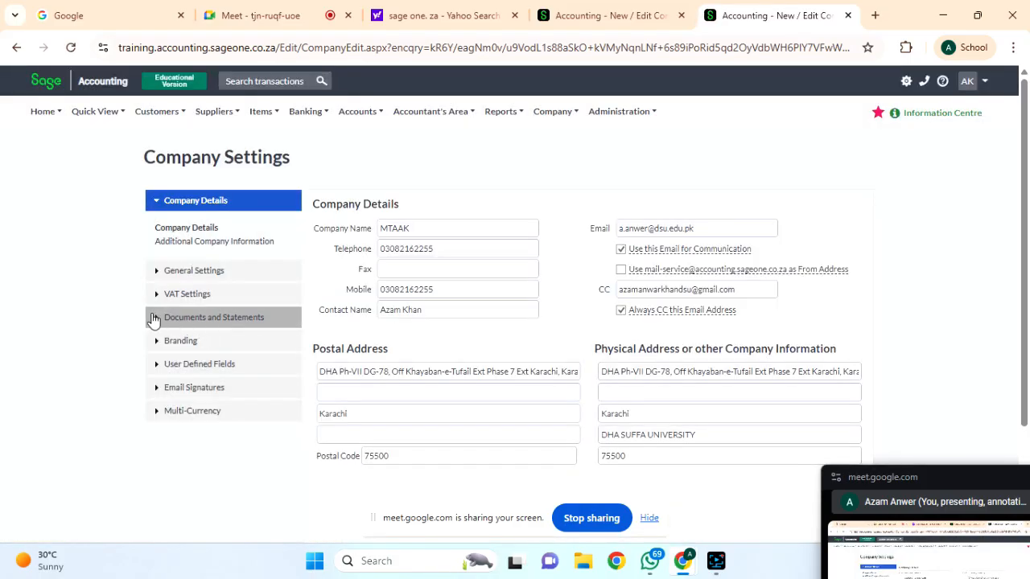
In Invoice and Statement Layouts, switch the Quote layout to Default (Classic) and save.
left_click(156, 317)
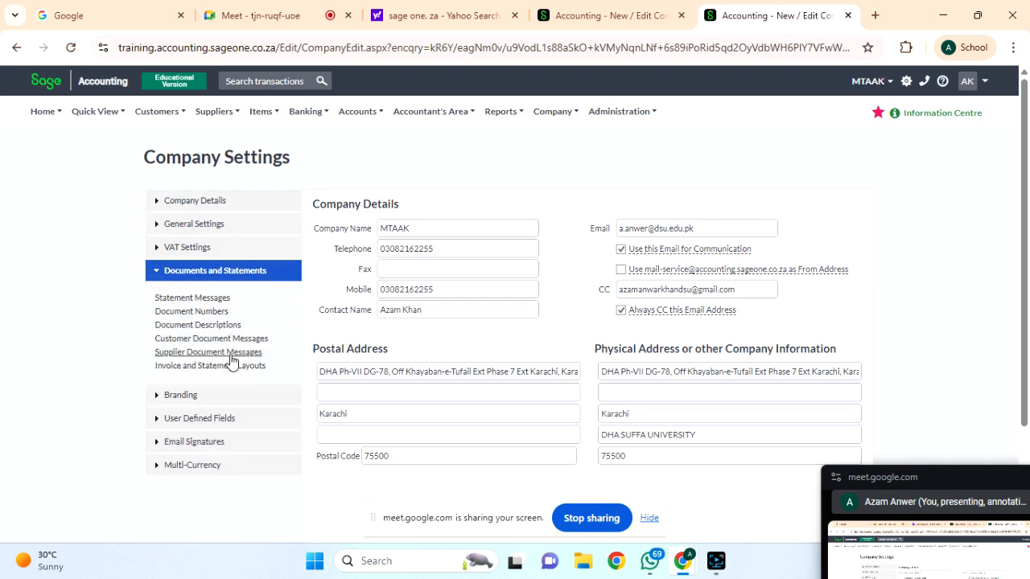
left_click(189, 369)
scroll(501, 402, "down", 1)
scroll(505, 404, "up", 1)
left_click(620, 247)
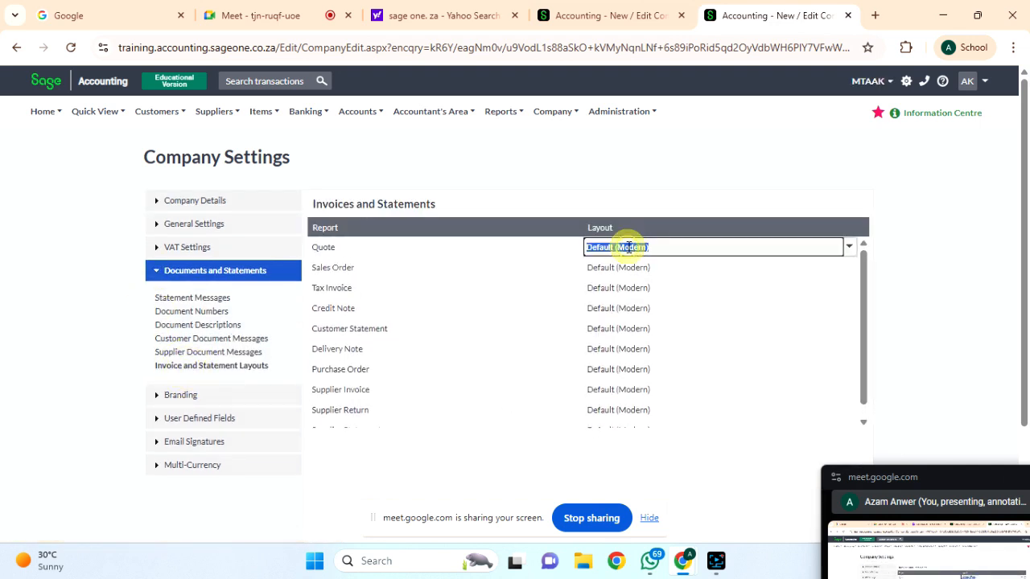
left_click(898, 302)
left_click_drag(862, 283, 864, 246)
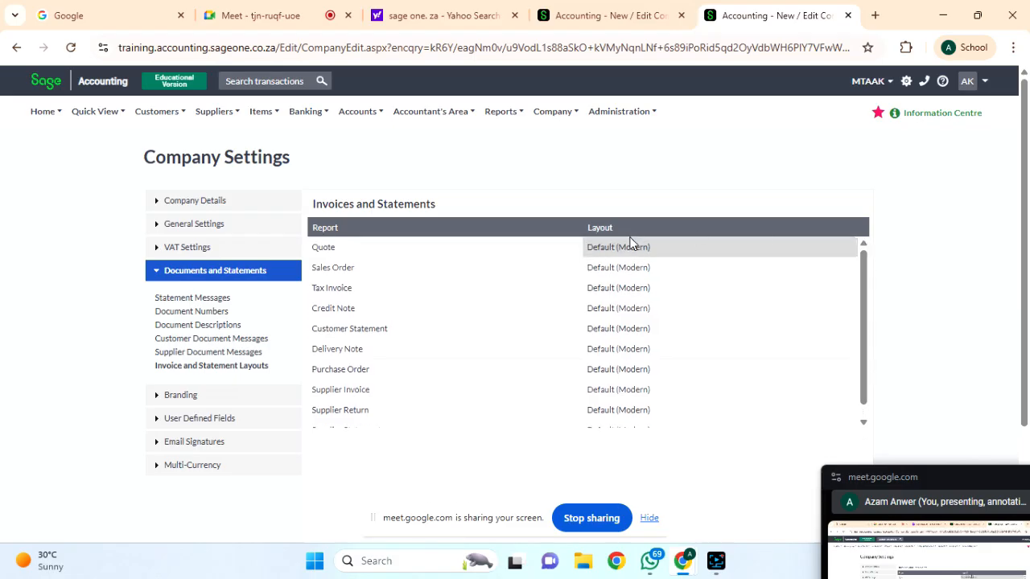
left_click(629, 245)
left_click(850, 247)
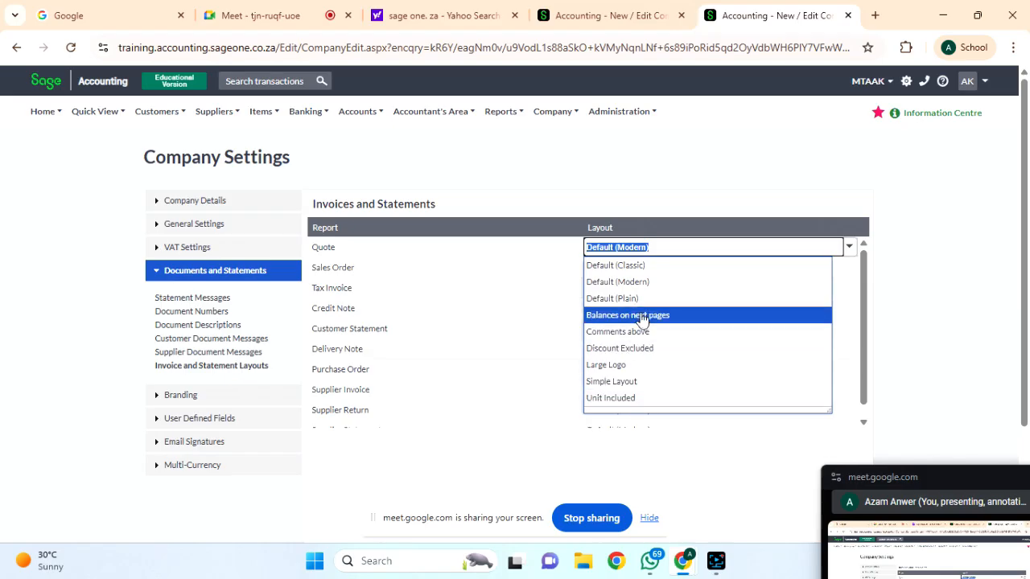
left_click(642, 268)
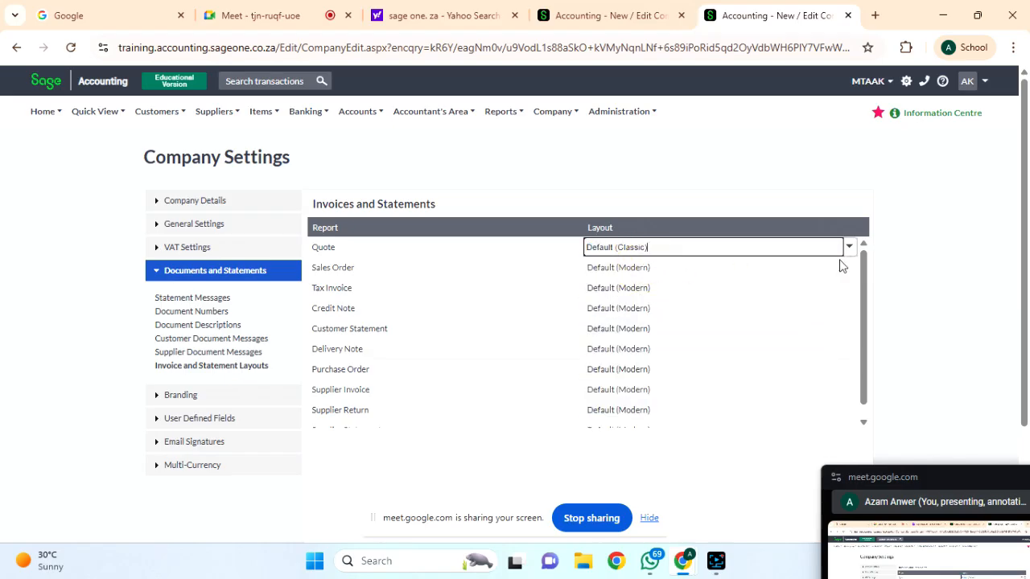
scroll(684, 328, "down", 3)
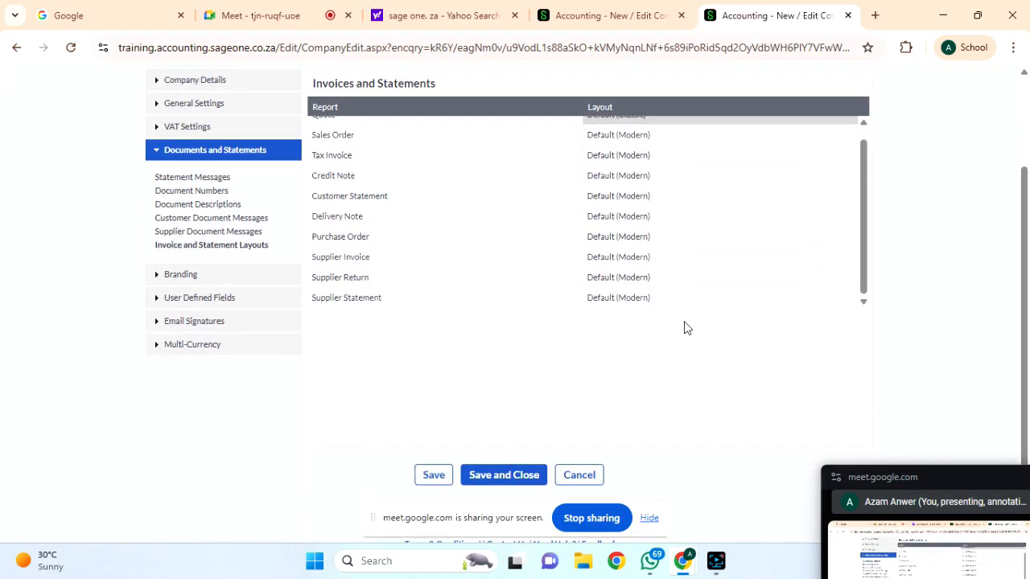
left_click(449, 474)
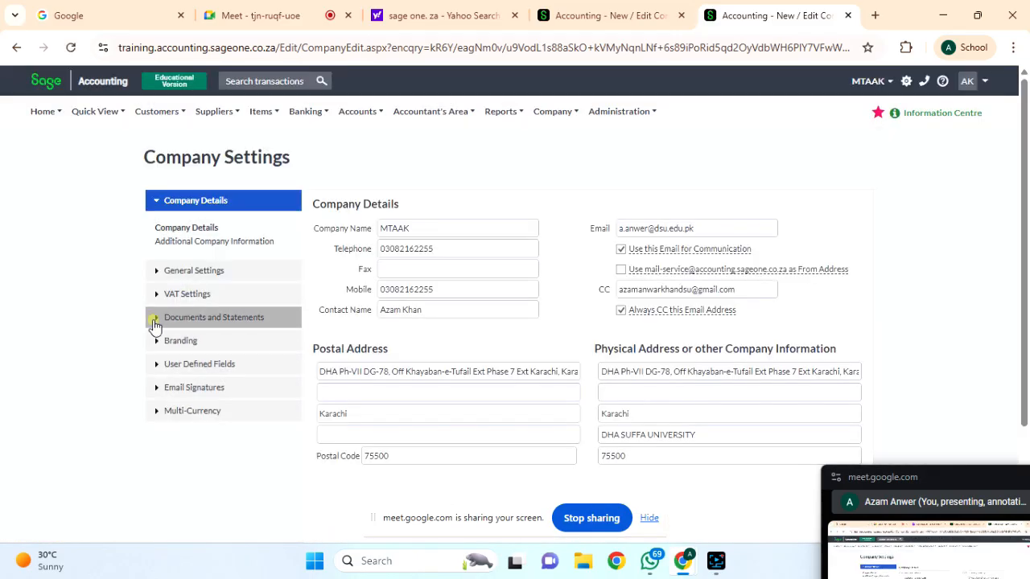
Expand Documents and Statements > Branding and keep the company logo position at Top Right.
left_click(156, 320)
left_click(159, 397)
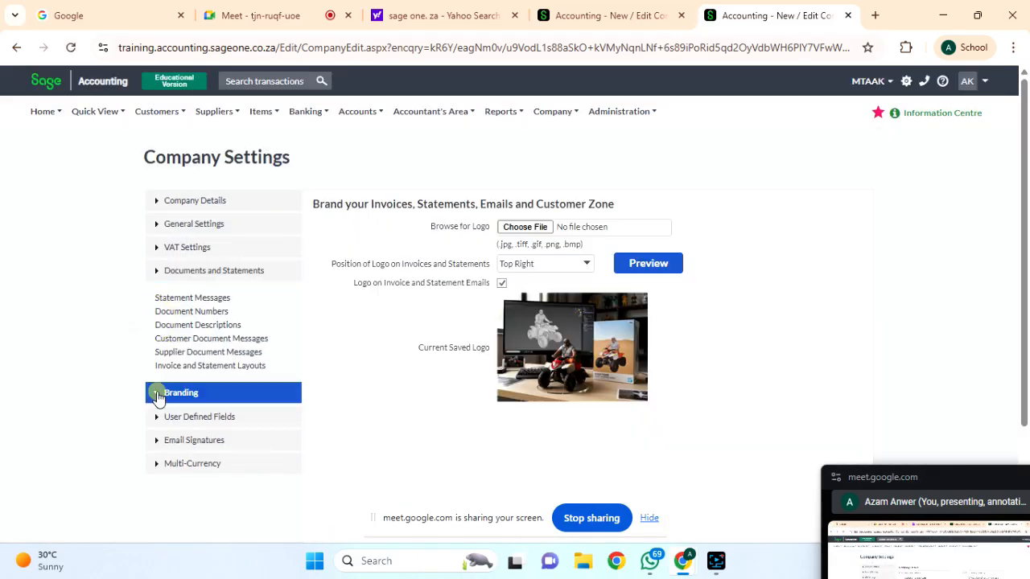
scroll(264, 395, "down", 1)
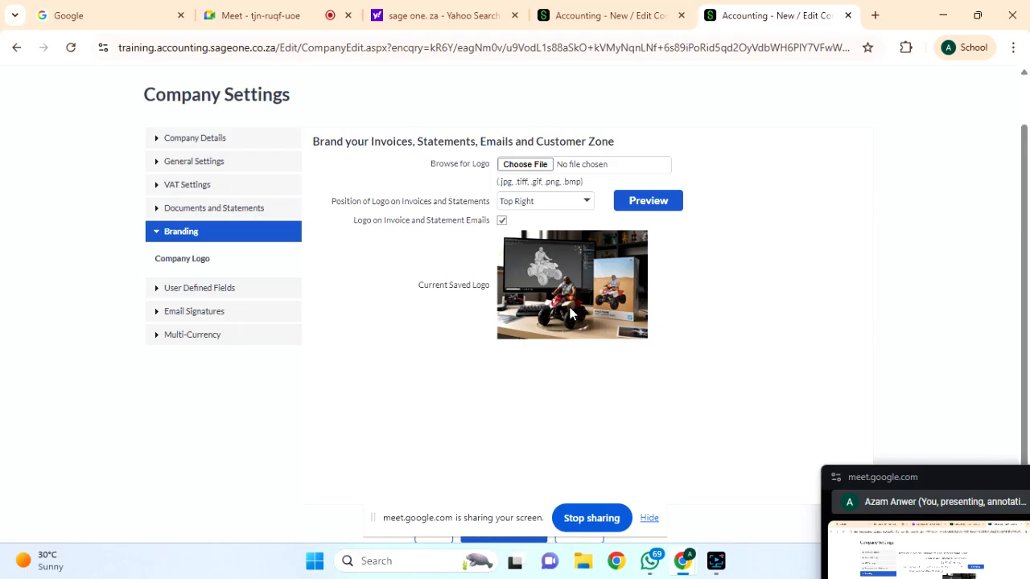
left_click(586, 202)
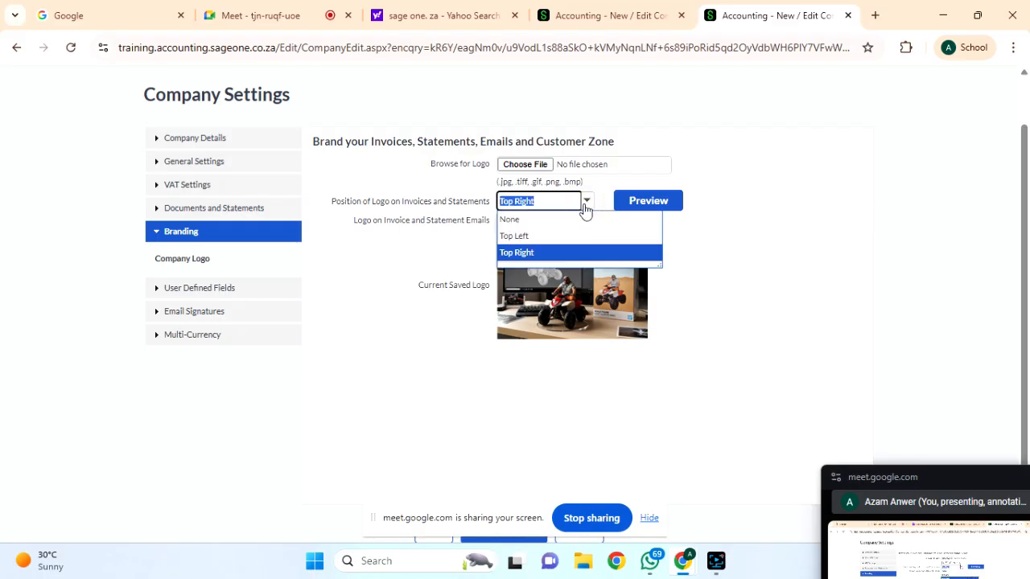
left_click(770, 228)
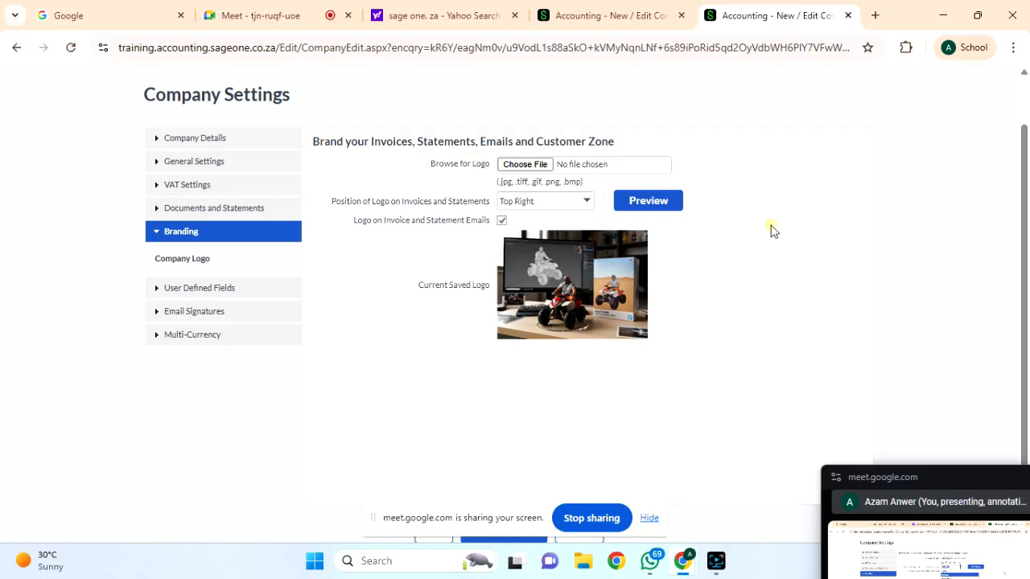
left_click(654, 208)
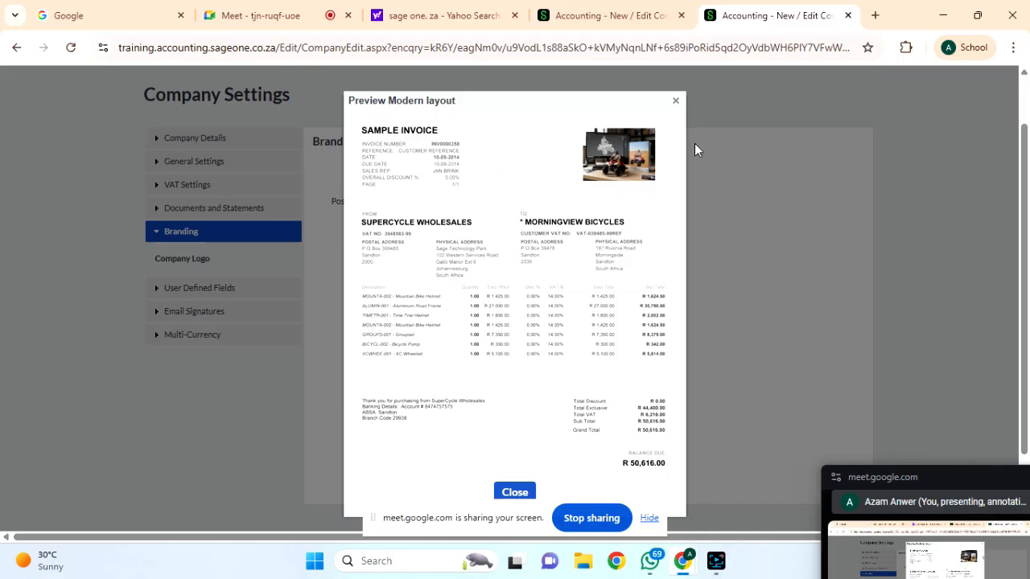
left_click(674, 101)
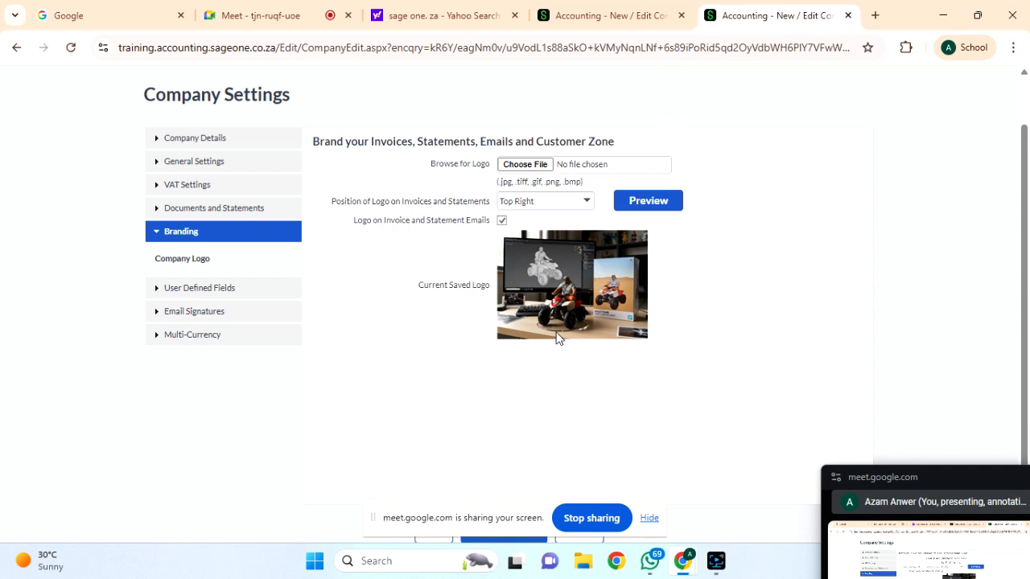
Cancel choosing a new company logo file, keeping the saved logo, then expand User Defined Fields.
scroll(507, 386, "down", 1)
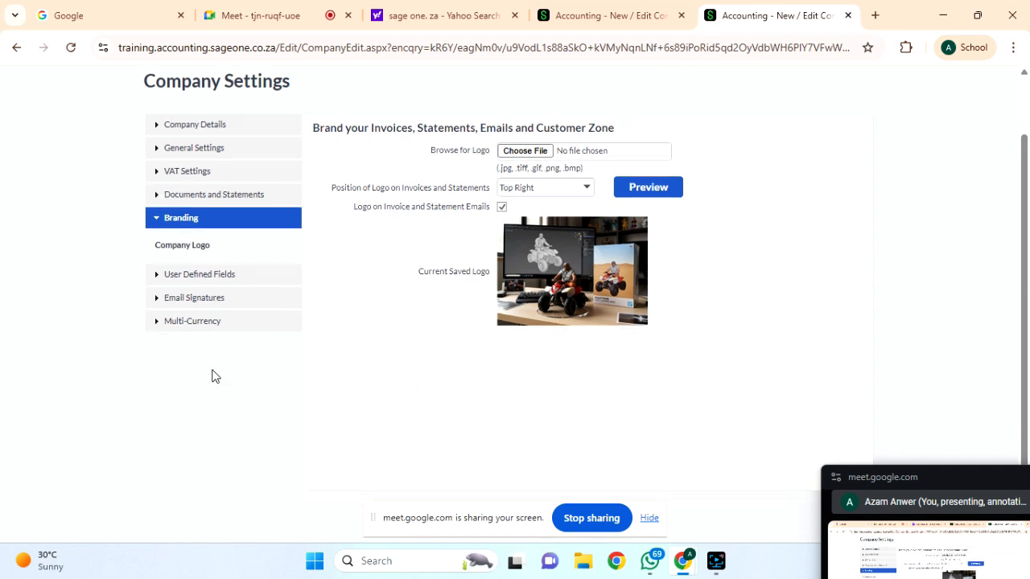
left_click(182, 245)
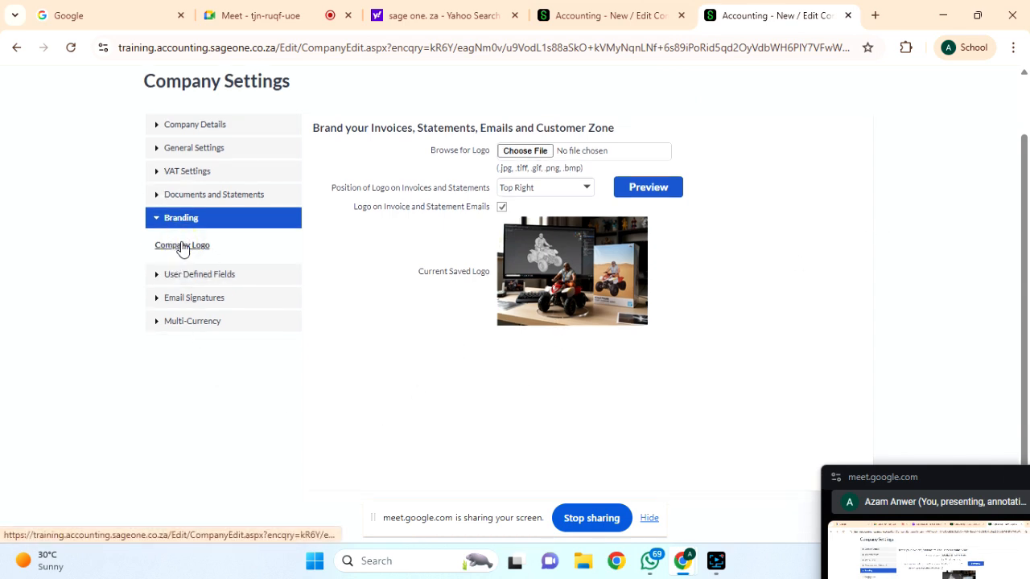
left_click(545, 153)
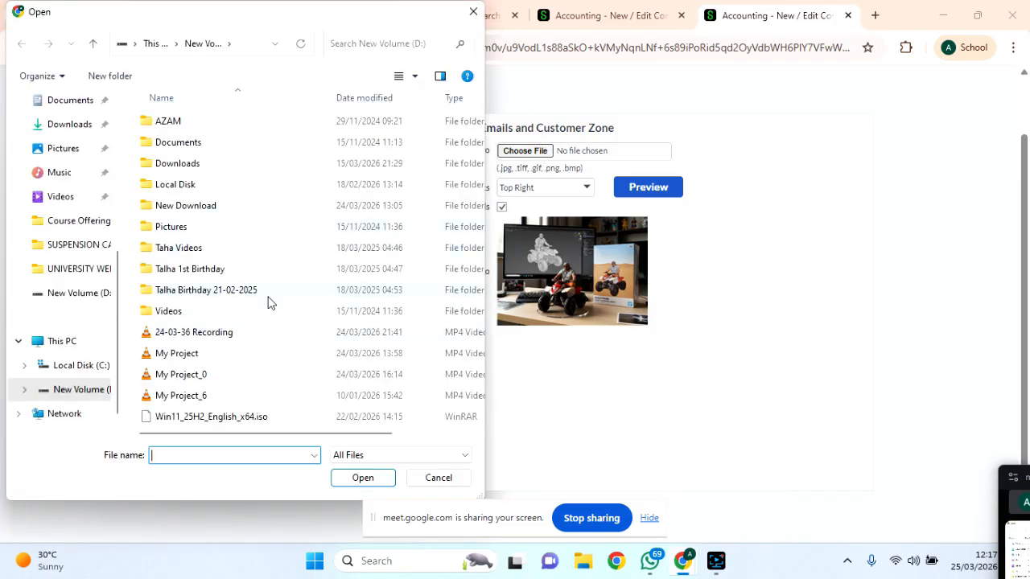
left_click(434, 479)
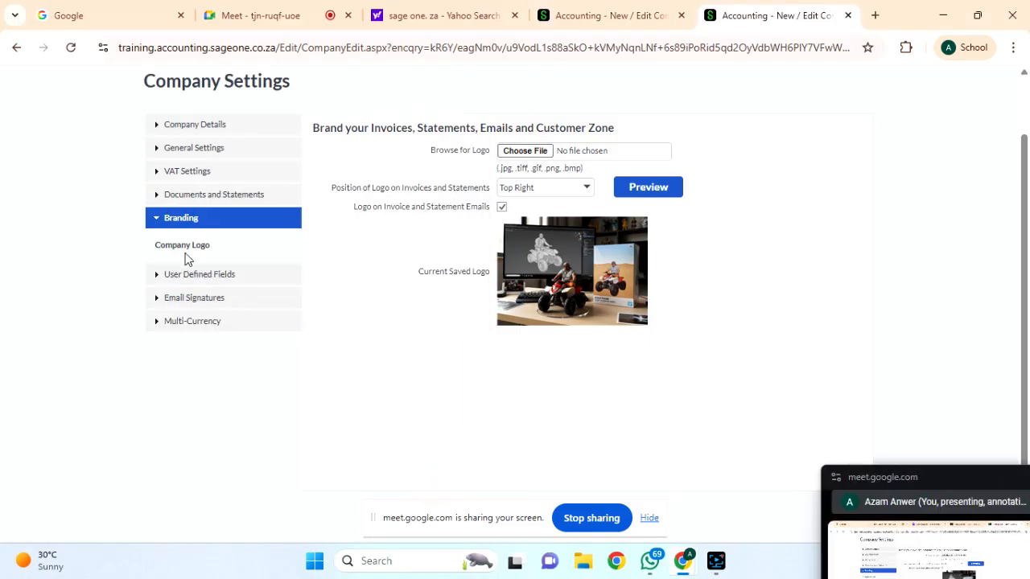
left_click(187, 276)
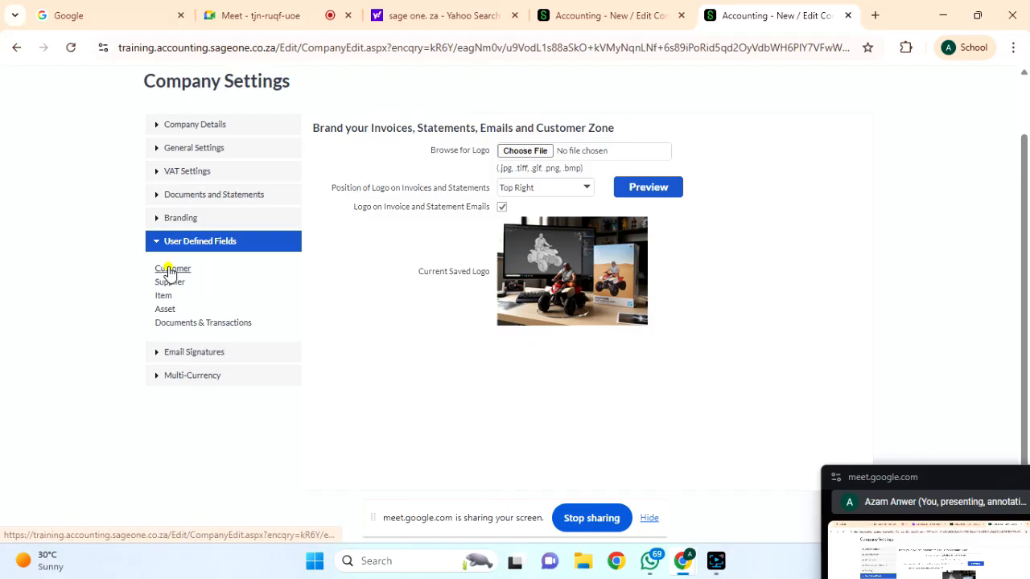
Review the Customer text, date, numeric and Yes/No field labels, then switch to Supplier fields.
left_click(167, 269)
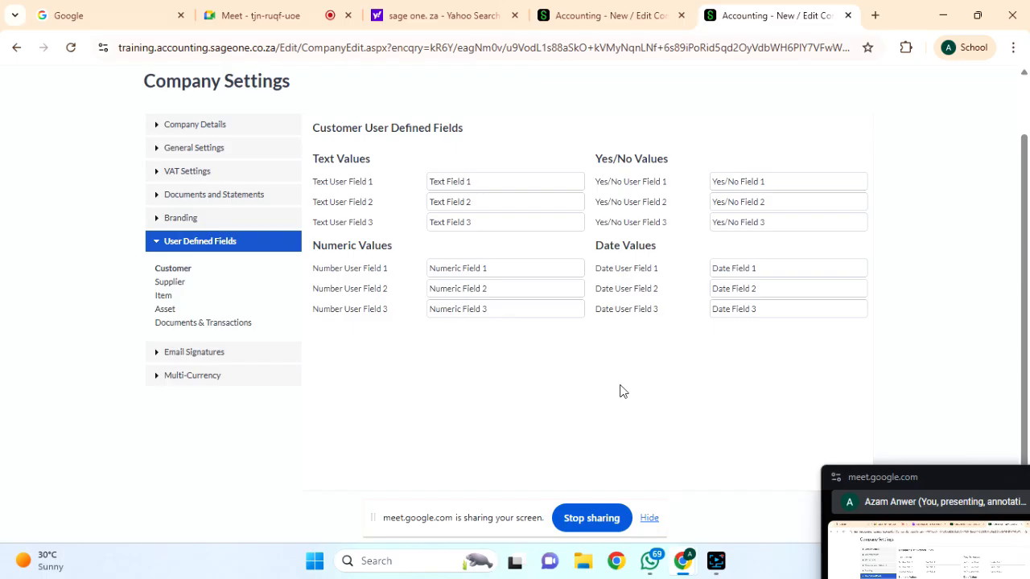
triple_click(460, 183)
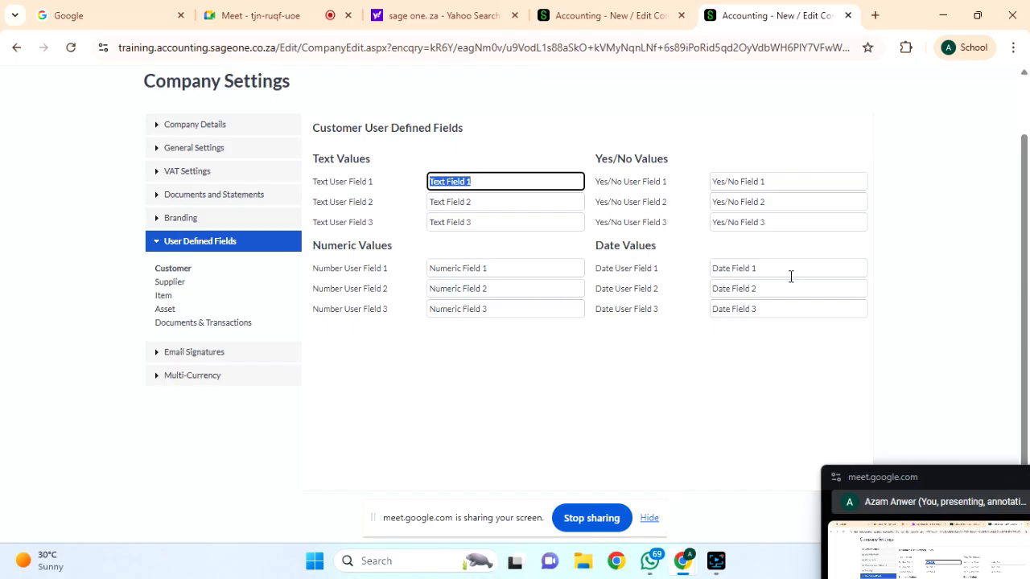
left_click(750, 269)
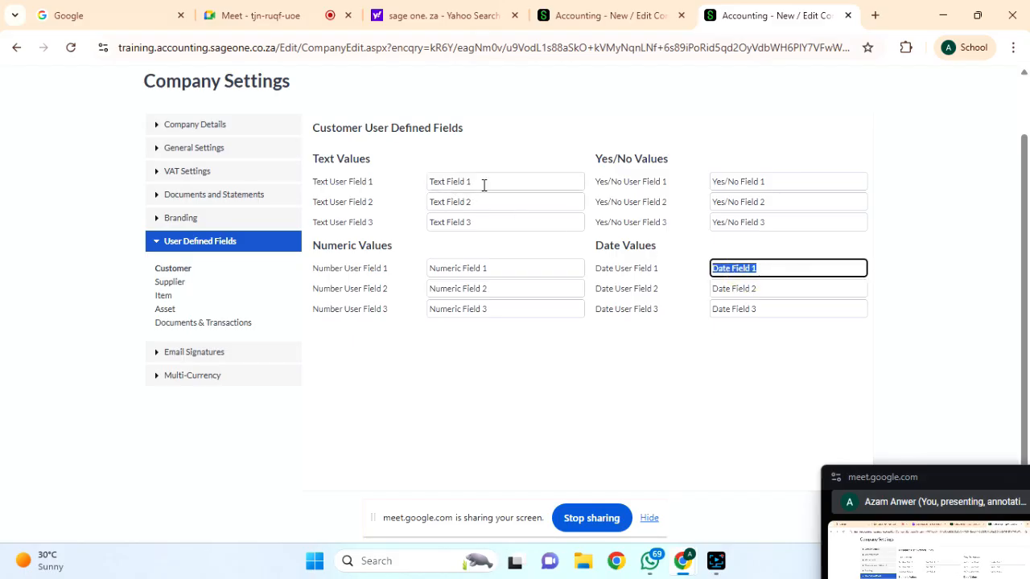
left_click(503, 289)
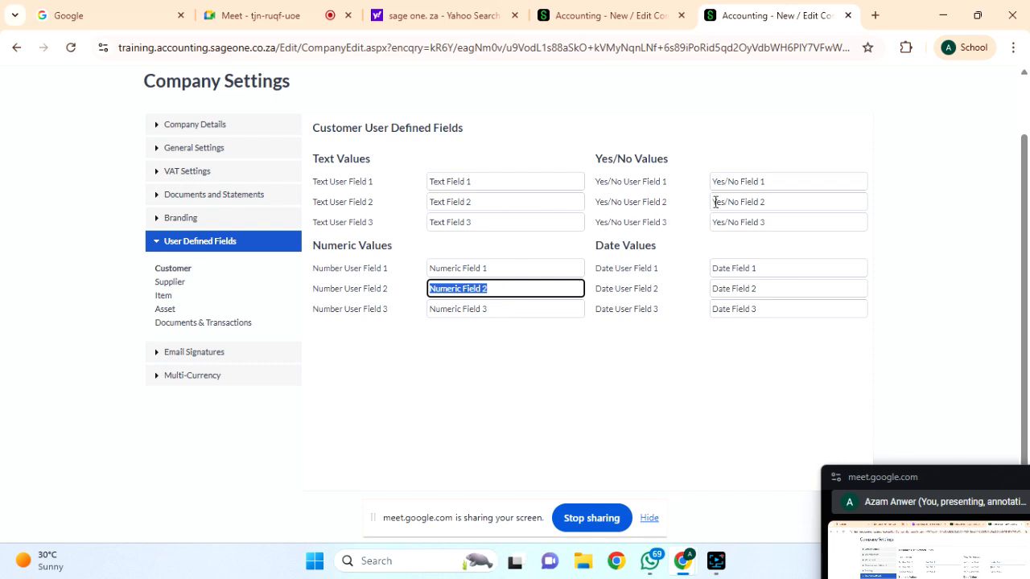
left_click(742, 182)
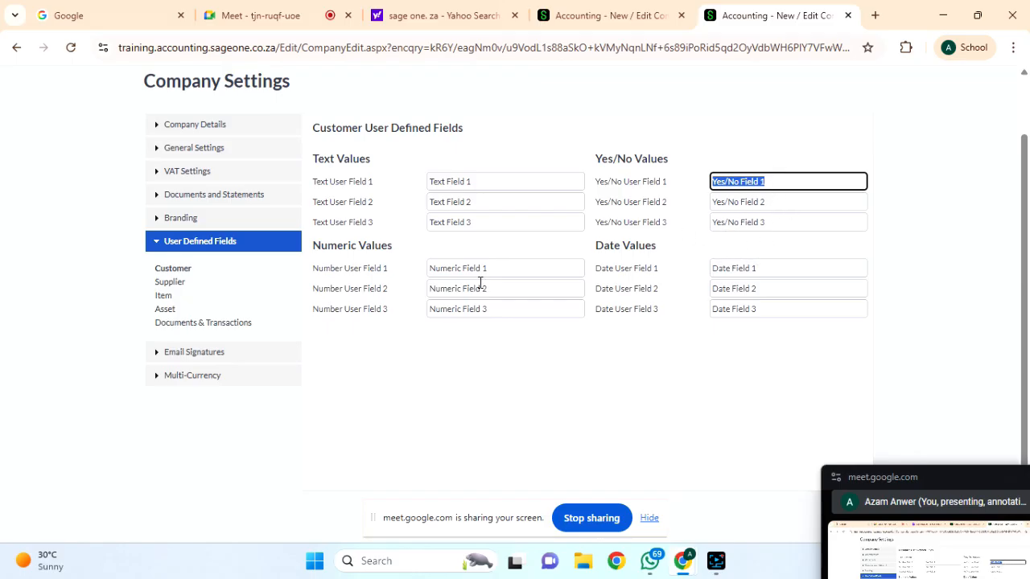
left_click(170, 283)
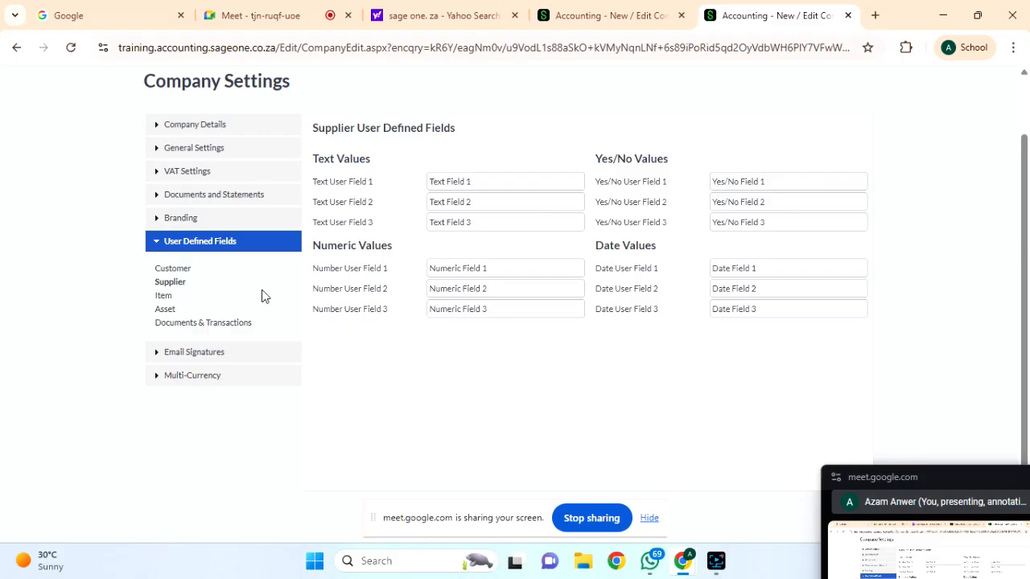
View the Item and Asset fields, then scroll through the Documents & Transactions user defined fields.
left_click(163, 296)
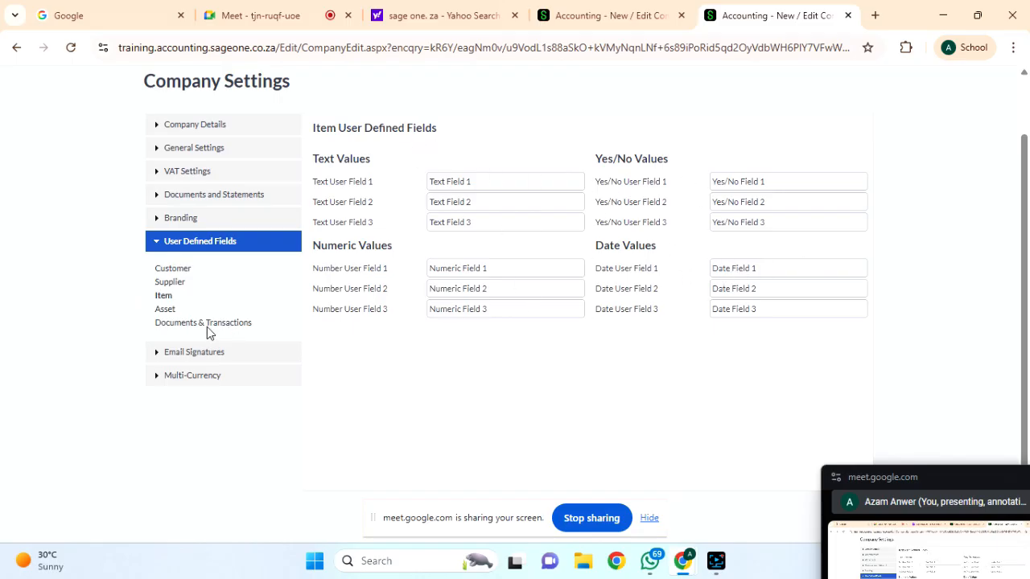
left_click(165, 311)
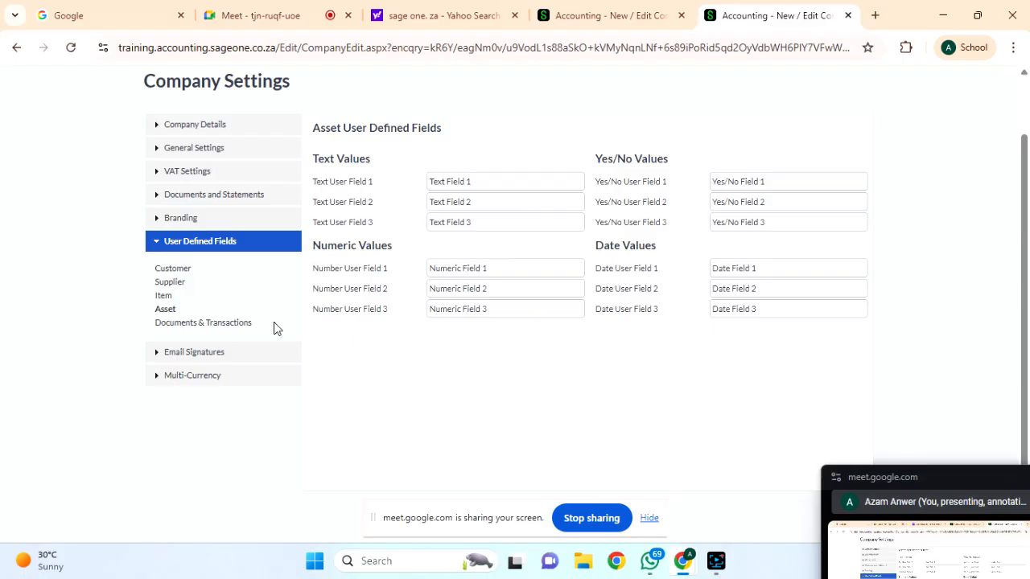
left_click(185, 325)
scroll(552, 356, "down", 4)
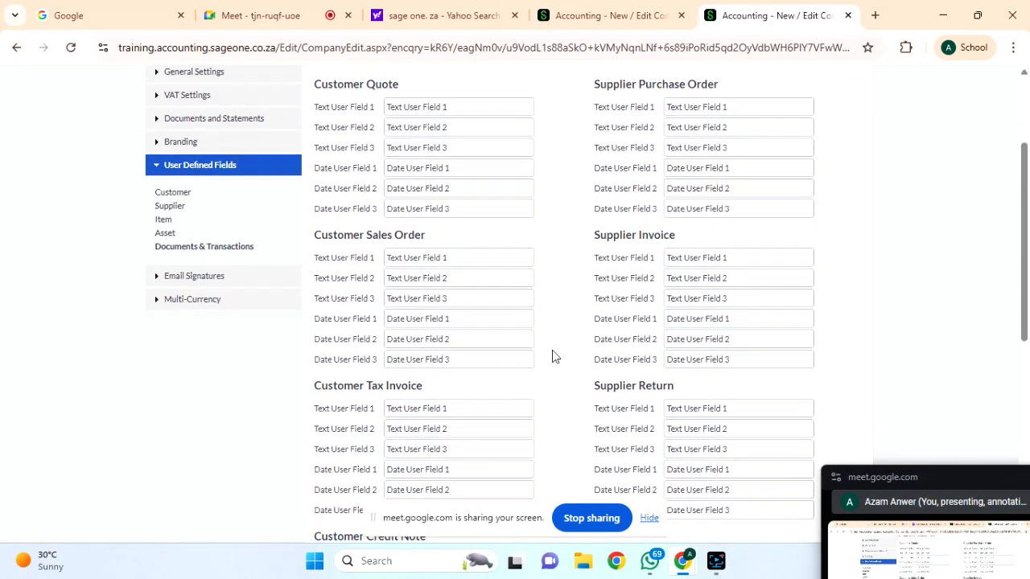
scroll(551, 357, "down", 8)
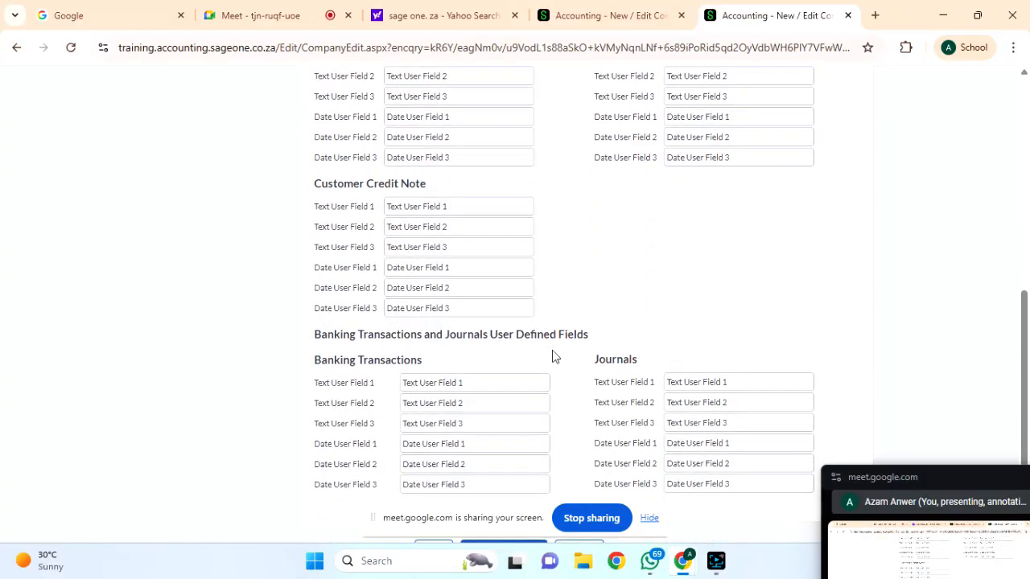
scroll(552, 354, "up", 12)
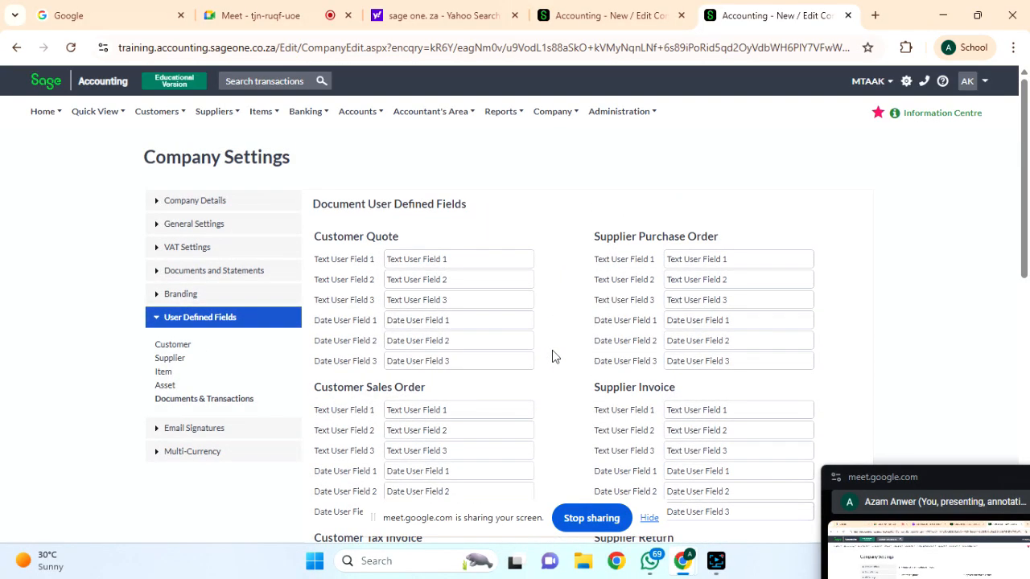
scroll(552, 357, "down", 12)
scroll(552, 357, "up", 8)
scroll(552, 356, "up", 3)
scroll(552, 350, "down", 3)
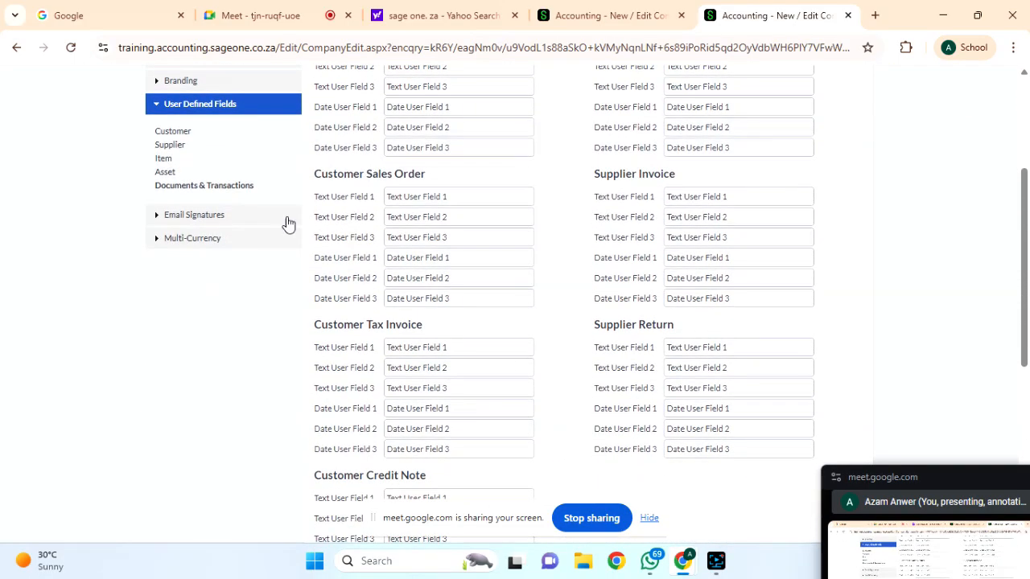
Preview the Quote email template and its subject, then start a new Quote email signature.
left_click(173, 215)
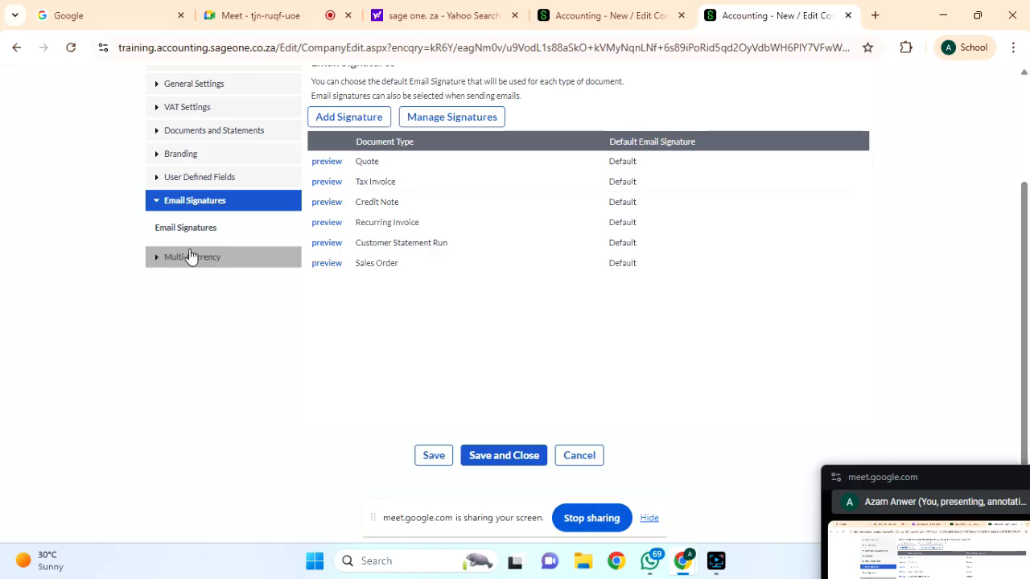
scroll(444, 330, "up", 2)
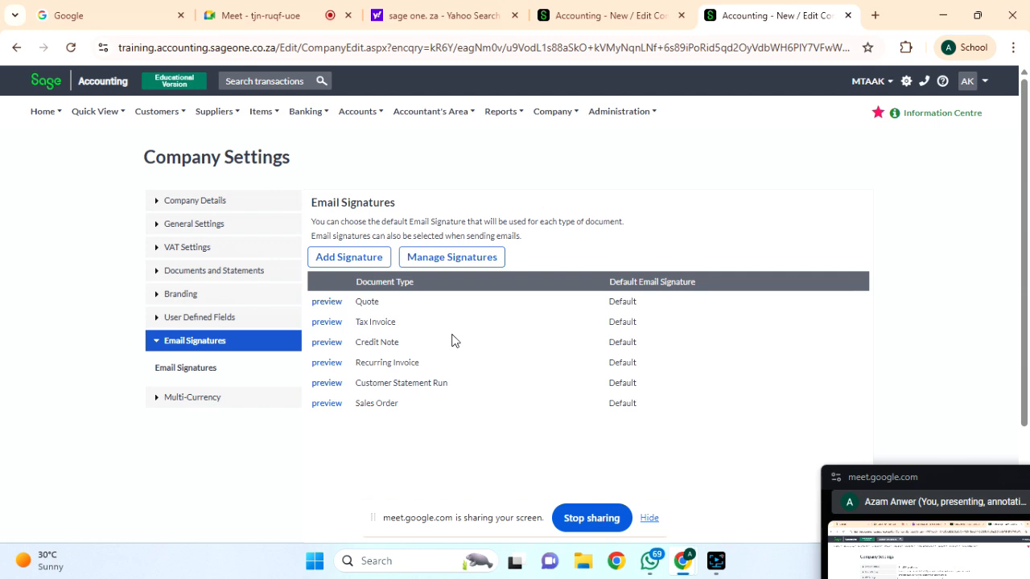
left_click(326, 301)
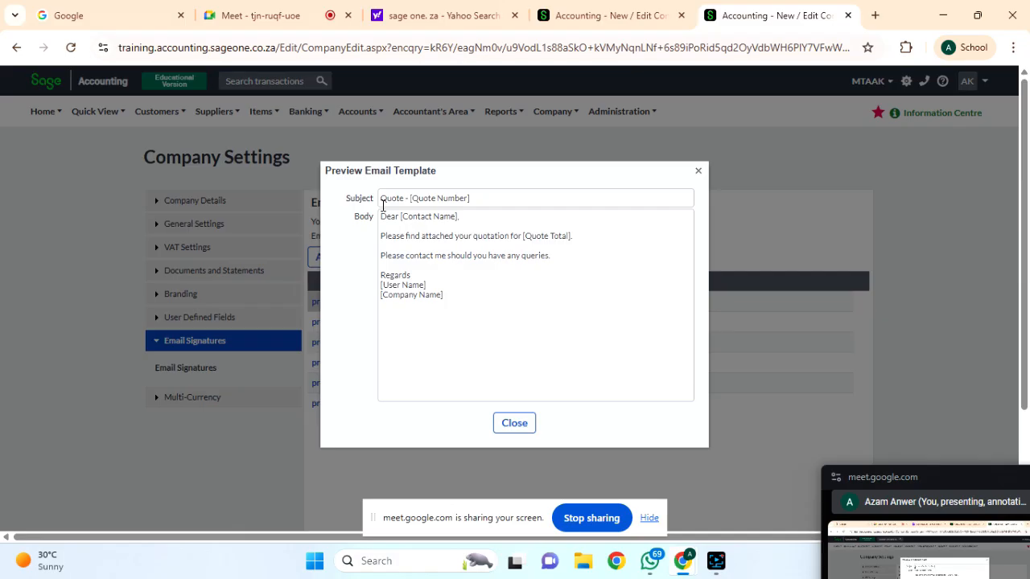
triple_click(468, 199)
left_click(470, 199)
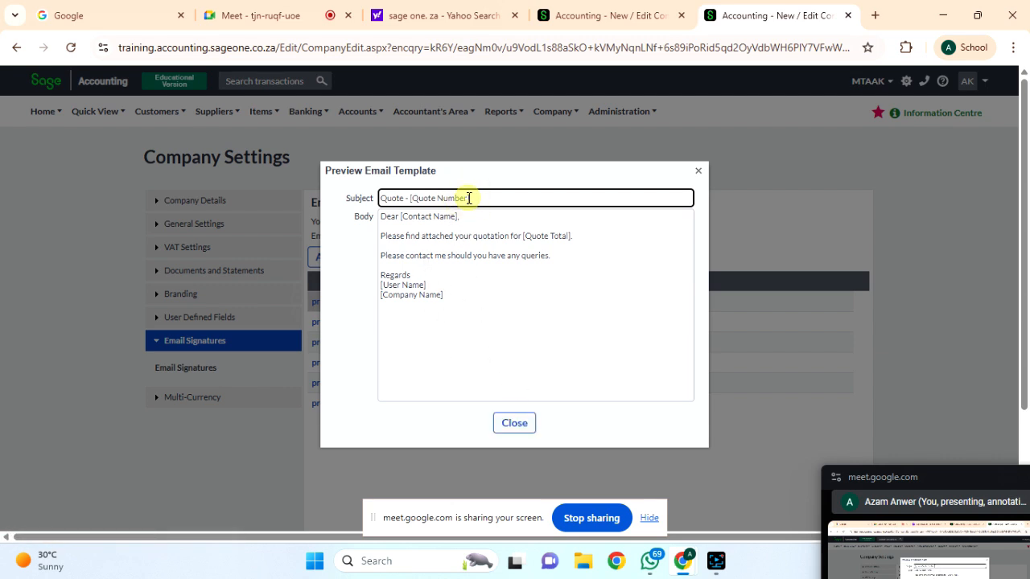
left_click(512, 426)
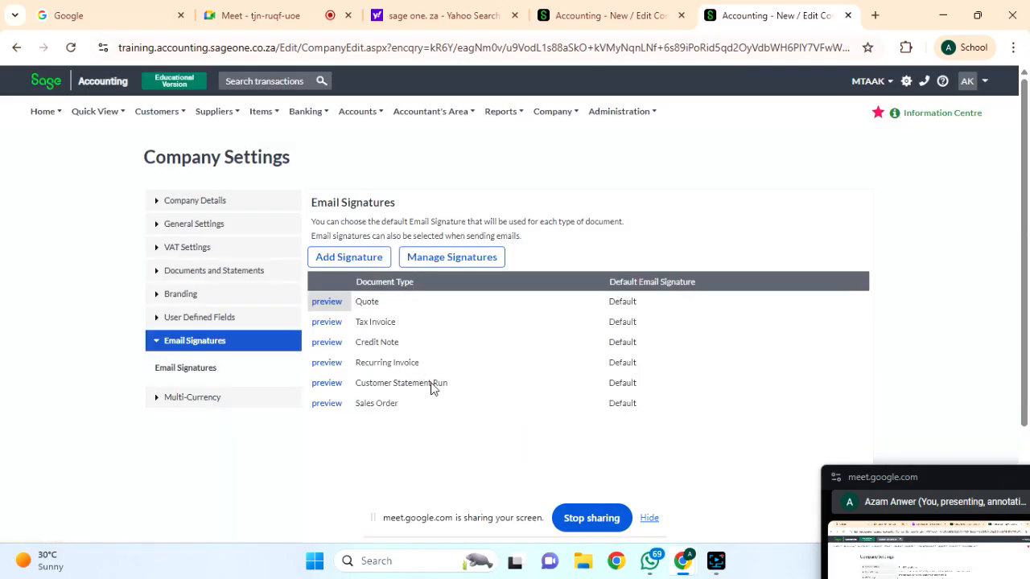
left_click(352, 259)
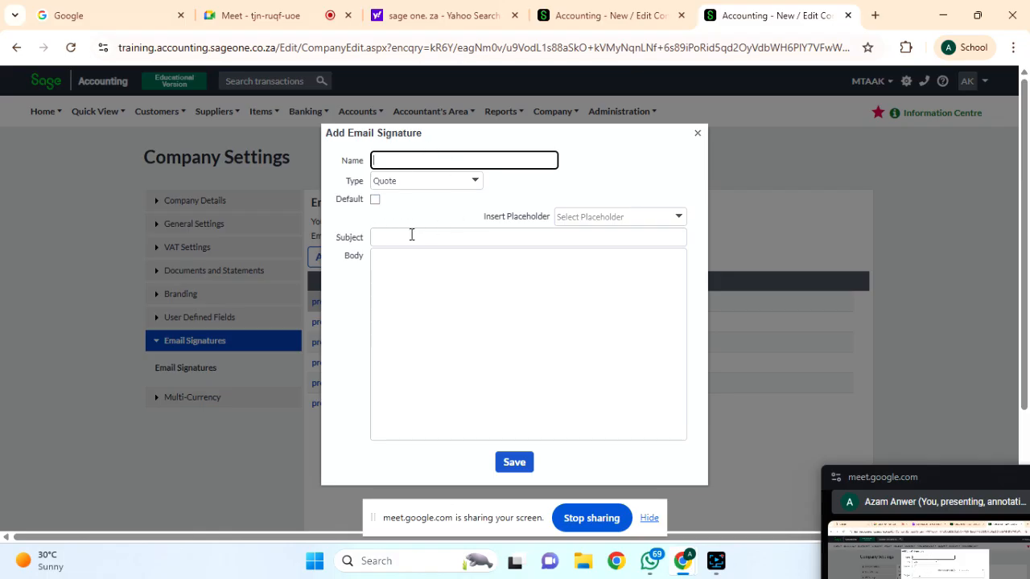
Check the signature type and placeholder lists, then close the new signature form unsaved.
left_click(474, 181)
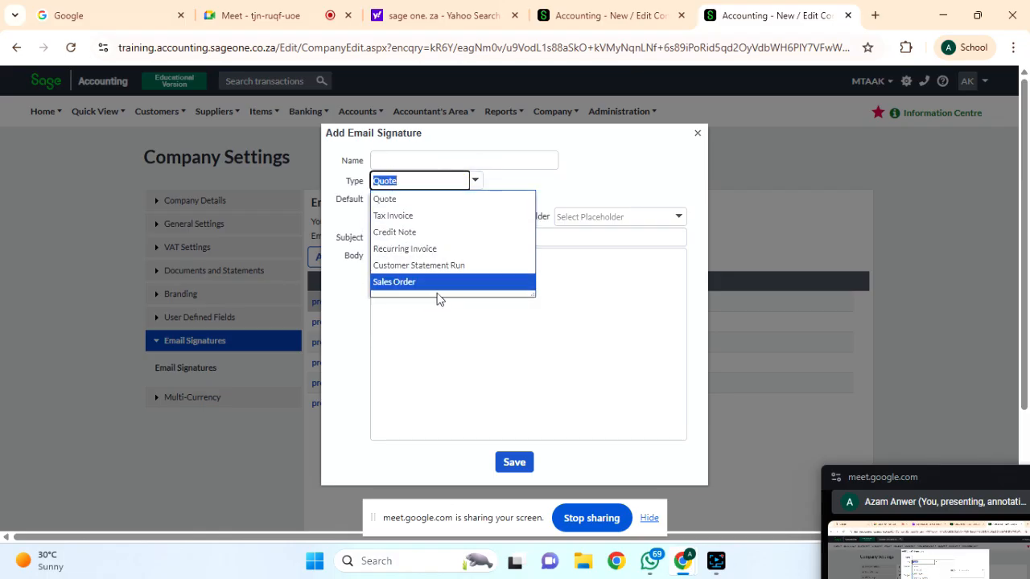
left_click(626, 160)
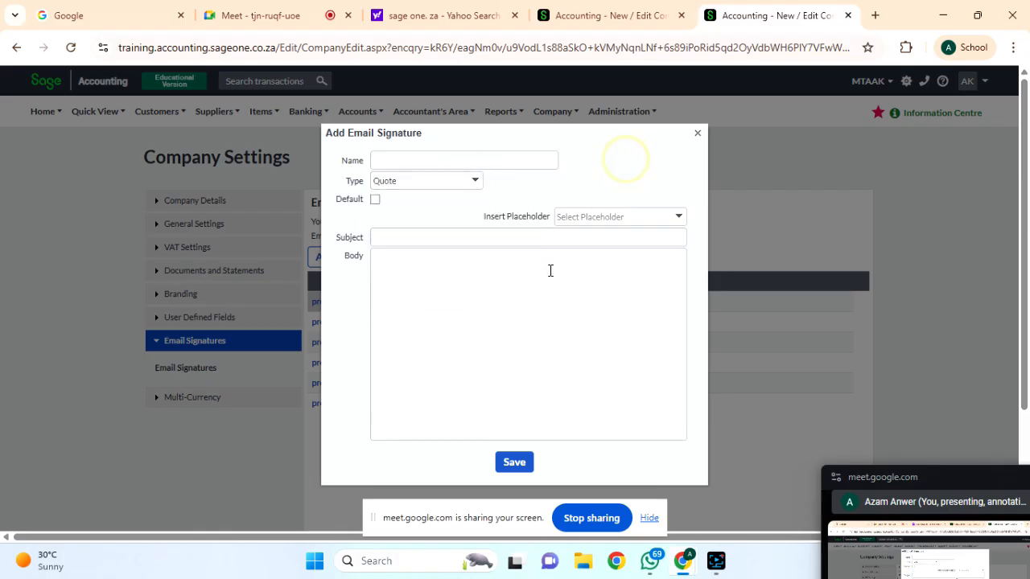
left_click(615, 219)
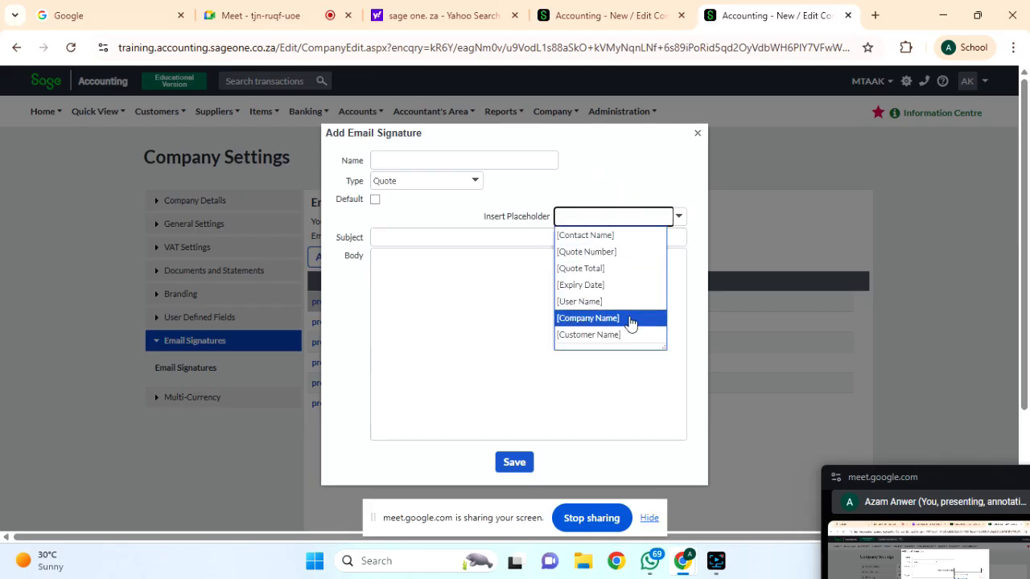
left_click(661, 177)
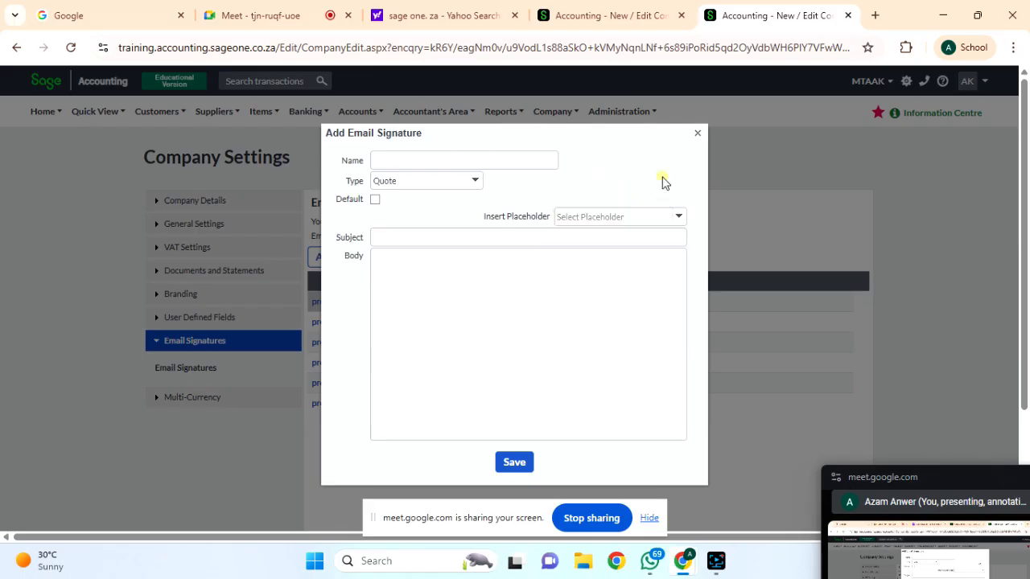
left_click(698, 131)
Go to Manage Signatures, confirm Yes, start another Quote template, then navigate back.
left_click(438, 269)
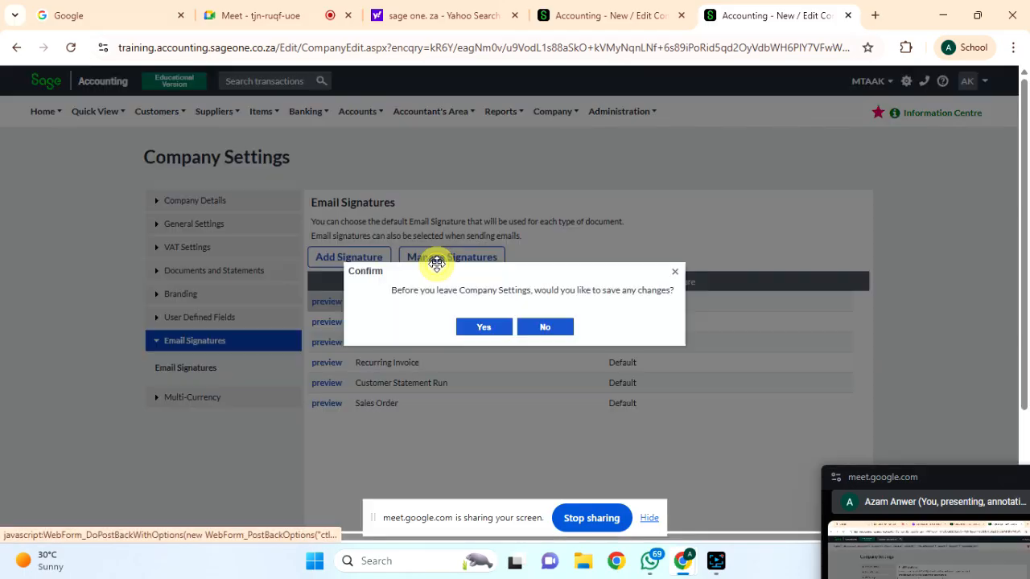
left_click(468, 329)
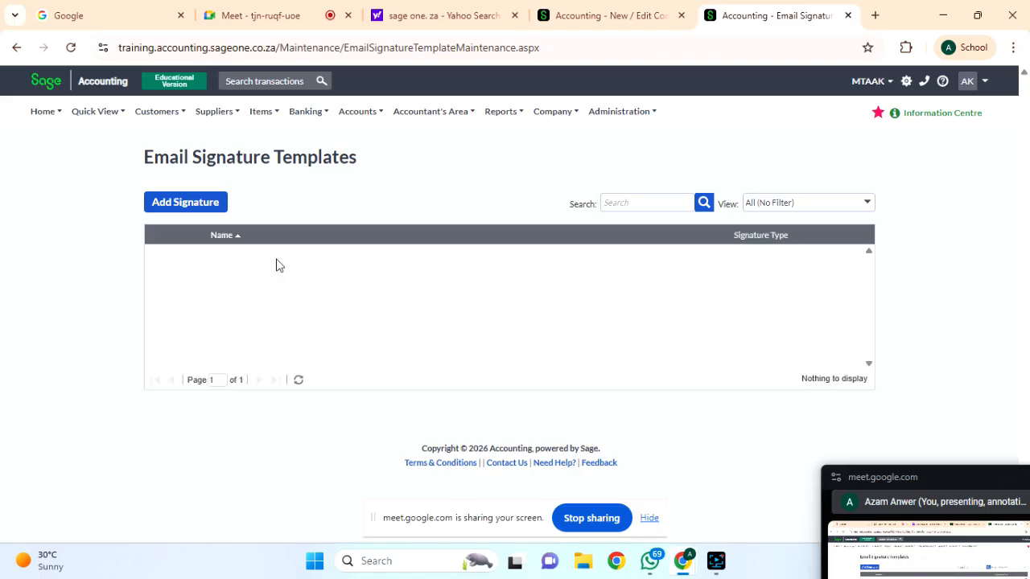
left_click(187, 208)
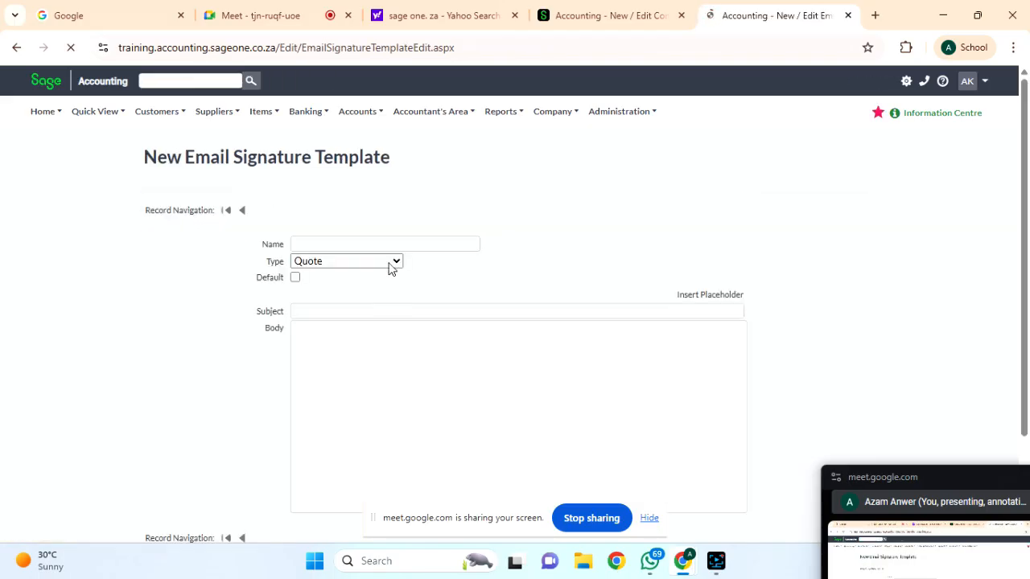
left_click(395, 268)
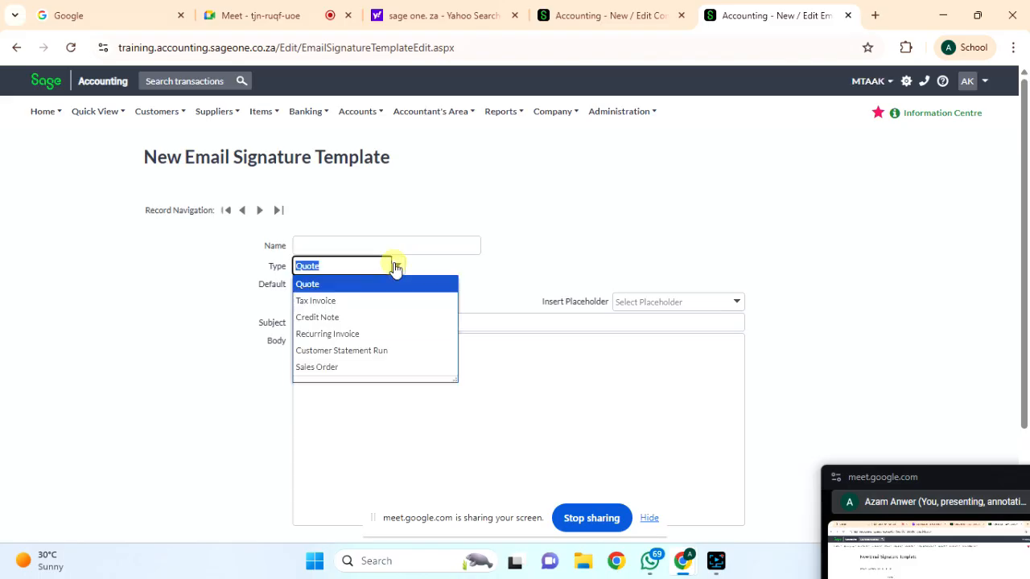
left_click(494, 265)
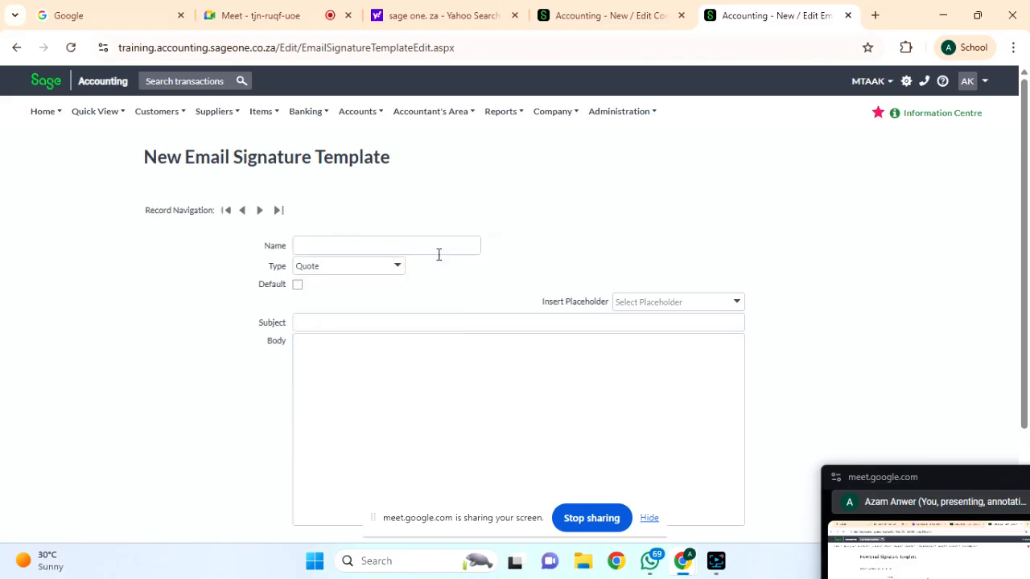
left_click(16, 47)
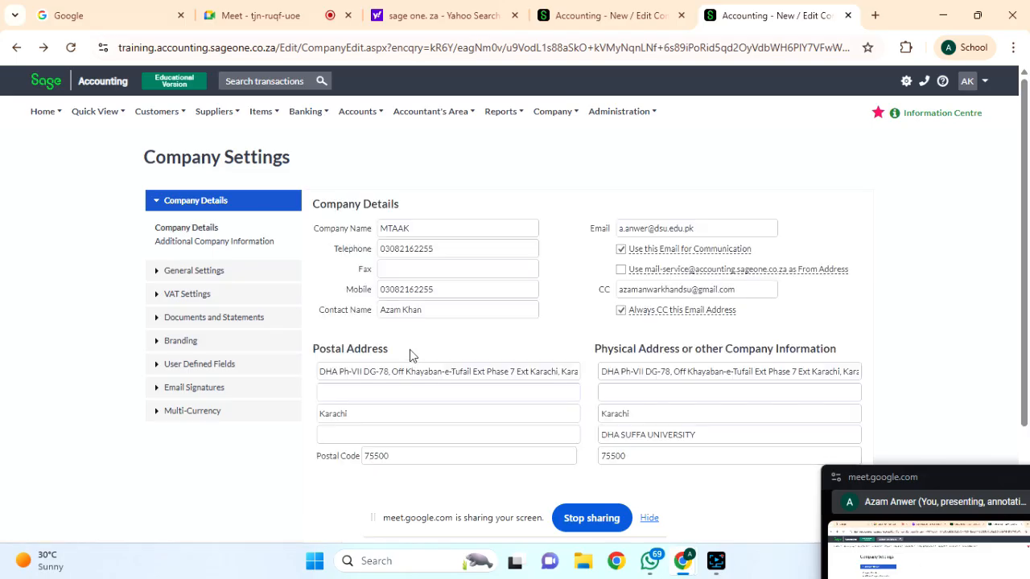
Preview the Customer Statement Run email template from Email Signatures and close it.
scroll(333, 363, "down", 2)
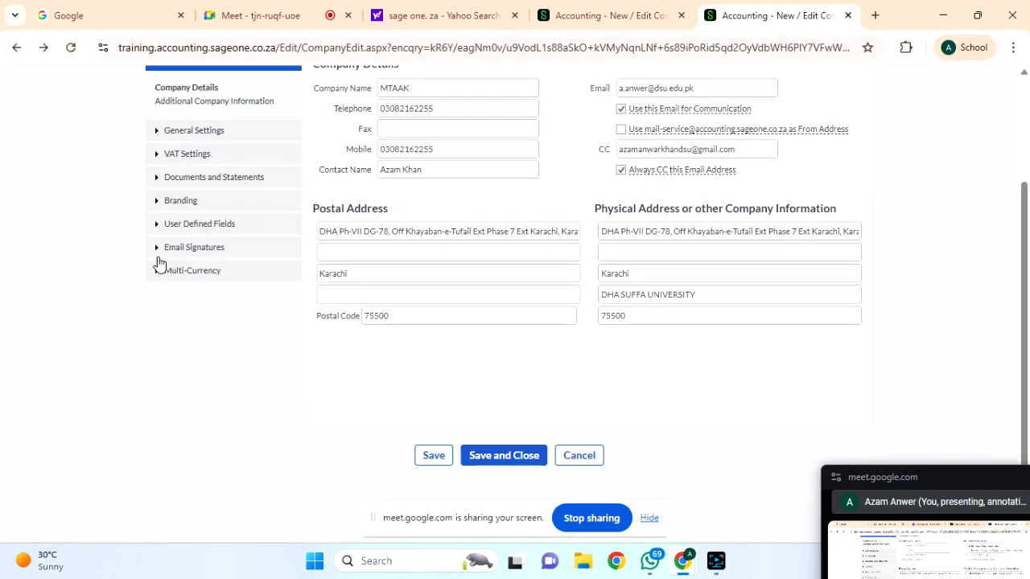
left_click(171, 248)
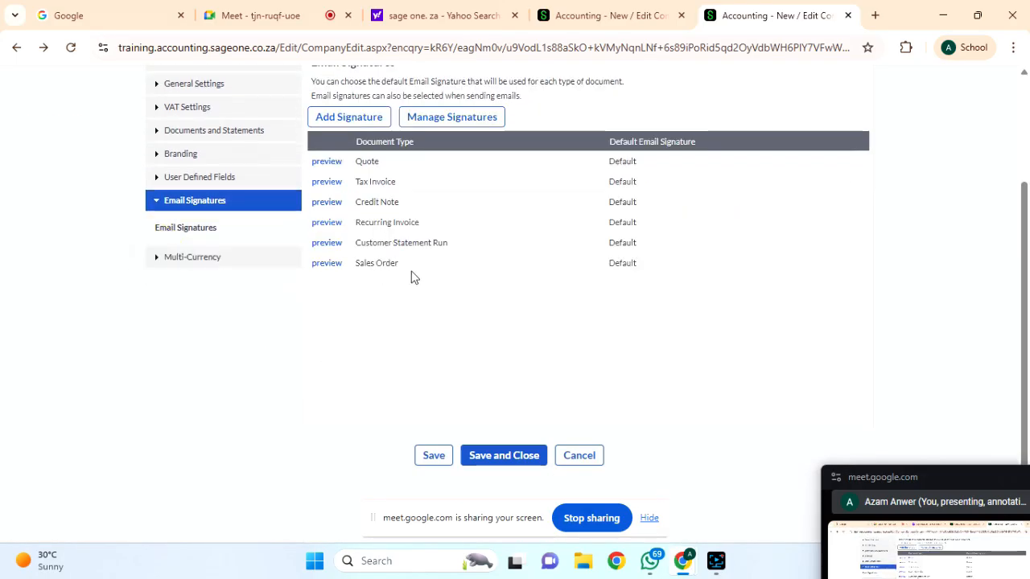
left_click(325, 246)
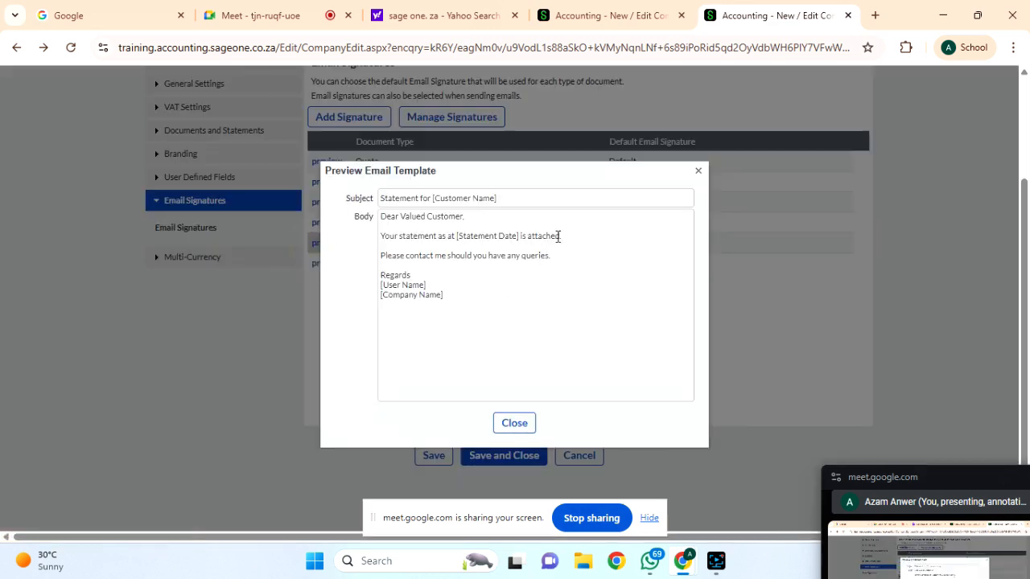
left_click(698, 174)
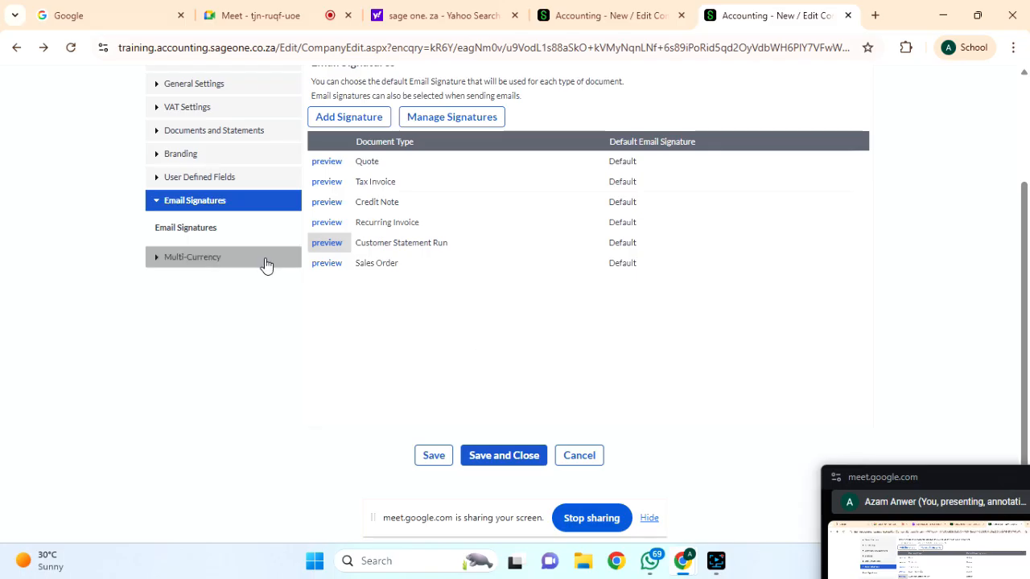
Set home currency to Pakistani Rupee, accepting the warning, leave Multi-Currency disabled, and save.
left_click(174, 260)
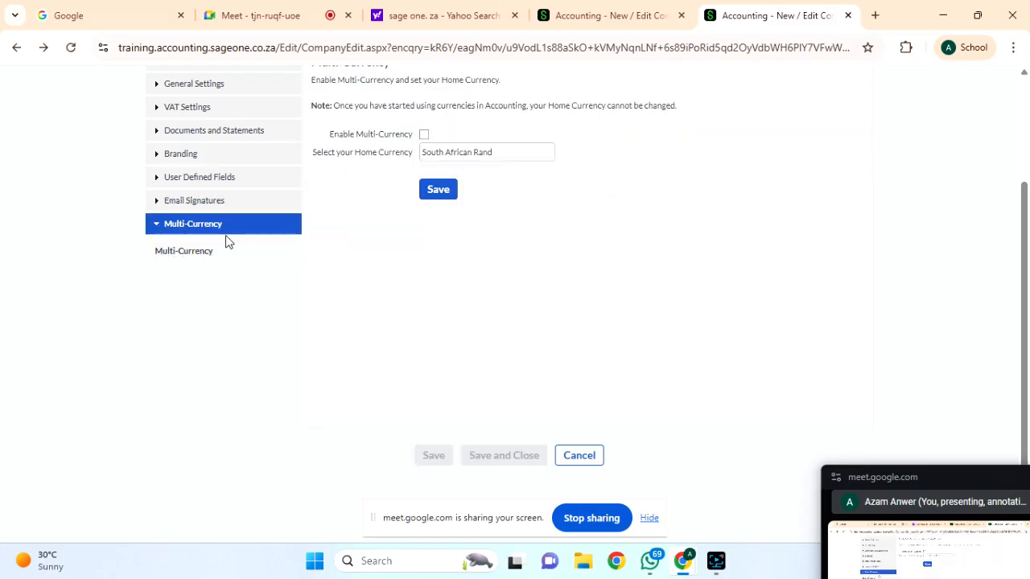
scroll(405, 144, "up", 1)
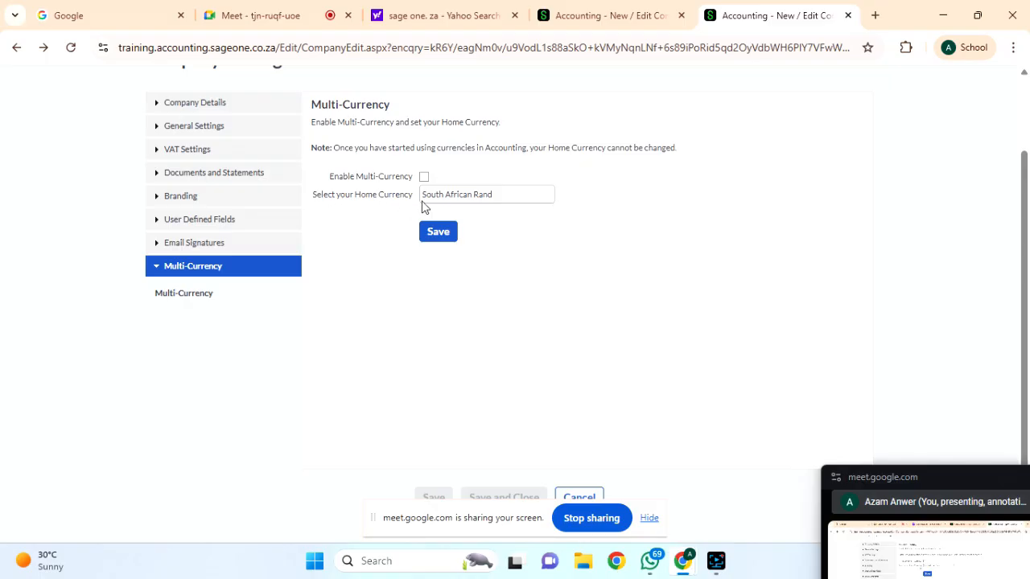
triple_click(476, 198)
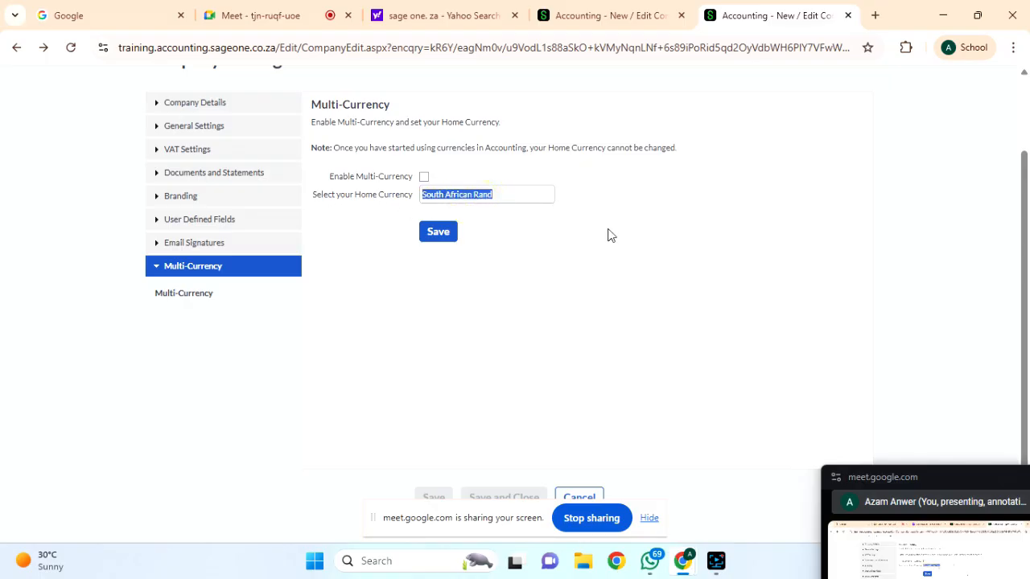
left_click(424, 177)
left_click(503, 195)
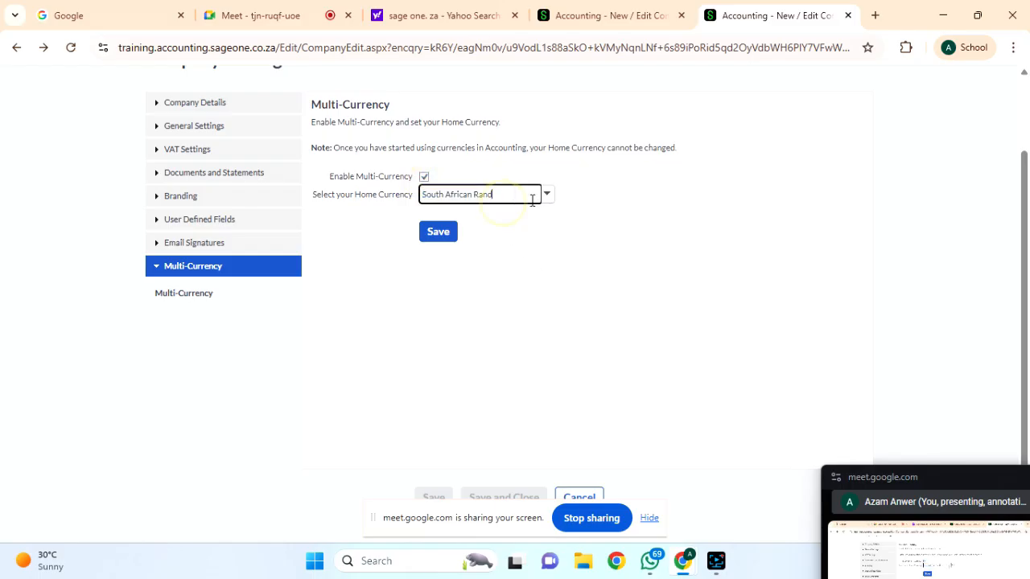
left_click(546, 196)
type("pakist")
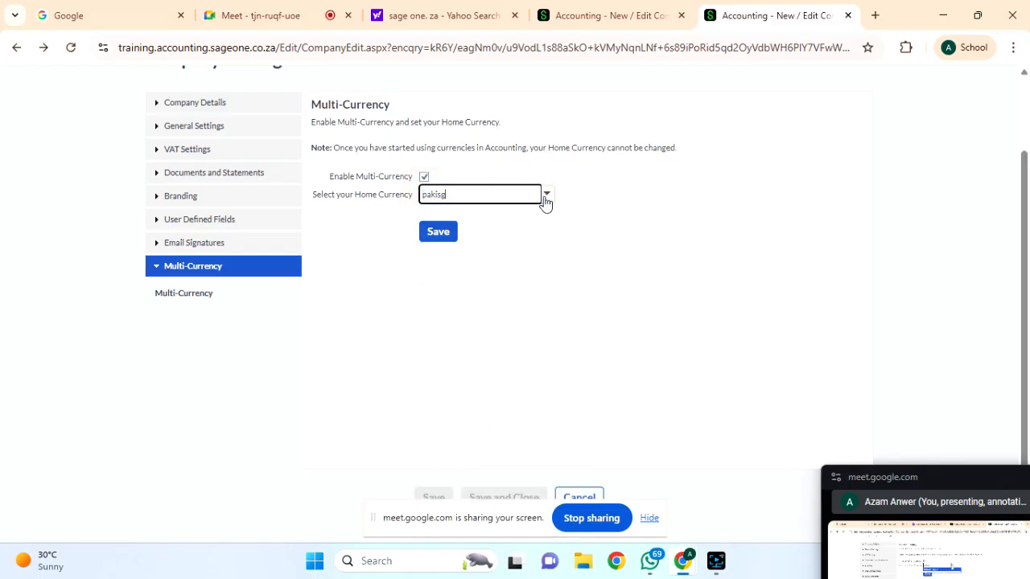
left_click(510, 212)
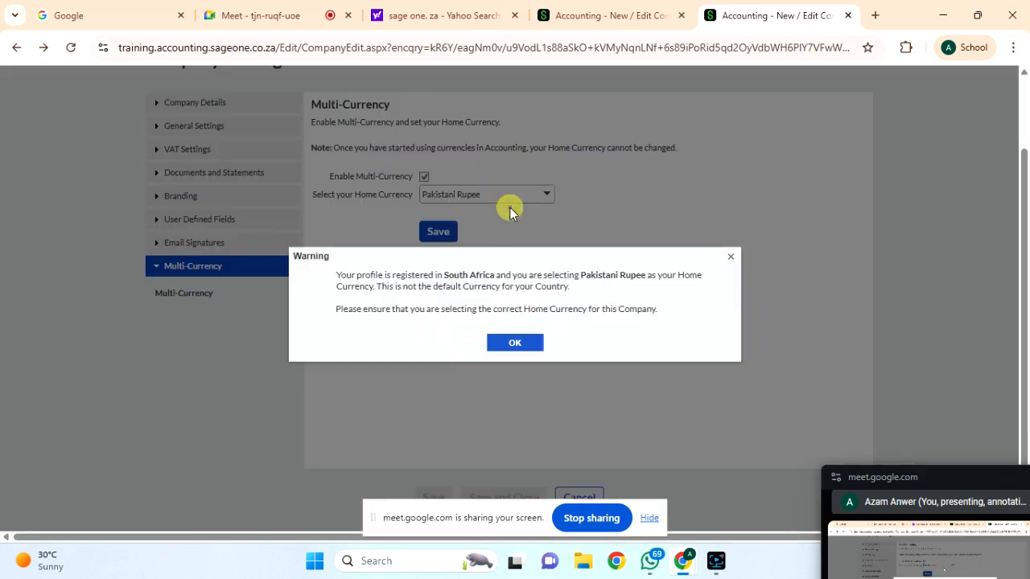
left_click(512, 344)
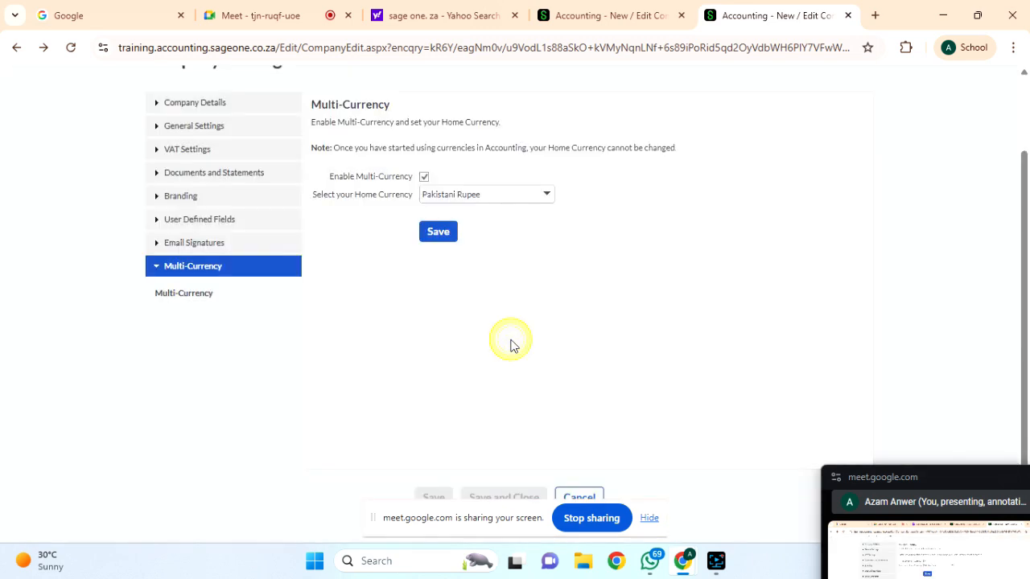
left_click(424, 178)
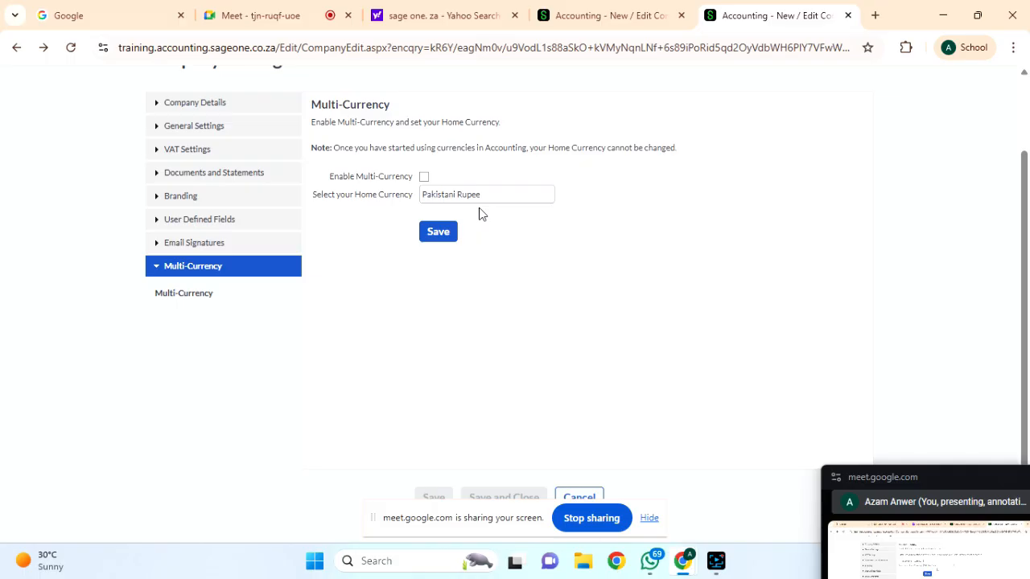
left_click(439, 233)
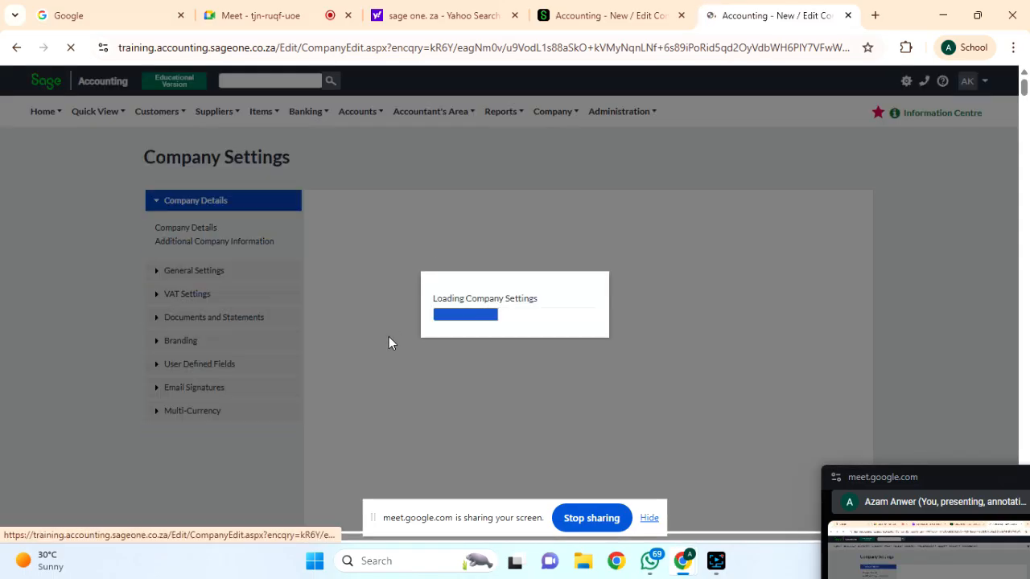
Switch between Multi-Currency, Email Signatures and Documents & Transactions user field settings.
scroll(346, 402, "down", 2)
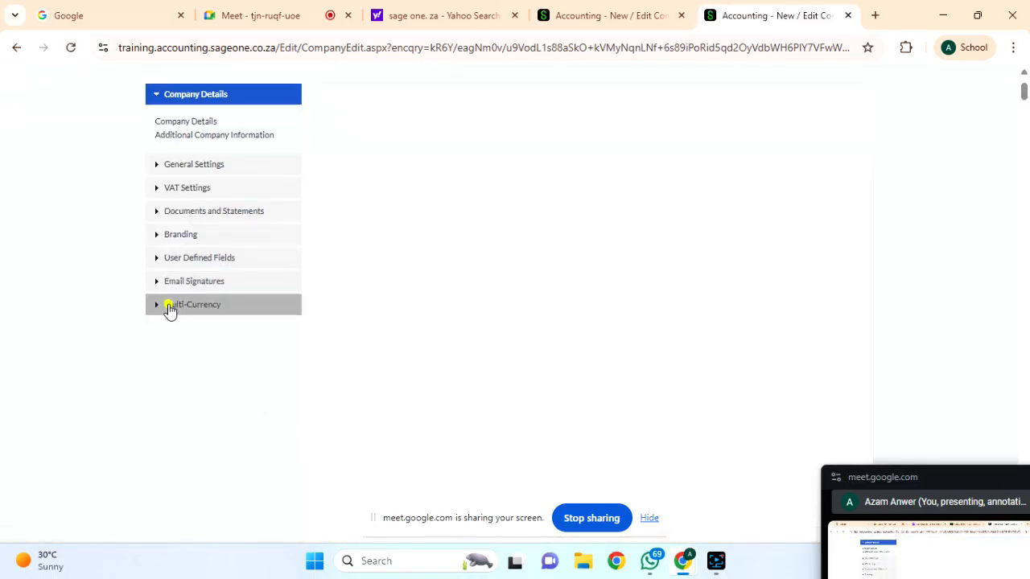
left_click(169, 305)
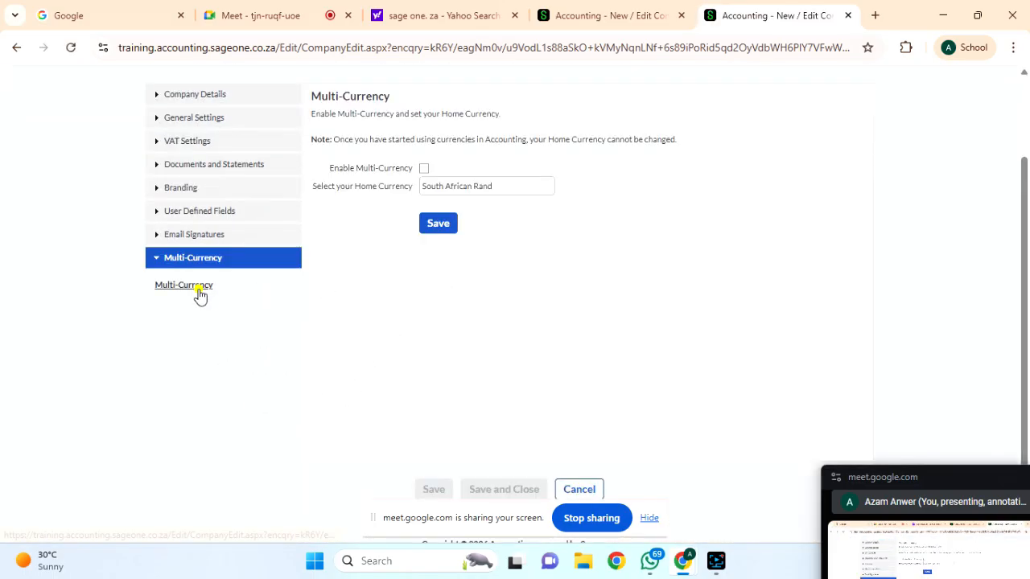
left_click(198, 293)
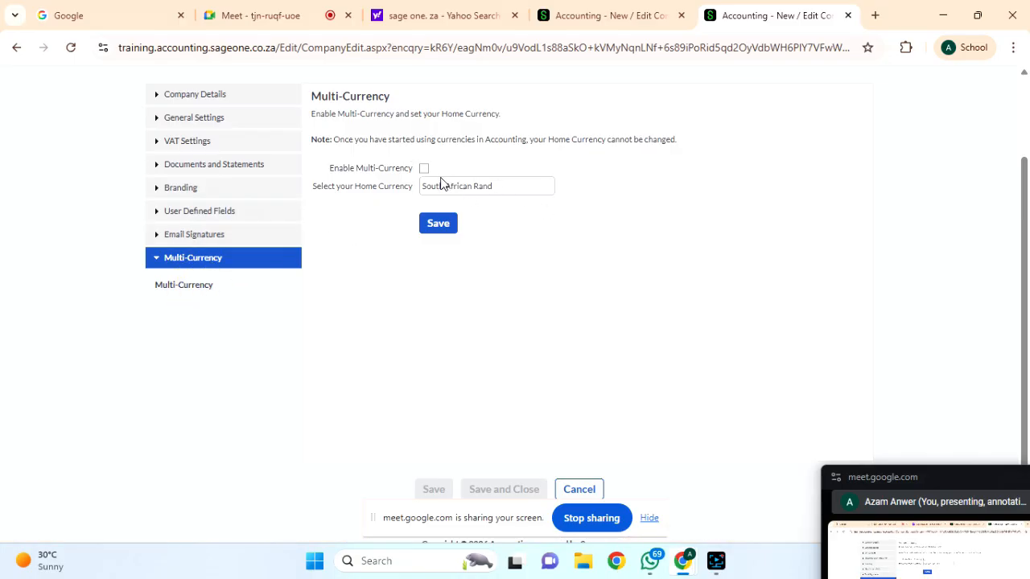
left_click(352, 222)
left_click(170, 240)
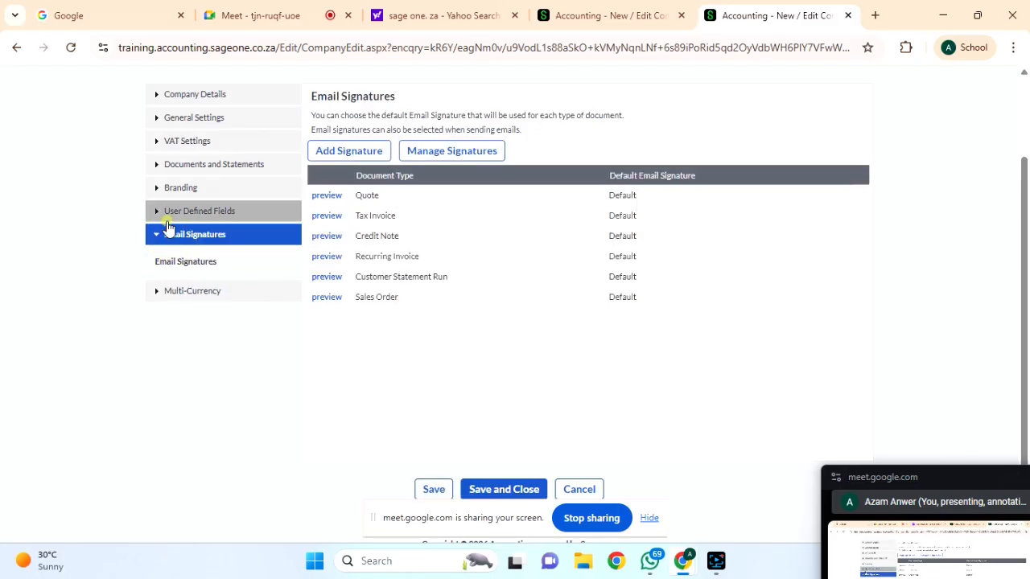
left_click(168, 220)
scroll(225, 316, "up", 2)
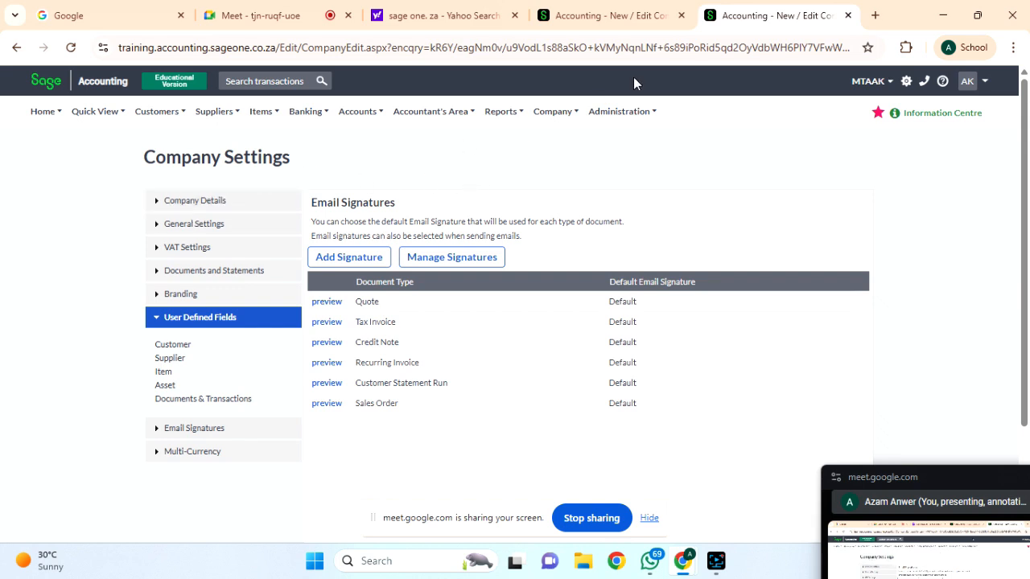
mouse_move(559, 123)
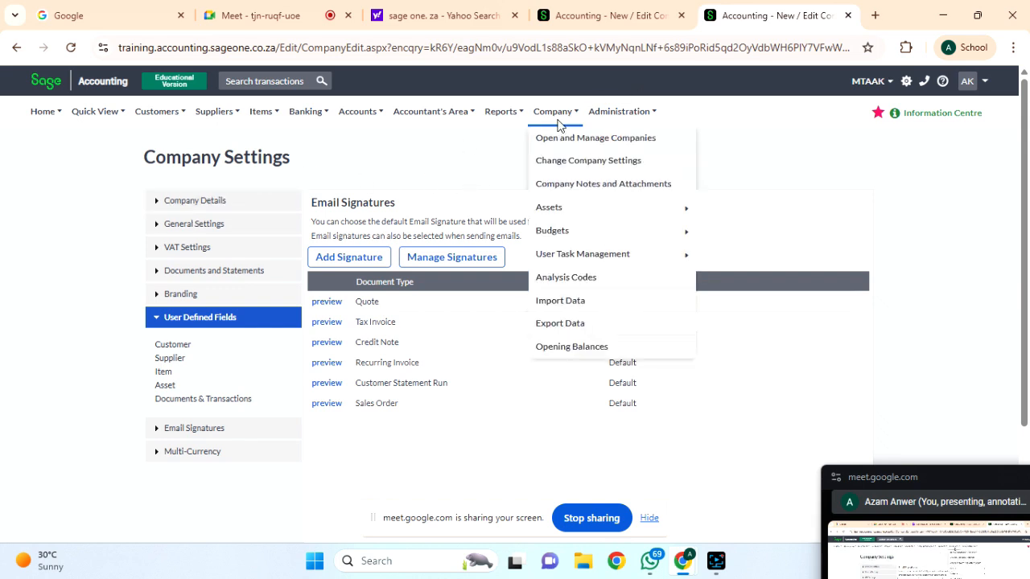
left_click(199, 399)
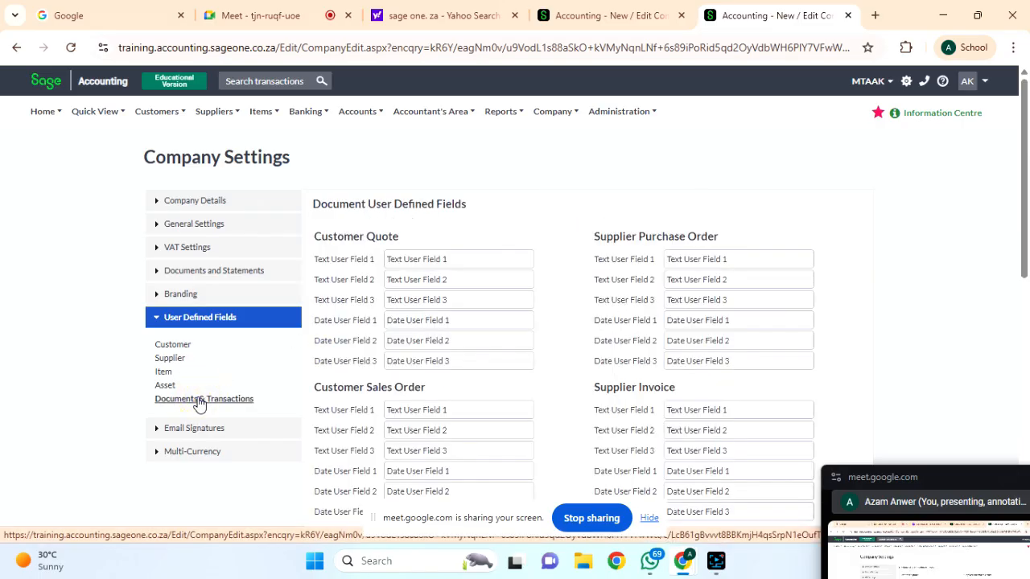
left_click(172, 428)
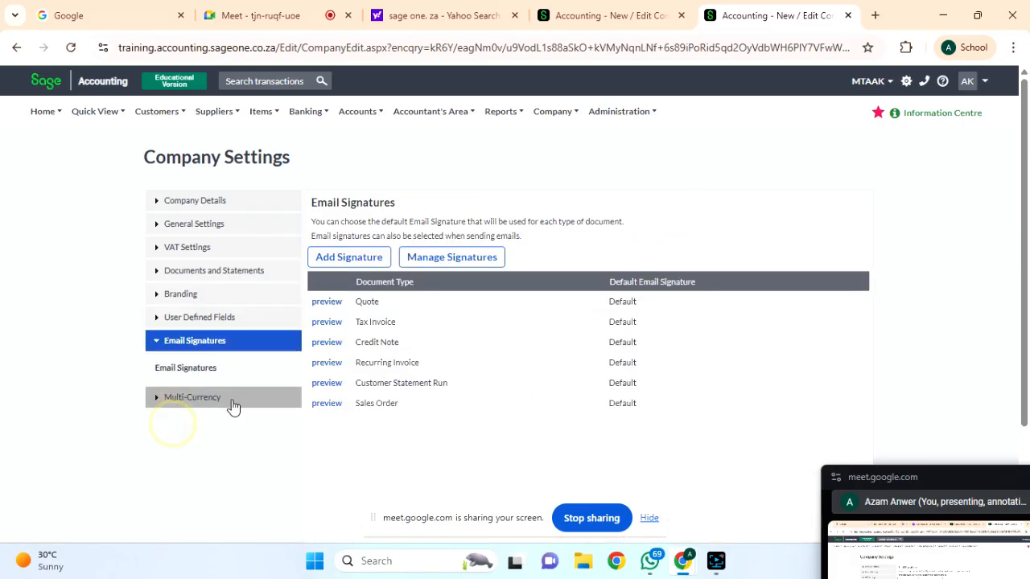
left_click(169, 399)
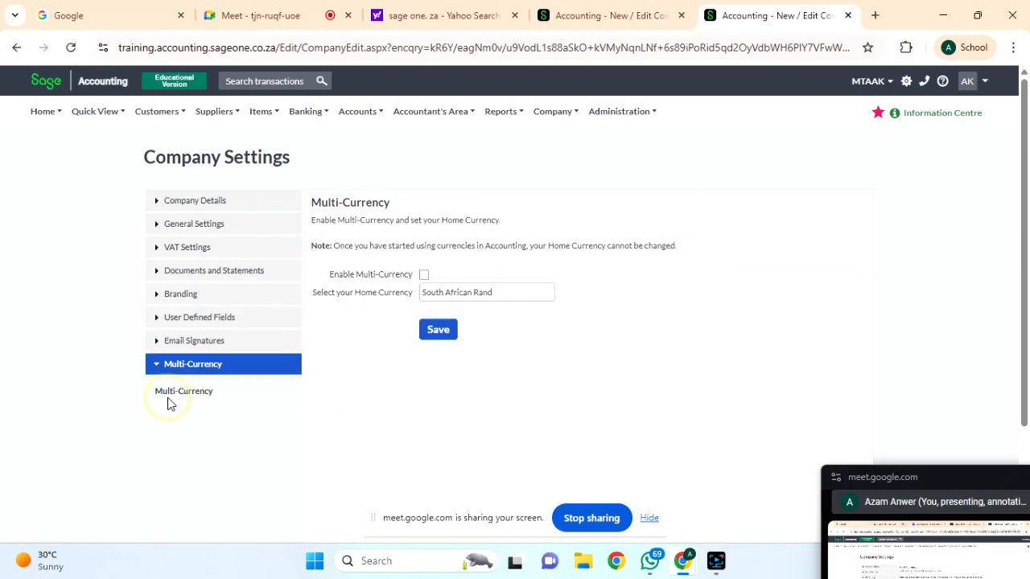
Review Company Details, Additional Information, General, VAT, Branding, then Email Signatures settings.
left_click(199, 203)
left_click(199, 228)
left_click(195, 242)
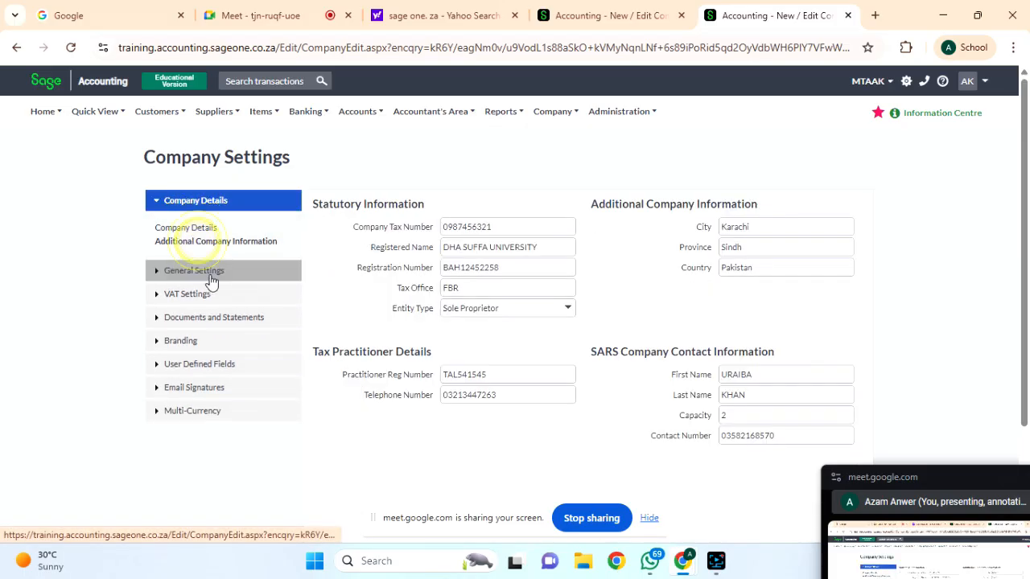
left_click(206, 275)
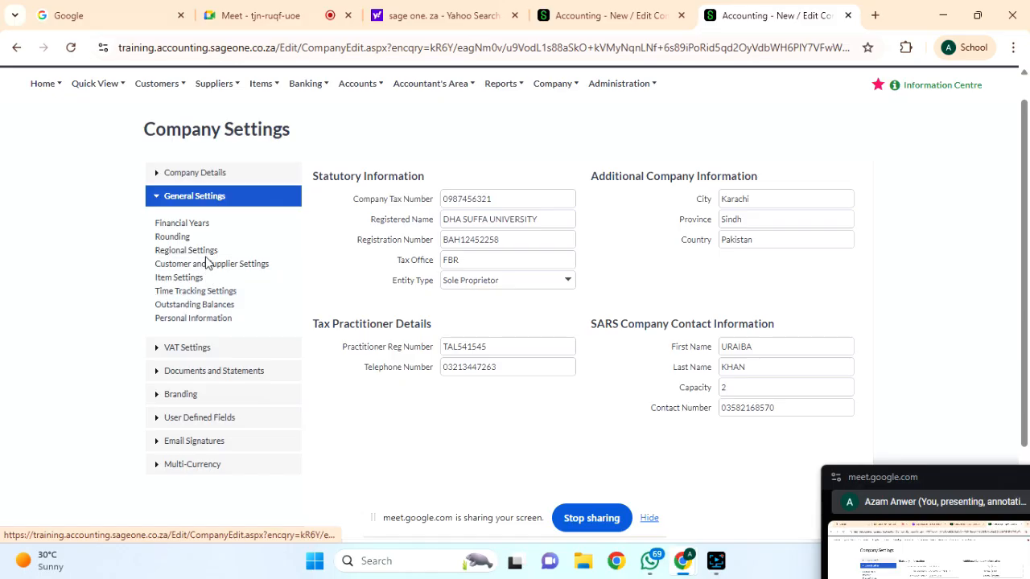
left_click(197, 347)
left_click(187, 219)
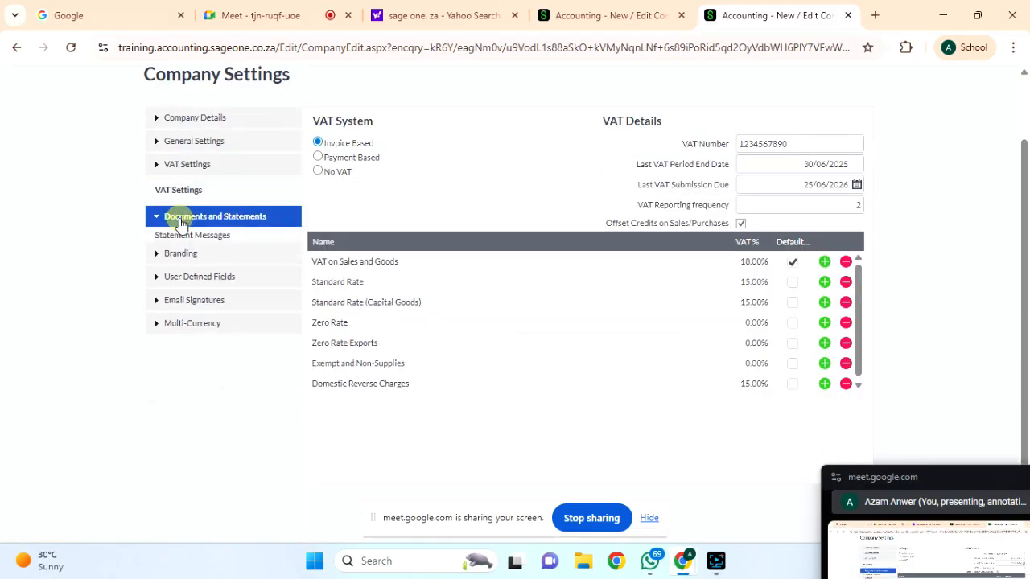
left_click(177, 312)
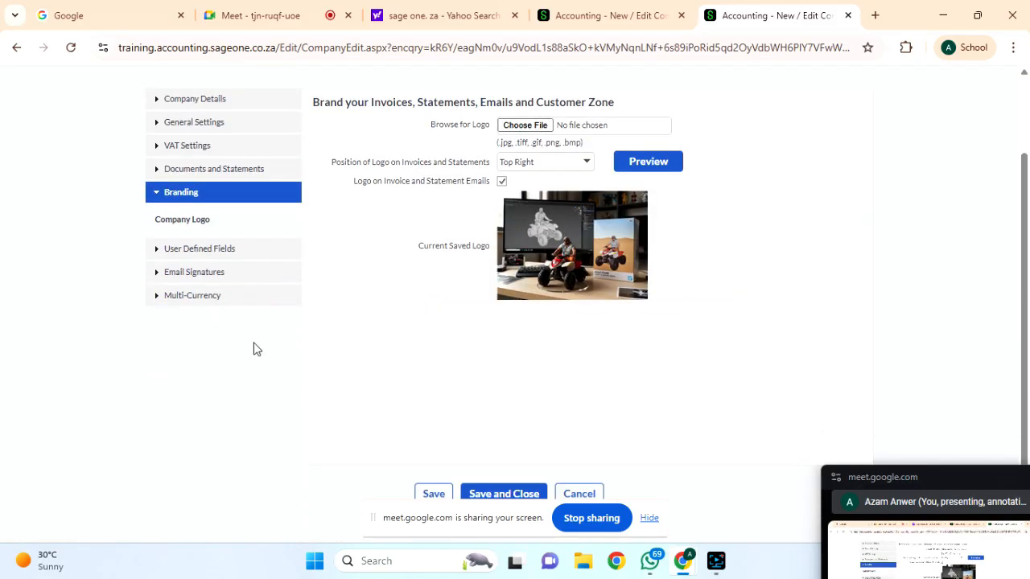
left_click(199, 259)
left_click(179, 325)
scroll(410, 359, "up", 3)
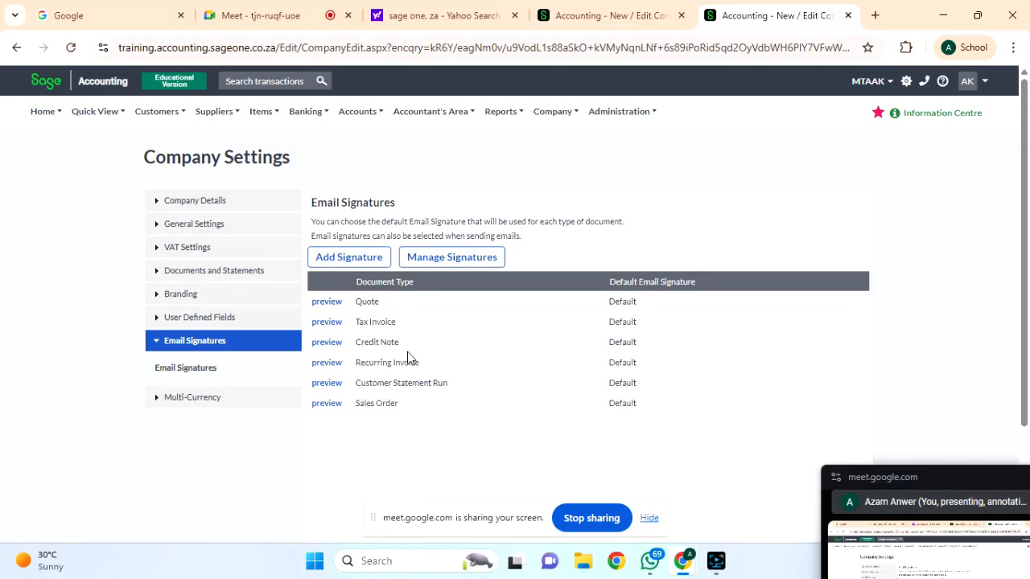
left_click(553, 112)
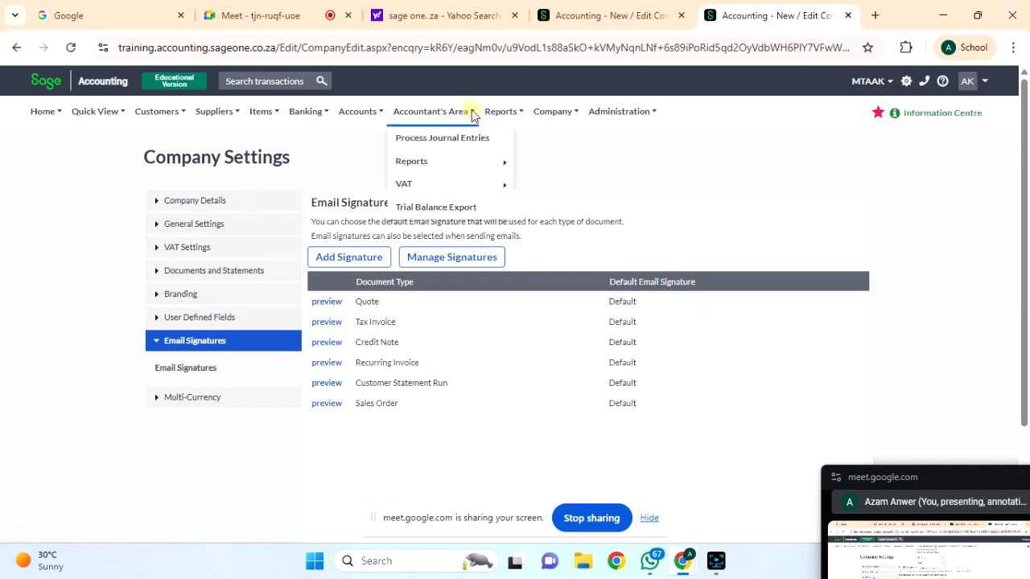
Go to the Manage Users page through the Company menu's Administration options.
mouse_move(265, 117)
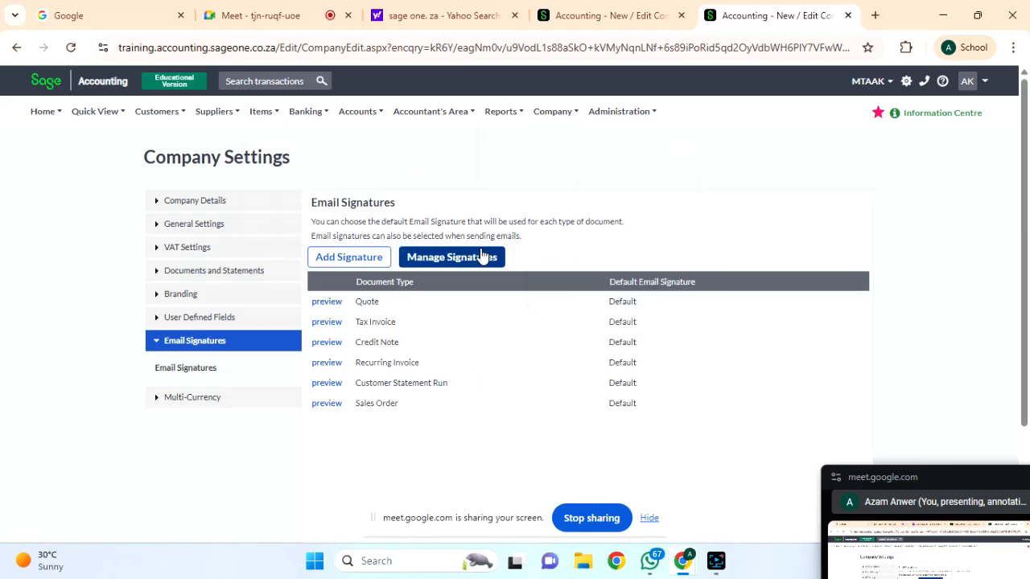
mouse_move(557, 117)
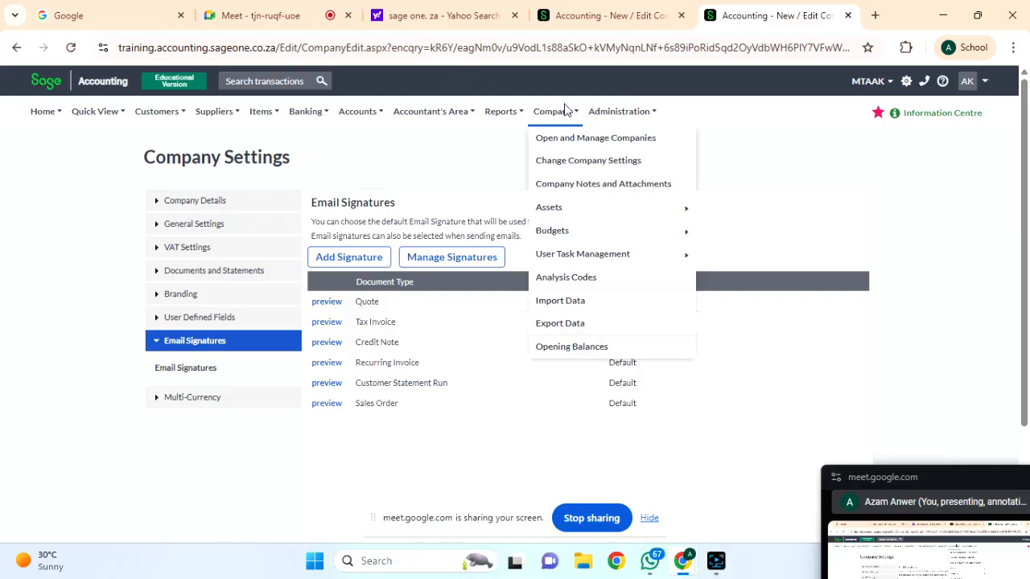
mouse_move(603, 120)
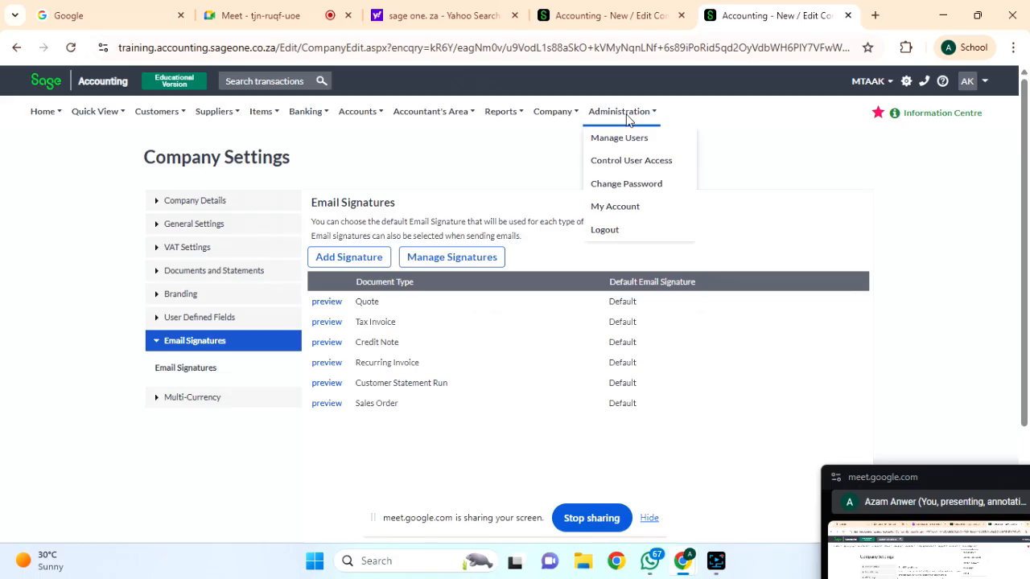
left_click(627, 143)
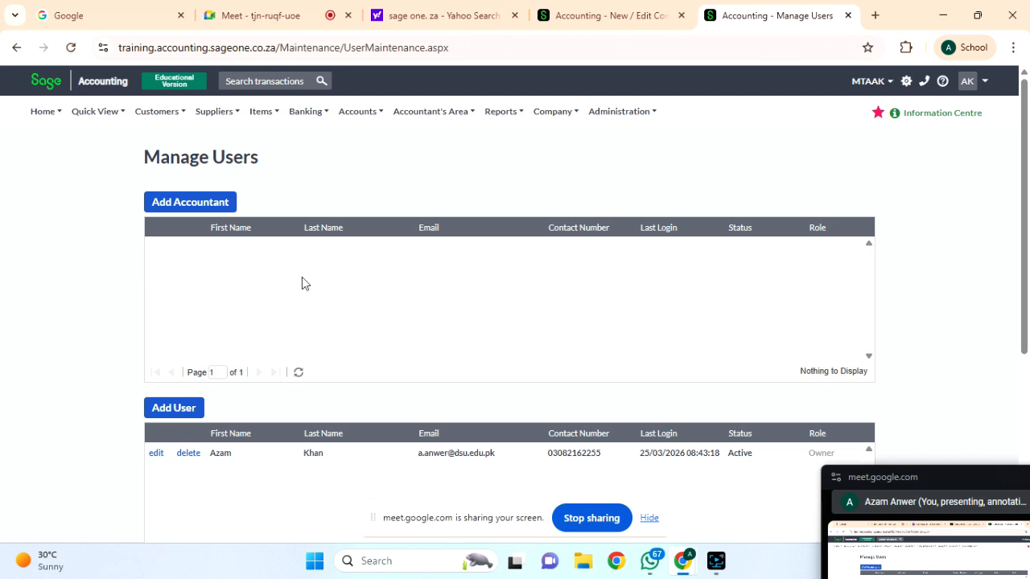
Review the owner-only user list and begin adding a new accountant.
scroll(302, 283, "down", 1)
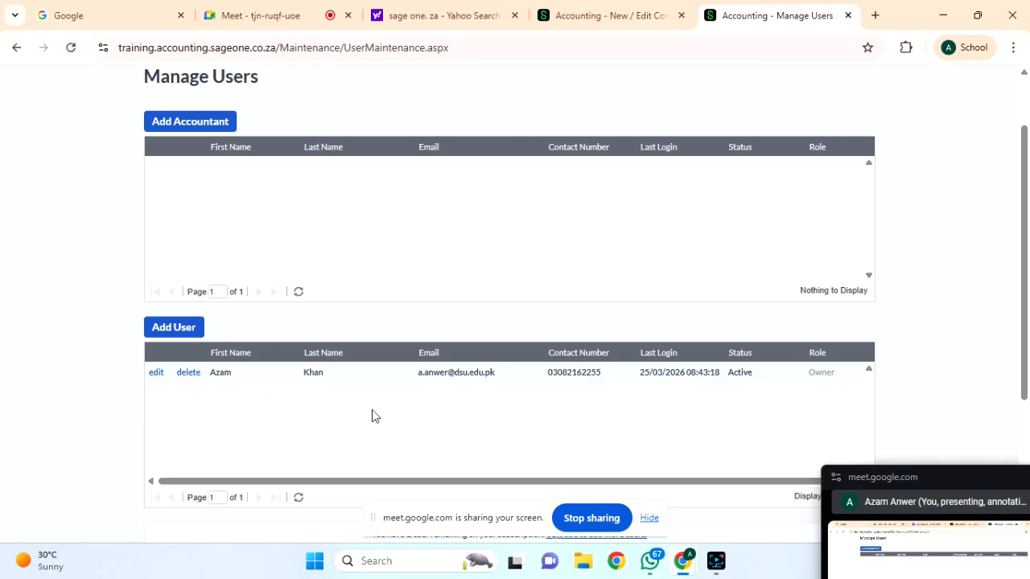
scroll(489, 334, "down", 1)
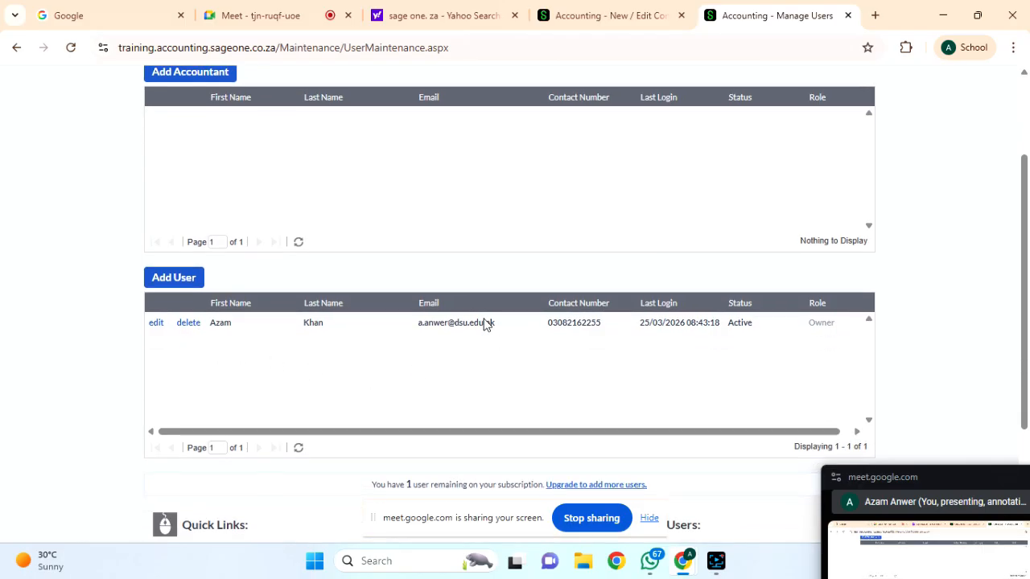
scroll(356, 265, "up", 1)
left_click(183, 139)
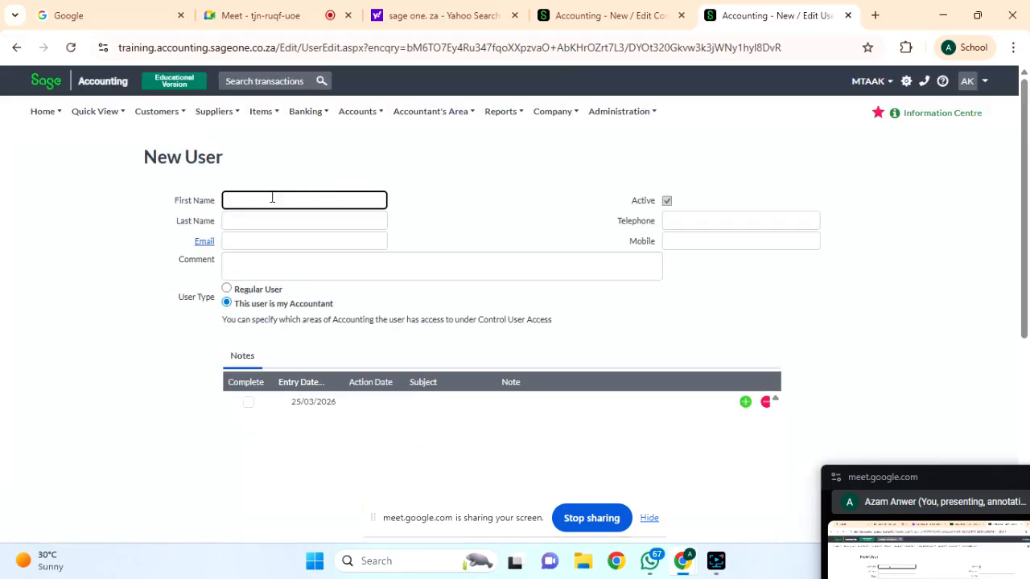
Enter the accountant's first name and last name on the New User form.
left_click(272, 198)
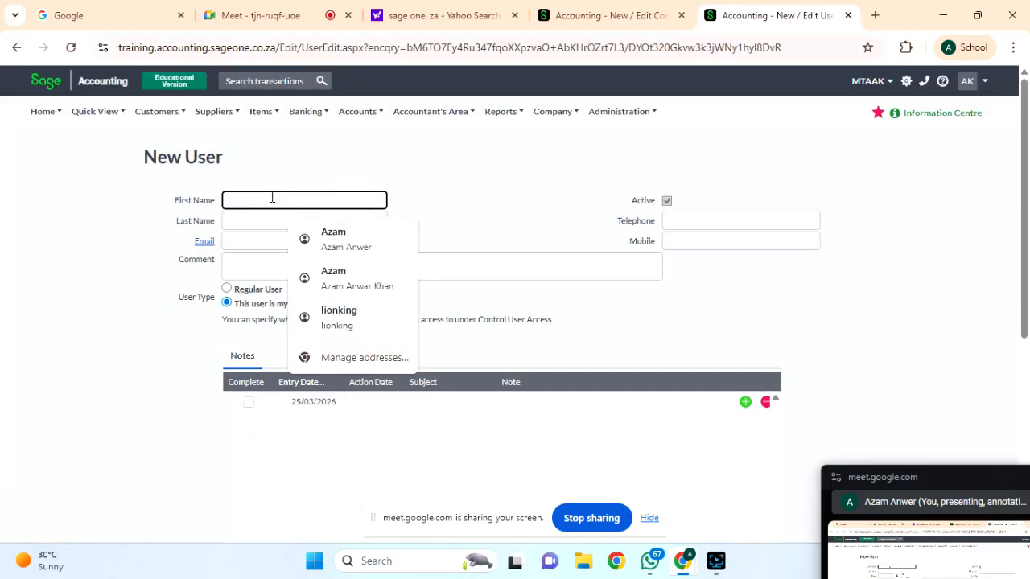
type("dR")
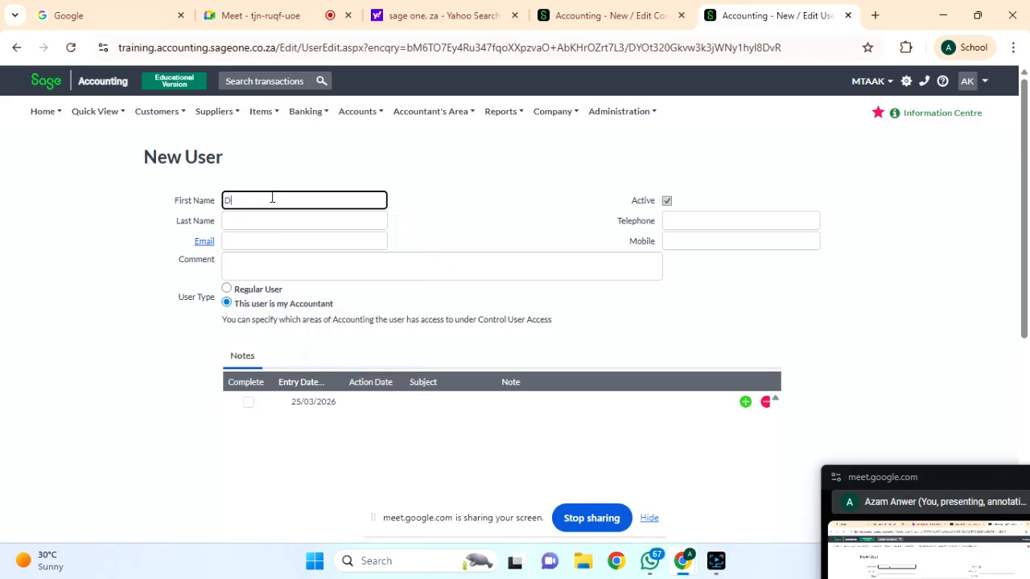
type("A")
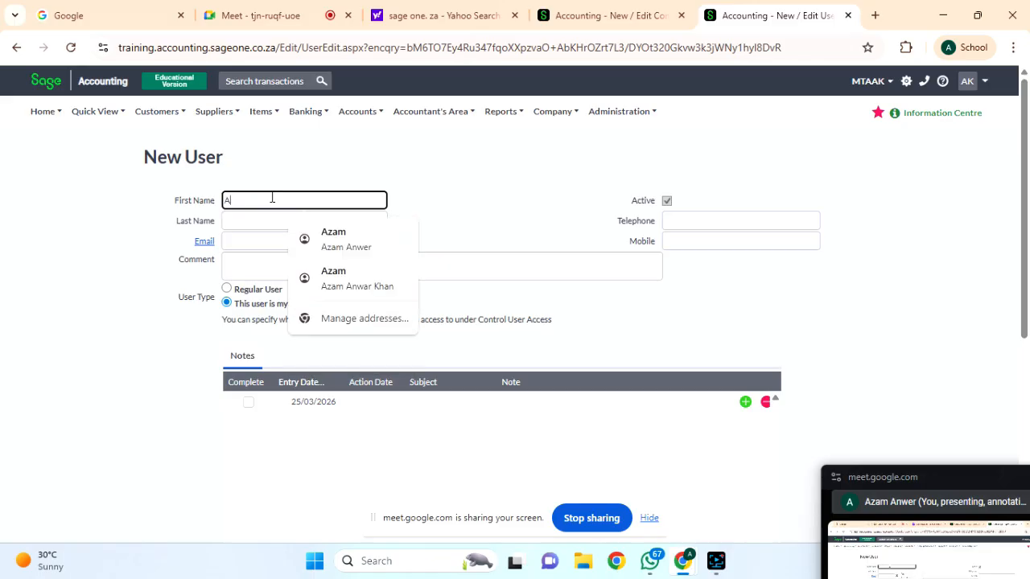
key("BackSpace")
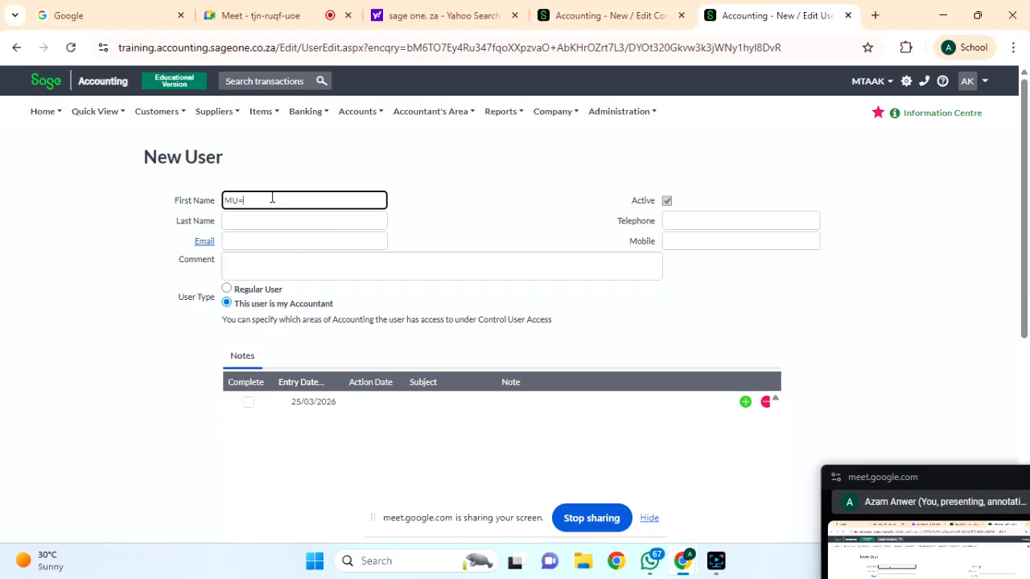
left_click(252, 220)
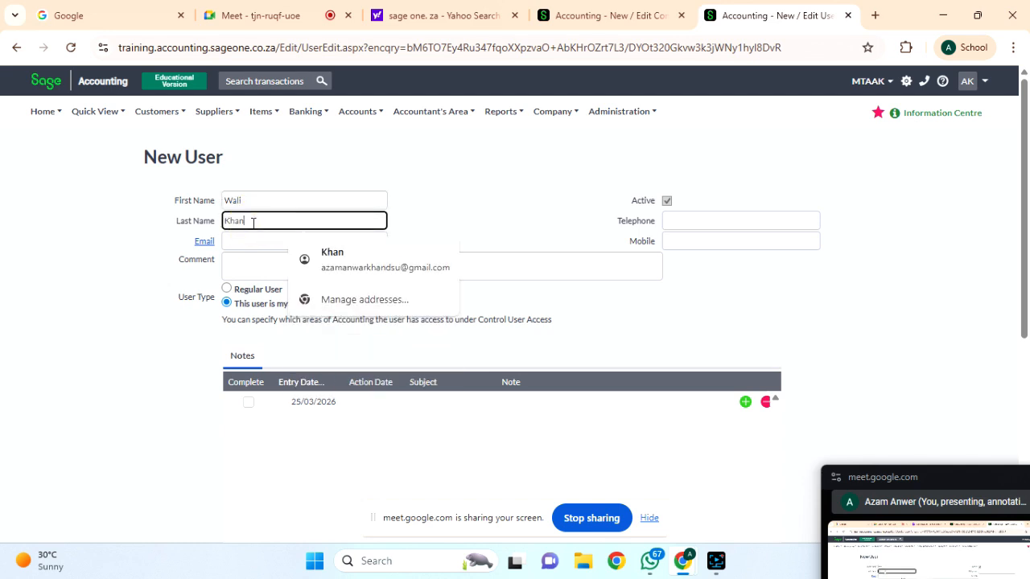
Fill in the accountant's e-mail and telephone, copying the same number into Mobile.
left_click(241, 244)
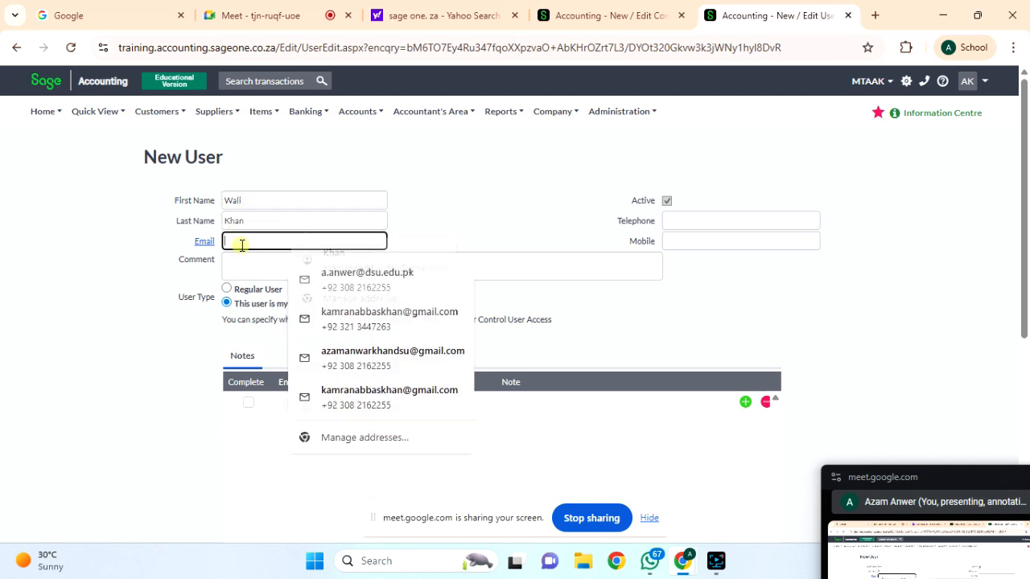
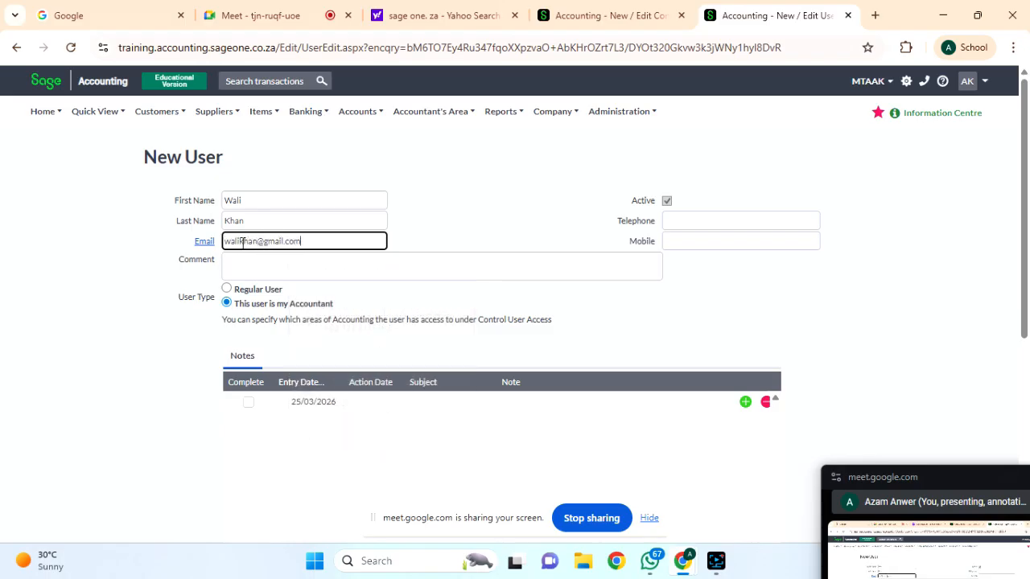
left_click(673, 226)
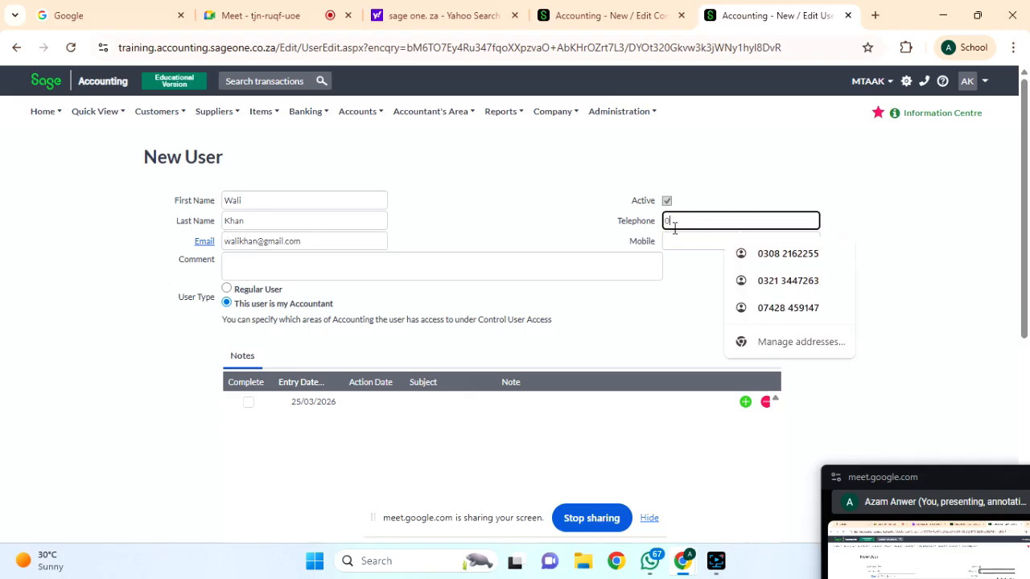
left_click(695, 239)
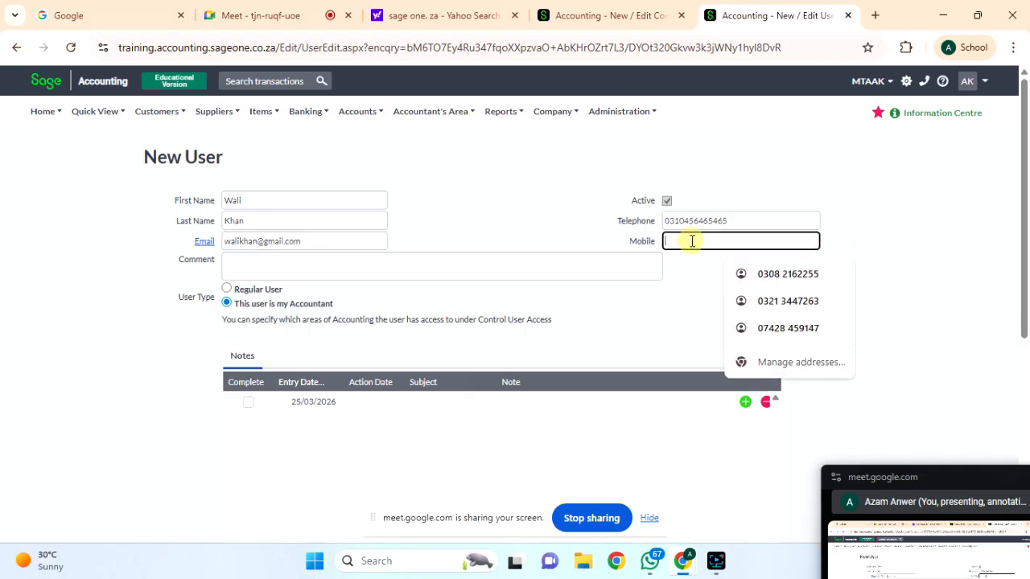
double_click(691, 222)
key("ctrl+c")
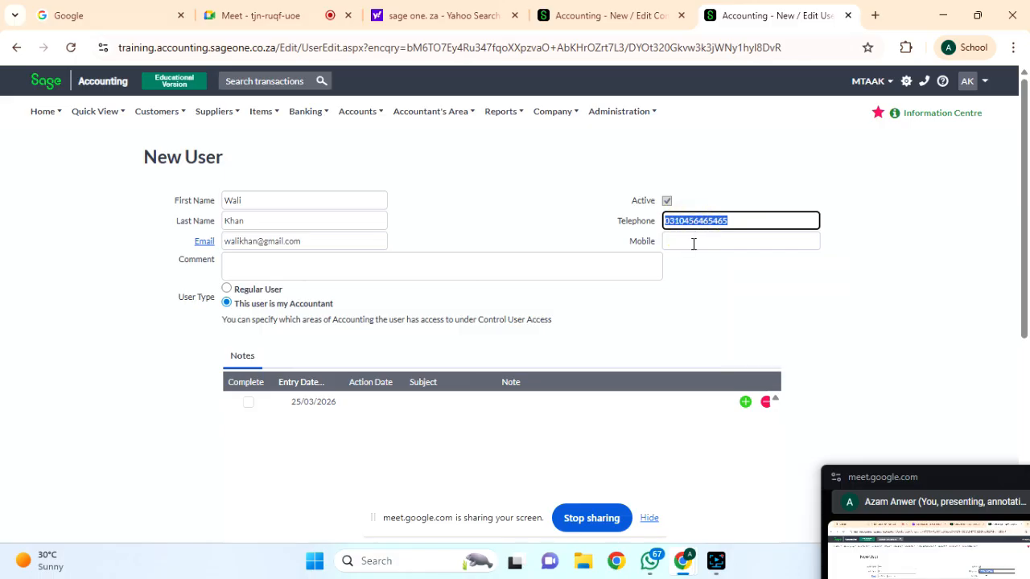
left_click(692, 241)
key("ctrl+v")
scroll(597, 325, "down", 1)
left_click(266, 195)
Write the comment 'Accountant for 1 Fiscal Year' for the new user.
type("Acc")
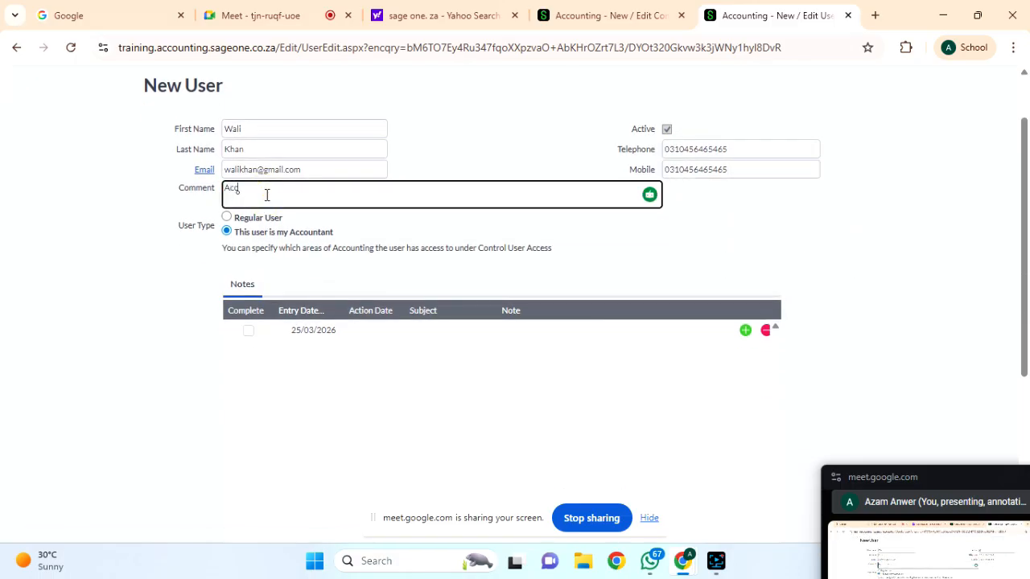
type("ountant for 1 YEA")
key("BackSpace")
key("BackSpace")
key("BackSpace")
type("Fiscal Year")
scroll(406, 226, "down", 1)
scroll(406, 227, "down", 1)
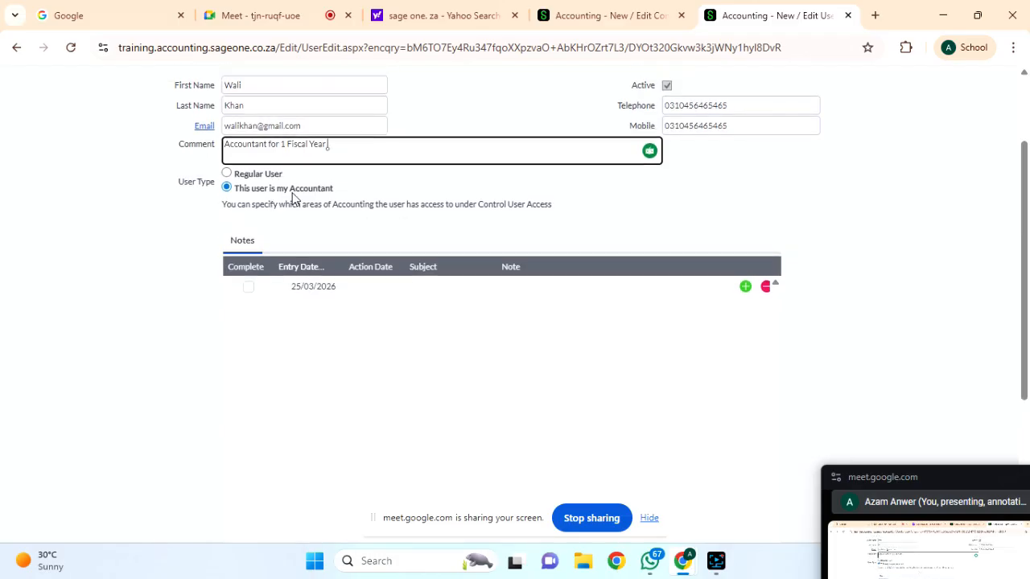
Point out that the user type stays 'This user is my Accountant'.
left_click_drag(345, 190, 215, 187)
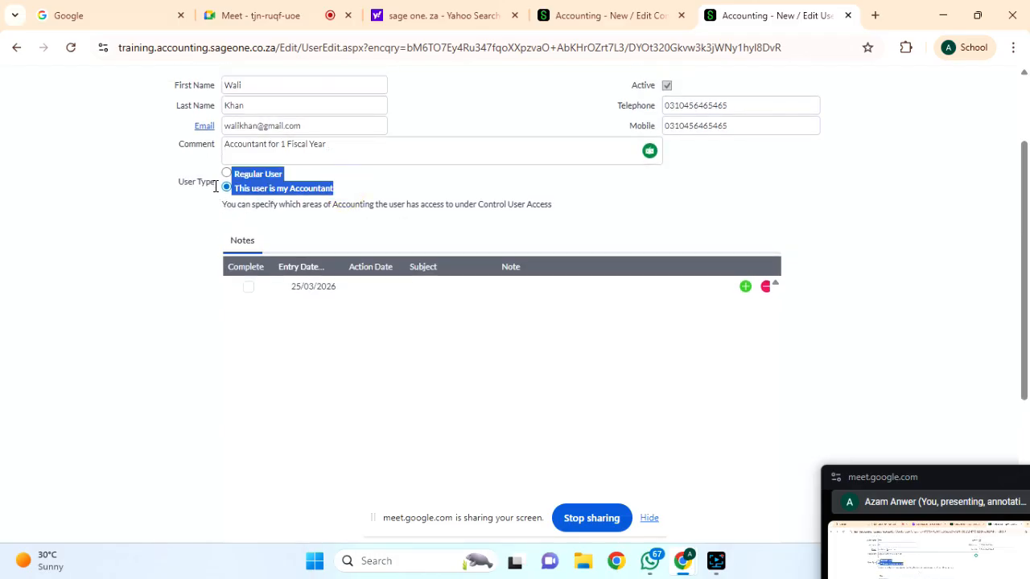
left_click_drag(346, 187, 237, 199)
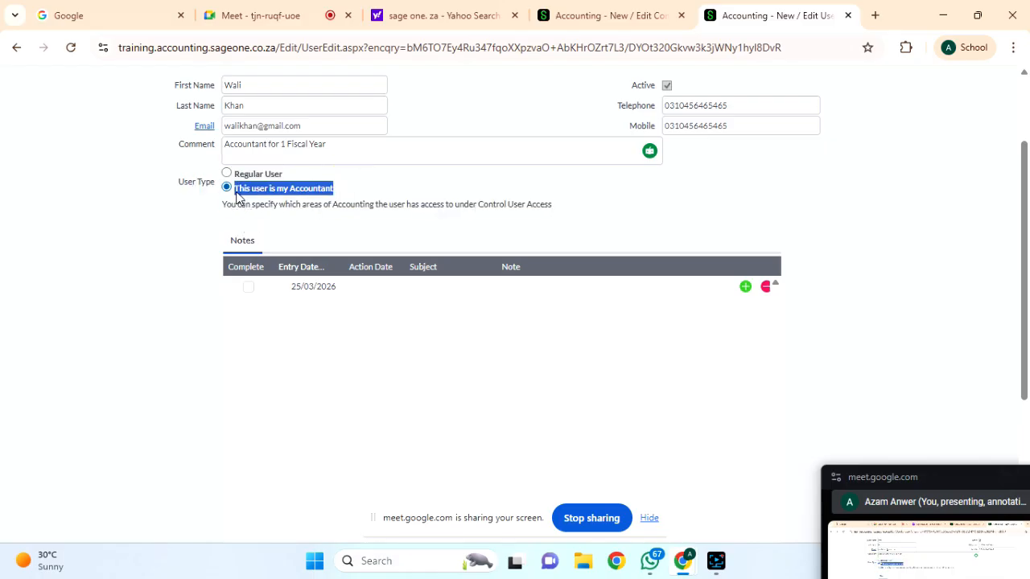
scroll(351, 223, "down", 2)
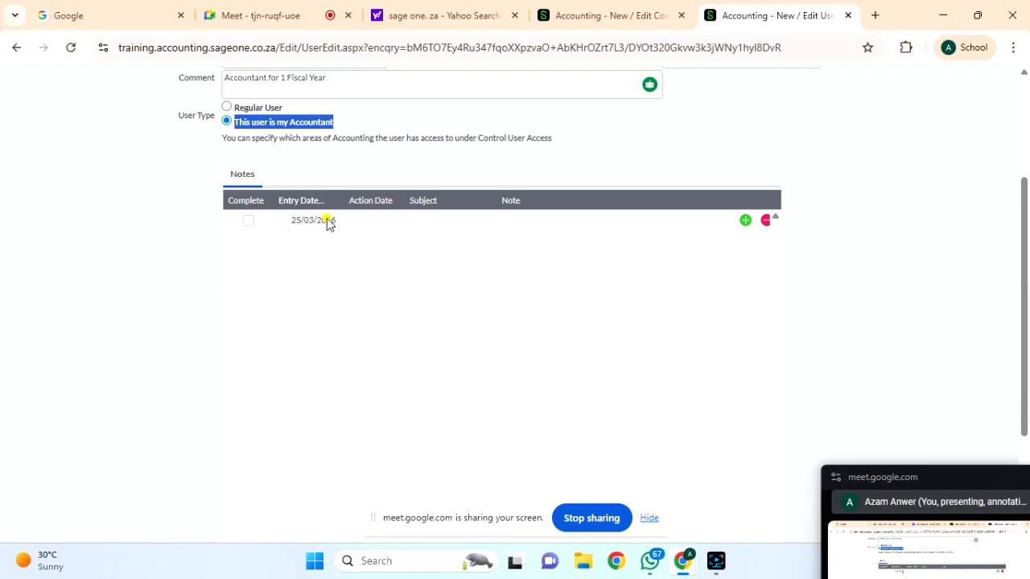
double_click(327, 223)
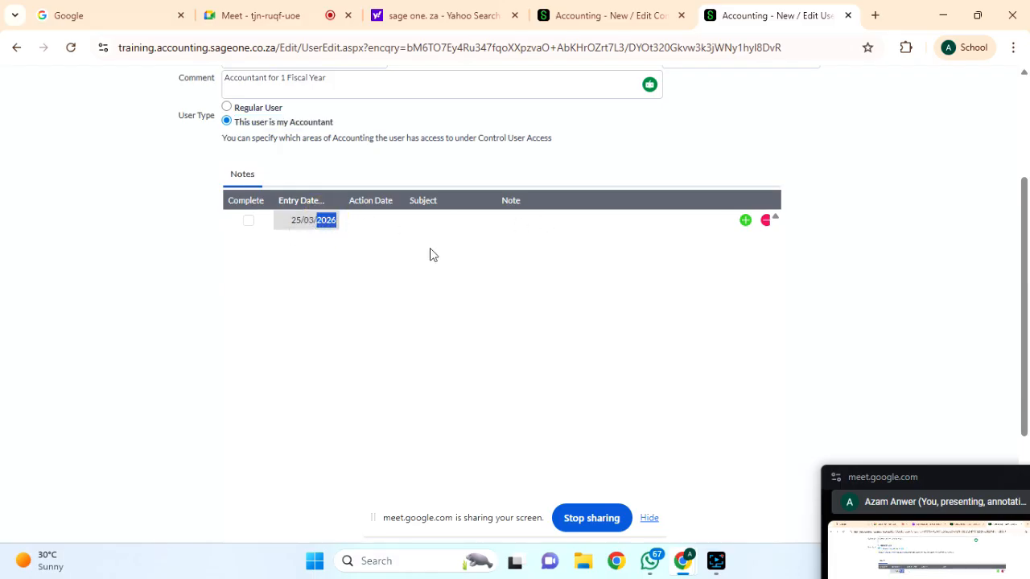
scroll(328, 278, "up", 3)
scroll(328, 276, "down", 1)
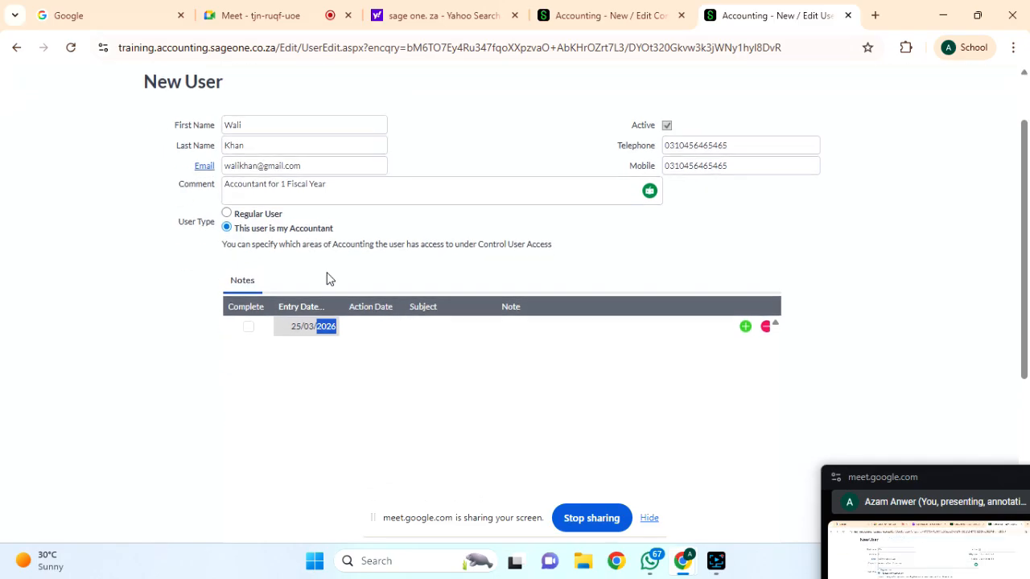
Save the accountant, now Pending Activation, and start a new regular user.
scroll(396, 251, "down", 4)
left_click(396, 251)
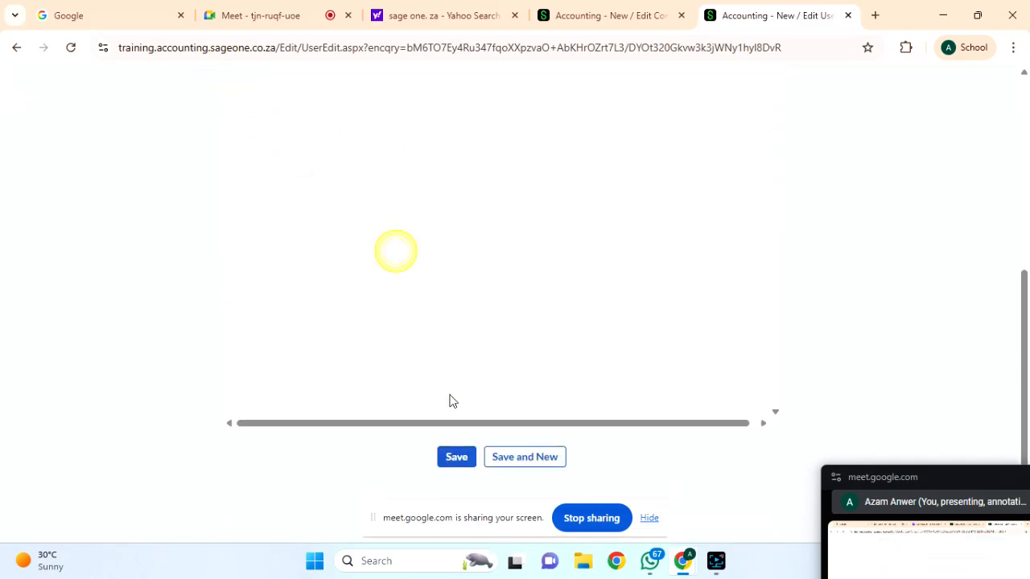
left_click(456, 457)
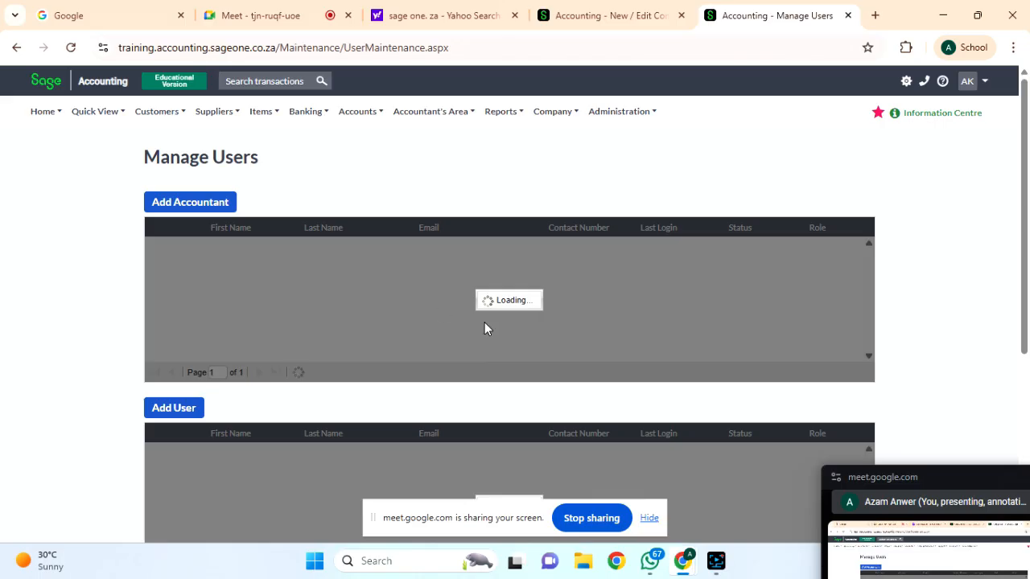
scroll(589, 351, "down", 1)
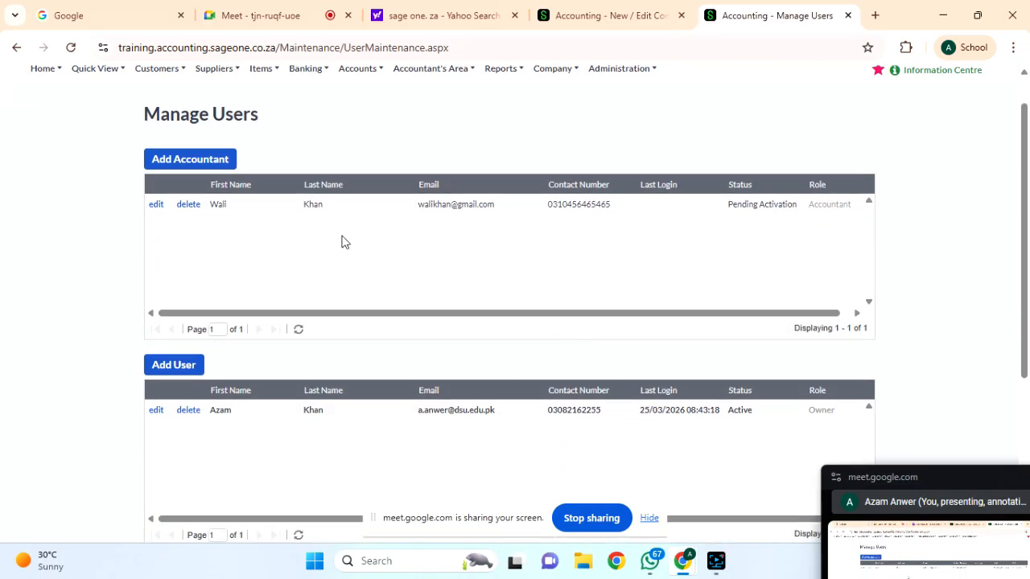
left_click(177, 369)
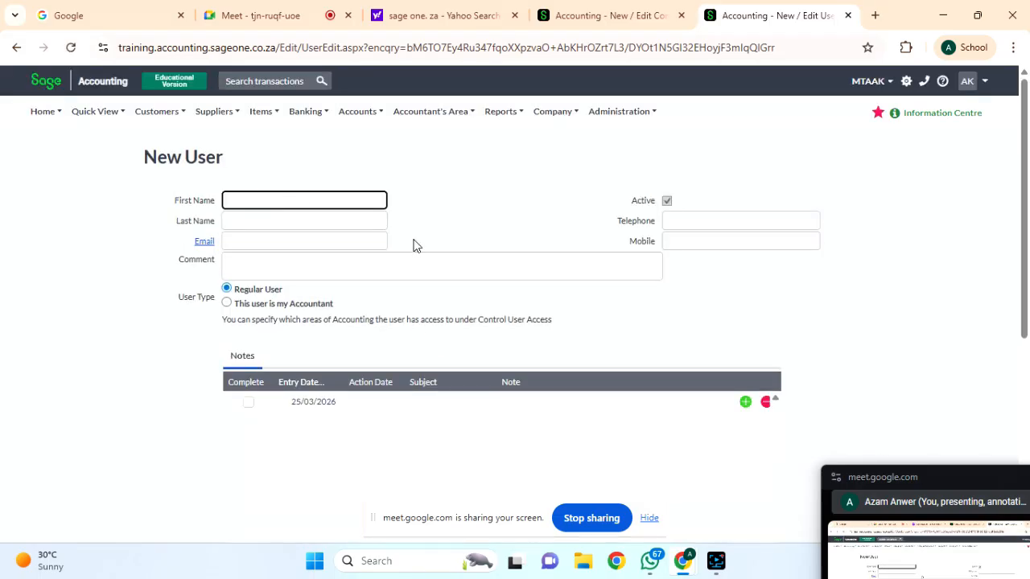
Briefly check the video call, then return to the blank regular user form.
left_click(247, 203)
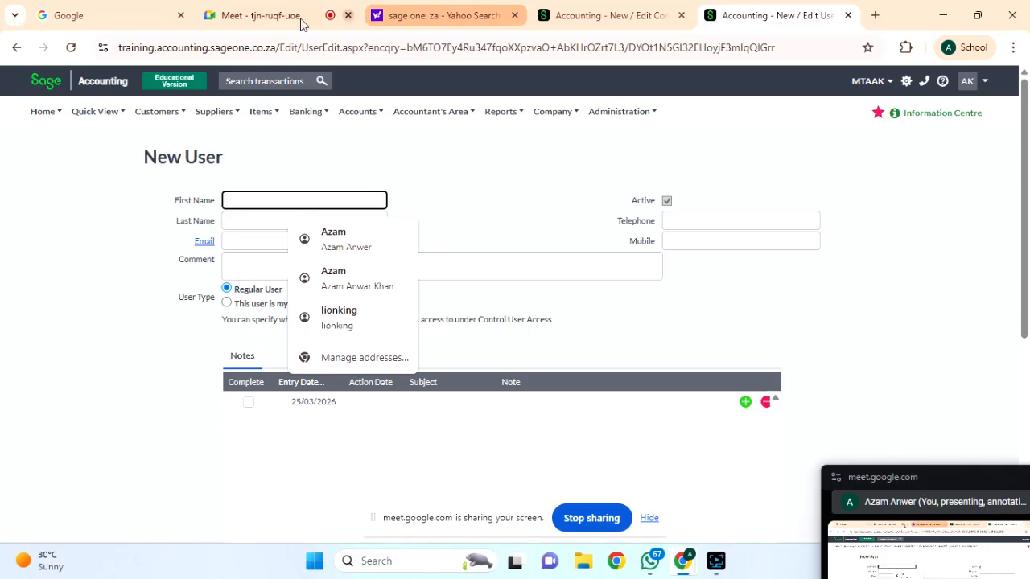
left_click(262, 16)
scroll(912, 405, "down", 1)
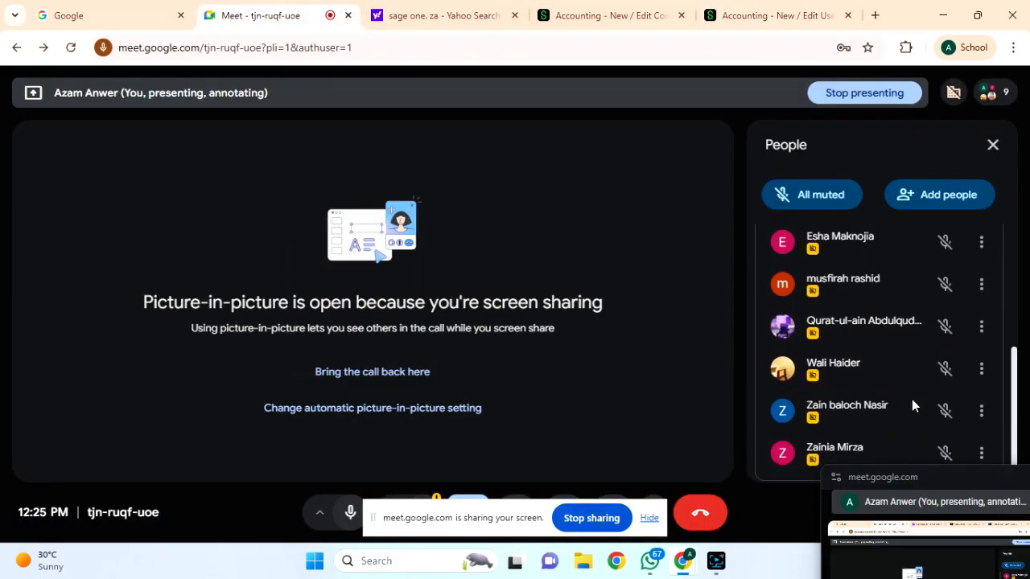
scroll(912, 399, "up", 3)
left_click(808, 17)
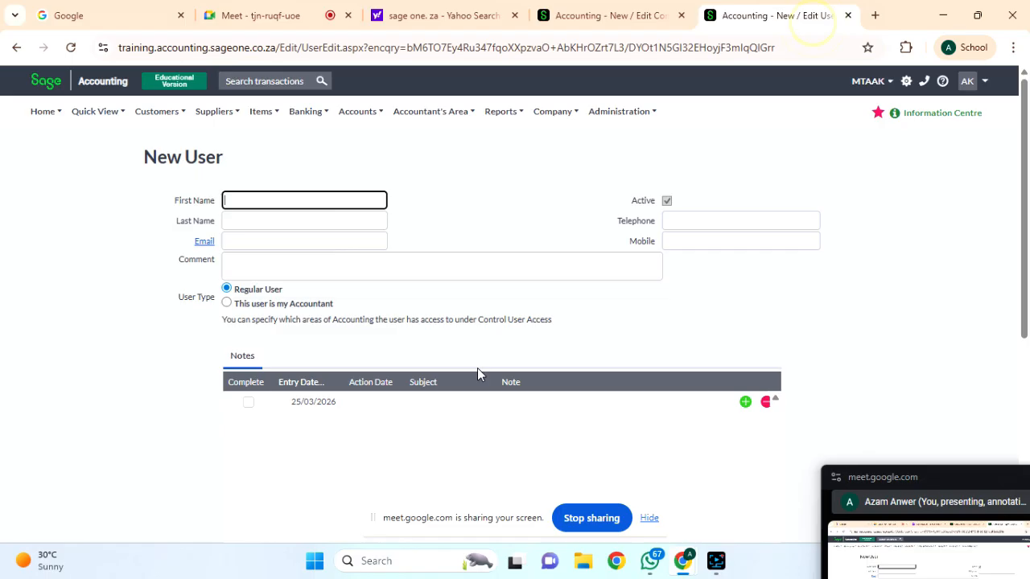
scroll(282, 425, "down", 1)
scroll(282, 425, "down", 1)
scroll(349, 322, "up", 1)
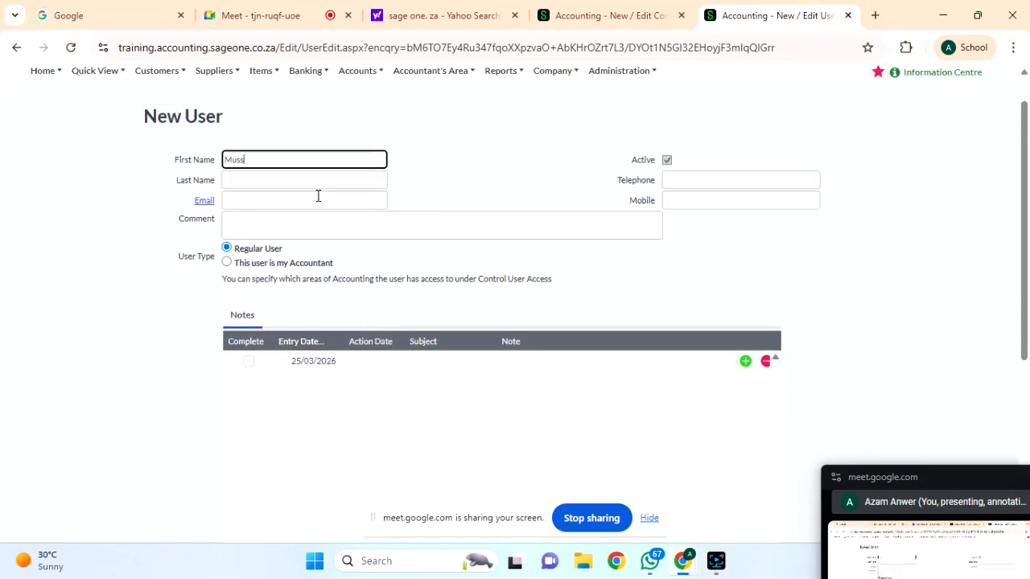
Enter the regular user's first name, e-mail address and mobile number.
type("h")
left_click(276, 180)
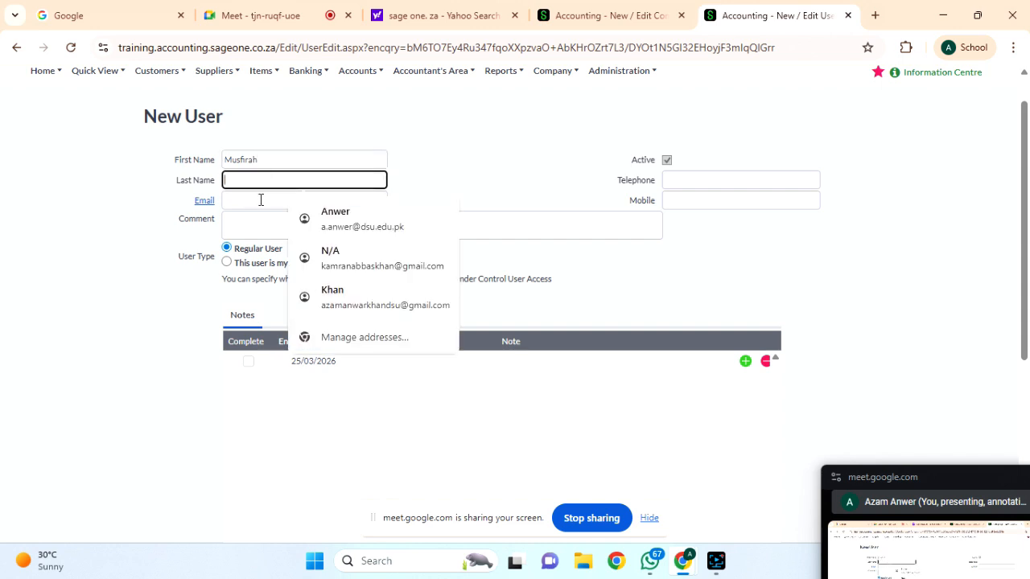
left_click(261, 199)
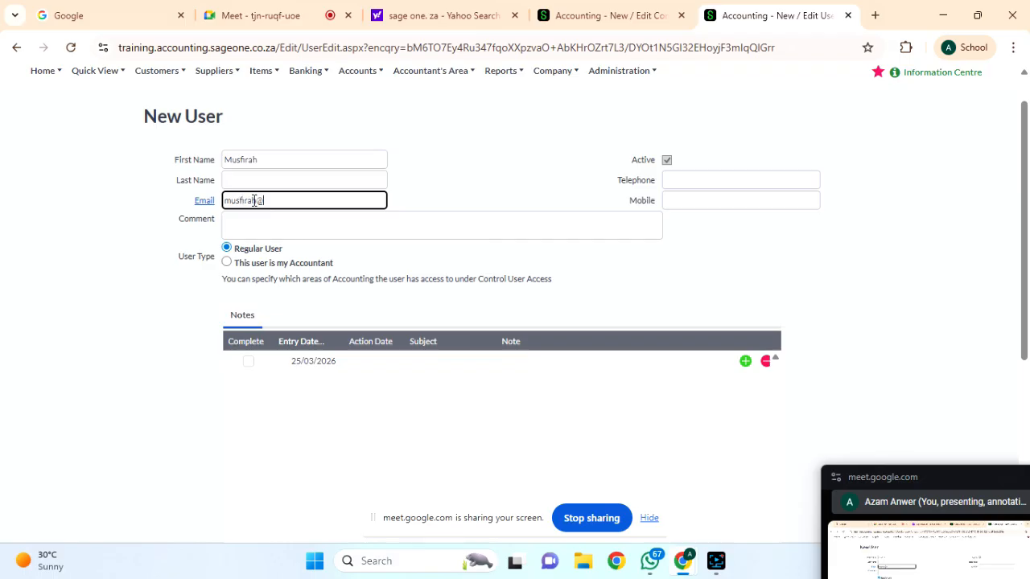
left_click(678, 198)
Set the regular user's comment to 'Board of Director'.
left_click(292, 218)
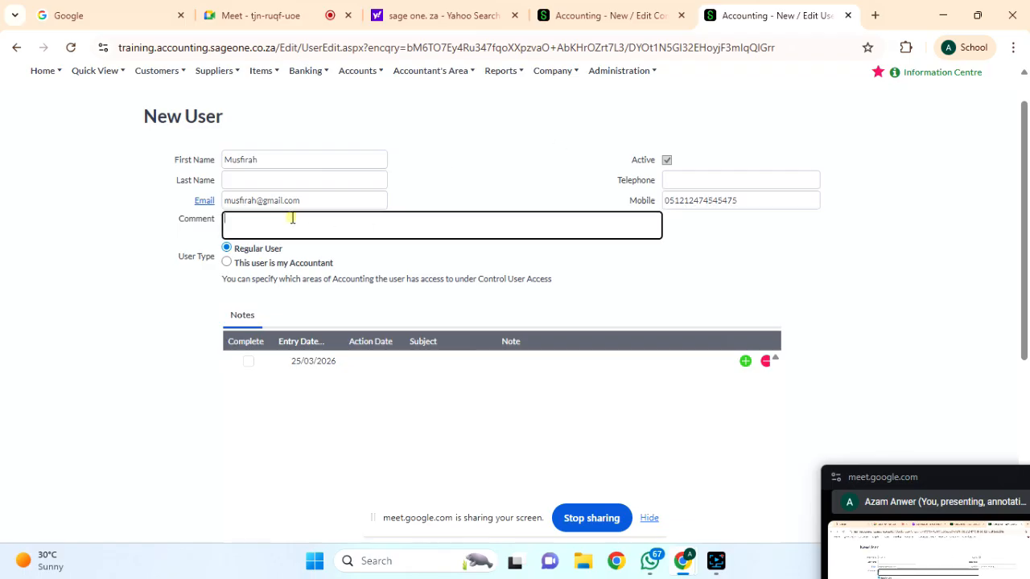
type("Part")
key("BackSpace")
key("BackSpace")
key("BackSpace")
key("BackSpace")
type("Board of Directo")
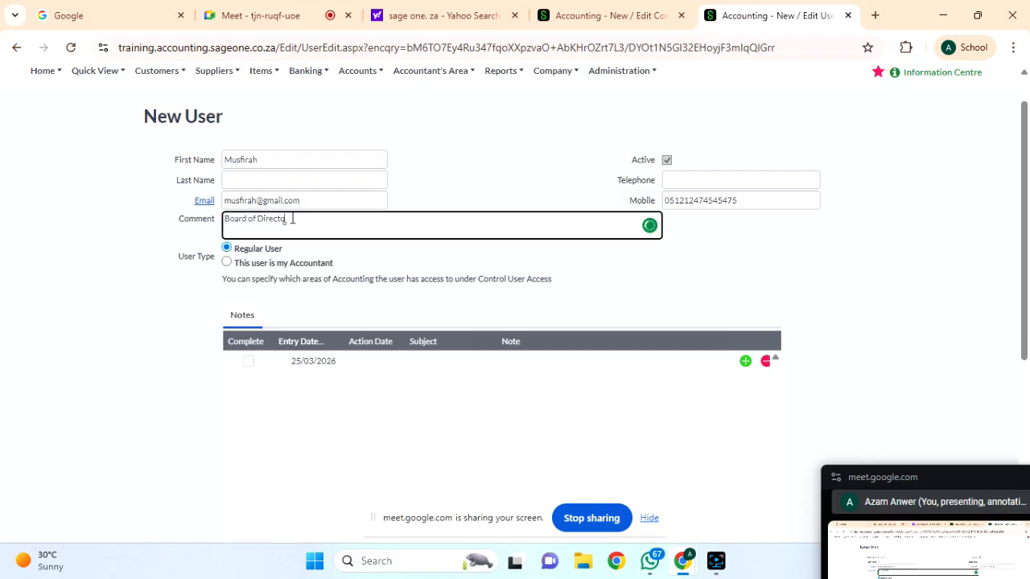
scroll(356, 265, "down", 1)
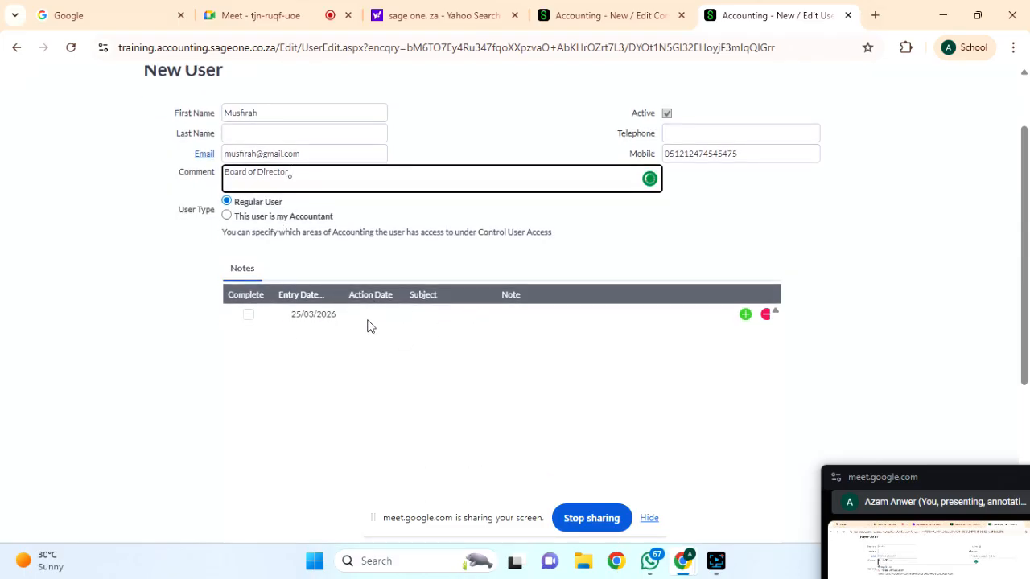
scroll(350, 320, "down", 1)
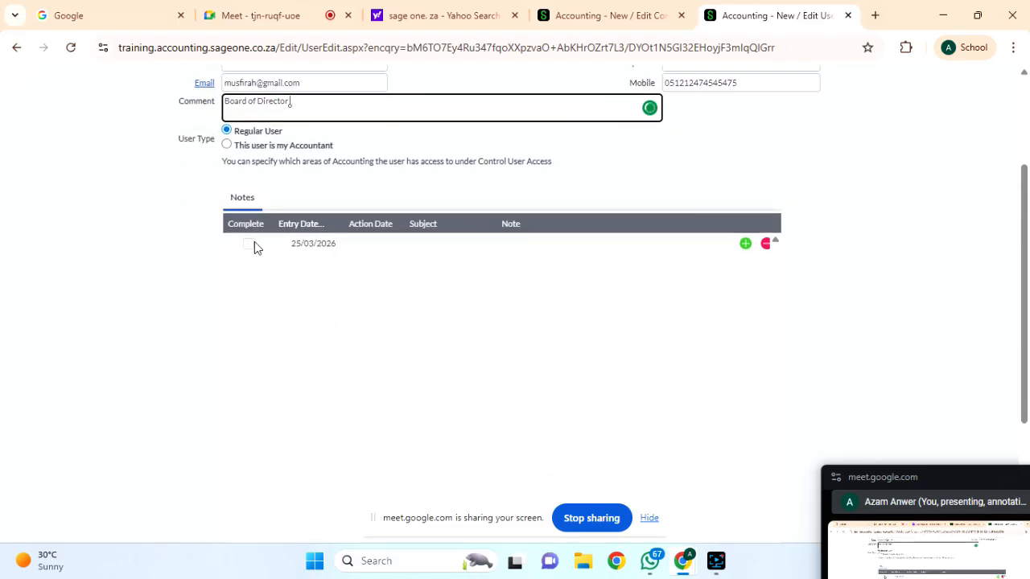
Add a second note row with action date 26/03/2026.
left_click(745, 243)
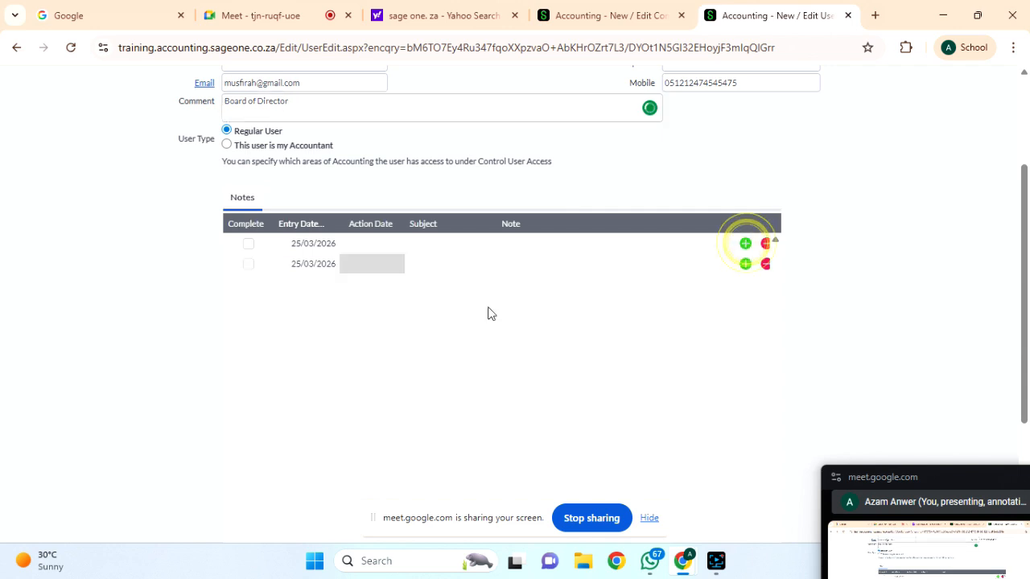
left_click(303, 272)
double_click(303, 264)
left_click(333, 264)
left_click(350, 267)
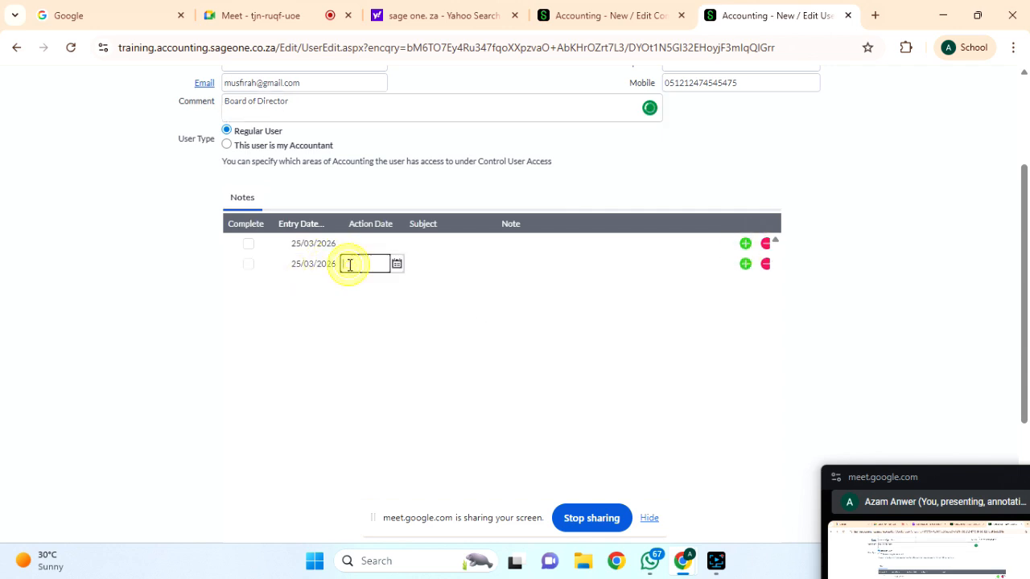
left_click(397, 266)
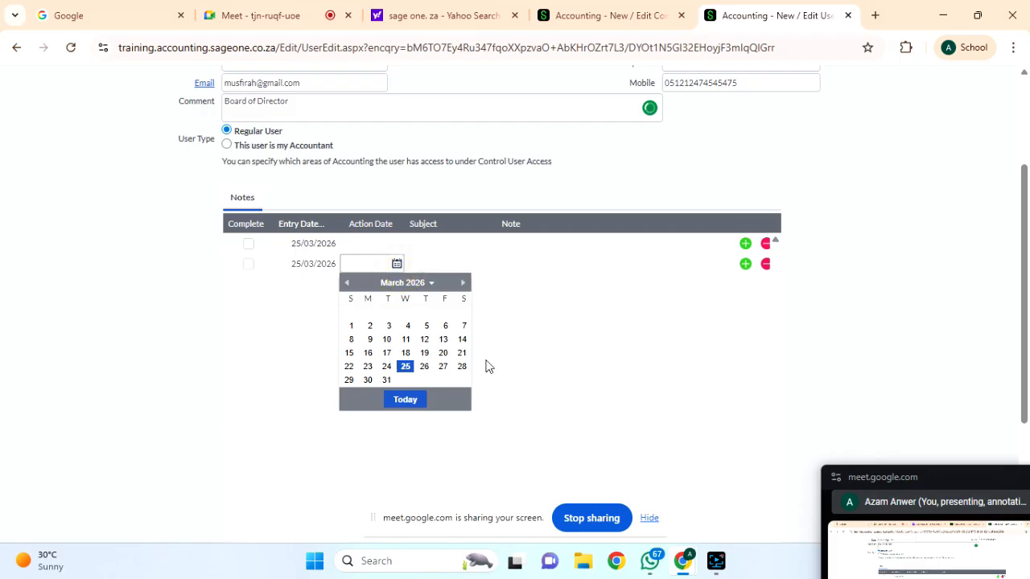
left_click(424, 369)
left_click(396, 264)
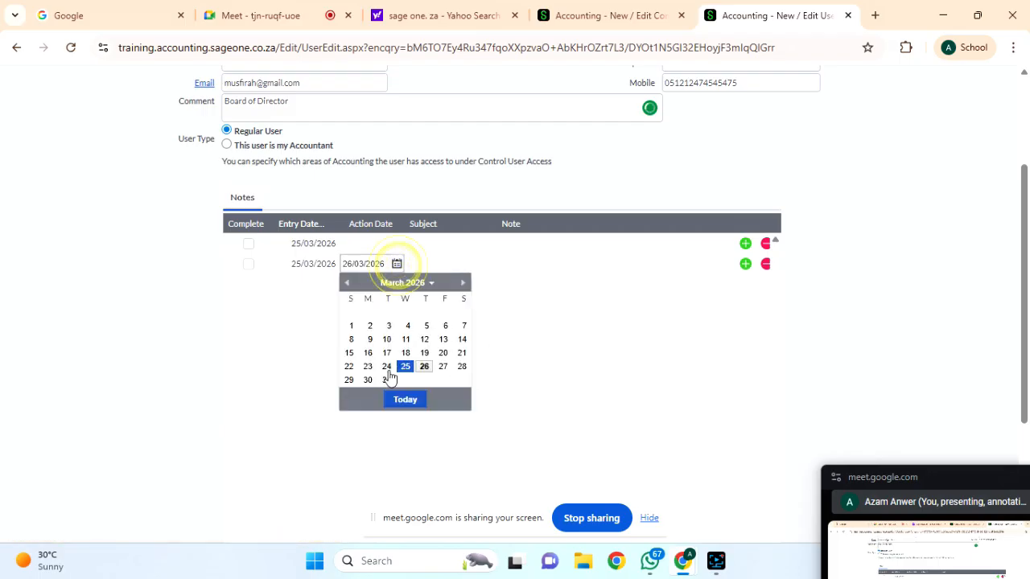
left_click(404, 367)
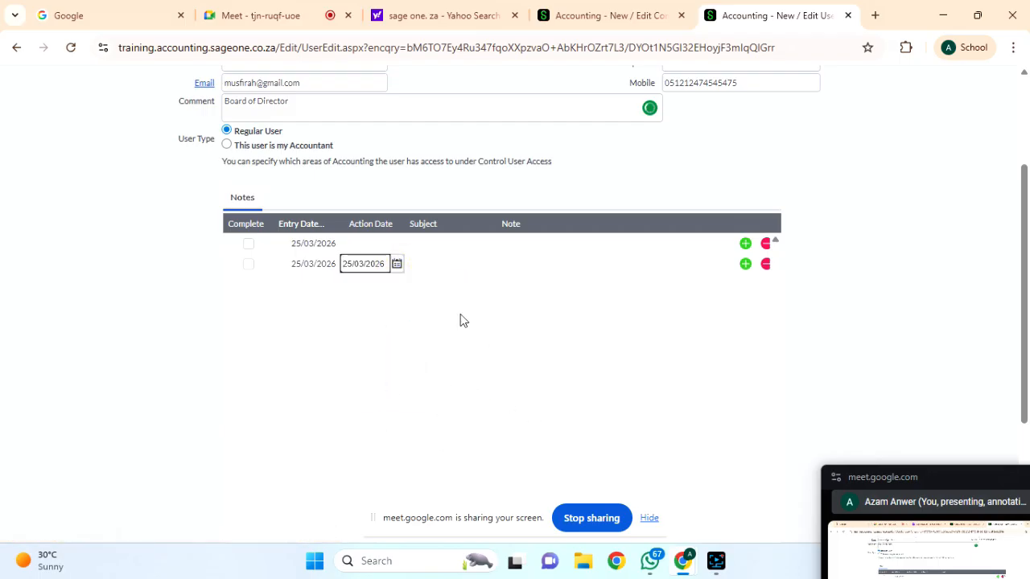
left_click(397, 264)
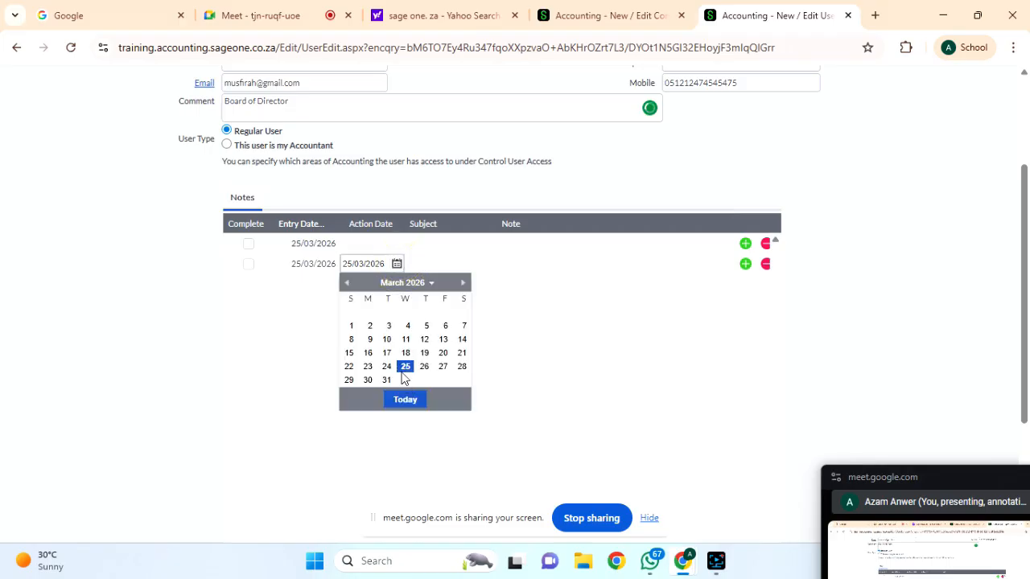
left_click(422, 367)
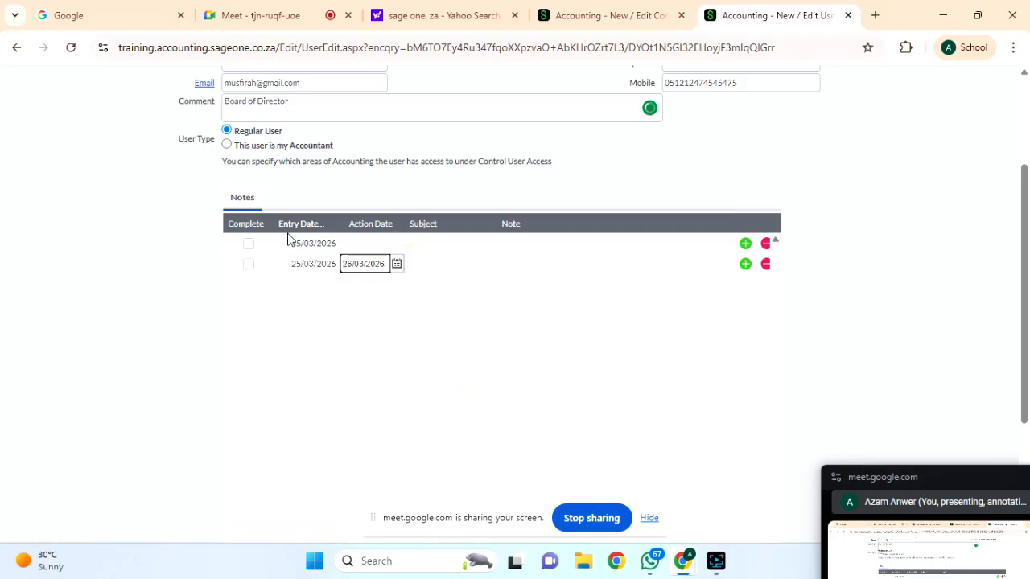
Save the regular user, which fails with 'User Licence exceeded'.
scroll(471, 362, "down", 3)
left_click(455, 456)
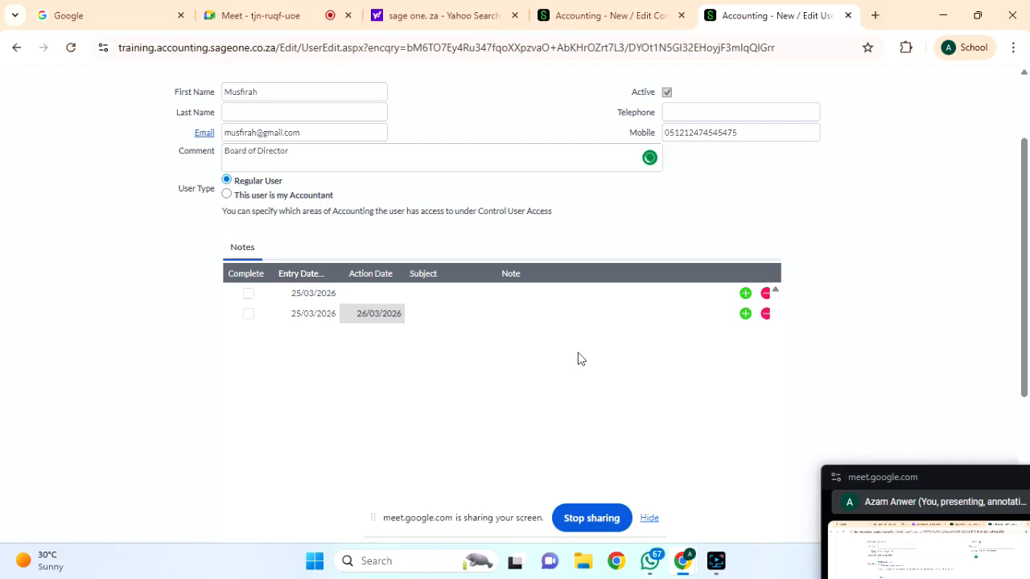
scroll(578, 359, "down", 3)
left_click(455, 457)
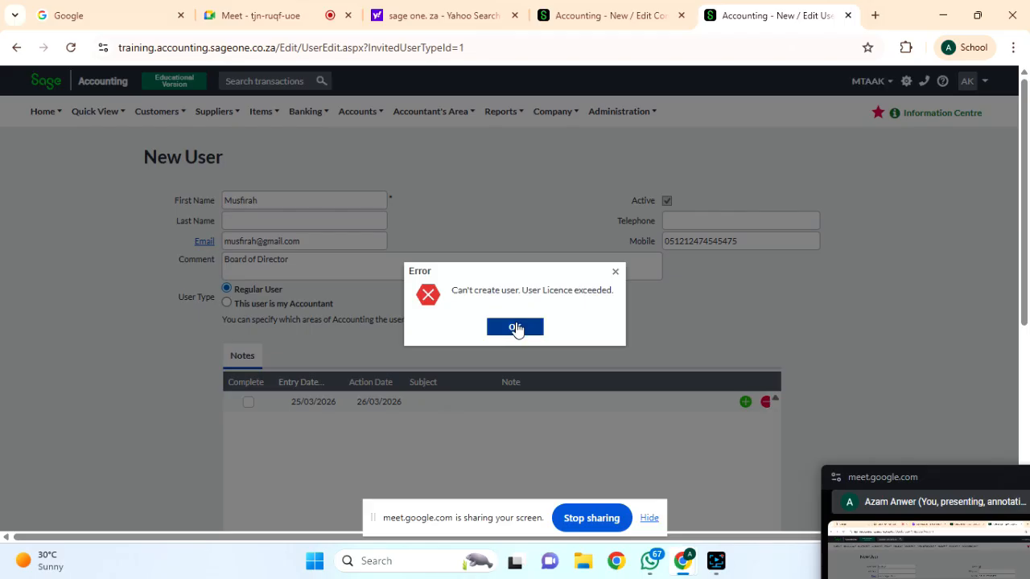
Dismiss the licence-exceeded error, retry saving, and dismiss the same error again.
left_click(515, 328)
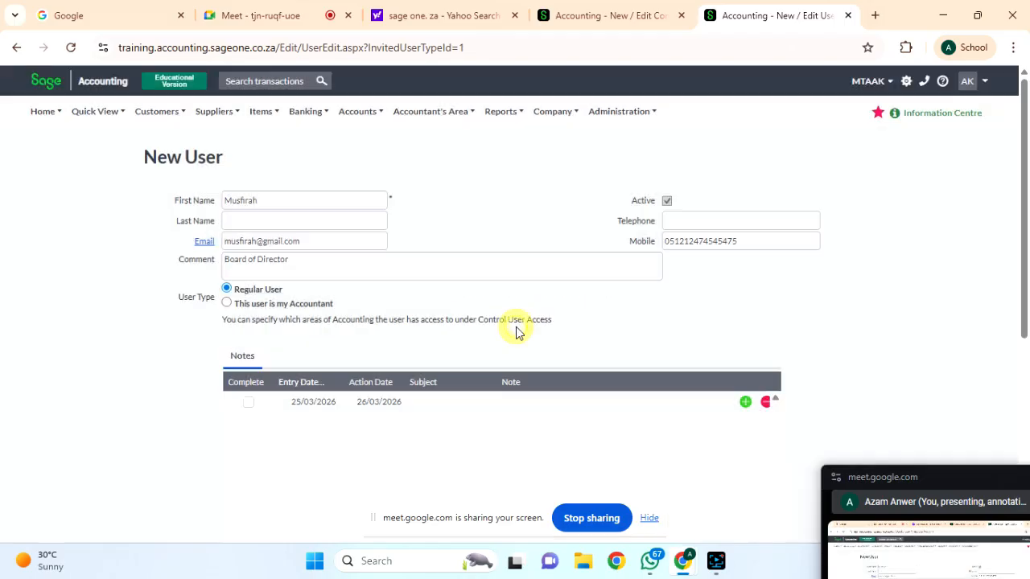
scroll(522, 371, "down", 1)
scroll(522, 377, "down", 1)
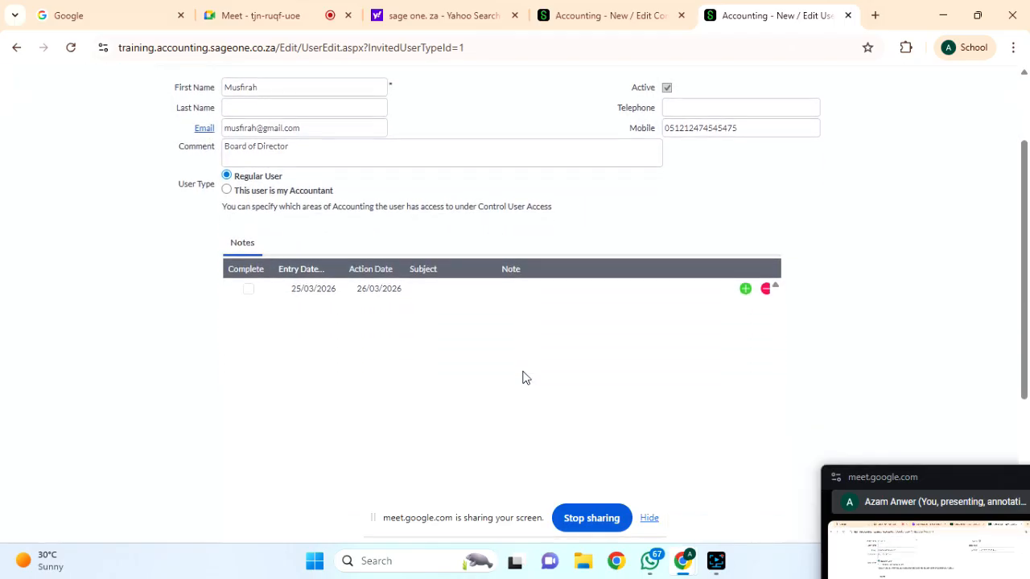
scroll(522, 378, "down", 3)
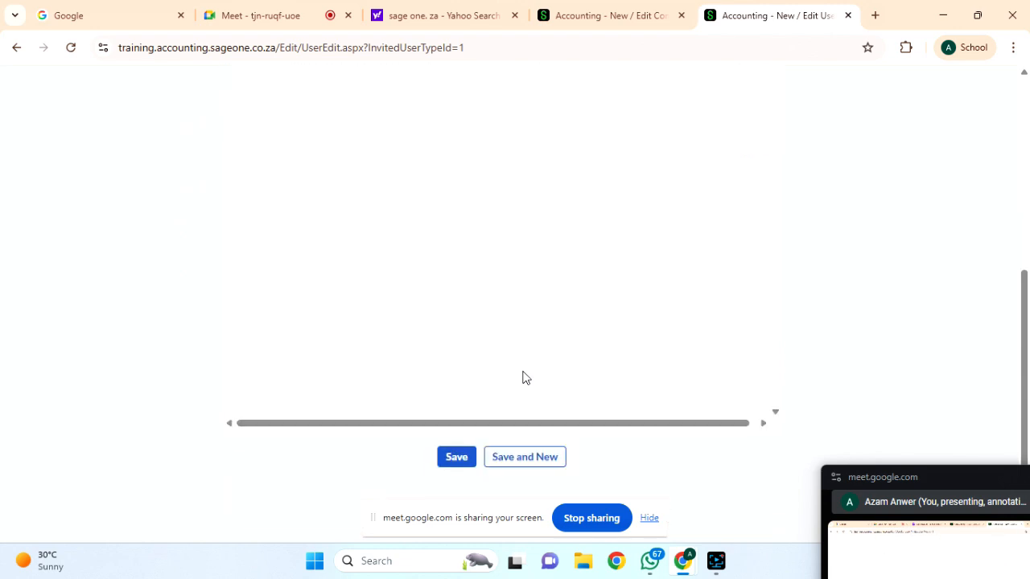
scroll(523, 372, "up", 5)
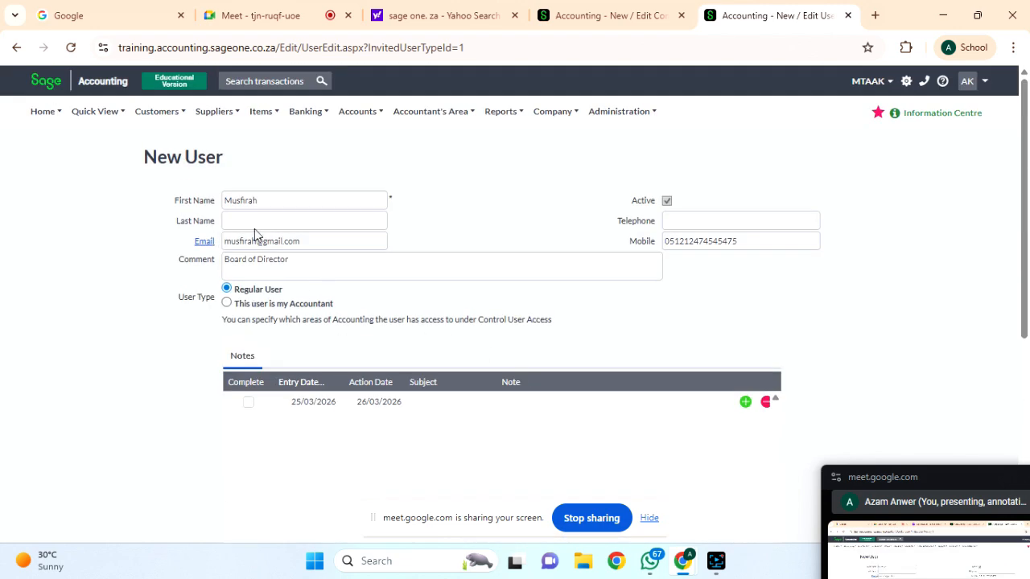
scroll(377, 271, "down", 5)
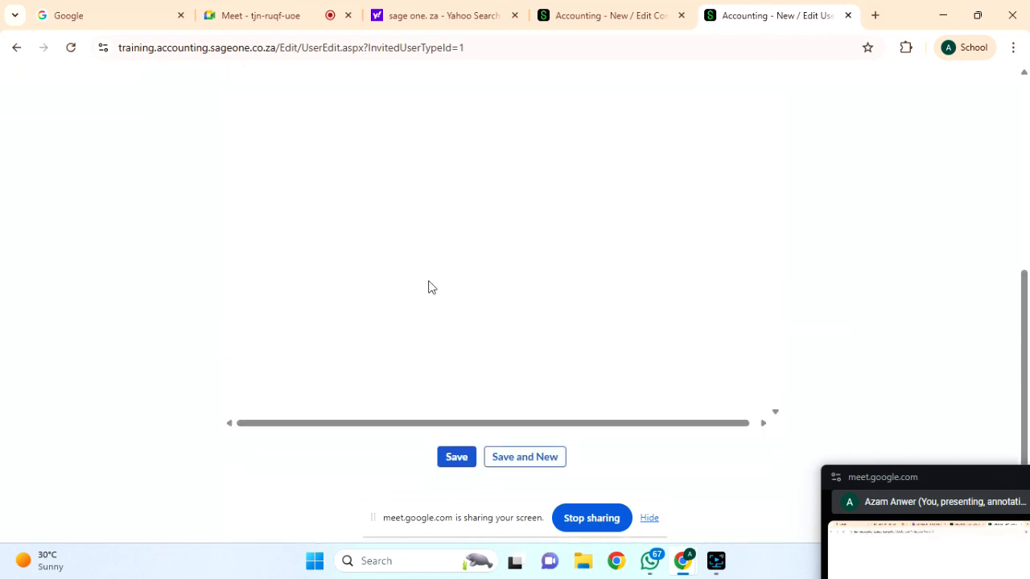
left_click(461, 458)
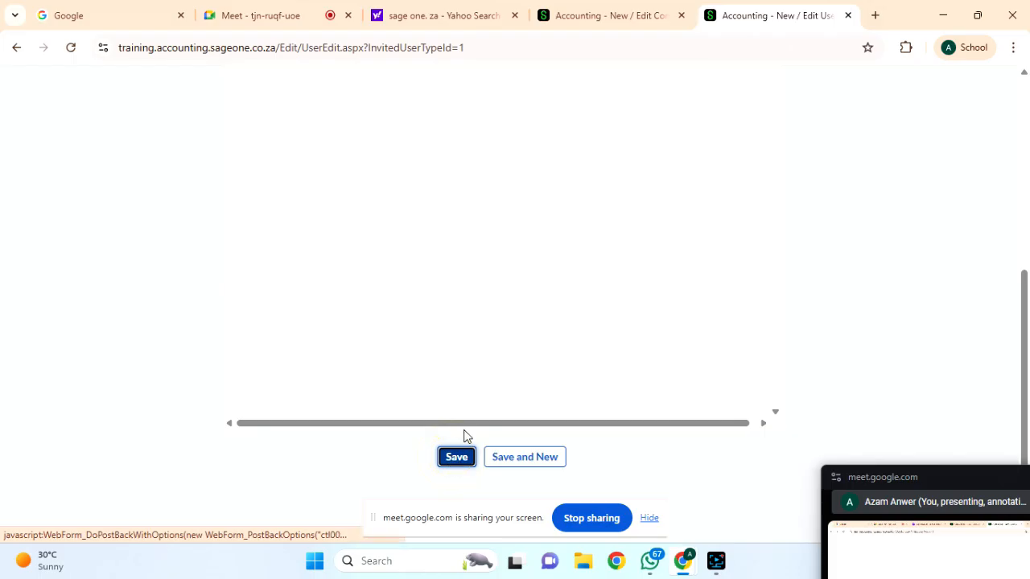
left_click(460, 458)
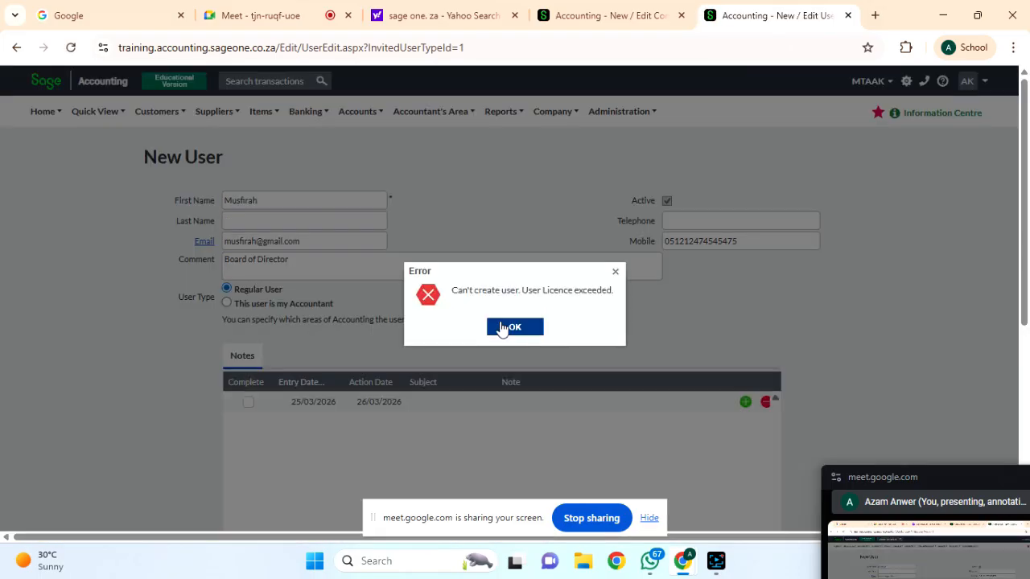
left_click(515, 326)
Go to Administration > Control User Access.
scroll(455, 322, "down", 5)
scroll(455, 323, "up", 5)
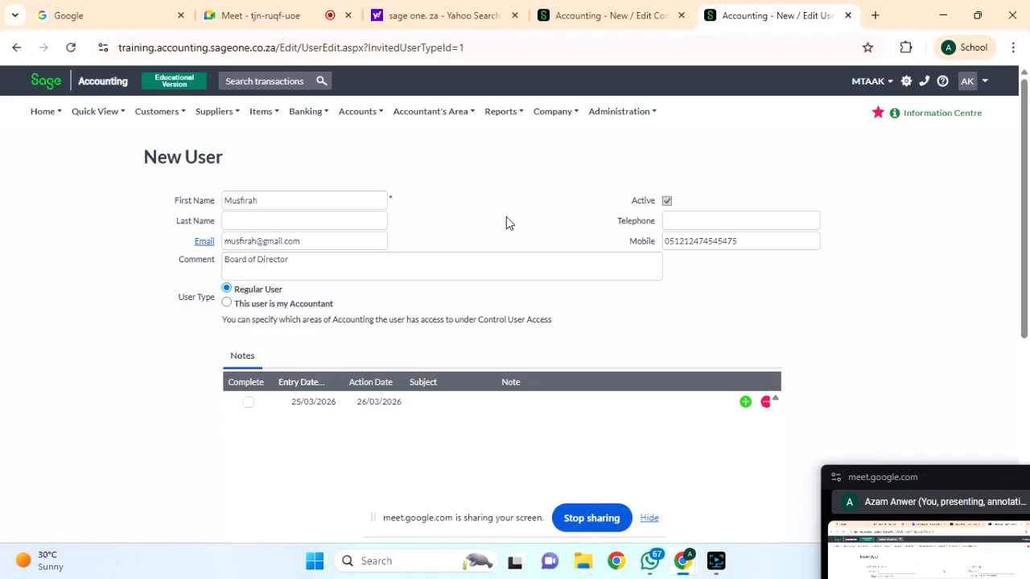
mouse_move(626, 114)
left_click(632, 162)
left_click(626, 167)
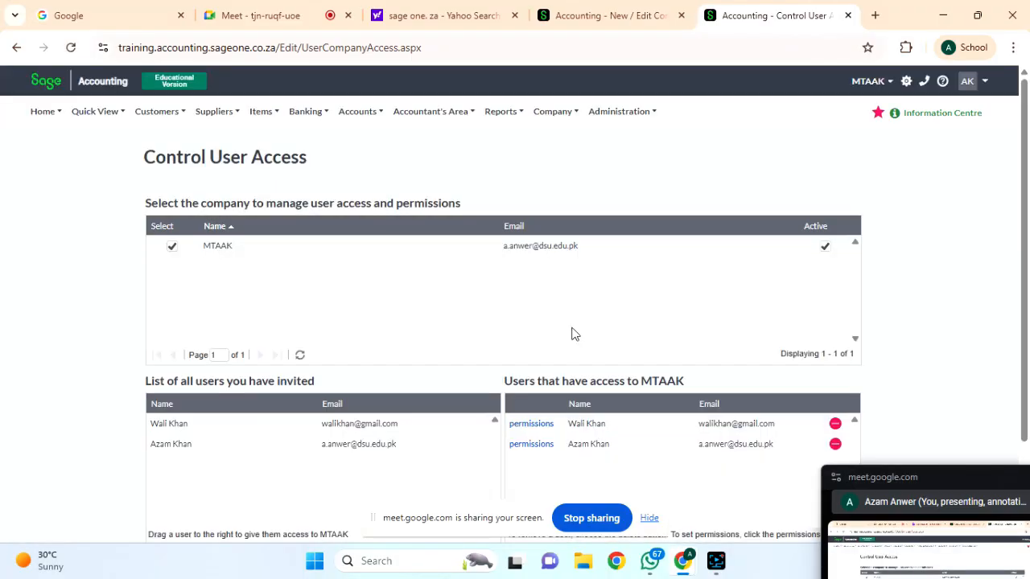
Review MTAAK's two invited users and open the first user's permissions.
scroll(573, 334, "down", 2)
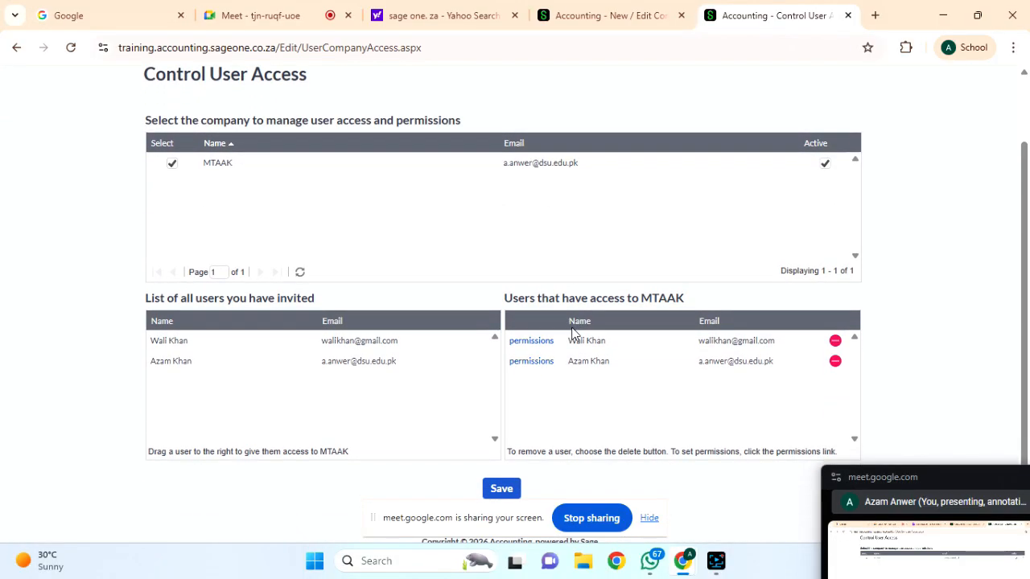
scroll(572, 334, "up", 1)
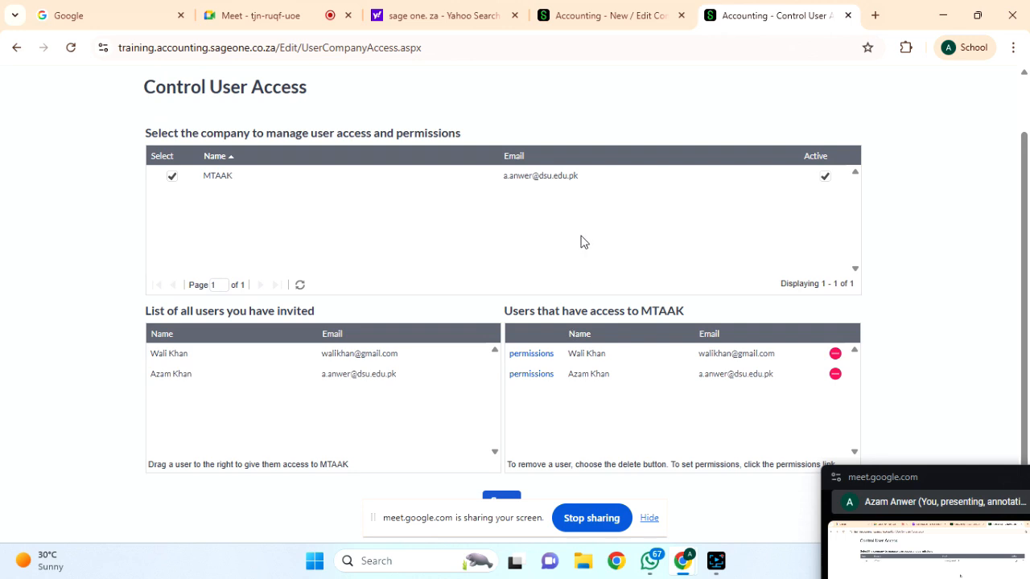
scroll(488, 287, "down", 1)
scroll(492, 289, "up", 3)
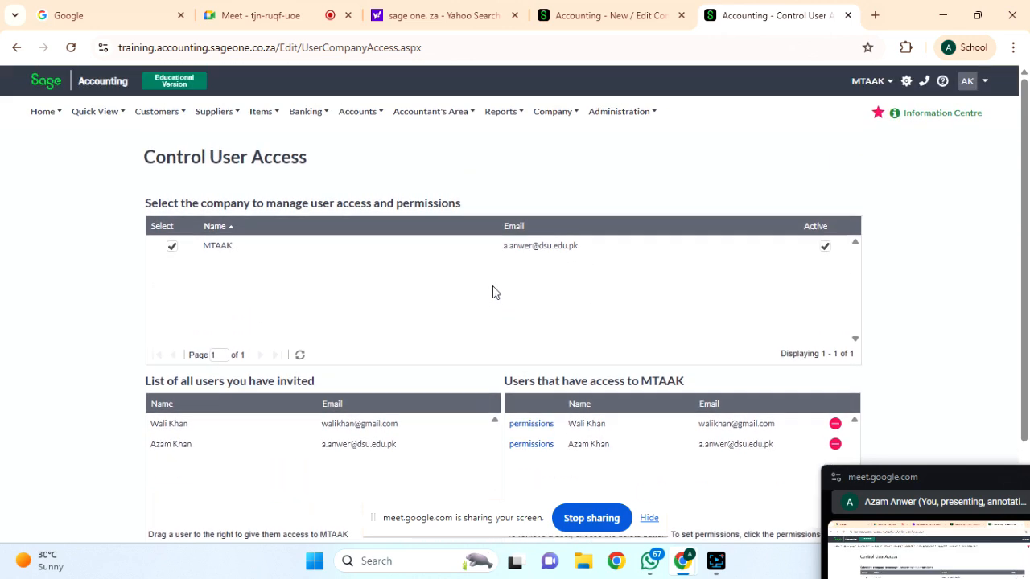
scroll(495, 279, "down", 1)
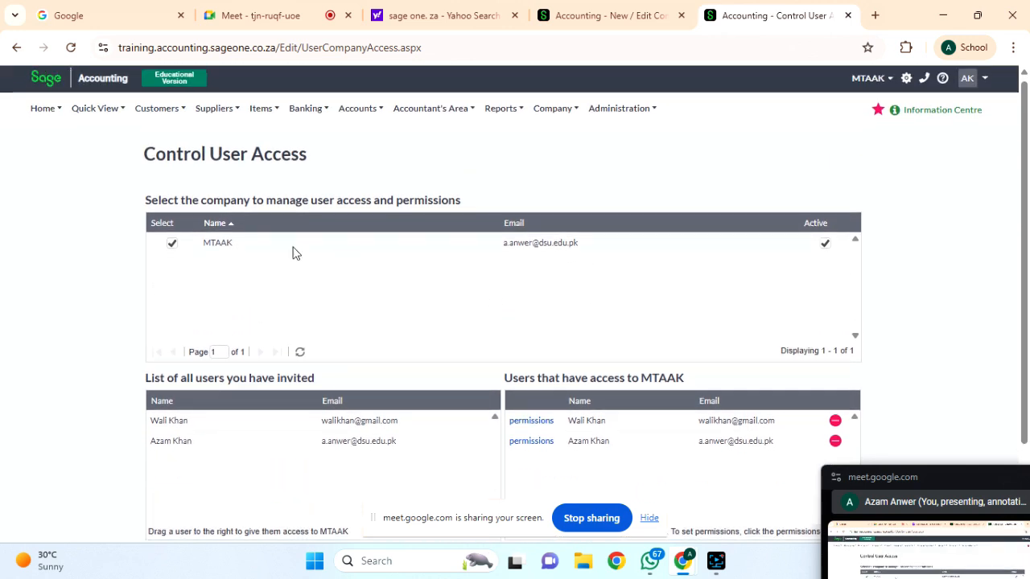
scroll(421, 271, "down", 2)
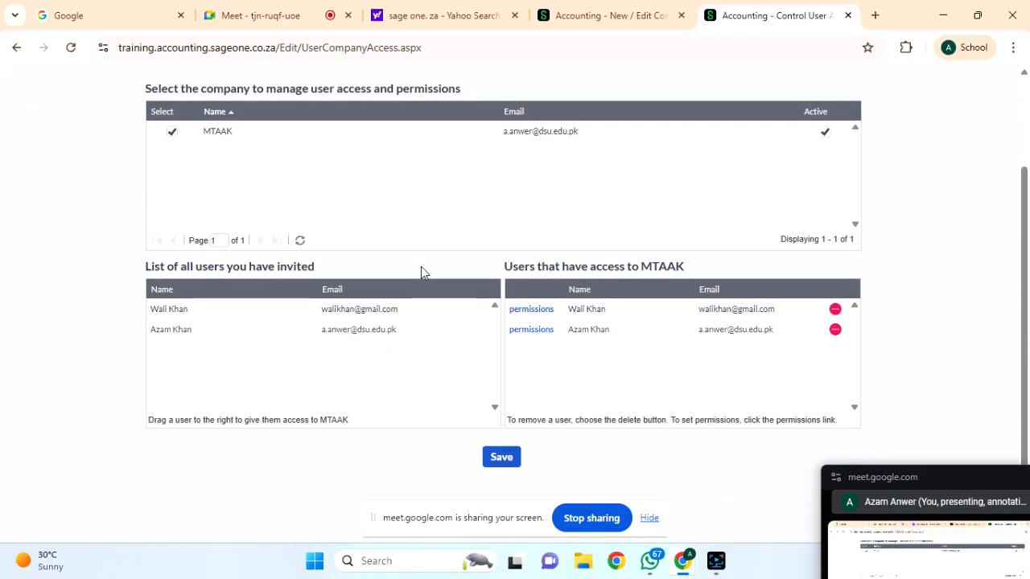
left_click(524, 310)
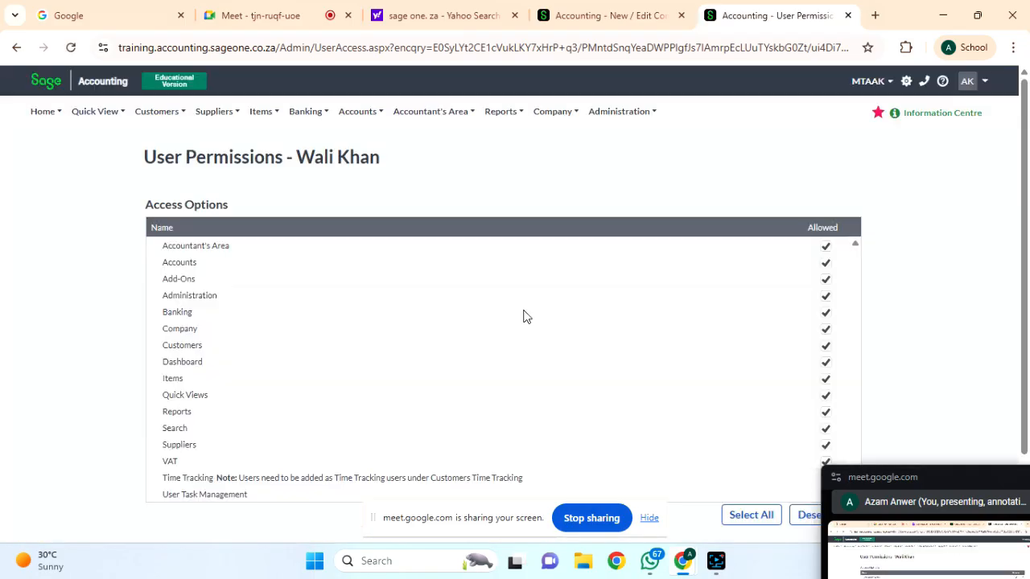
Scroll through the first user's Access Options, all marked Allowed.
scroll(523, 316, "down", 1)
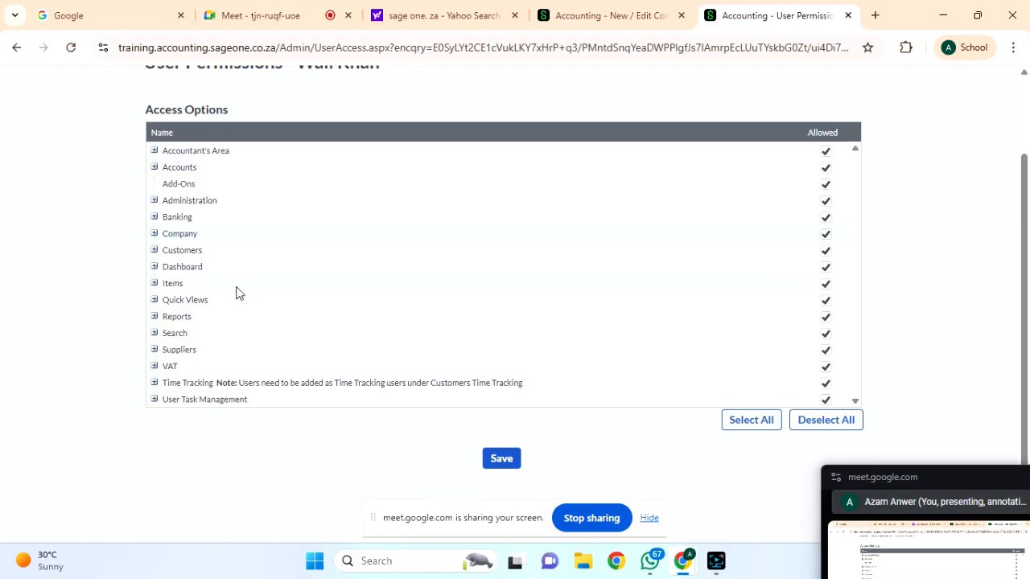
Untick Banking in the invited user's permissions and save, leaving all other areas allowed.
left_click(154, 217)
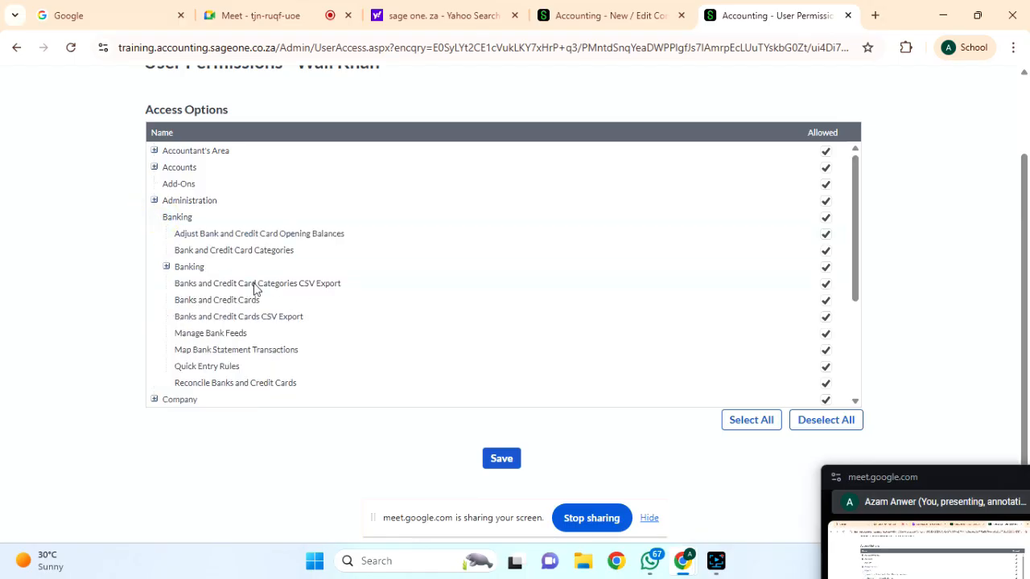
scroll(253, 288, "down", 1)
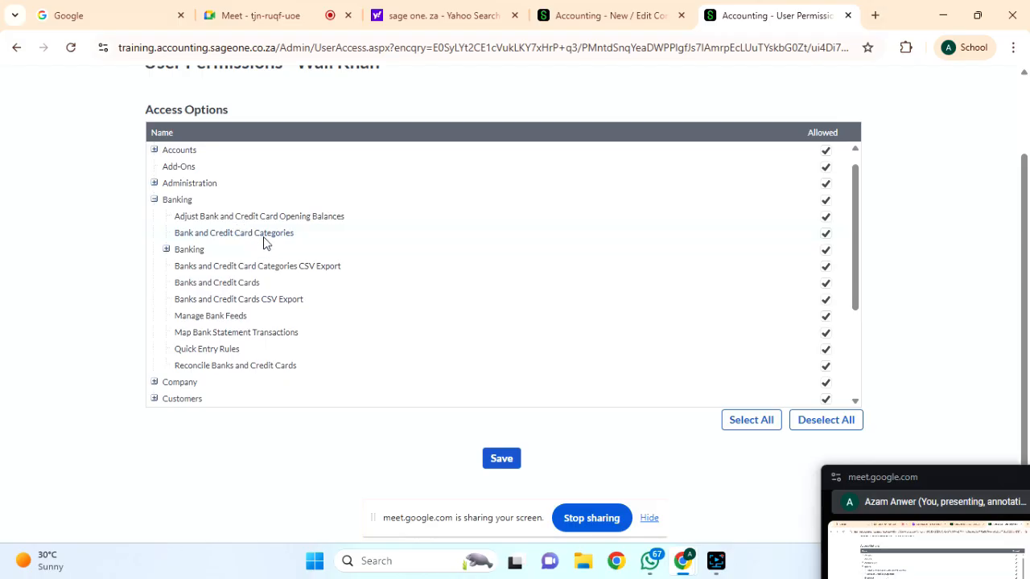
left_click(154, 200)
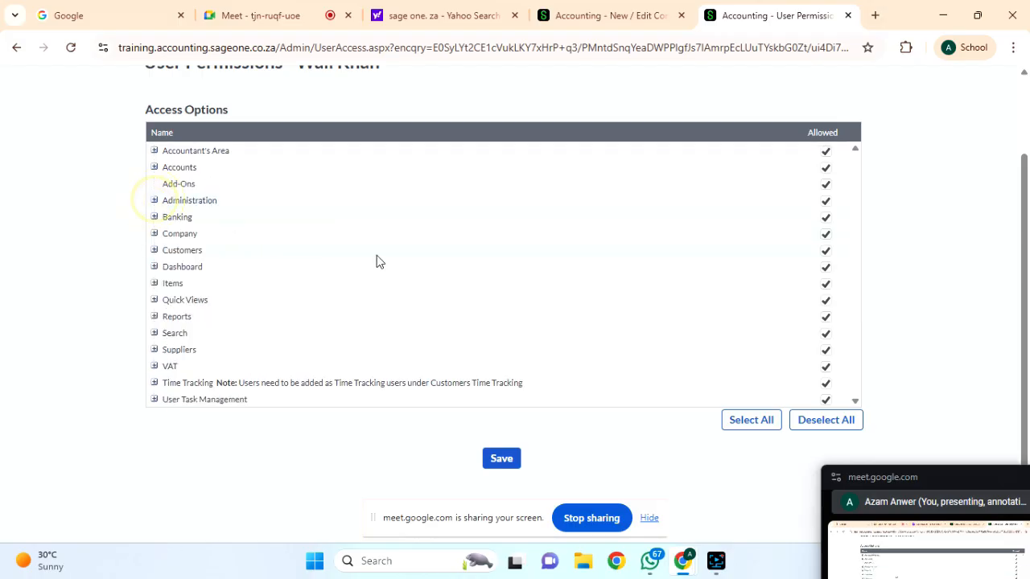
left_click(827, 219)
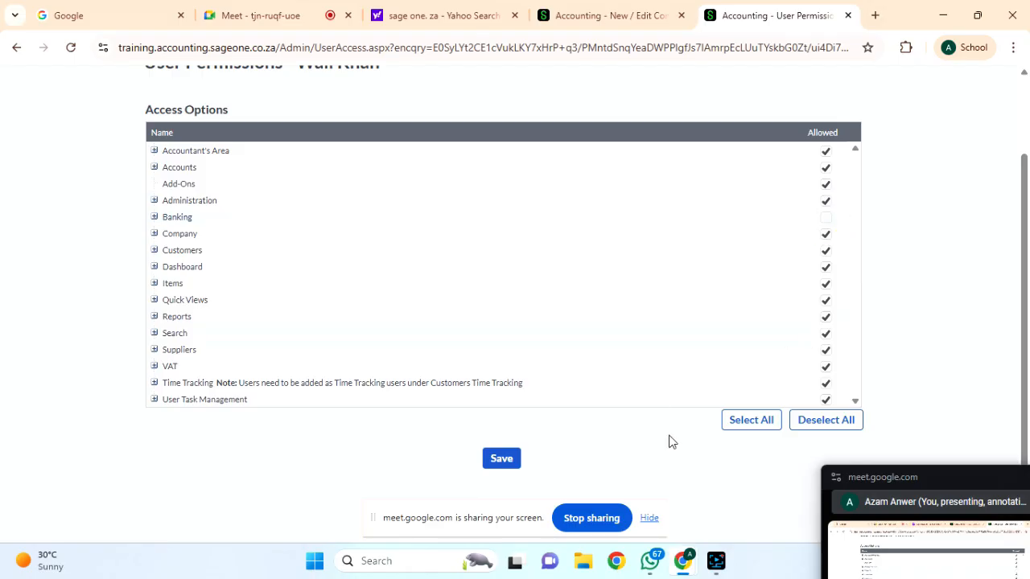
left_click(501, 458)
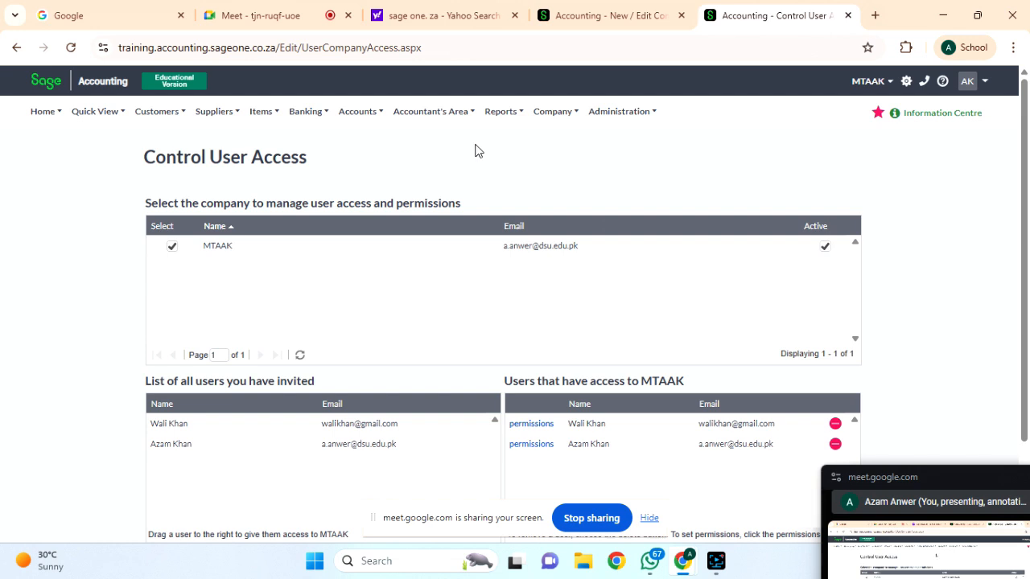
Browse the Administration menu options.
left_click(614, 117)
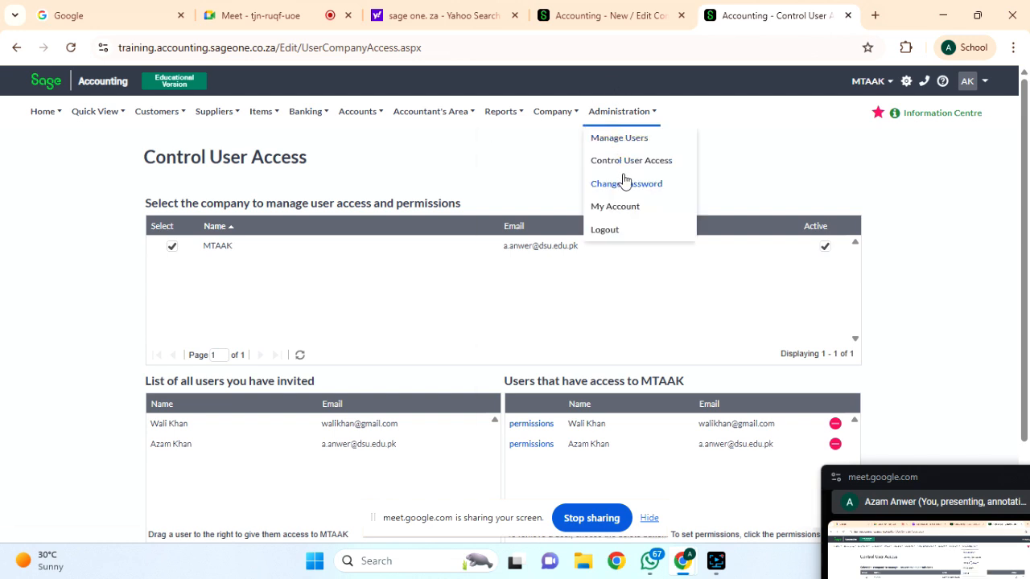
mouse_move(636, 119)
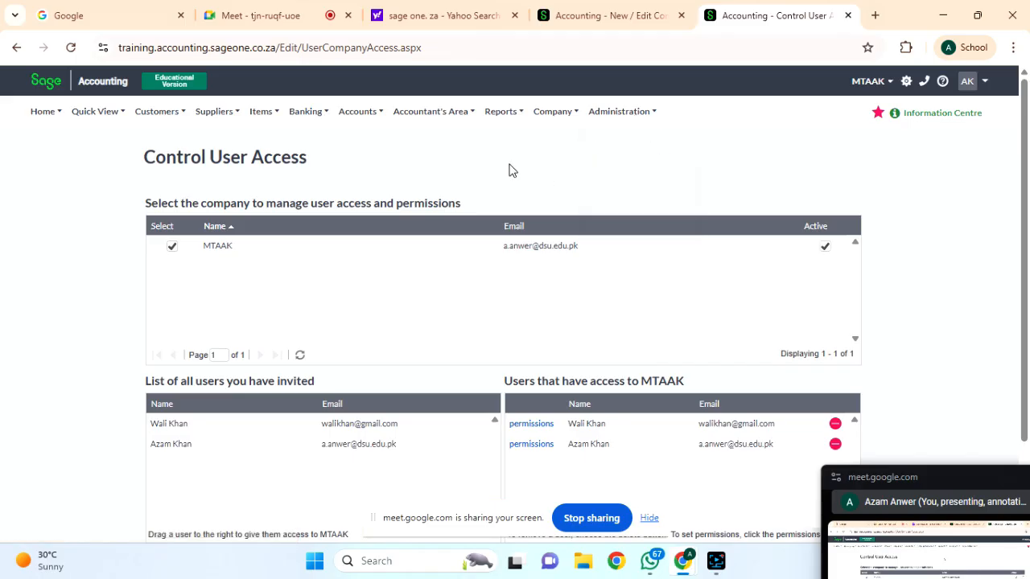
mouse_move(555, 113)
left_click_drag(936, 474, 931, 469)
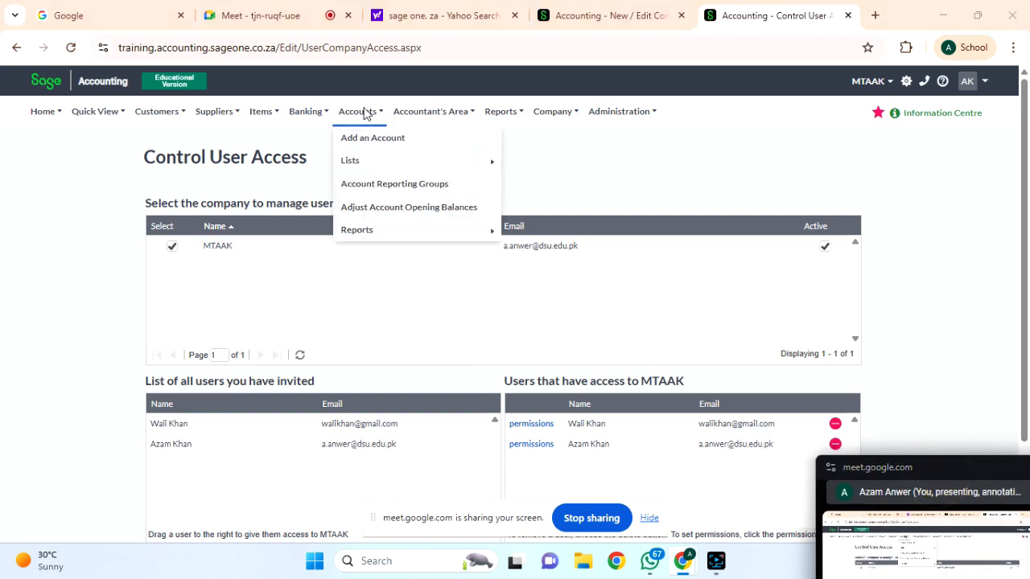
Browse the Company, Accounts and Banking menus toward Banking > Transactions > Banking.
mouse_move(259, 111)
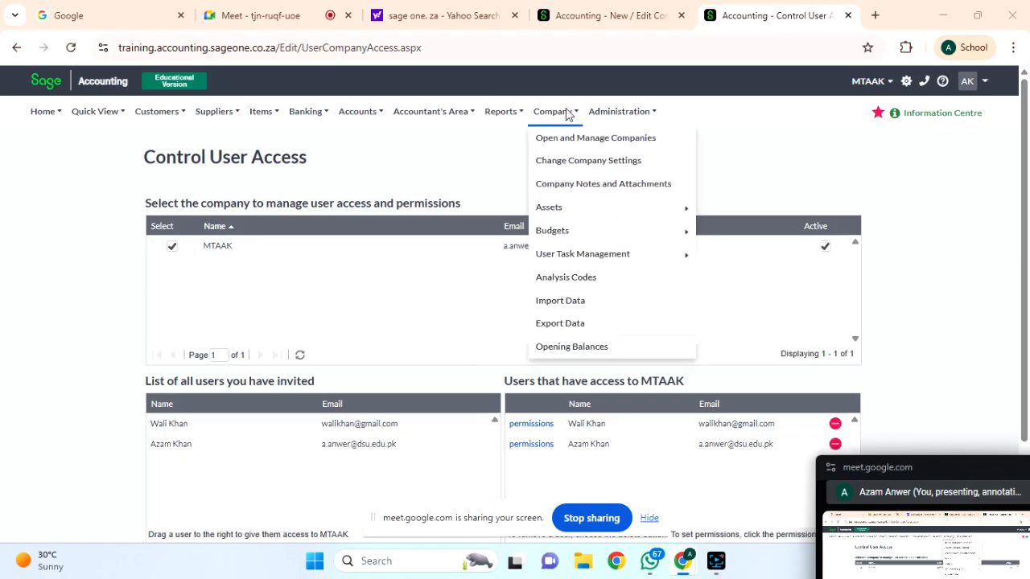
mouse_move(576, 206)
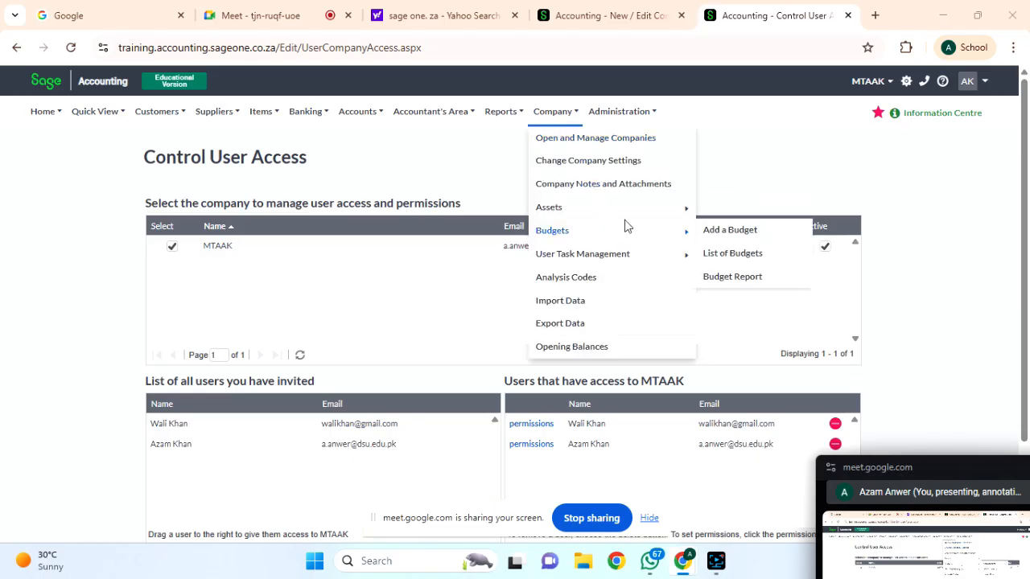
mouse_move(665, 212)
mouse_move(671, 256)
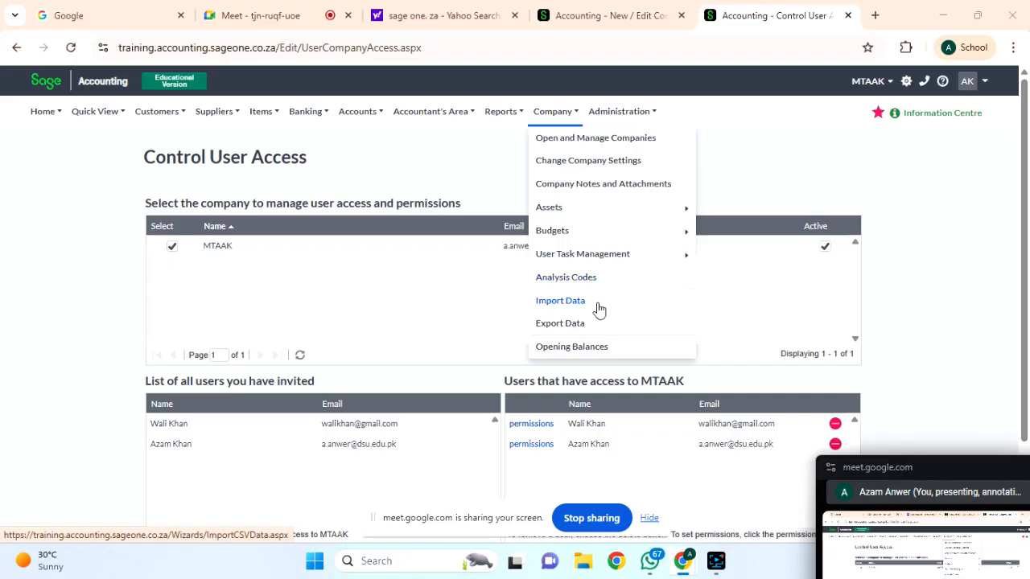
mouse_move(652, 219)
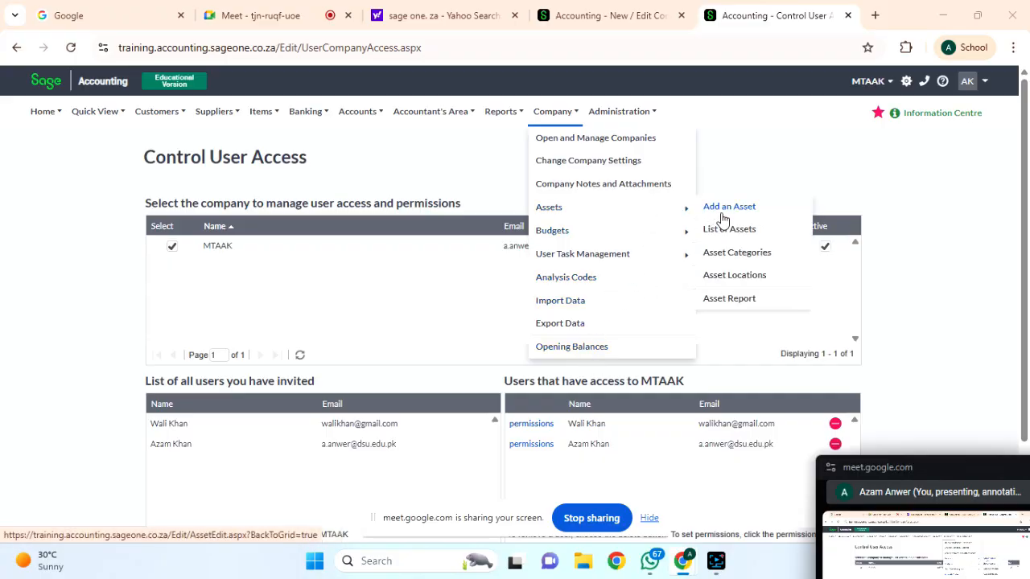
mouse_move(372, 117)
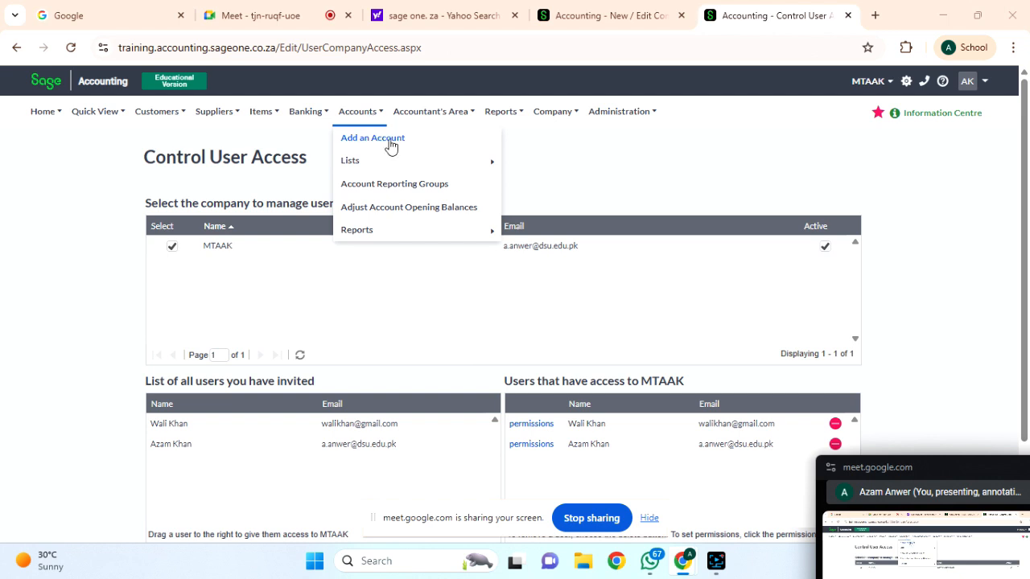
mouse_move(400, 162)
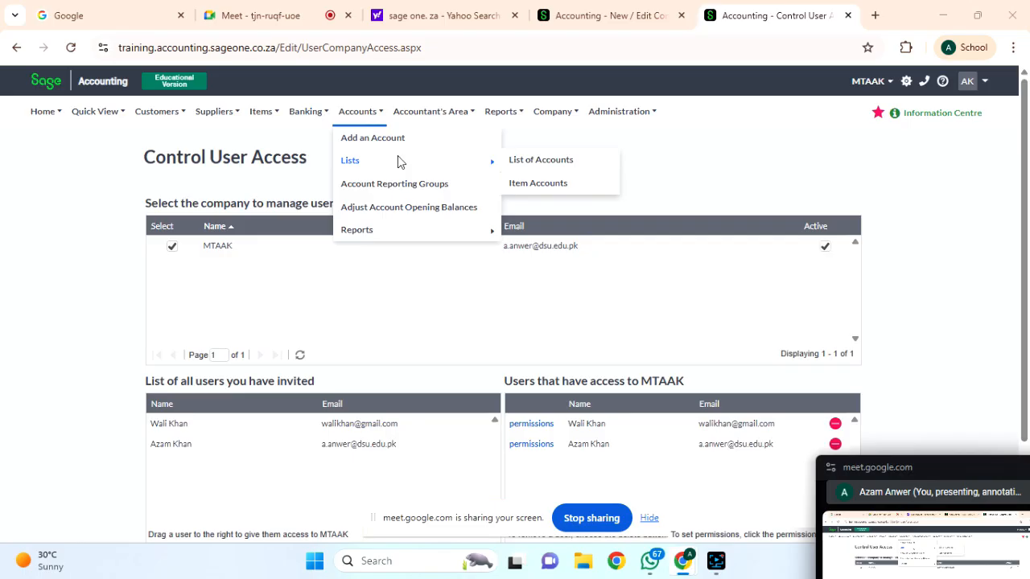
mouse_move(425, 115)
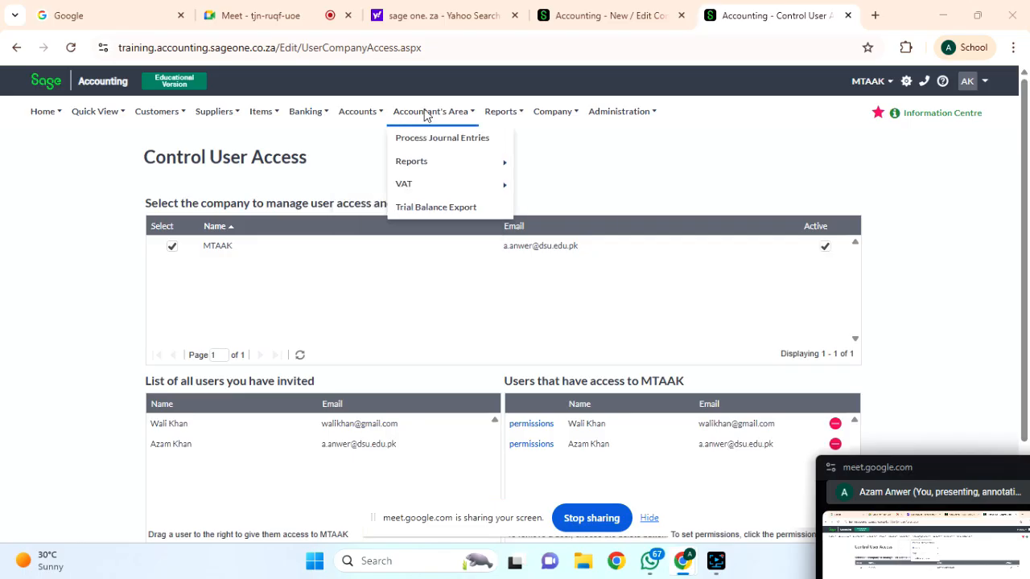
mouse_move(320, 115)
mouse_move(339, 189)
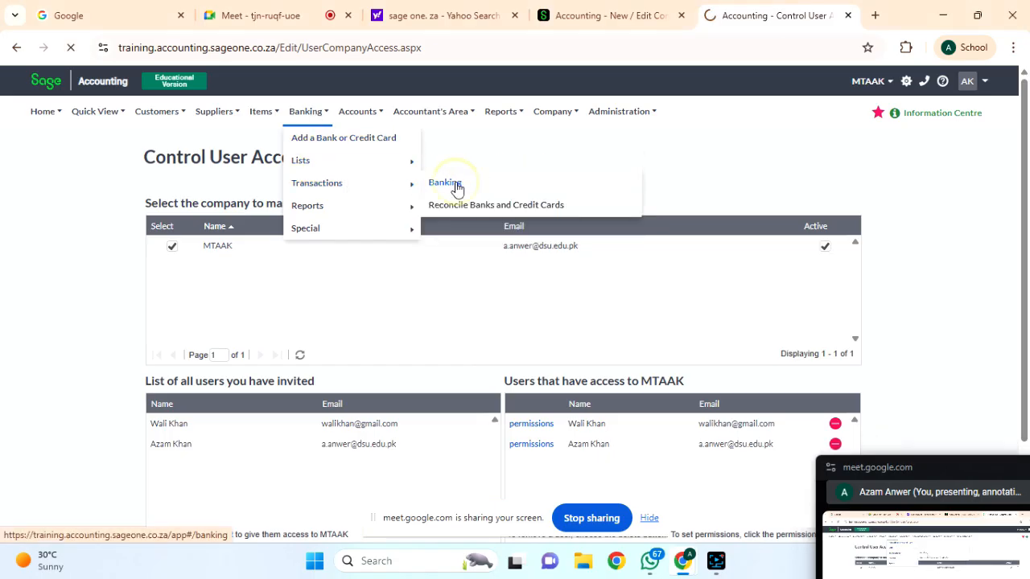
Open the Banking transactions page and start its introductory tour.
left_click(452, 184)
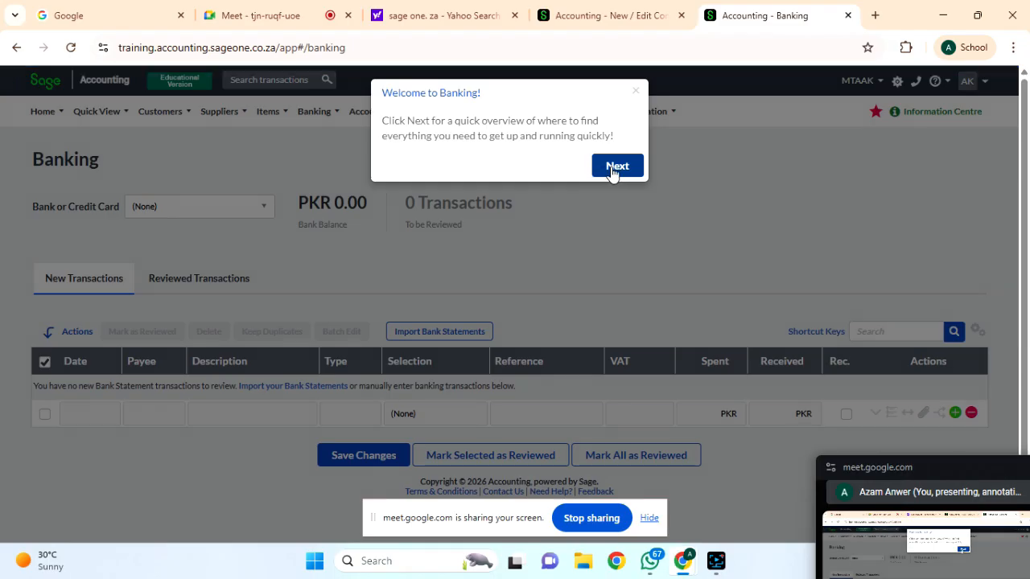
left_click(611, 169)
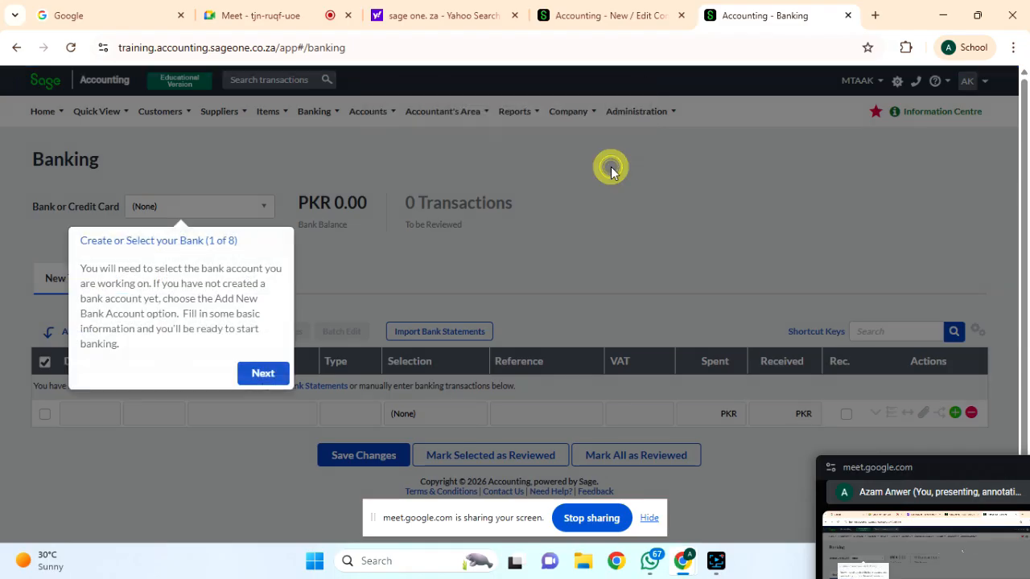
left_click(264, 374)
left_click(246, 240)
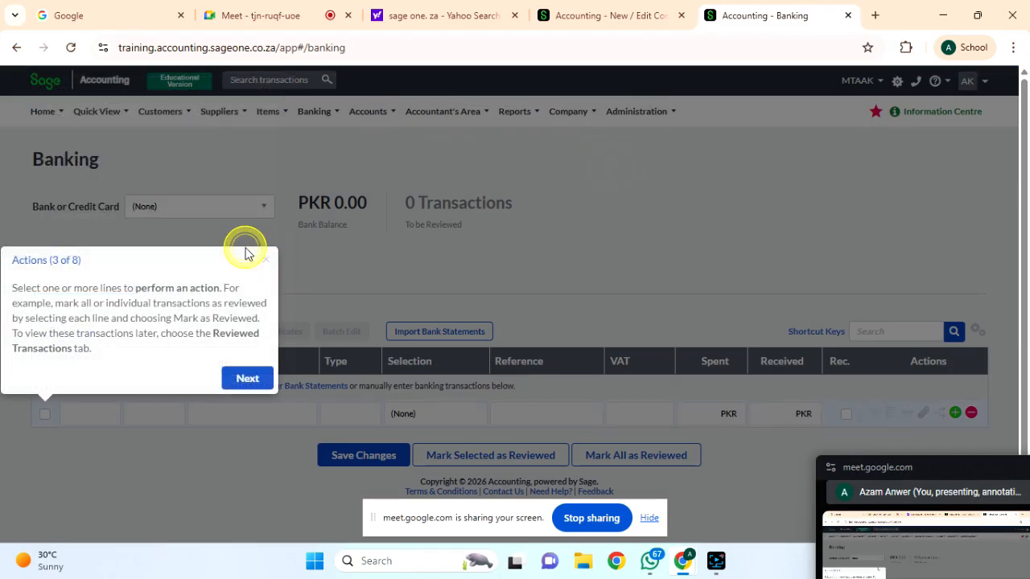
left_click(247, 377)
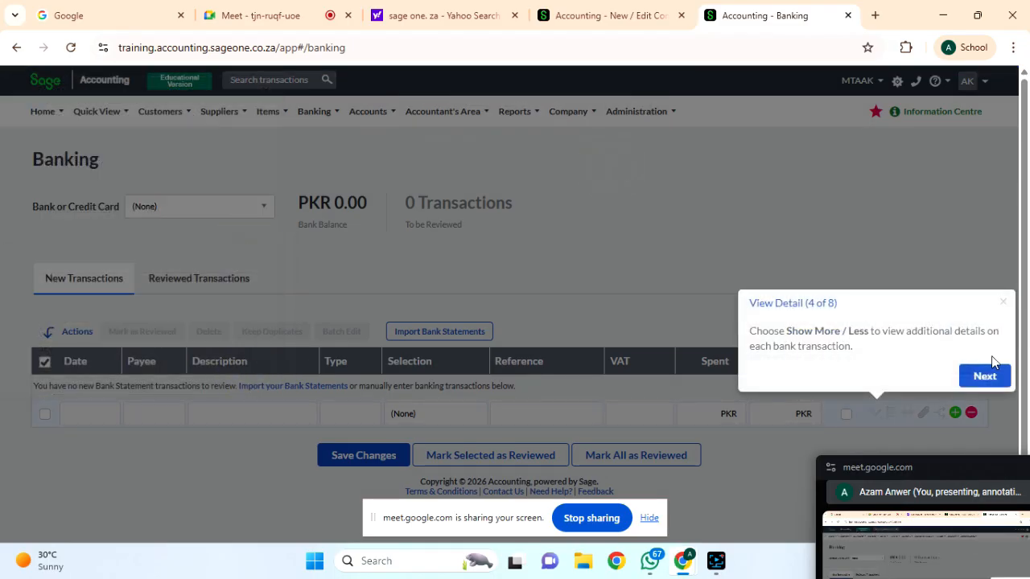
Finish and close the eight-step Banking tour, then check the Accounts and Banking menus.
left_click(985, 377)
left_click(986, 377)
left_click(986, 377)
left_click(986, 377)
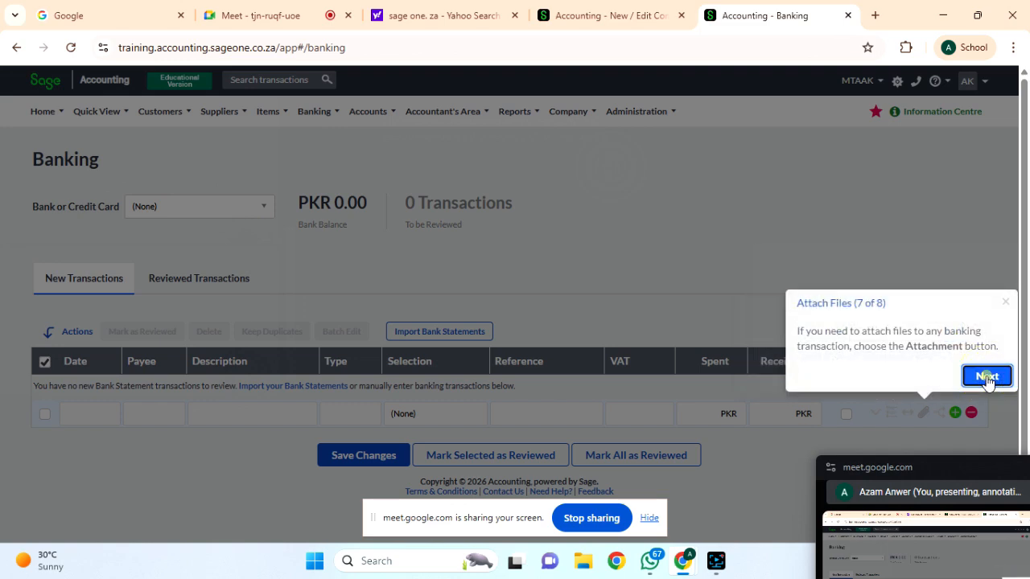
left_click(986, 376)
left_click(621, 169)
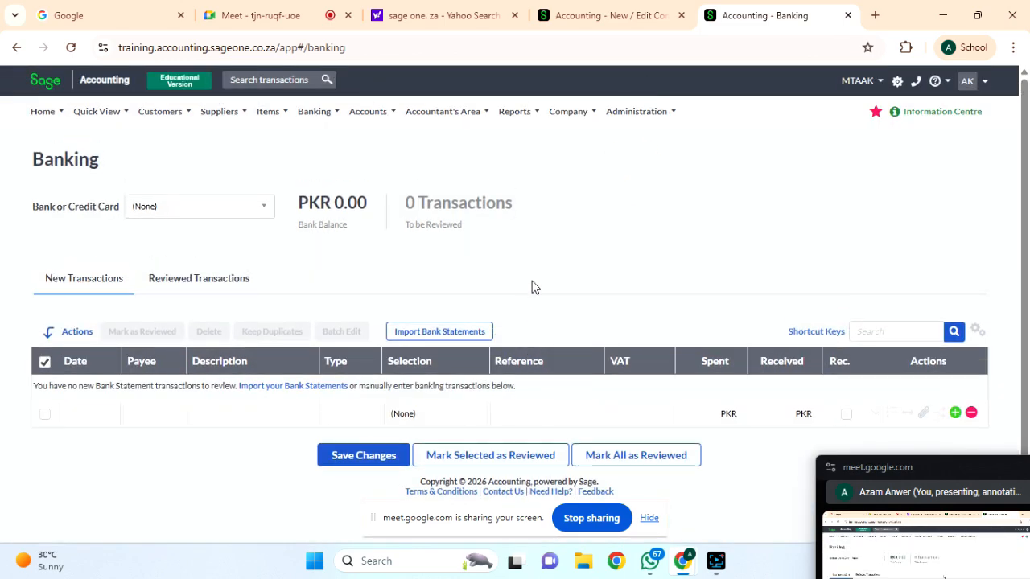
left_click(376, 113)
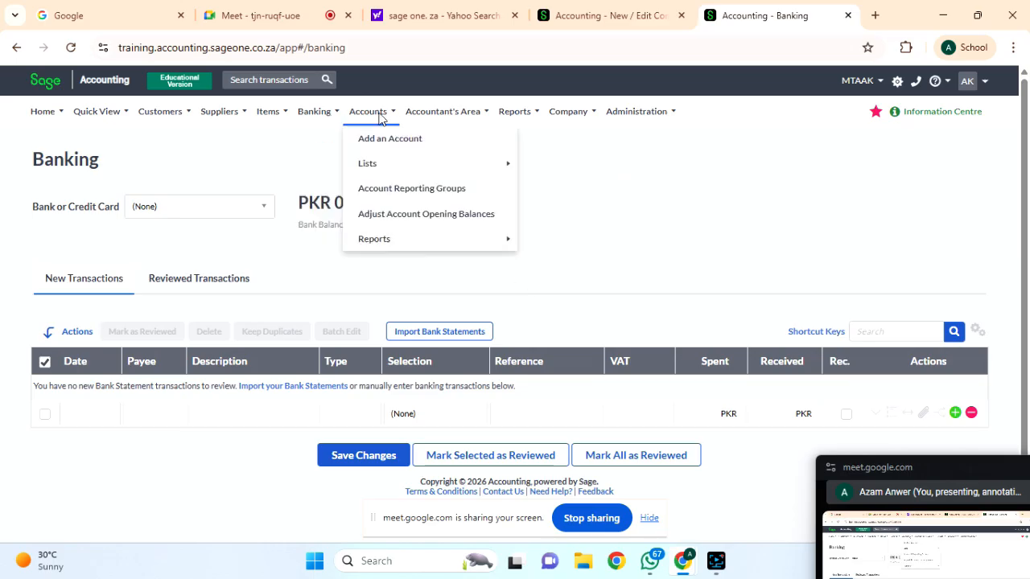
left_click(318, 114)
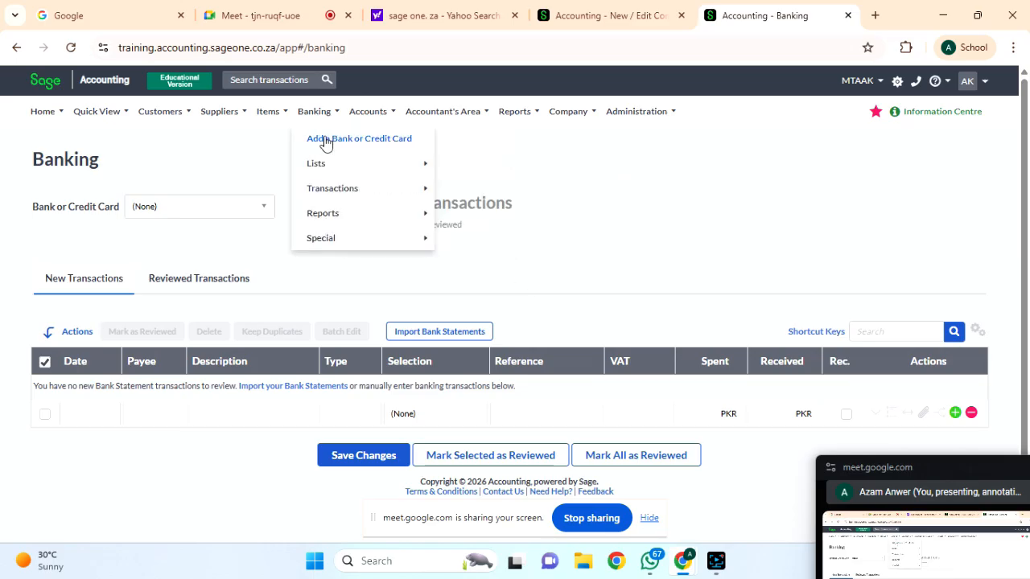
Start a new bank account, detouring briefly through company settings before returning.
left_click(328, 143)
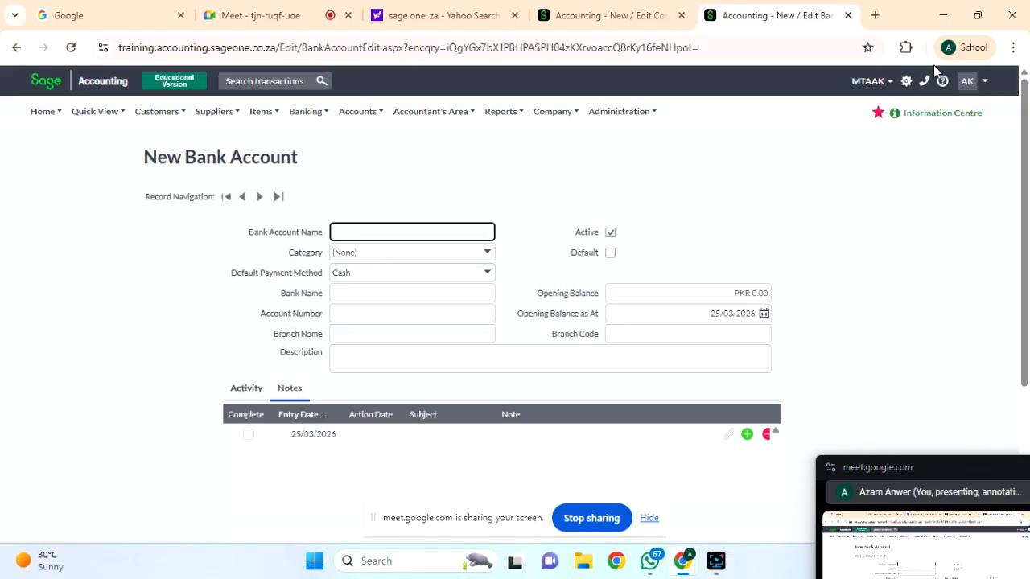
left_click(889, 84)
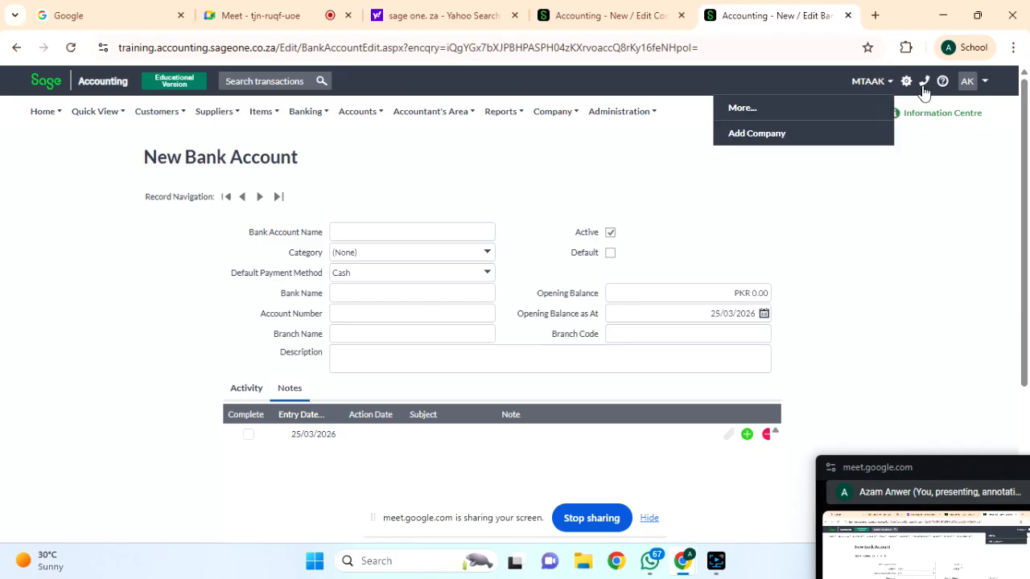
left_click(906, 82)
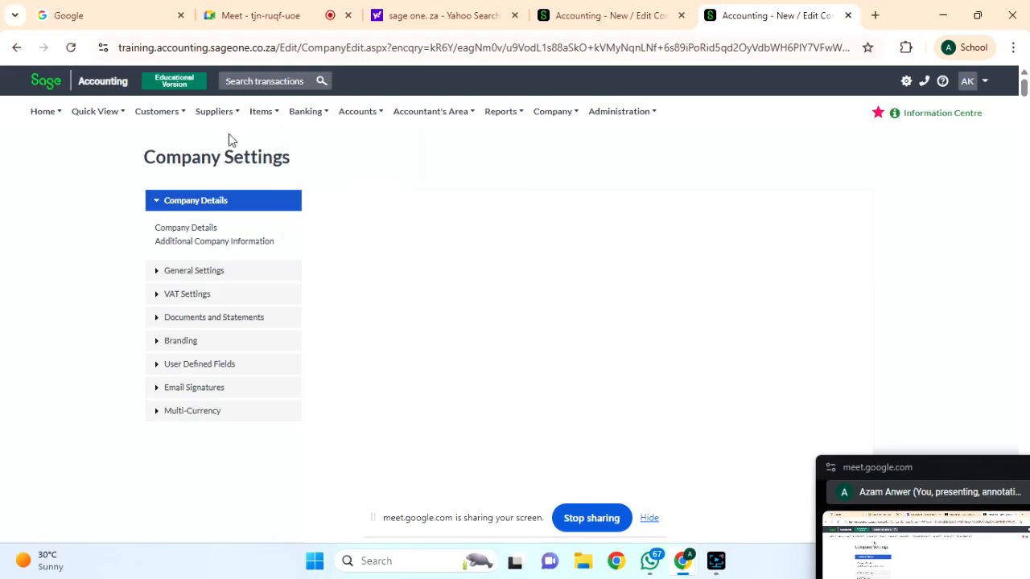
left_click(328, 119)
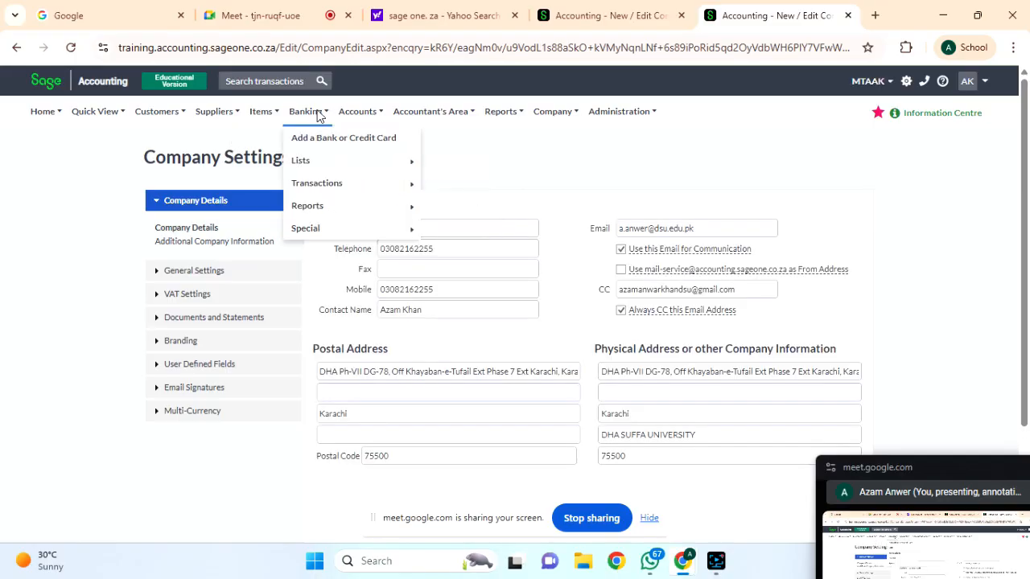
left_click(320, 138)
Choose (Add New Category) from the Bank Al Habib form's Category list.
mouse_move(378, 193)
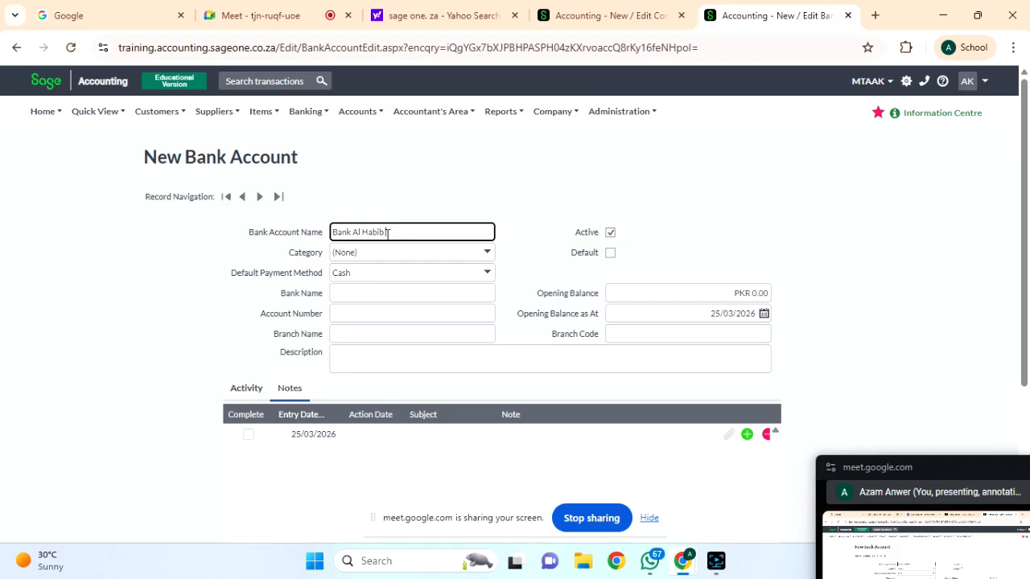
left_click(487, 254)
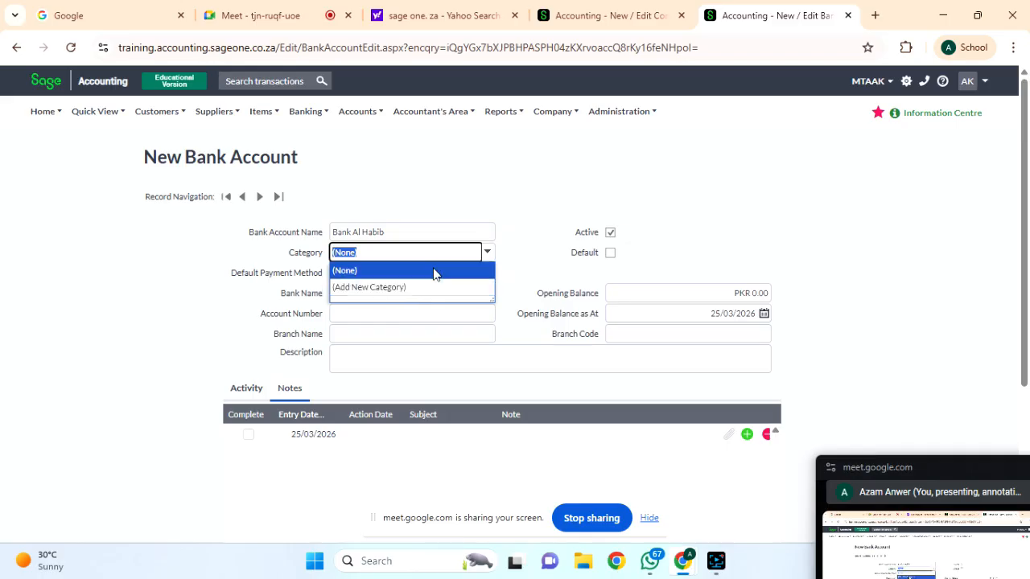
left_click(552, 252)
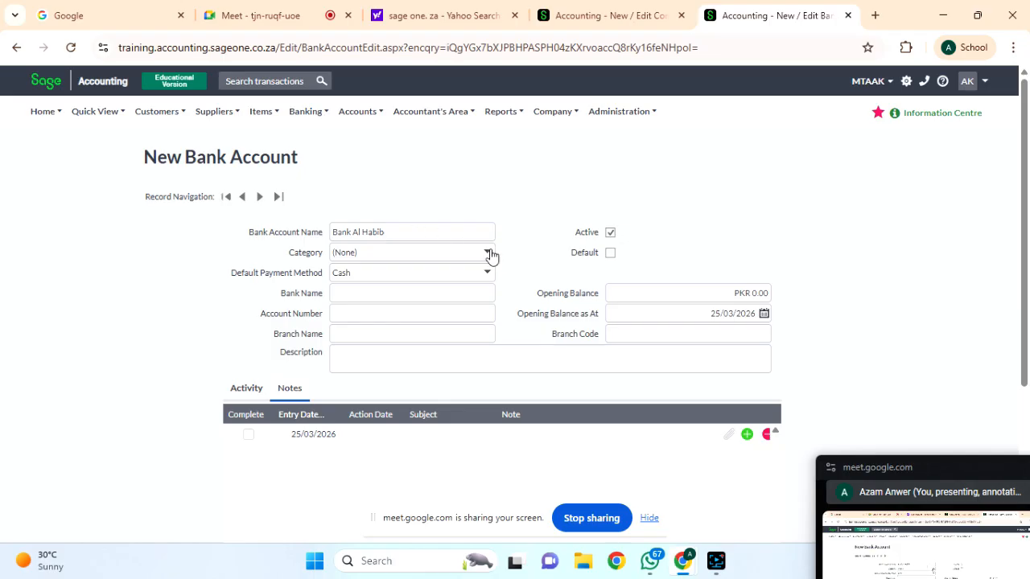
mouse_move(305, 118)
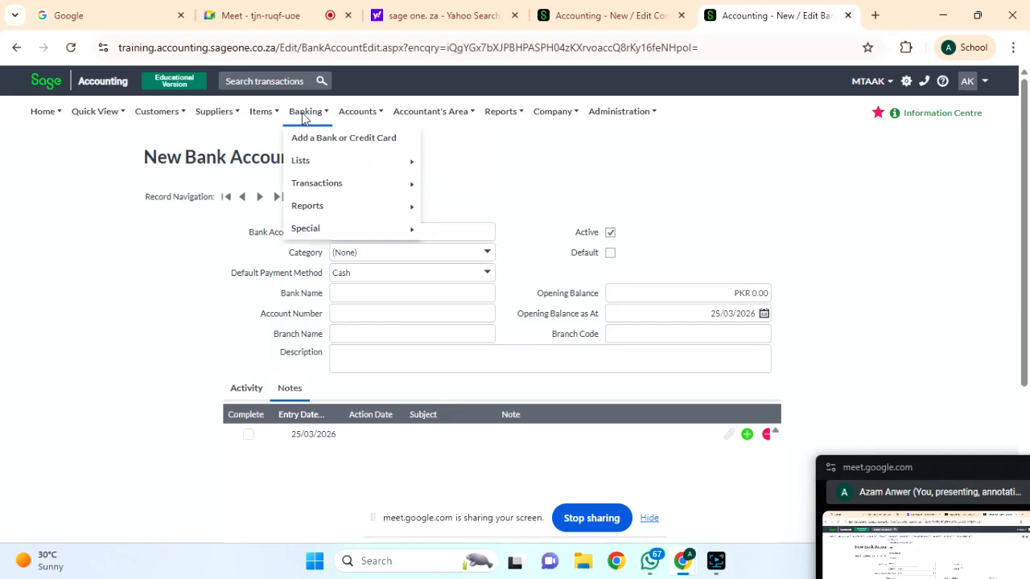
mouse_move(356, 160)
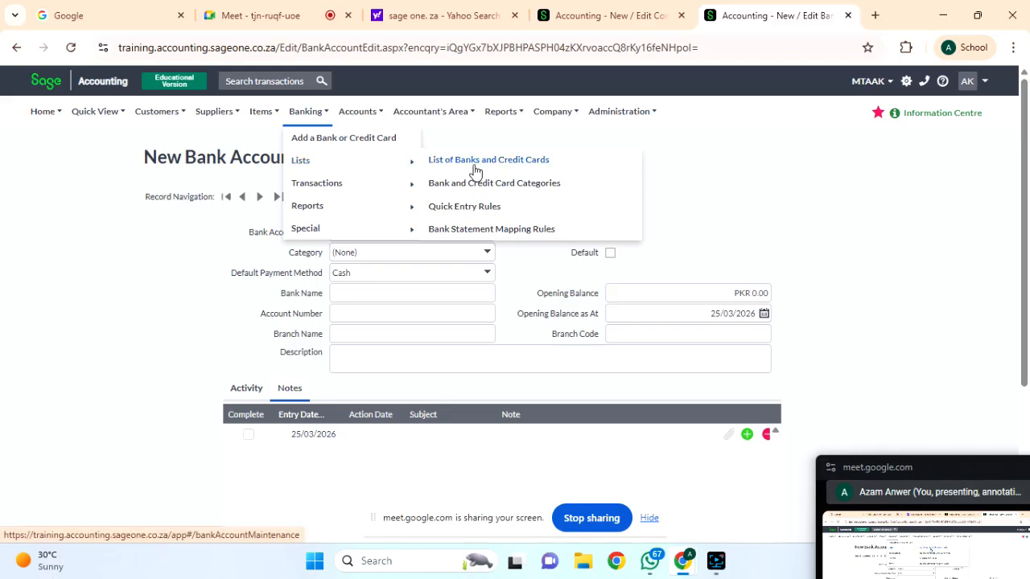
left_click(801, 183)
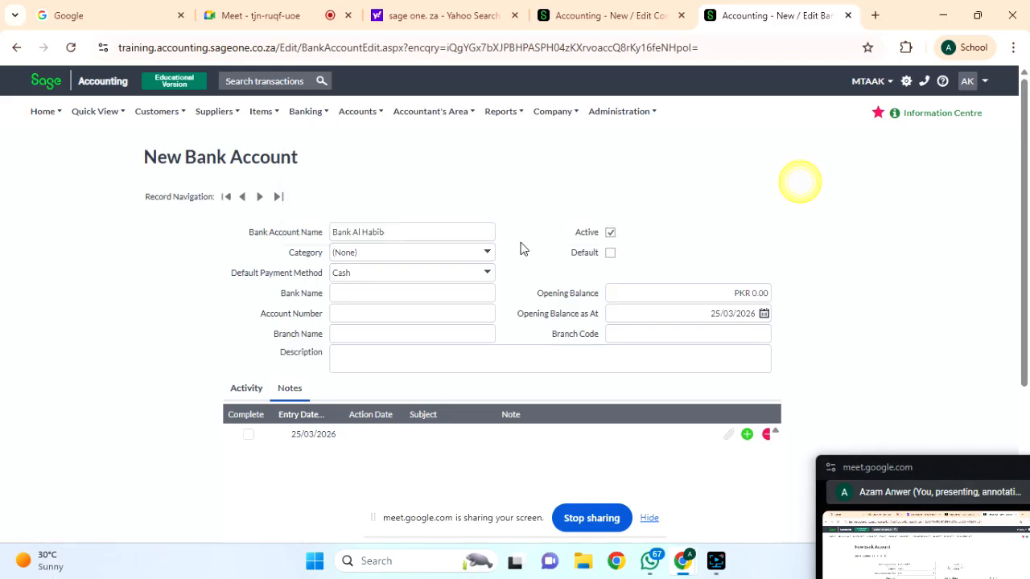
left_click(486, 258)
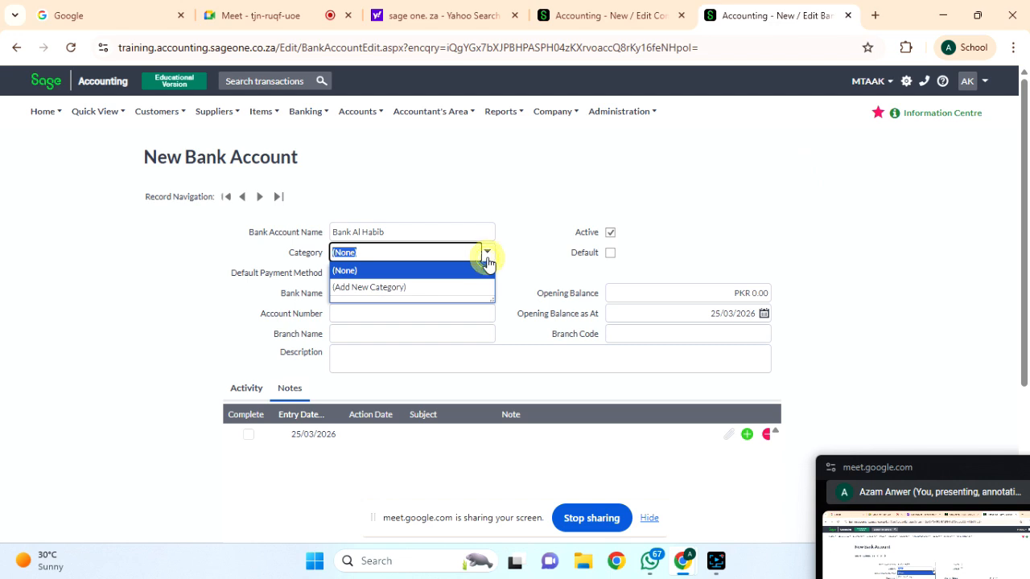
left_click(399, 290)
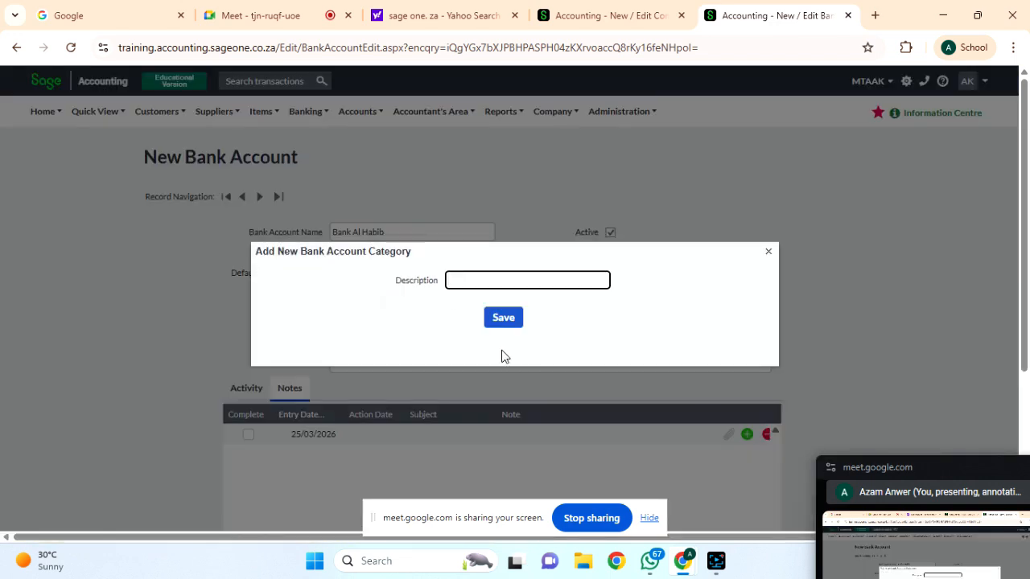
Save a new Company Account category as the Bank Al Habib account's category.
left_click(474, 286)
left_click(518, 317)
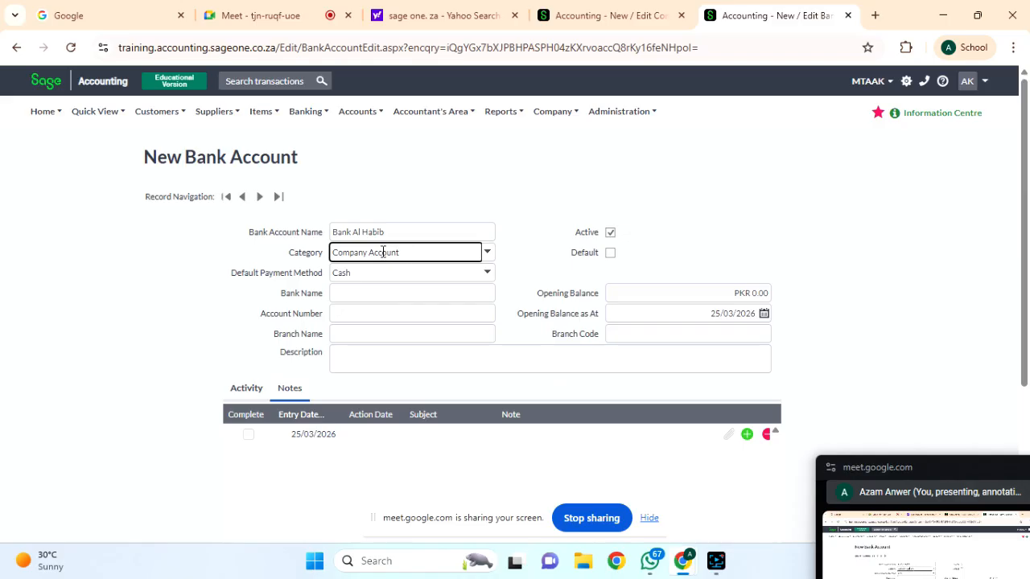
left_click(315, 112)
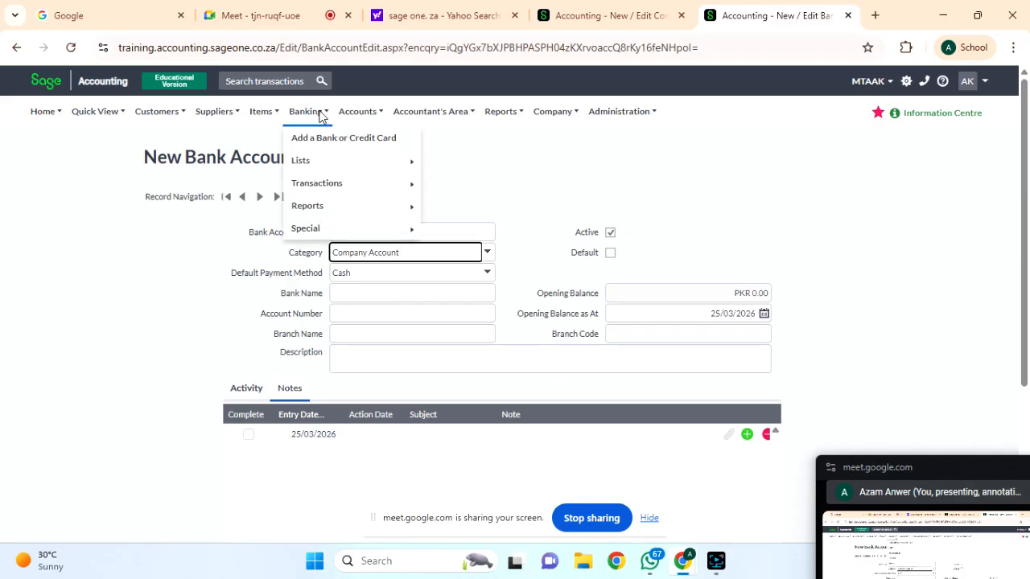
mouse_move(375, 168)
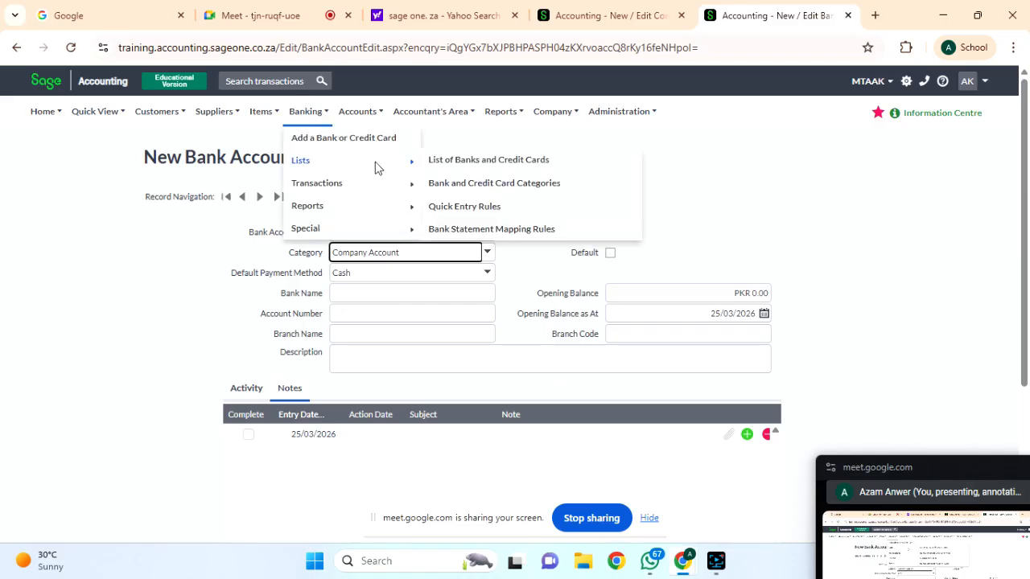
Add a Personal Account category in Bank and Credit Card Categories, alongside Company Account.
left_click(453, 185)
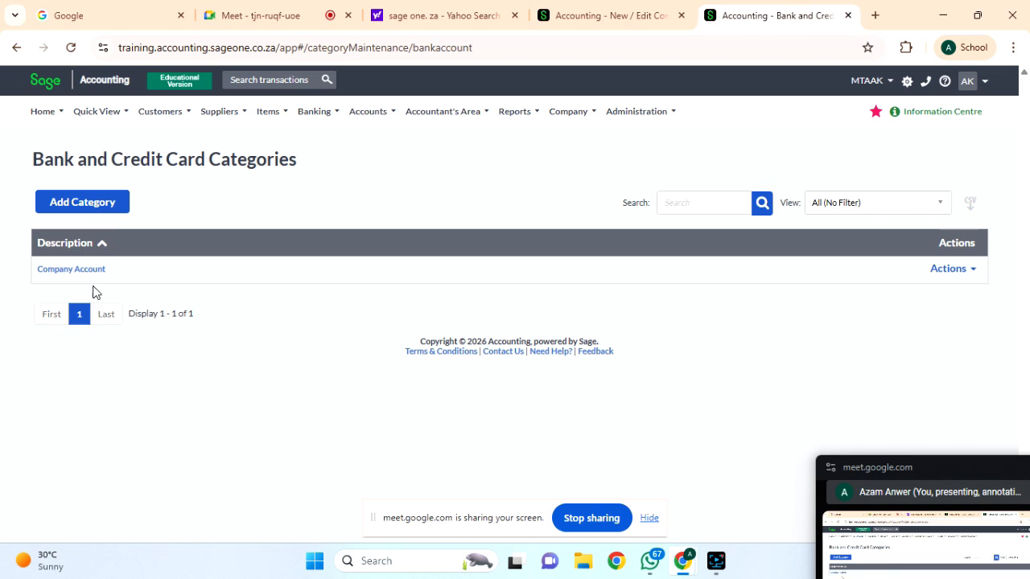
left_click(101, 202)
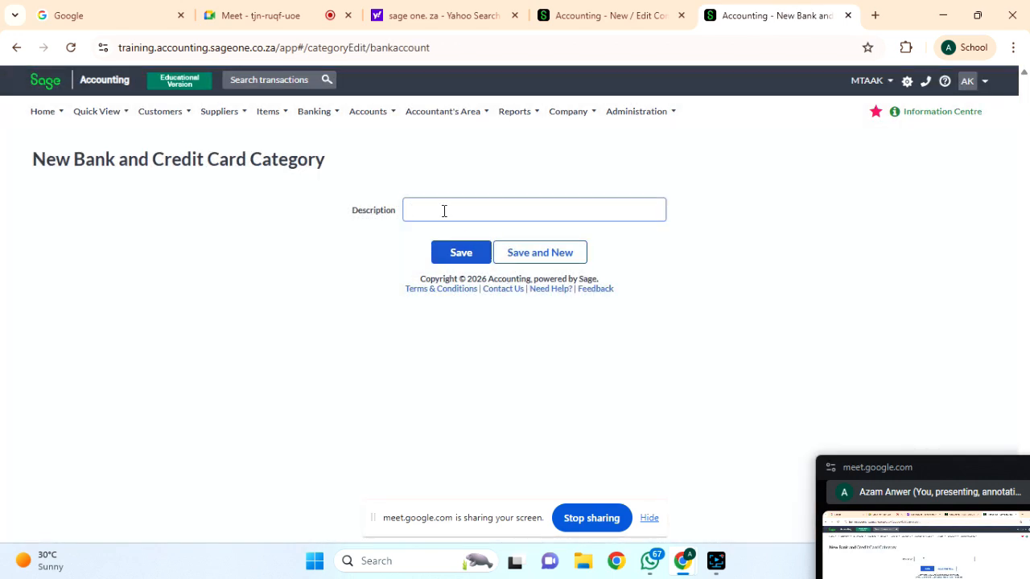
left_click(443, 211)
left_click(447, 247)
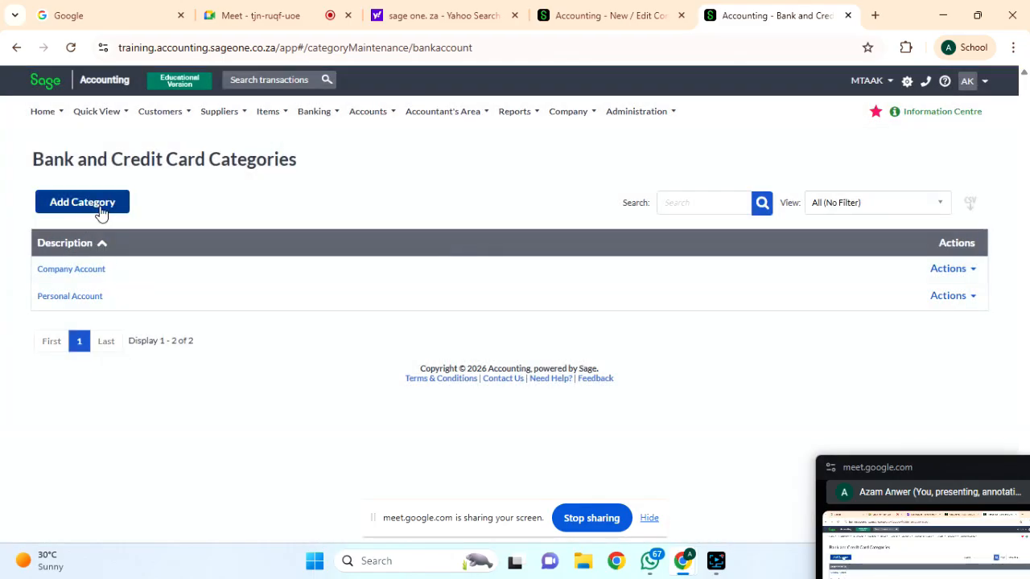
left_click(951, 268)
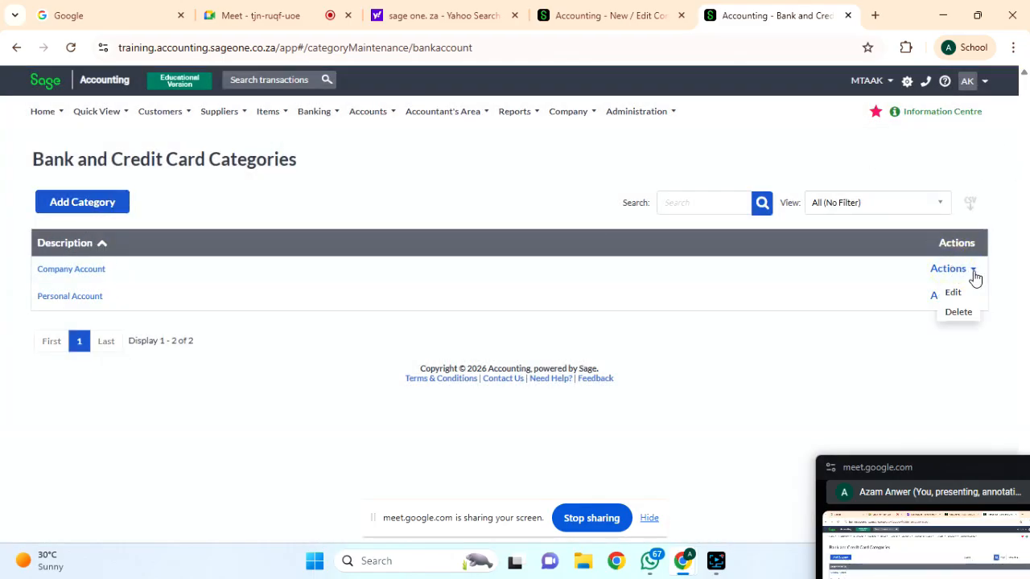
left_click(660, 363)
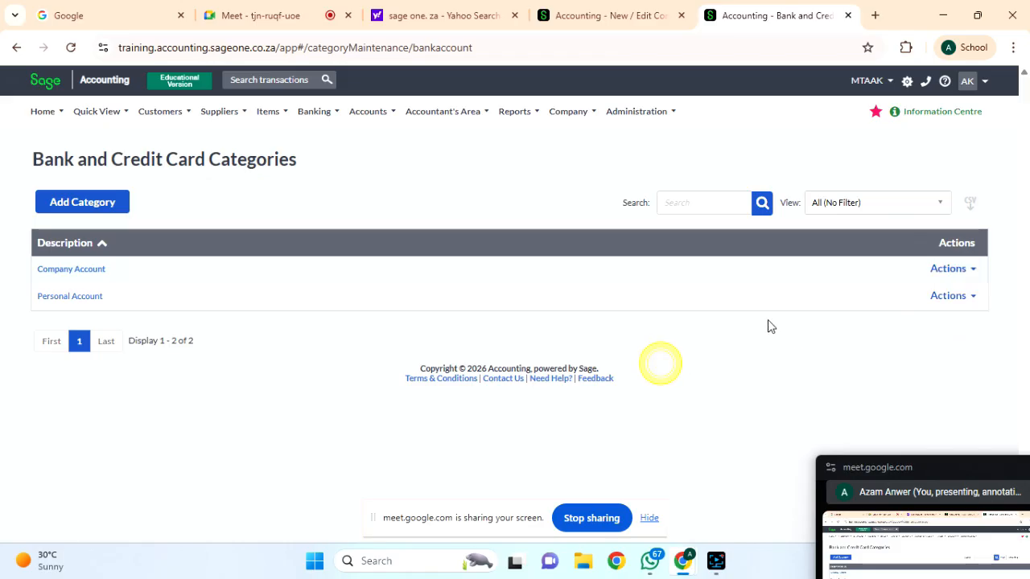
mouse_move(316, 111)
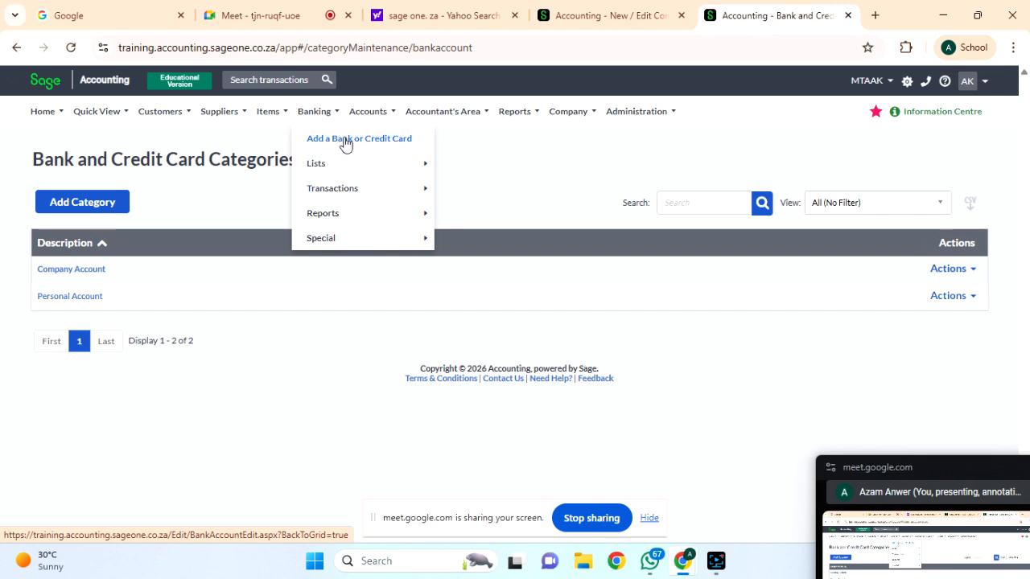
Start a new bank account with category Company Account and default payment method EFT.
left_click(354, 140)
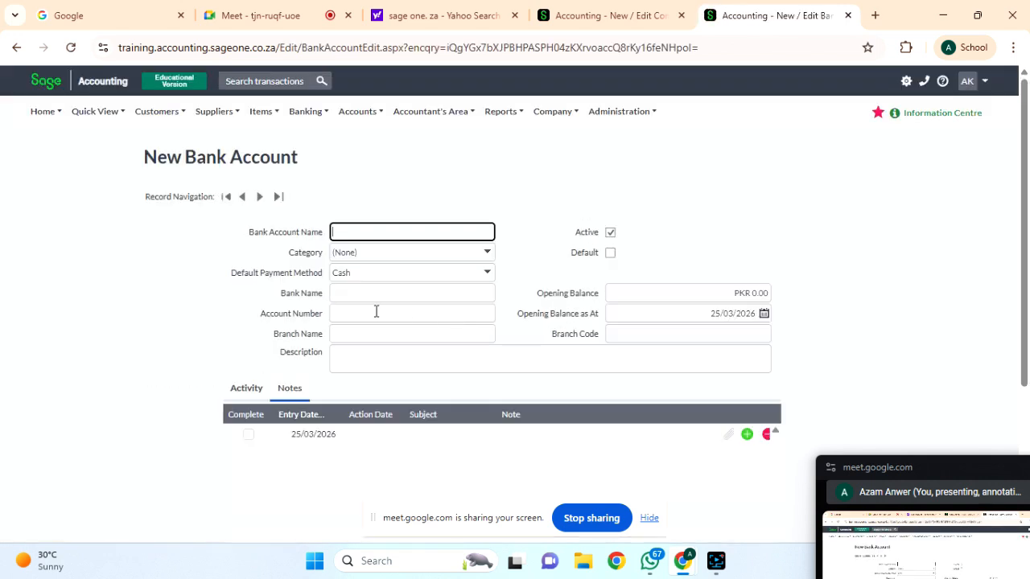
left_click(380, 236)
type("B")
left_click(487, 254)
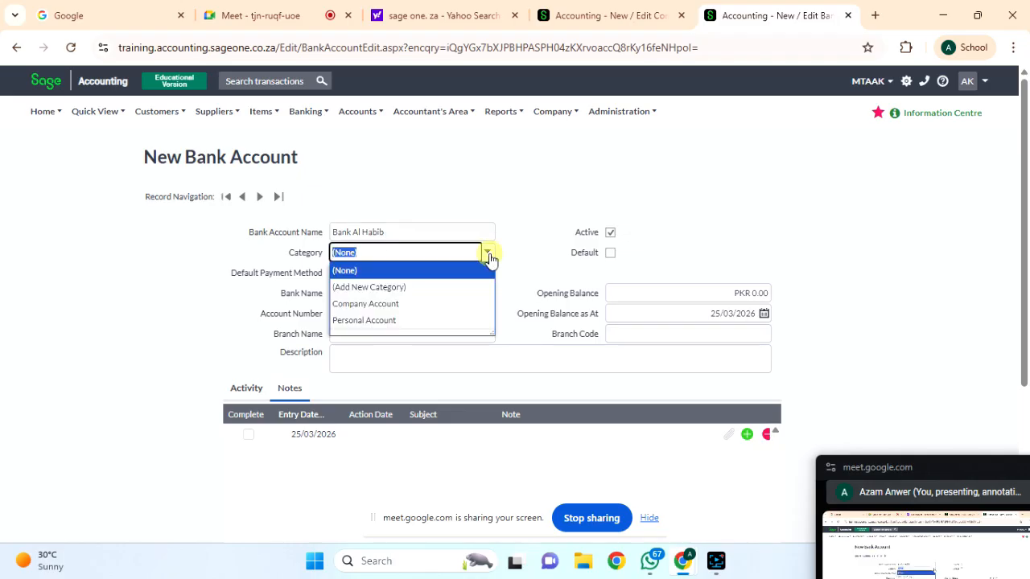
left_click(389, 305)
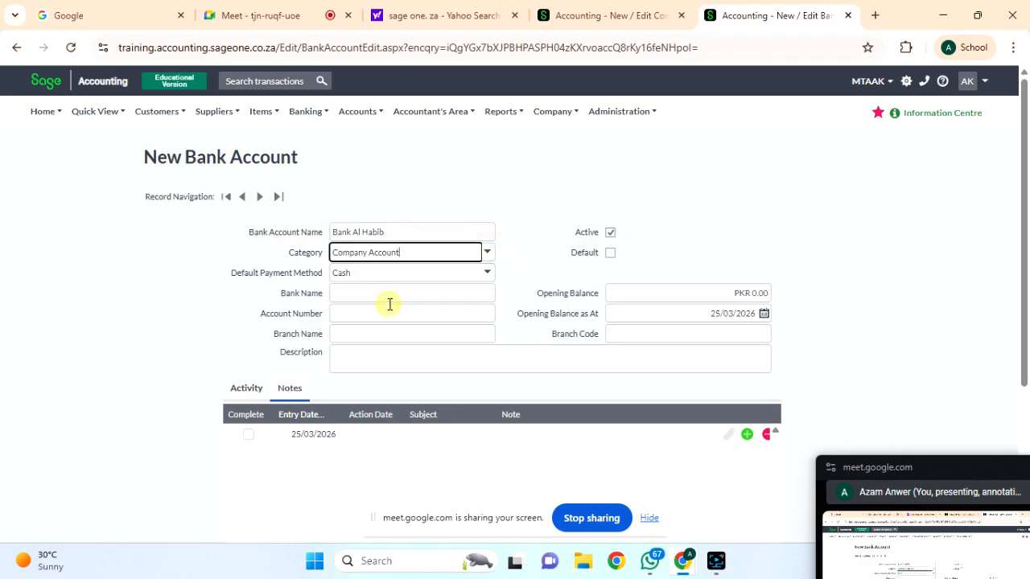
left_click(487, 272)
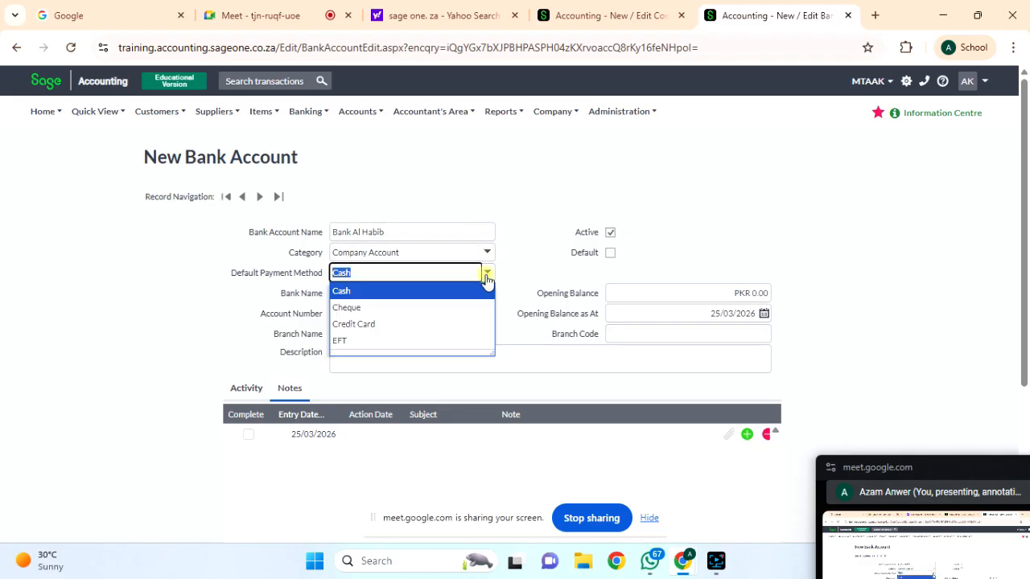
left_click(359, 343)
left_click(350, 291)
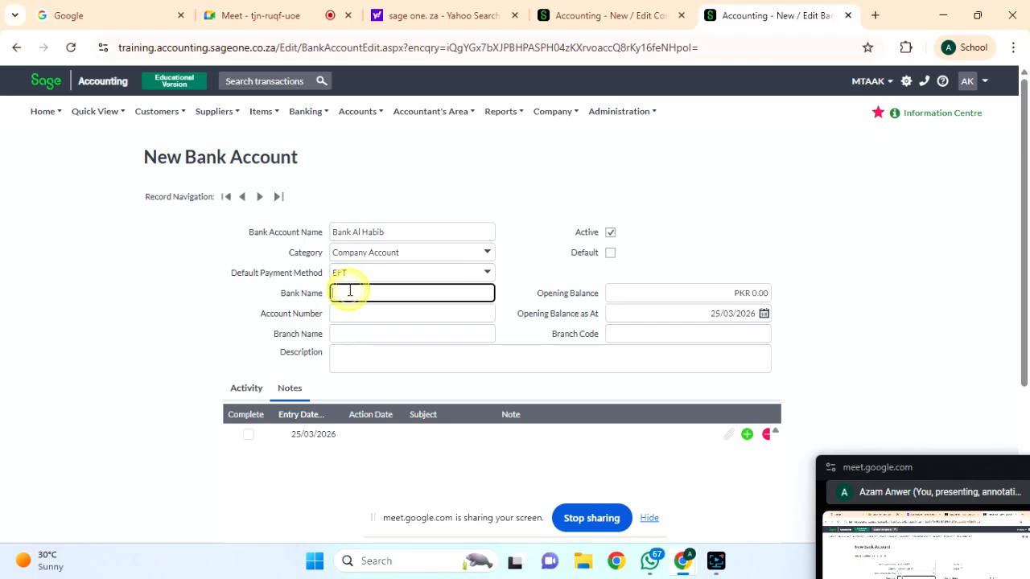
Rename the account MTAK UK LTD and fill in Bank Al Habib, account number and branch Khy-e-Jami.
triple_click(402, 229)
key("BackSpace")
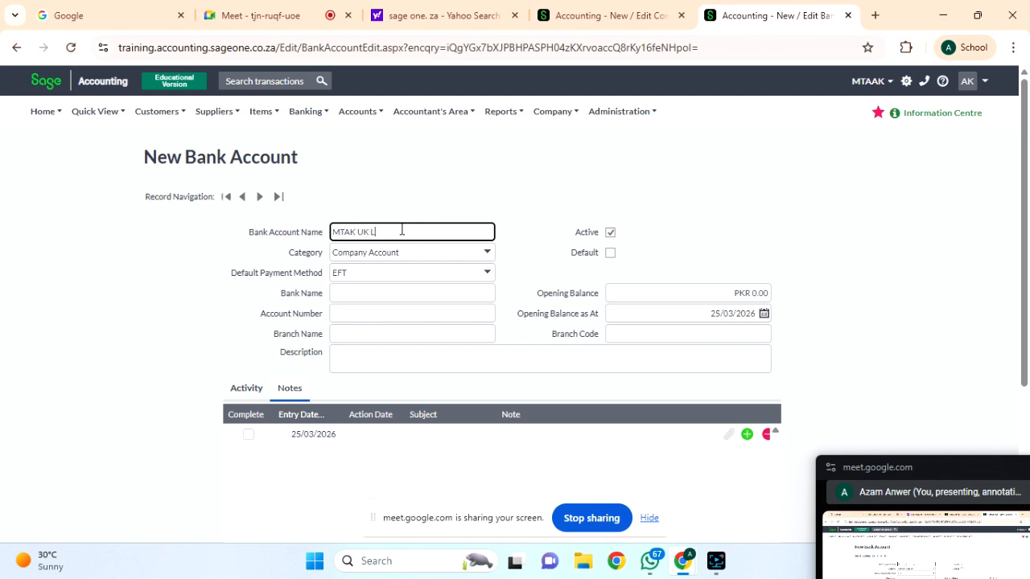
left_click(346, 291)
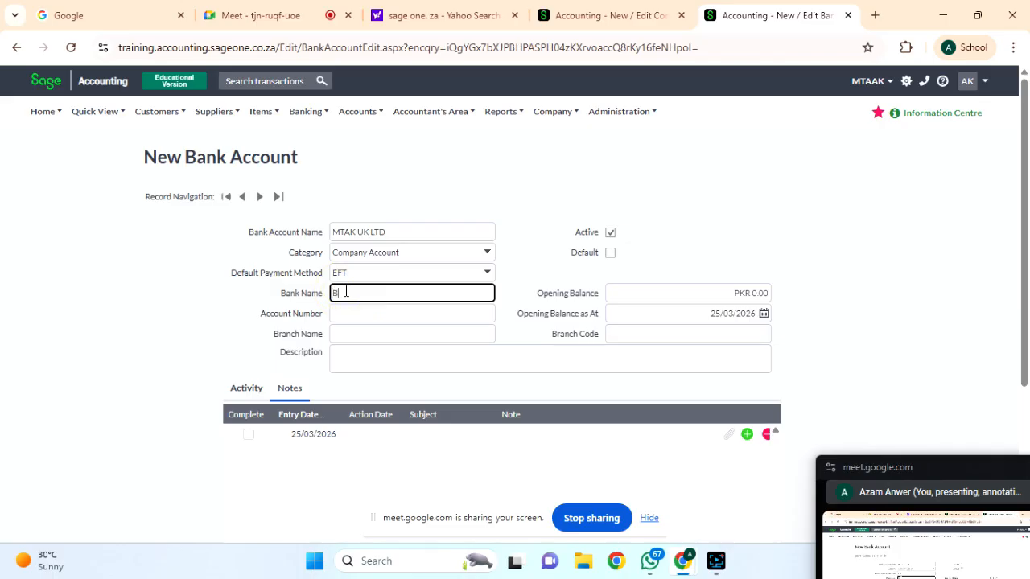
type("Habib")
left_click(347, 313)
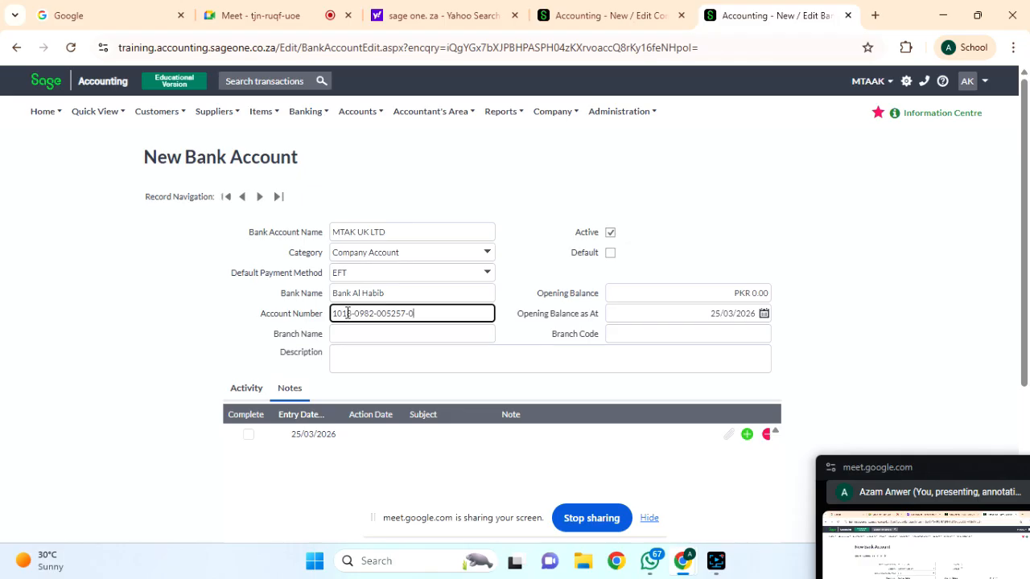
left_click(356, 334)
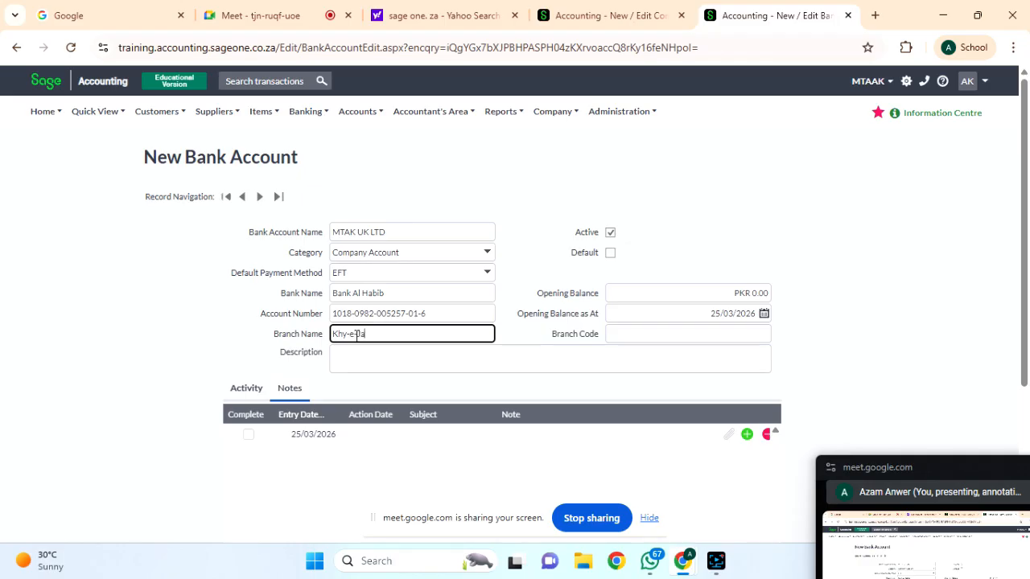
left_click(674, 292)
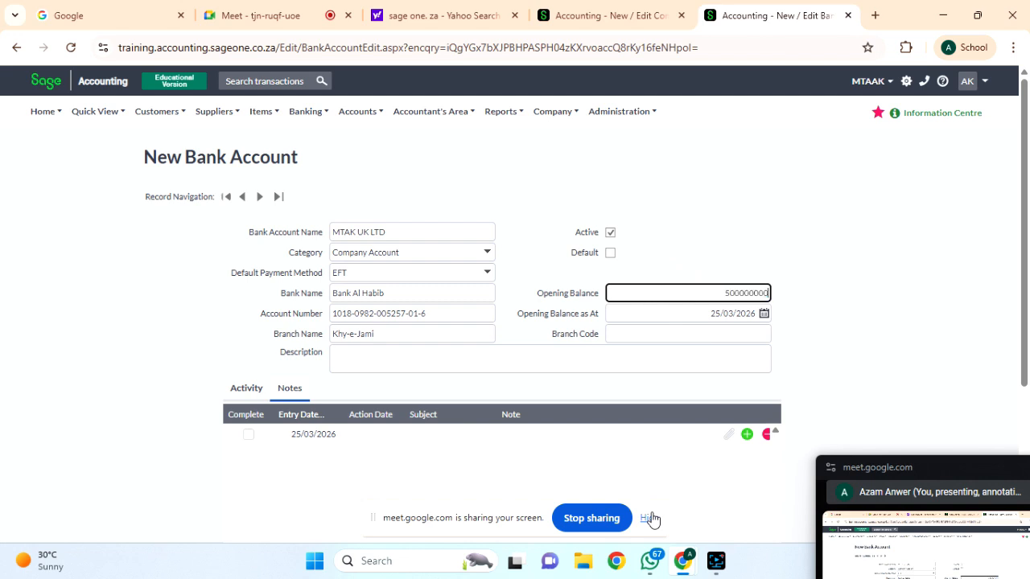
key("Tab")
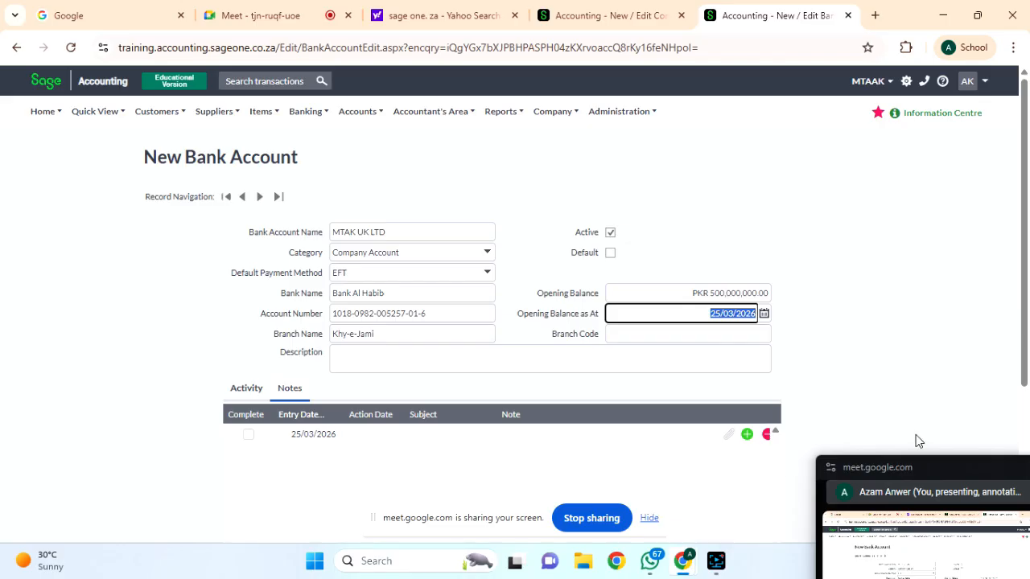
scroll(616, 342, "down", 1)
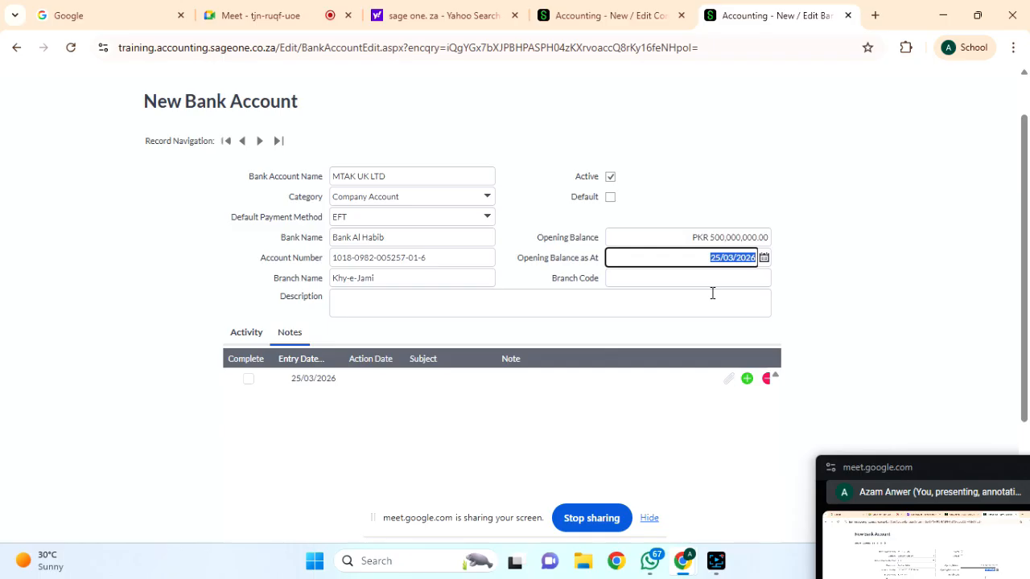
left_click(639, 276)
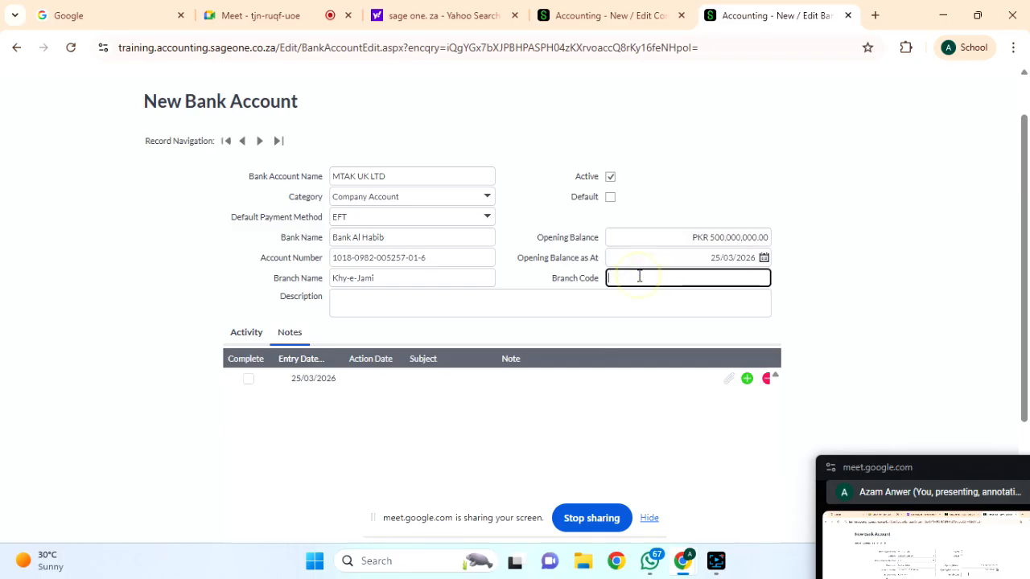
key("Tab")
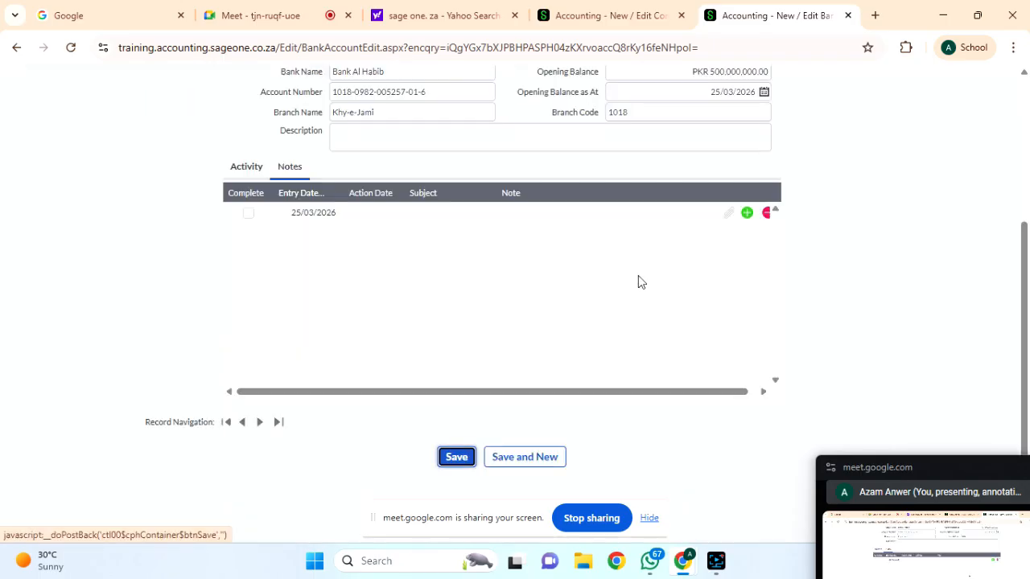
scroll(391, 156, "up", 2)
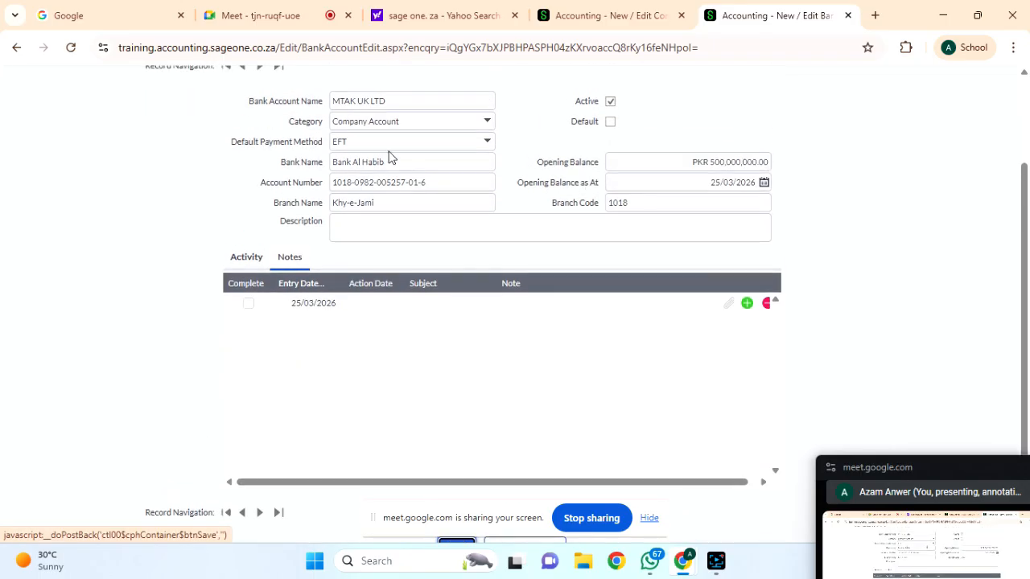
triple_click(447, 184)
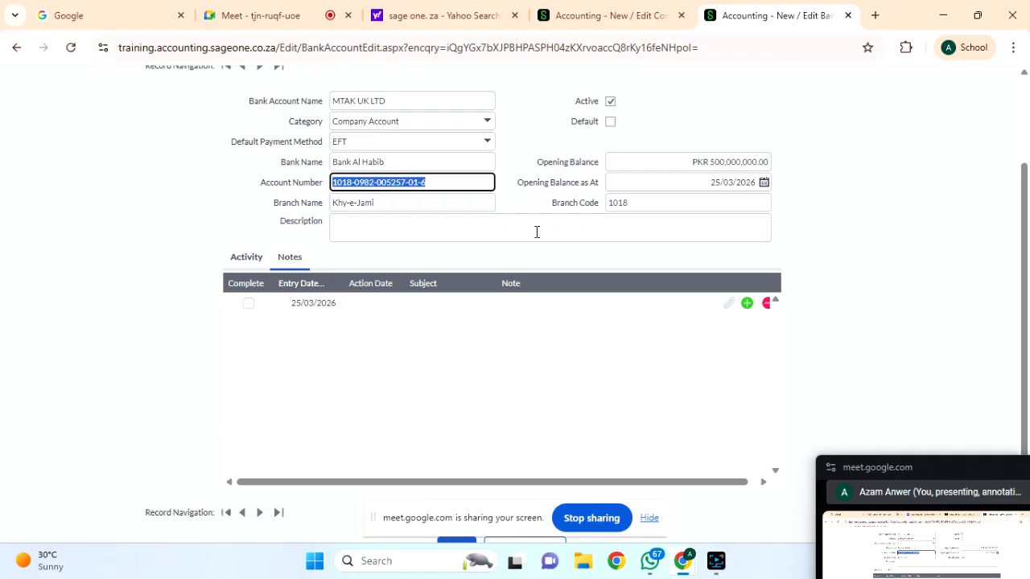
Enter the description 'This account is going to deal with customers and suppliers'.
left_click(378, 232)
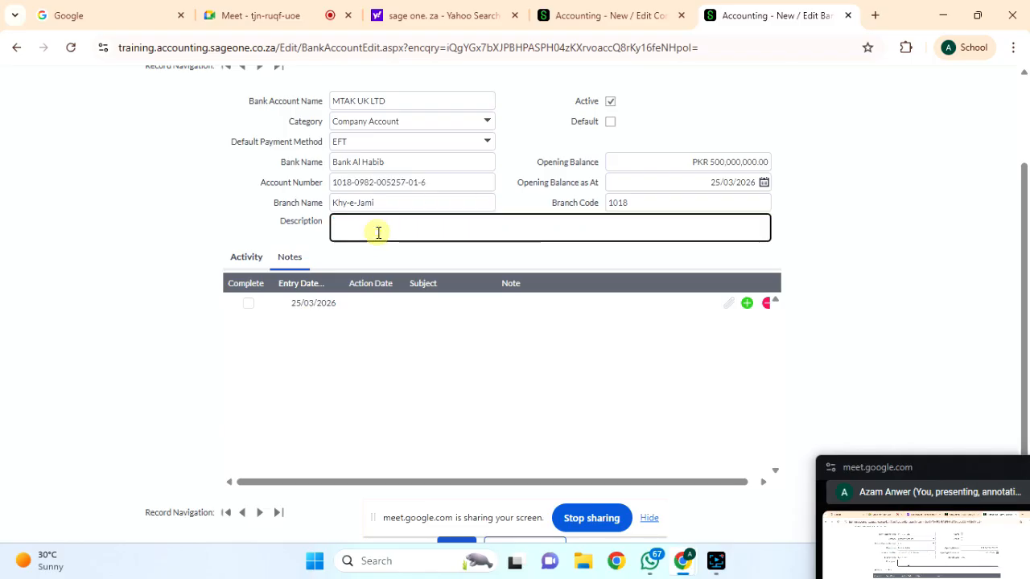
type("This account w")
key("BackSpace")
type("is going to deal wit")
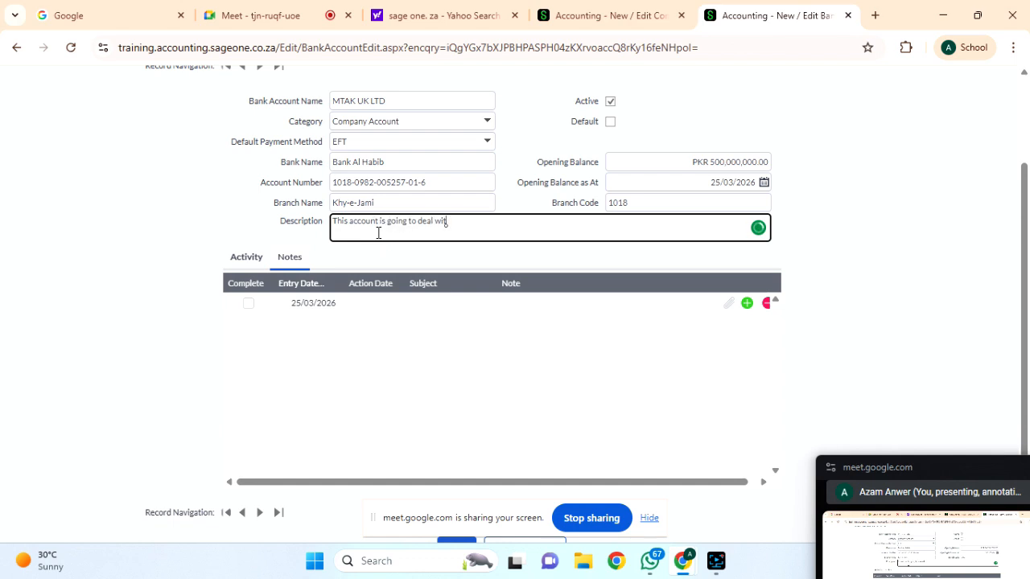
type("h customers and suppliers")
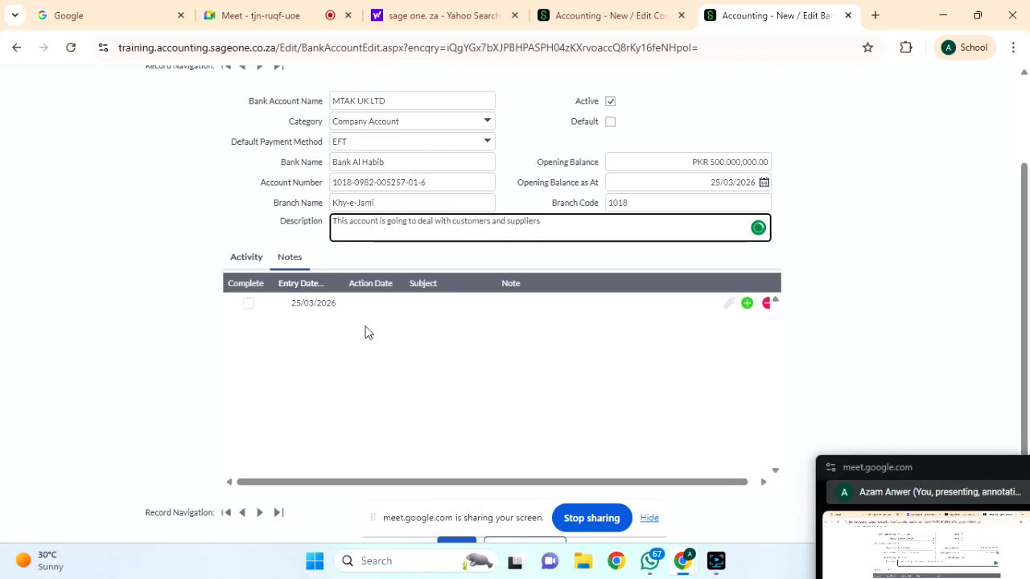
Toggle the Active checkbox off and back on, then scroll down to the Save button.
scroll(256, 223, "down", 1)
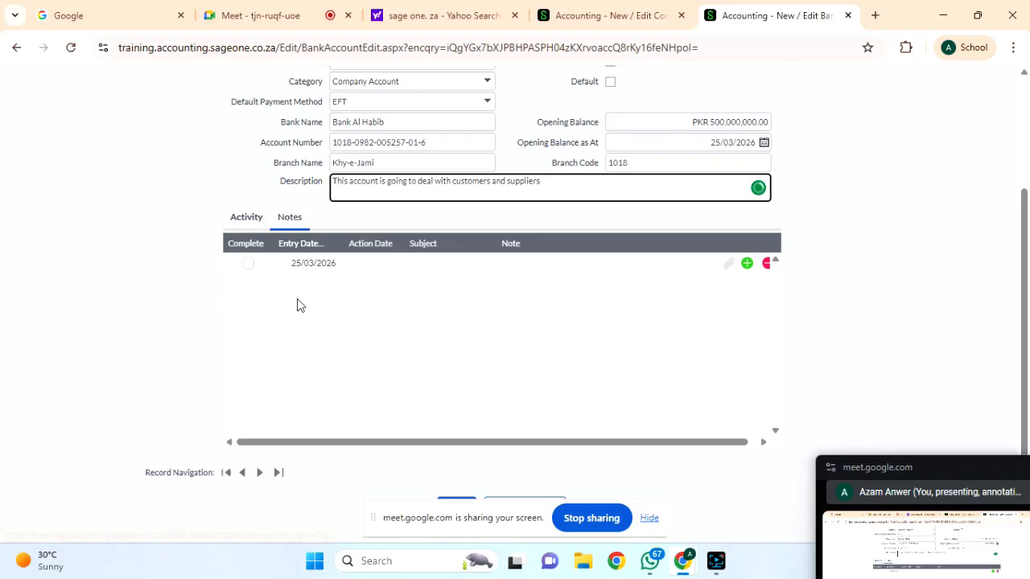
left_click(235, 223)
left_click(245, 220)
scroll(423, 290, "down", 1)
scroll(423, 288, "up", 3)
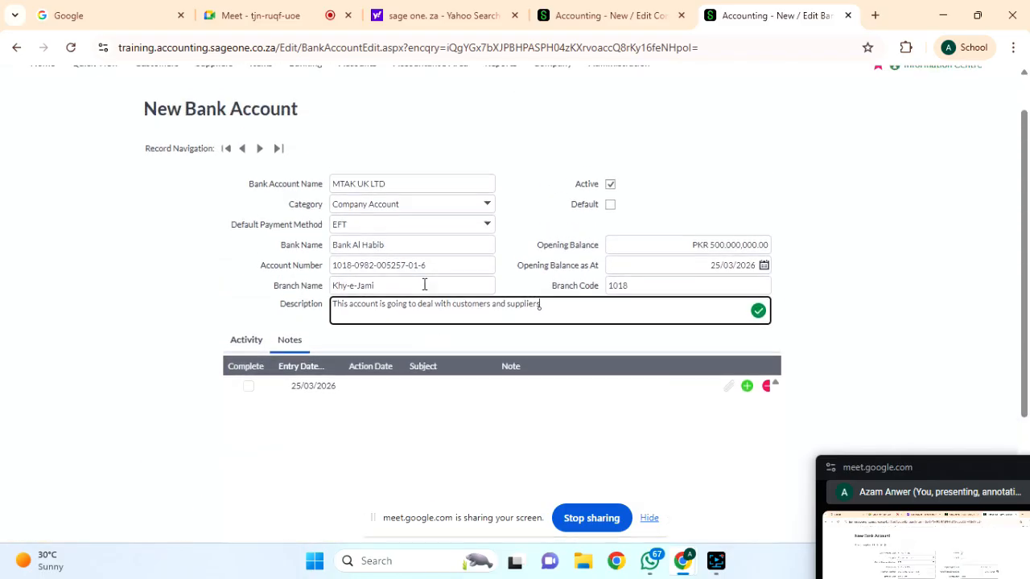
scroll(424, 284, "down", 1)
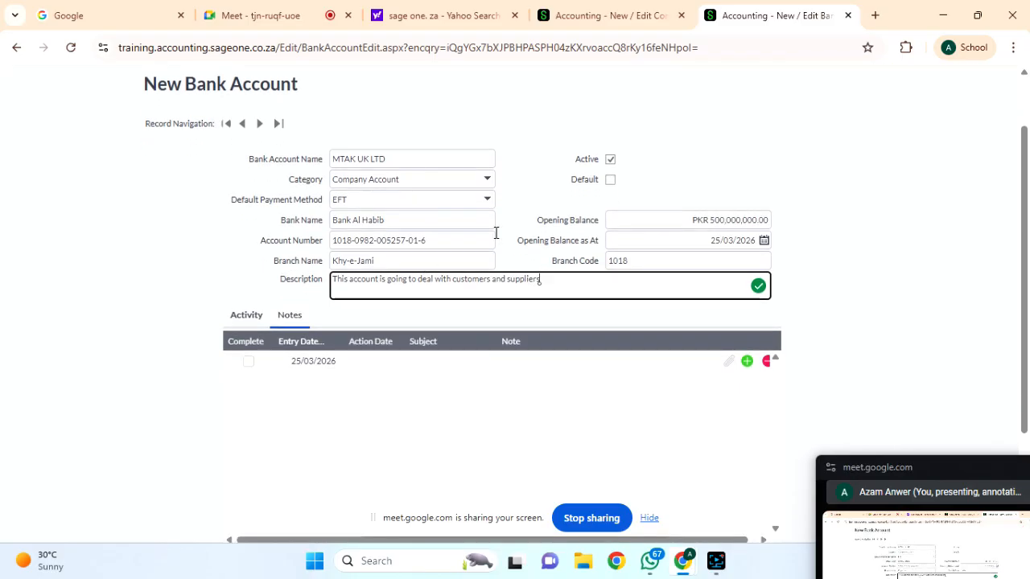
left_click(610, 160)
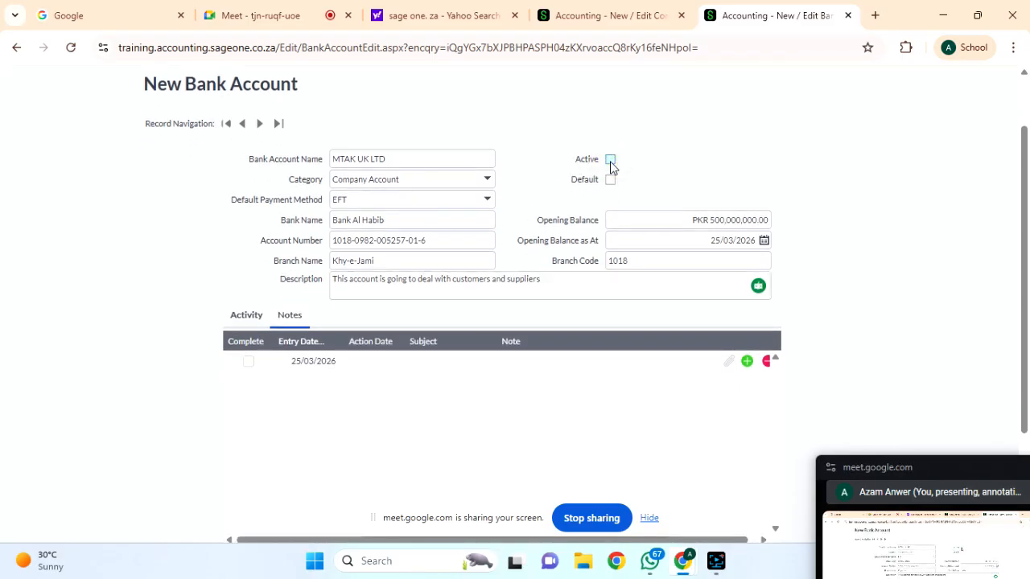
left_click(610, 160)
scroll(695, 253, "down", 3)
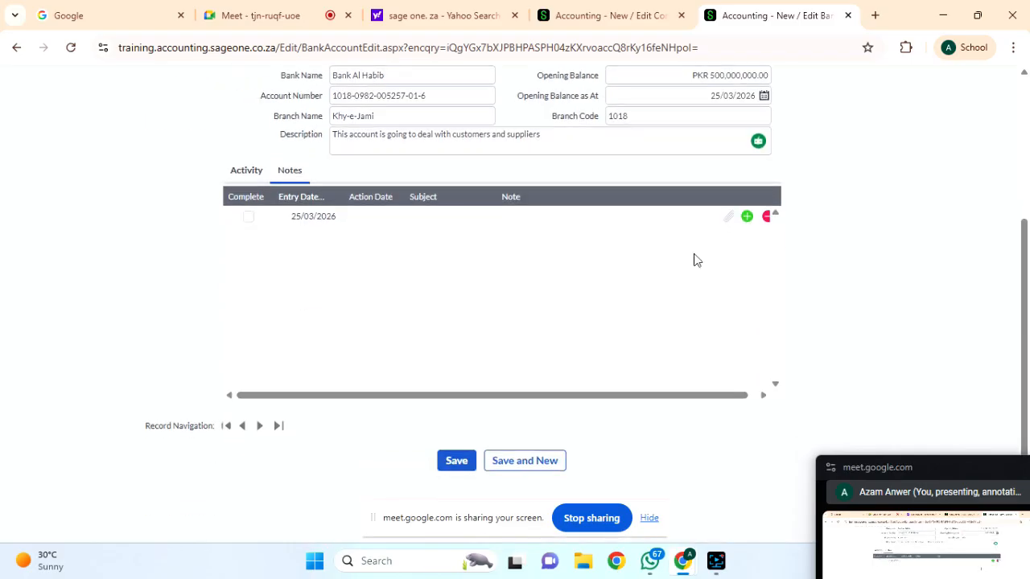
Save the MTAK UK LTD bank account and glance at reviewed and new transactions.
left_click(454, 469)
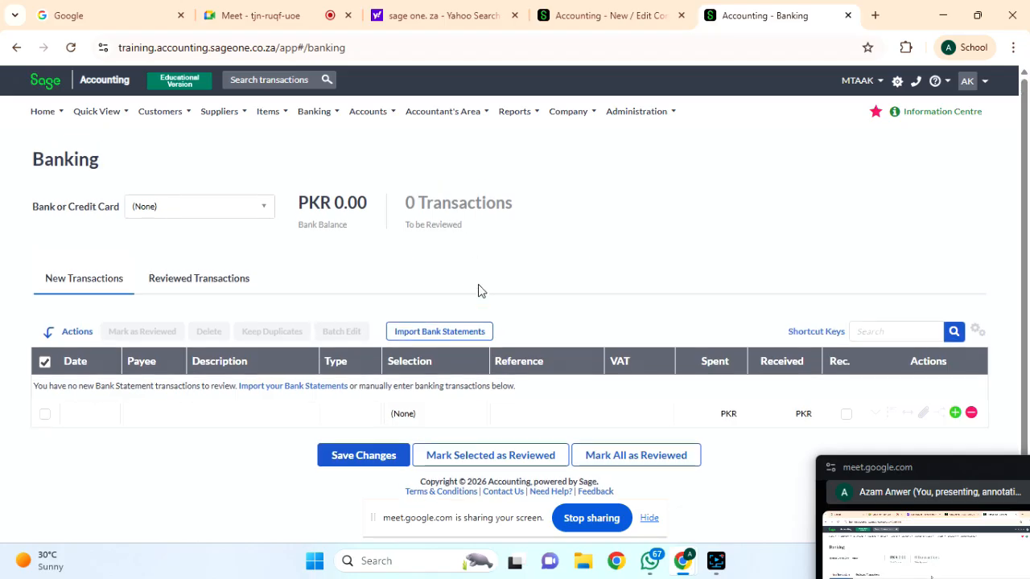
left_click(189, 289)
left_click(100, 288)
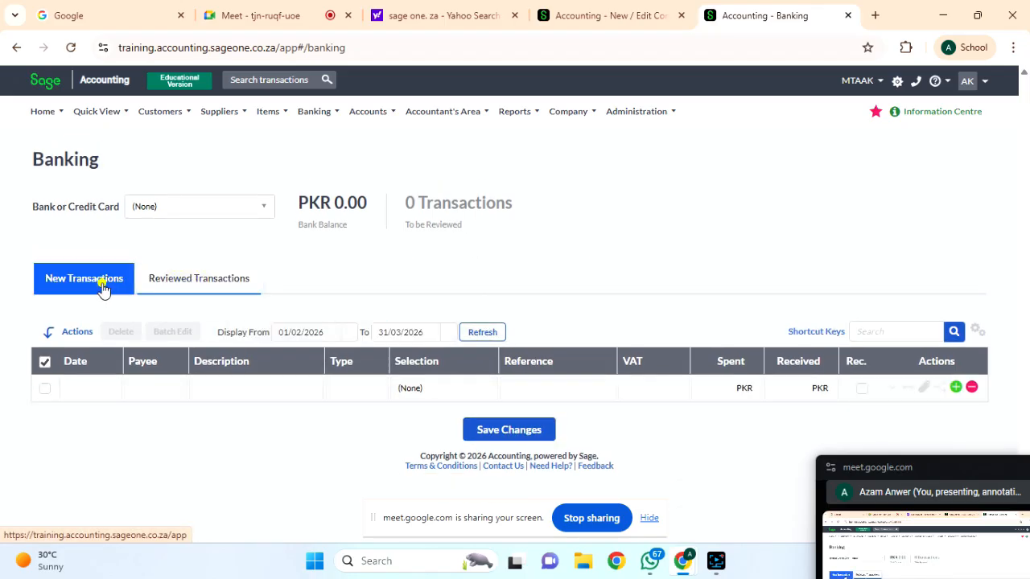
Select MTAK UK LTD in the Bank or Credit Card dropdown, showing its PKR 500,000,000.00 balance.
left_click(269, 212)
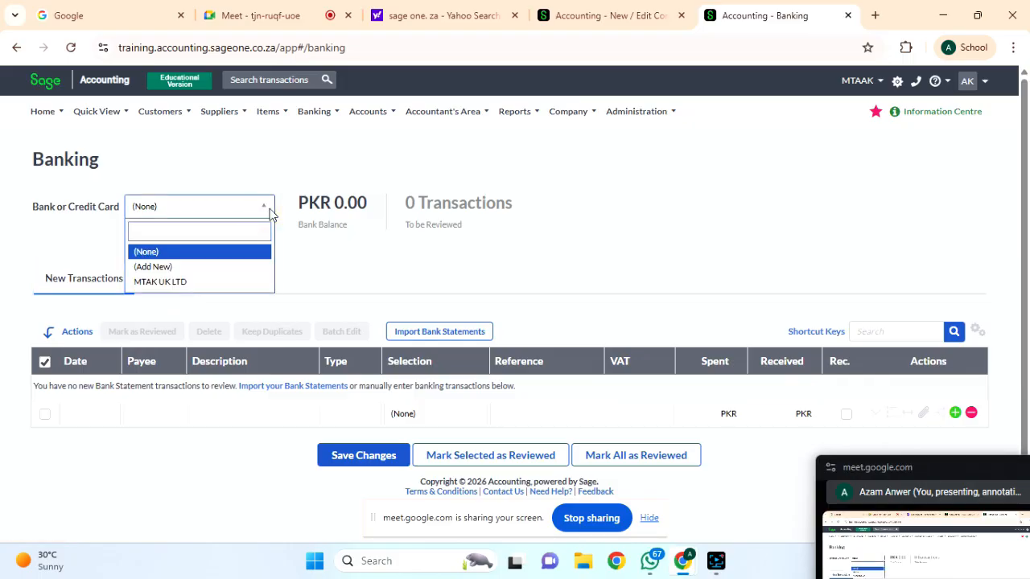
left_click(198, 282)
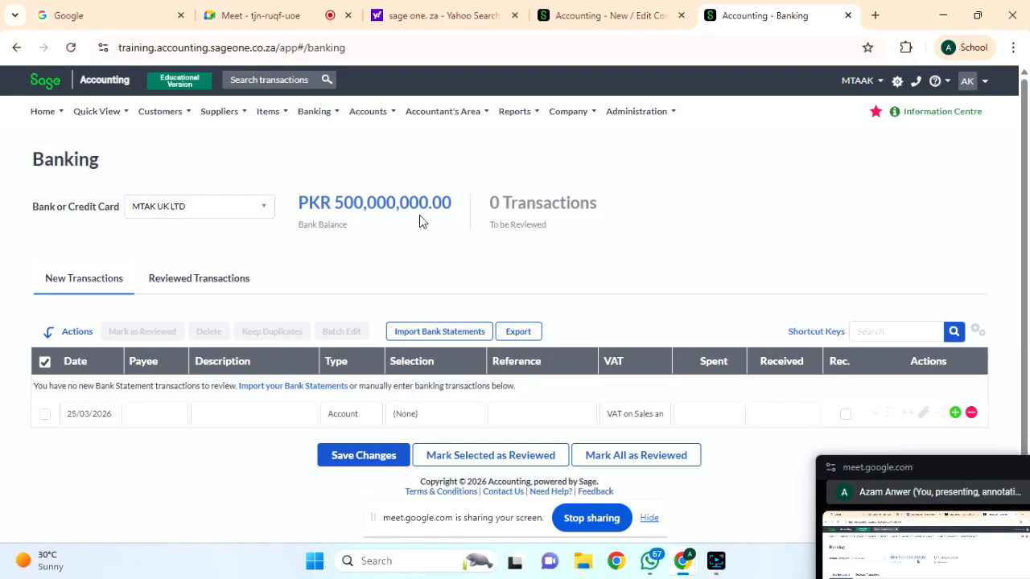
left_click(266, 211)
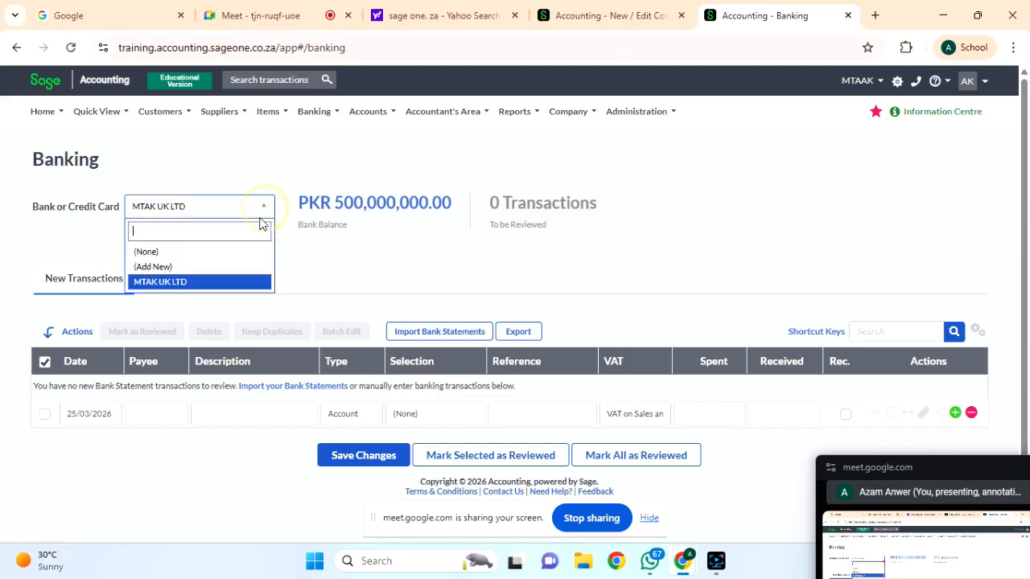
left_click(404, 207)
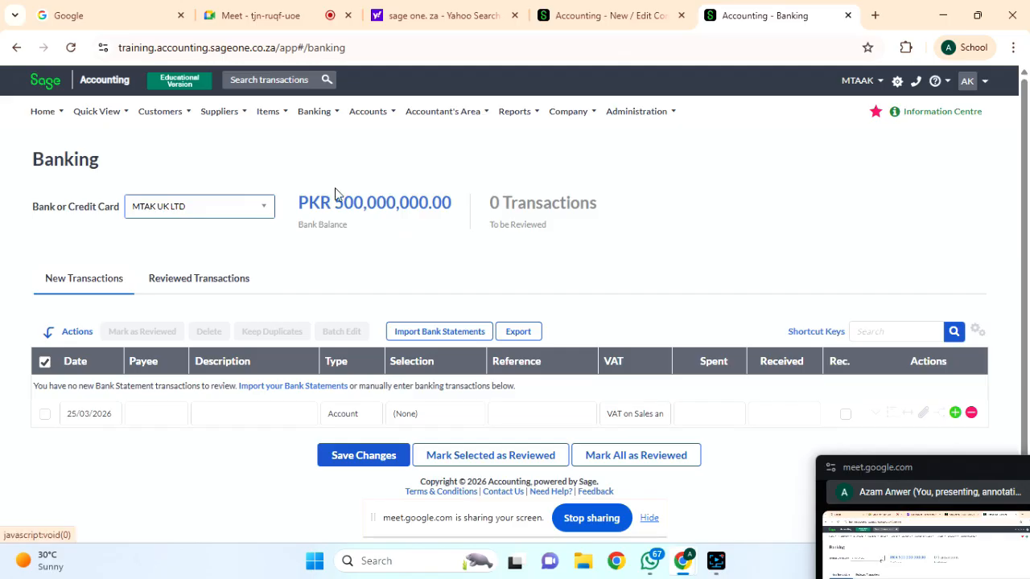
mouse_move(326, 120)
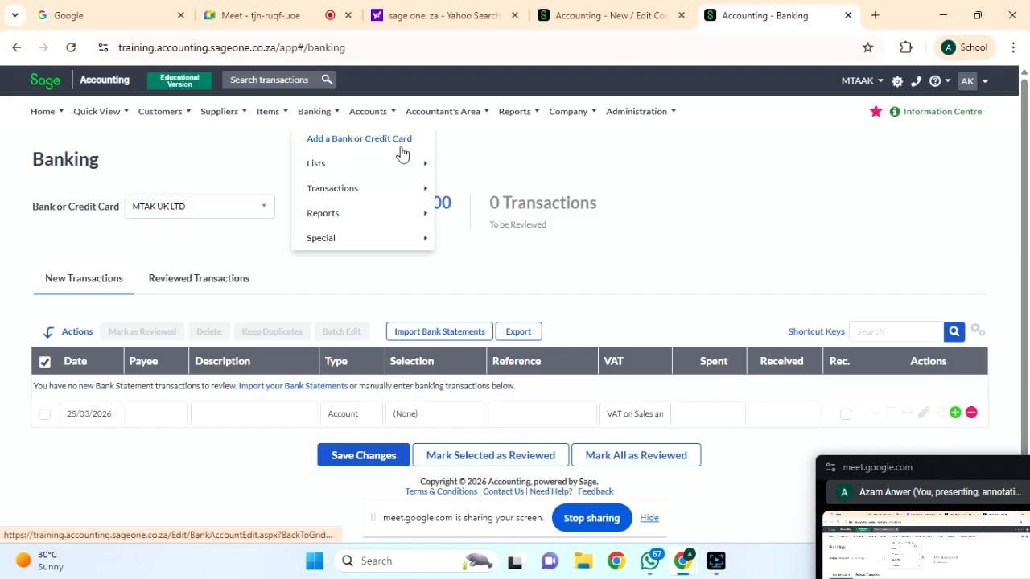
mouse_move(378, 164)
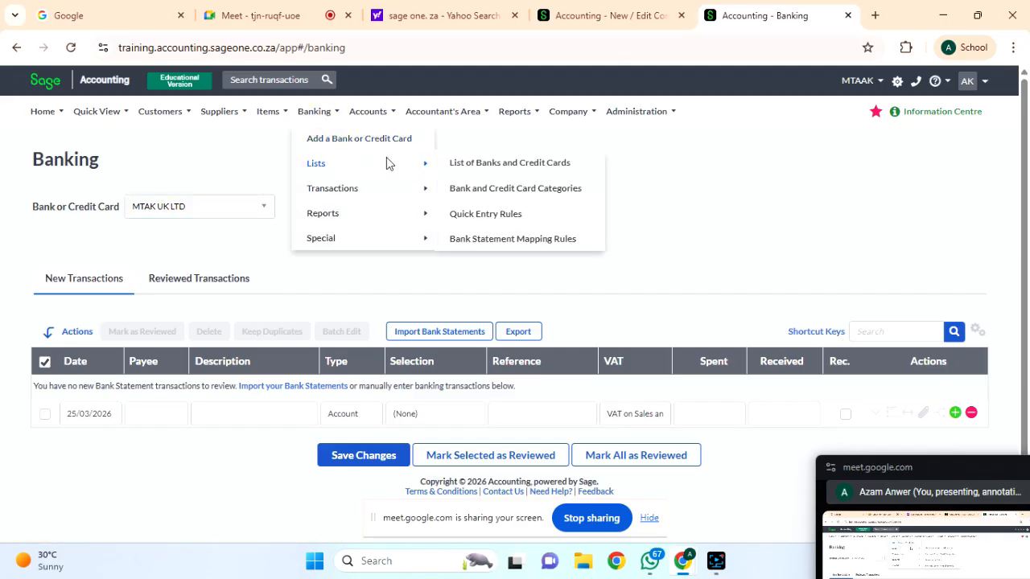
Open the List of Banks and Credit Cards and view the MTAK UK LTD row's options.
left_click(474, 164)
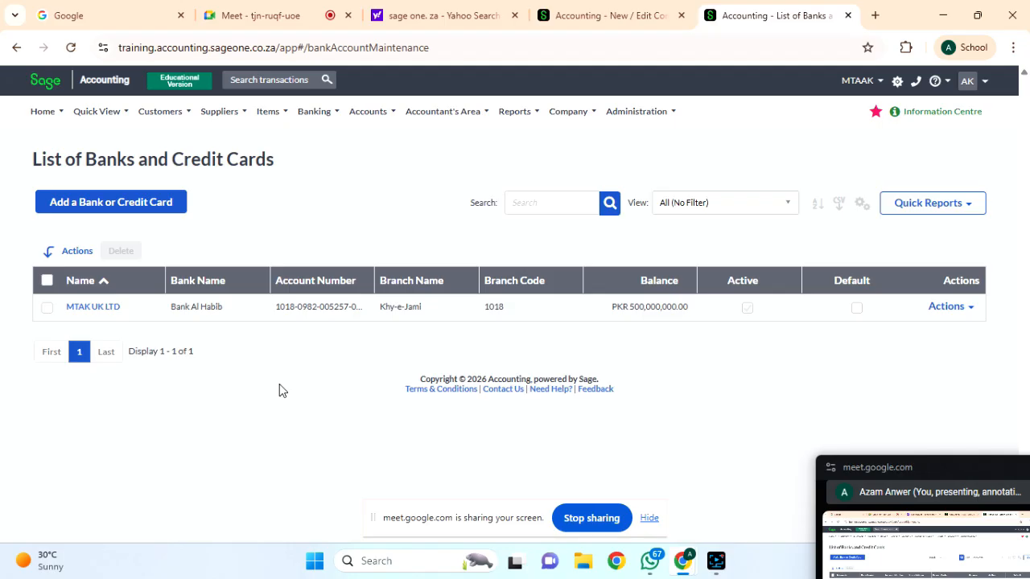
left_click(316, 111)
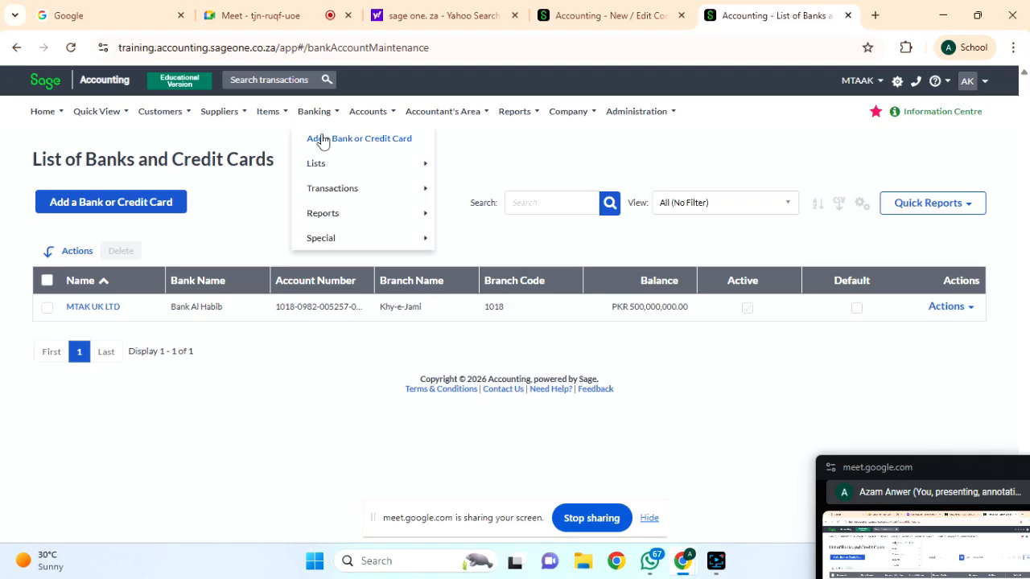
mouse_move(368, 165)
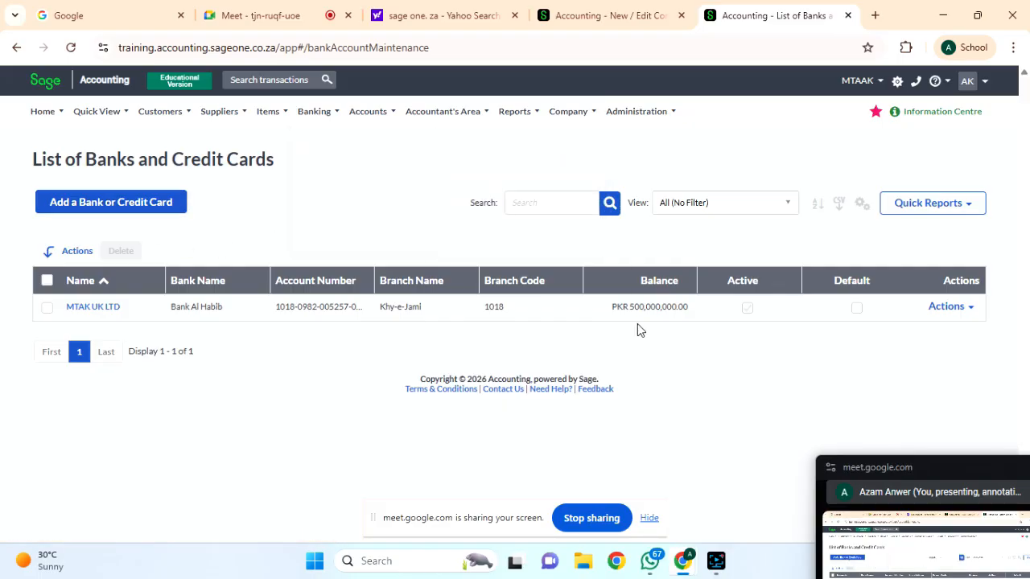
left_click(950, 309)
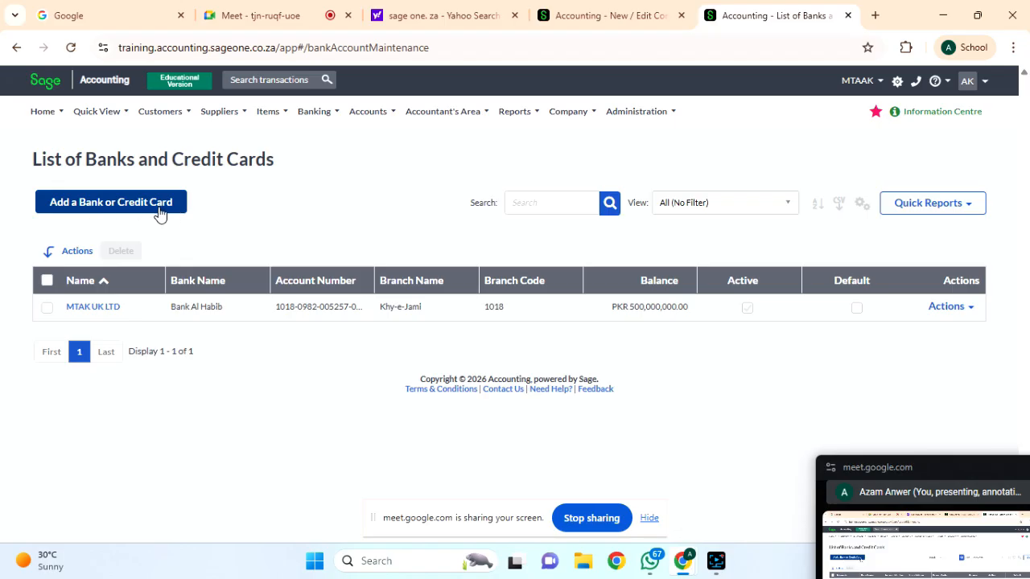
Start another bank account with a name, Personal Account category and EFT default payment method.
left_click(81, 205)
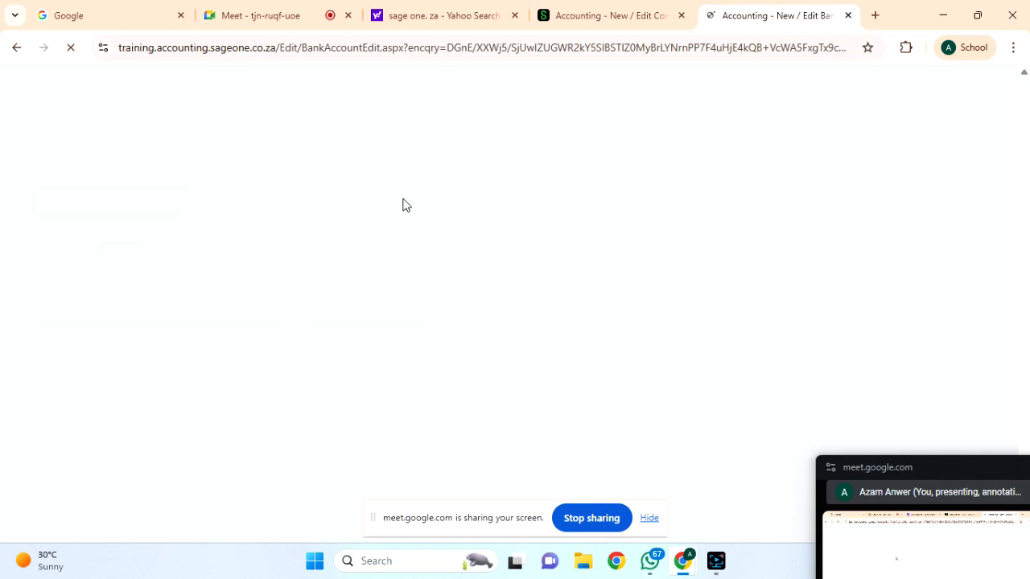
left_click(395, 231)
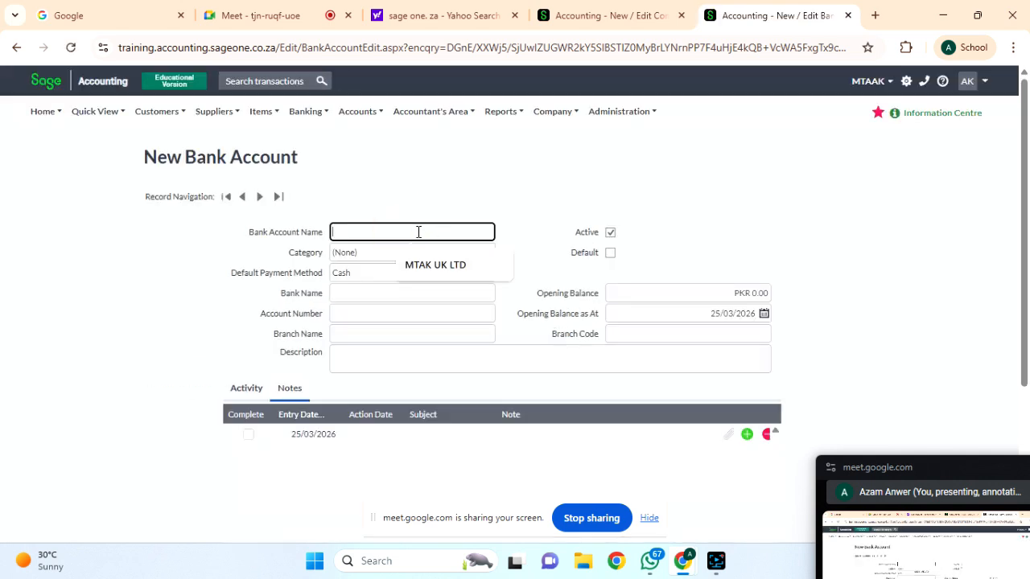
type("D")
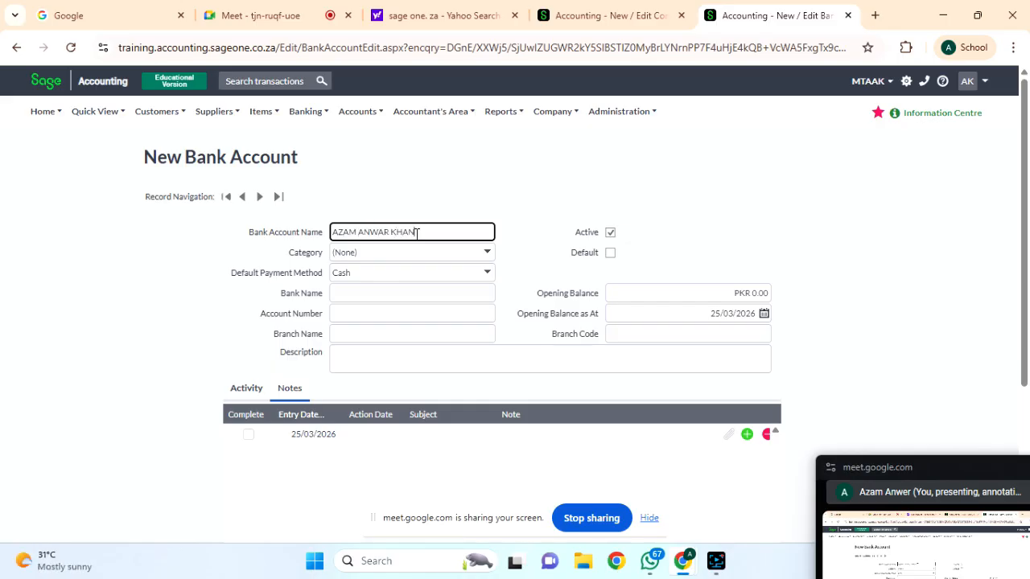
left_click(468, 255)
left_click(388, 317)
left_click(370, 276)
left_click(487, 272)
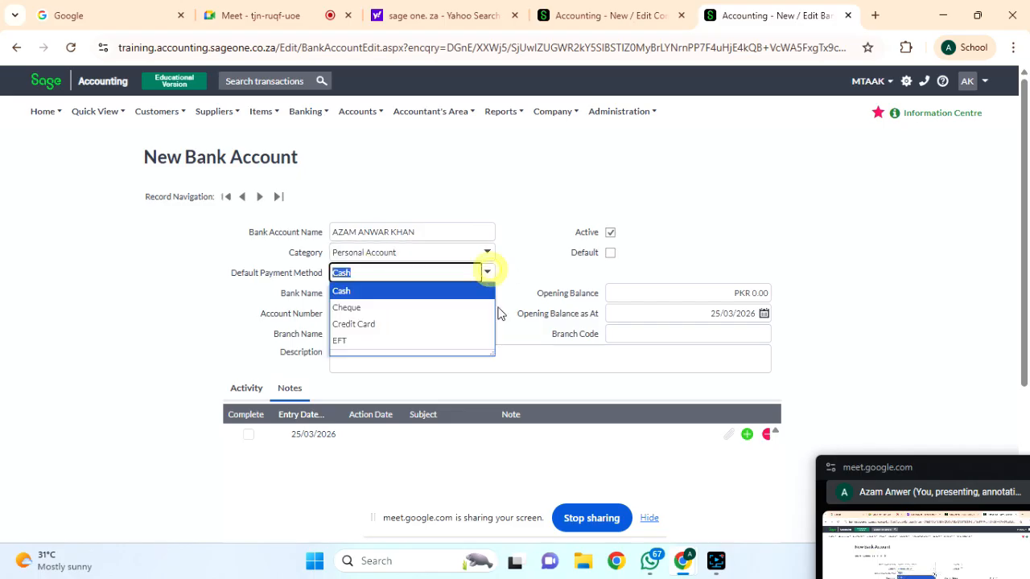
left_click(360, 340)
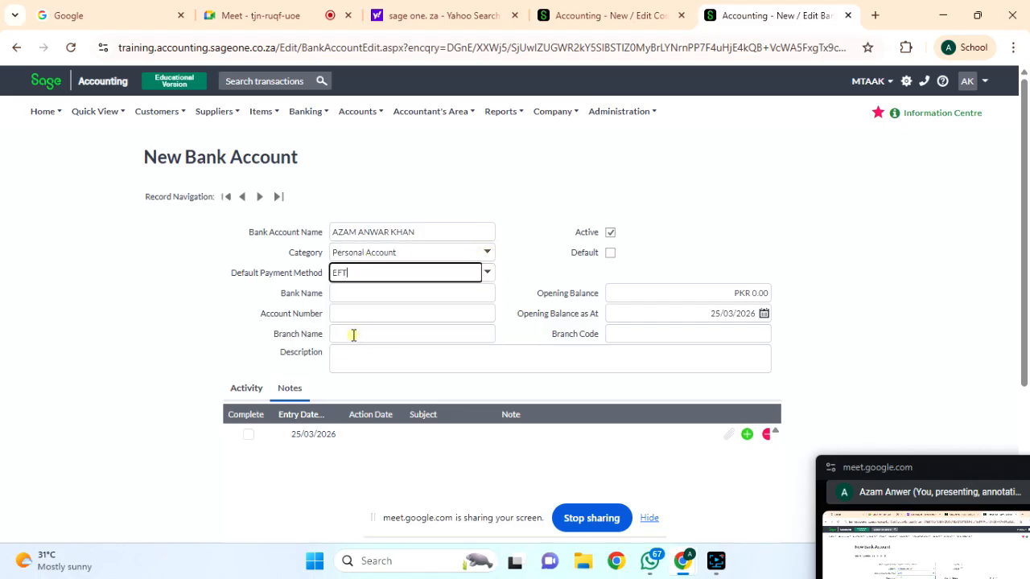
left_click(487, 273)
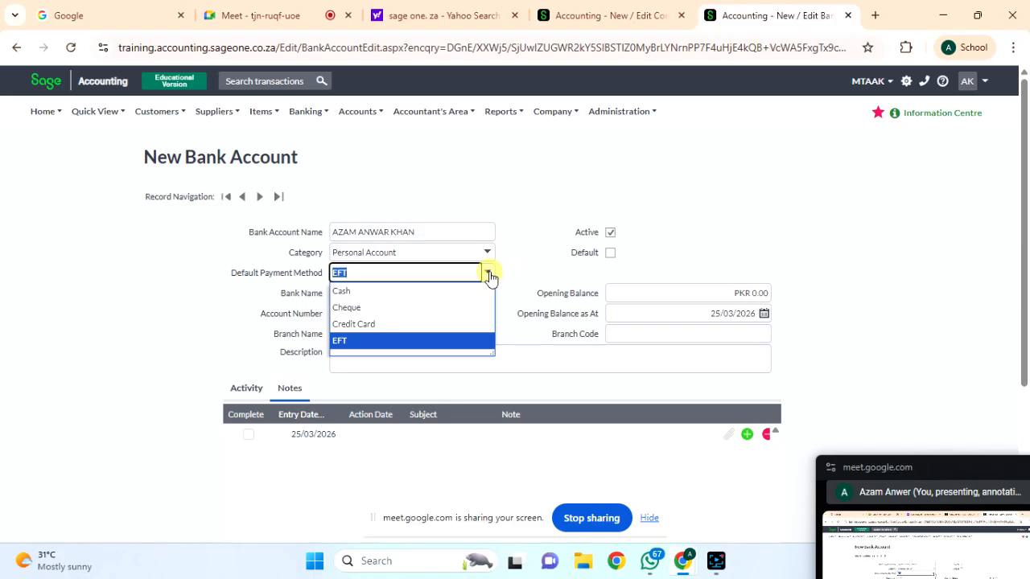
left_click(534, 265)
Set the bank name to Bank Al Habib and correct the account number's last digits to 58.
left_click(354, 298)
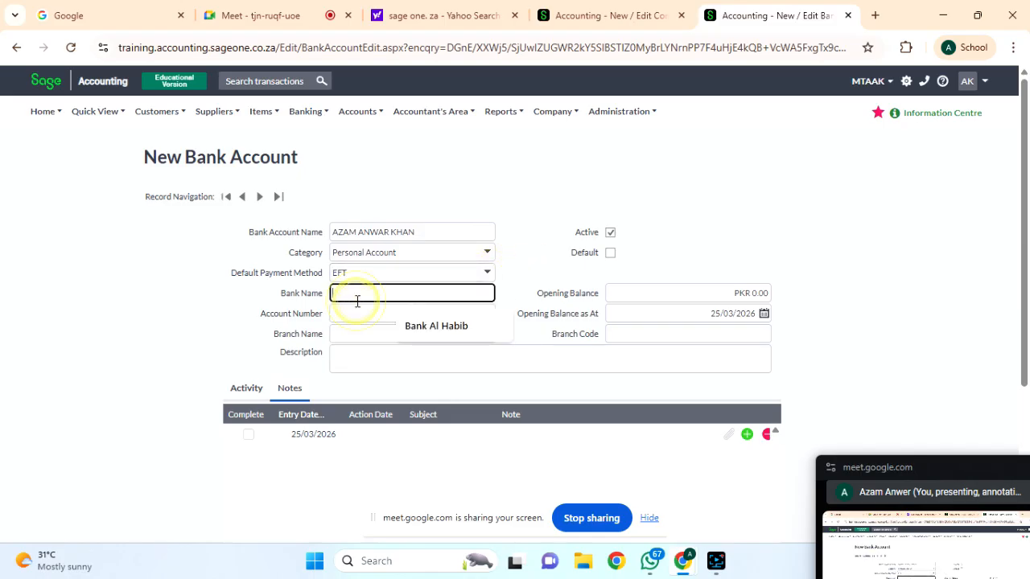
left_click(441, 326)
left_click(384, 314)
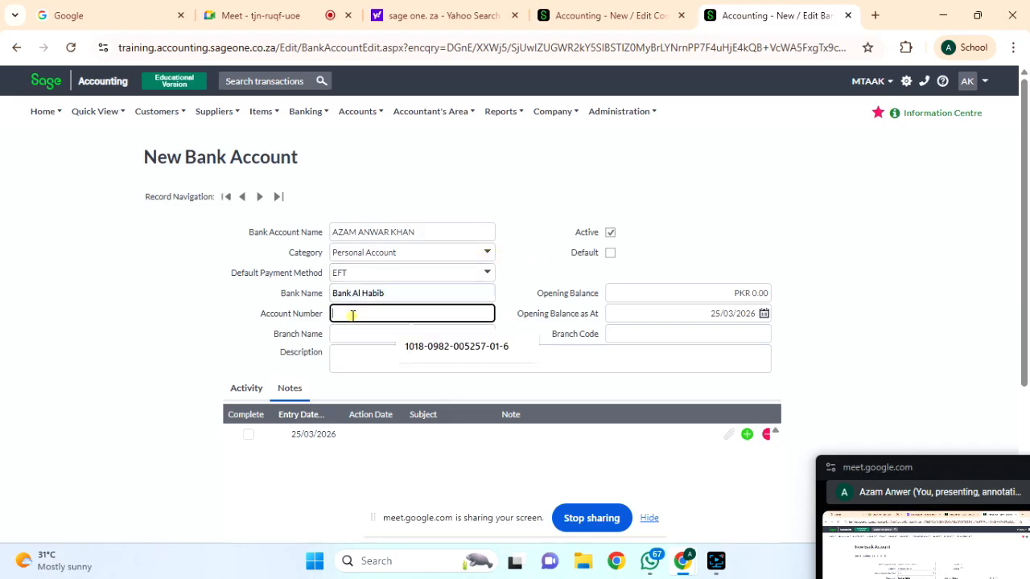
left_click(430, 351)
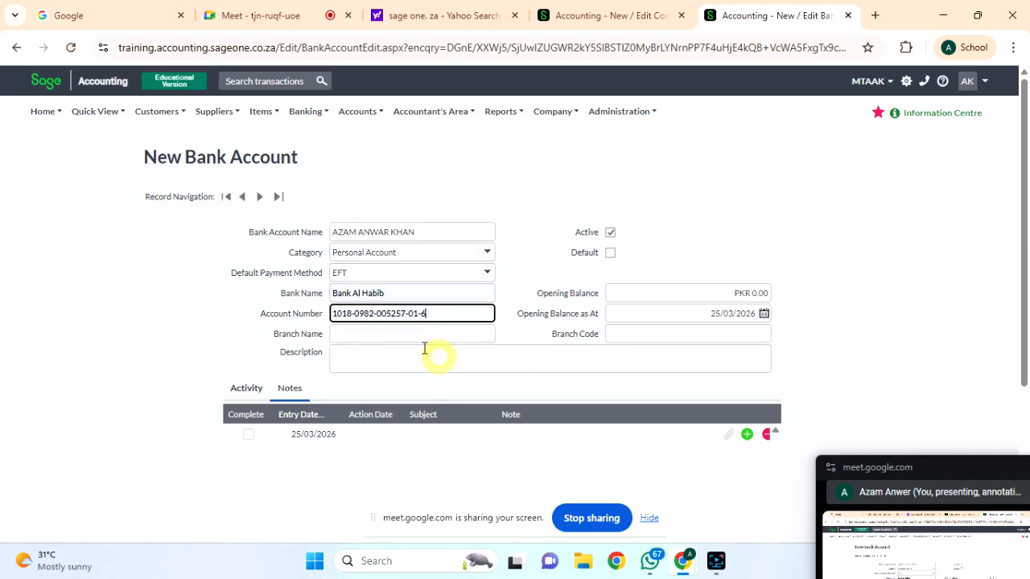
left_click(406, 313)
key("BackSpace")
key("BackSpace")
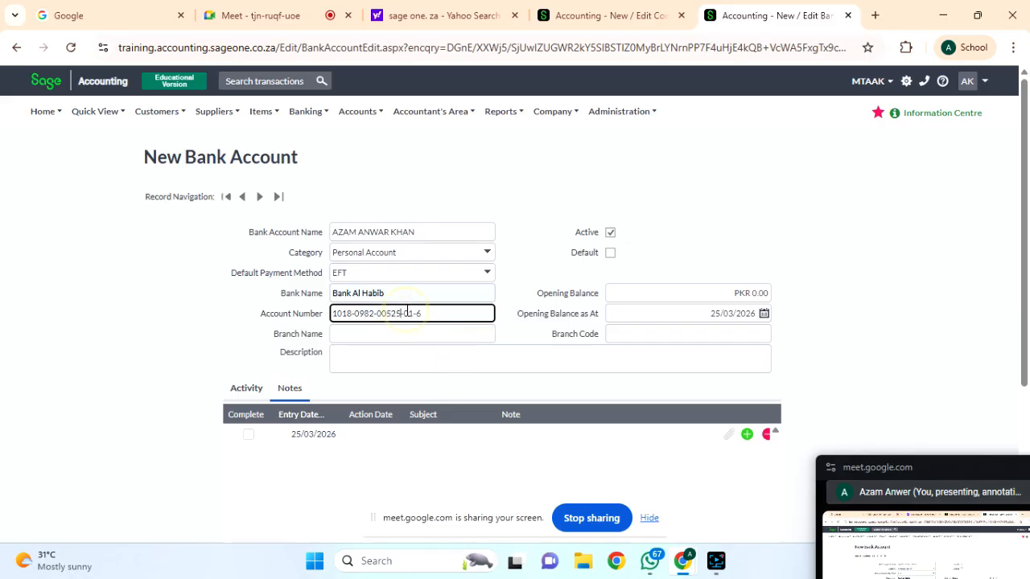
type("58")
Set the branch name to Khy-e-Jami and the branch code to 1018.
scroll(687, 304, "down", 1)
left_click(511, 265)
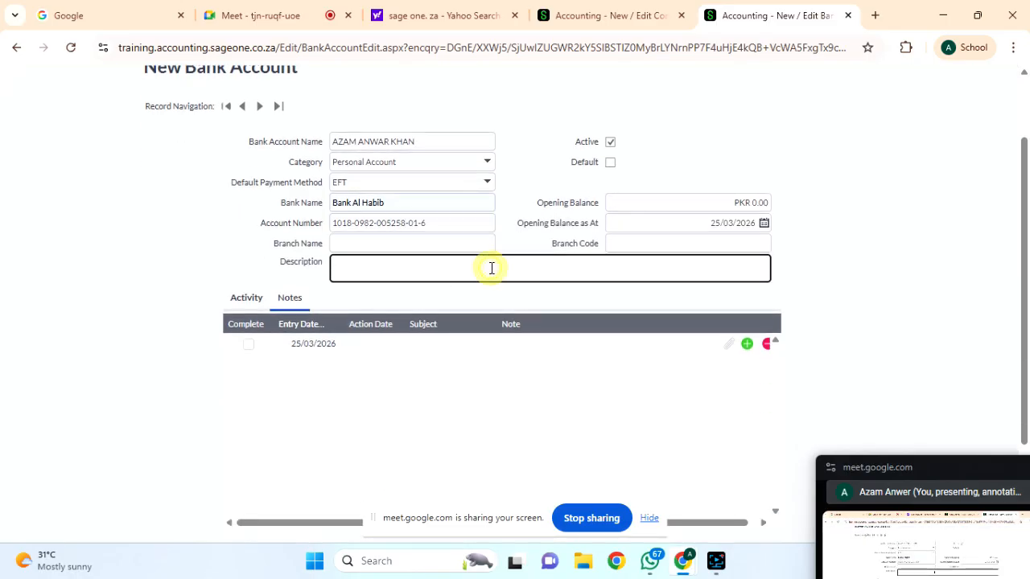
left_click(332, 241)
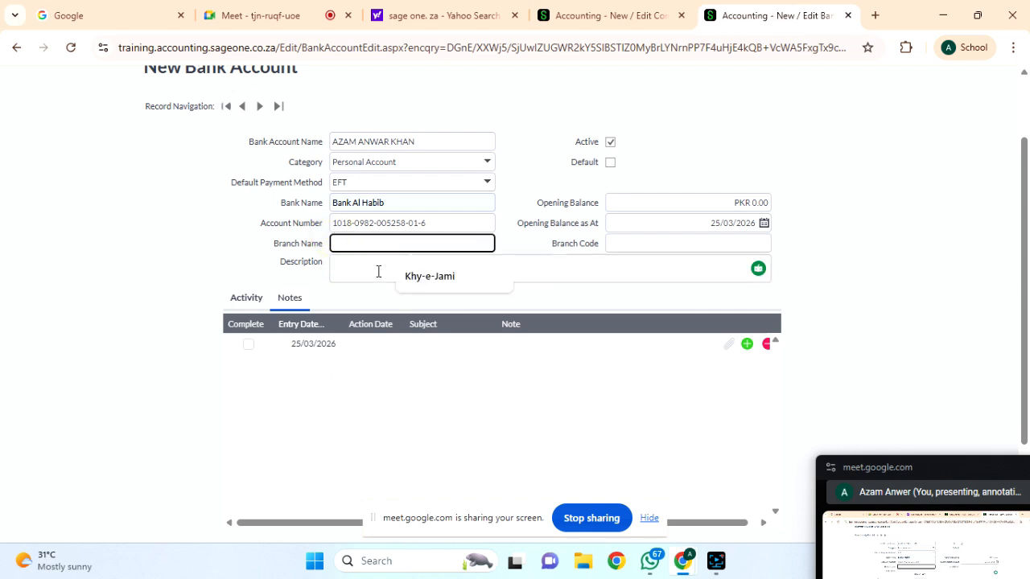
left_click(429, 277)
scroll(603, 303, "down", 1)
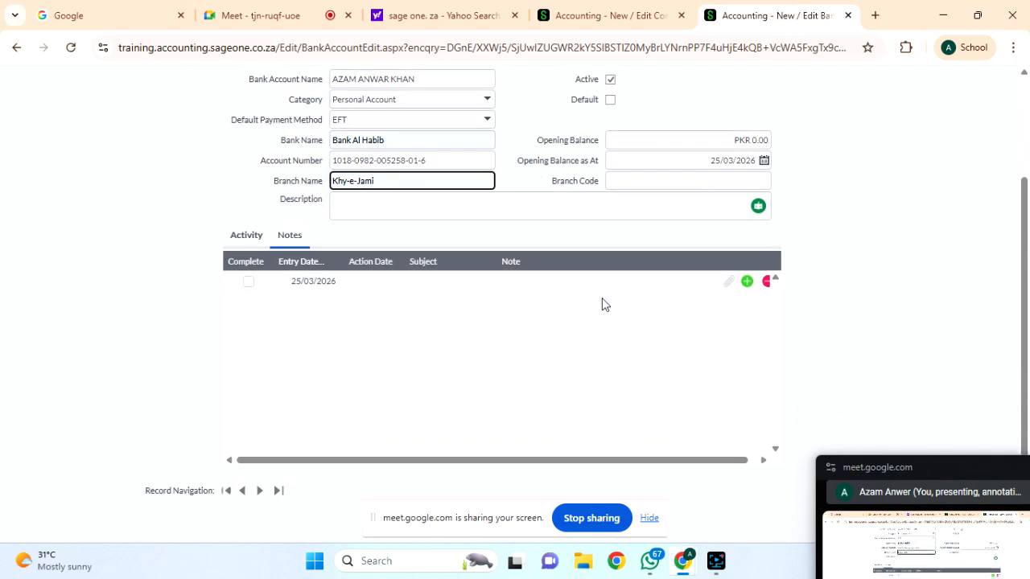
left_click(687, 183)
type("1018")
key("Tab")
key("Tab")
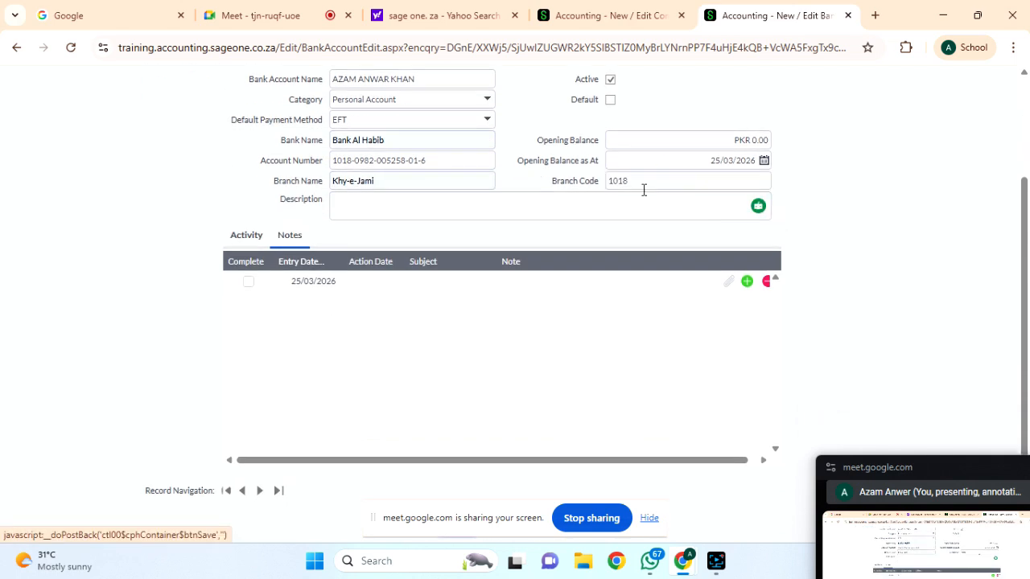
Enter an opening balance and correct it to PKR 100,000,000.00.
left_click(248, 235)
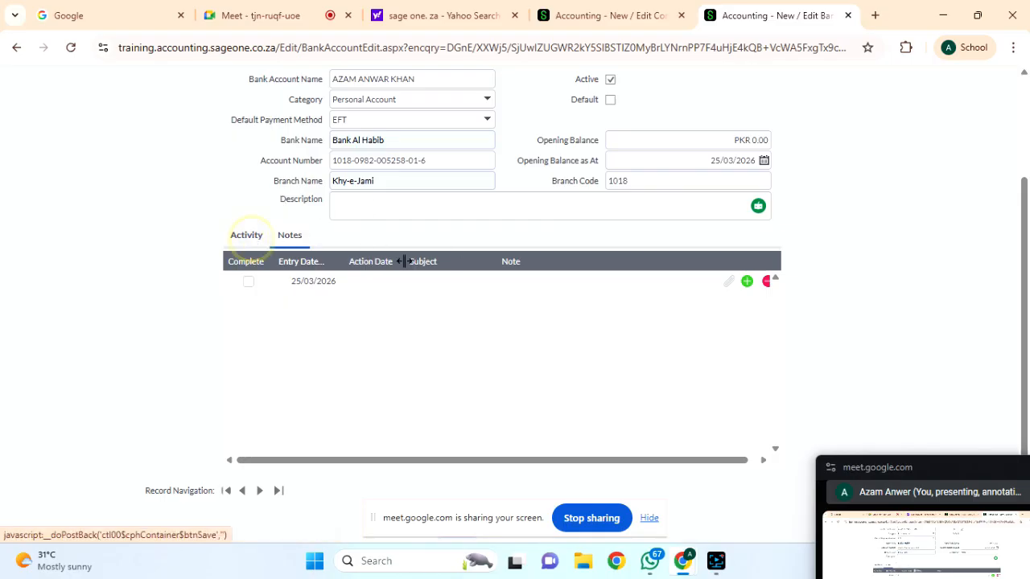
scroll(478, 248, "up", 2)
scroll(527, 251, "down", 3)
scroll(527, 251, "up", 3)
scroll(527, 251, "down", 2)
left_click(720, 213)
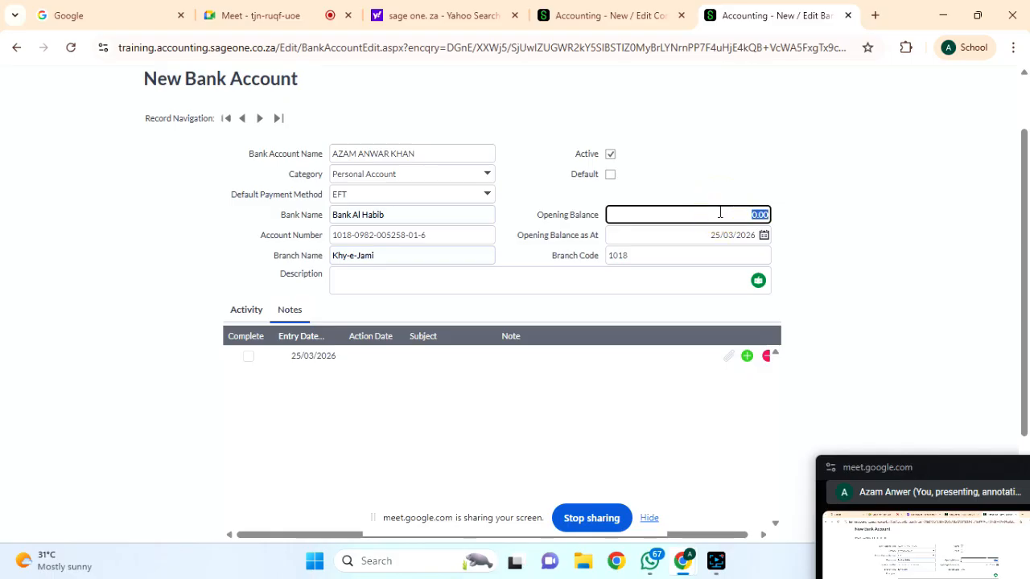
type("1,000,000,000")
key("Tab")
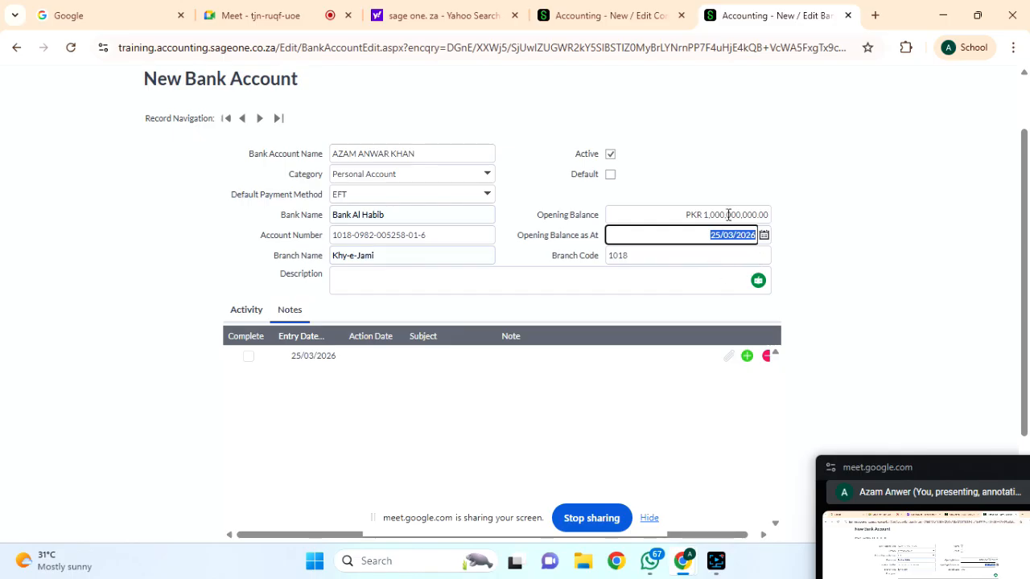
left_click(728, 215)
left_click(724, 215)
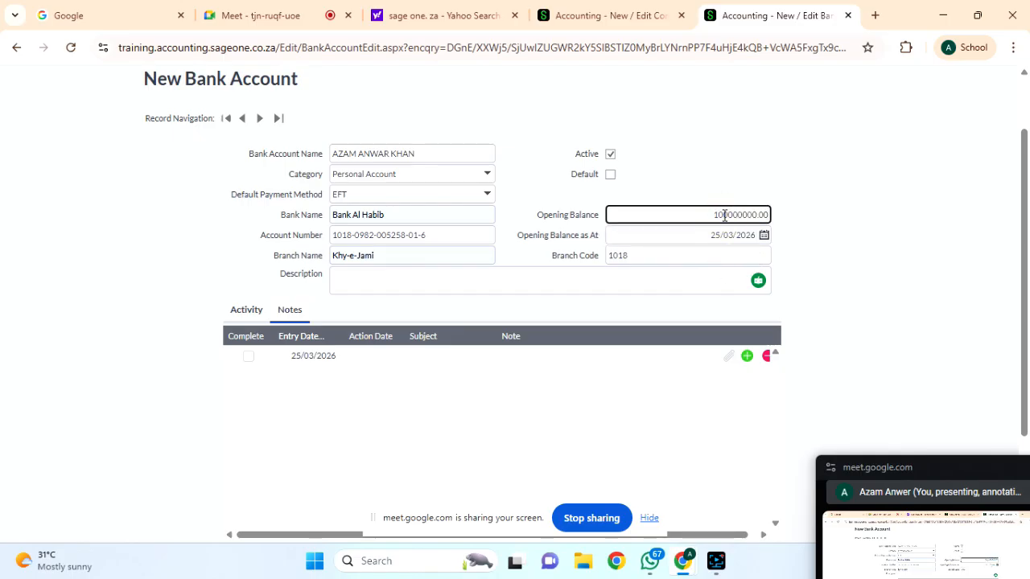
key("Tab")
scroll(694, 333, "down", 1)
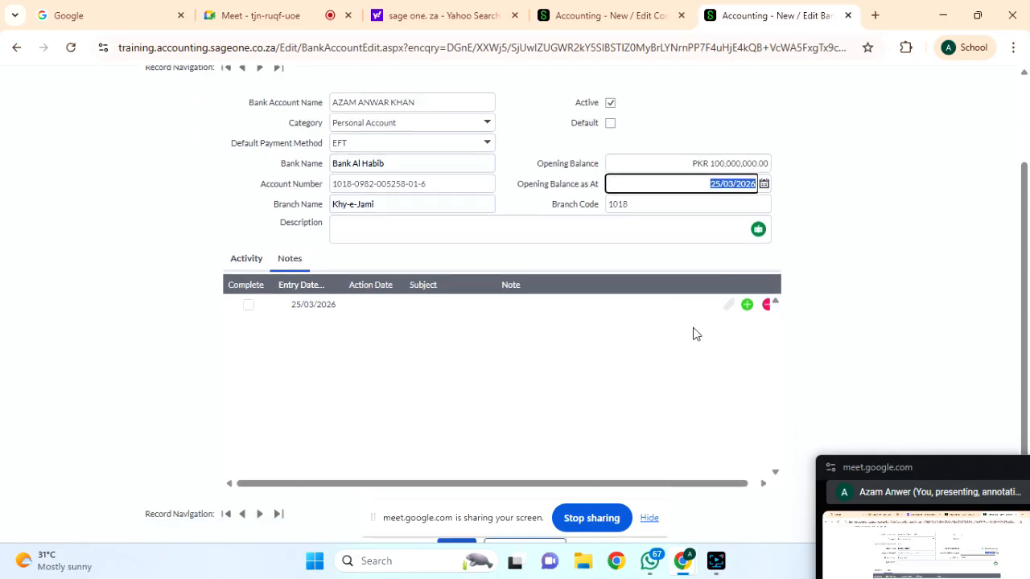
scroll(696, 333, "down", 2)
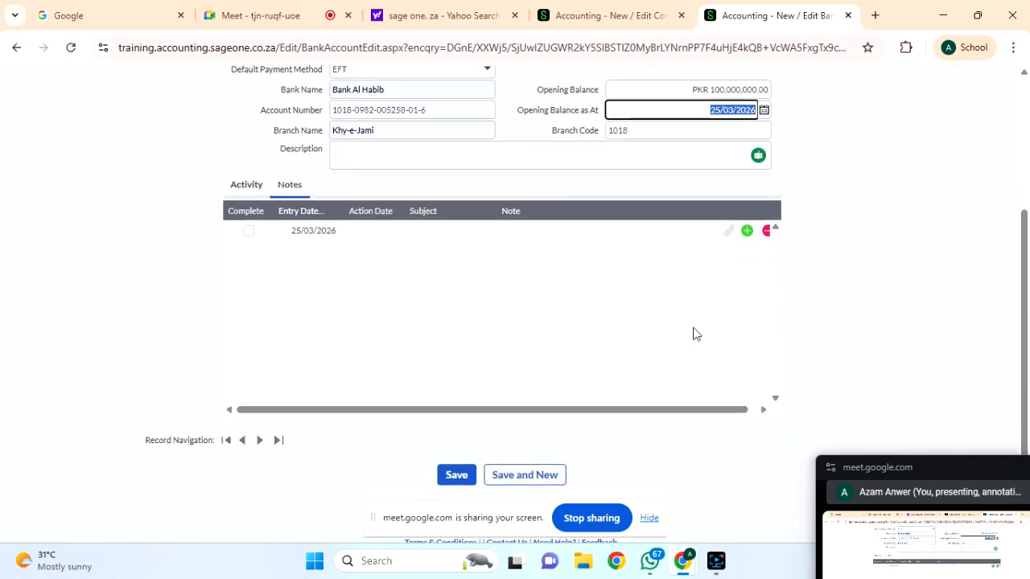
left_click(716, 561)
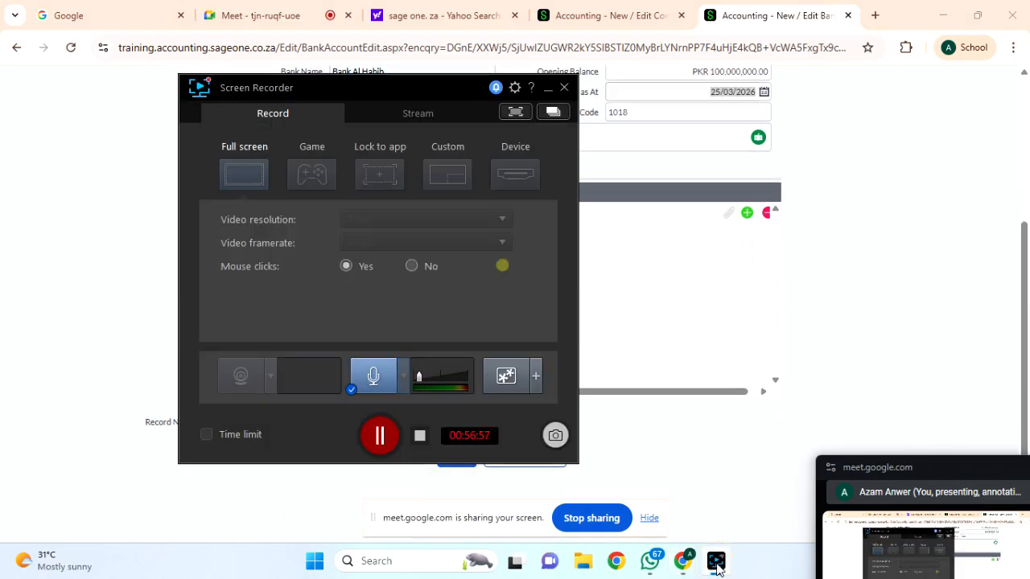
left_click(716, 561)
scroll(782, 266, "up", 4)
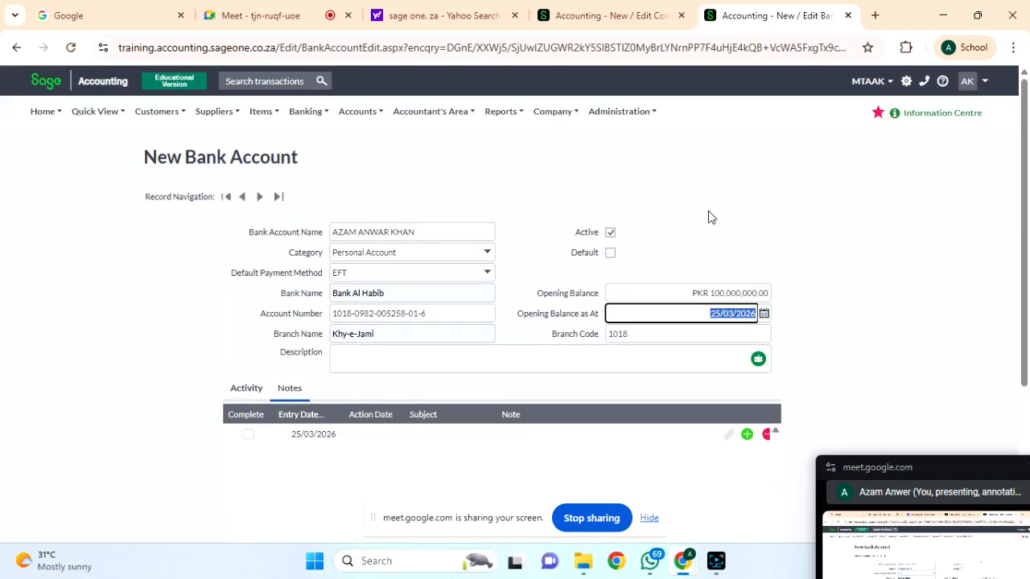
left_click(749, 208)
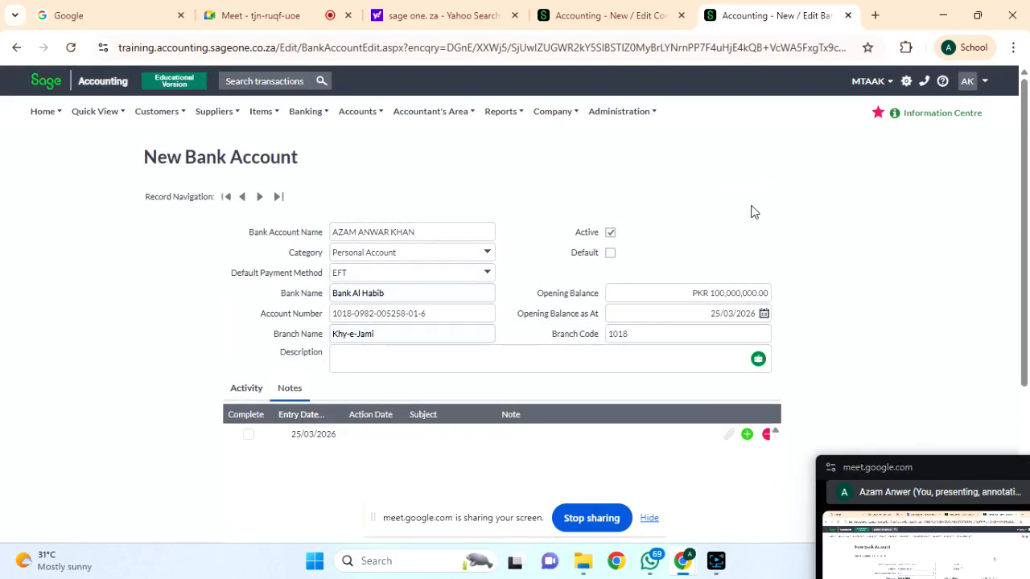
scroll(754, 211, "down", 2)
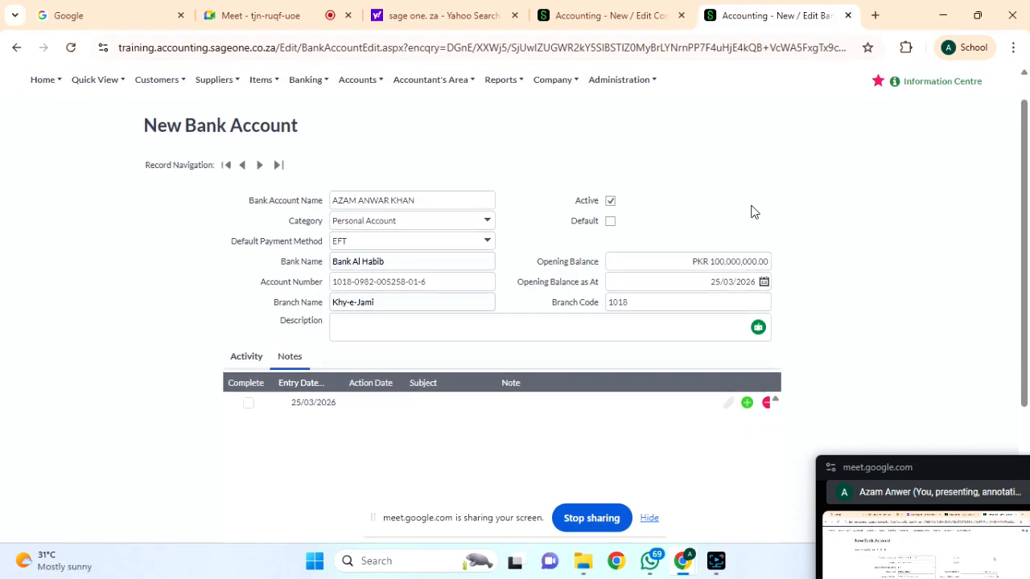
scroll(617, 293, "down", 1)
Write a description for the new bank account.
left_click(427, 241)
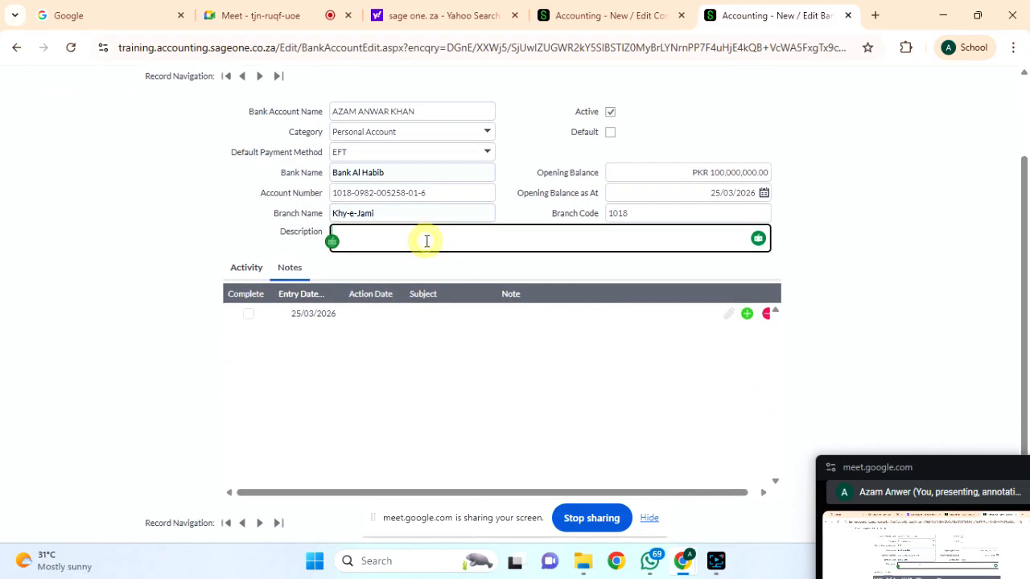
type("tH")
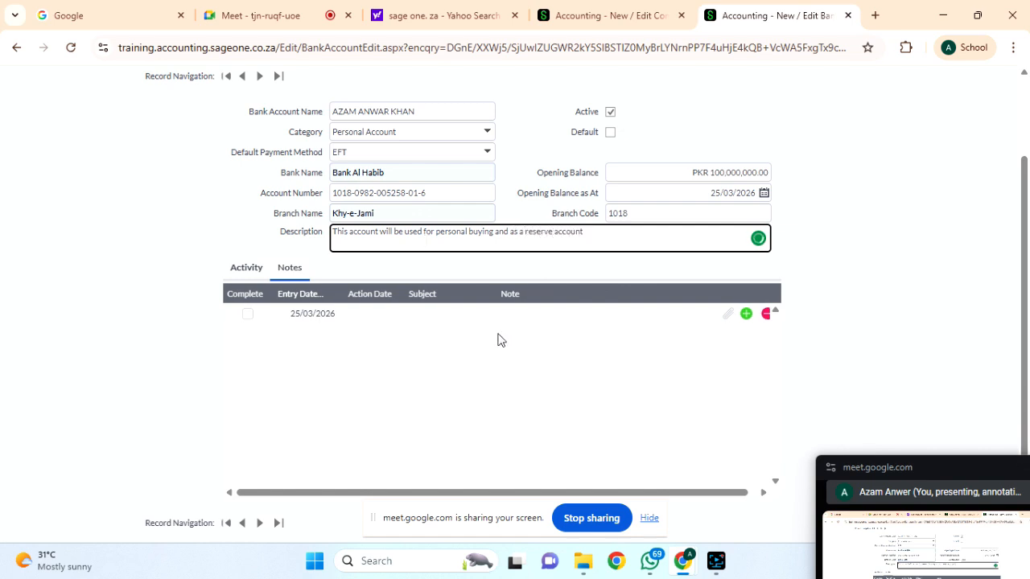
scroll(558, 299, "down", 2)
Save the new bank account and review the MTAK UK LTD row in the bank list.
left_click(455, 459)
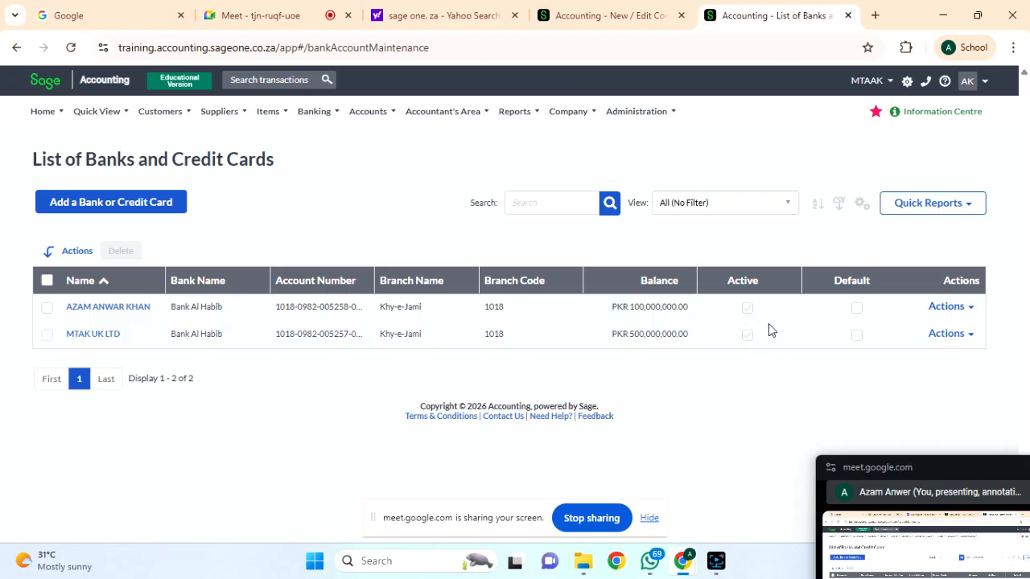
left_click(857, 310)
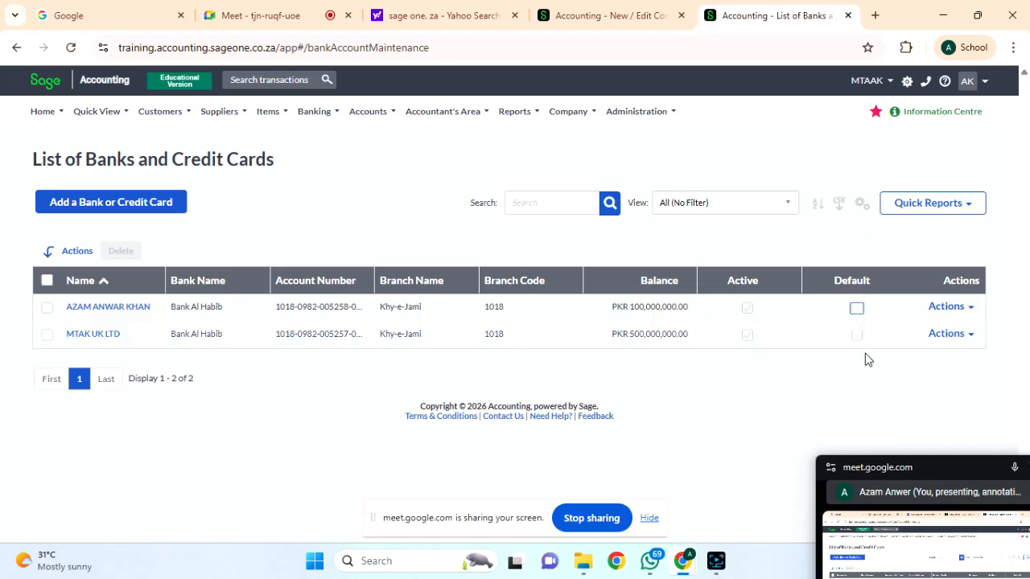
left_click(857, 310)
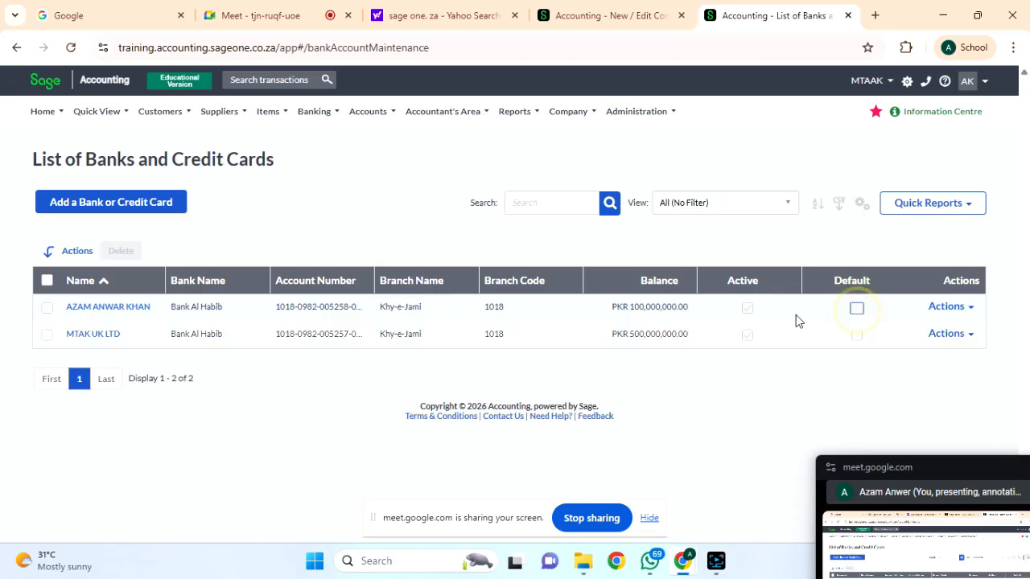
left_click(856, 336)
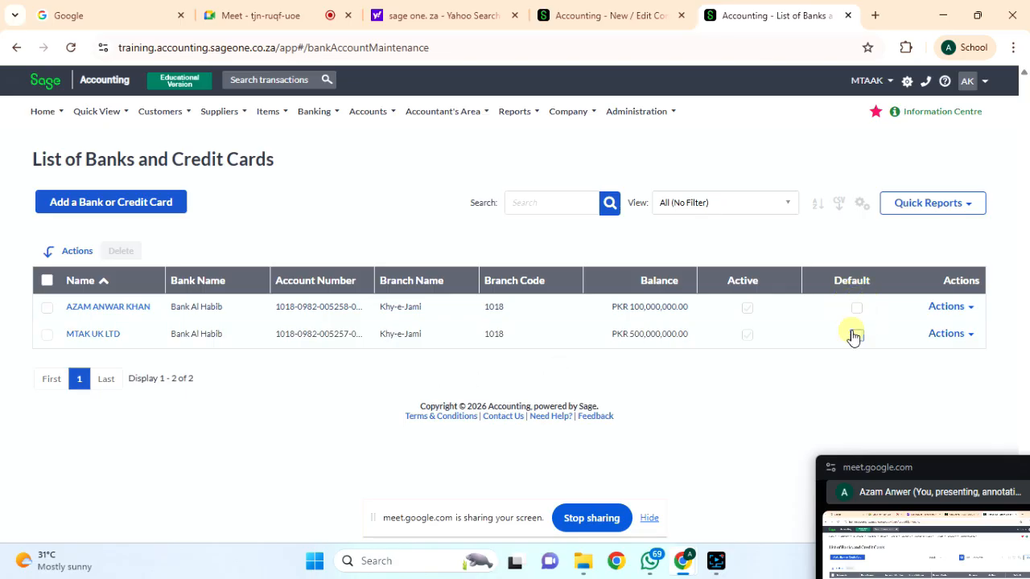
left_click(945, 335)
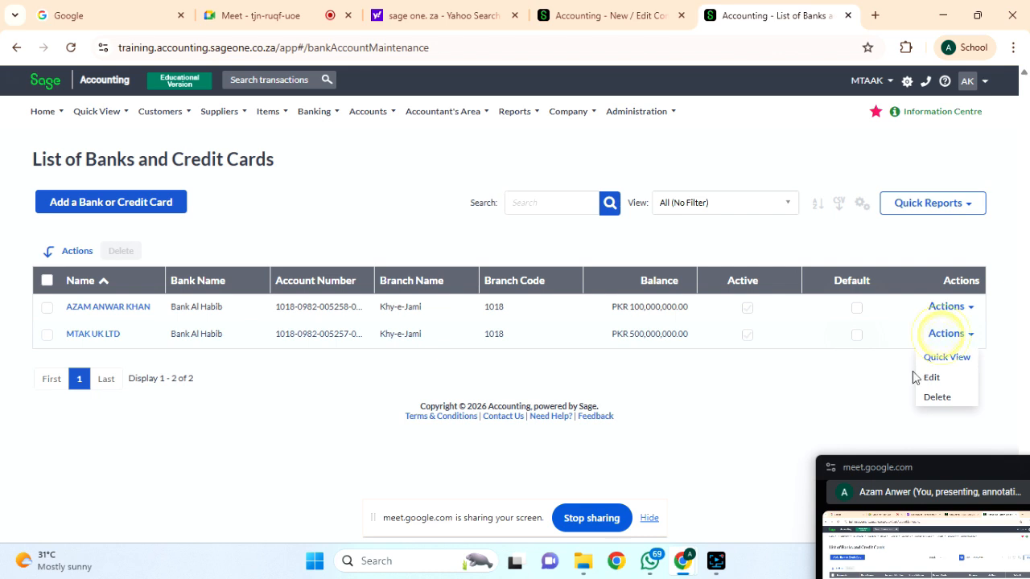
left_click(858, 378)
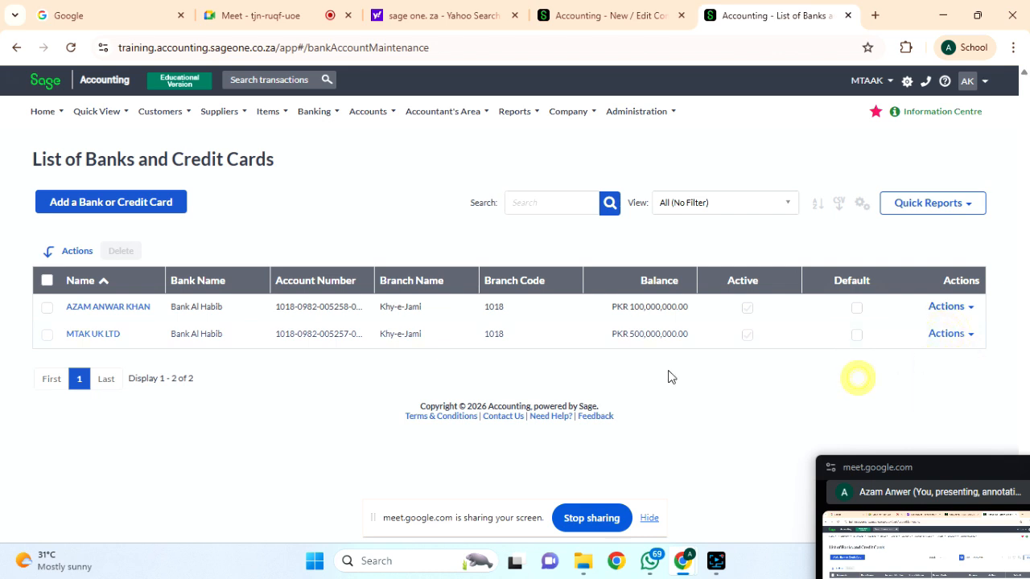
left_click(46, 336)
left_click(856, 338)
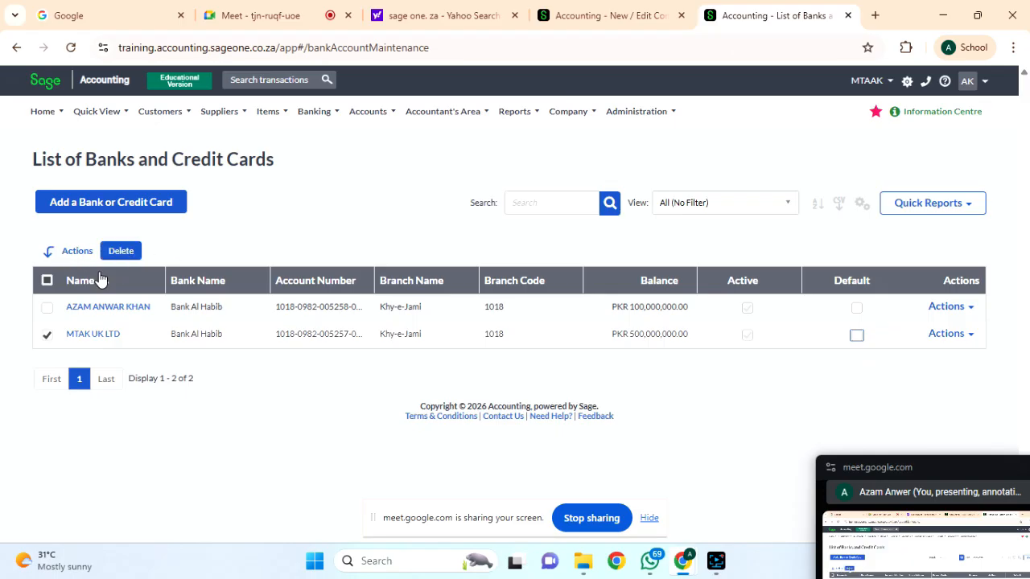
left_click(971, 311)
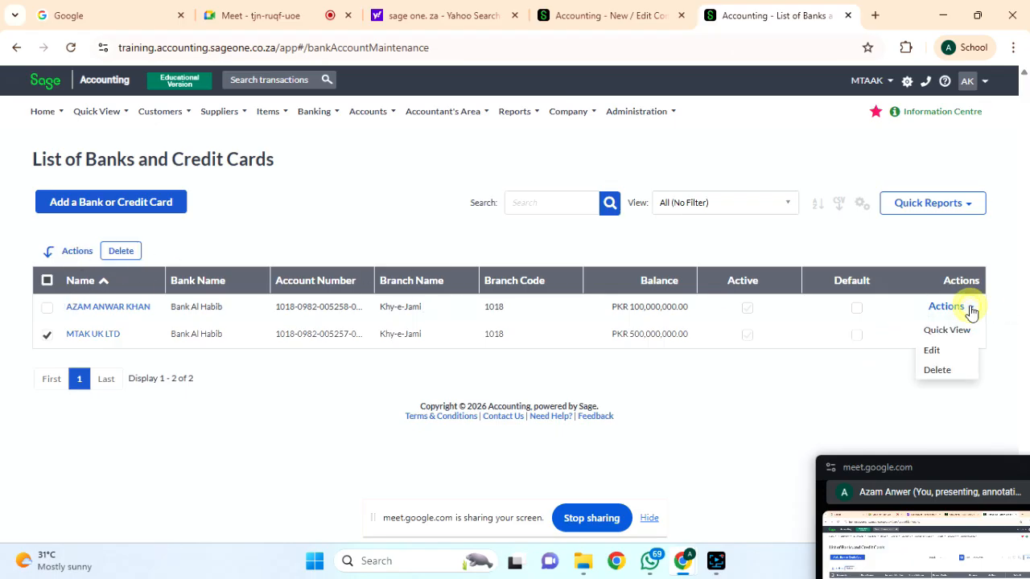
left_click(753, 404)
left_click(47, 334)
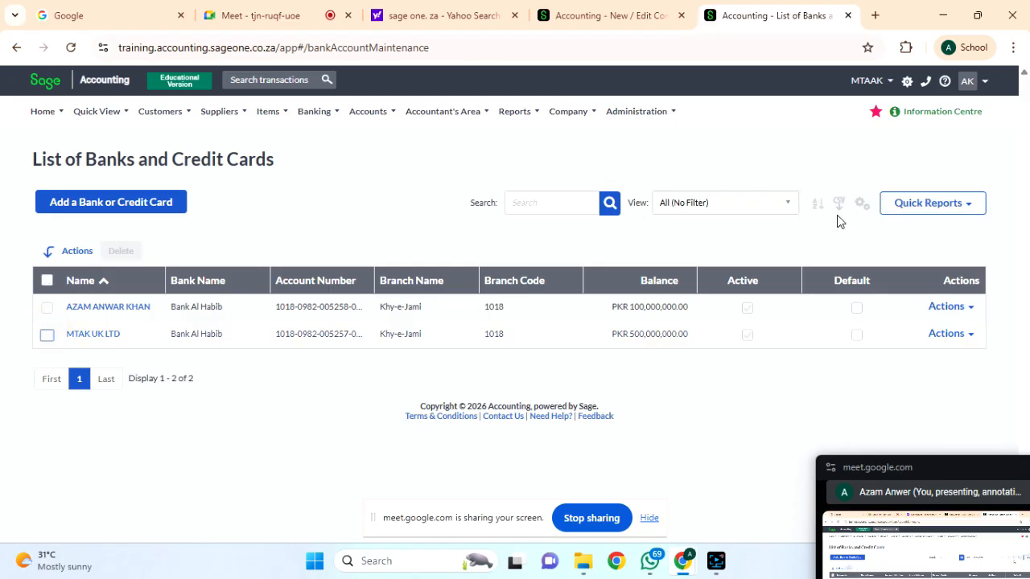
Cancel multi-column sorting, export the bank list as CSV and open BankAccountExport.csv.
left_click(816, 204)
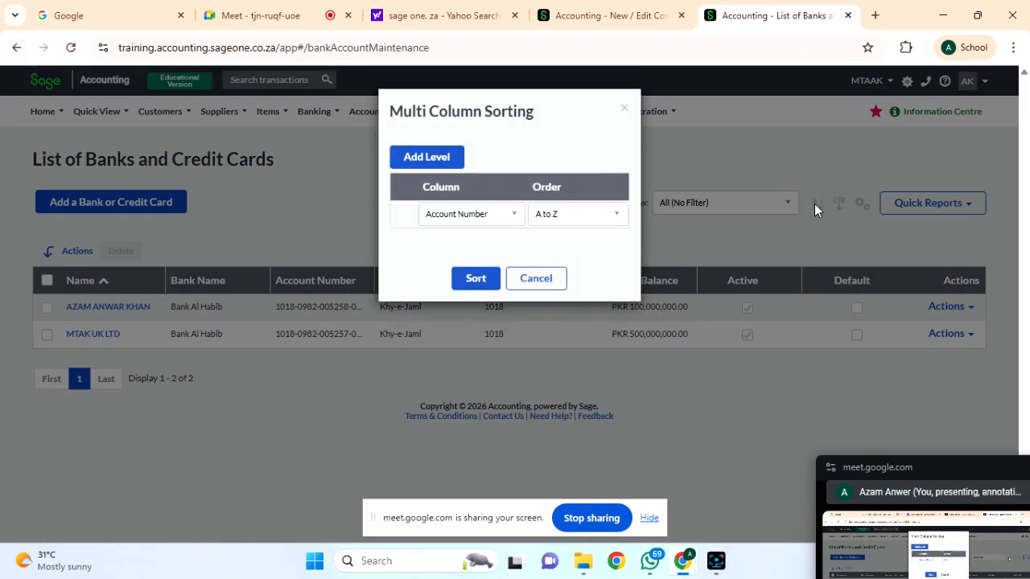
left_click(546, 283)
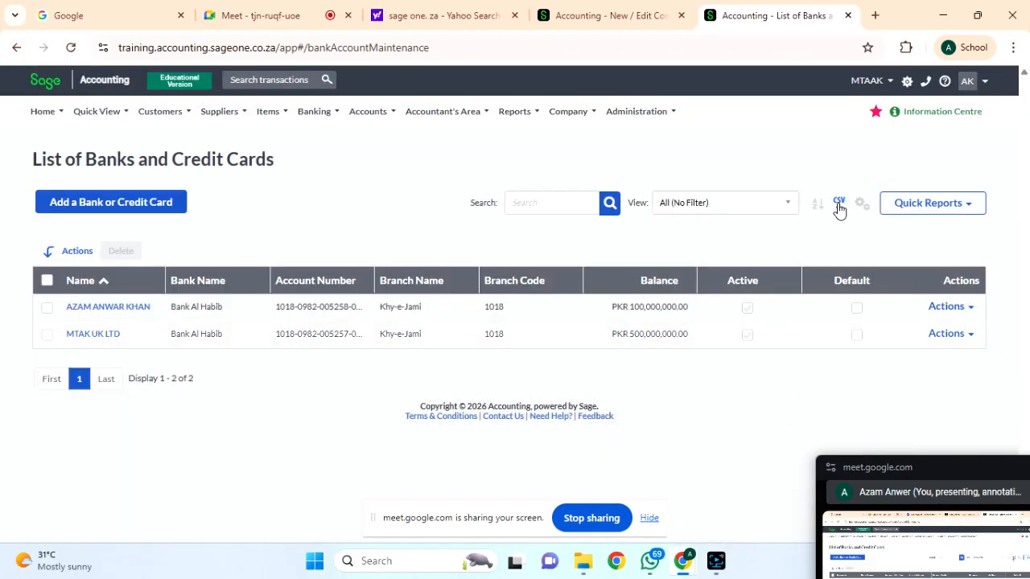
left_click(838, 206)
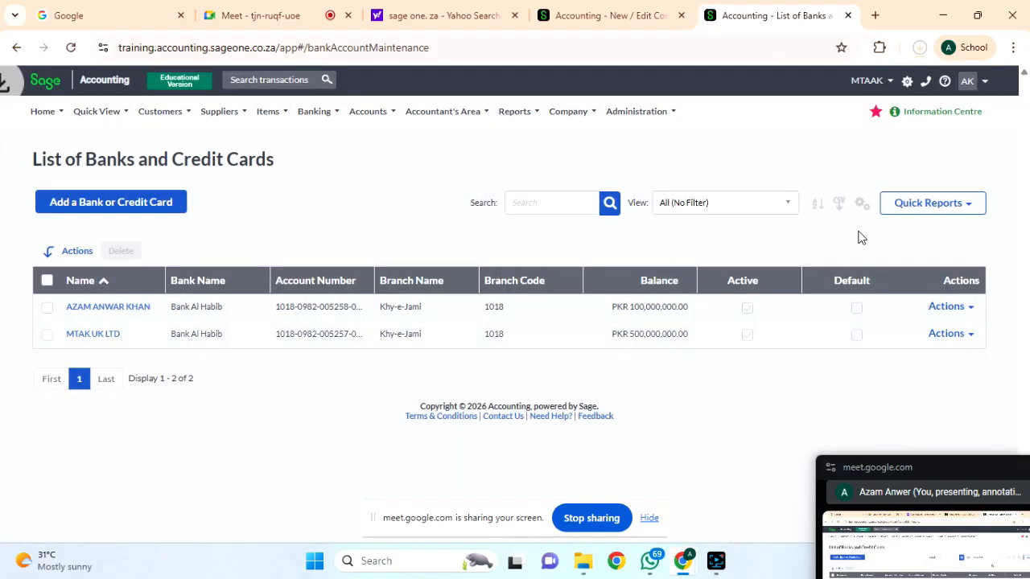
left_click(781, 90)
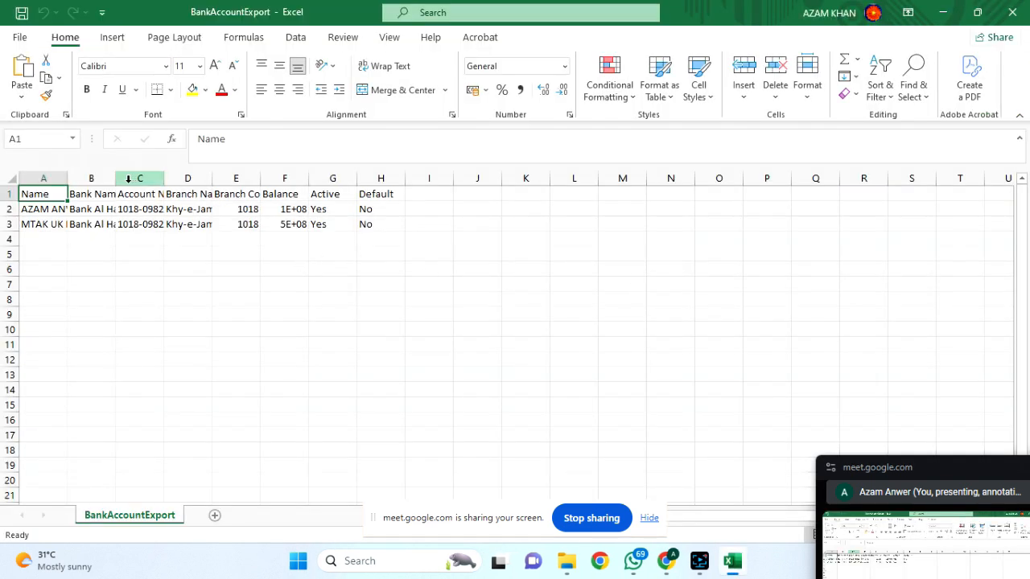
AutoFit columns A–H in BankAccountExport.csv, check the F2 balance, then return to Sage.
left_click_drag(43, 178, 403, 178)
double_click(405, 178)
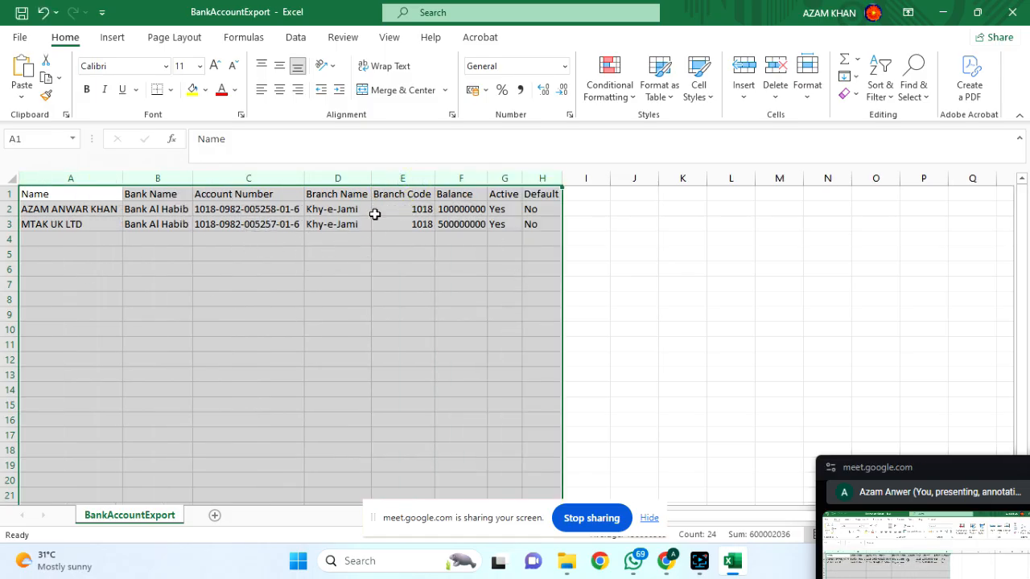
left_click(443, 210)
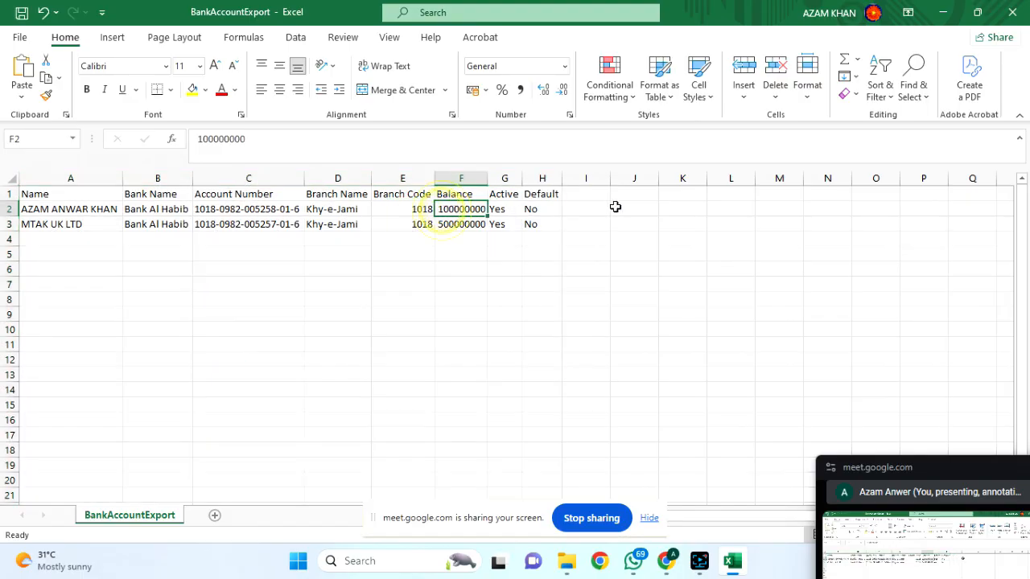
mouse_move(599, 561)
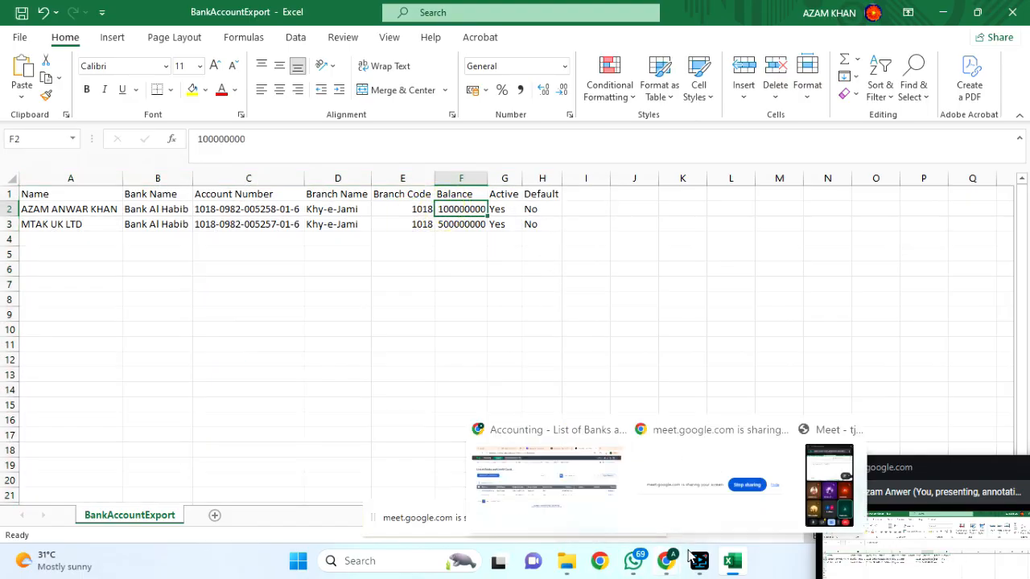
left_click(555, 495)
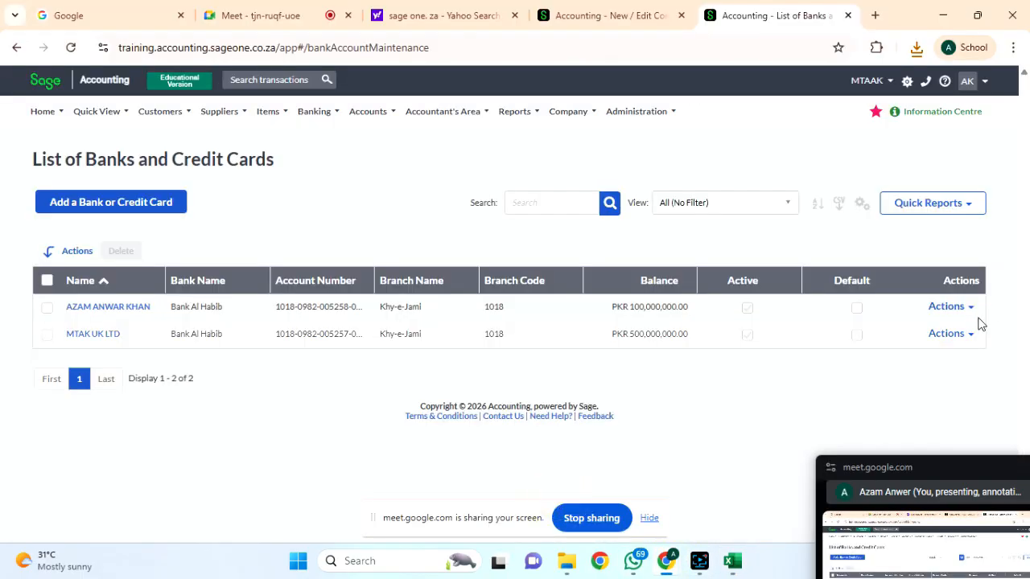
Open MTAK UK LTD for editing, then return to the full Google Meet view.
left_click(953, 333)
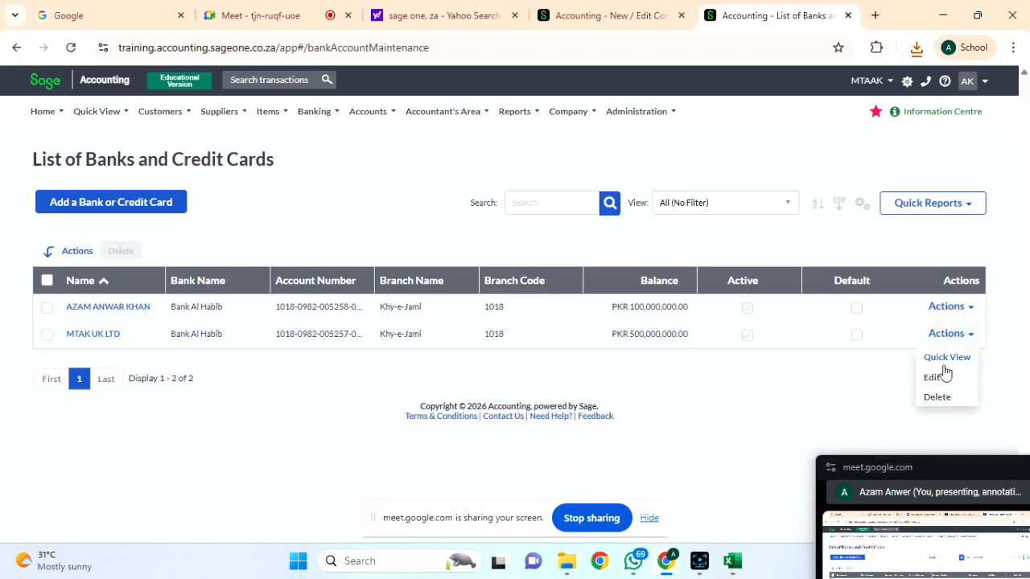
left_click(939, 378)
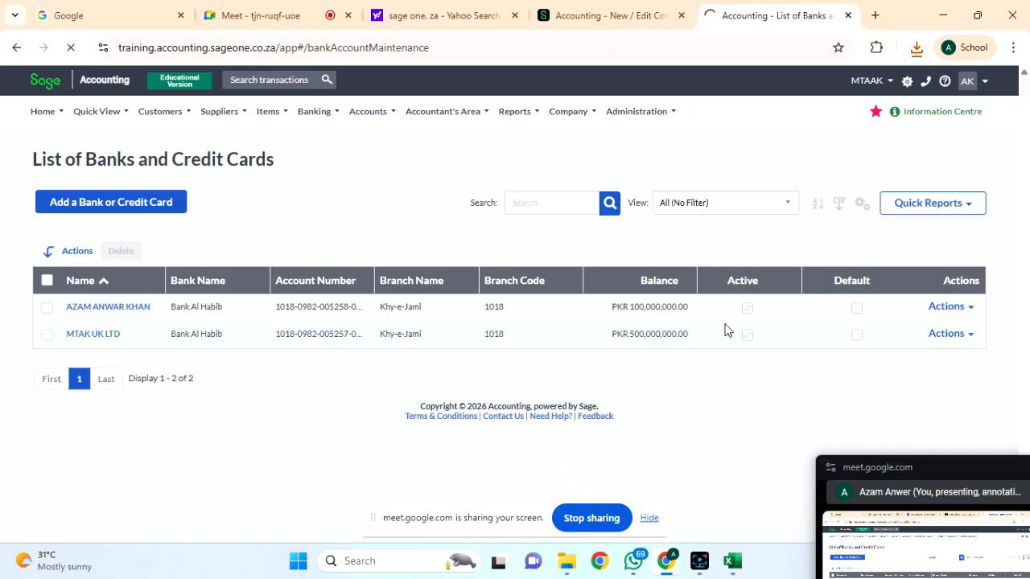
left_click_drag(921, 478, 623, 230)
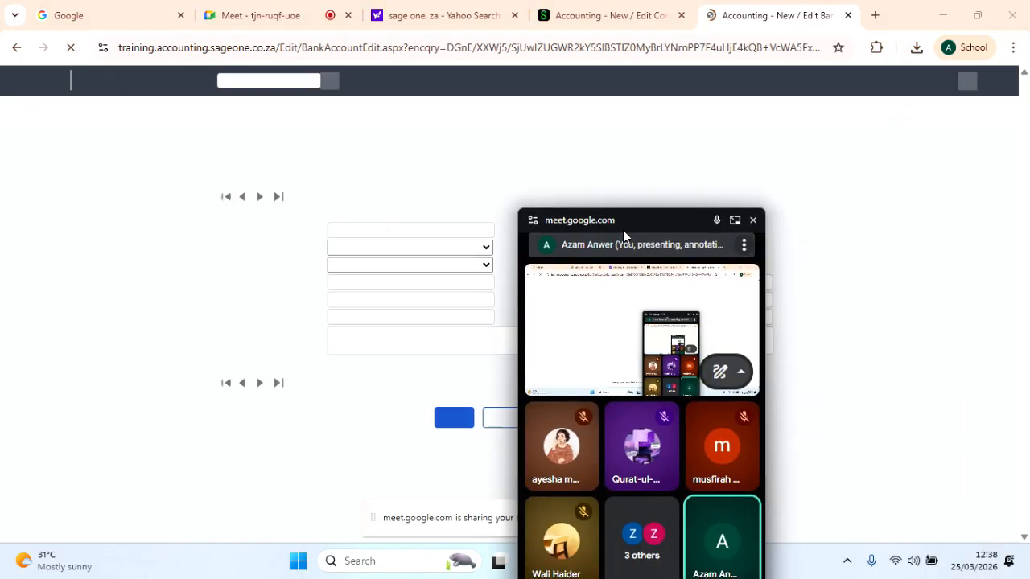
left_click(733, 220)
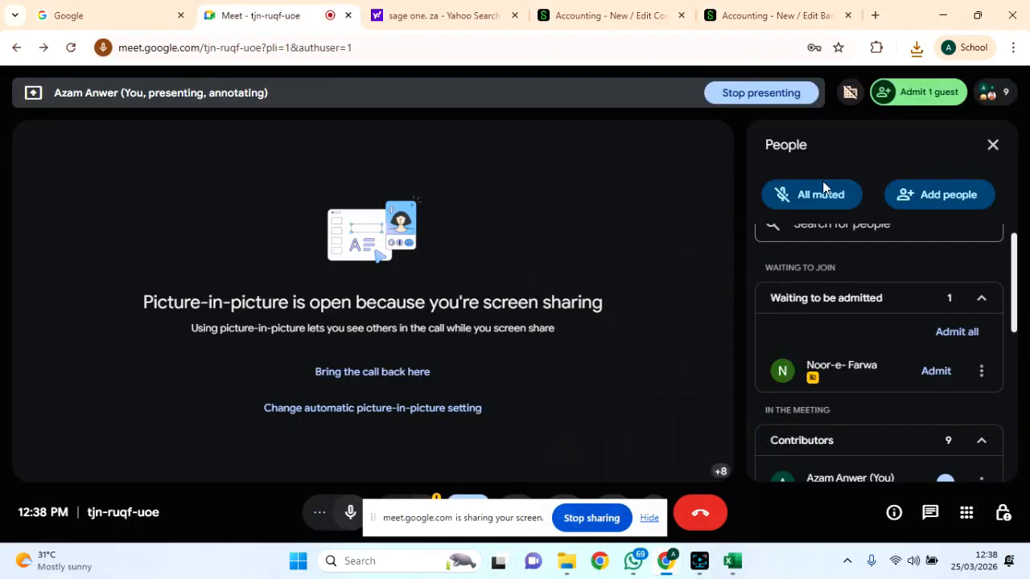
Admit the waiting guest into the meeting, then minimize and restore the Meet window.
left_click(925, 93)
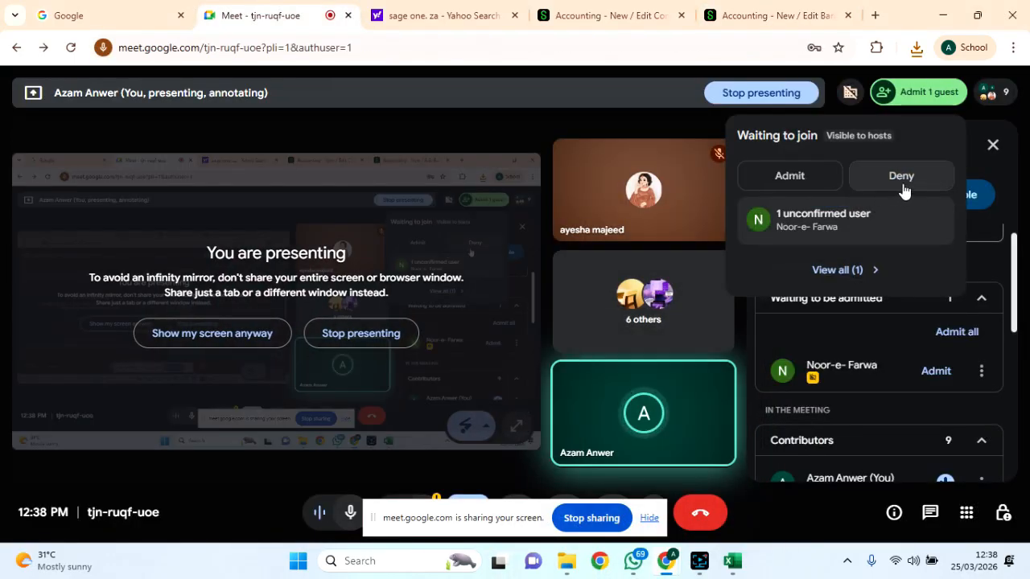
left_click(789, 182)
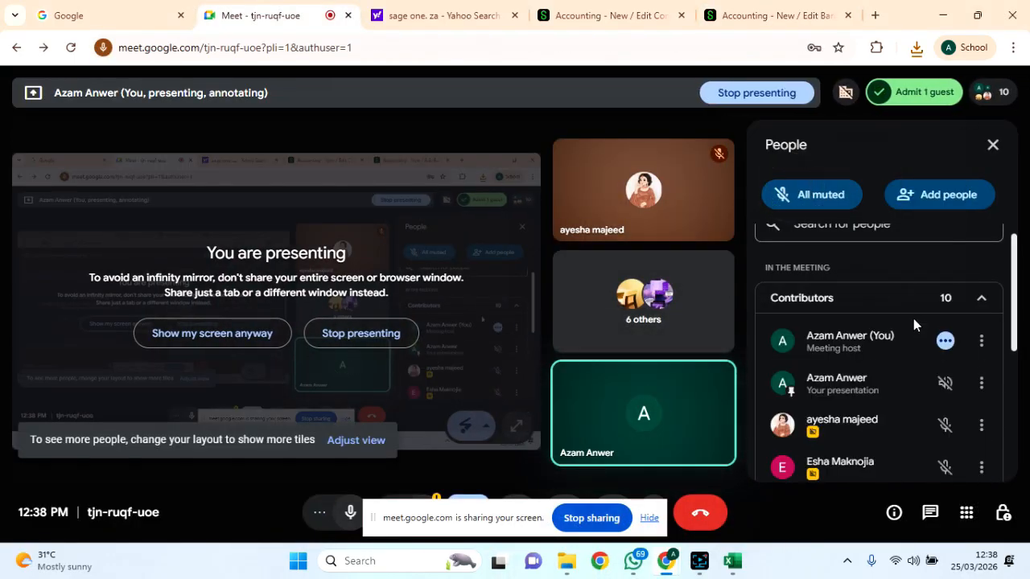
left_click(942, 14)
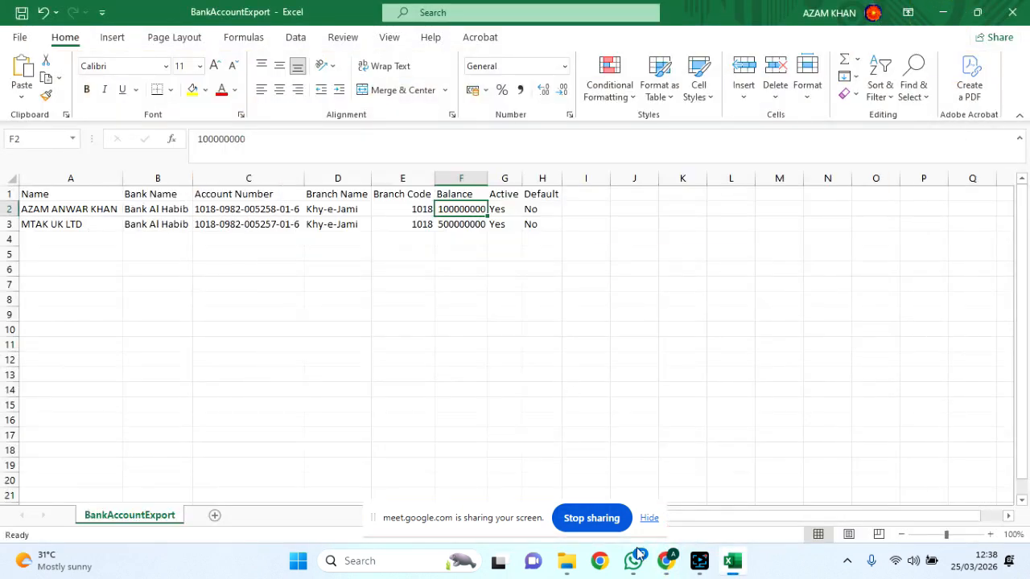
mouse_move(664, 559)
left_click(584, 489)
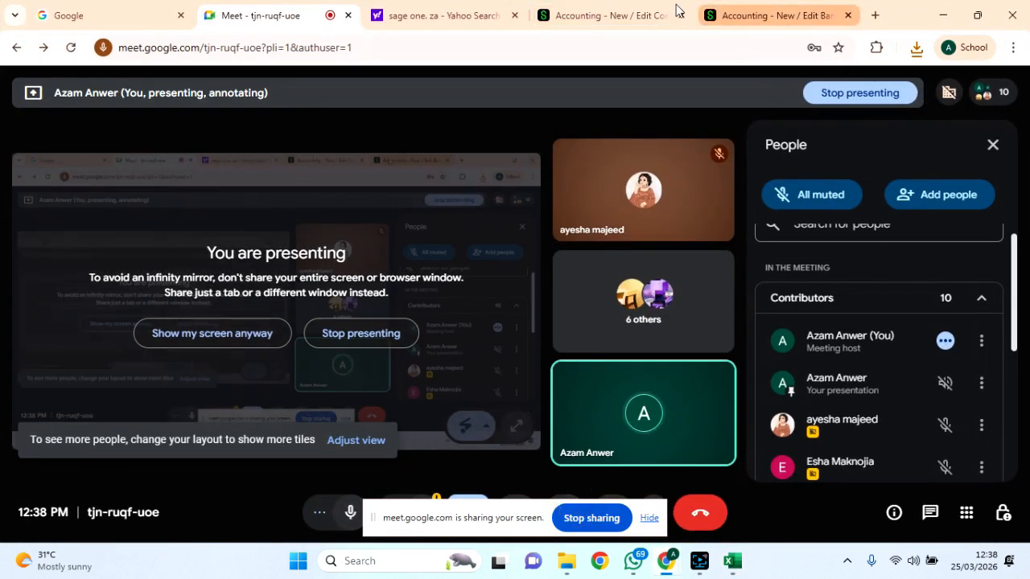
left_click(399, 9)
Mark MTAK UK LTD as the default bank account and save it.
left_click(571, 17)
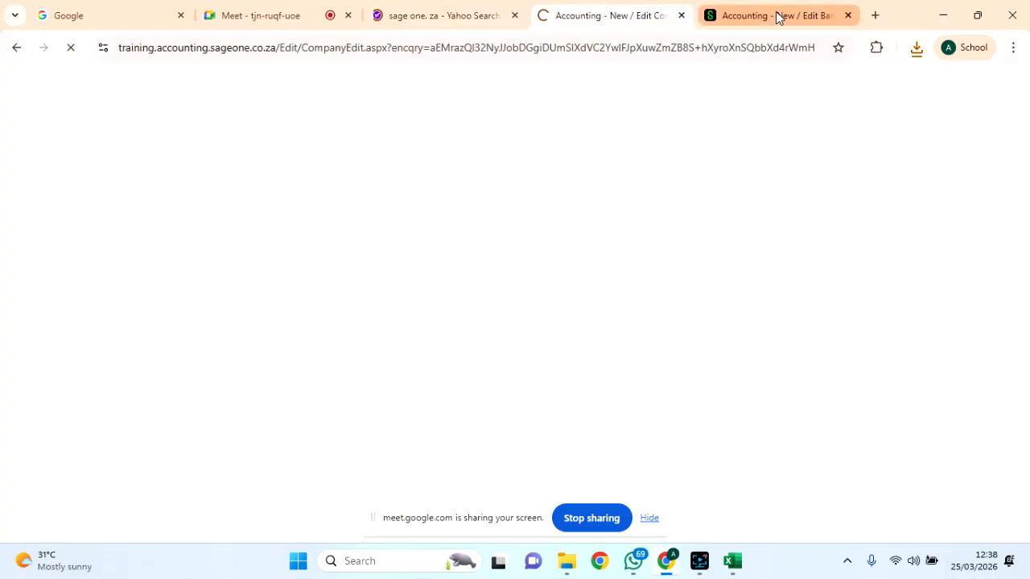
left_click(777, 16)
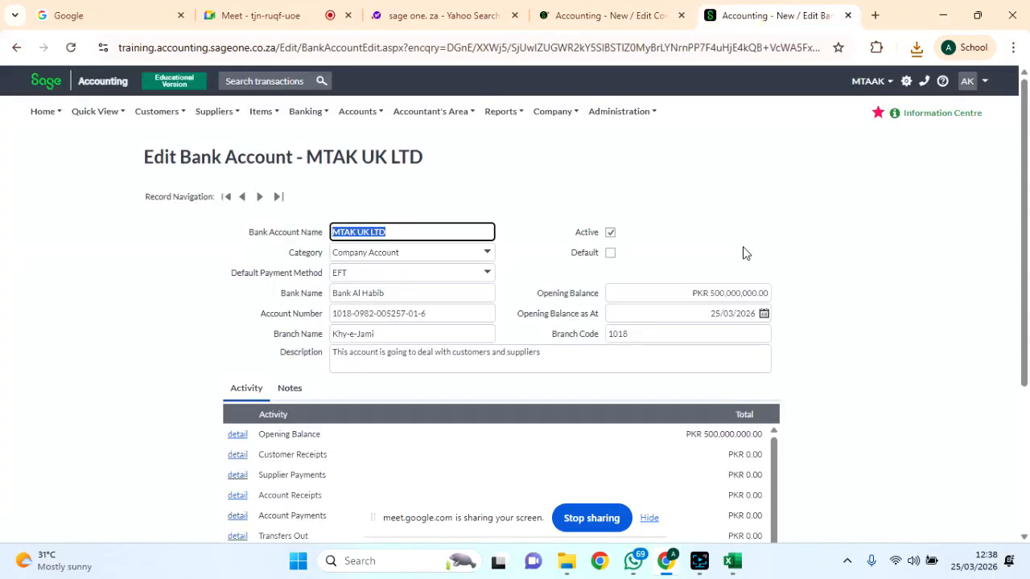
scroll(743, 253, "down", 1)
left_click(610, 151)
scroll(729, 290, "down", 2)
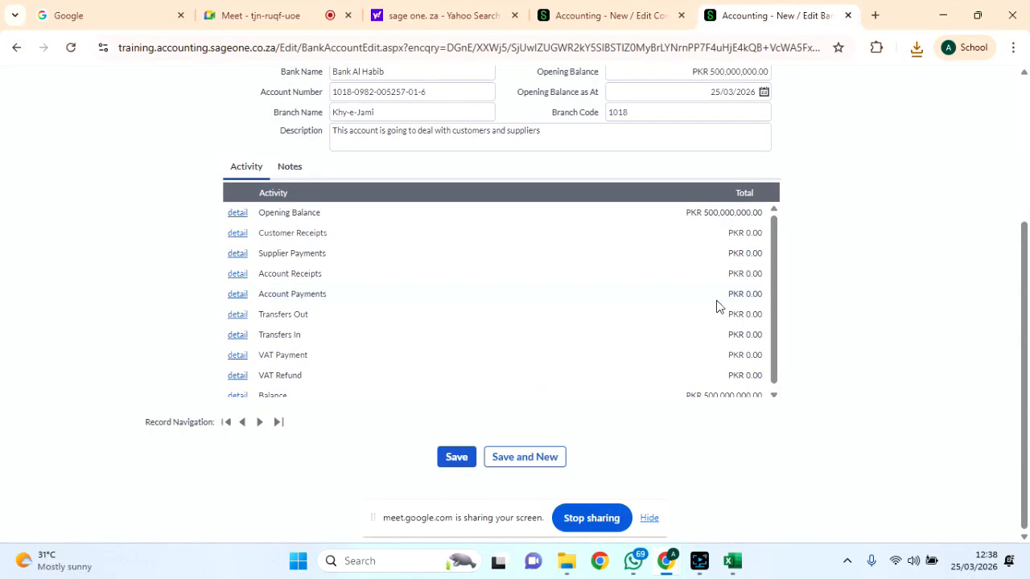
left_click(454, 457)
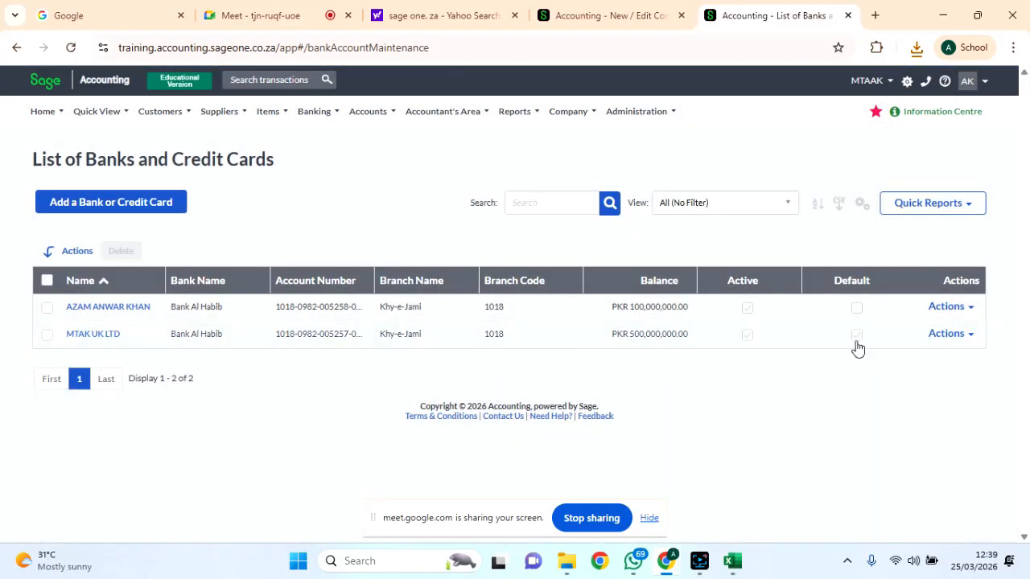
Reopen MTAK UK LTD via Actions > Edit and save it again.
left_click(951, 333)
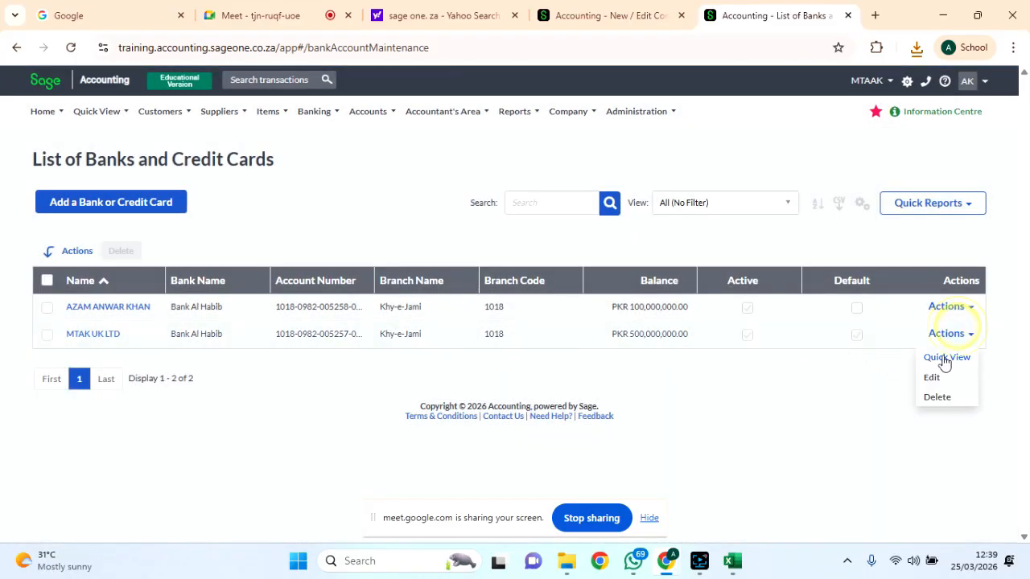
left_click(934, 378)
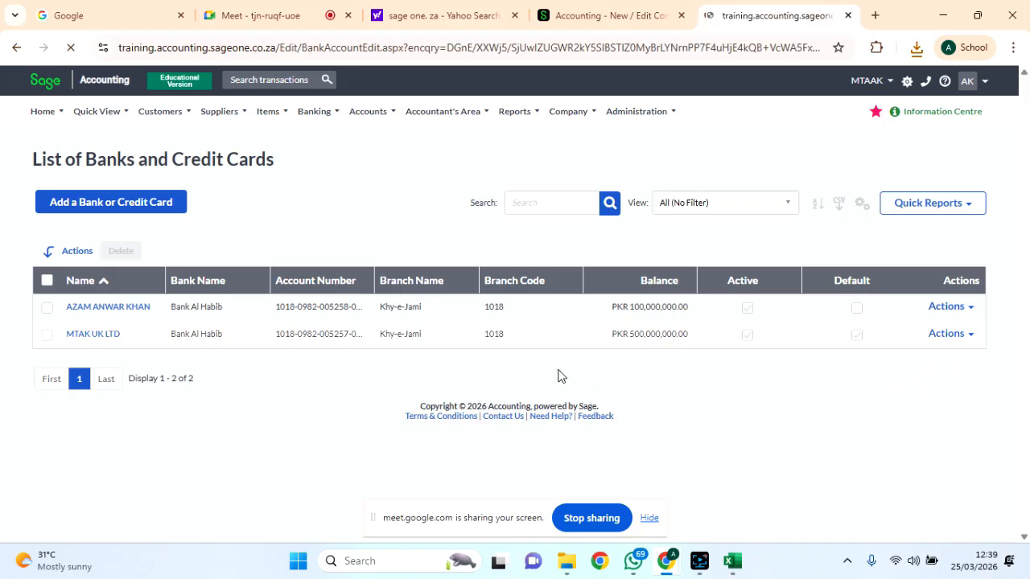
scroll(551, 369, "down", 3)
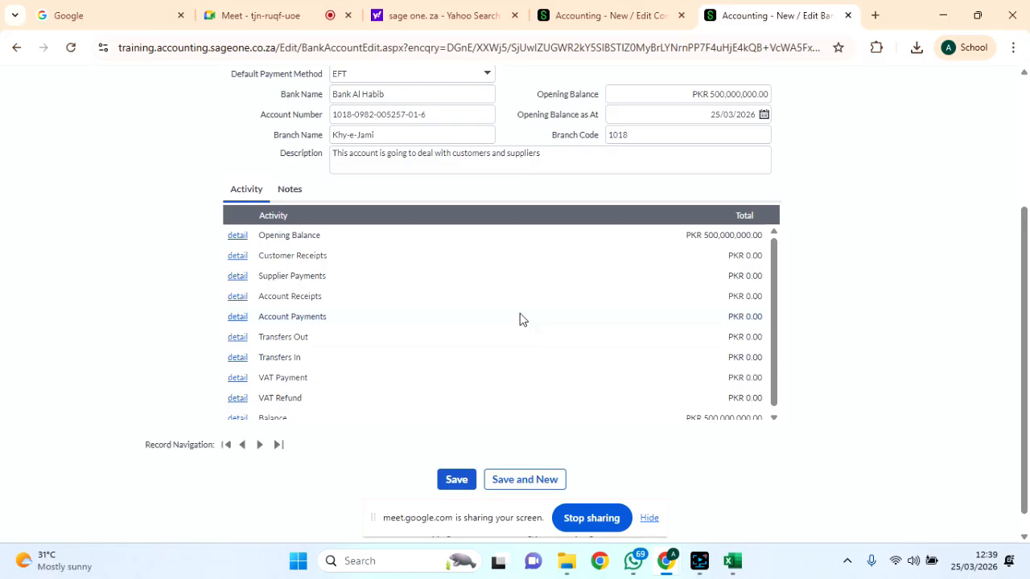
scroll(519, 320, "up", 2)
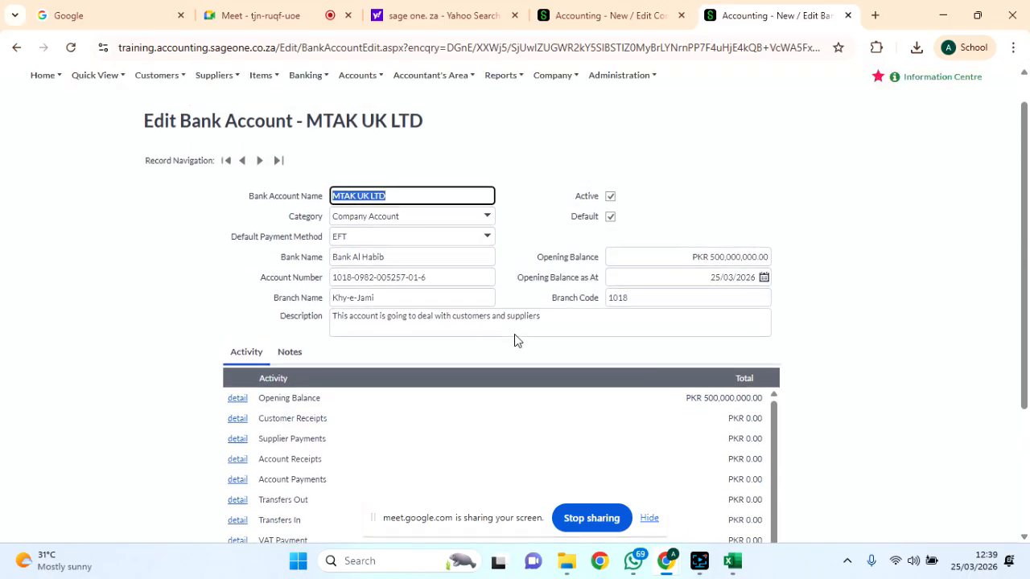
scroll(529, 295, "down", 3)
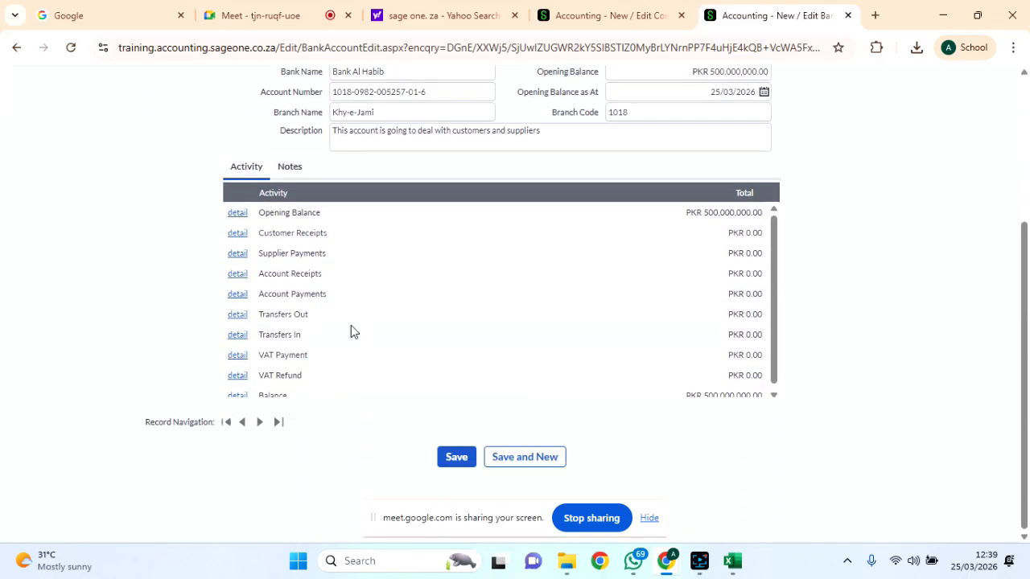
scroll(338, 322, "down", 1)
left_click(465, 463)
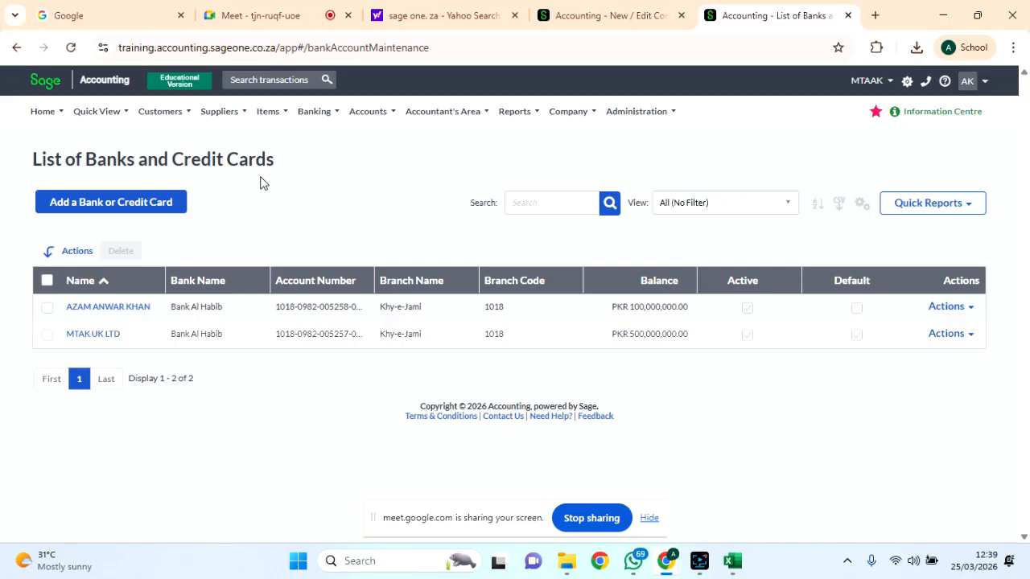
Choose Add a Bank or Credit Card, then Banking > Transactions > Banking from the menu.
mouse_move(295, 110)
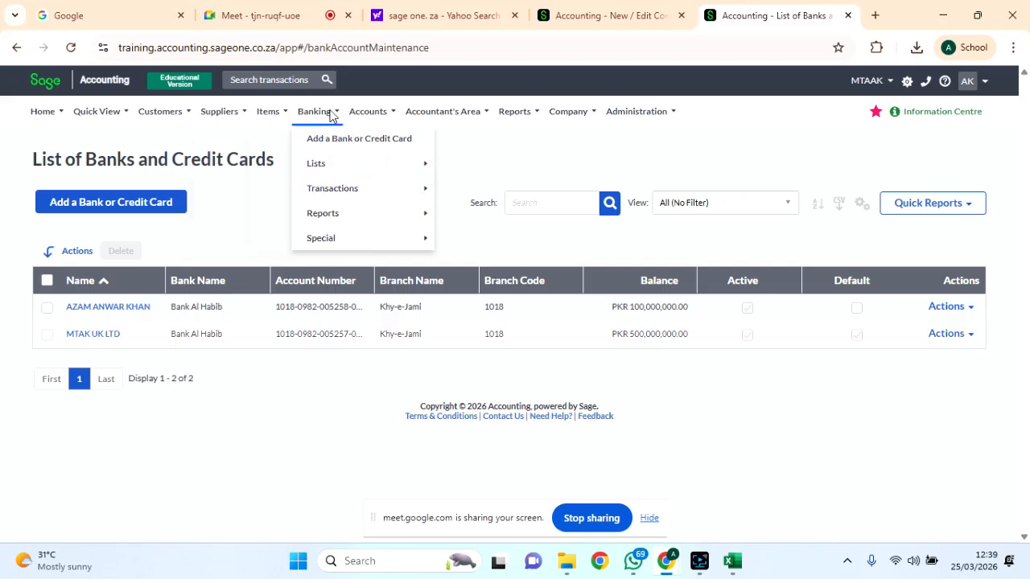
mouse_move(350, 173)
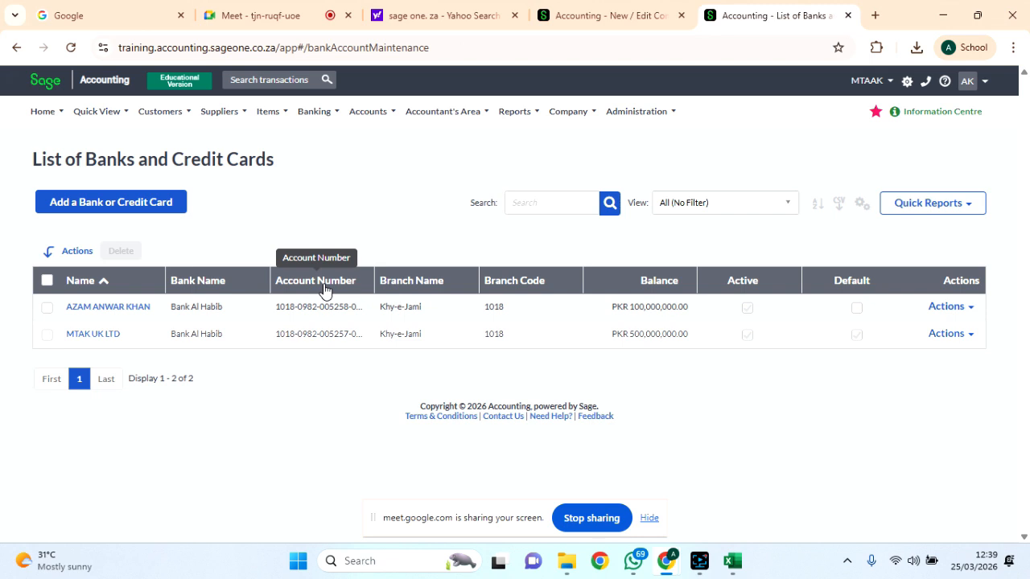
mouse_move(318, 125)
left_click(335, 141)
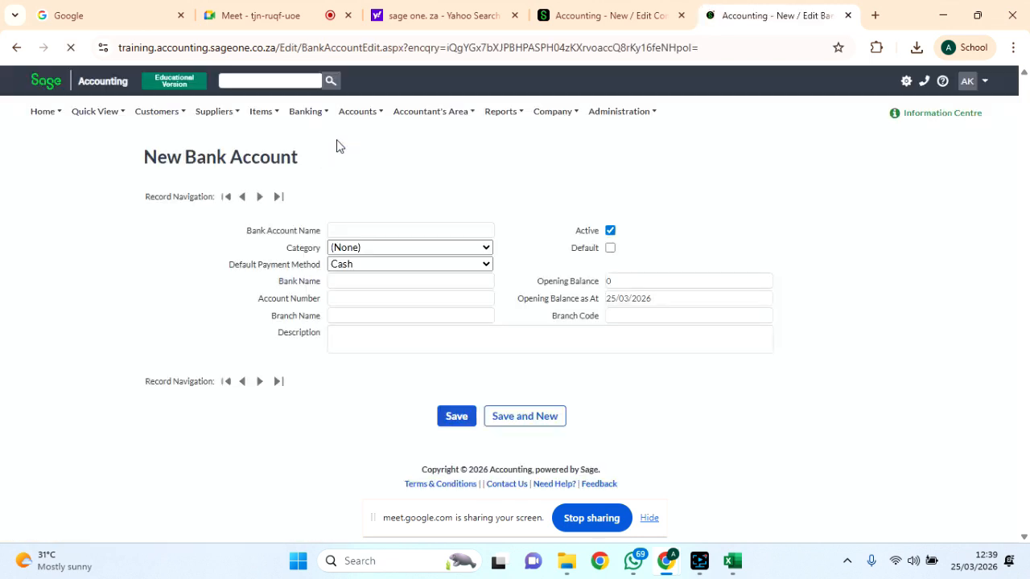
mouse_move(311, 111)
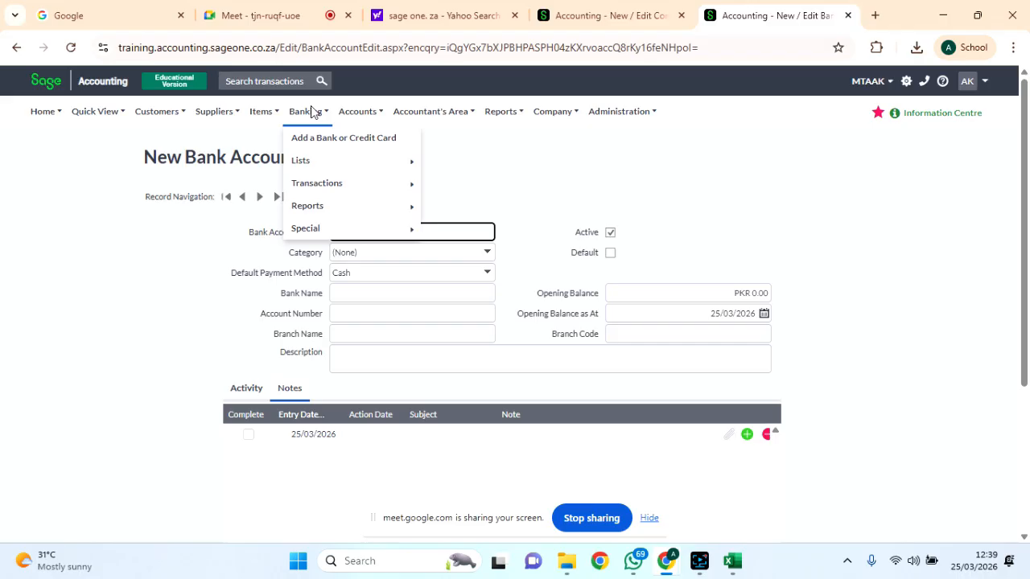
mouse_move(359, 187)
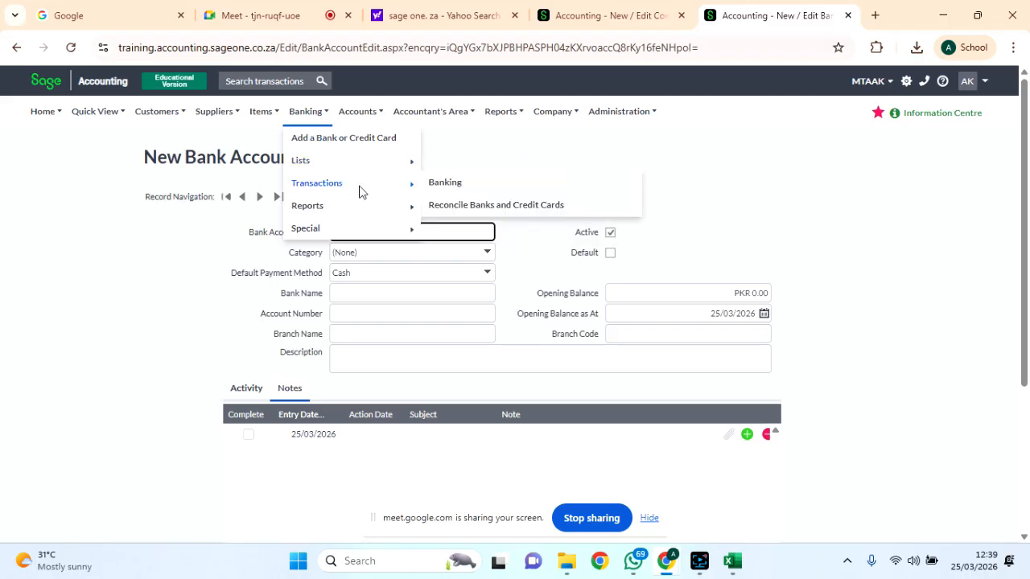
left_click(440, 186)
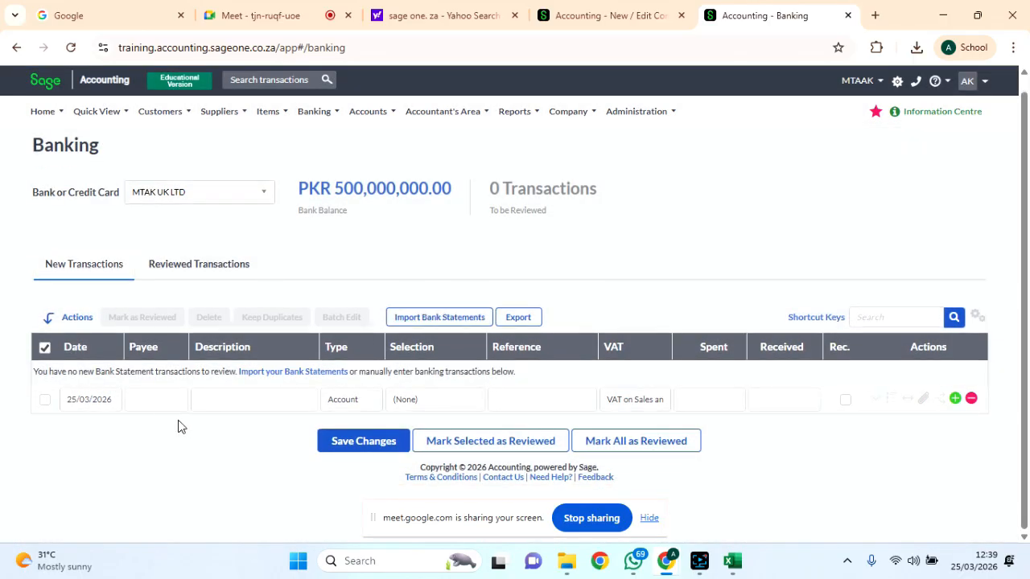
Enter a payee and the description 'Car Purchase' on a new bank line.
left_click(156, 403)
type("Musfirah")
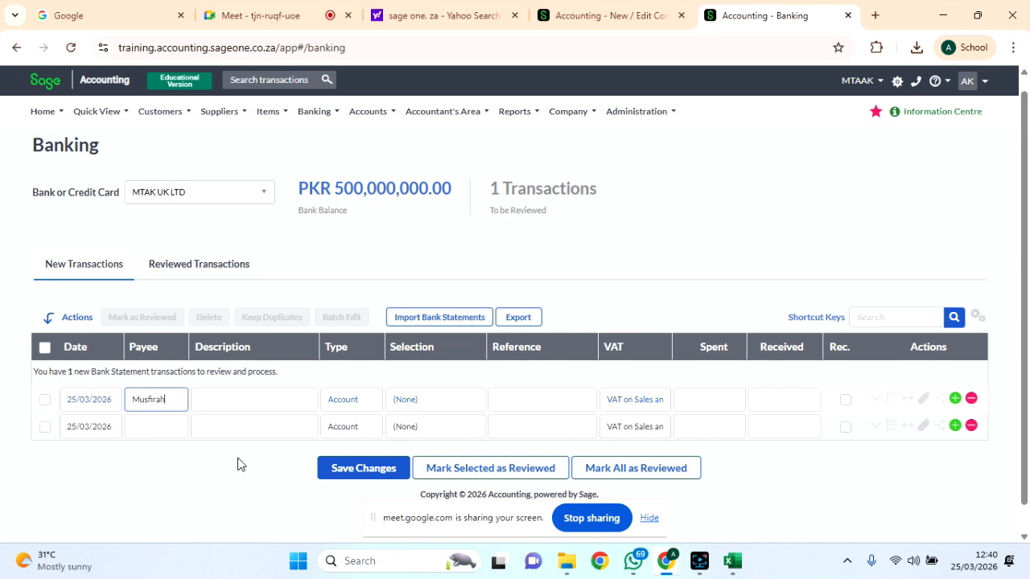
left_click(238, 400)
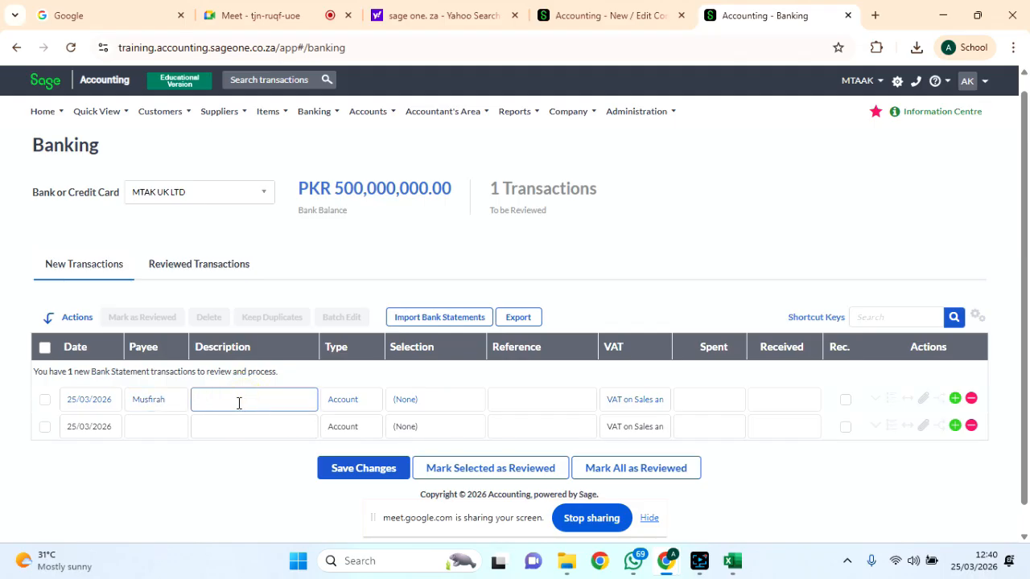
key("Tab")
type("p")
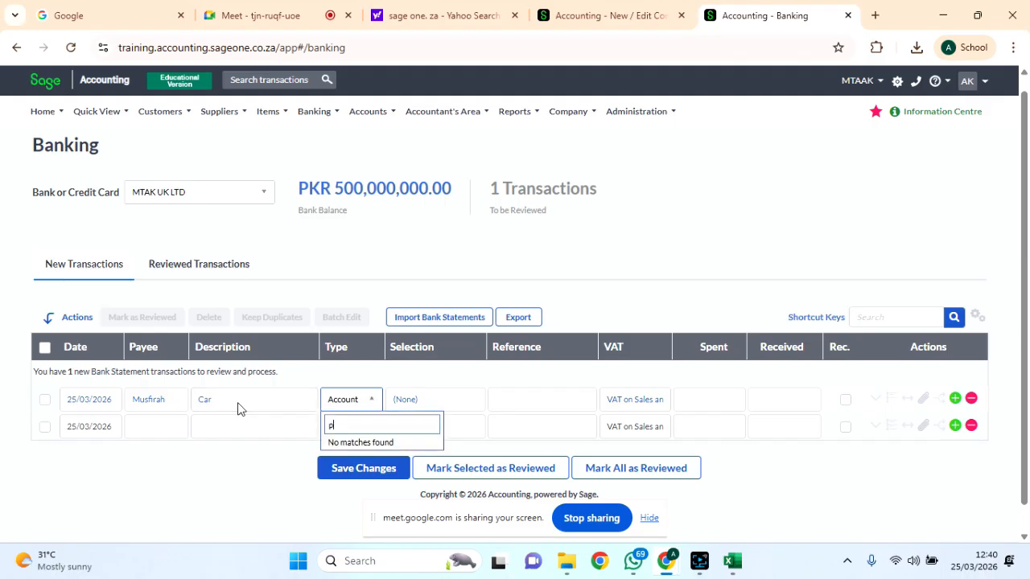
left_click(224, 396)
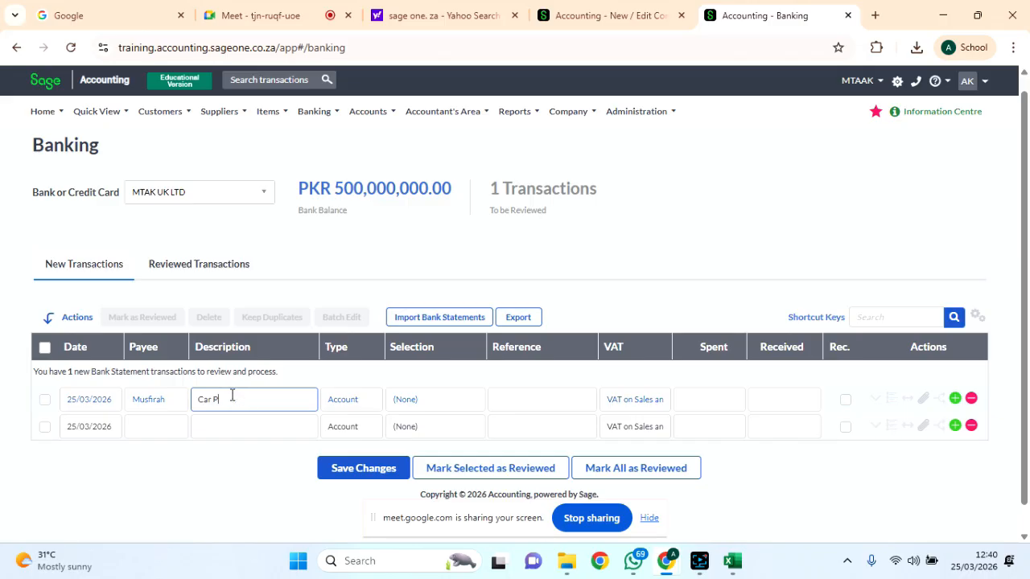
left_click(345, 406)
Set the line's type to Transfer with MTAK UK LTD as the selected account.
left_click(372, 401)
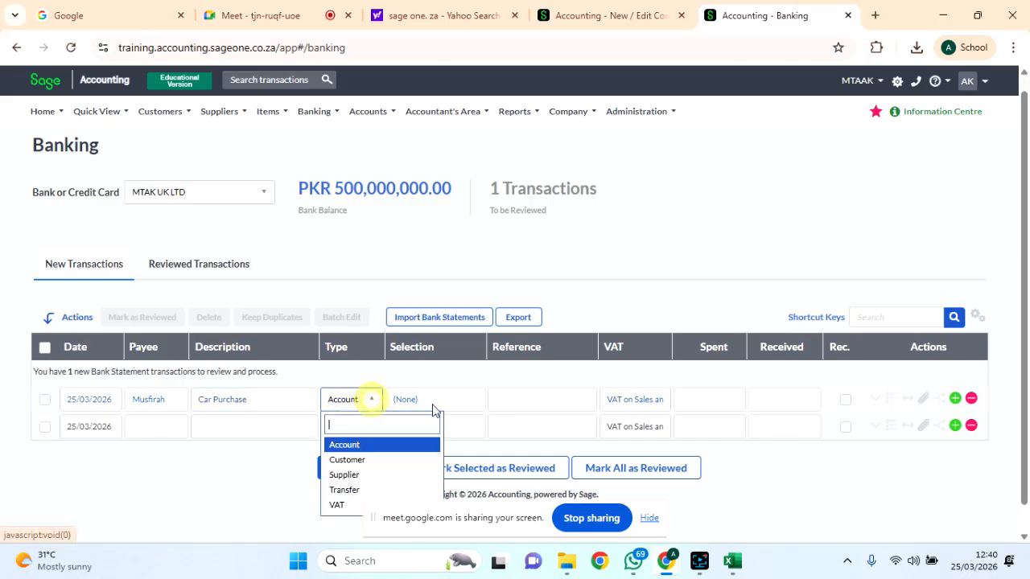
left_click(344, 490)
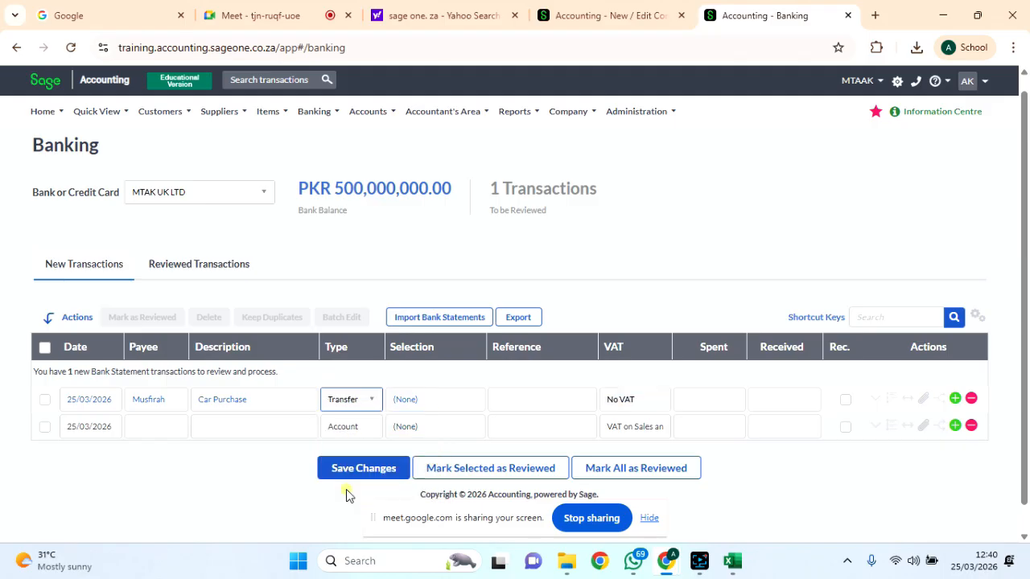
left_click(453, 412)
left_click(465, 412)
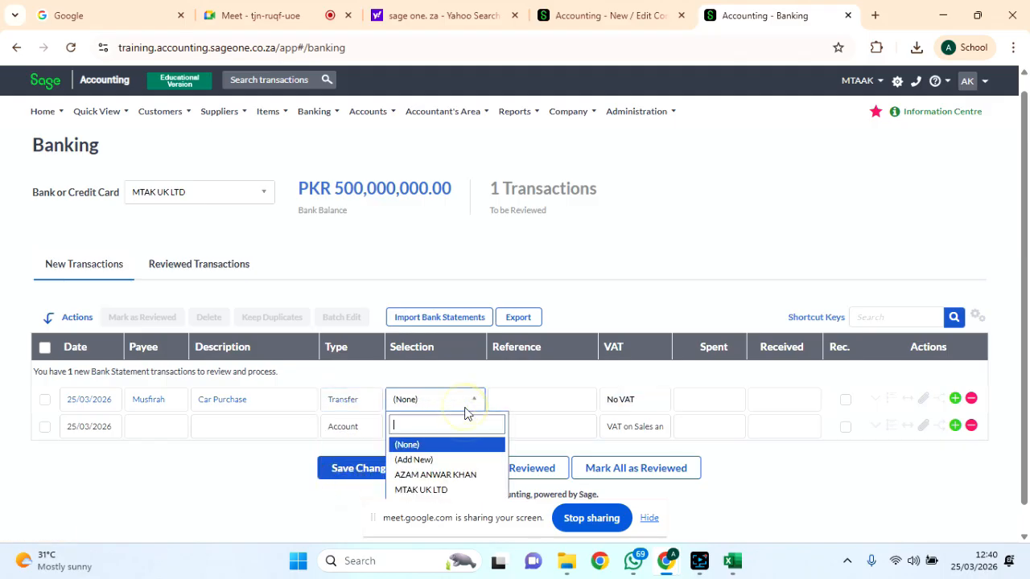
left_click(430, 489)
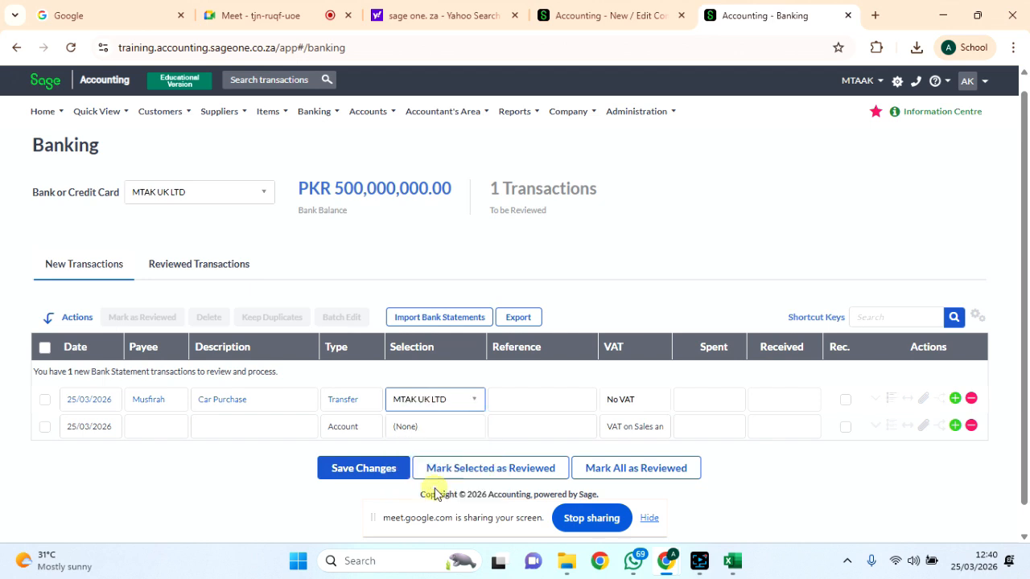
Enter reference CP000001 and a spent amount of 2,000,000.
left_click(566, 396)
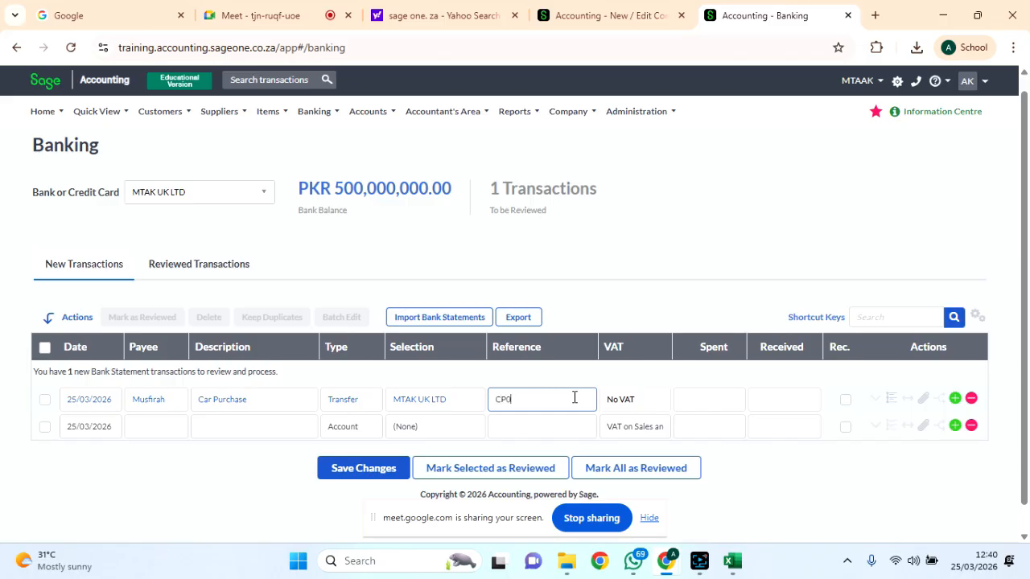
left_click(645, 402)
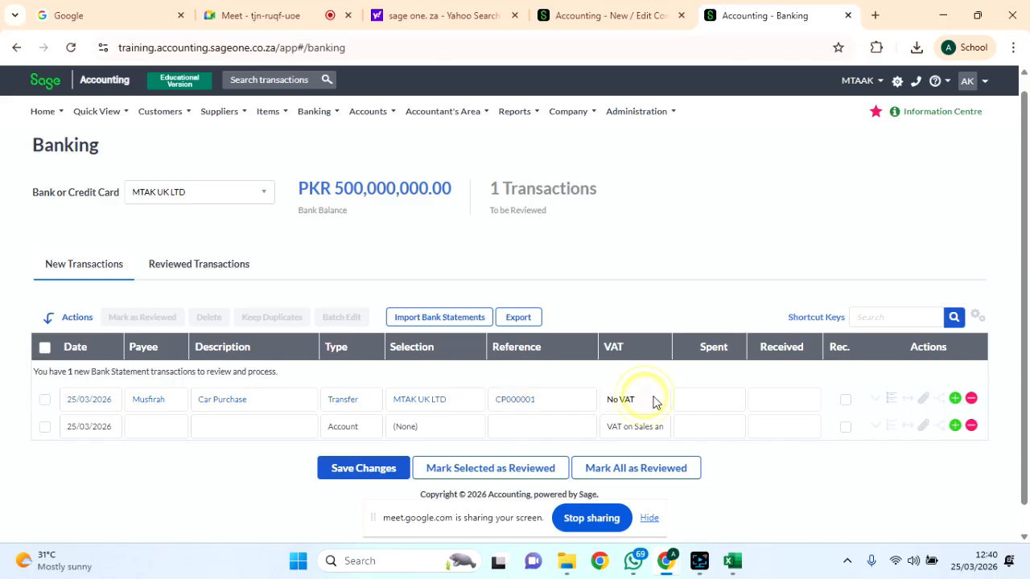
left_click(537, 401)
left_click(569, 408)
key("Tab")
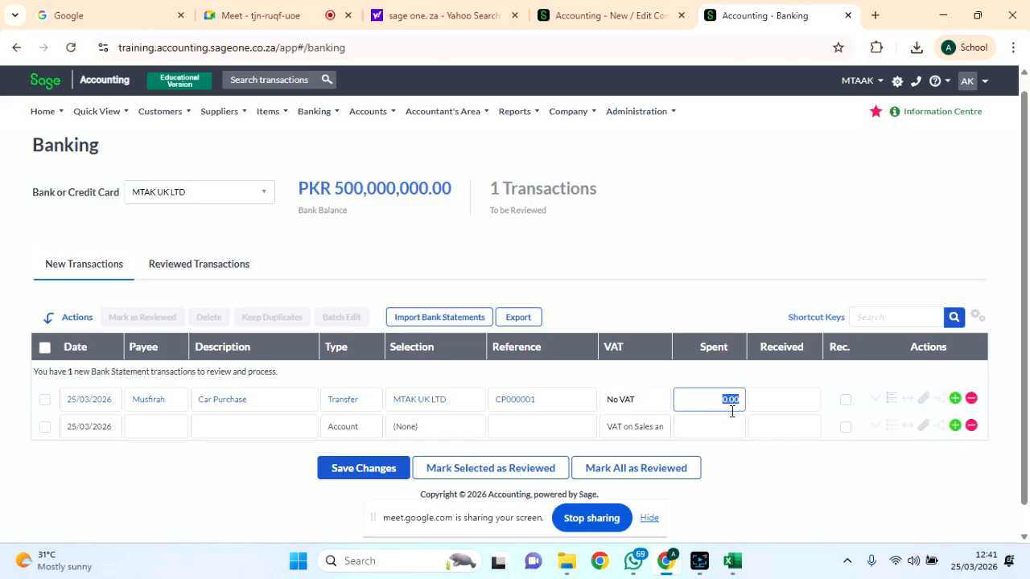
type("2,")
type("000,000")
key("Tab")
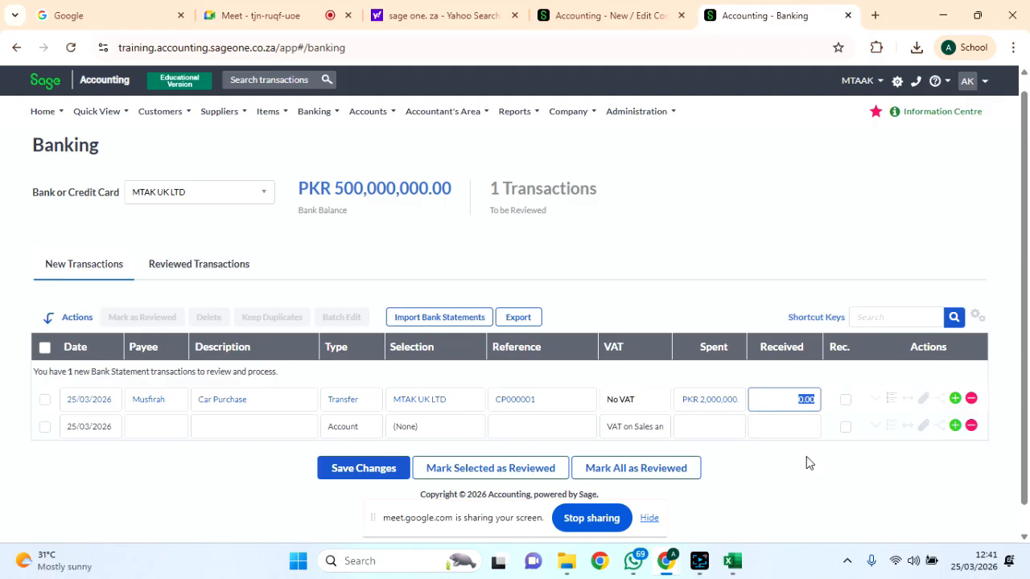
key("Tab")
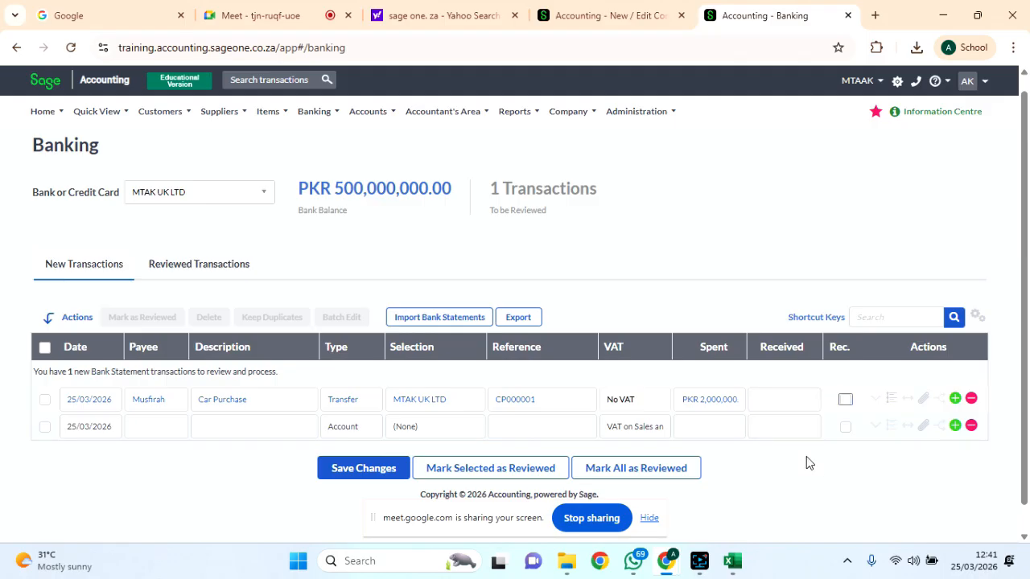
scroll(931, 455, "down", 1)
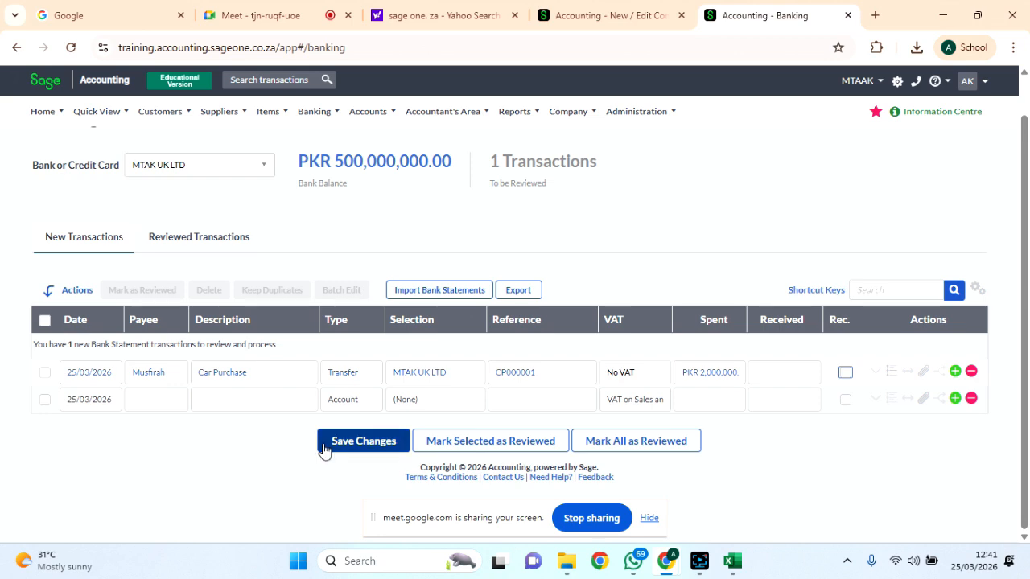
Dismiss the same-account error, retarget the Car Purchase transfer to the other bank, and save.
left_click(386, 444)
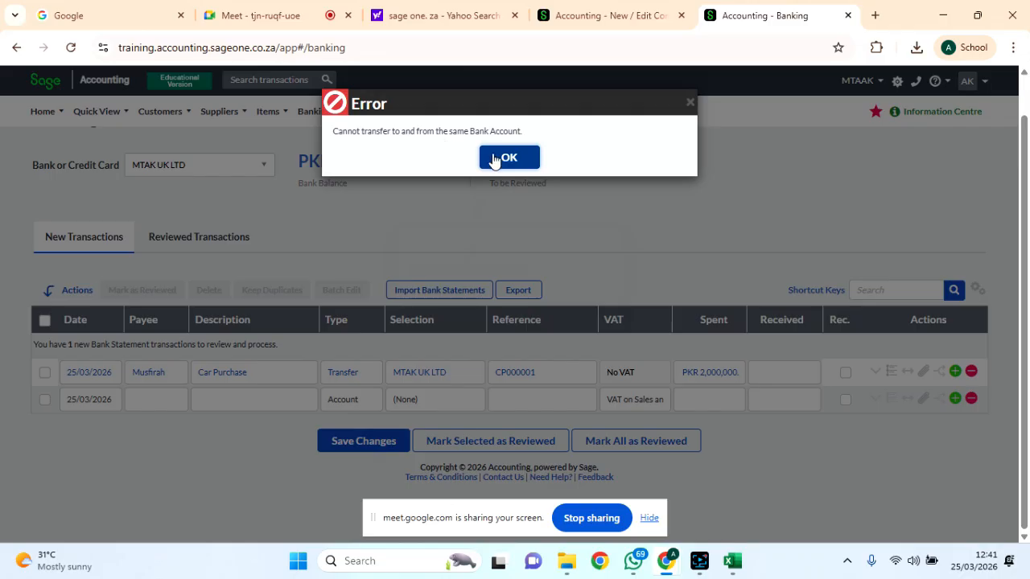
left_click(494, 159)
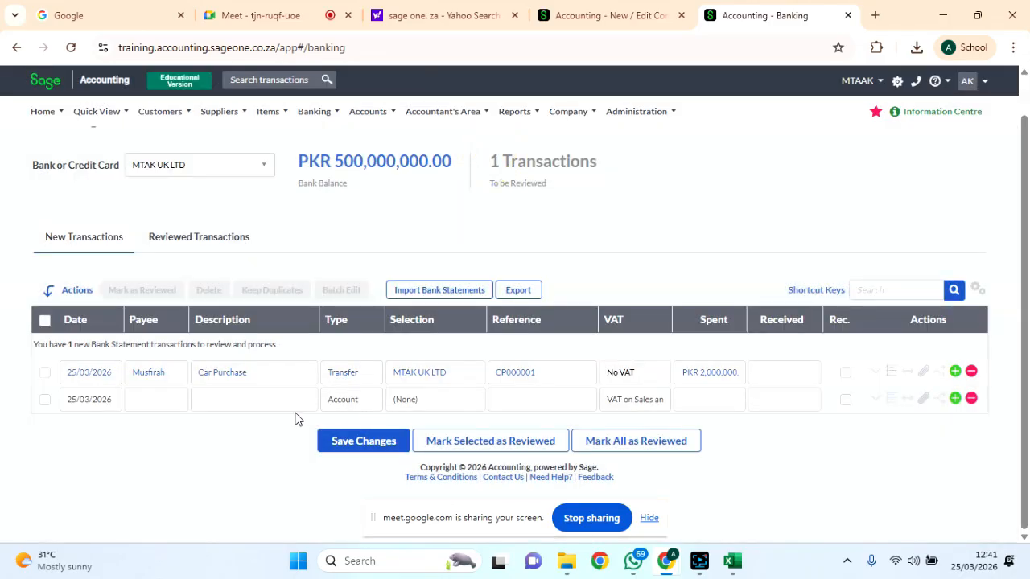
left_click(471, 375)
left_click(429, 447)
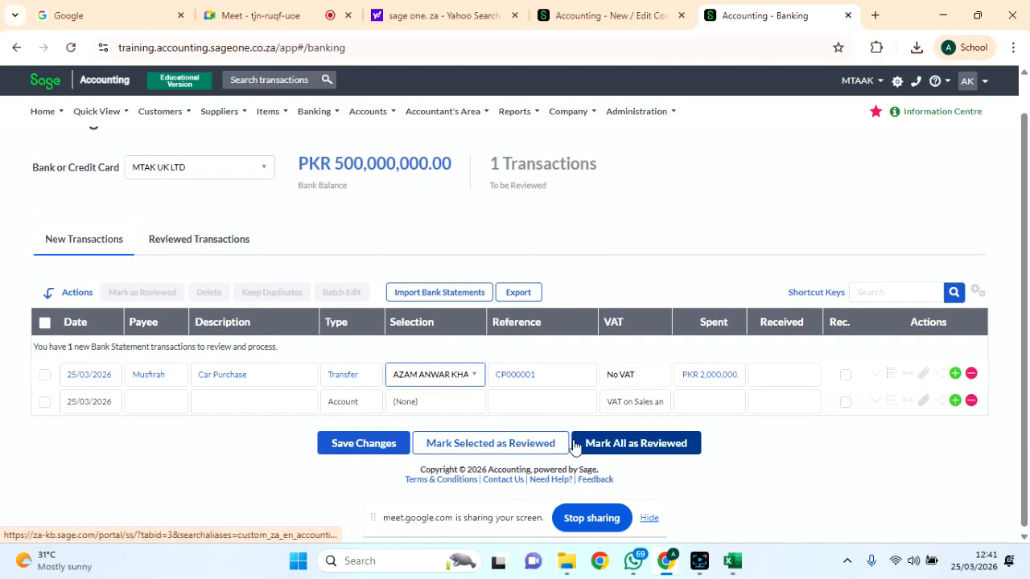
left_click(367, 449)
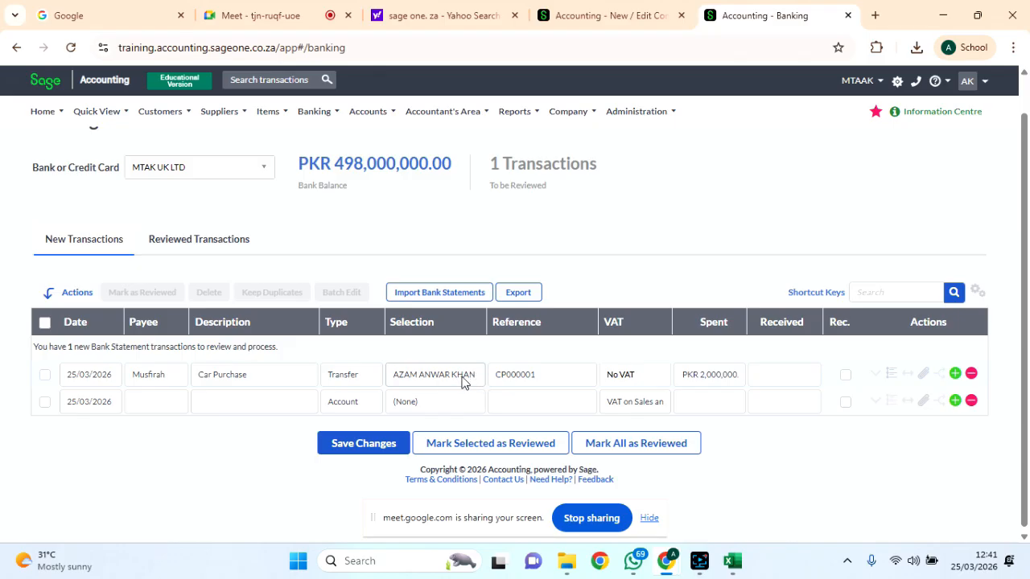
left_click(263, 168)
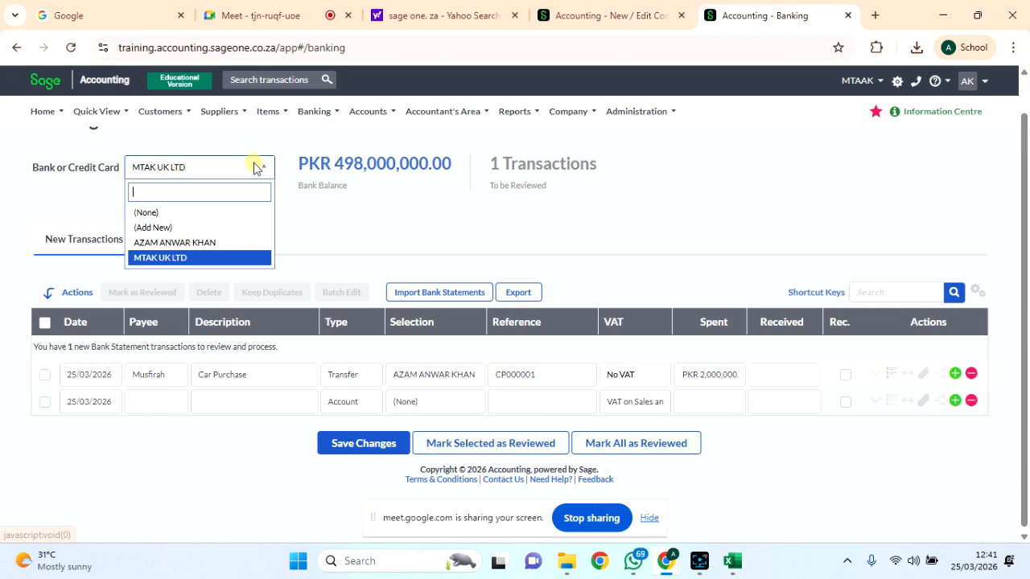
left_click(191, 243)
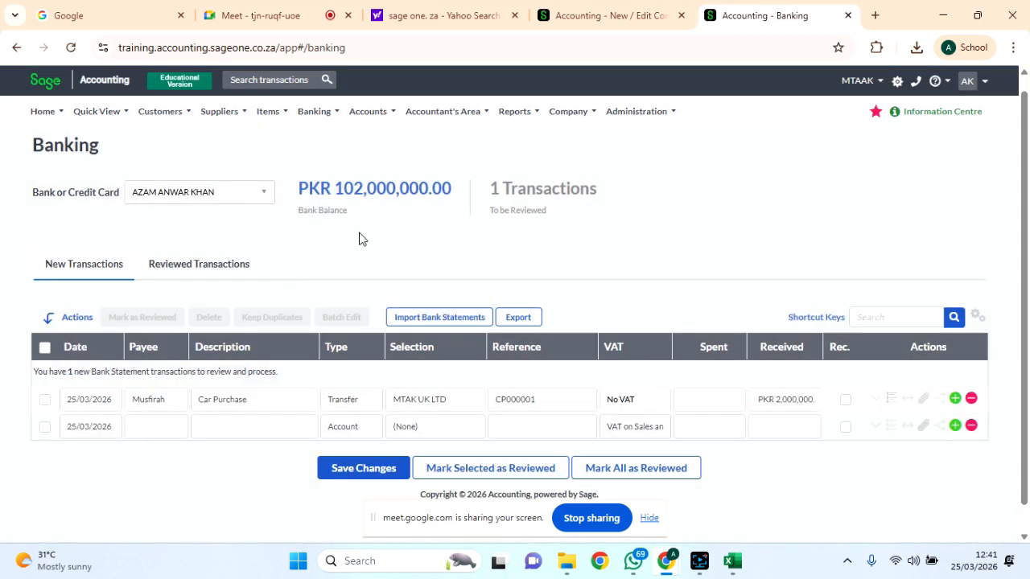
scroll(658, 439, "down", 1)
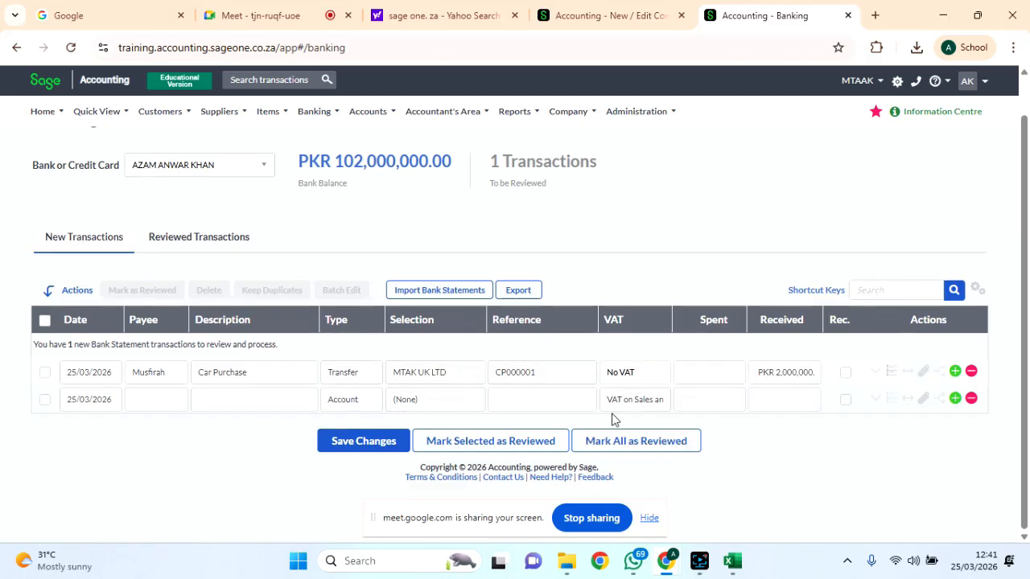
scroll(548, 403, "up", 1)
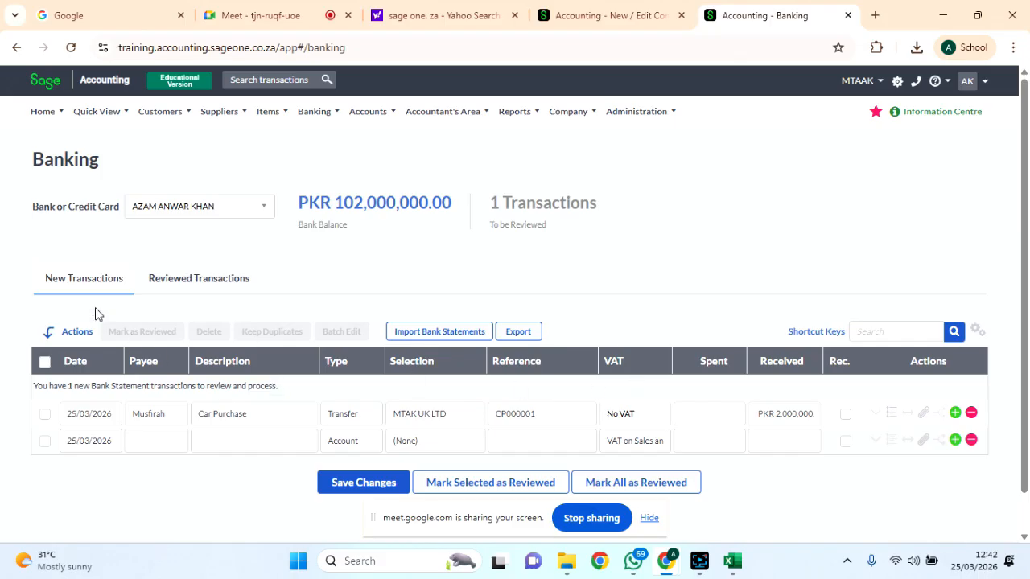
left_click(197, 295)
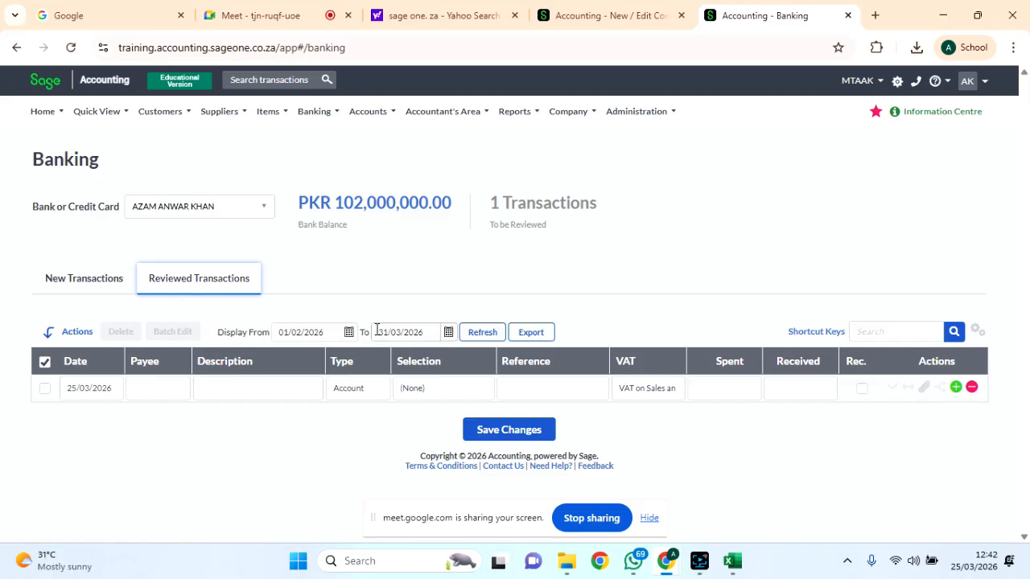
left_click(262, 206)
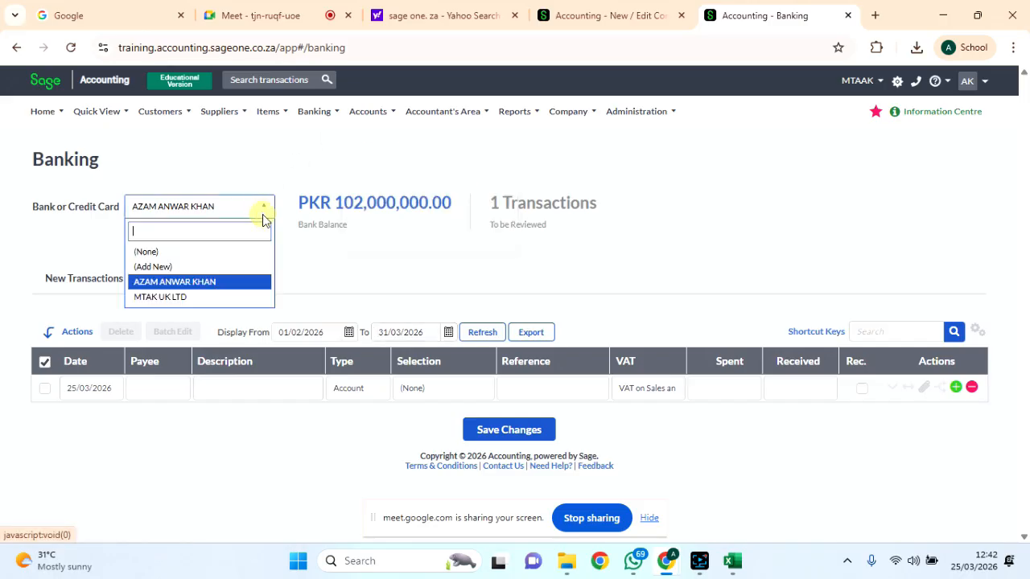
left_click(175, 295)
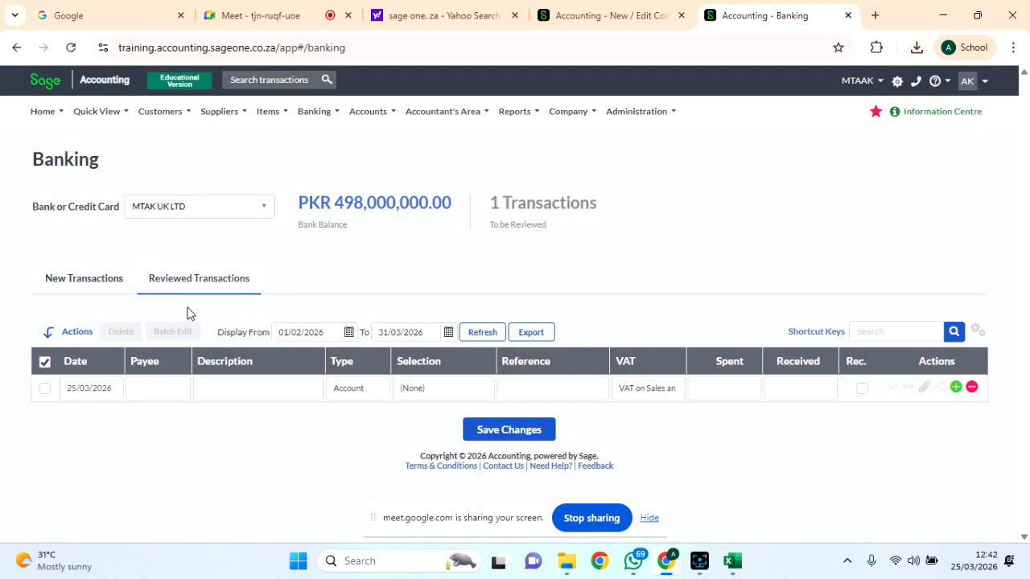
left_click(90, 280)
left_click(166, 278)
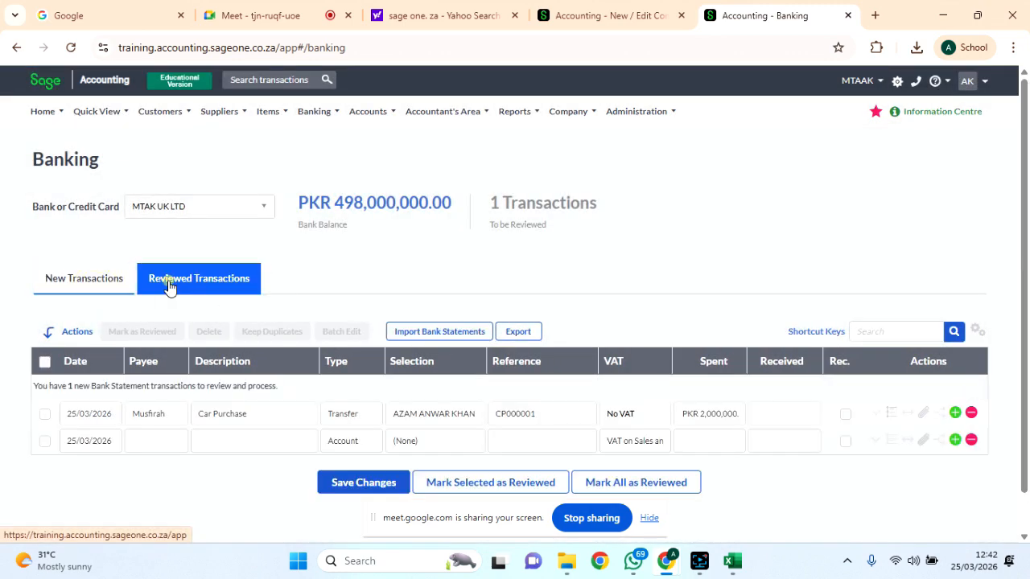
Return to transactions awaiting review, browse the menus, then choose Accounts > Add an Account.
left_click(81, 279)
mouse_move(414, 120)
mouse_move(333, 112)
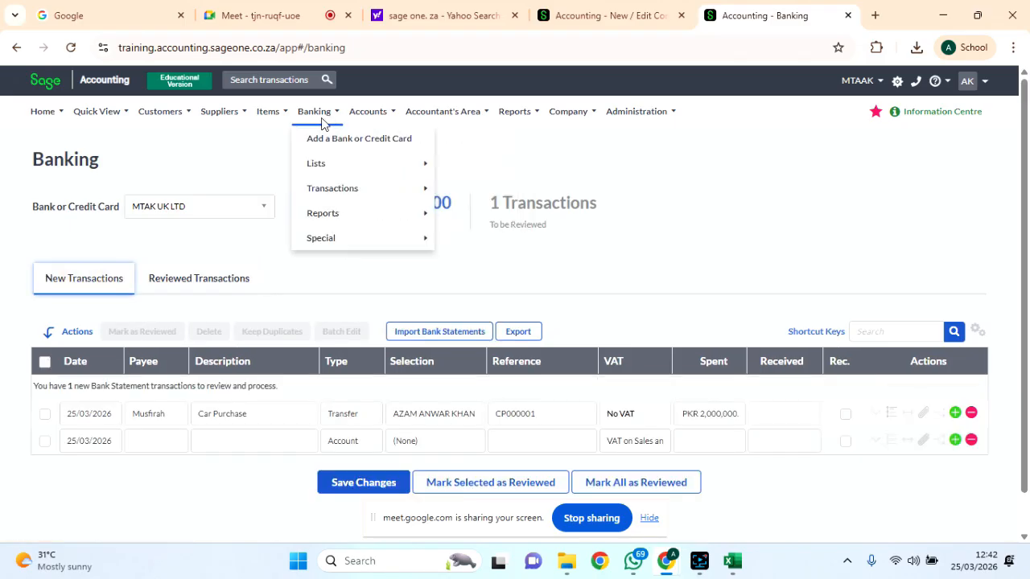
mouse_move(349, 215)
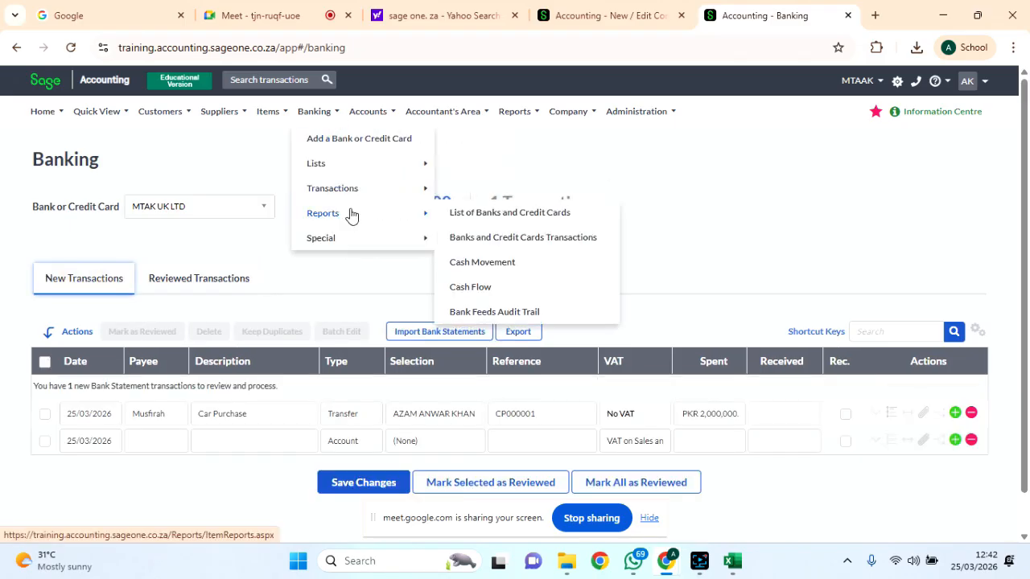
mouse_move(359, 238)
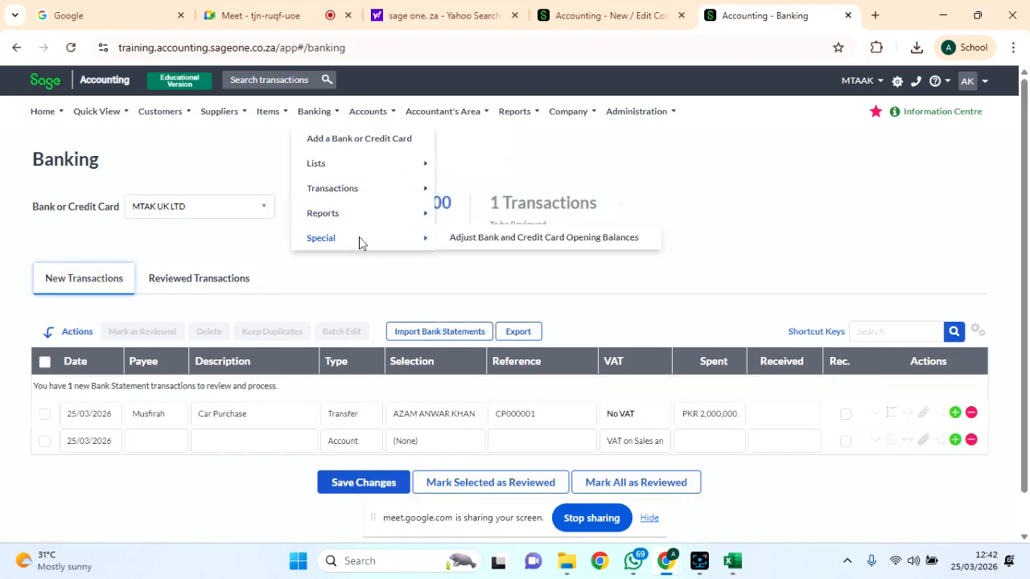
mouse_move(380, 162)
mouse_move(398, 186)
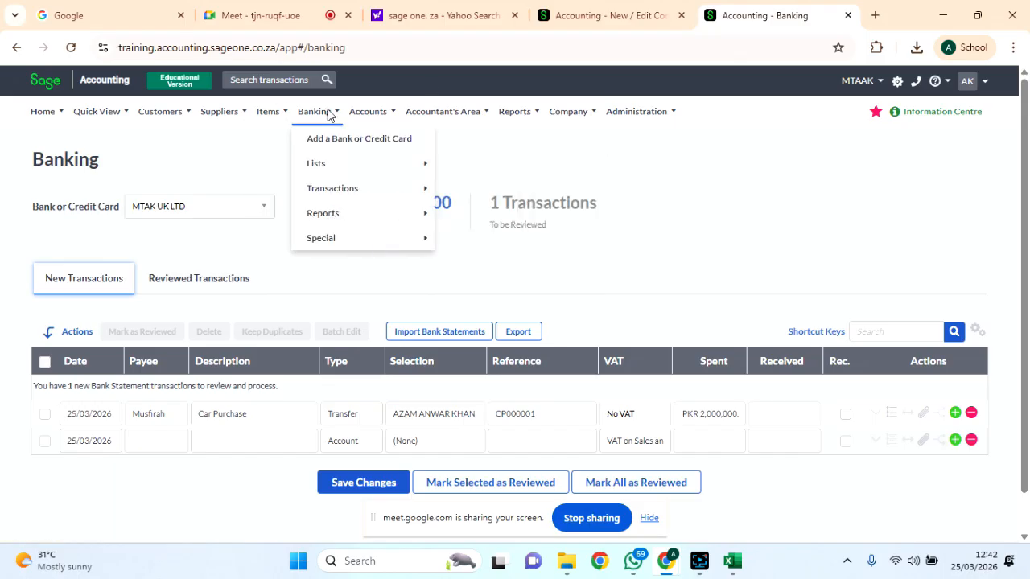
mouse_move(378, 112)
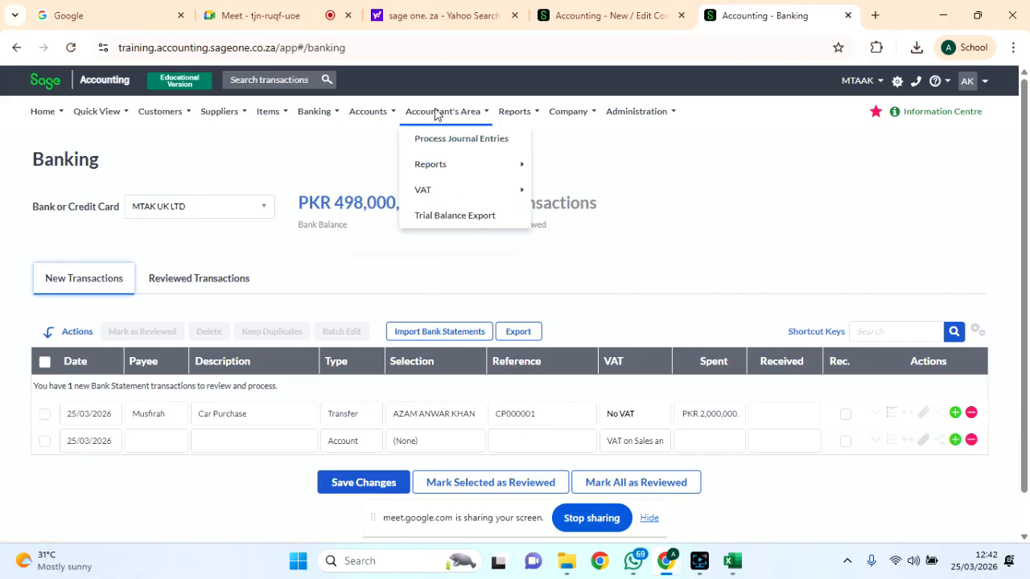
mouse_move(512, 115)
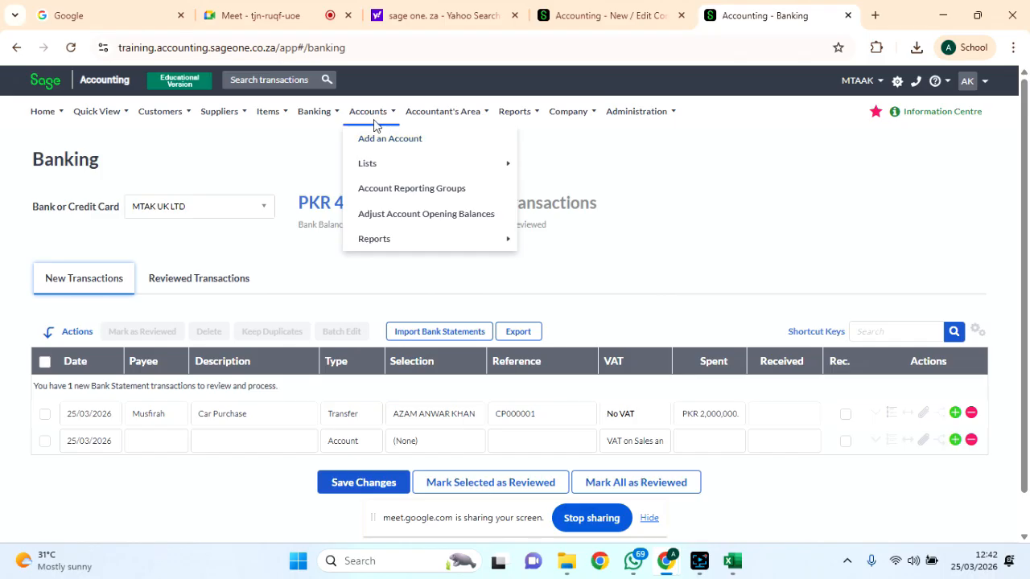
left_click(381, 142)
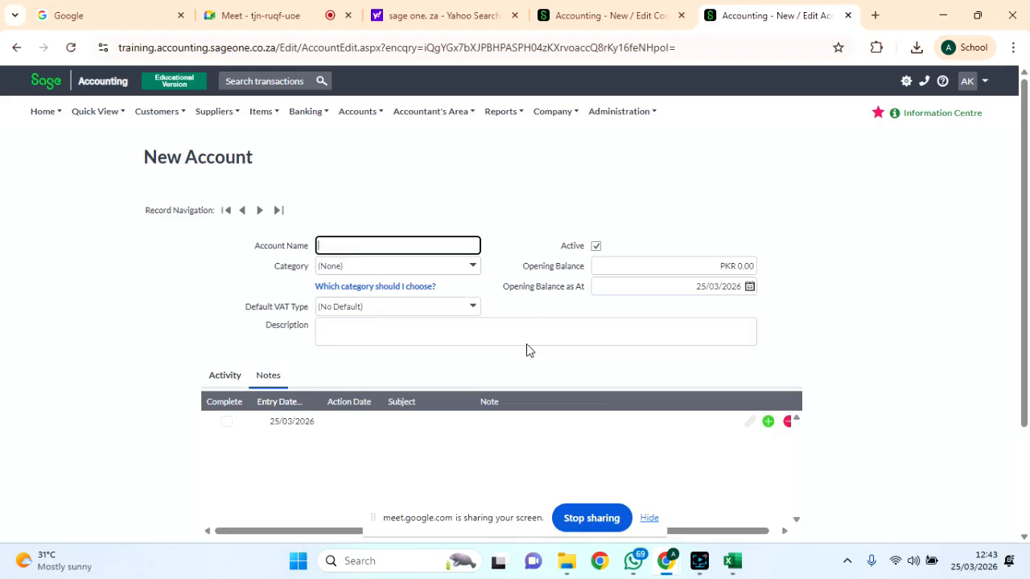
Set the new account's category to Non-Current Assets.
left_click(474, 269)
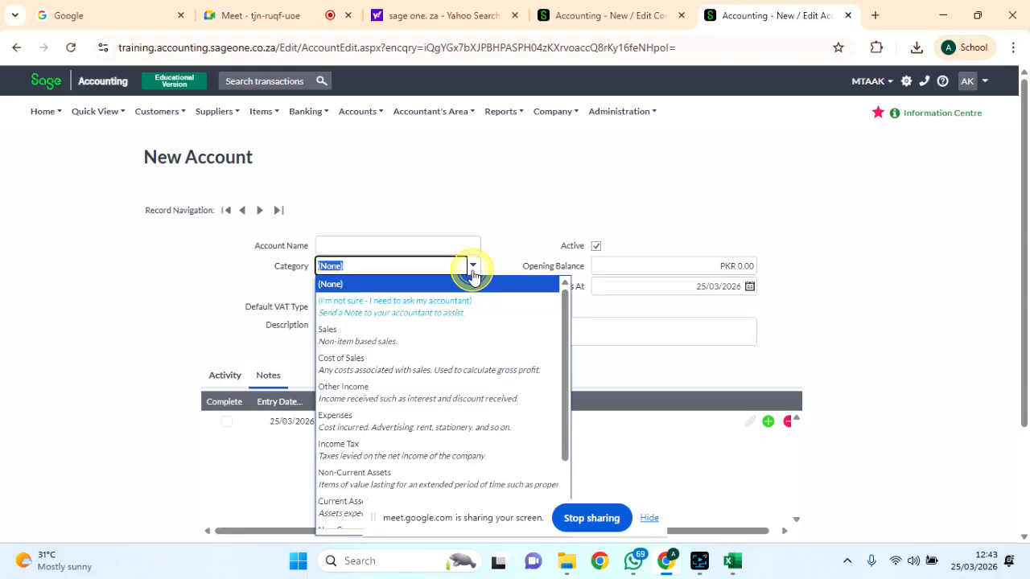
scroll(447, 381, "down", 5)
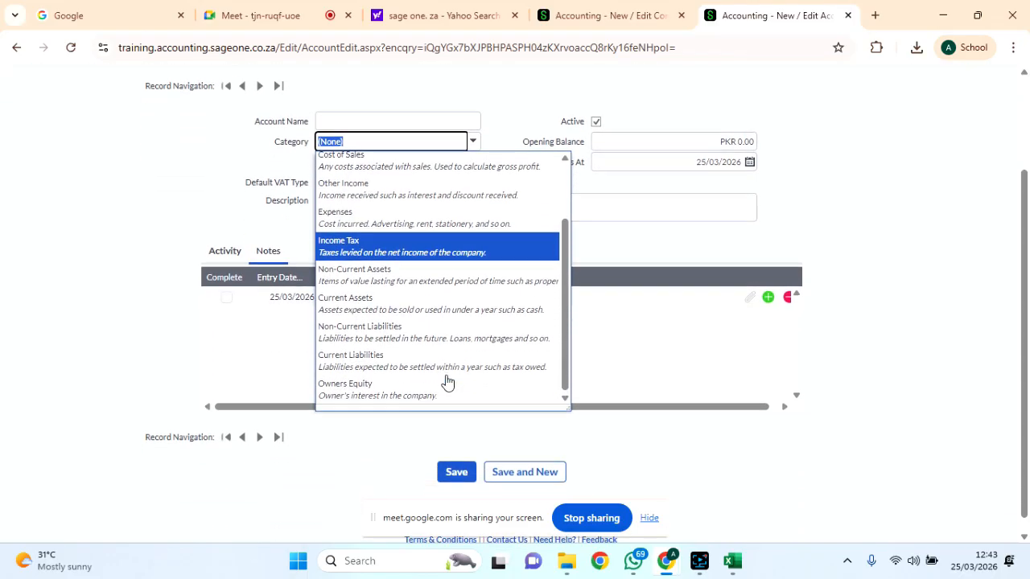
scroll(447, 333, "up", 3)
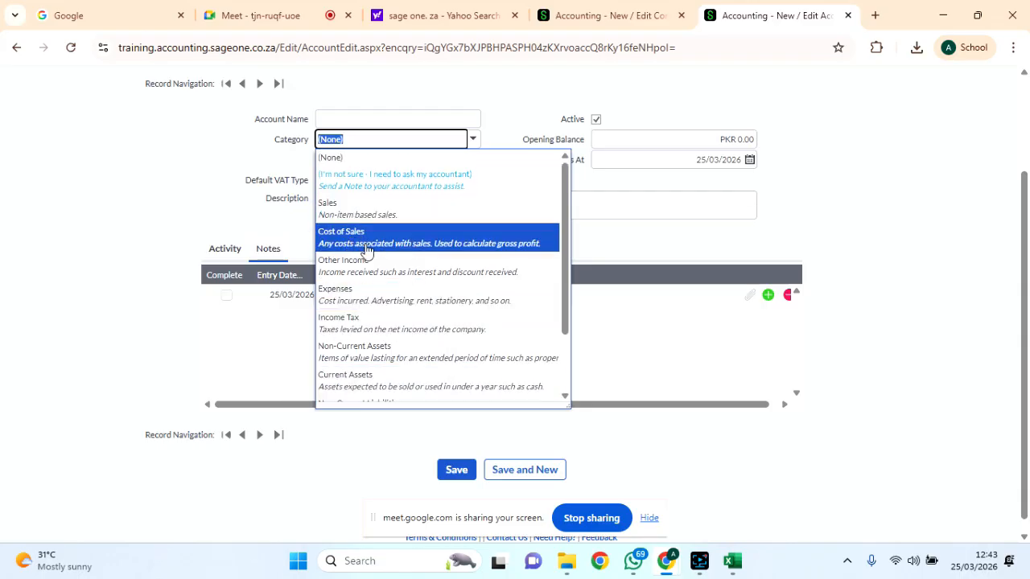
scroll(375, 269, "down", 1)
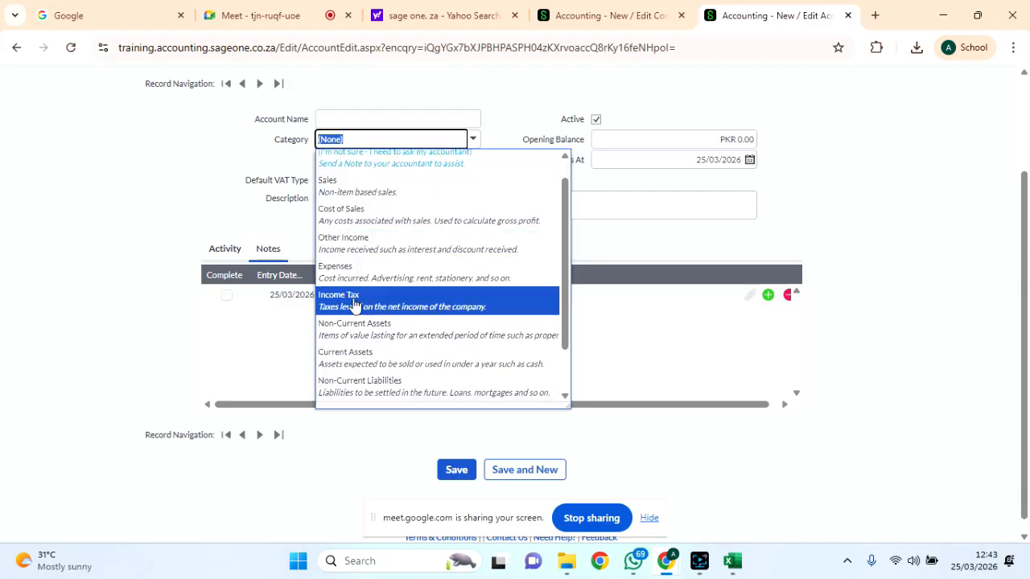
scroll(368, 310, "down", 1)
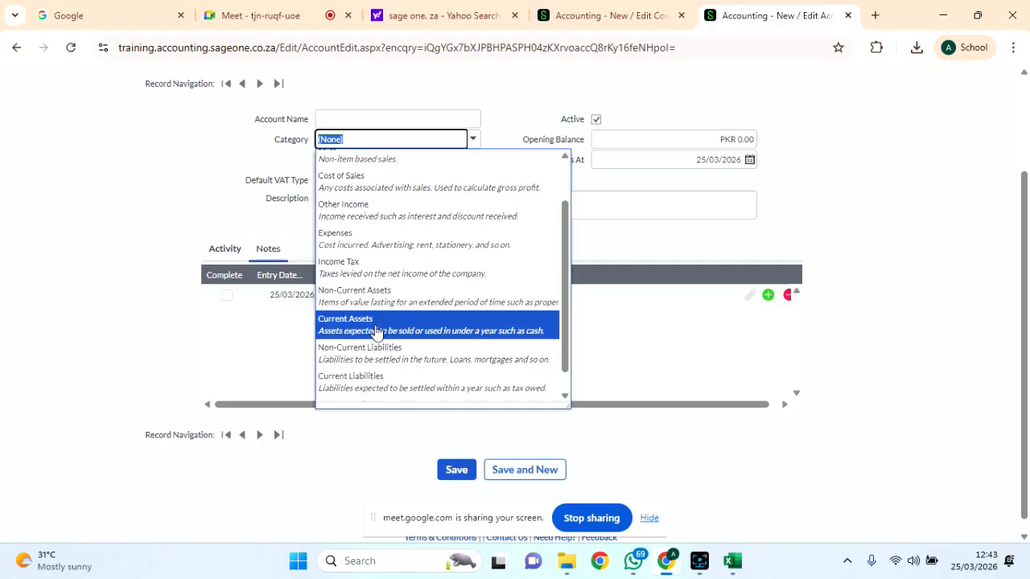
scroll(362, 304, "up", 1)
scroll(362, 305, "down", 1)
left_click(361, 306)
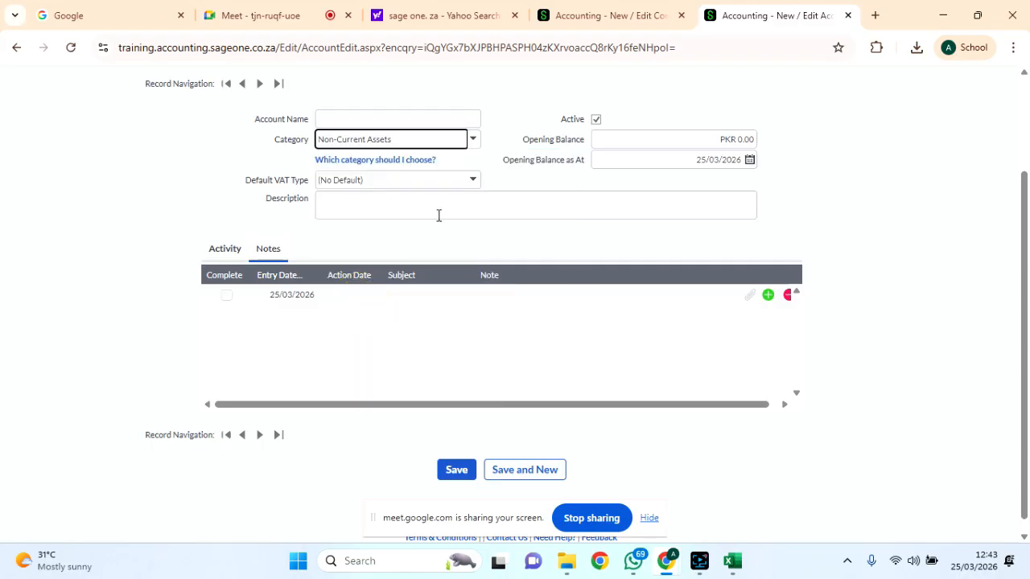
scroll(437, 214, "up", 2)
Enter 'Car Vehicle' as the account name, correcting the typos.
left_click(361, 238)
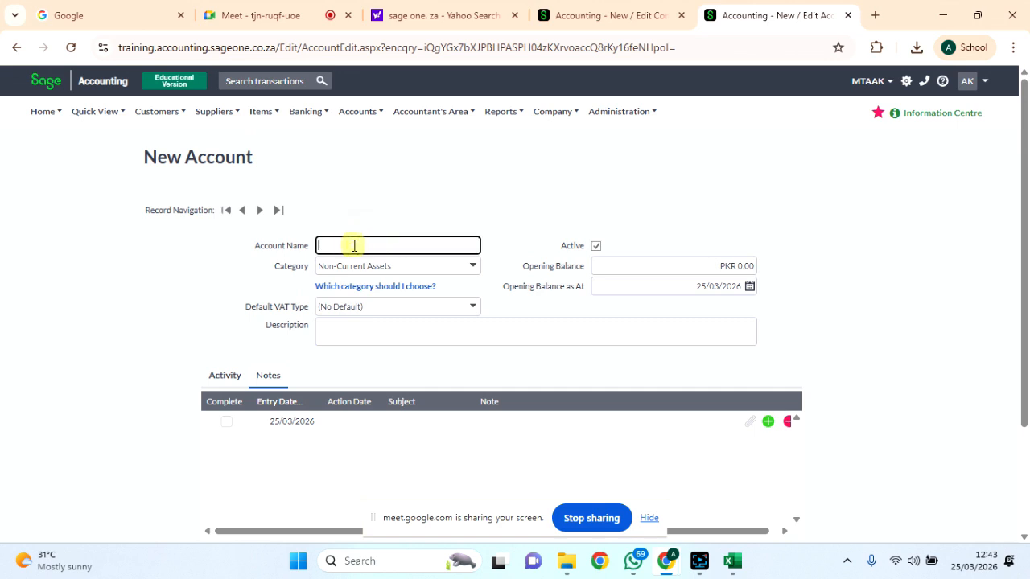
type("Car Vejicle")
key("BackSpace")
key("BackSpace")
key("BackSpace")
key("BackSpace")
type("hicle")
key("BackSpace")
key("BackSpace")
key("BackSpace")
type("lcle")
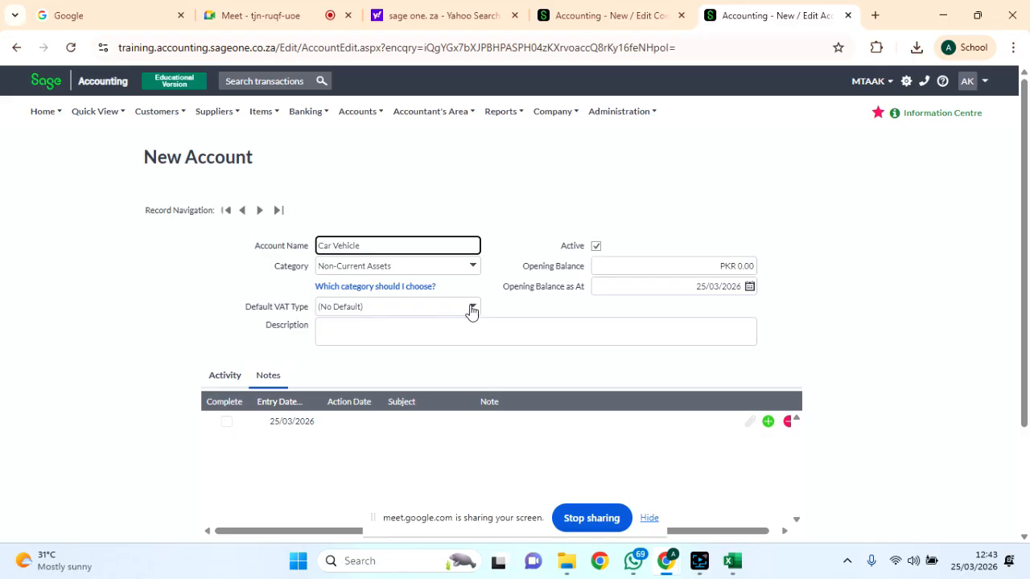
Choose VAT on Sales and Goods (18.00%) as default VAT and enter a 200,000 opening balance.
left_click(471, 309)
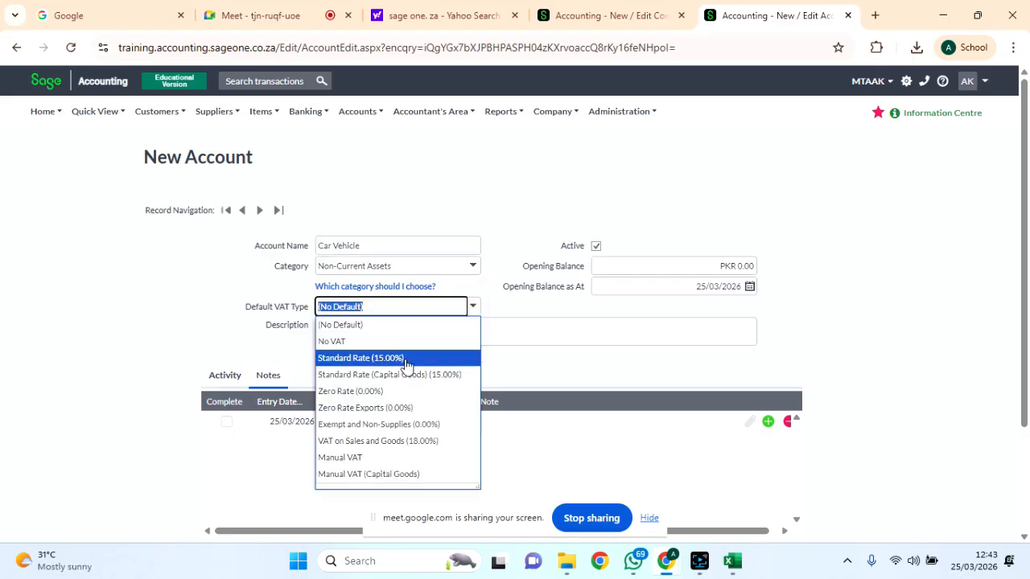
left_click(418, 442)
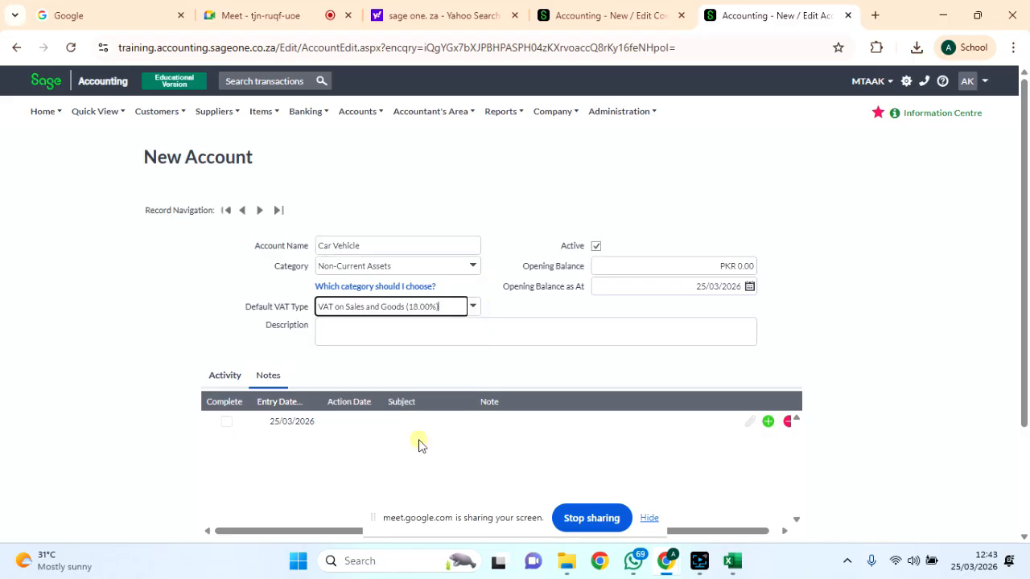
left_click(718, 266)
type("200000")
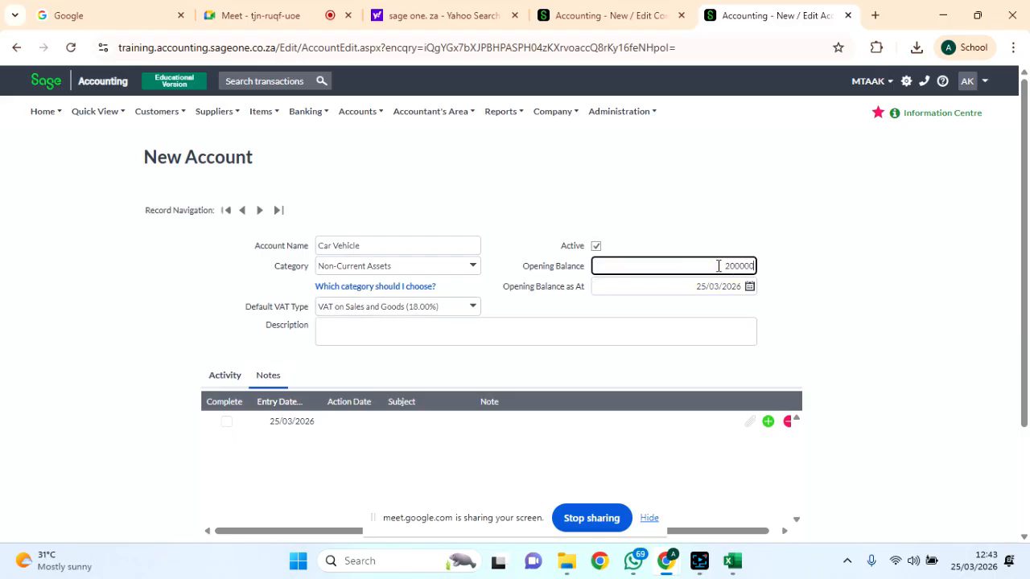
key("Tab")
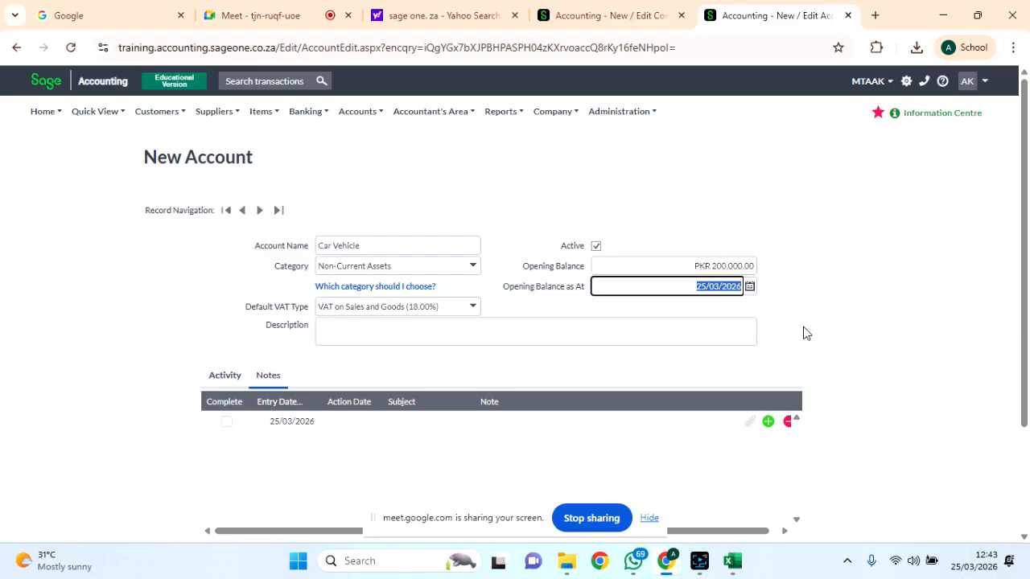
Save the new Car Vehicle account.
scroll(806, 333, "down", 1)
left_click(695, 308)
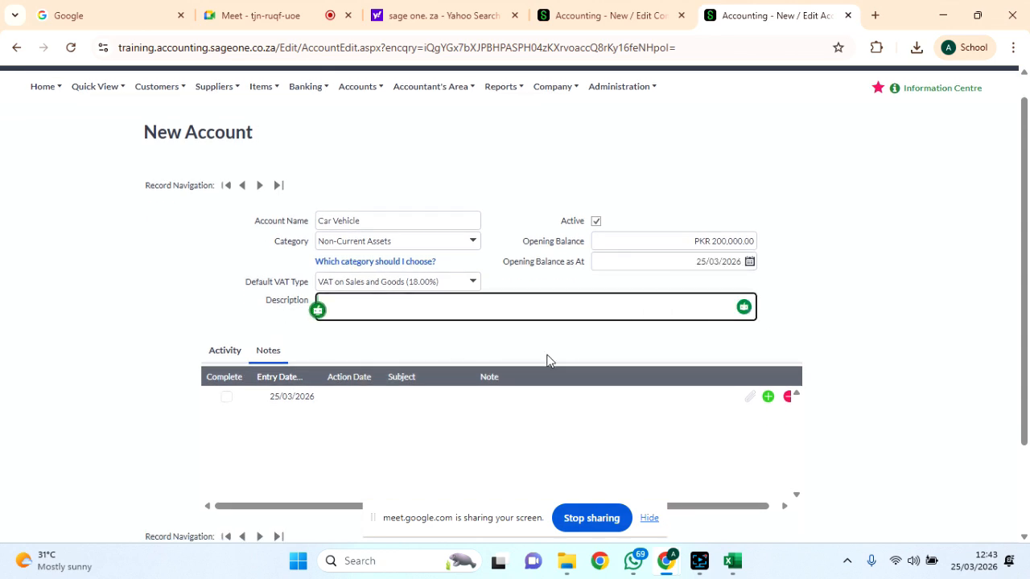
scroll(547, 360, "down", 2)
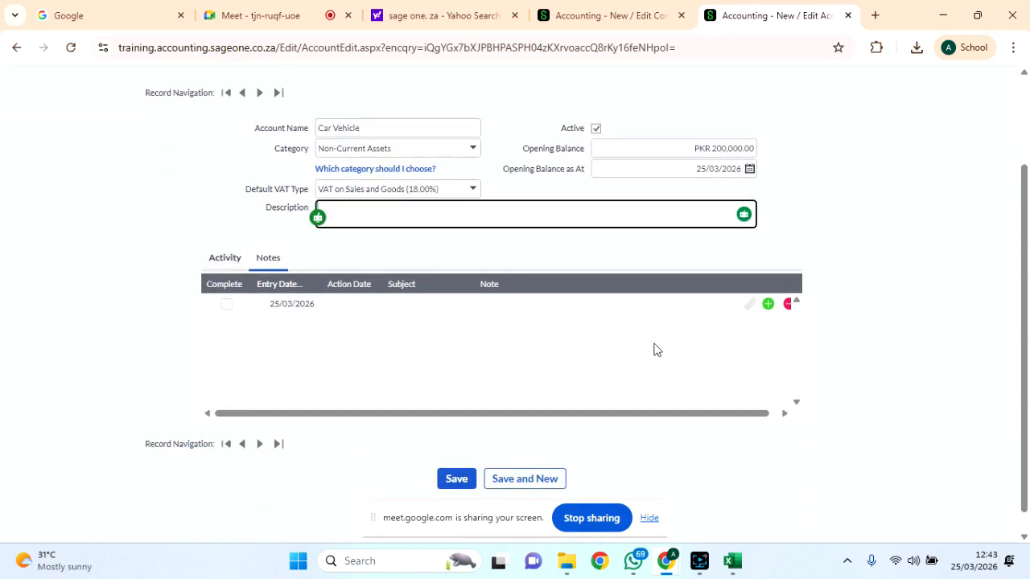
scroll(655, 346, "up", 3)
scroll(655, 349, "down", 3)
left_click(456, 472)
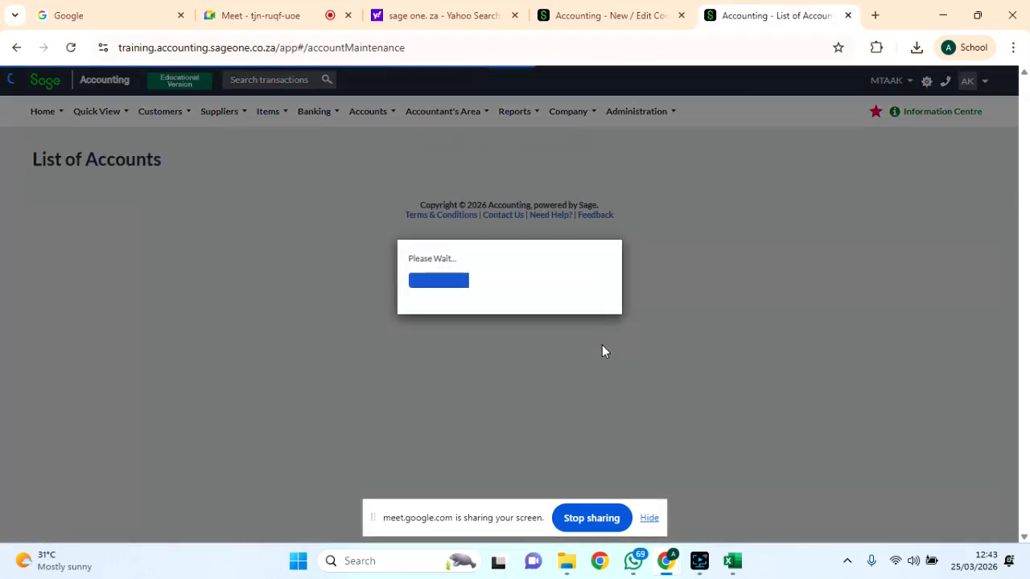
Page through the List of Accounts to accounts 21–40, then 41–57.
scroll(563, 375, "down", 5)
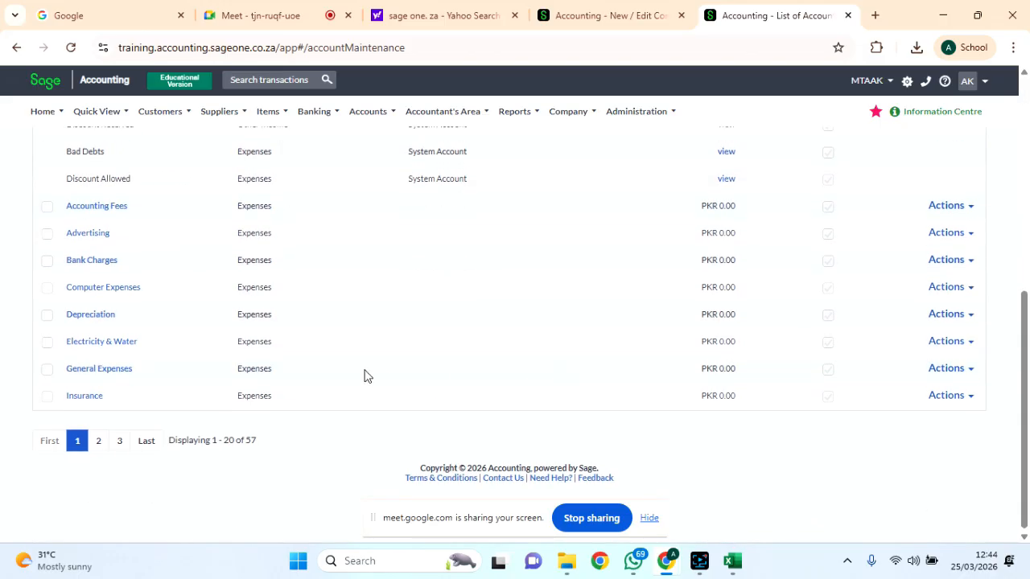
scroll(365, 376, "up", 5)
scroll(365, 376, "down", 3)
scroll(365, 376, "up", 5)
scroll(365, 376, "down", 6)
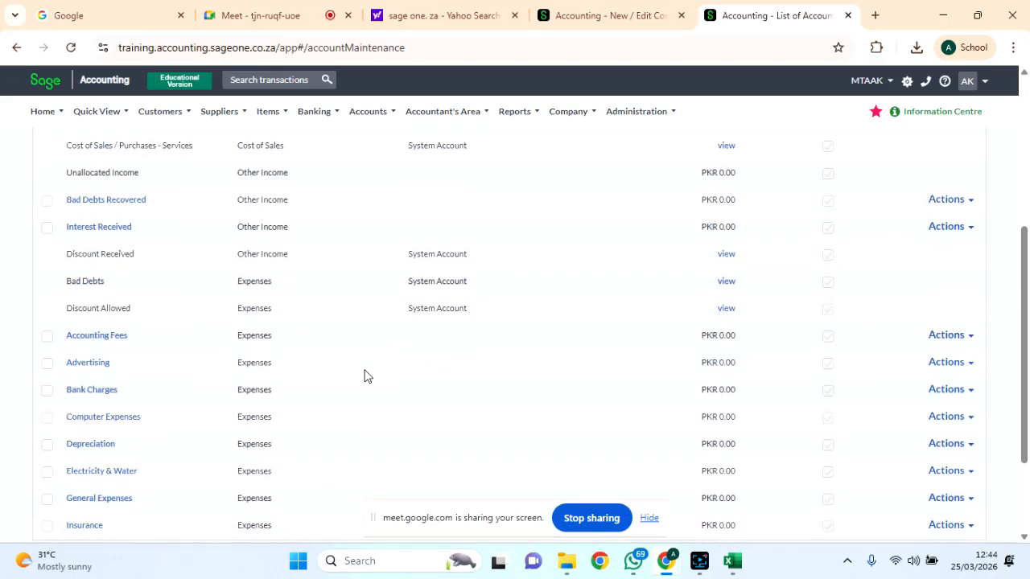
scroll(365, 376, "up", 1)
scroll(365, 376, "up", 5)
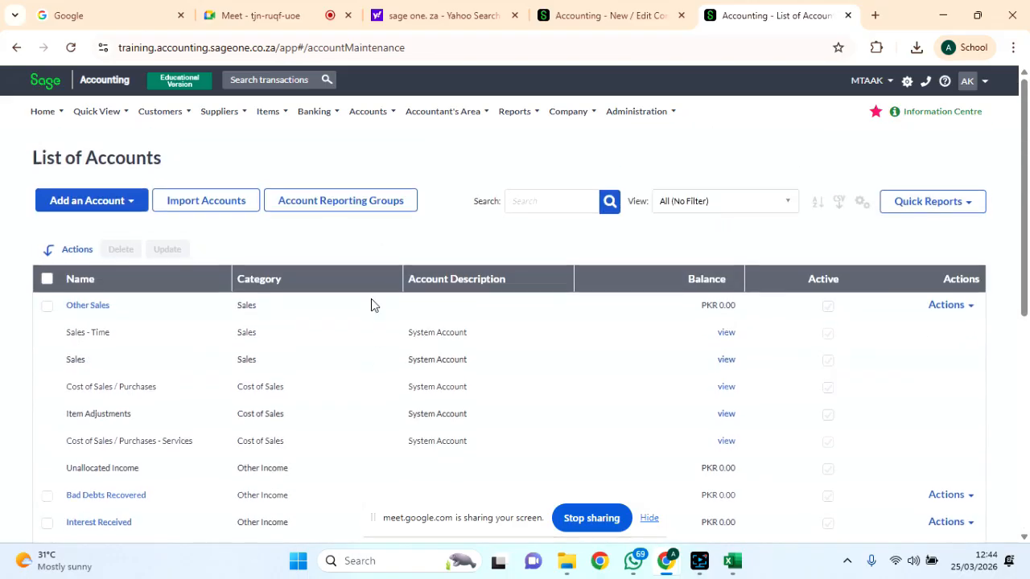
scroll(371, 303, "down", 5)
left_click(98, 440)
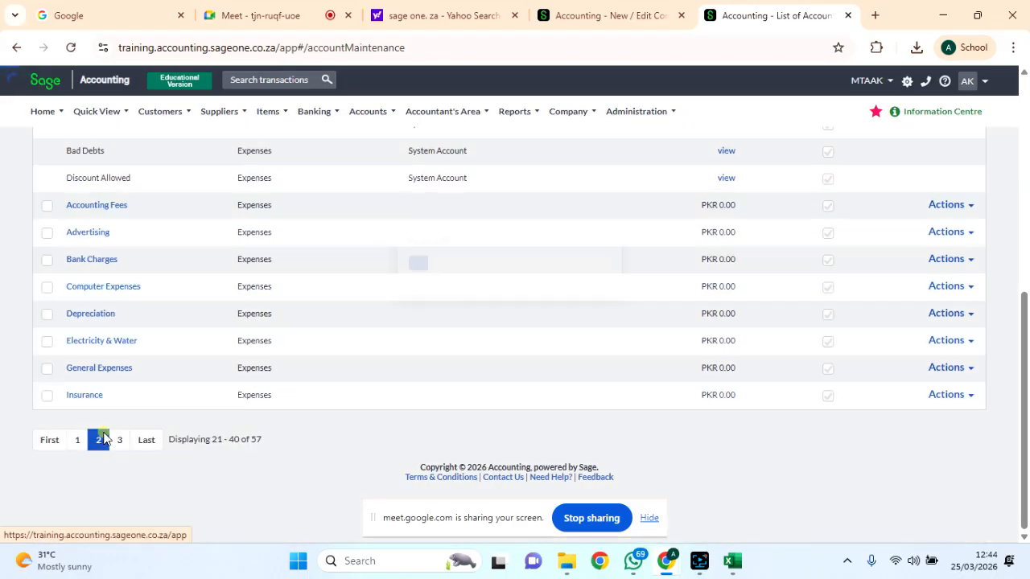
scroll(518, 350, "up", 5)
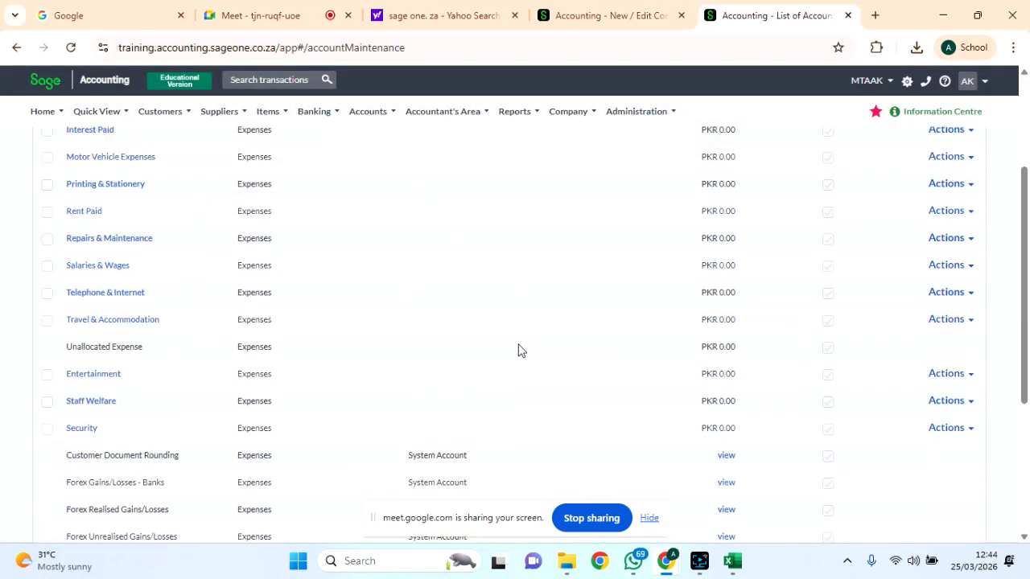
scroll(519, 350, "down", 5)
scroll(518, 350, "down", 2)
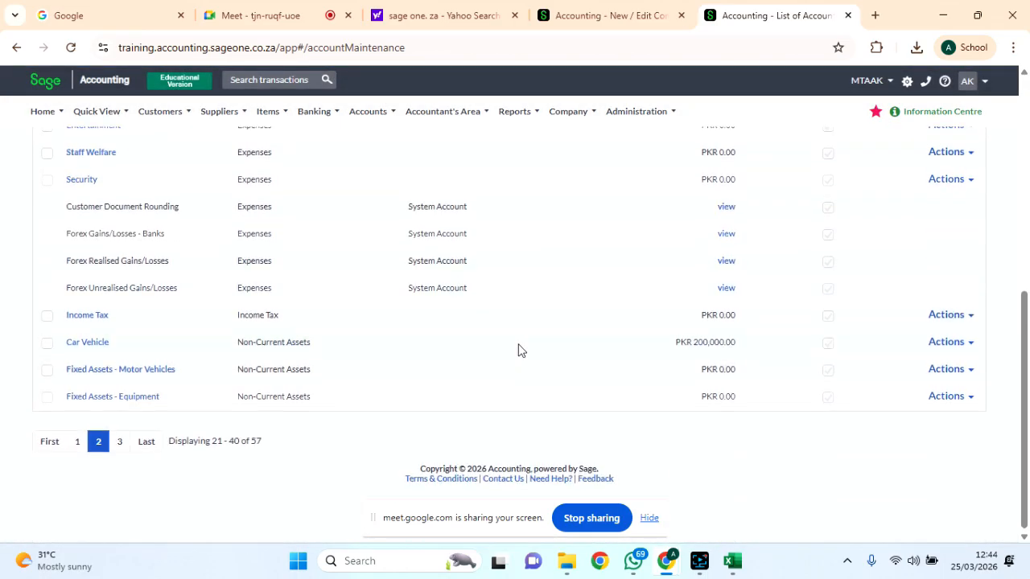
left_click(119, 441)
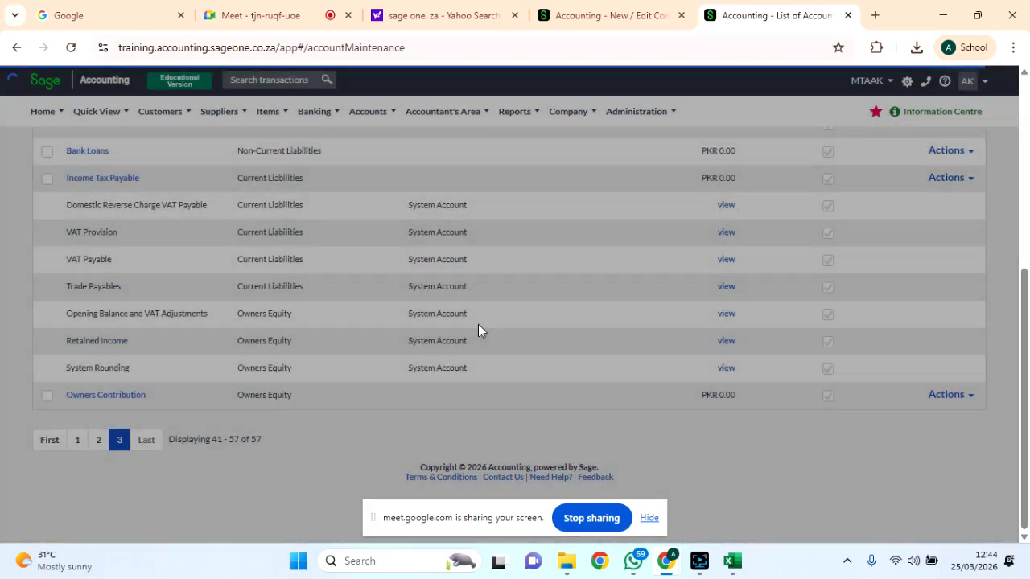
Return to accounts 21–40 and highlight Car Vehicle and its Non-Current Assets category.
scroll(455, 317, "up", 3)
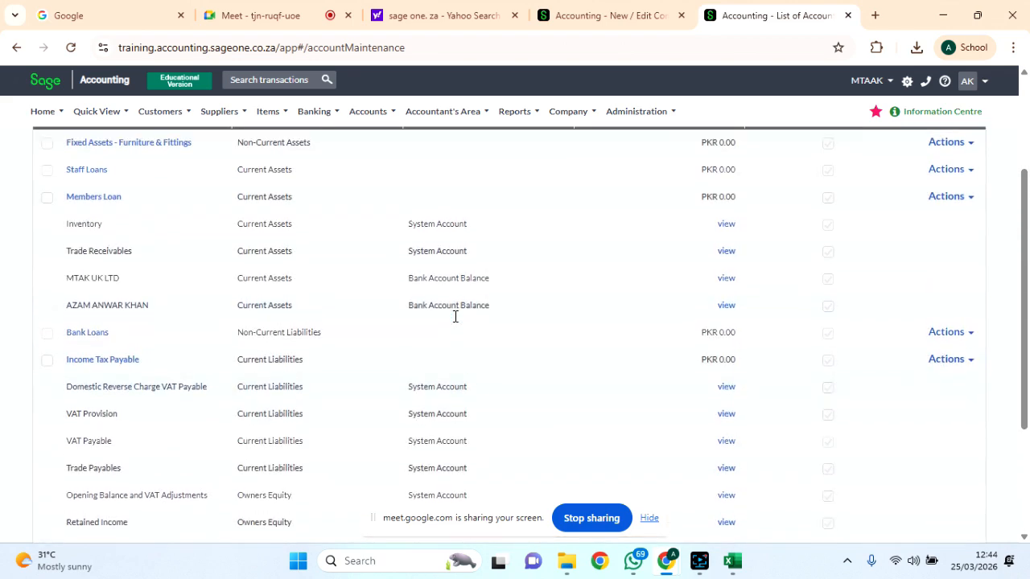
scroll(462, 341, "up", 1)
scroll(462, 341, "down", 1)
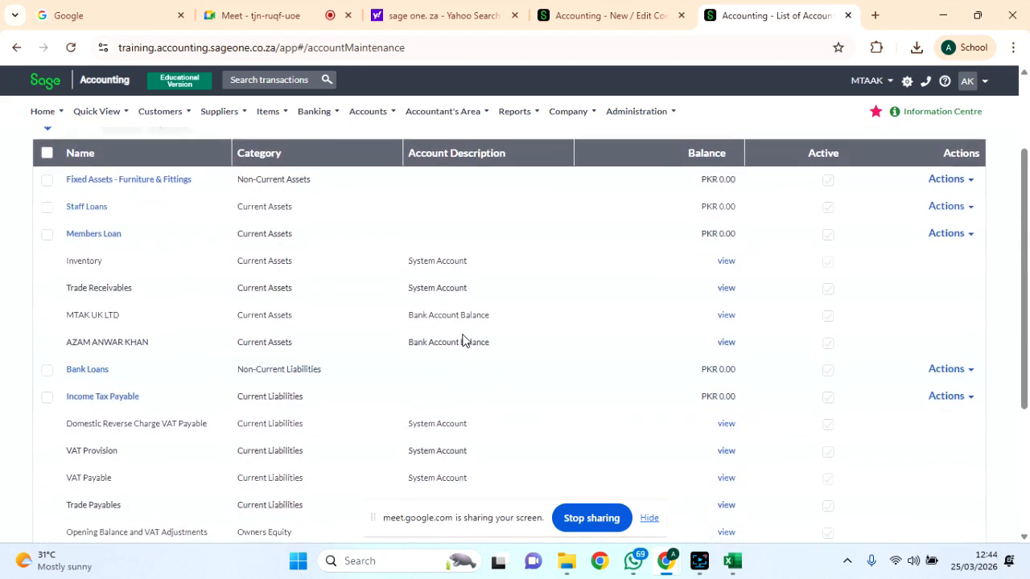
scroll(462, 340, "down", 3)
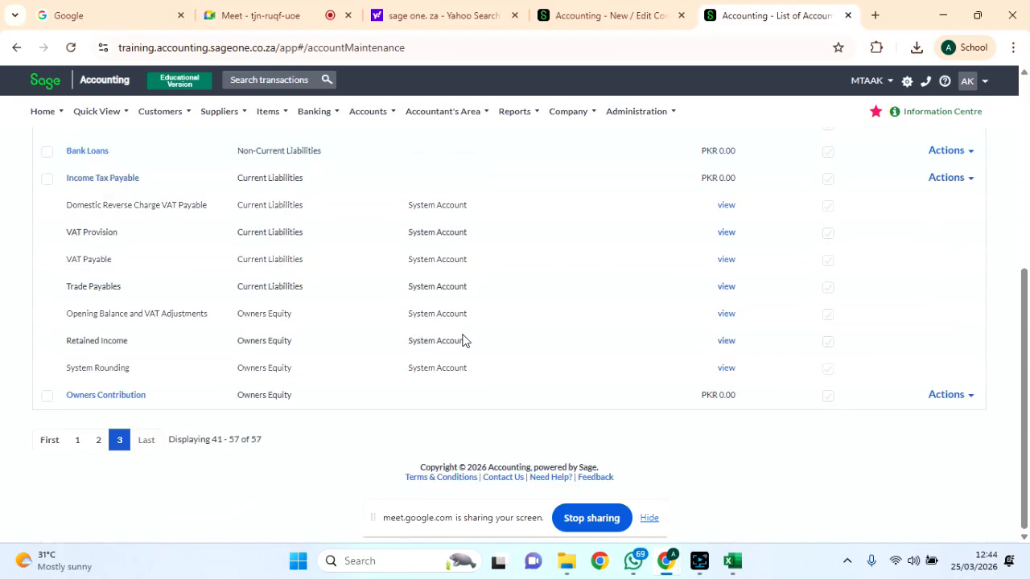
left_click(98, 440)
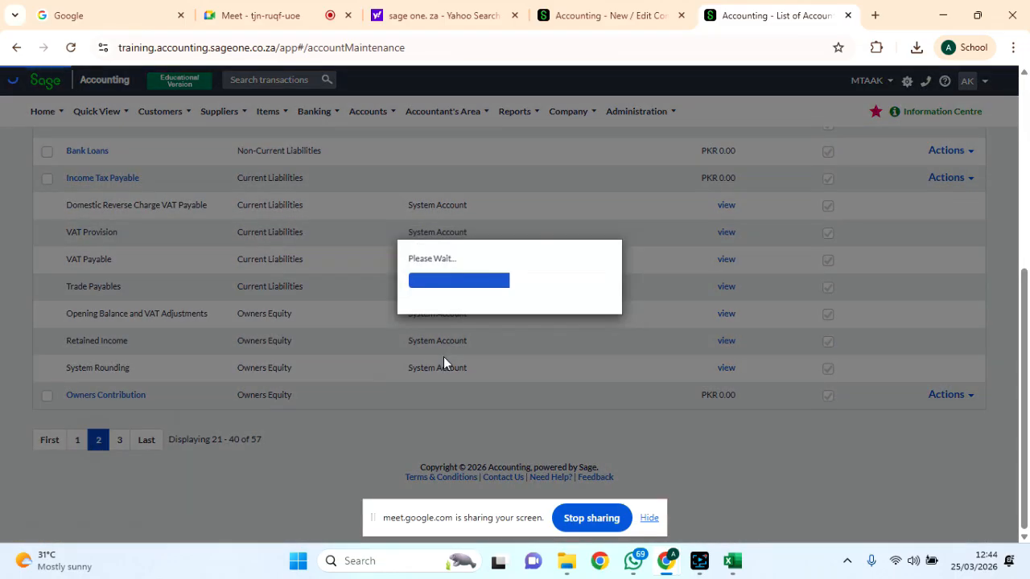
scroll(443, 364, "down", 1)
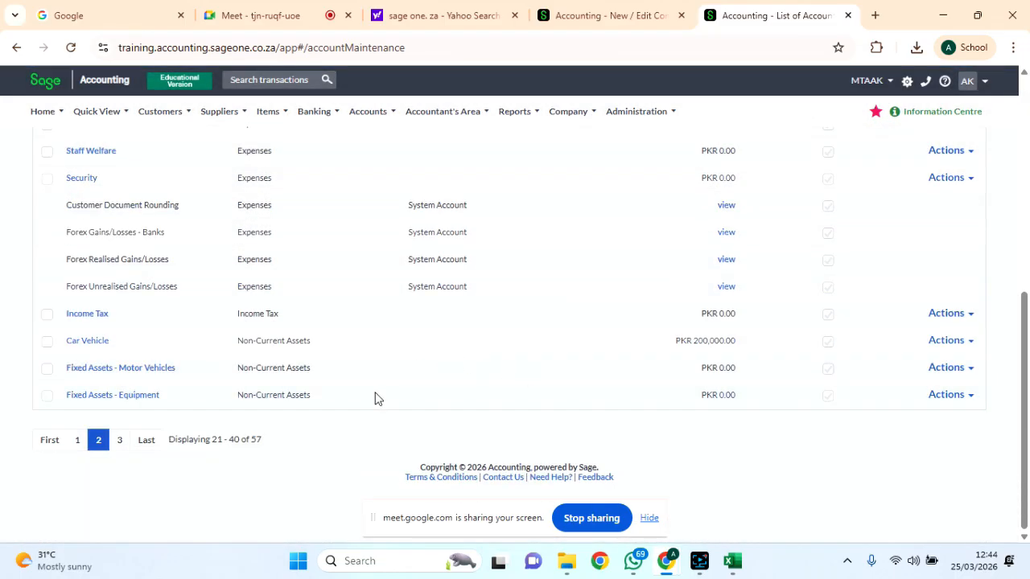
left_click_drag(120, 340, 81, 335)
left_click_drag(331, 336, 232, 342)
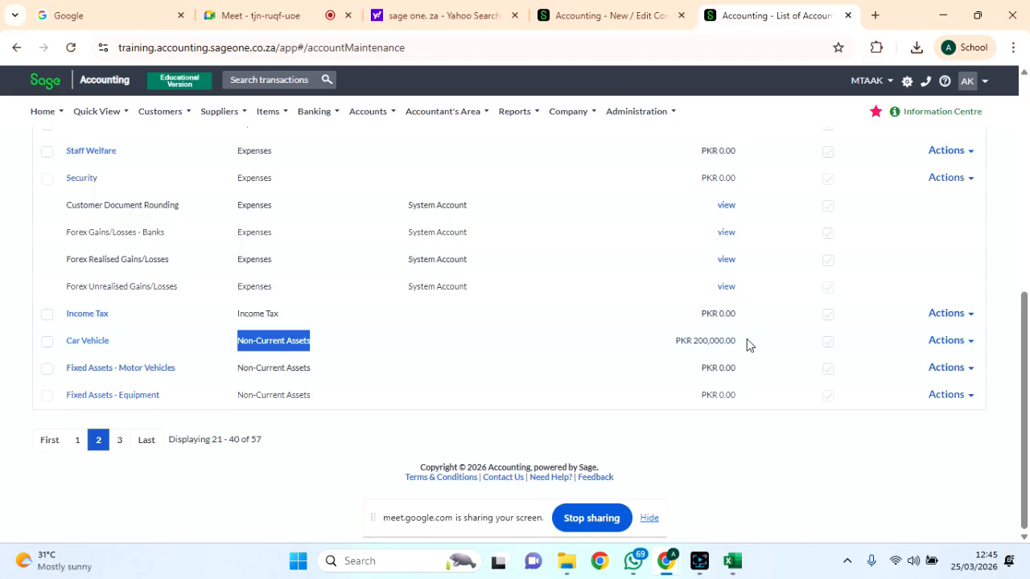
Open the Item Dashboard from the Home menu.
scroll(746, 345, "up", 10)
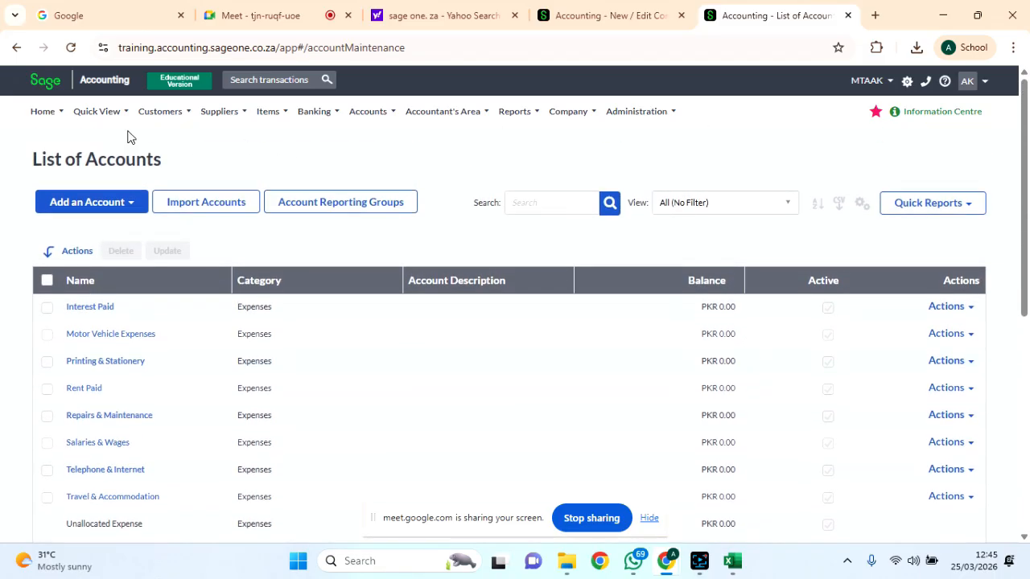
mouse_move(93, 120)
mouse_move(58, 119)
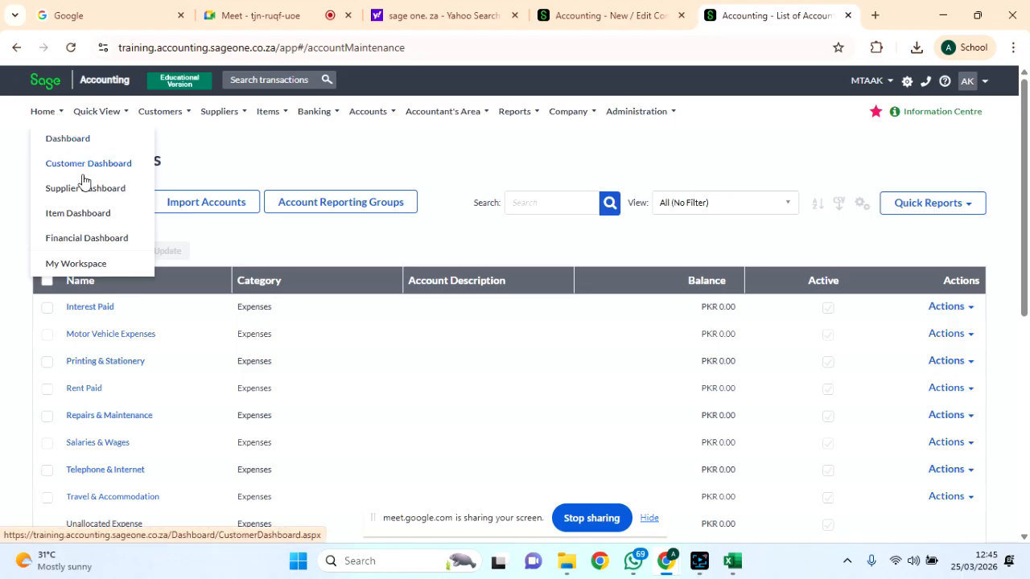
left_click(80, 214)
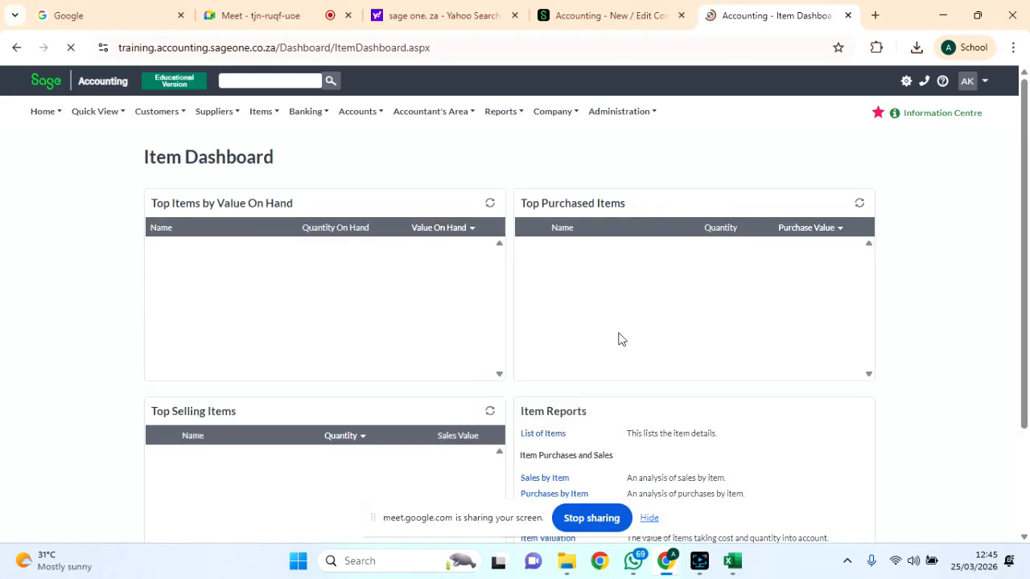
Switch to the My Workspace page from the Home menu.
scroll(657, 373, "down", 1)
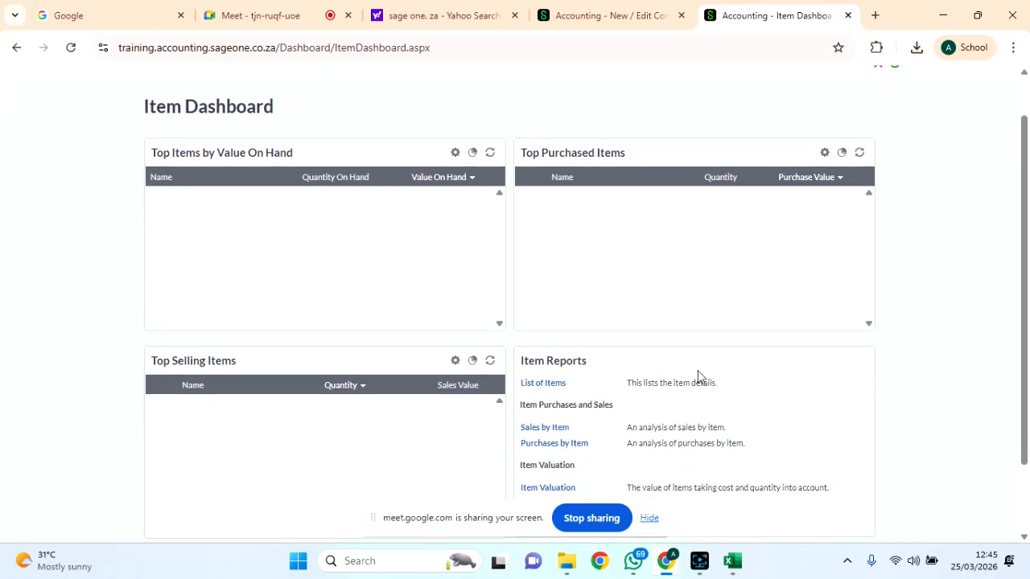
scroll(697, 375, "down", 2)
scroll(697, 376, "up", 3)
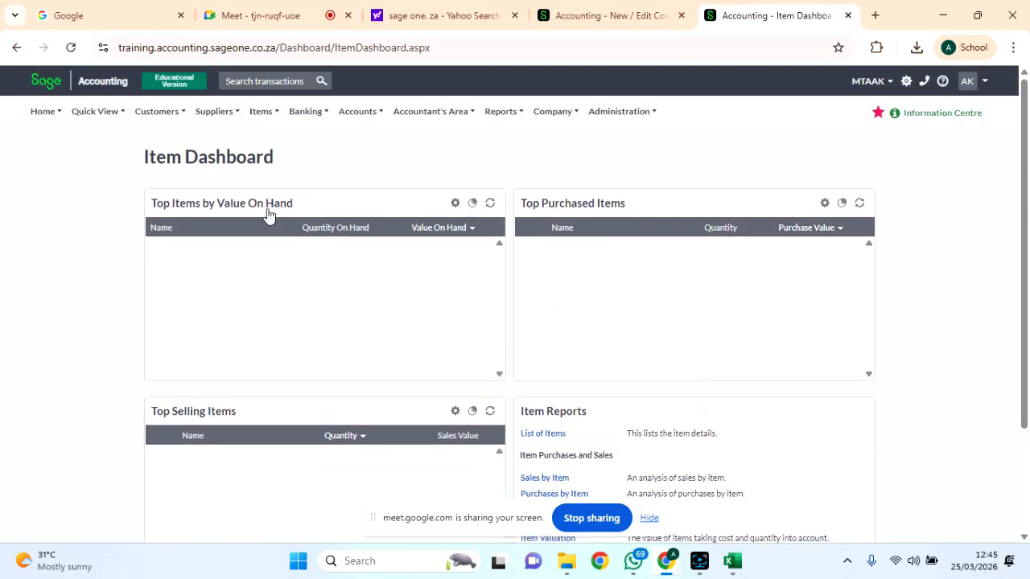
mouse_move(46, 118)
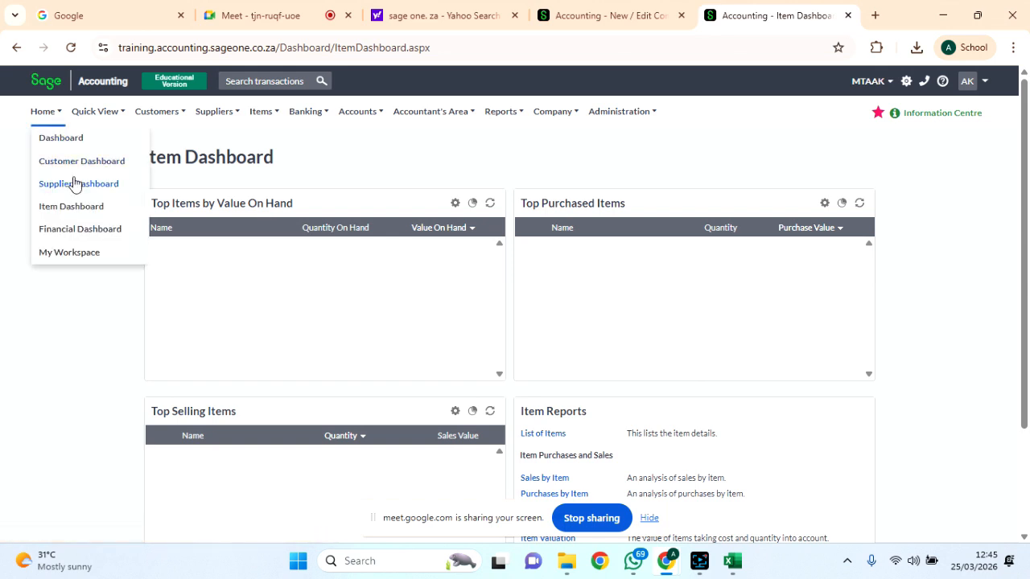
left_click(85, 254)
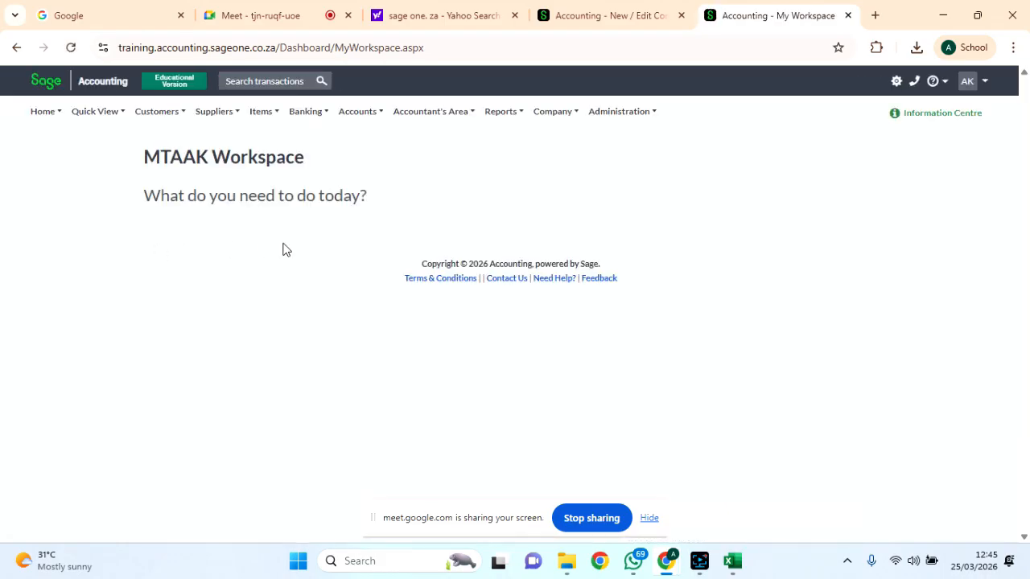
Go back to the Item Dashboard from the Home menu.
left_click(40, 110)
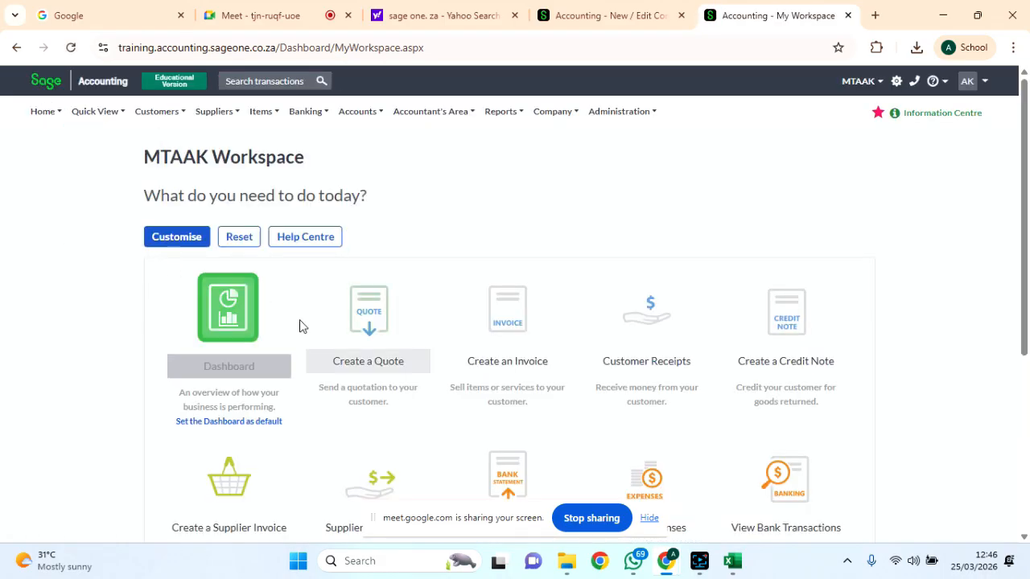
scroll(300, 326, "down", 2)
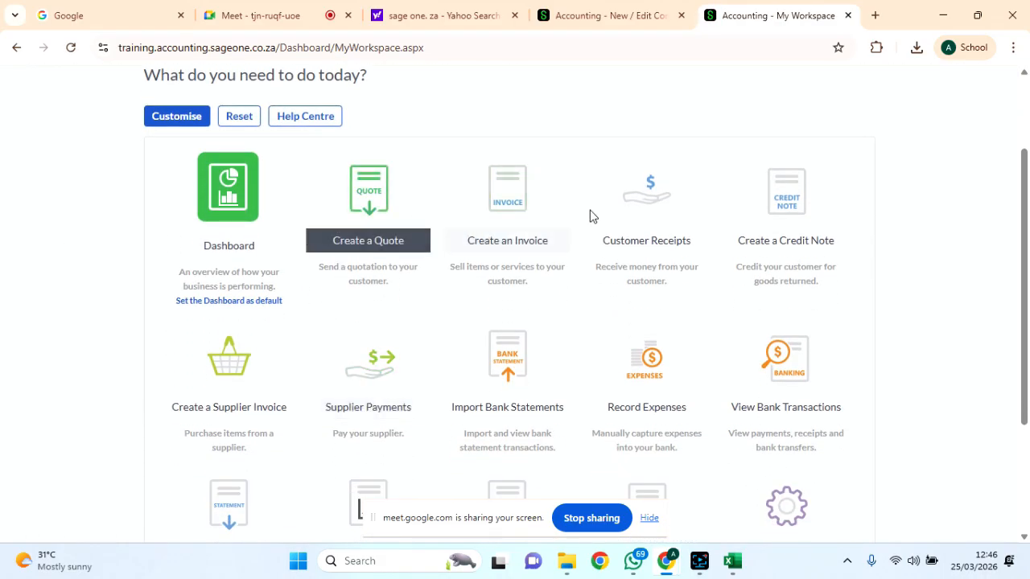
scroll(691, 271, "down", 2)
scroll(689, 271, "up", 4)
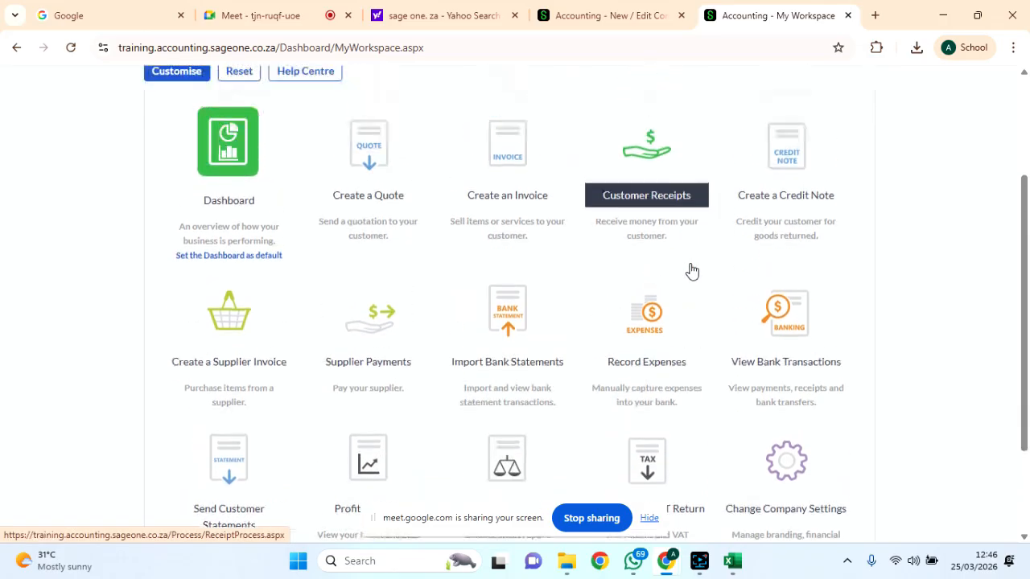
mouse_move(202, 119)
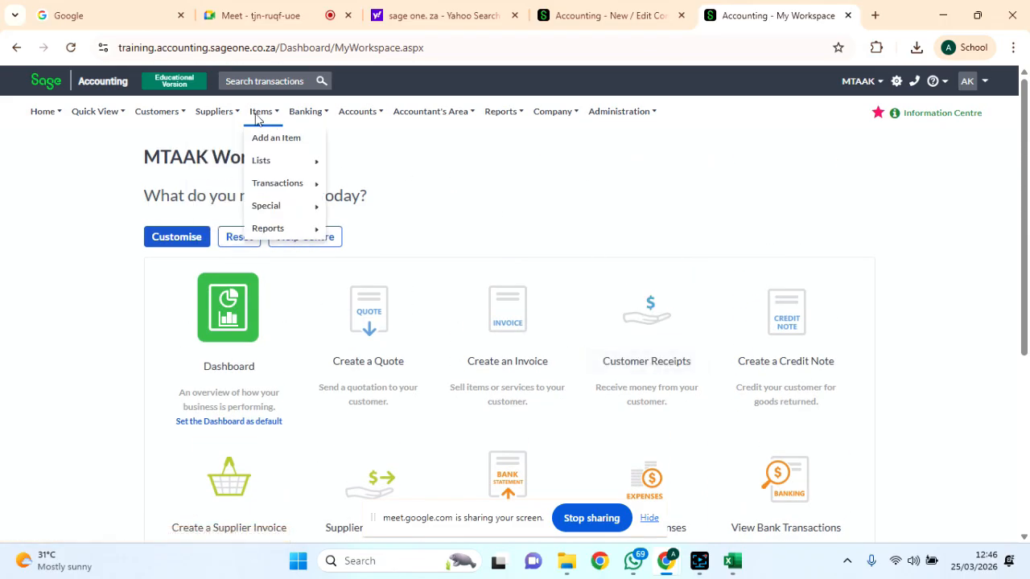
mouse_move(46, 112)
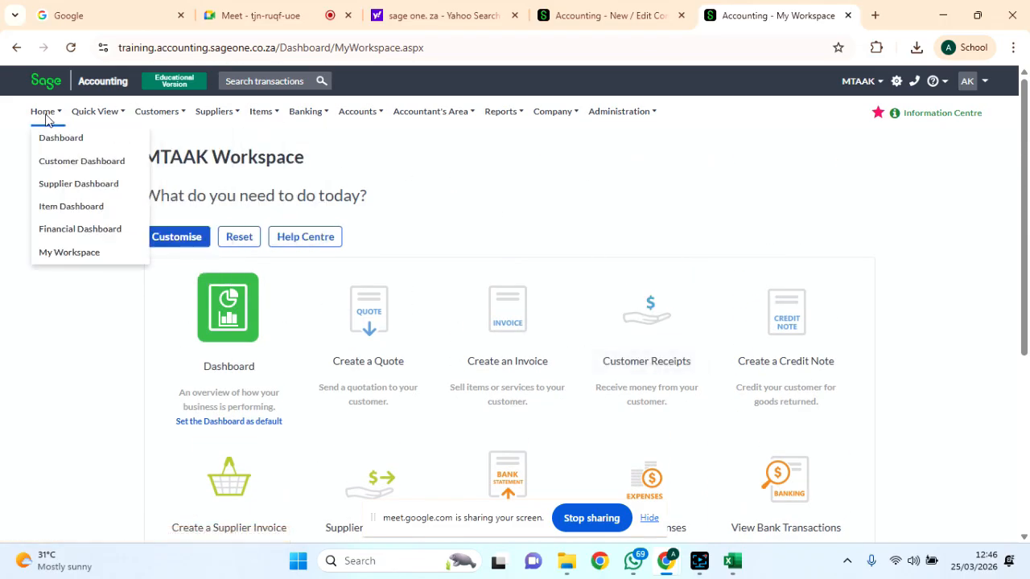
left_click(69, 206)
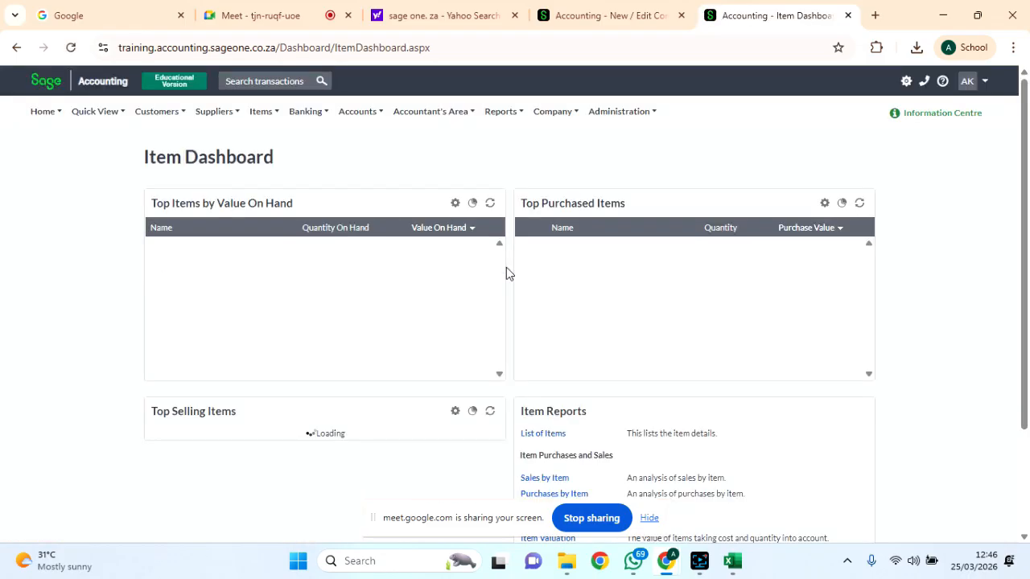
Reveal the Company > Assets submenu with its add-asset and asset-list options.
scroll(583, 384, "down", 1)
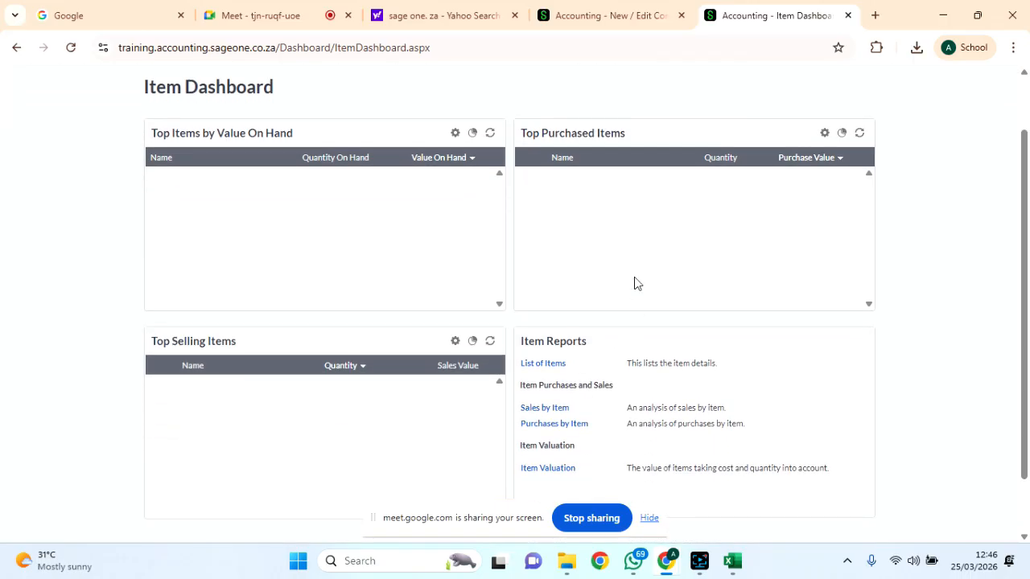
scroll(626, 338, "down", 1)
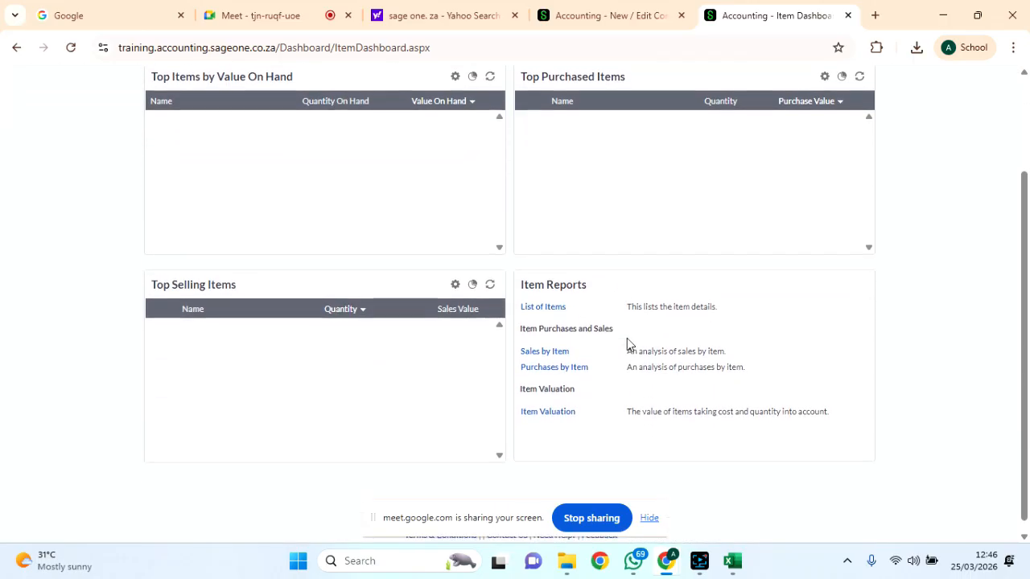
scroll(627, 337, "up", 2)
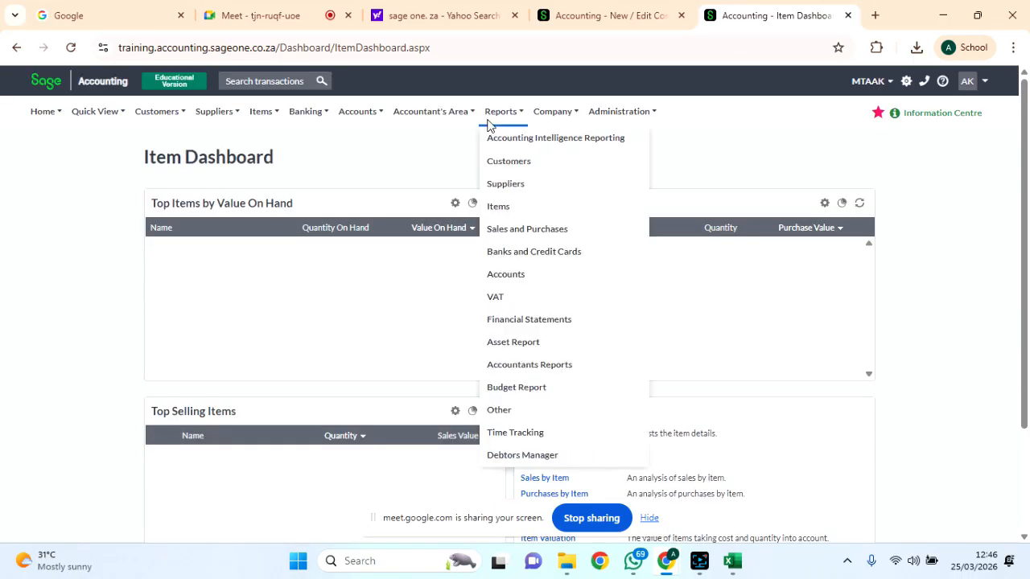
mouse_move(550, 125)
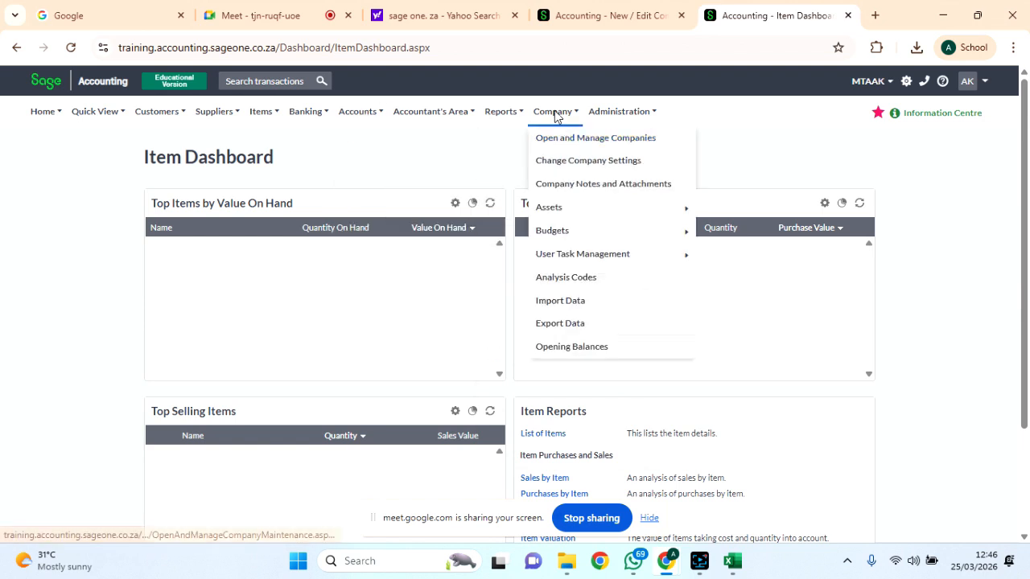
mouse_move(597, 208)
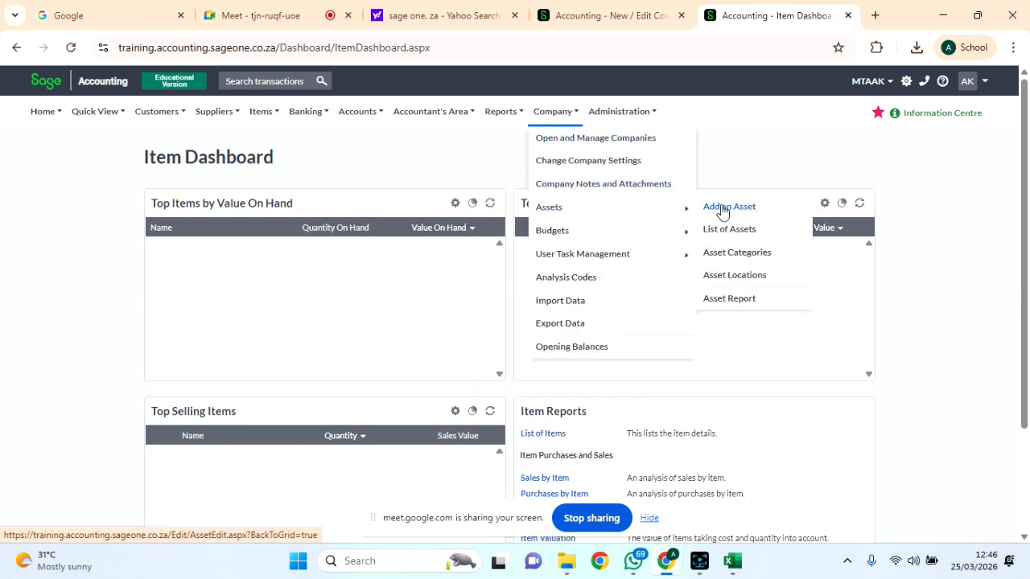
mouse_move(721, 230)
left_mouse_down()
mouse_move(717, 254)
mouse_move(715, 232)
left_mouse_up()
mouse_move(344, 116)
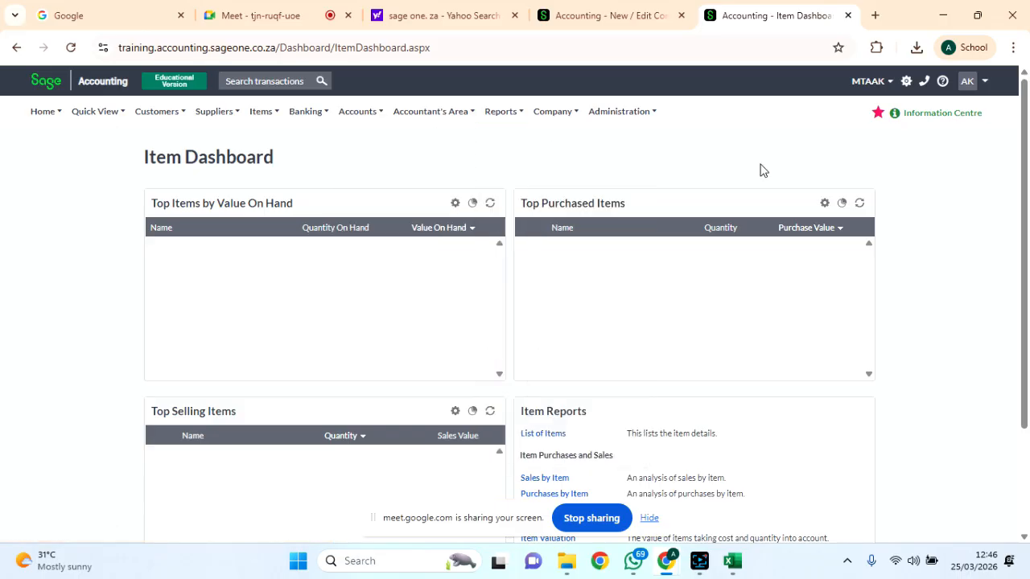
mouse_move(633, 119)
mouse_move(554, 113)
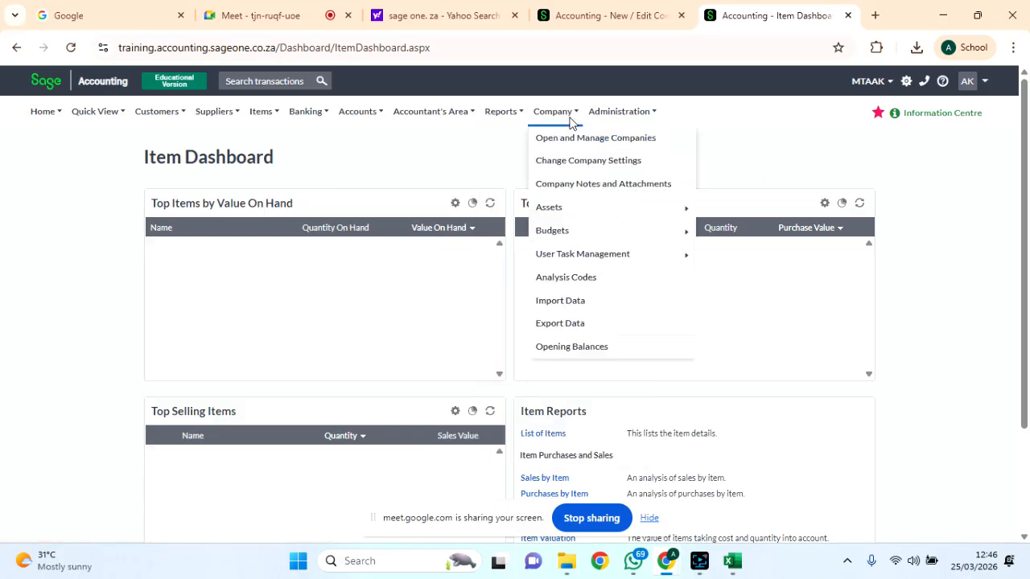
mouse_move(596, 211)
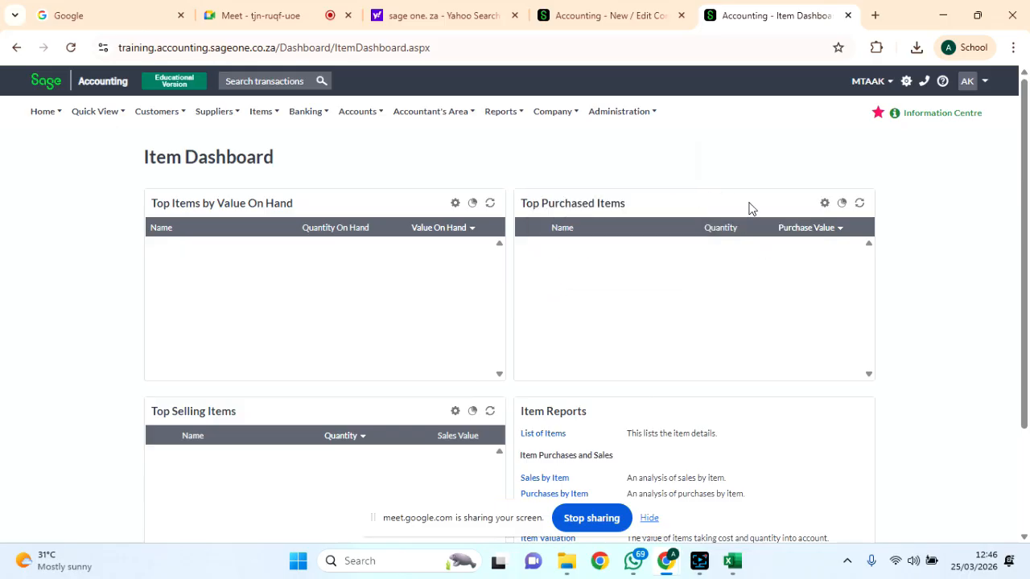
Start a new asset via Company > Assets > Add an Asset.
mouse_move(653, 231)
mouse_move(665, 207)
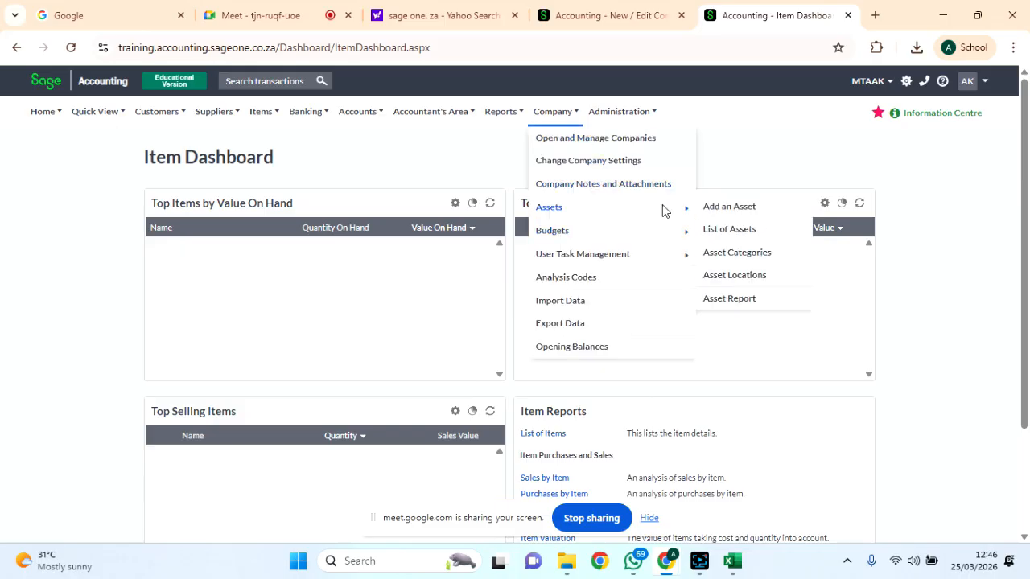
left_click(728, 208)
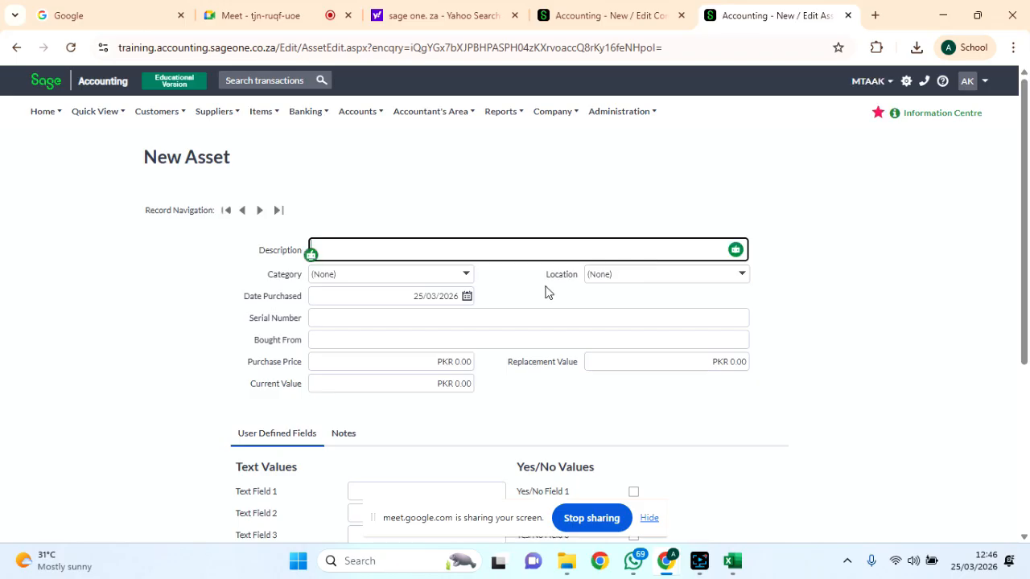
Check the Category and Location dropdowns, leaving both (None), then browse the Accounts menu.
scroll(547, 292, "down", 3)
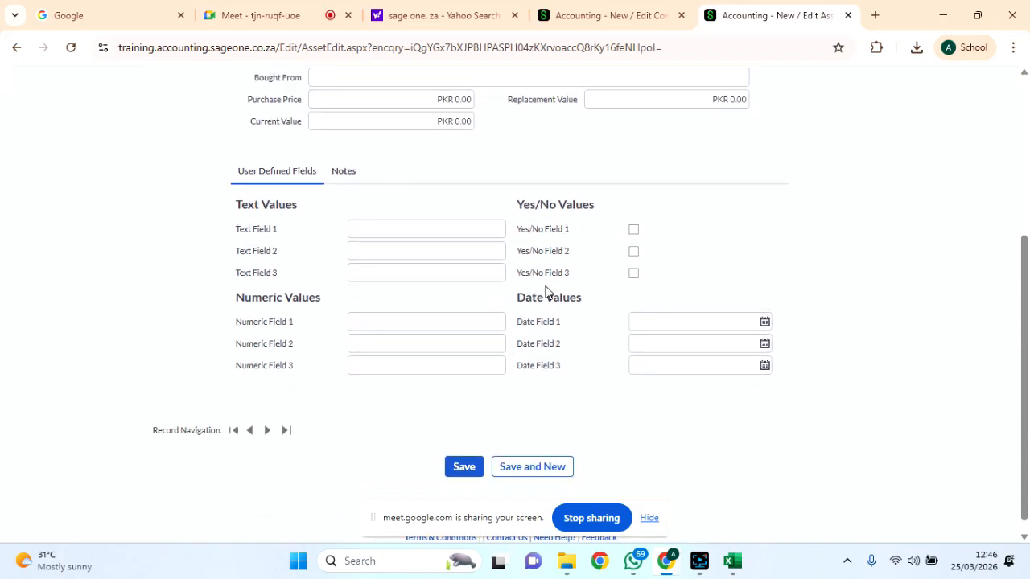
scroll(536, 326, "up", 3)
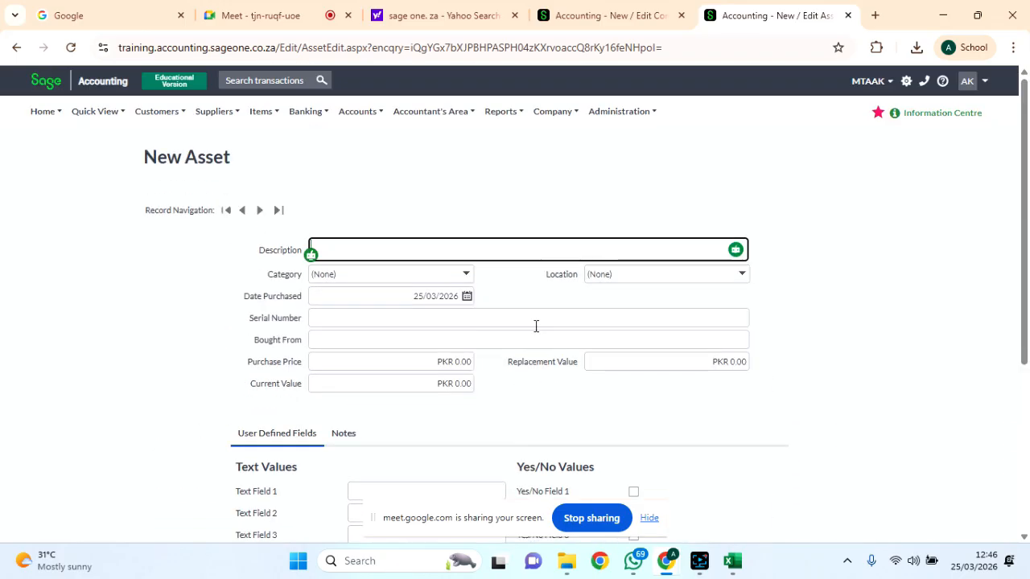
left_click(461, 275)
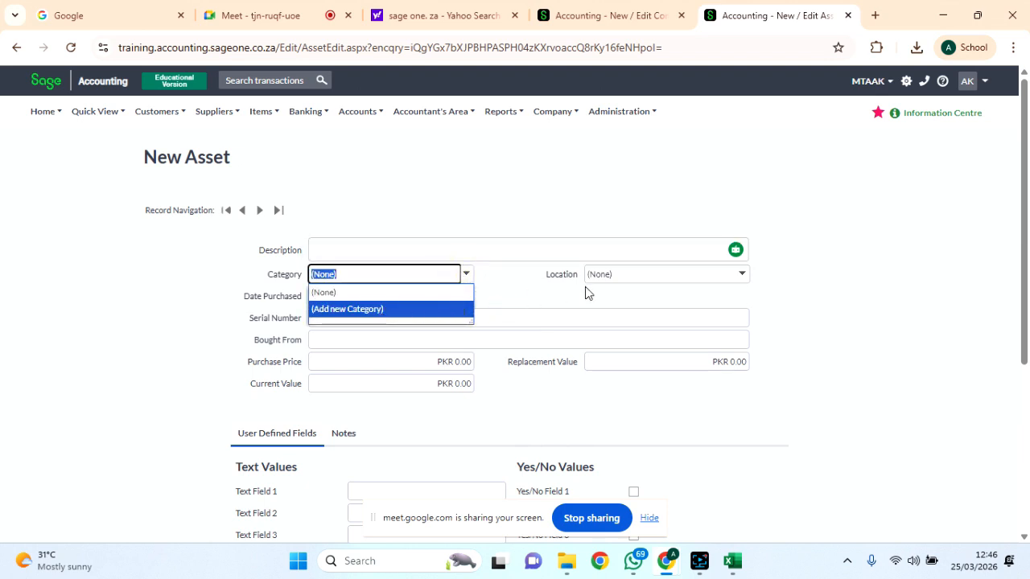
left_click(750, 281)
left_click(748, 279)
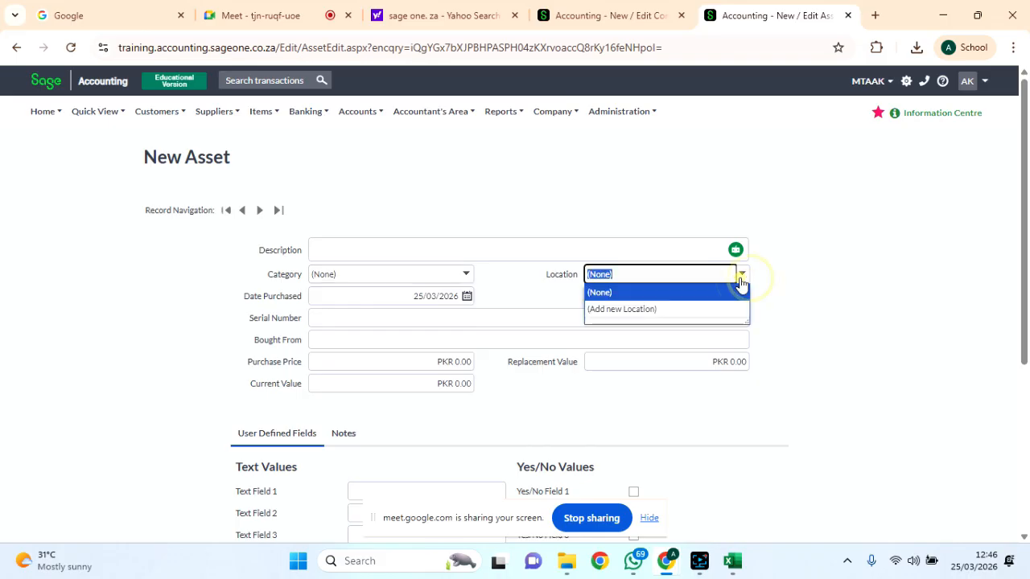
left_click(521, 306)
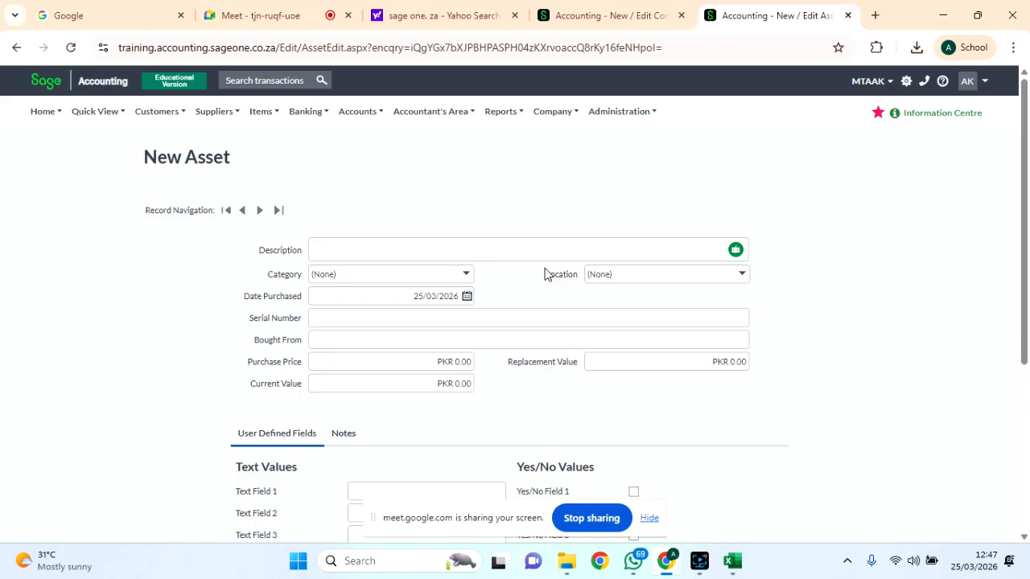
left_click(363, 116)
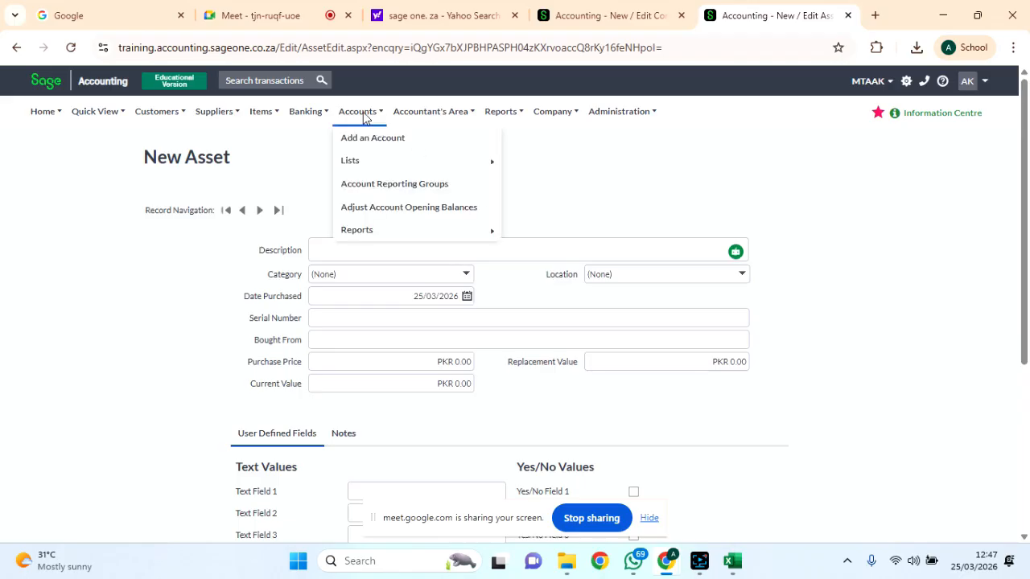
left_click_drag(363, 116, 365, 138)
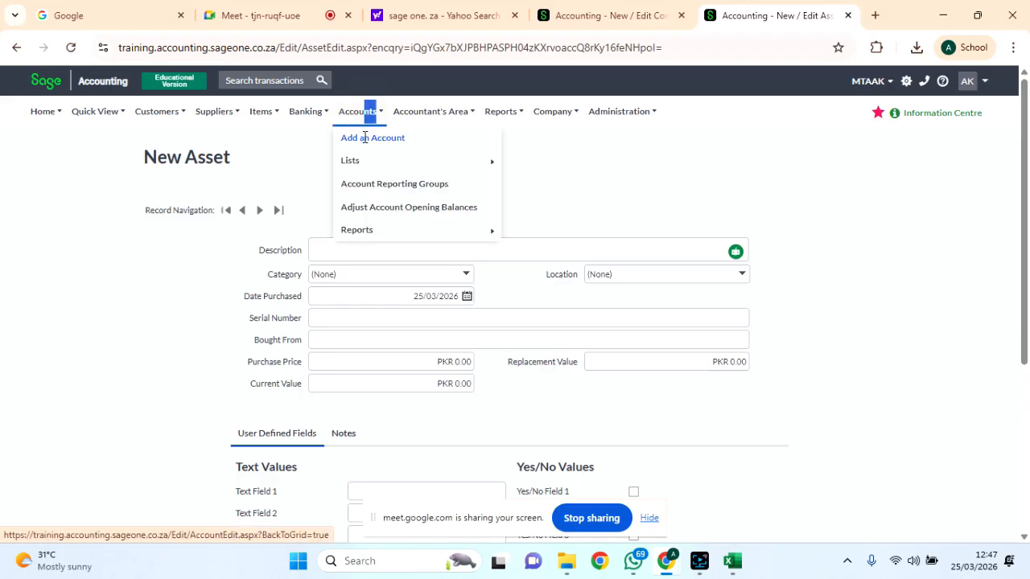